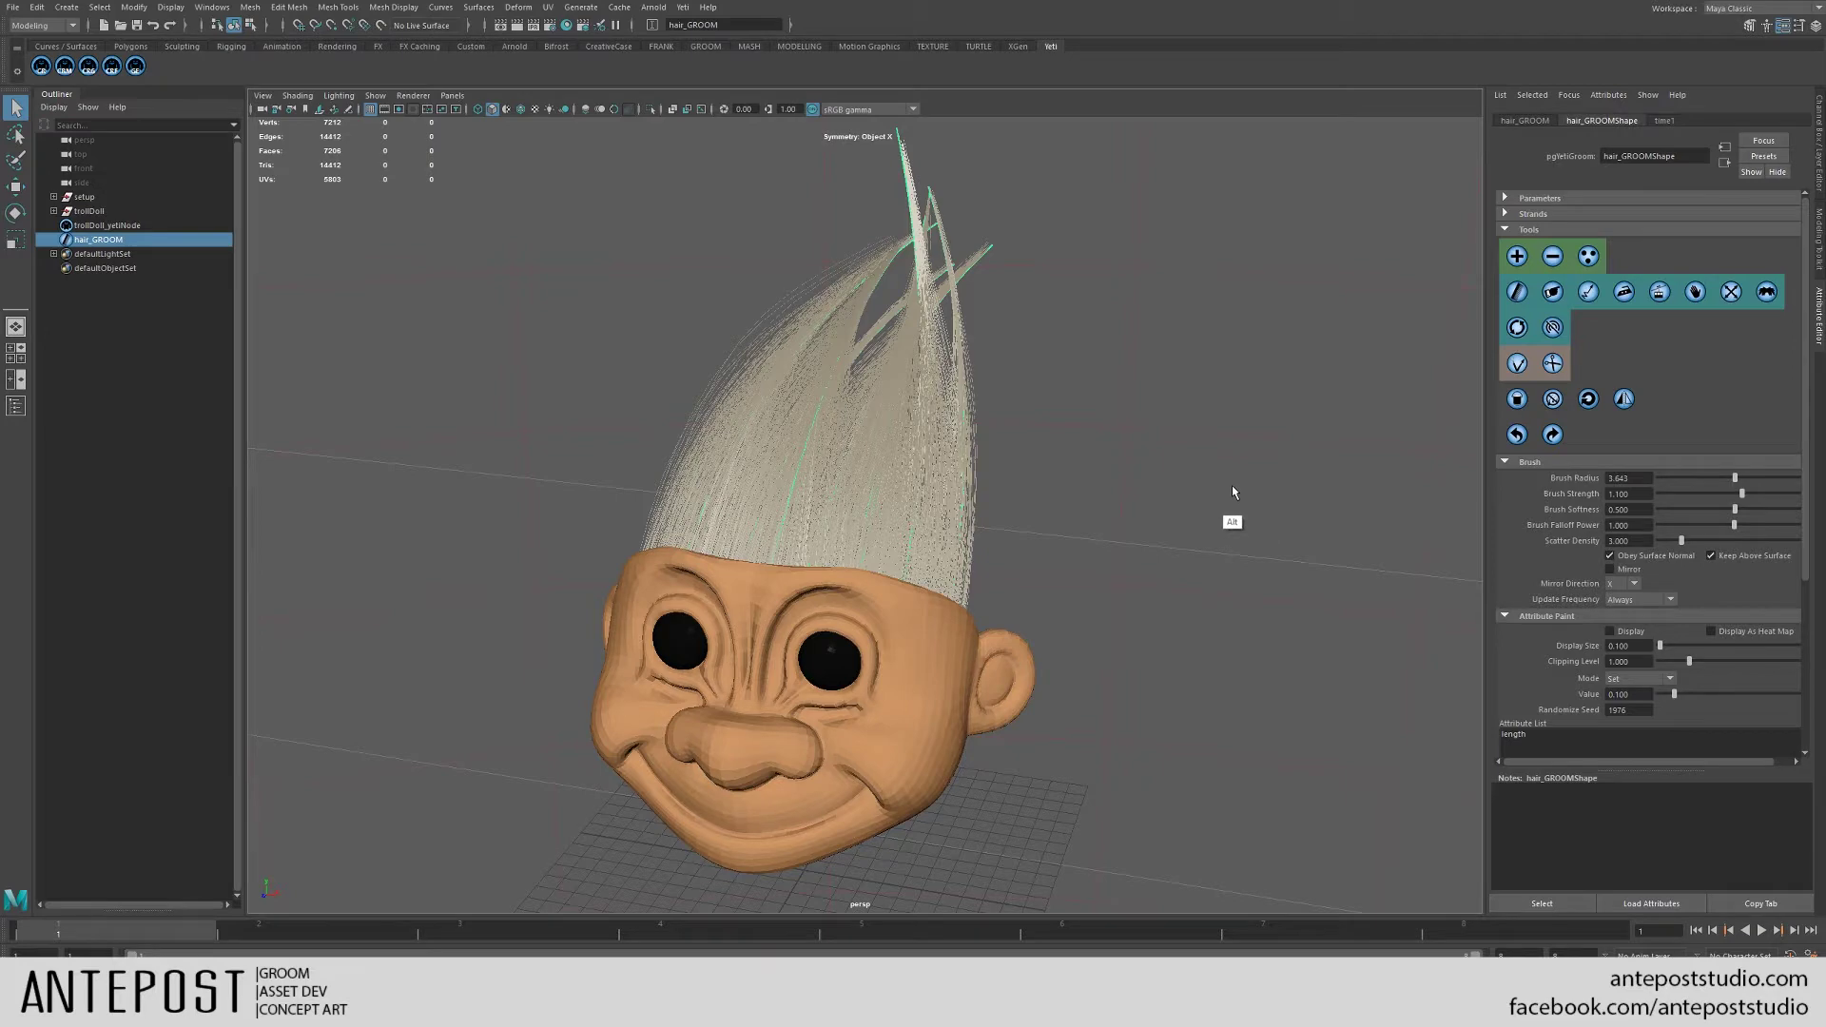
# - Hide the trollDoll_yetiNode hair to inspect the guide strands underneath, and show it again
pyautogui.keyDown('alt'); pyautogui.moveTo(1235, 494); pyautogui.dragTo(1097, 517, button='right'); pyautogui.keyUp('alt')
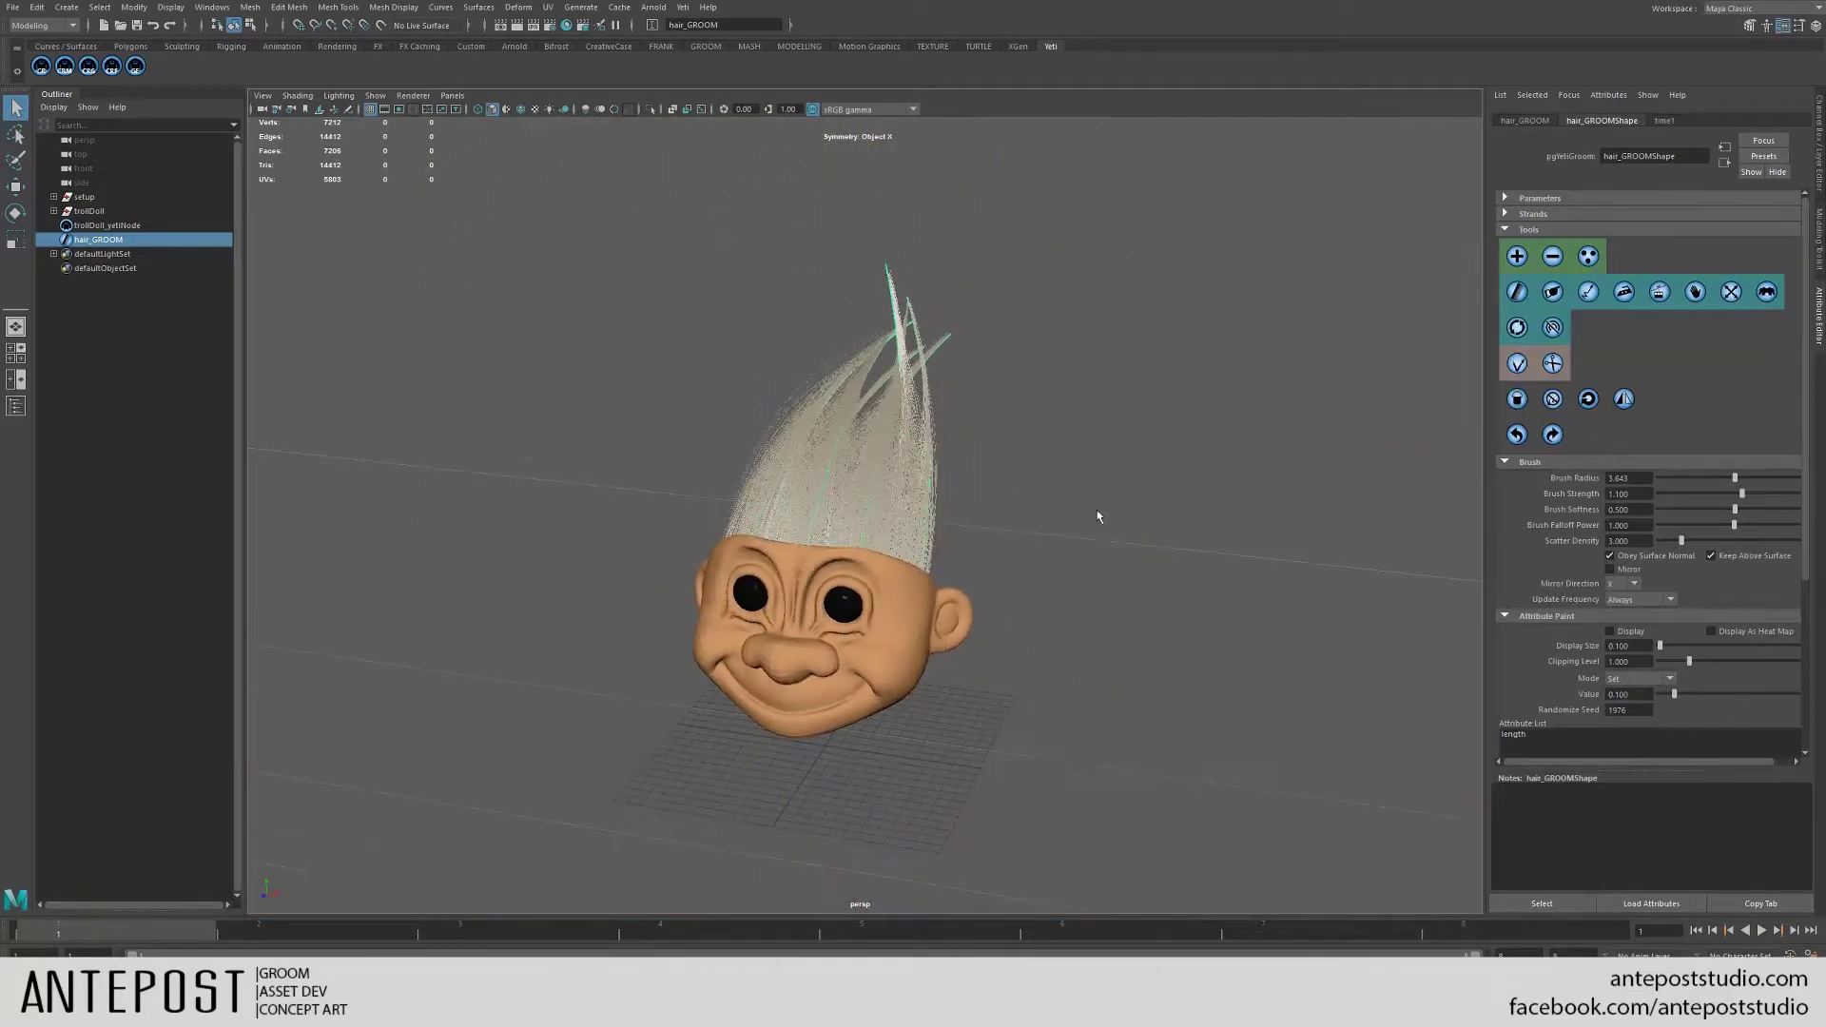
pyautogui.moveTo(1137, 560)
pyautogui.keyDown('alt'); pyautogui.mouseDown()
pyautogui.moveTo(935, 547)
pyautogui.moveTo(1151, 586)
pyautogui.mouseUp(); pyautogui.keyUp('alt')
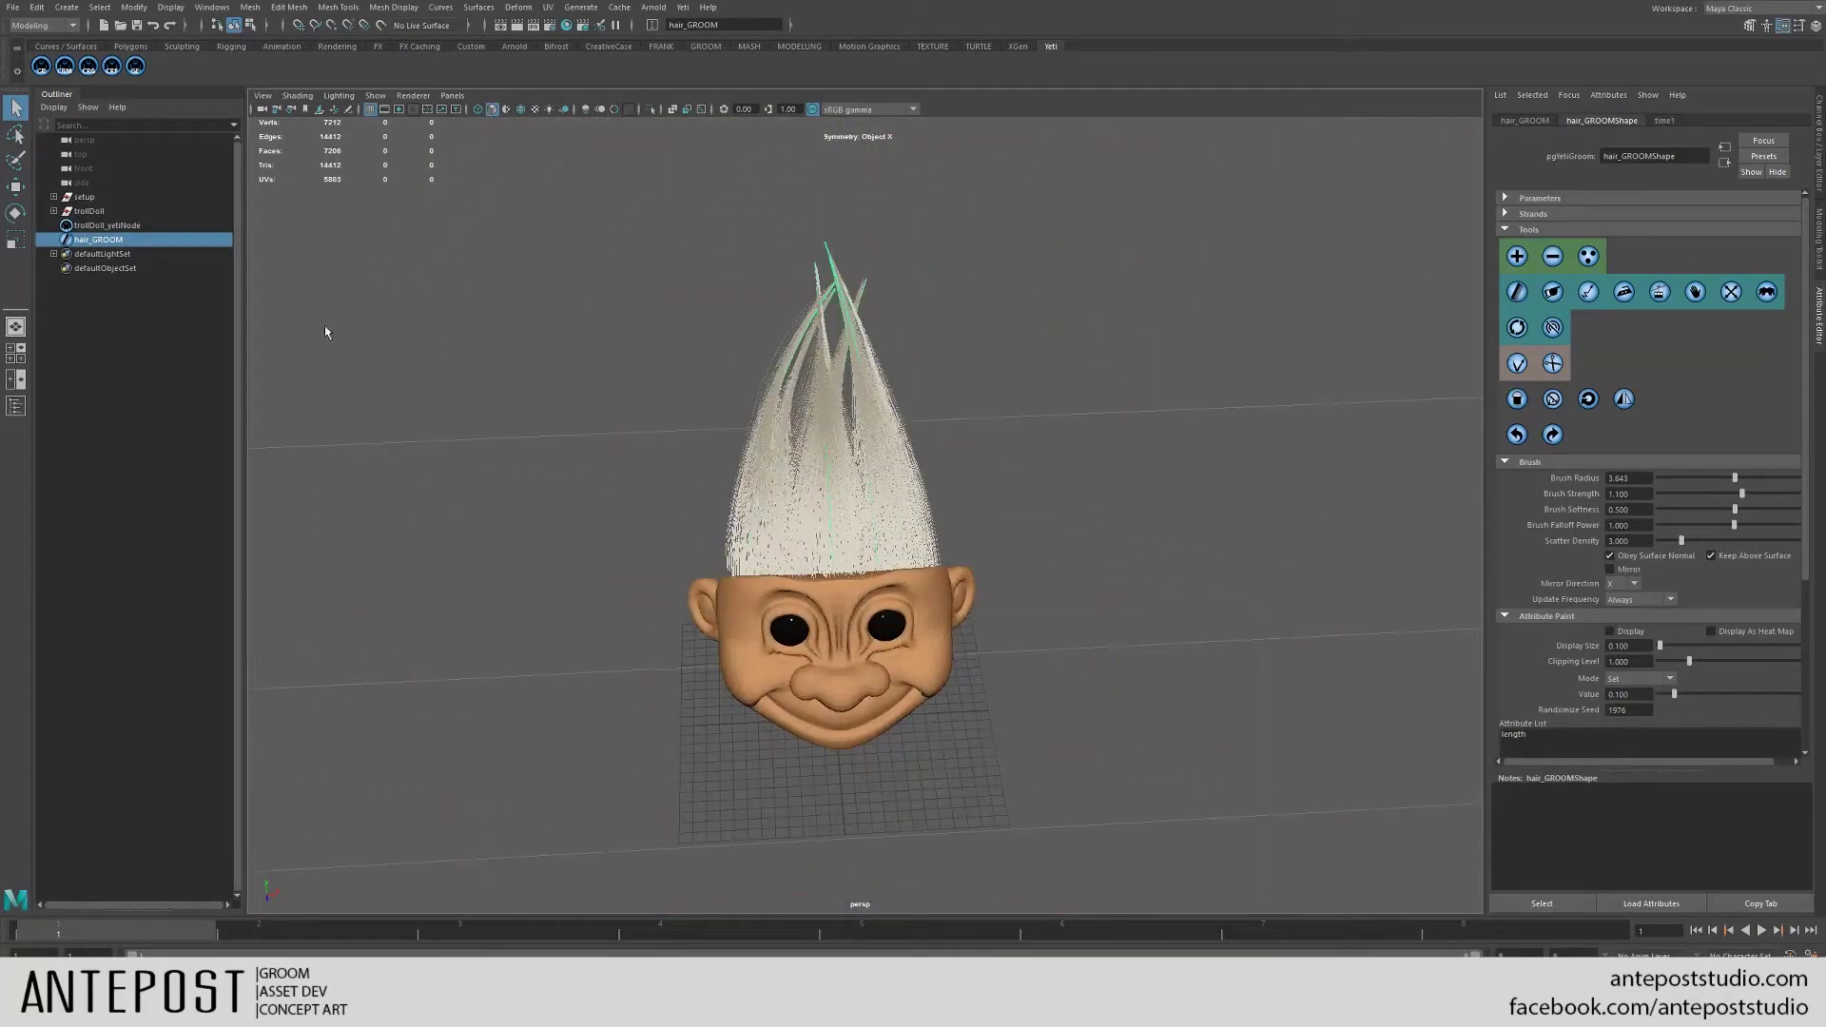
pyautogui.keyDown('alt'); pyautogui.moveTo(732, 443); pyautogui.dragTo(893, 573); pyautogui.keyUp('alt')
pyautogui.press('Up')
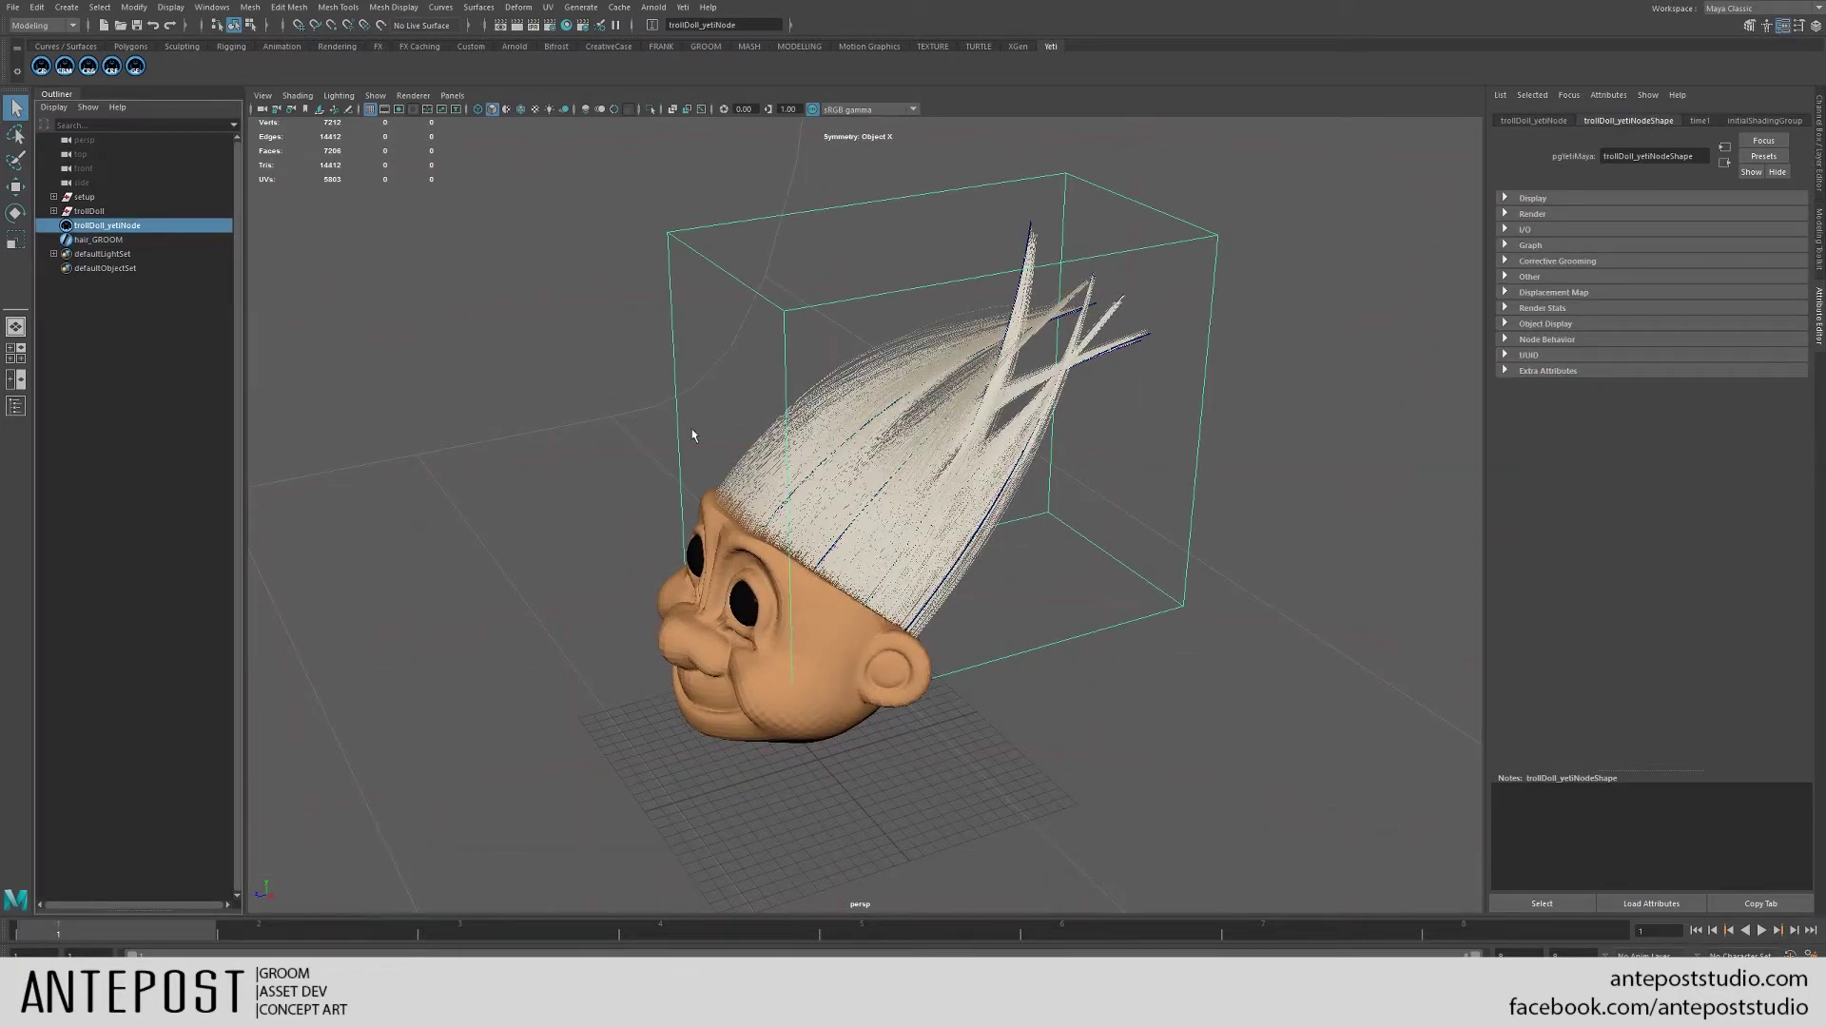
pyautogui.hotkey('ctrl', 'h')
pyautogui.hotkey('ctrl', 'h')
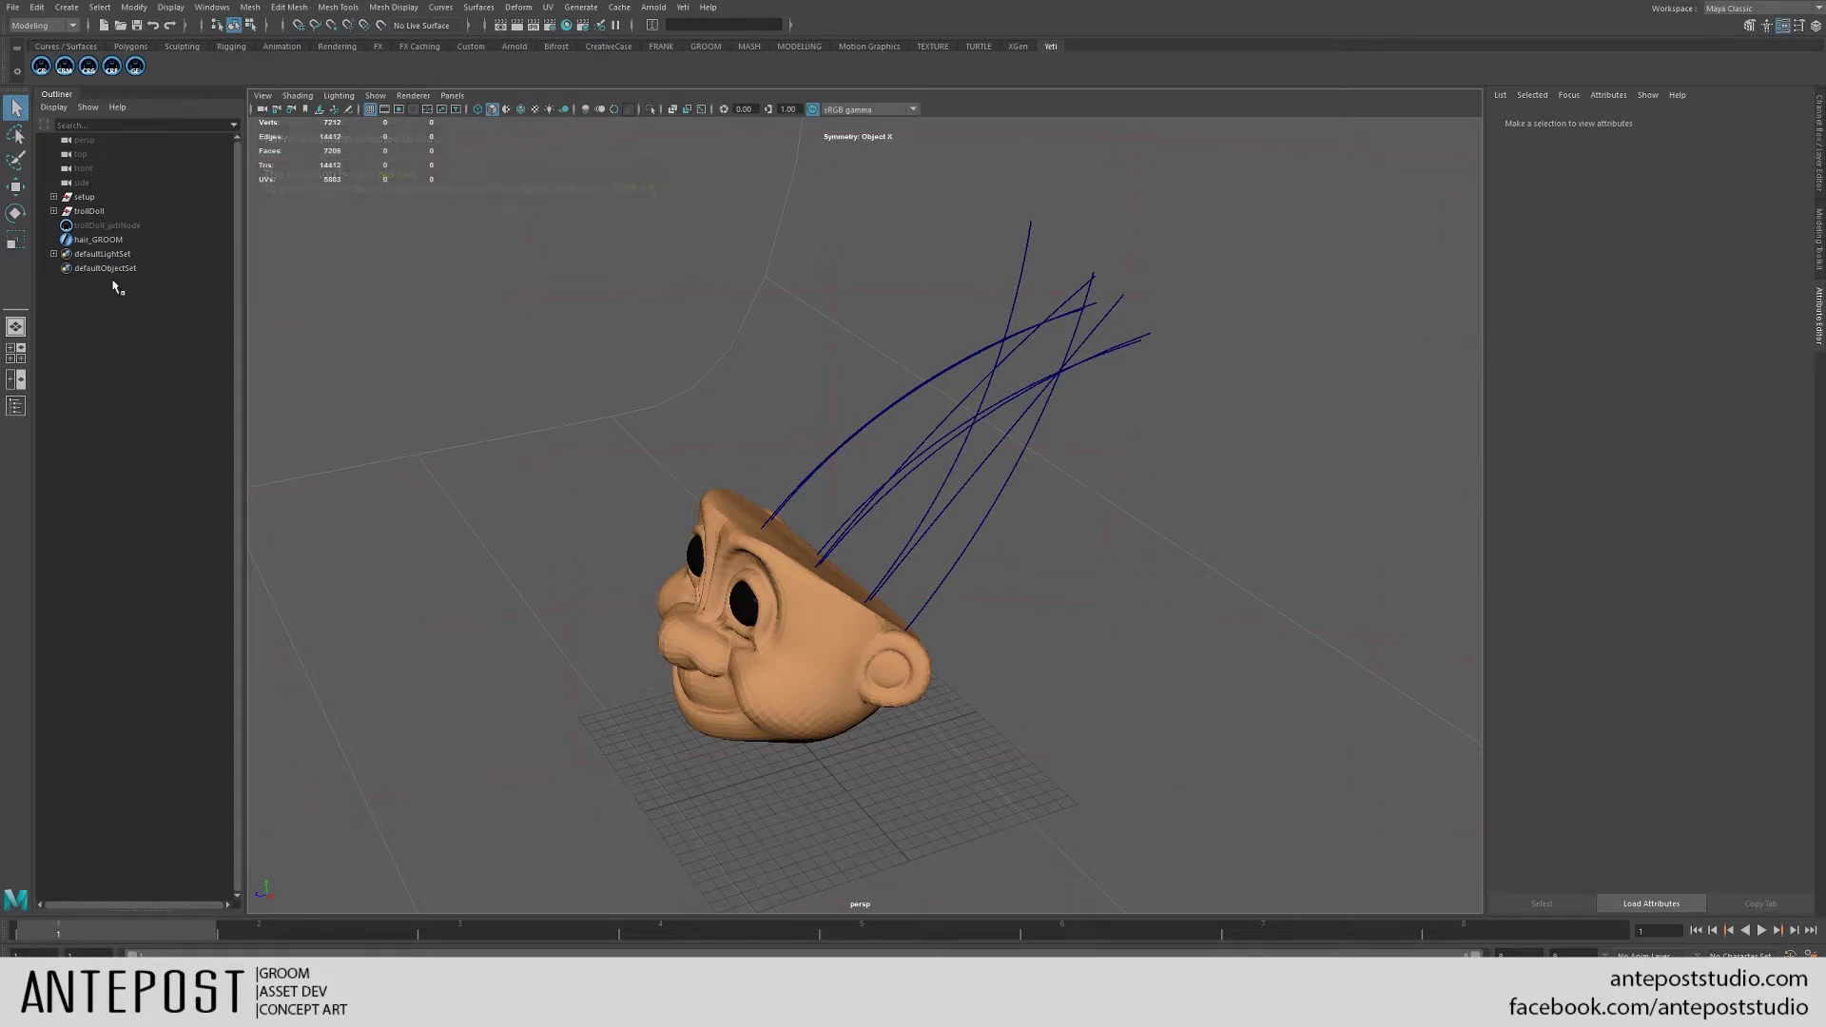
pyautogui.click(112, 225)
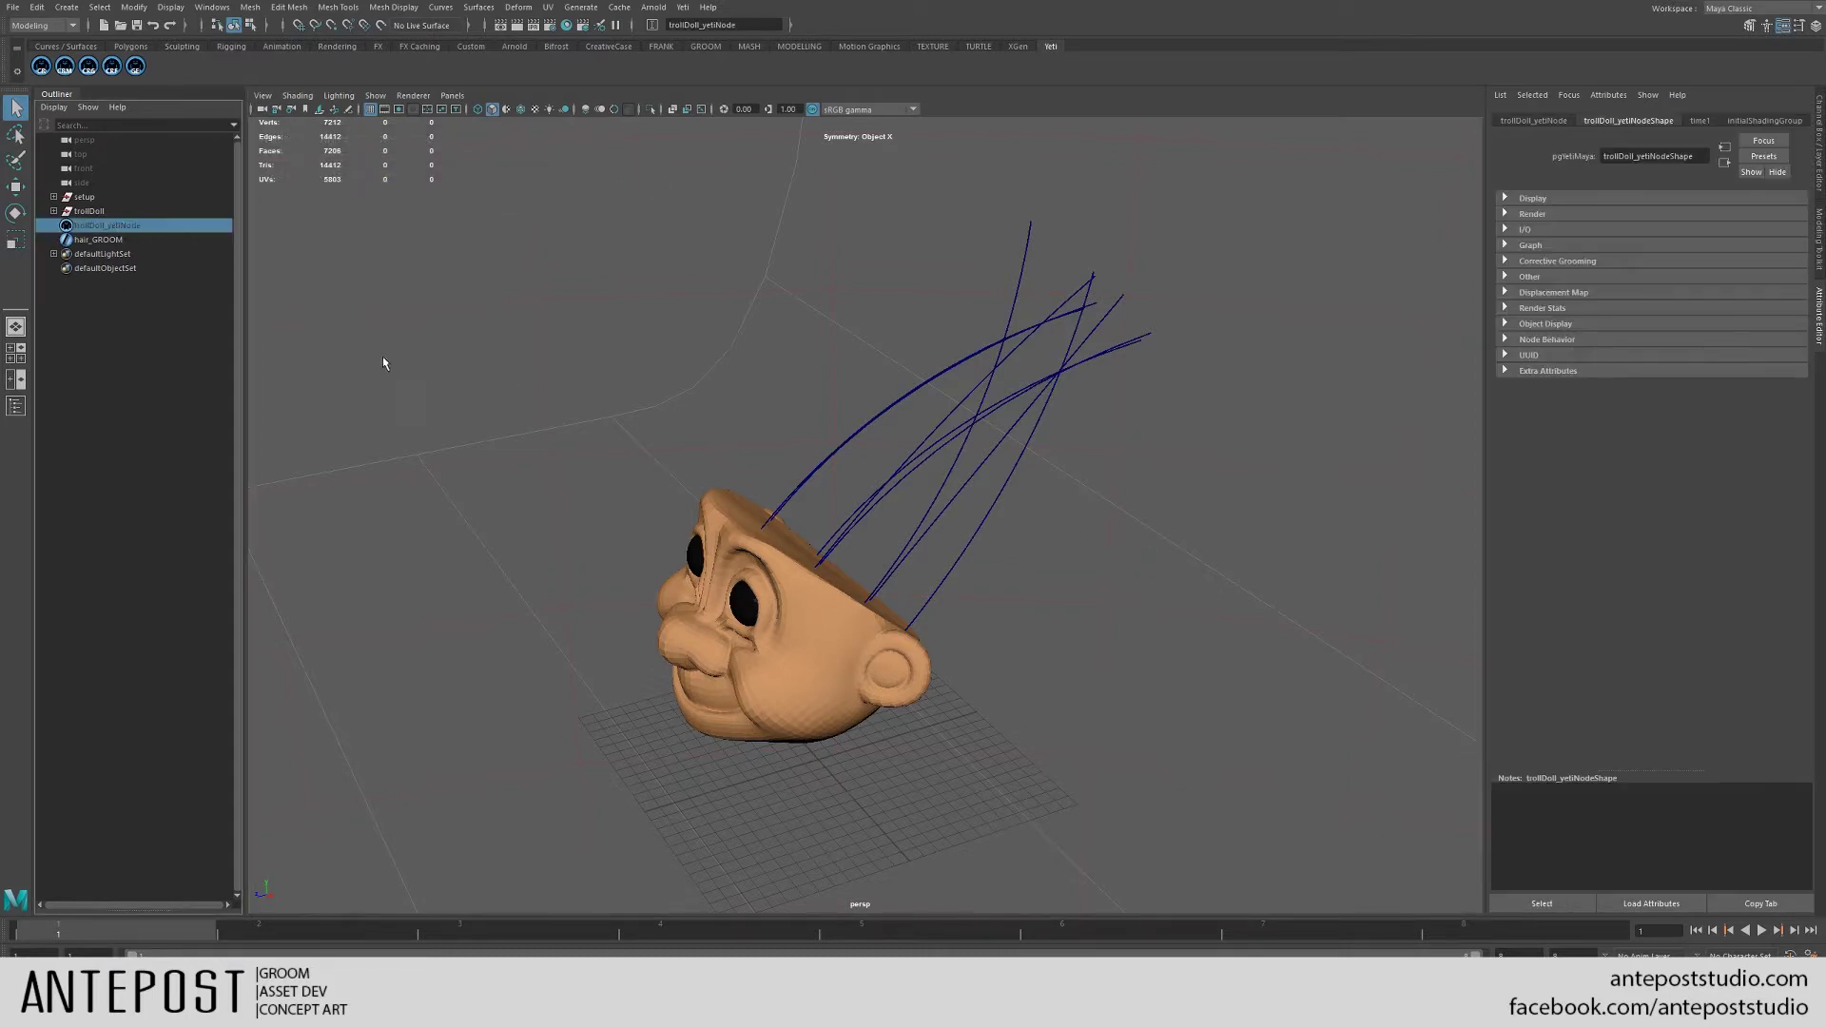
pyautogui.hotkey('shift', 'h')
pyautogui.keyDown('alt'); pyautogui.moveTo(521, 358); pyautogui.dragTo(699, 383); pyautogui.keyUp('alt')
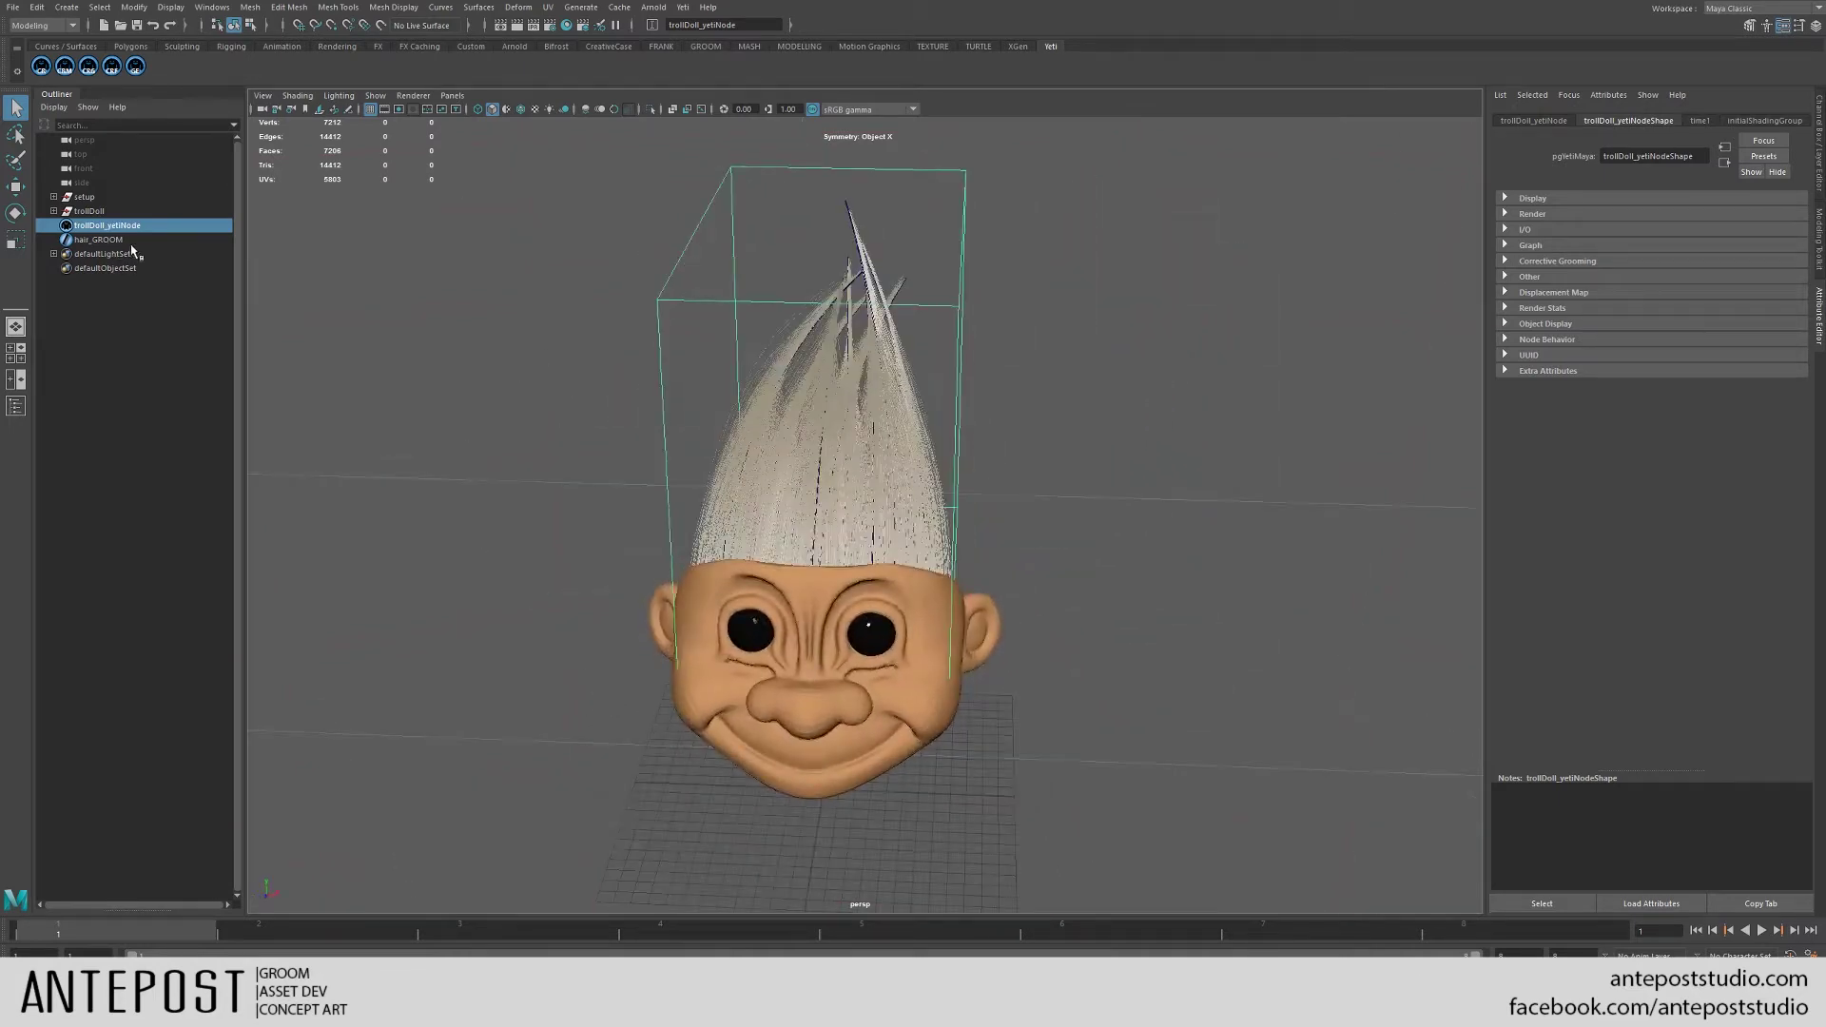
# - Hide trollDoll_yetiNode and select the hair_GROOM node
pyautogui.hotkey('ctrl', 'h')
pyautogui.hotkey('ctrl', 'h')
pyautogui.click(102, 240)
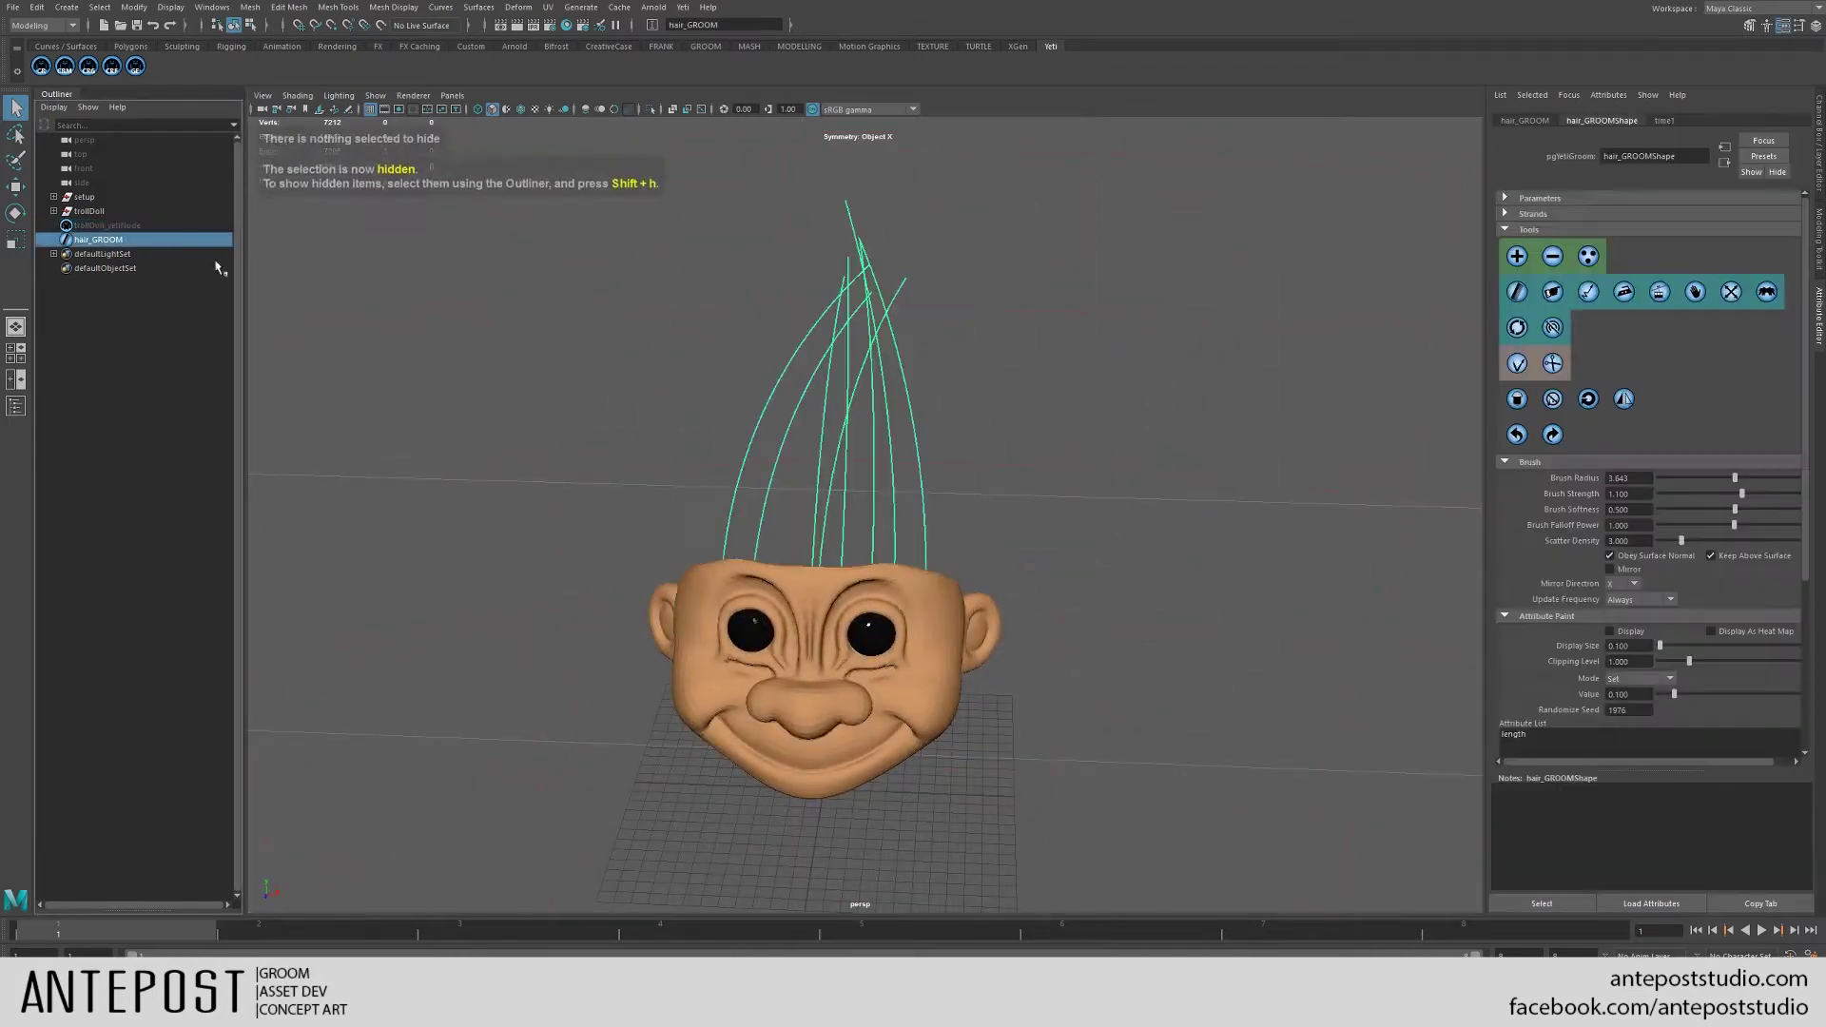
# - Examine the guide strands around the head and bring the troll doll's red hair reference photo on screen
pyautogui.keyDown('alt'); pyautogui.moveTo(942, 475); pyautogui.dragTo(753, 547); pyautogui.keyUp('alt')
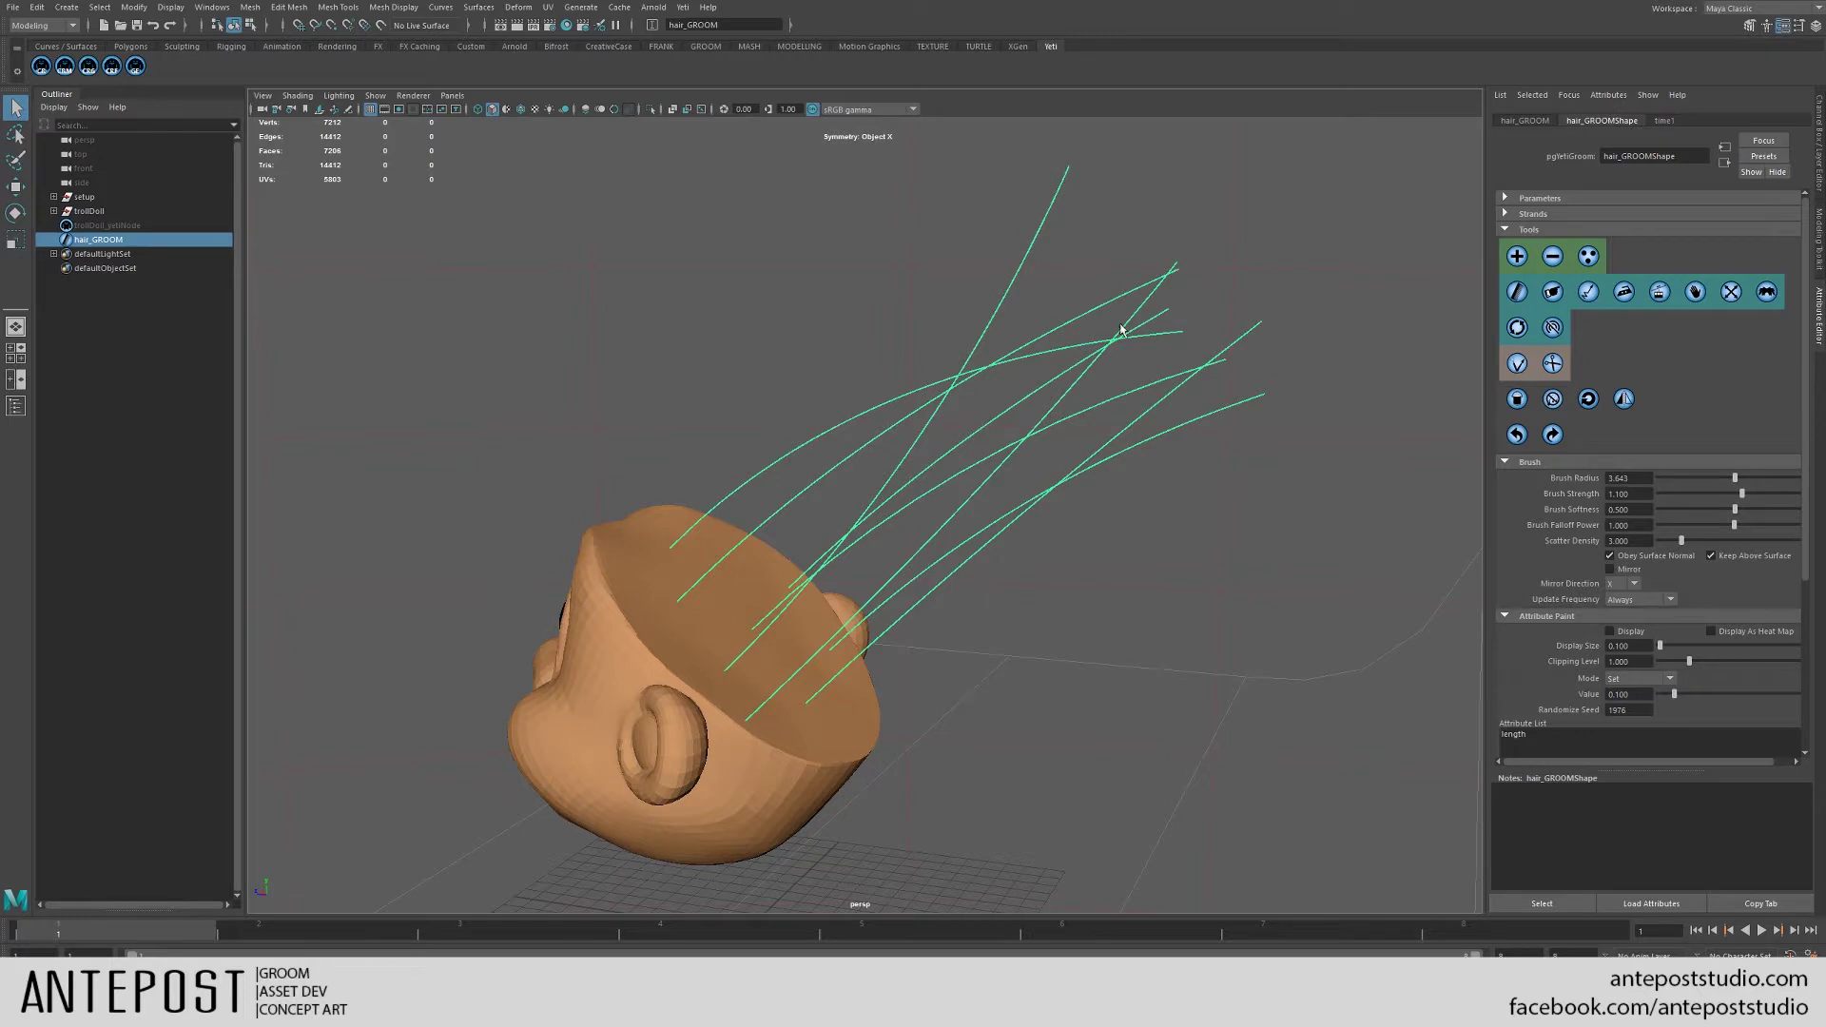
pyautogui.keyDown('alt'); pyautogui.moveTo(730, 352); pyautogui.dragTo(842, 462); pyautogui.keyUp('alt')
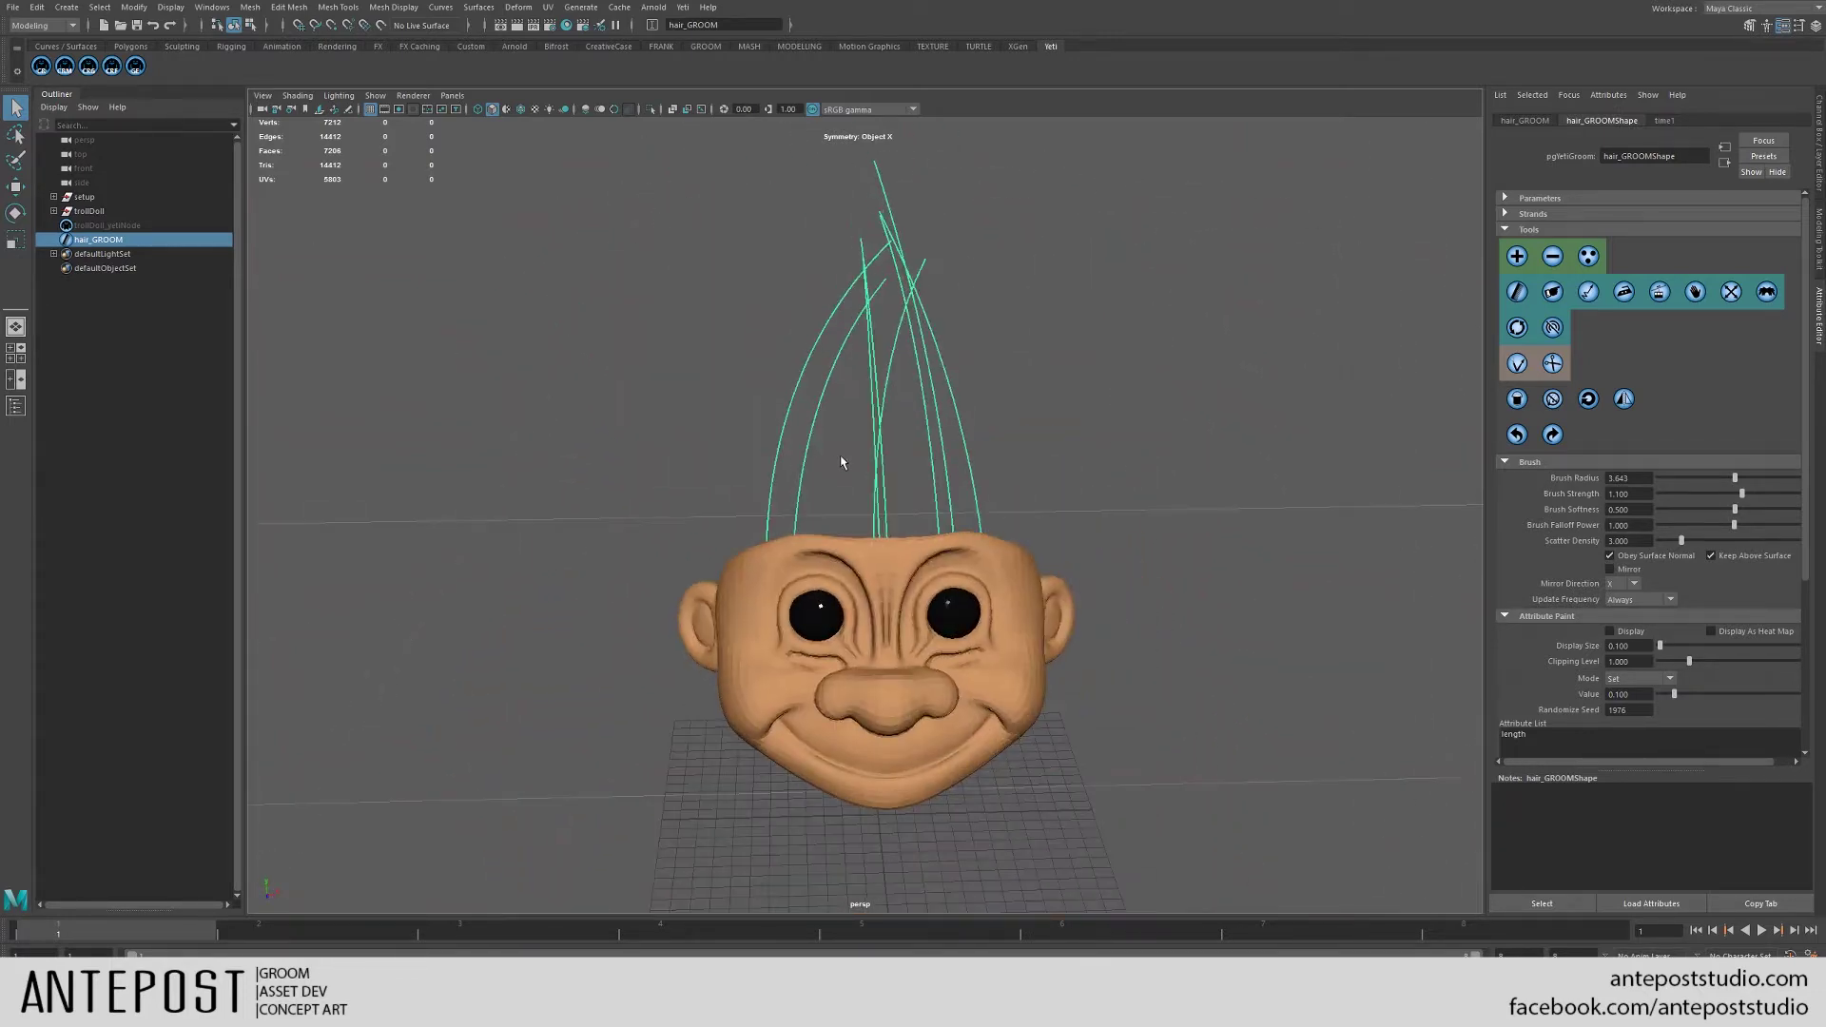
pyautogui.moveTo(1825, 190); pyautogui.dragTo(201, 827)
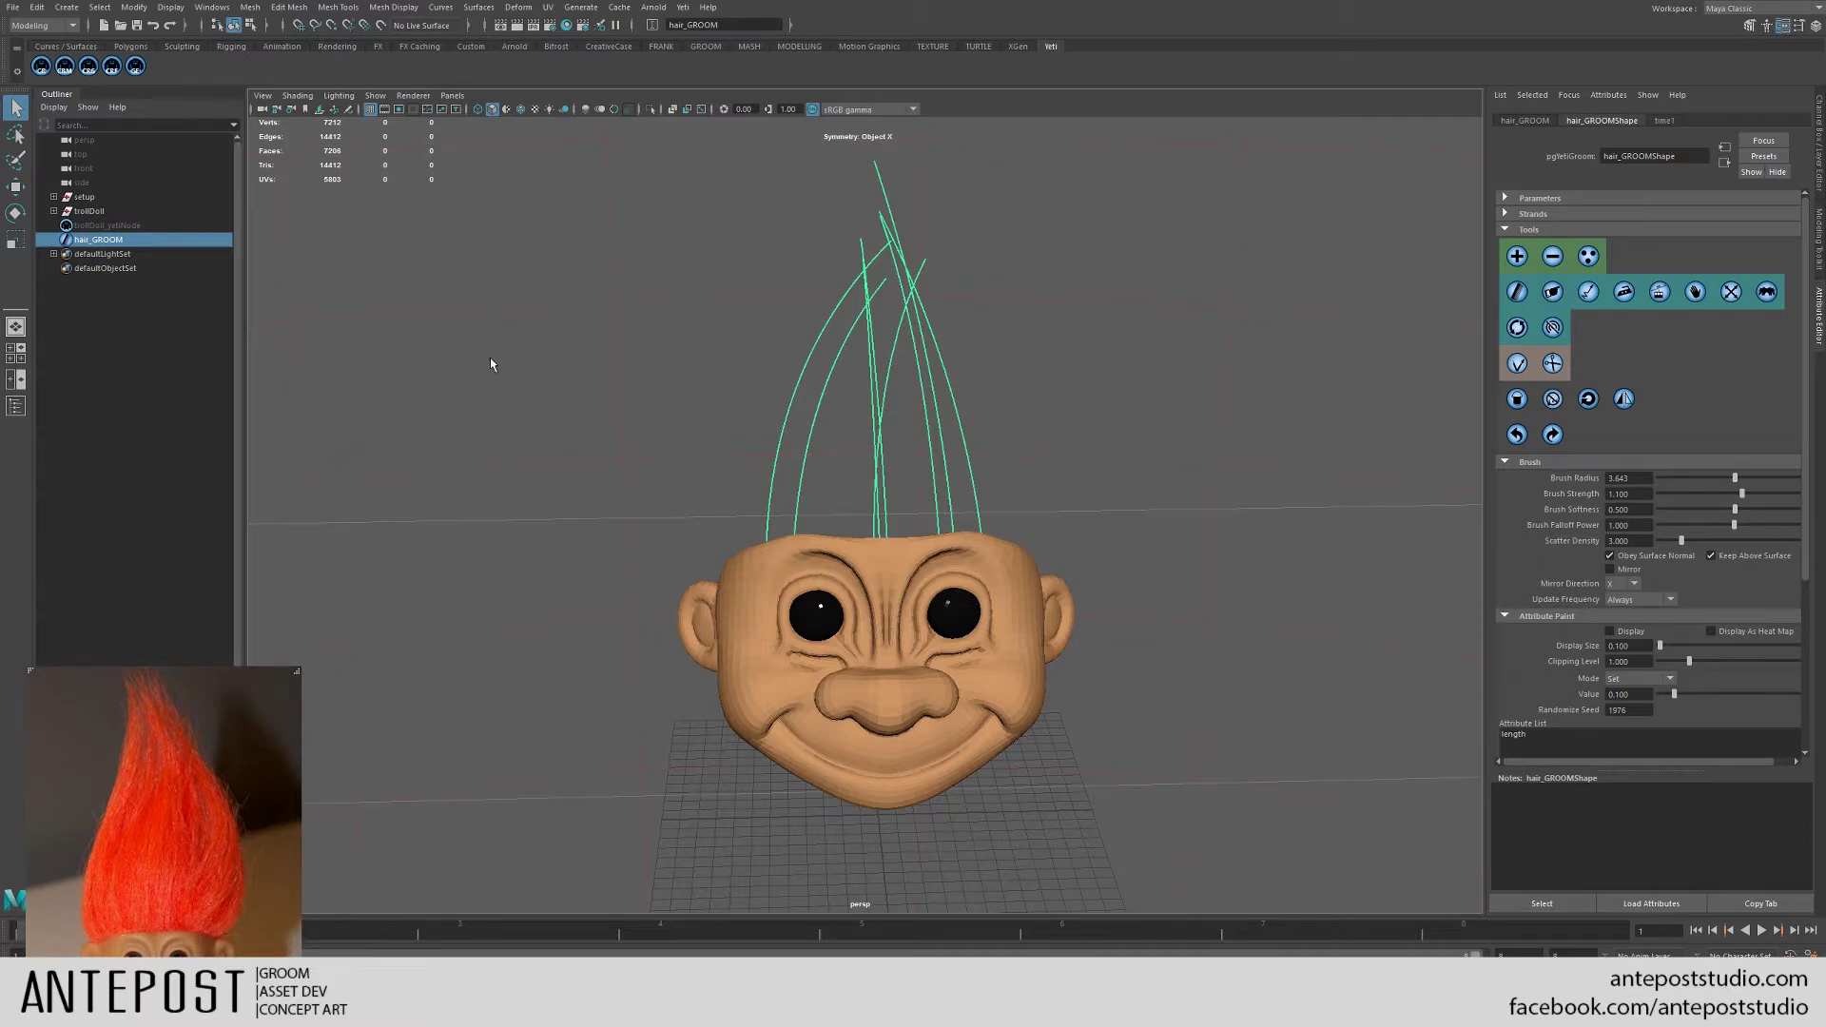
pyautogui.keyDown('alt'); pyautogui.moveTo(1109, 468); pyautogui.dragTo(1128, 539); pyautogui.keyUp('alt')
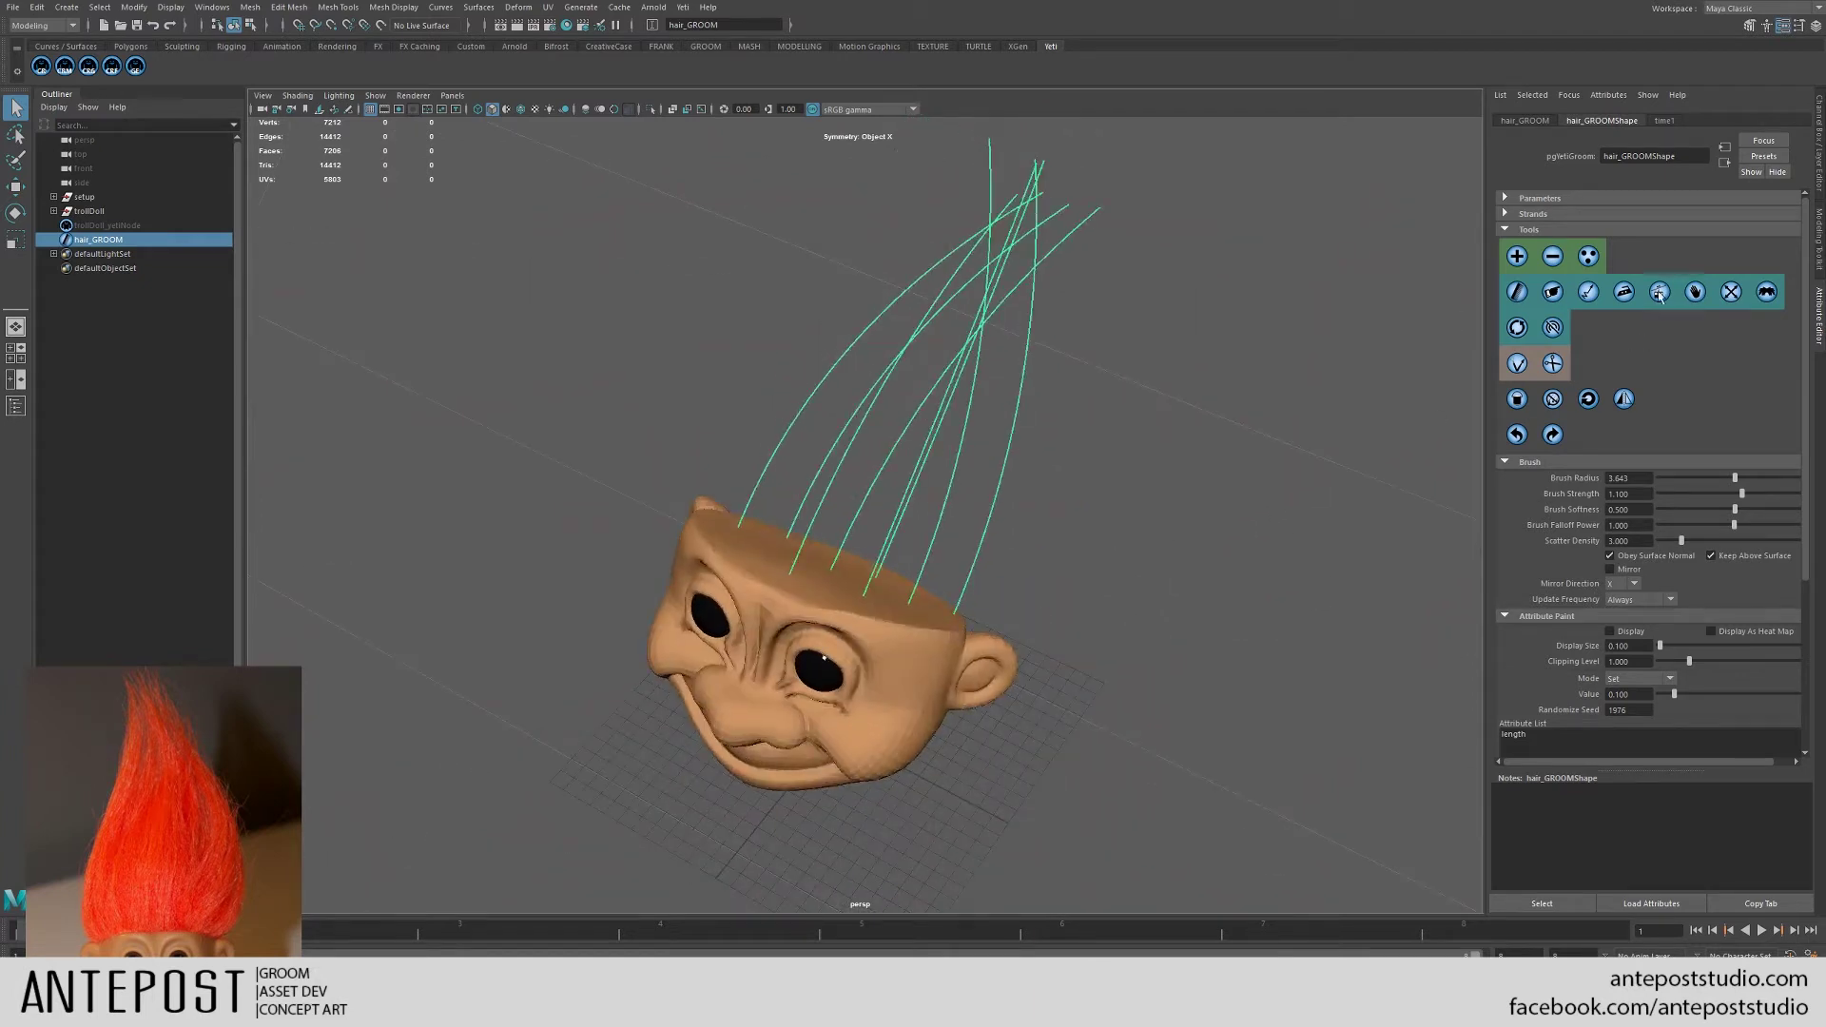
# - Expand the groom's Parameters and Strands settings and activate the tool for adding strands
pyautogui.click(1518, 259)
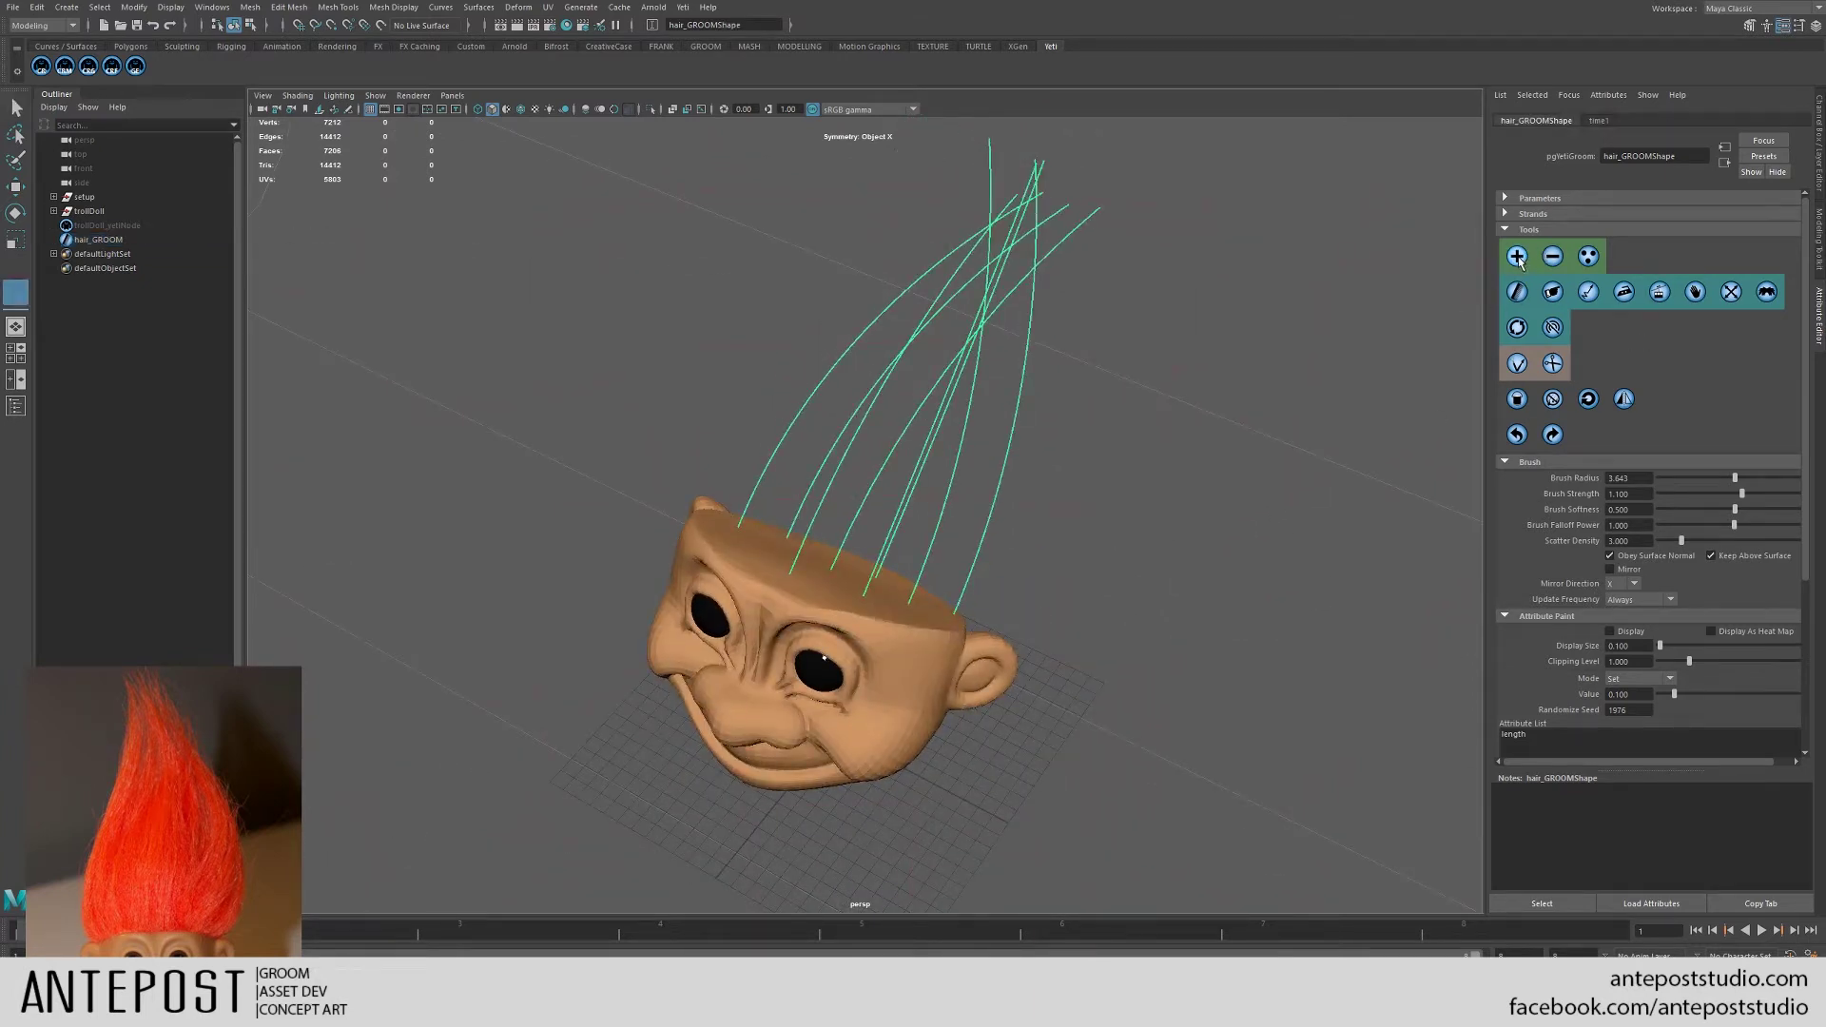
pyautogui.click(1534, 214)
pyautogui.click(1539, 199)
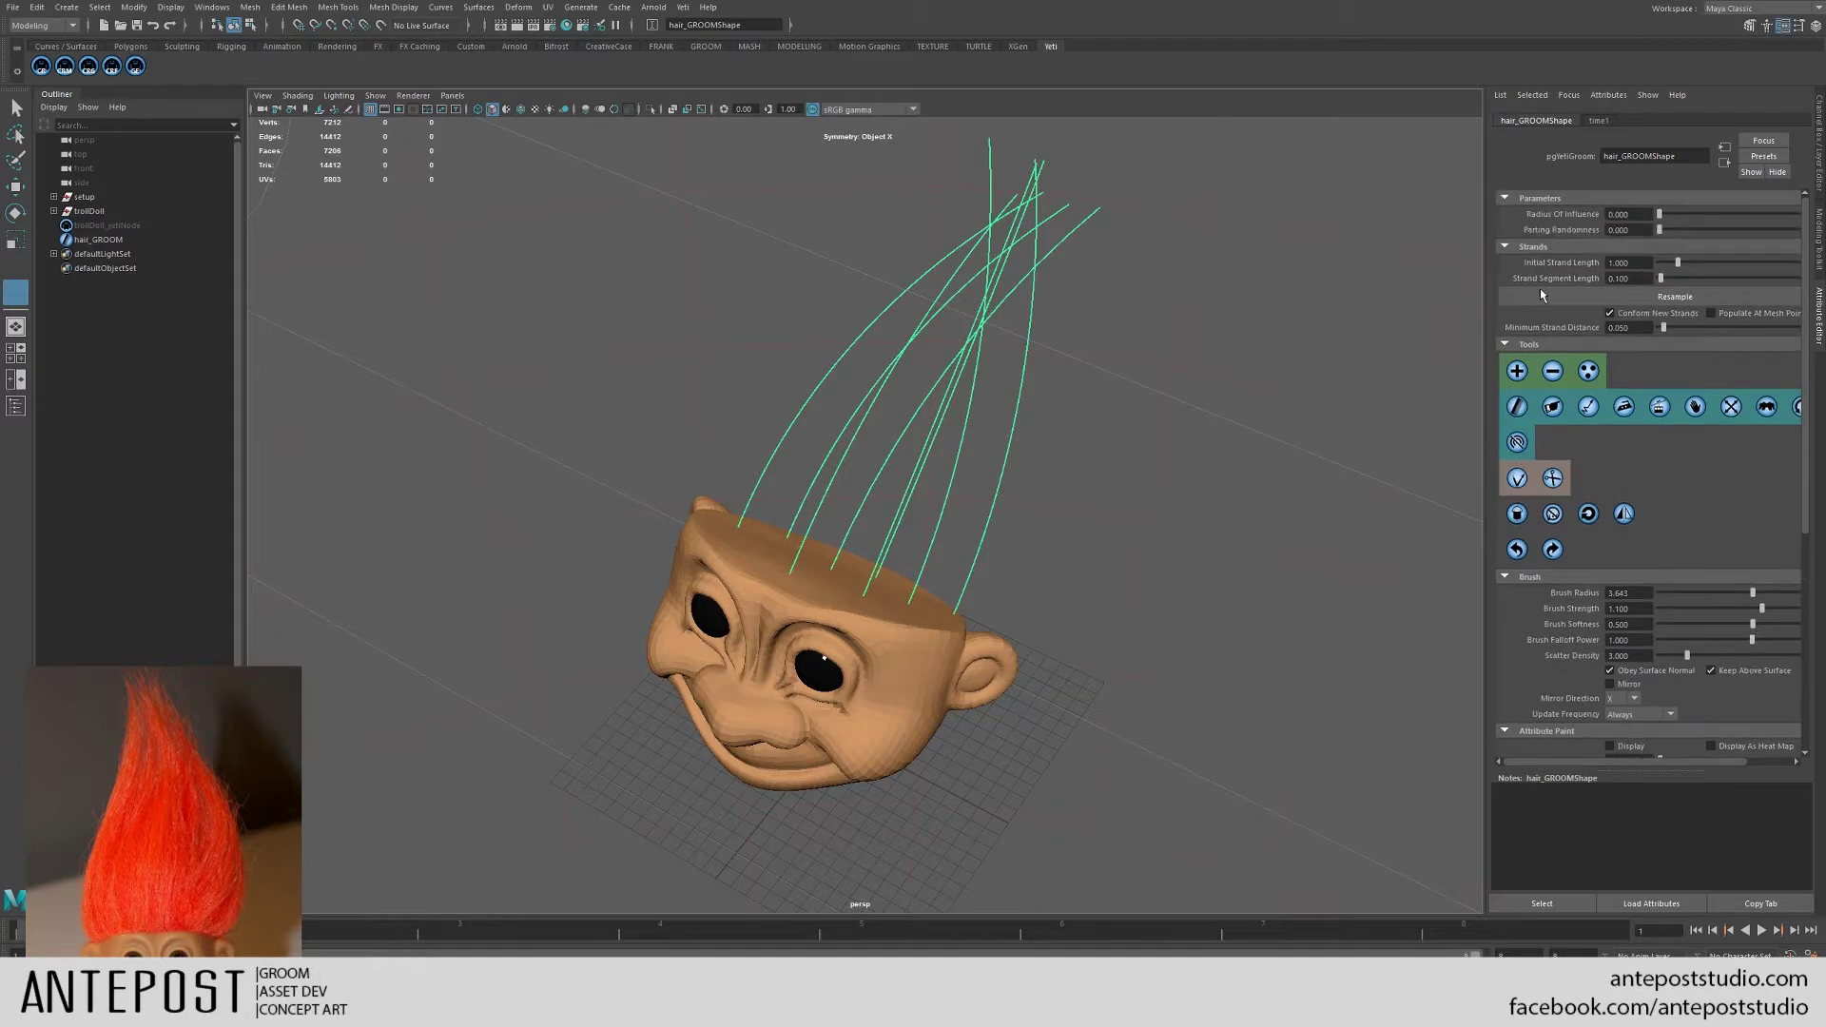
pyautogui.click(1517, 375)
# - Clear all existing guide strands from the scalp and enable Populate At Mesh Points in Radius, widening the attribute area
pyautogui.keyDown('alt'); pyautogui.moveTo(813, 570); pyautogui.dragTo(768, 609); pyautogui.keyUp('alt')
pyautogui.moveTo(802, 554); pyautogui.dragTo(759, 548, button='middle')
pyautogui.moveTo(864, 473)
pyautogui.keyDown('alt'); pyautogui.mouseDown(button='right')
pyautogui.moveTo(965, 561)
pyautogui.moveTo(860, 494)
pyautogui.moveTo(876, 509)
pyautogui.mouseUp(button='right'); pyautogui.keyUp('alt')
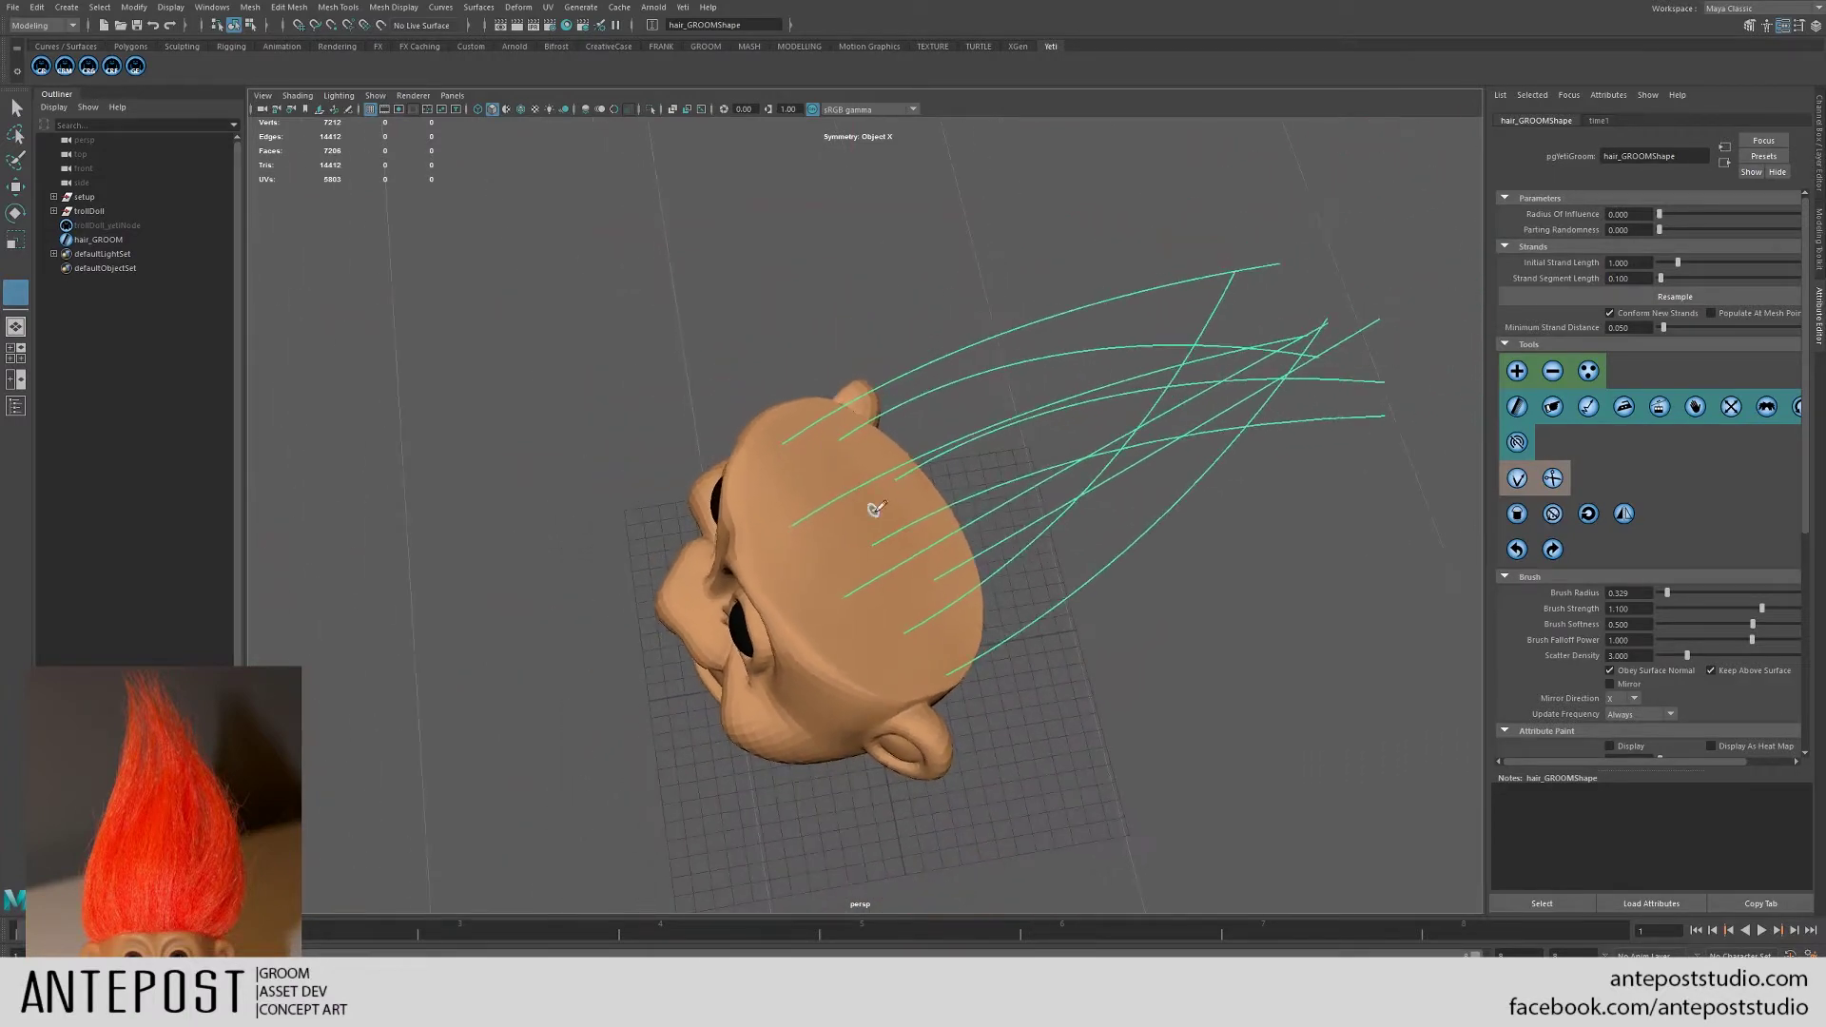
pyautogui.moveTo(876, 509)
pyautogui.keyDown('alt'); pyautogui.mouseDown()
pyautogui.moveTo(869, 488)
pyautogui.moveTo(929, 580)
pyautogui.moveTo(869, 532)
pyautogui.mouseUp(); pyautogui.keyUp('alt')
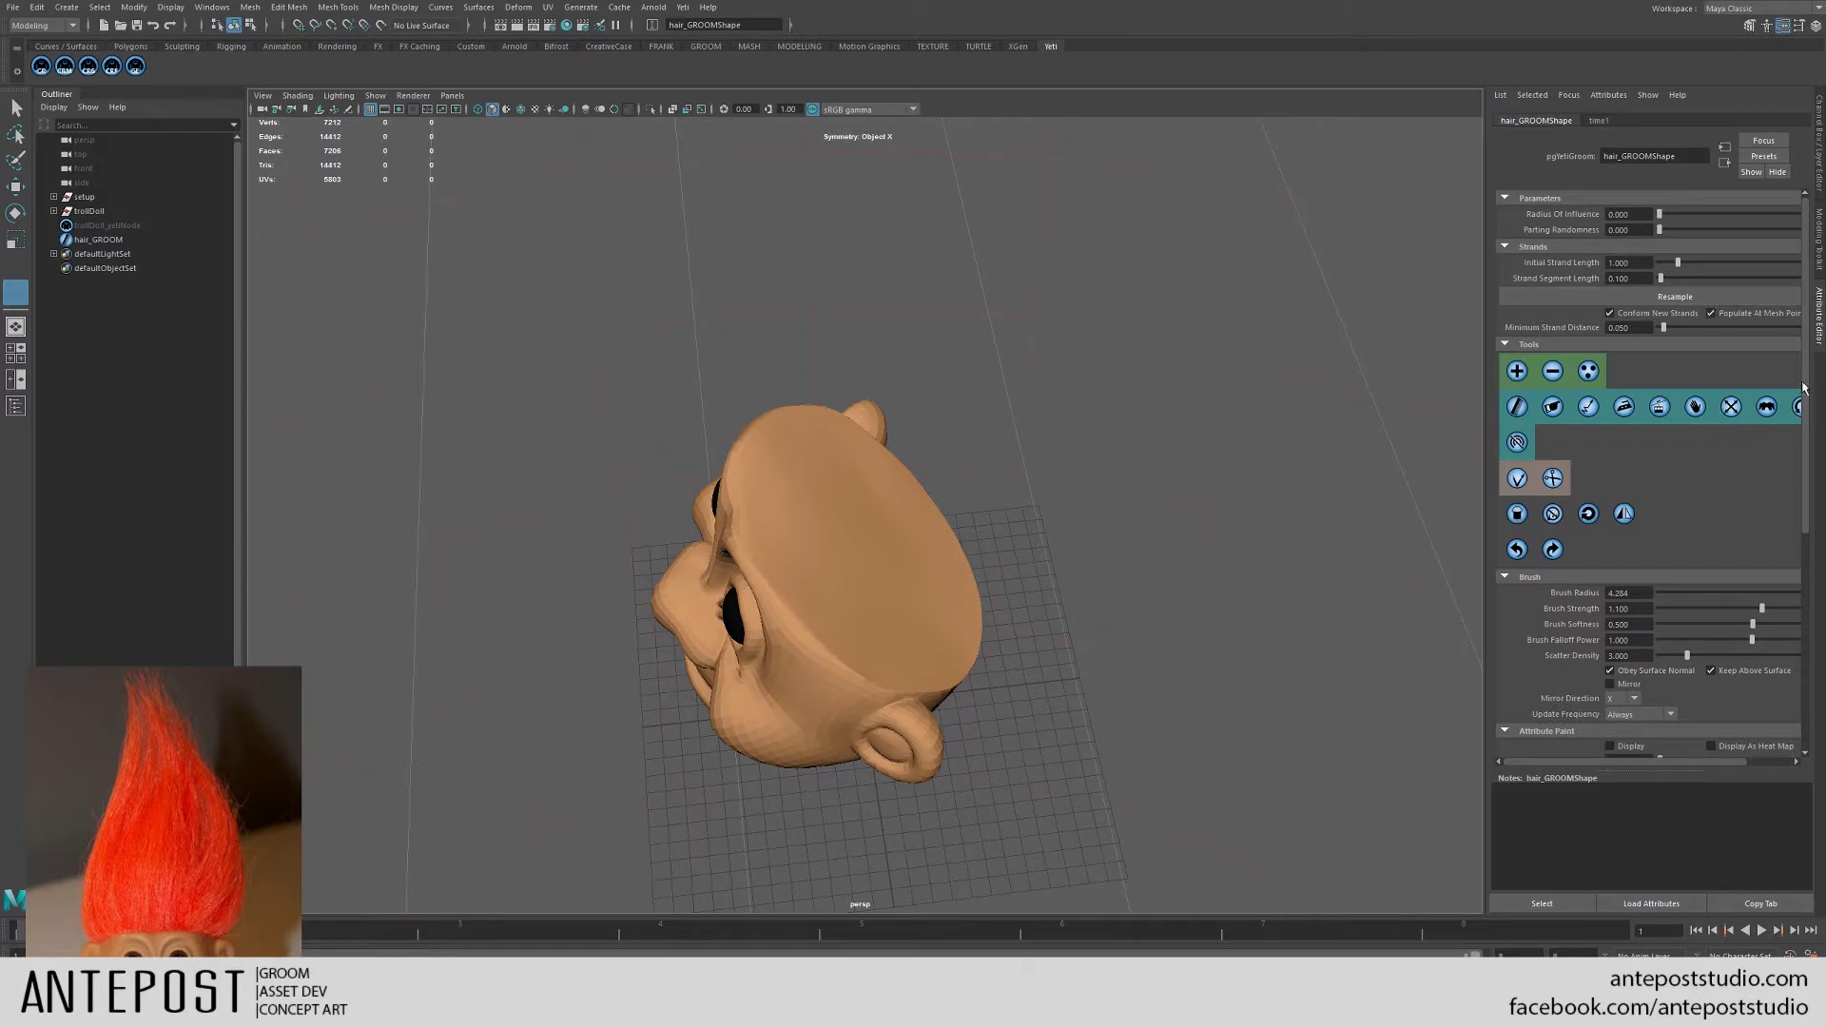
pyautogui.moveTo(1484, 385); pyautogui.dragTo(1371, 384)
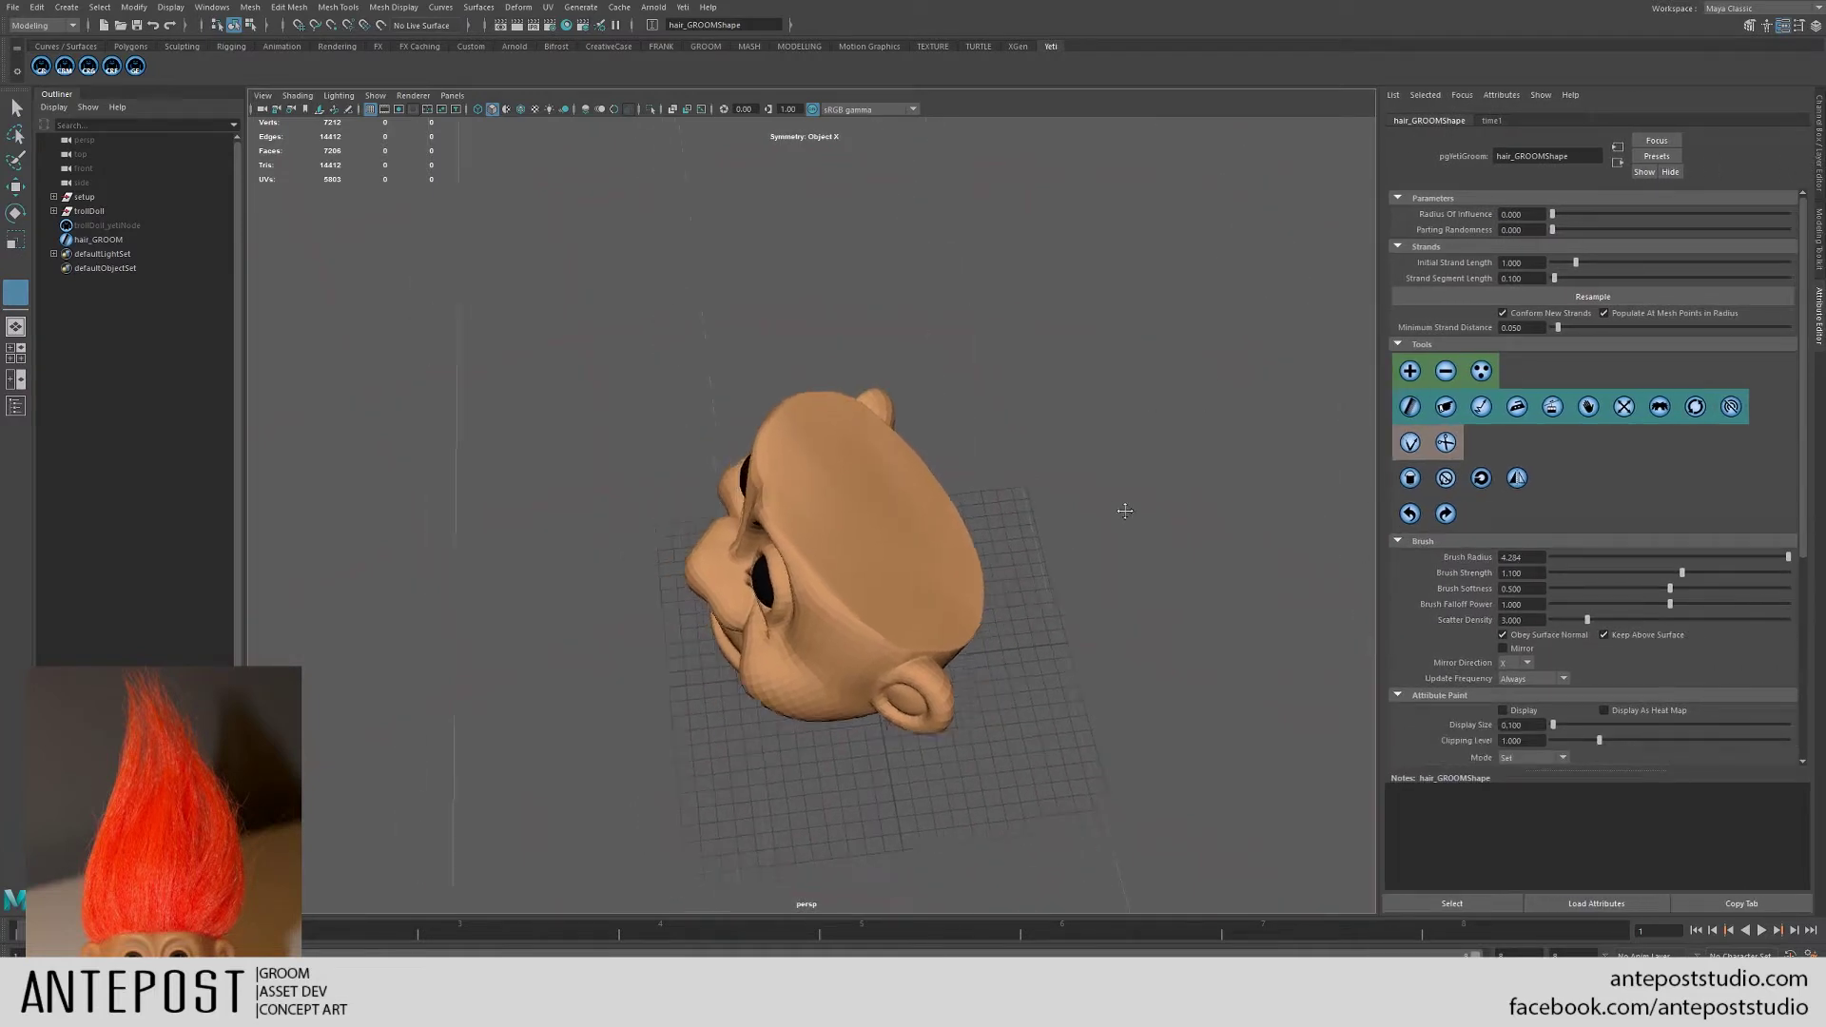
# - Disable Conform New Strands and add a patch of strands on the scalp with a brush radius of about 1.2
pyautogui.keyDown('alt'); pyautogui.moveTo(1125, 511); pyautogui.dragTo(1084, 561); pyautogui.keyUp('alt')
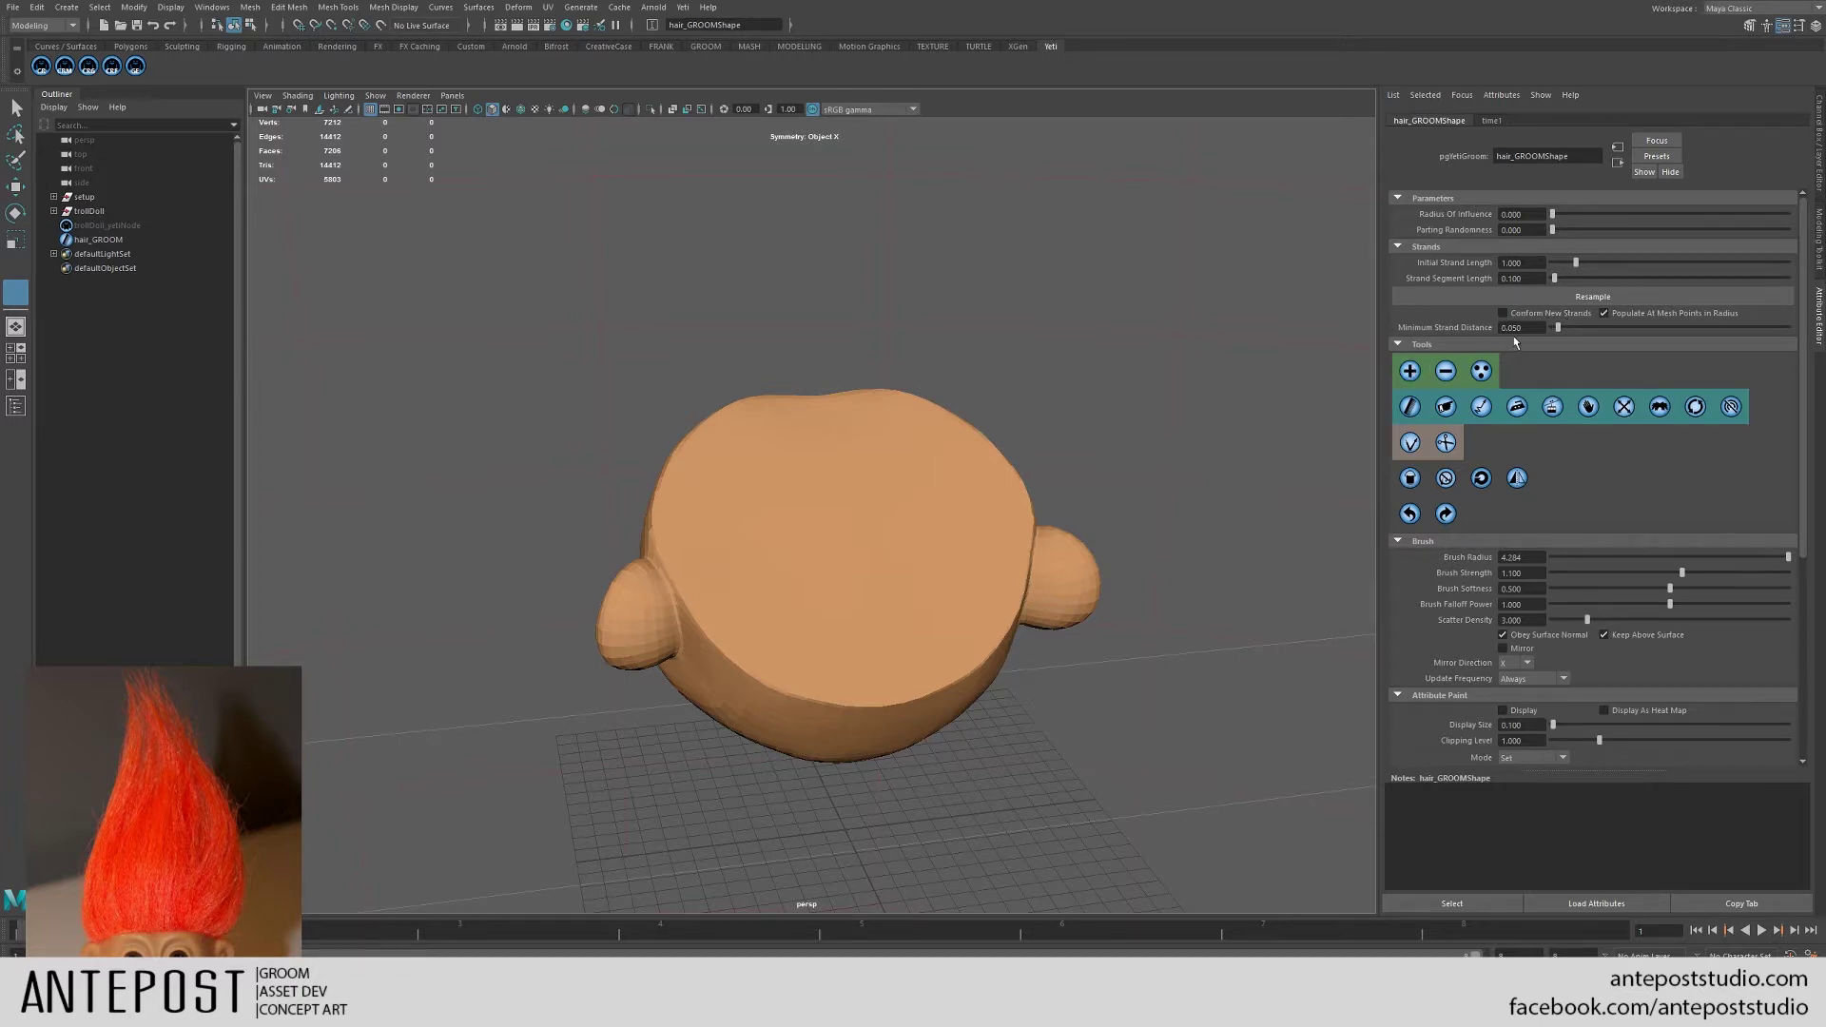
pyautogui.click(1420, 381)
pyautogui.keyDown('alt'); pyautogui.moveTo(942, 519); pyautogui.dragTo(1013, 601, button='right'); pyautogui.keyUp('alt')
pyautogui.moveTo(890, 514); pyautogui.dragTo(836, 490)
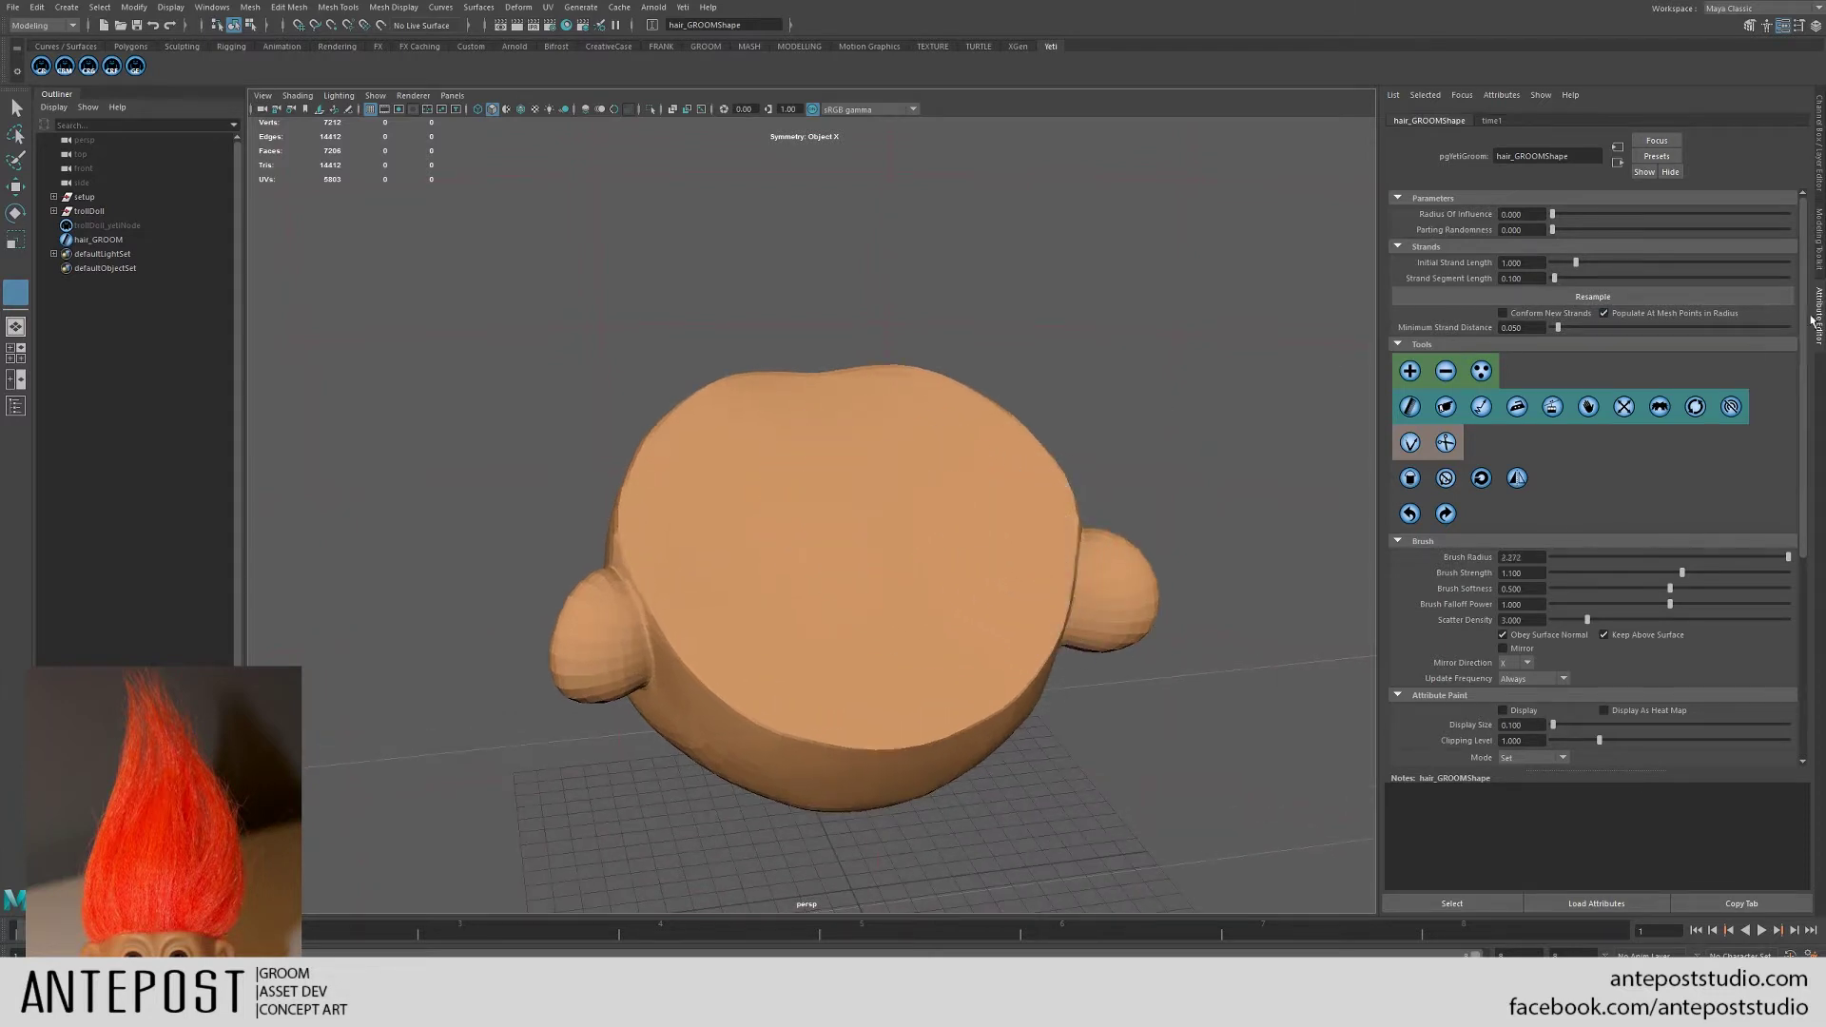
pyautogui.keyDown('alt'); pyautogui.moveTo(1013, 385); pyautogui.dragTo(1113, 428, button='right'); pyautogui.keyUp('alt')
pyautogui.keyDown('alt'); pyautogui.moveTo(1056, 447); pyautogui.dragTo(952, 448); pyautogui.keyUp('alt')
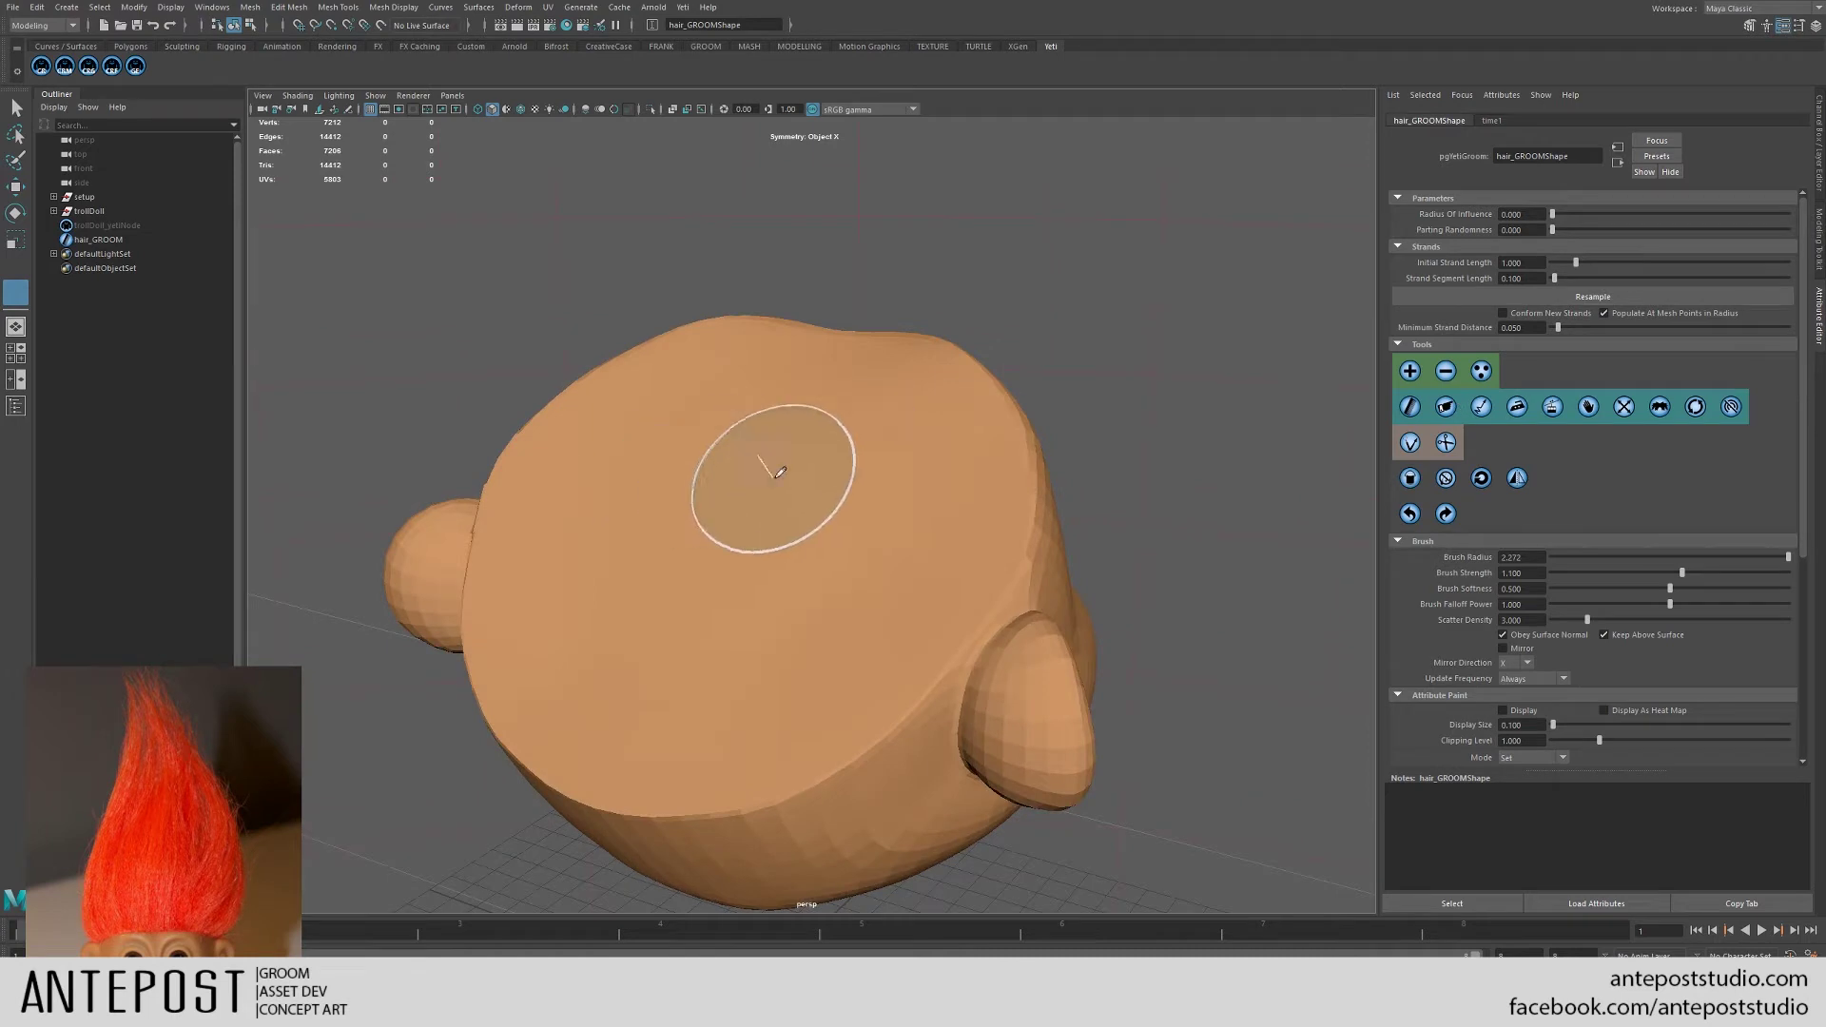
pyautogui.moveTo(774, 479); pyautogui.dragTo(747, 477)
pyautogui.click(746, 476)
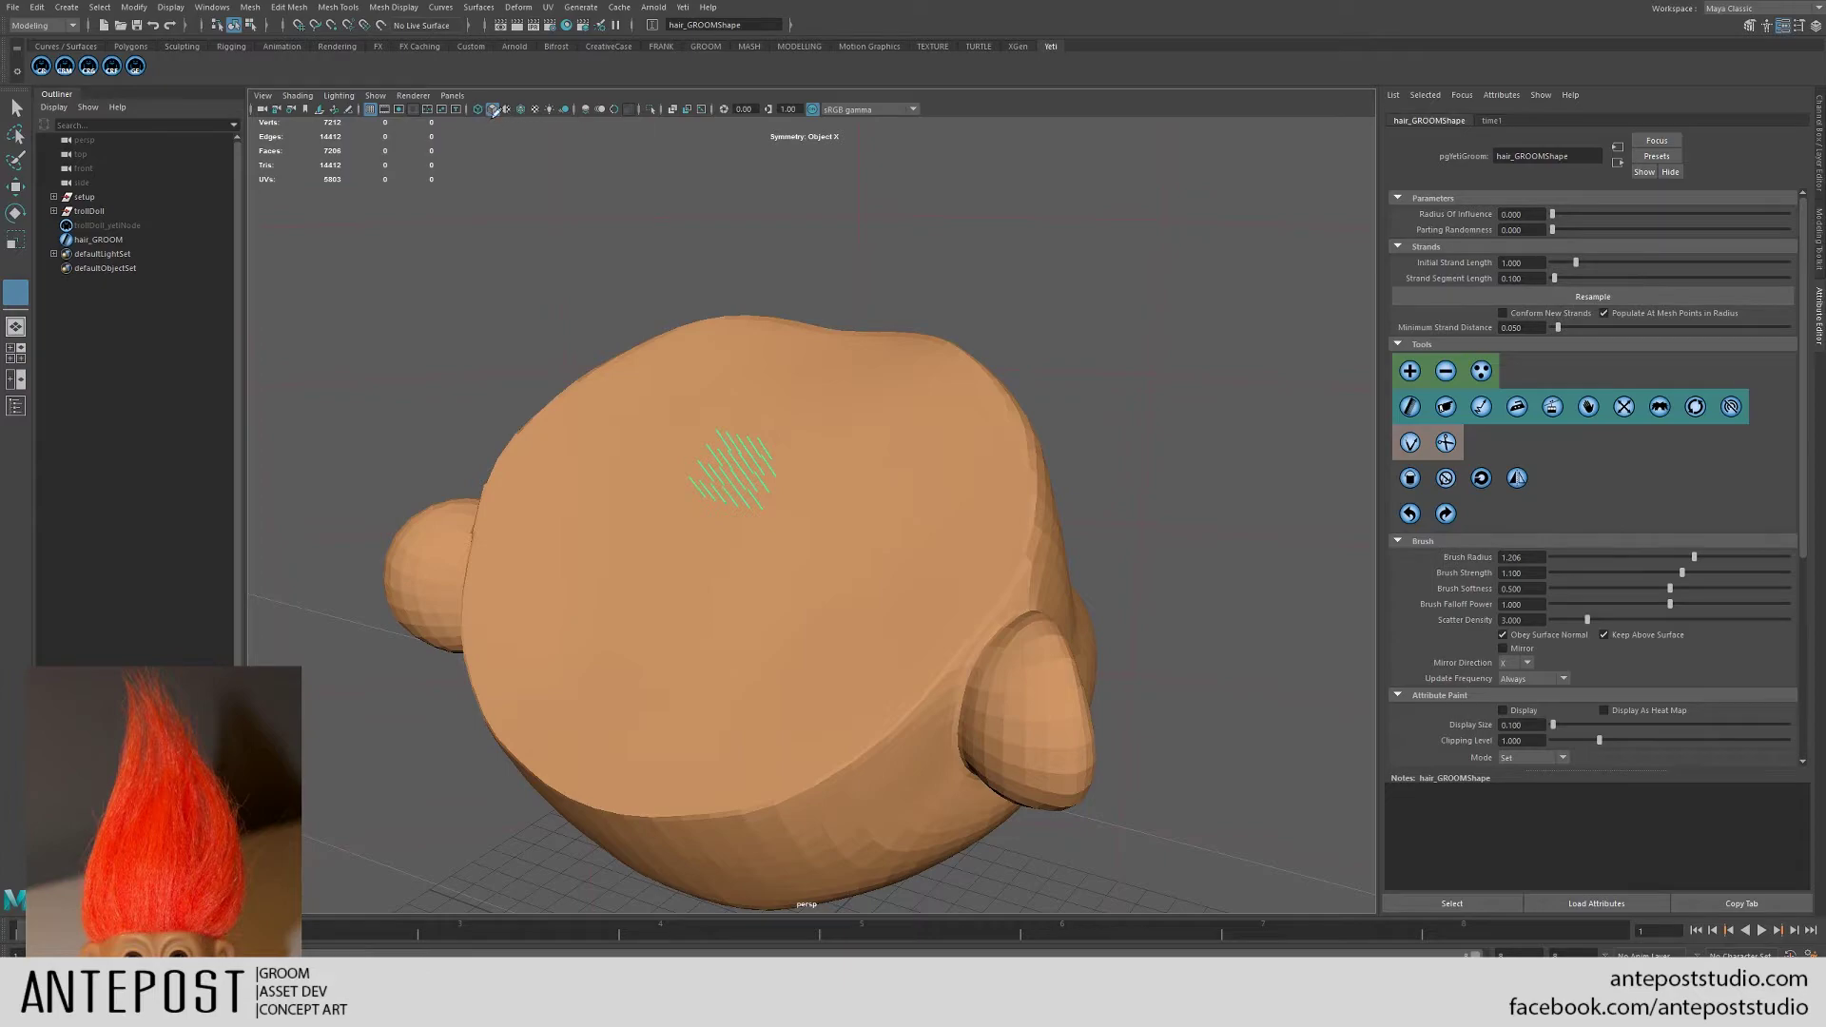
# - Overlay the wireframe on the shaded head and brush more strands onto the scalp's mesh points beside the first patch
pyautogui.click(522, 110)
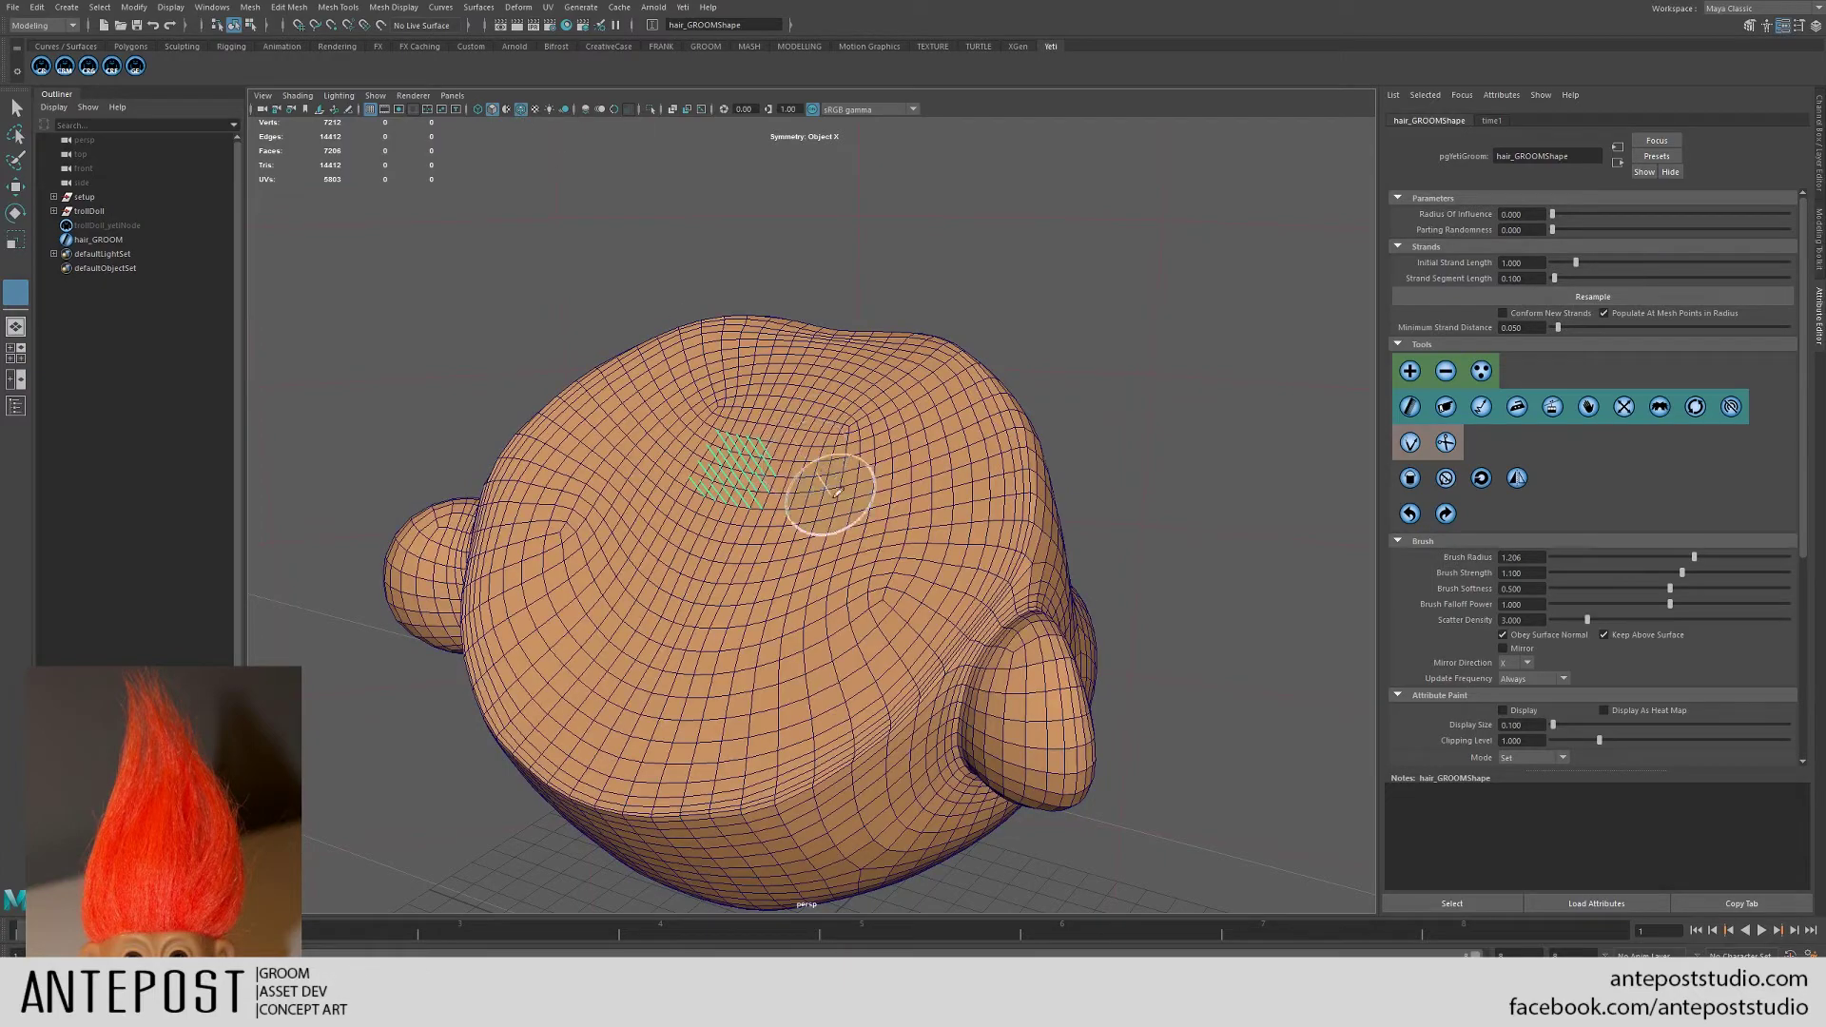
pyautogui.press('f')
pyautogui.click(733, 560)
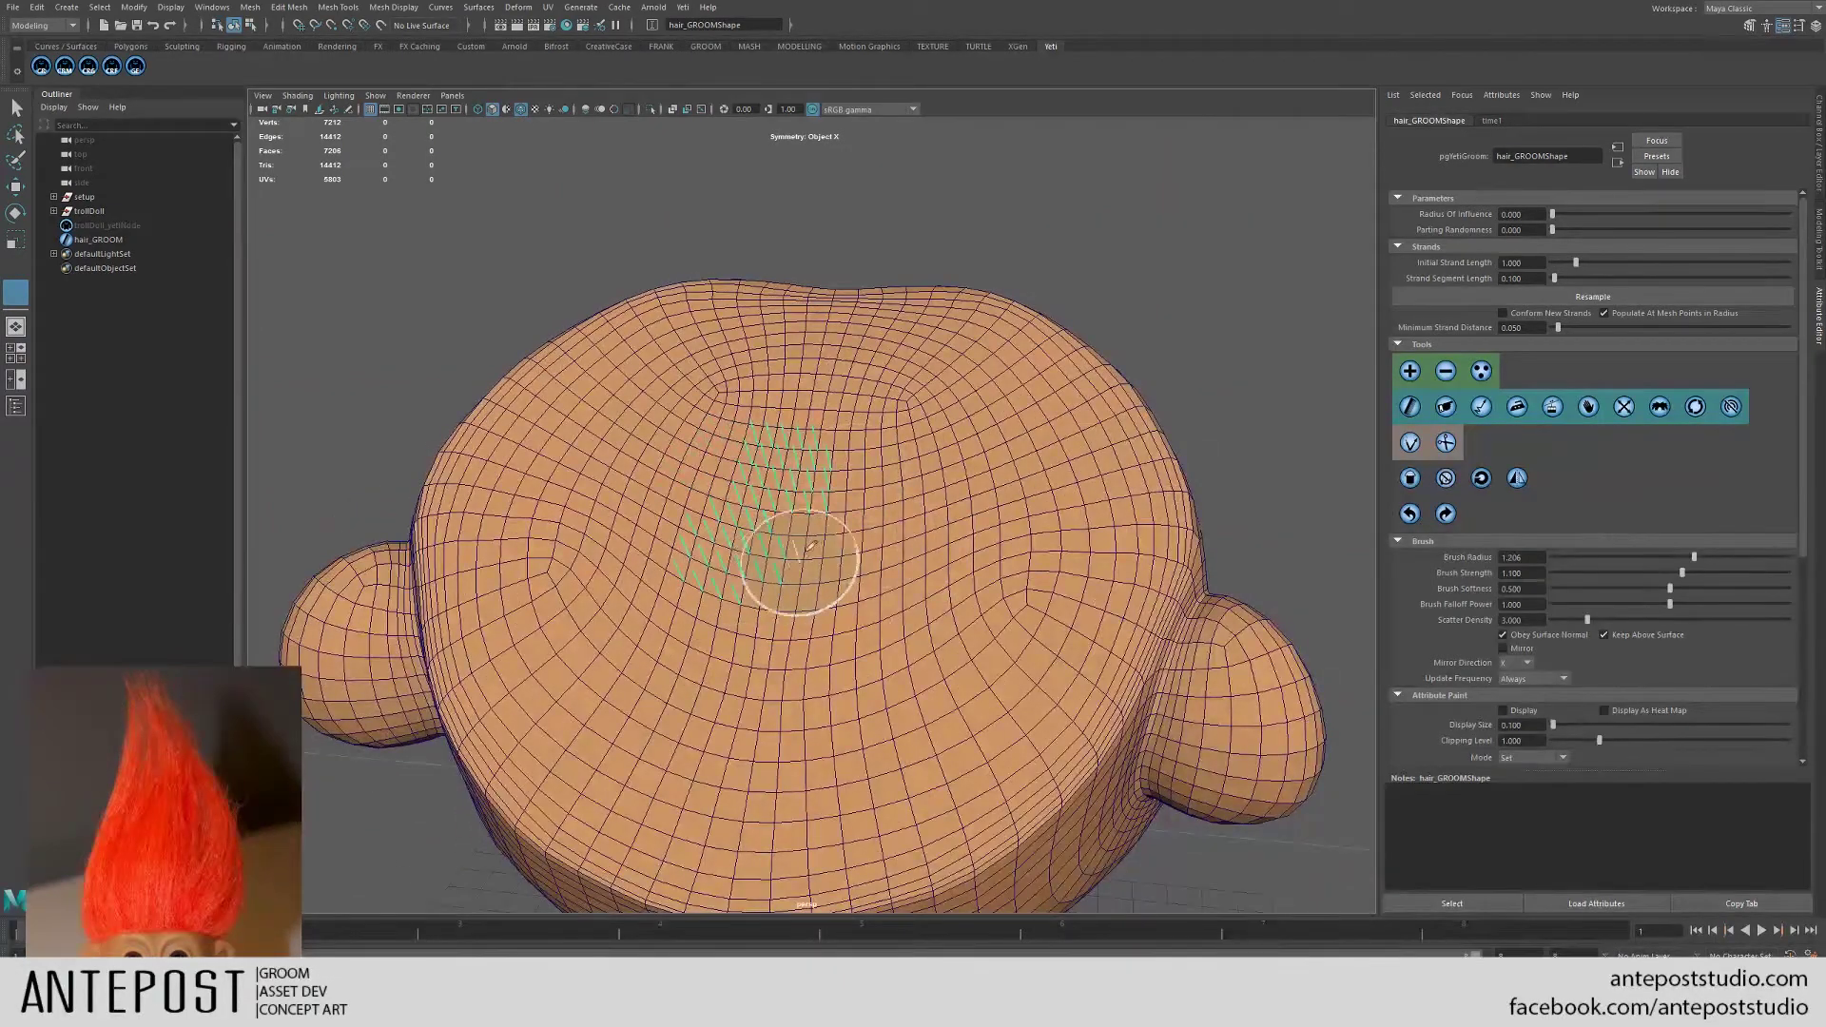
pyautogui.keyDown('alt'); pyautogui.moveTo(765, 479); pyautogui.dragTo(637, 514); pyautogui.keyUp('alt')
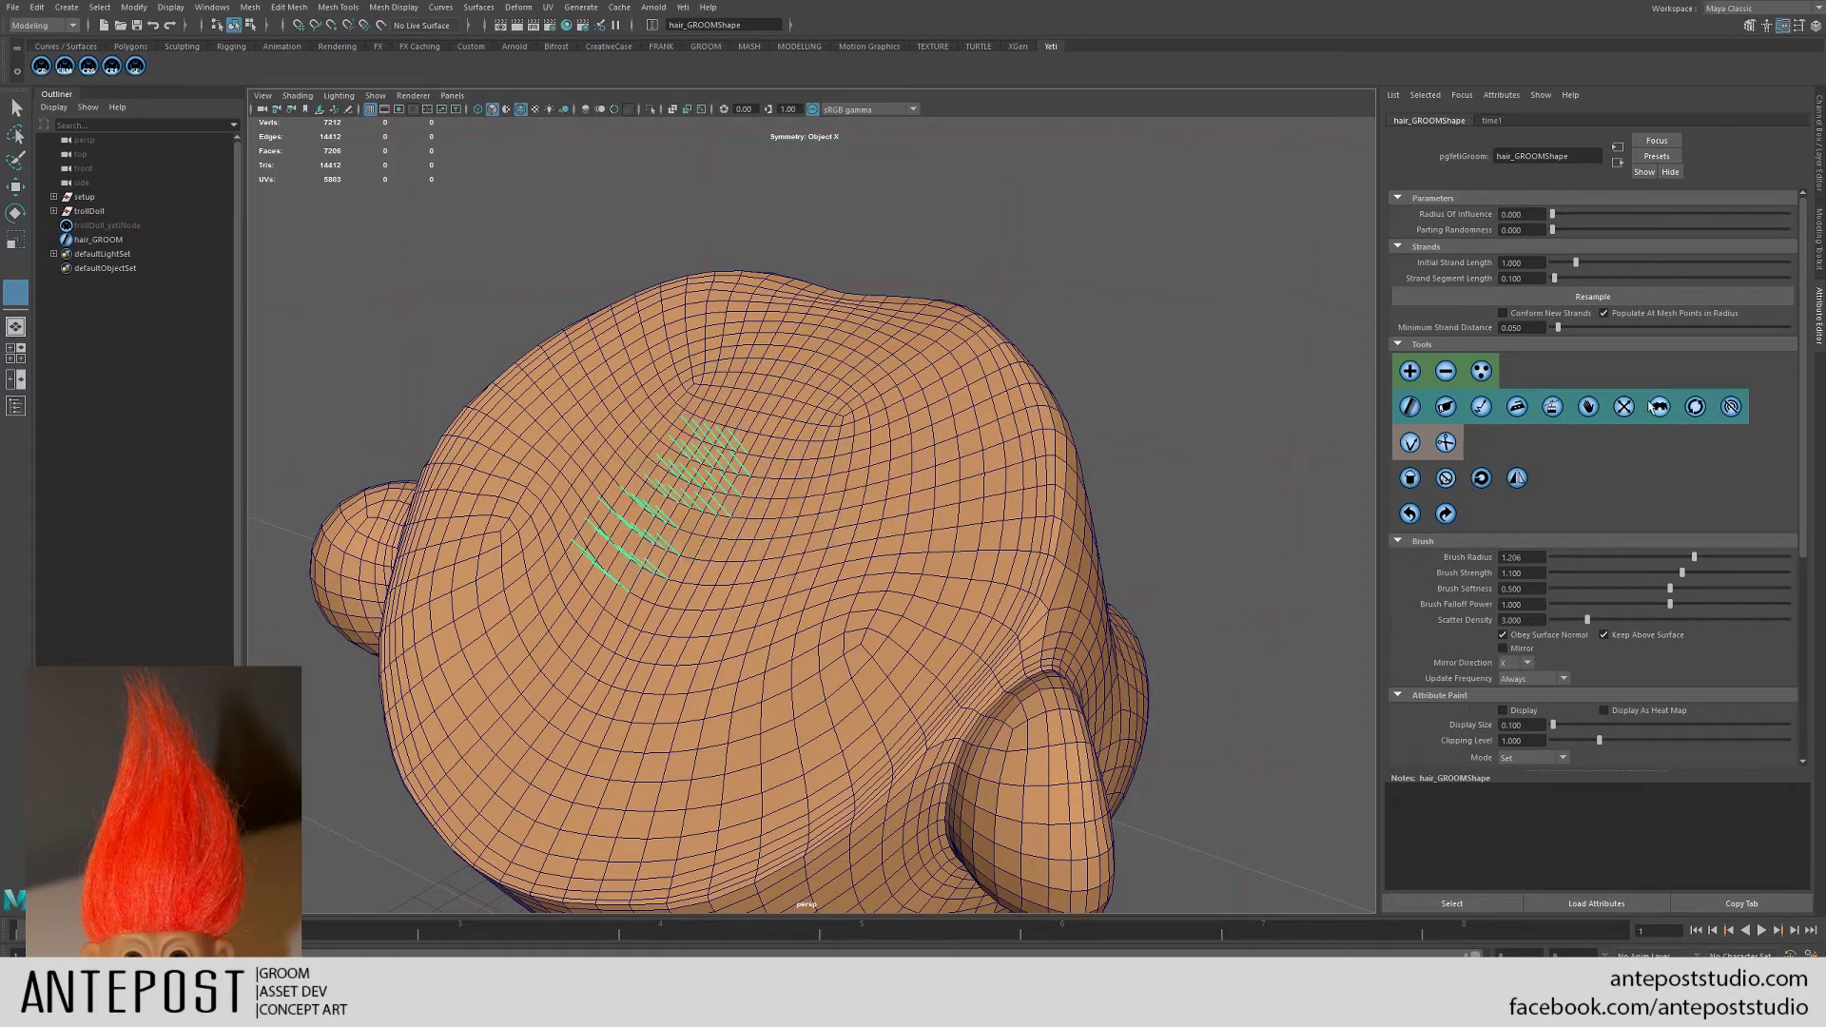
# - Remove the strand patches from the scalp and place a single strand near its middle with a 0.419 brush radius
pyautogui.moveTo(718, 437)
pyautogui.mouseDown()
pyautogui.moveTo(681, 539)
pyautogui.moveTo(530, 518)
pyautogui.mouseUp()
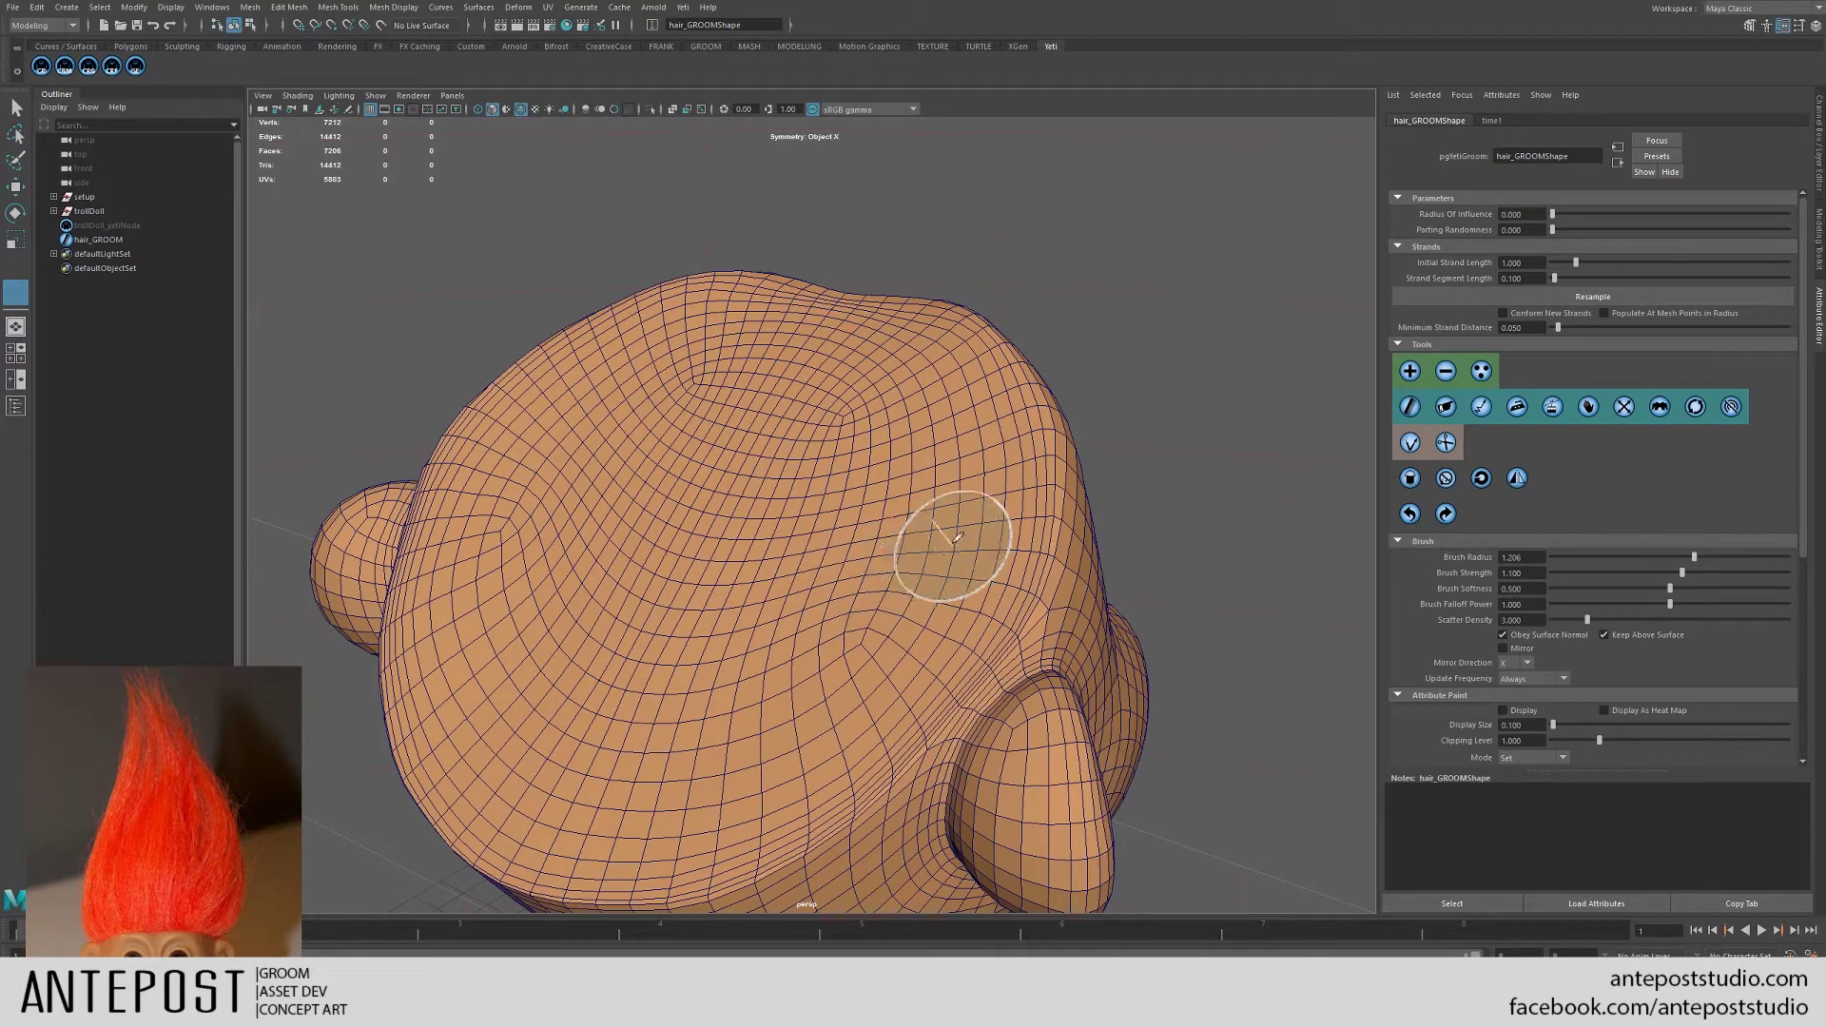
pyautogui.moveTo(958, 537)
pyautogui.keyDown('alt'); pyautogui.mouseDown()
pyautogui.moveTo(1040, 480)
pyautogui.moveTo(758, 456)
pyautogui.moveTo(828, 418)
pyautogui.mouseUp(); pyautogui.keyUp('alt')
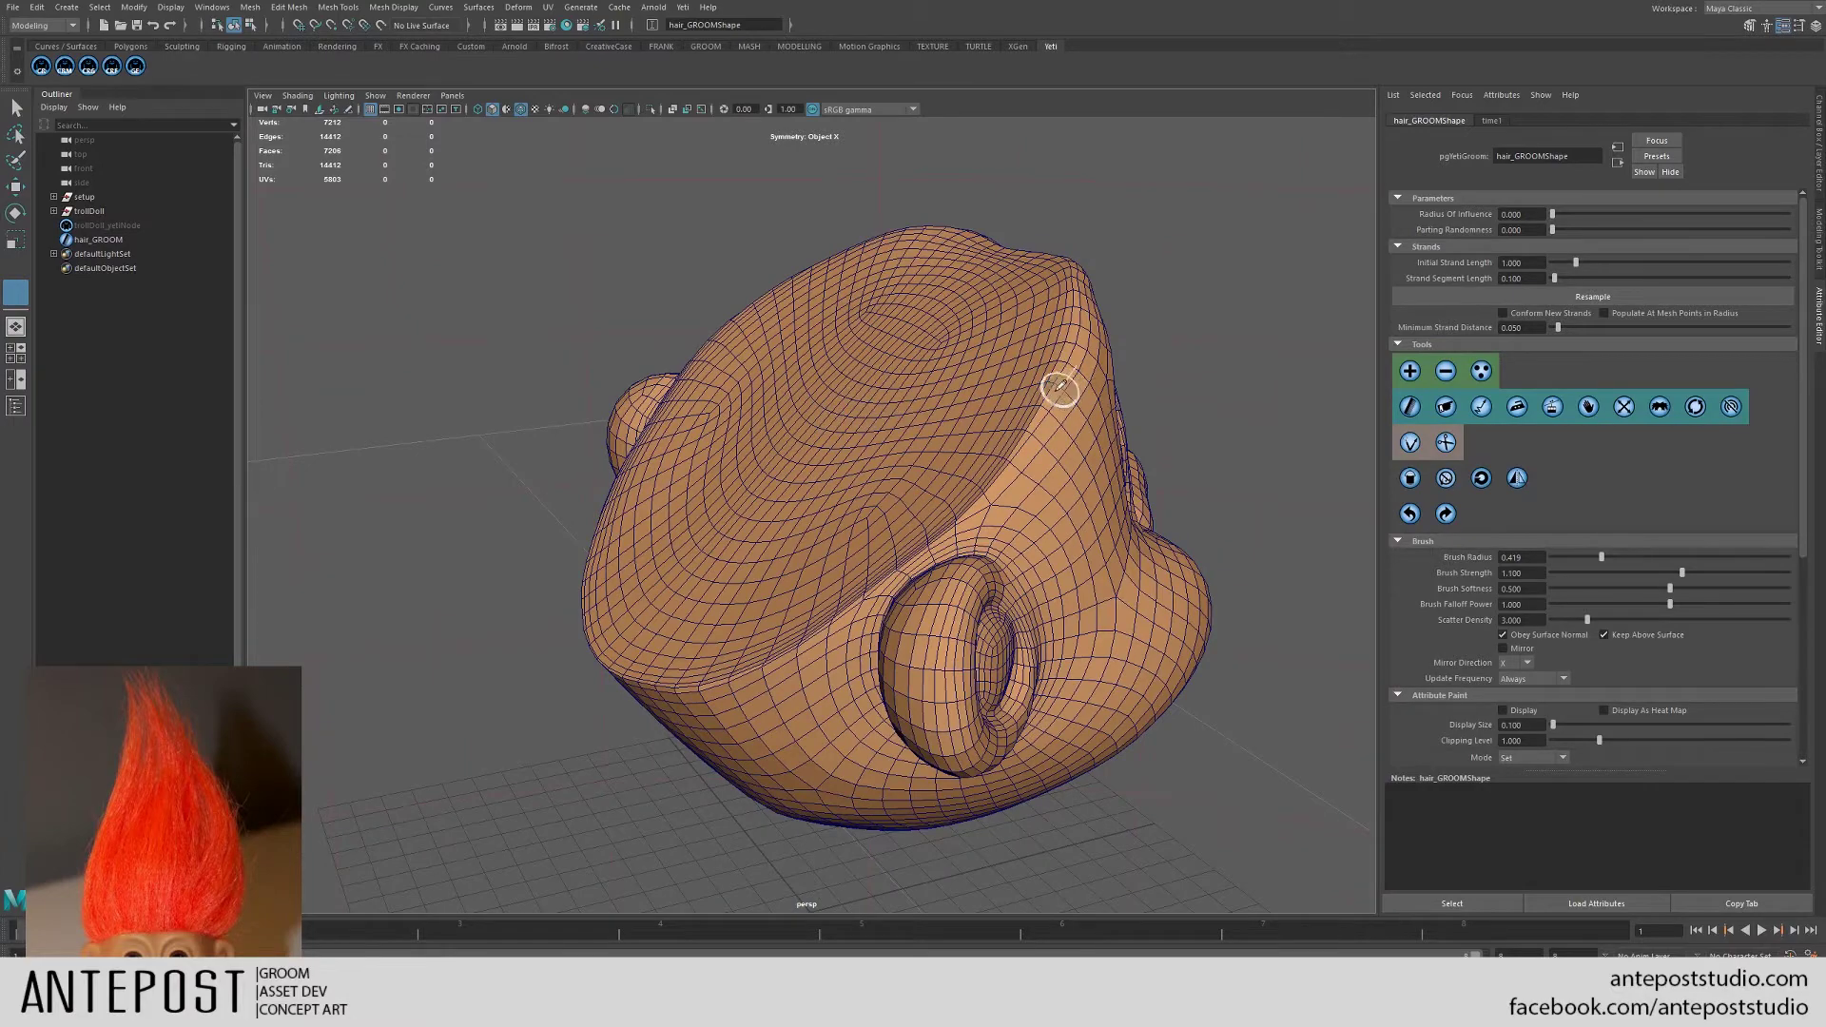
pyautogui.moveTo(1044, 344)
pyautogui.keyDown('alt'); pyautogui.mouseDown()
pyautogui.moveTo(979, 326)
pyautogui.moveTo(780, 452)
pyautogui.mouseUp(); pyautogui.keyUp('alt')
pyautogui.click(837, 459)
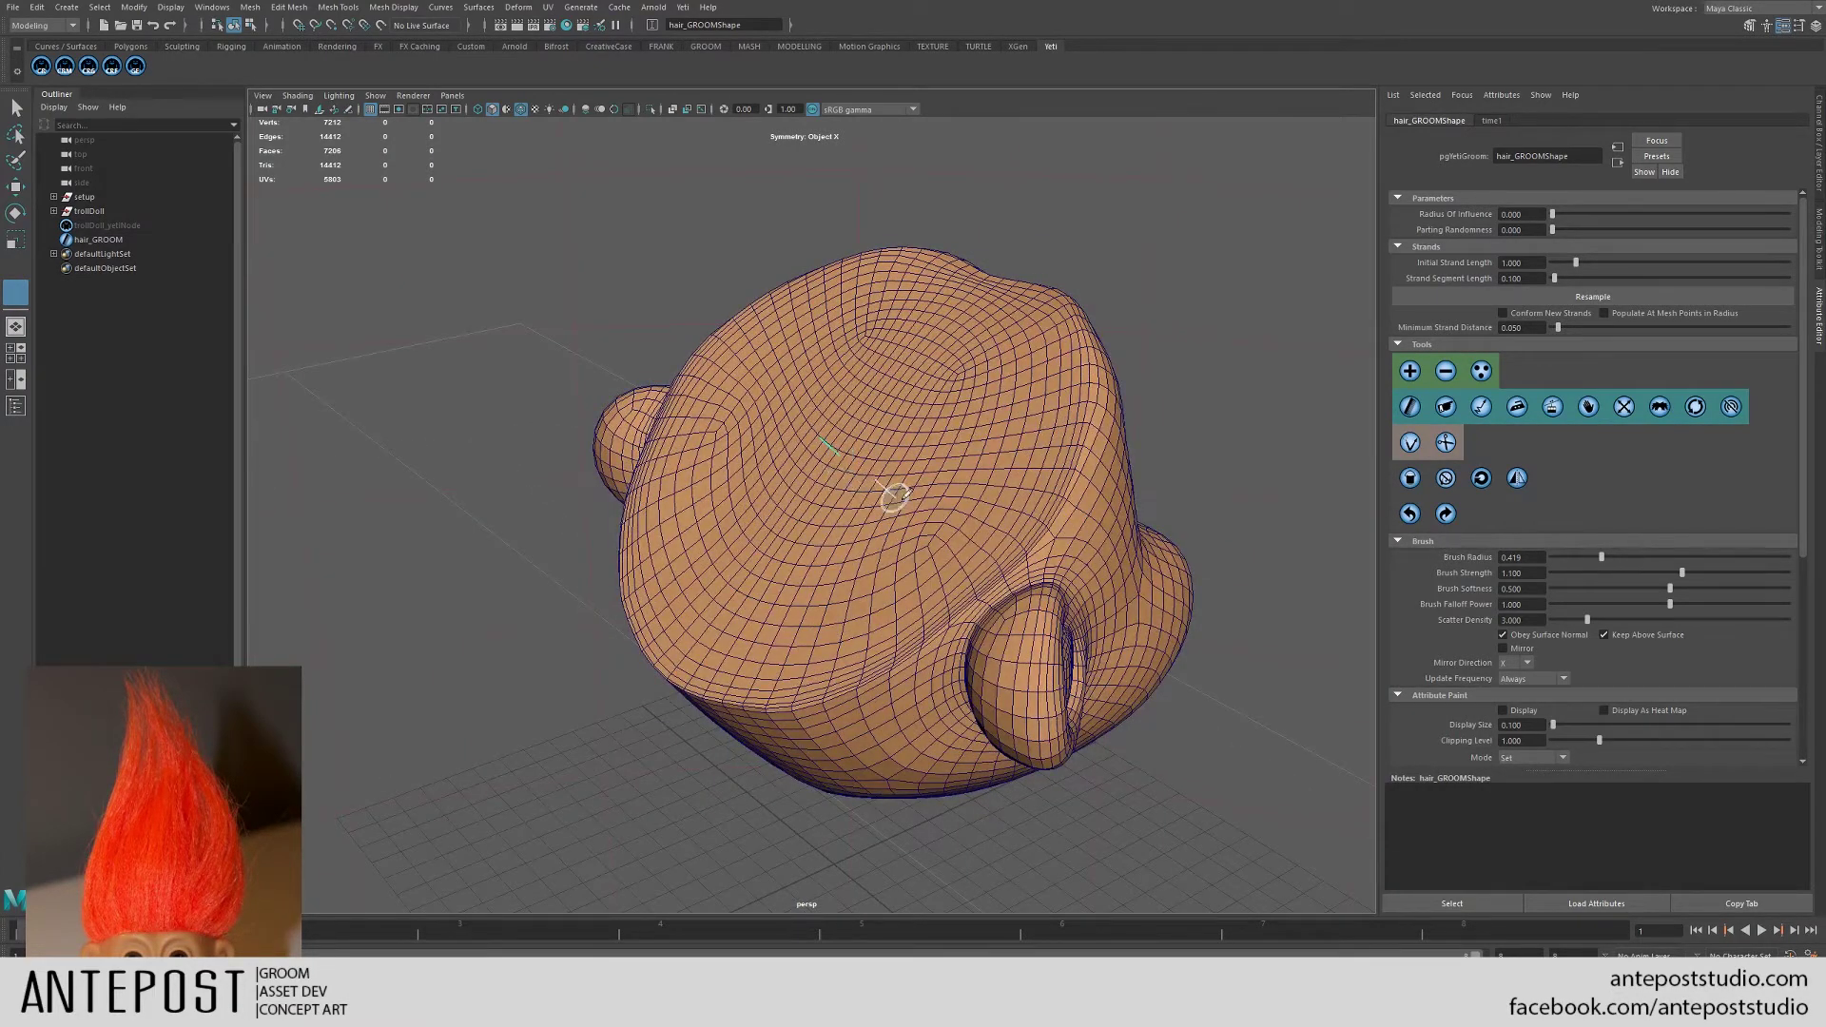
# - Set the Initial Strand Length to 4.772 and place another strand on the scalp
pyautogui.keyDown('alt'); pyautogui.moveTo(895, 497); pyautogui.dragTo(1110, 579, button='right'); pyautogui.keyUp('alt')
pyautogui.keyDown('alt'); pyautogui.moveTo(1109, 579); pyautogui.dragTo(937, 490); pyautogui.keyUp('alt')
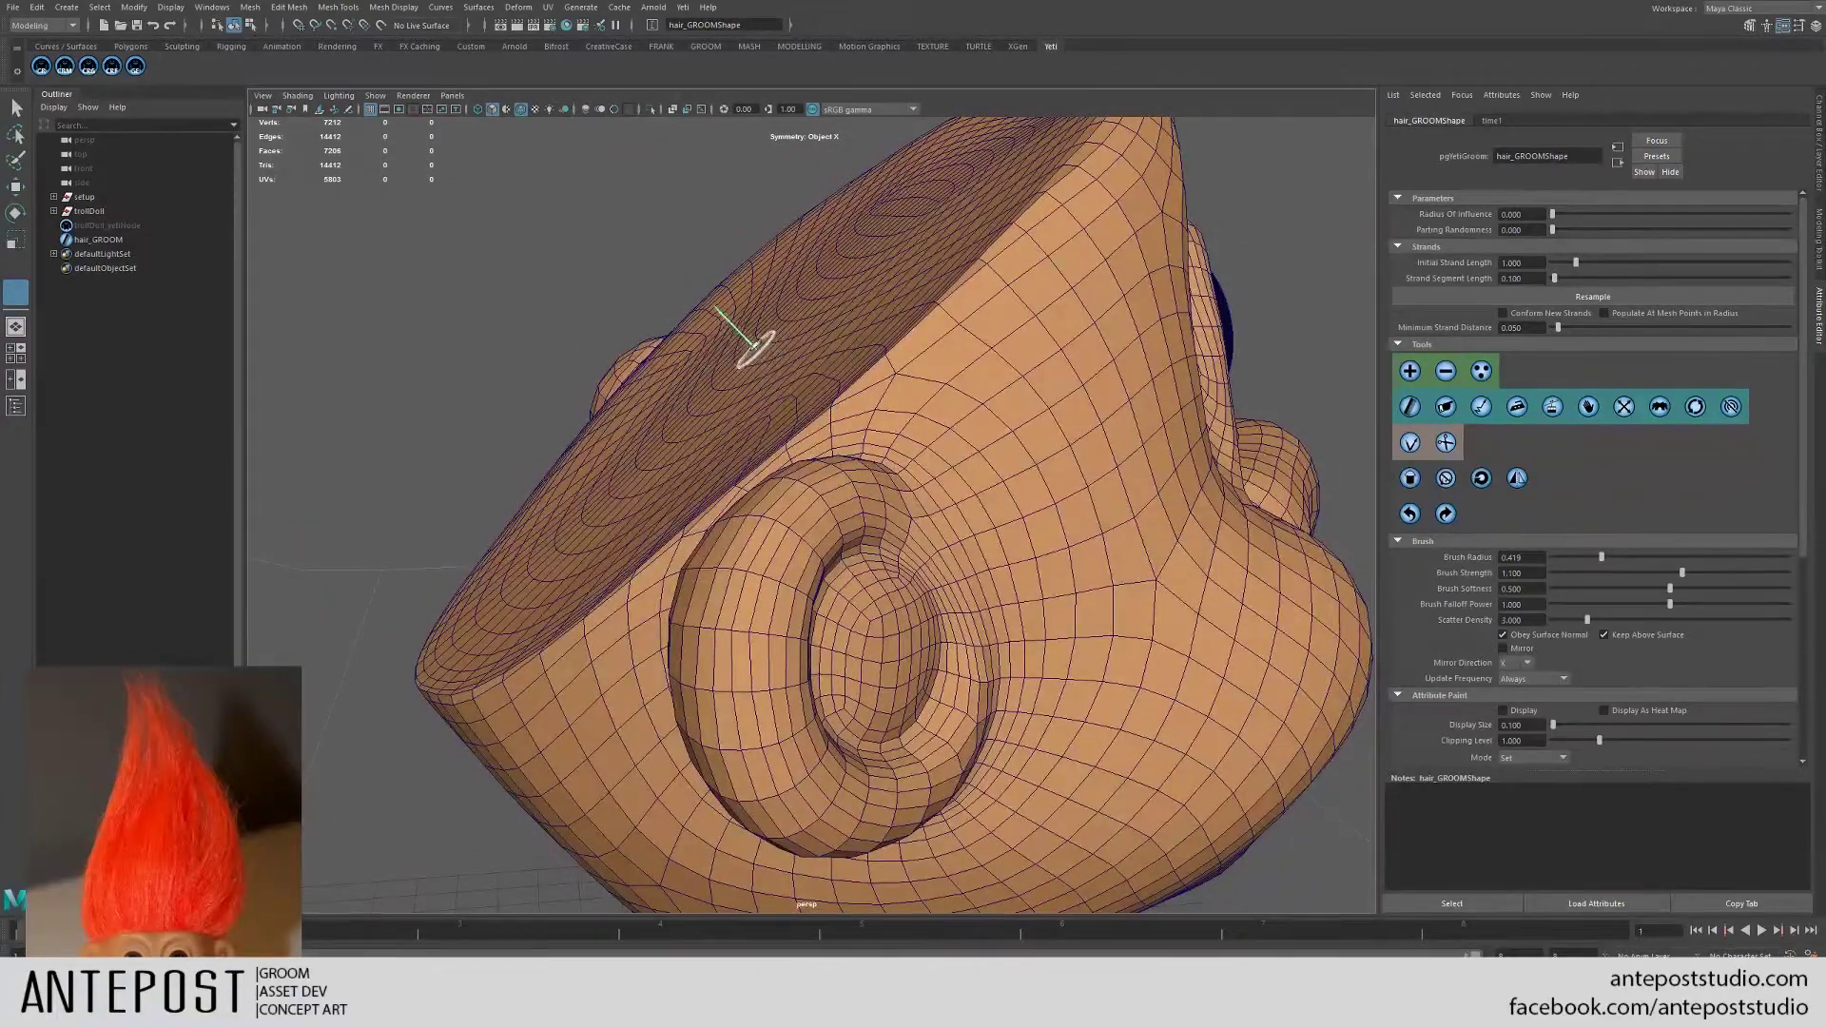
pyautogui.keyDown('alt'); pyautogui.moveTo(770, 367); pyautogui.dragTo(989, 419); pyautogui.keyUp('alt')
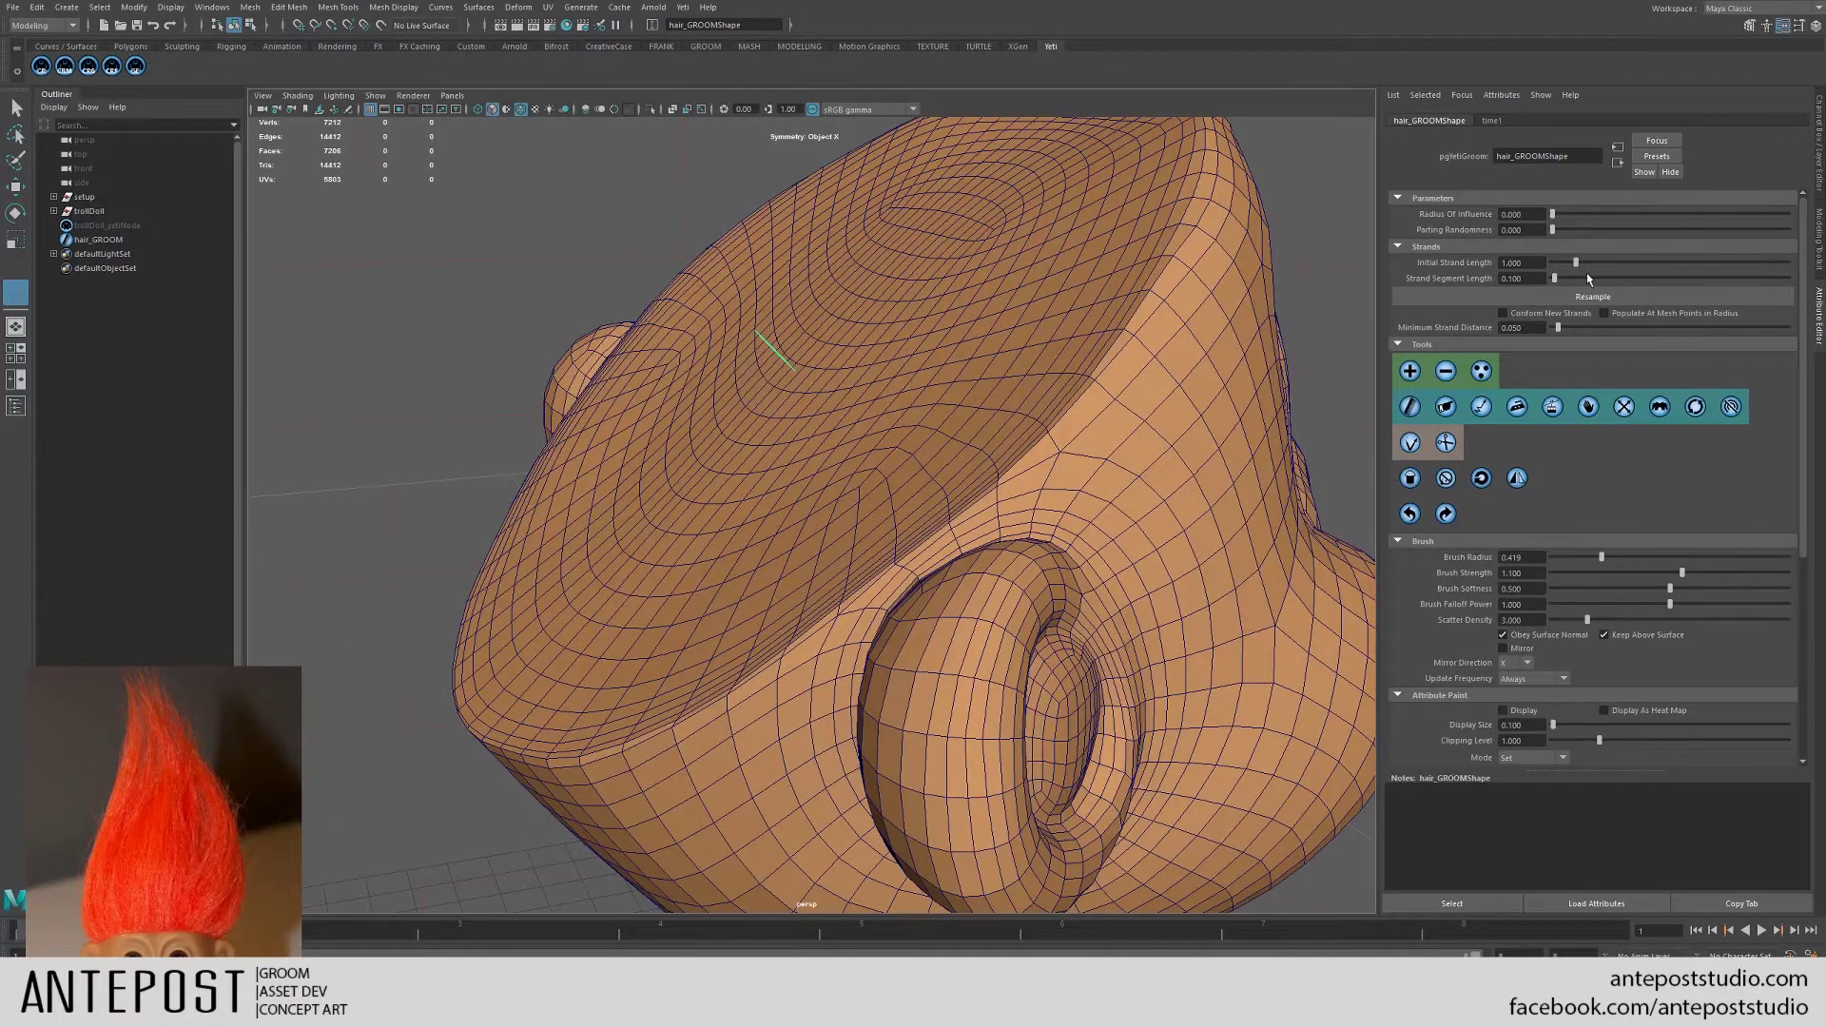
pyautogui.moveTo(1588, 269); pyautogui.dragTo(1605, 267)
pyautogui.click(904, 293)
pyautogui.keyDown('alt'); pyautogui.moveTo(942, 355); pyautogui.dragTo(889, 290, button='right'); pyautogui.keyUp('alt')
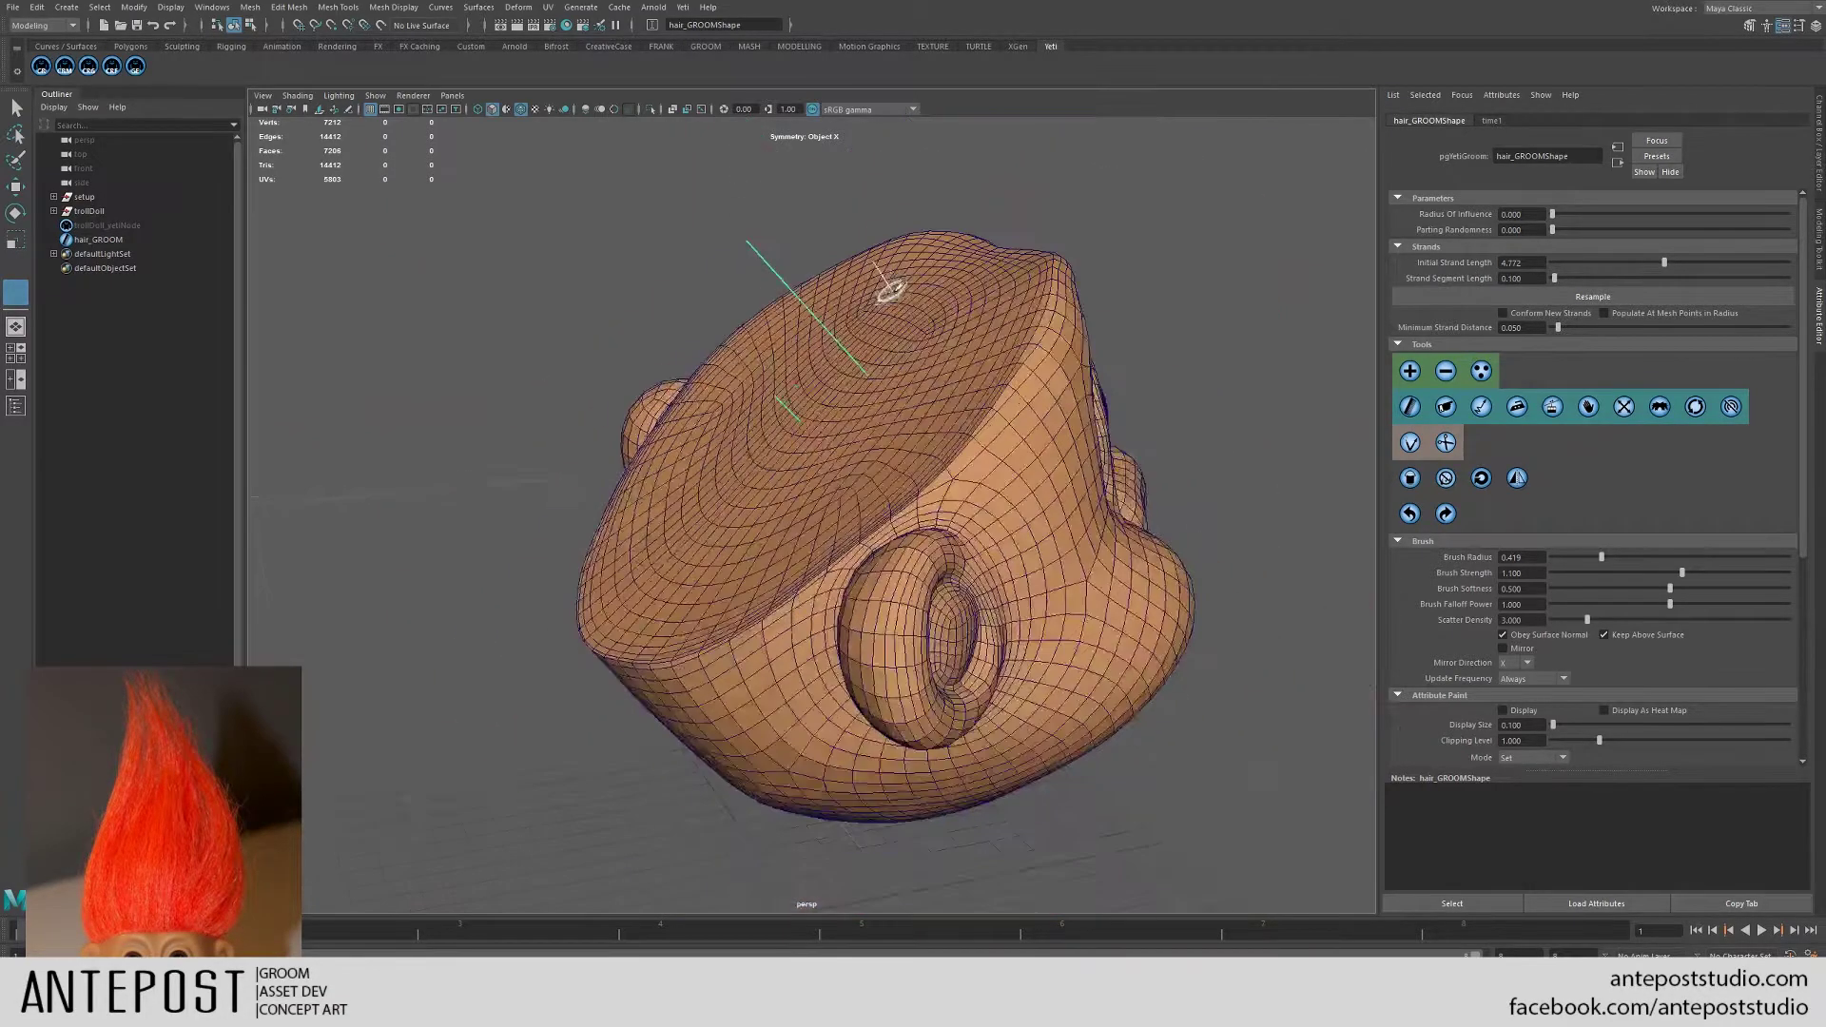
# - Raise the Initial Strand Length to 10 and place a longer strand on the scalp
pyautogui.keyDown('alt'); pyautogui.moveTo(889, 289); pyautogui.dragTo(887, 326, button='middle'); pyautogui.keyUp('alt')
pyautogui.keyDown('alt'); pyautogui.moveTo(886, 326); pyautogui.dragTo(979, 396, button='right'); pyautogui.keyUp('alt')
pyautogui.keyDown('alt'); pyautogui.moveTo(980, 396); pyautogui.dragTo(1075, 390); pyautogui.keyUp('alt')
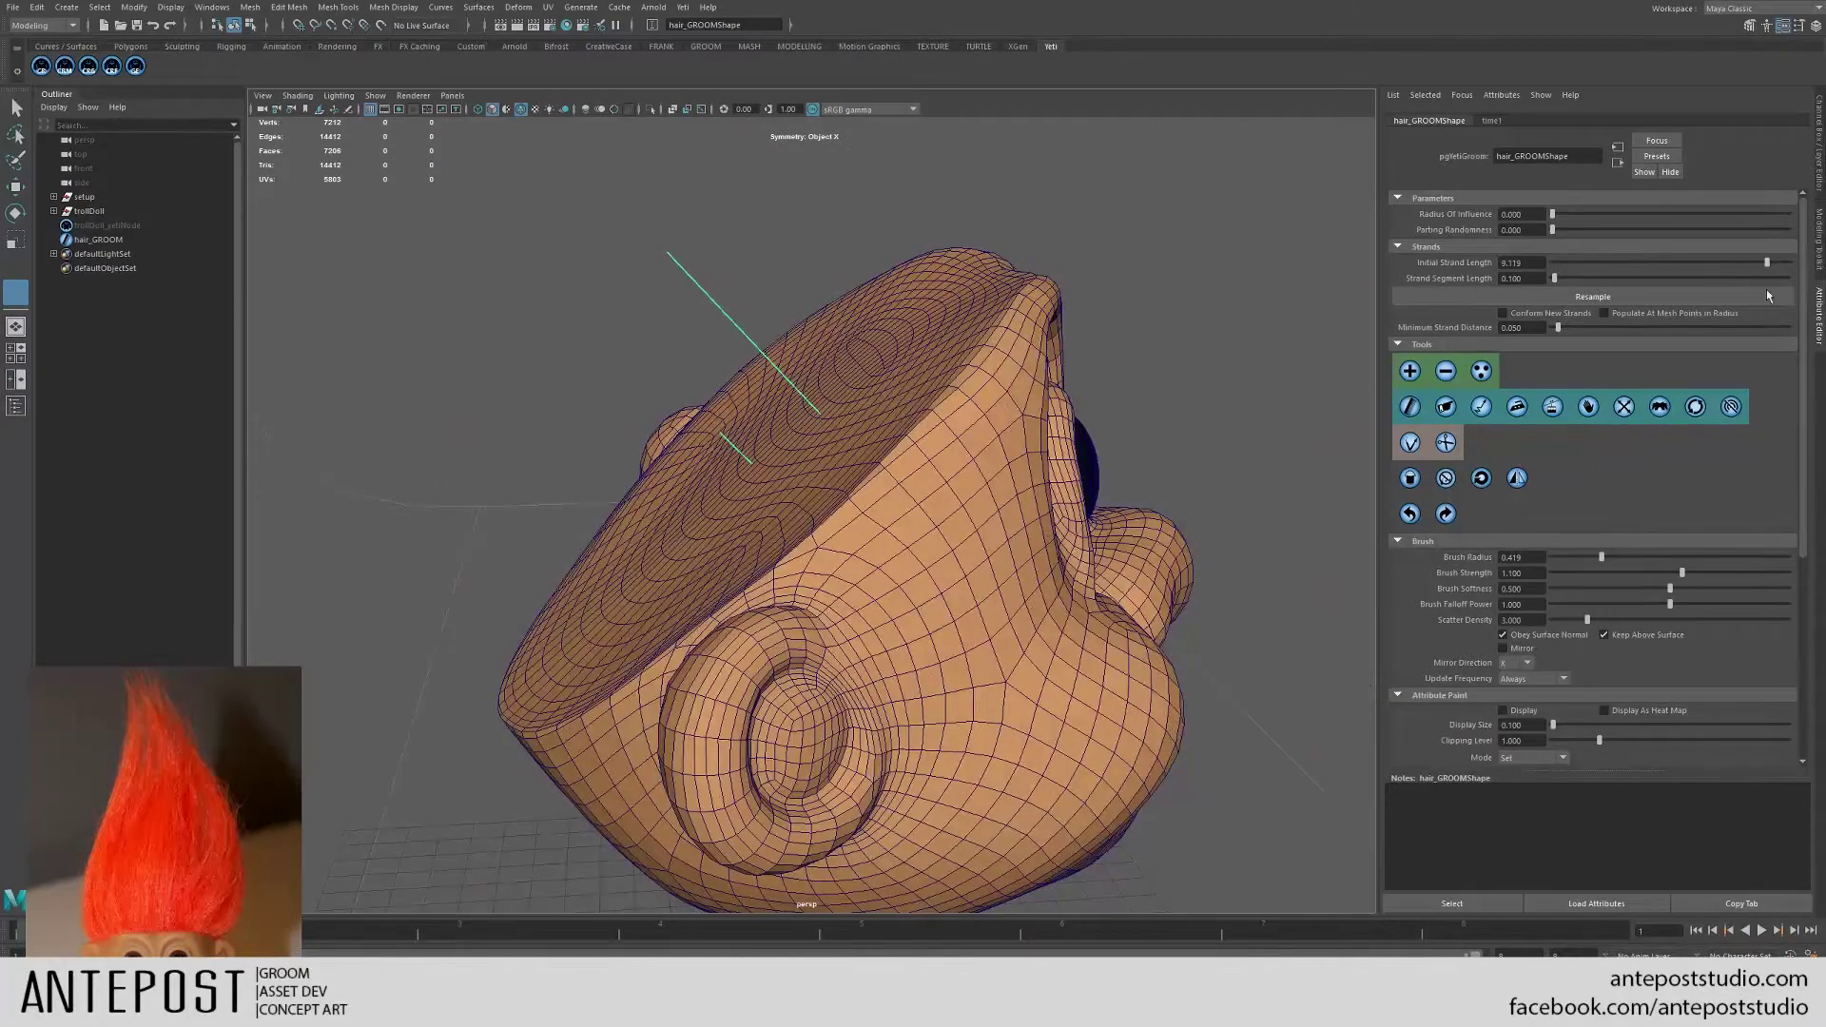
pyautogui.click(713, 494)
pyautogui.keyDown('alt'); pyautogui.moveTo(919, 457); pyautogui.dragTo(833, 444); pyautogui.keyUp('alt')
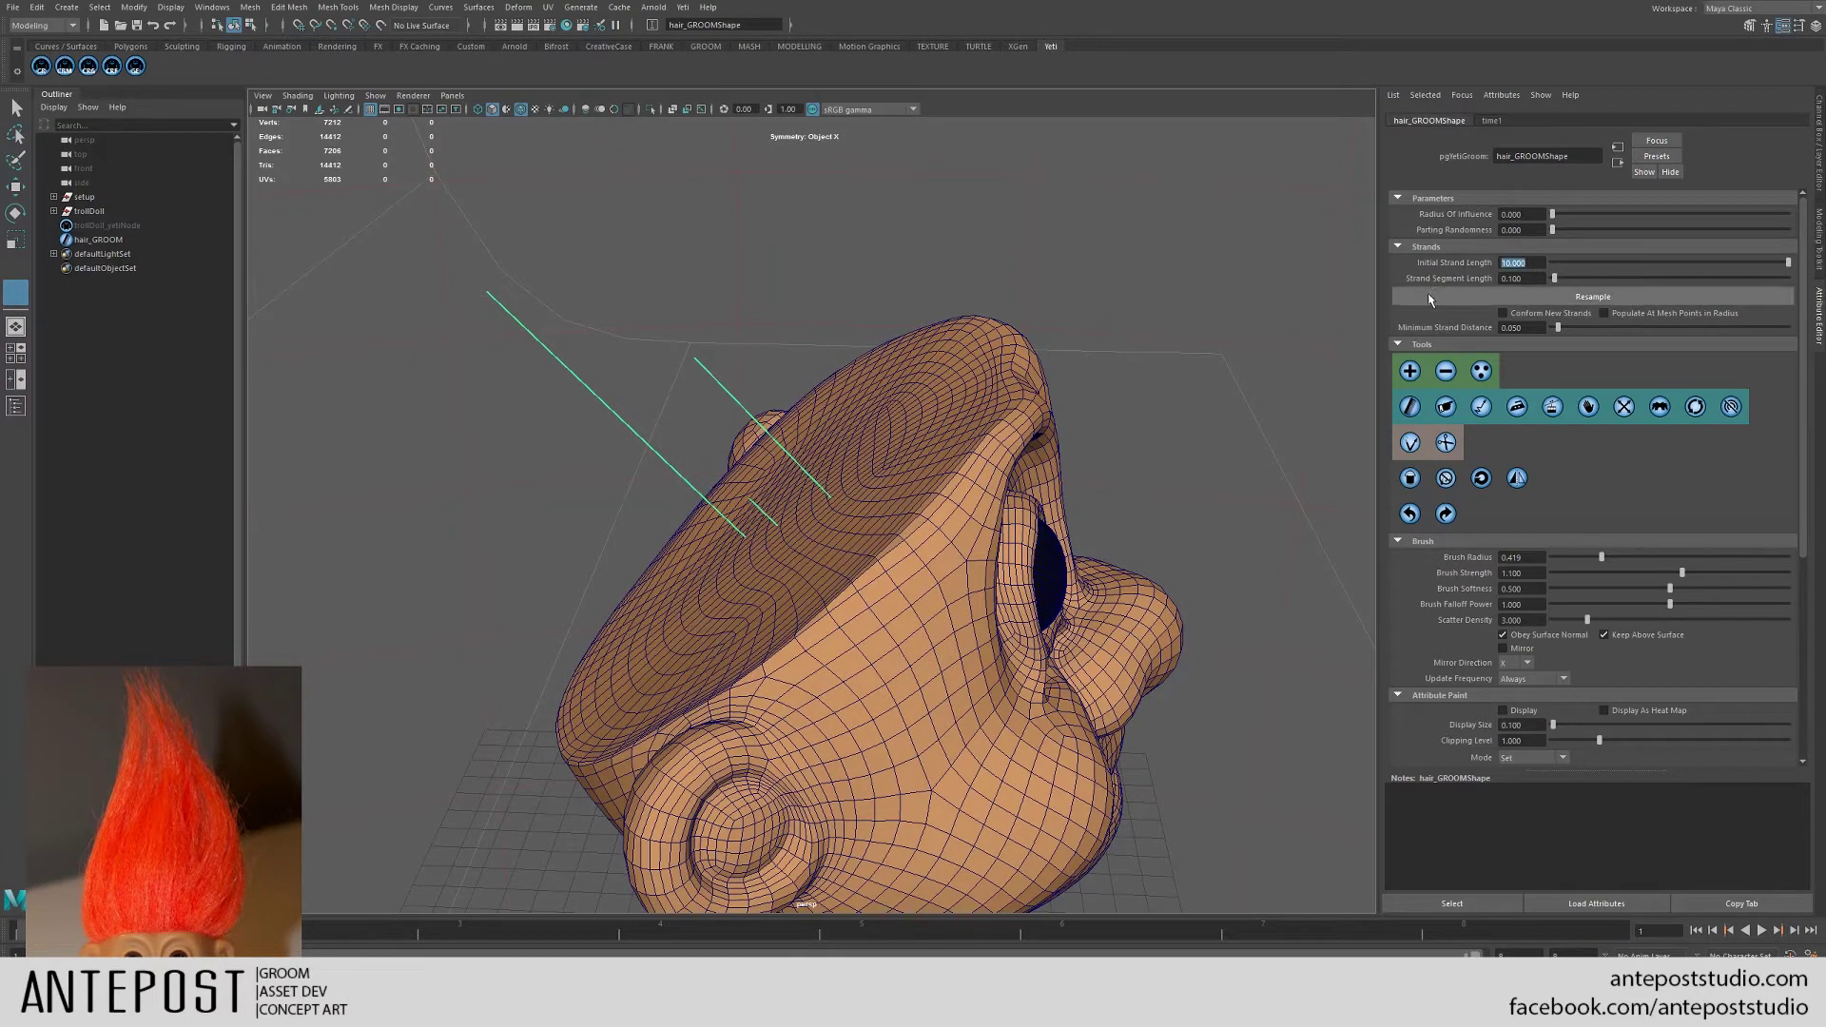
# - Set the Initial Strand Length to 15, clear the test strands and place one long strand near the scalp's middle
pyautogui.write('15')
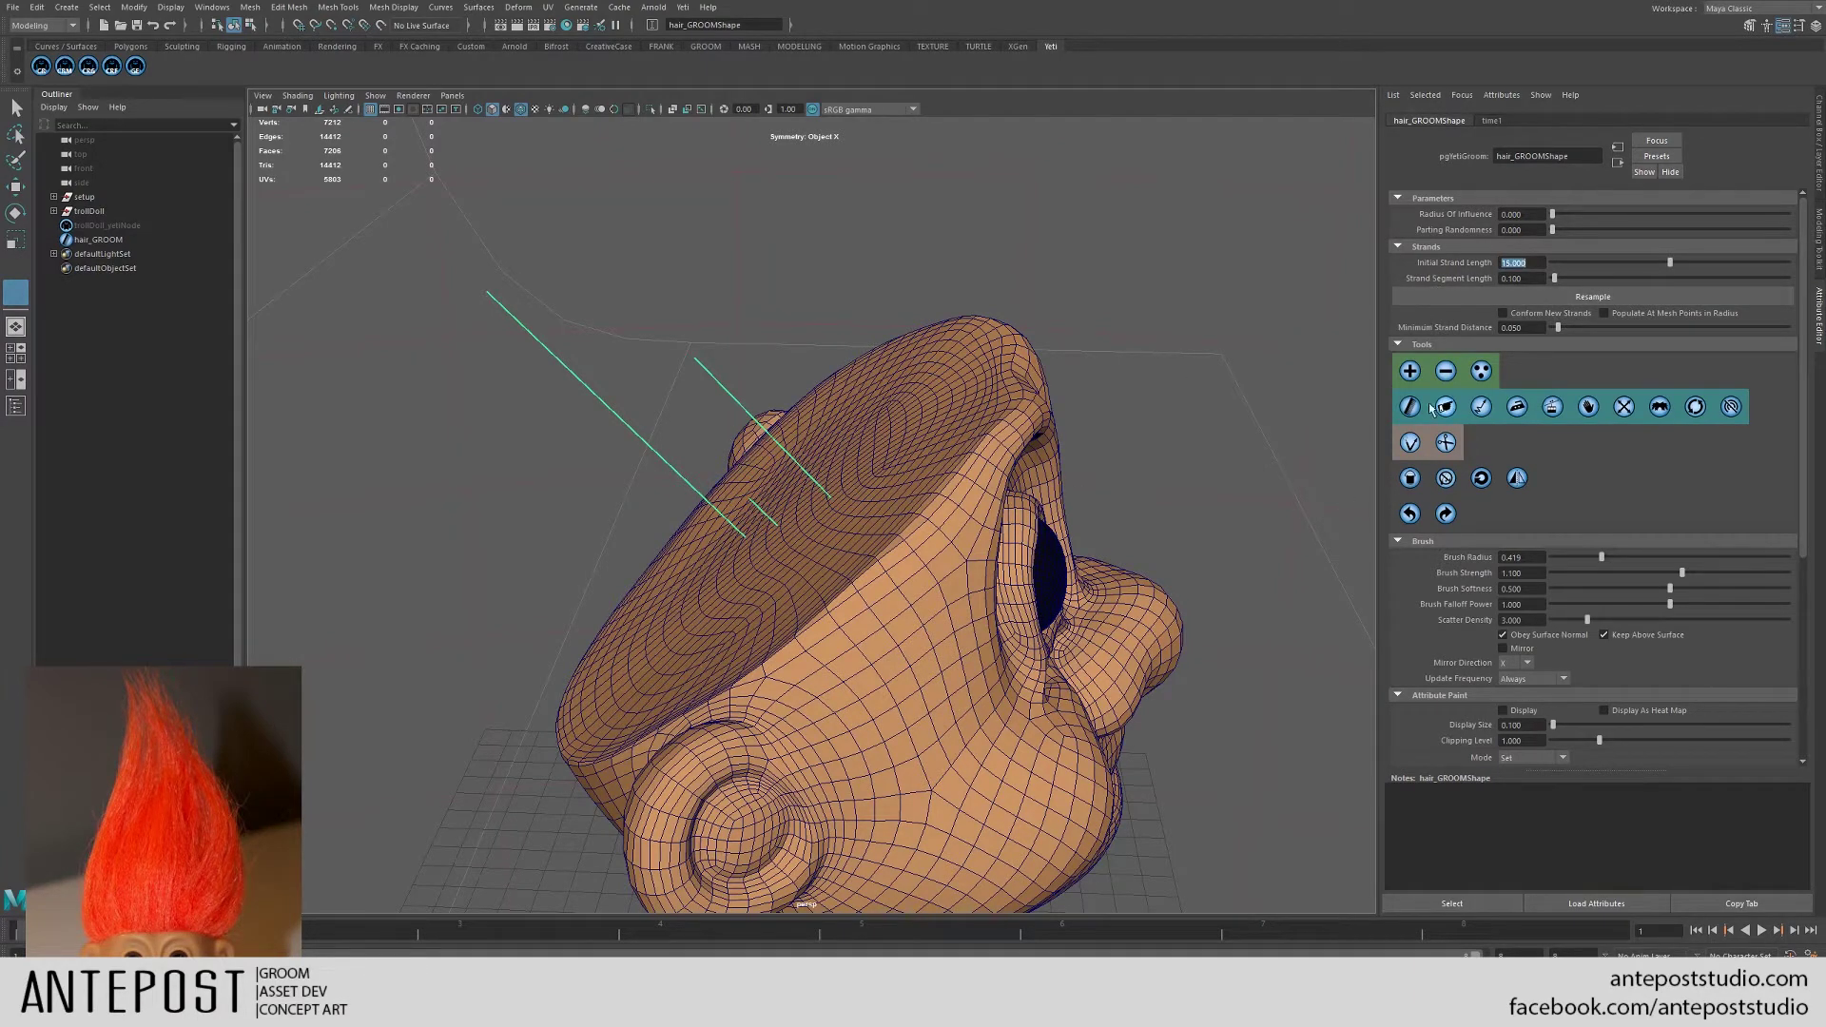
pyautogui.keyDown('alt'); pyautogui.moveTo(782, 513); pyautogui.dragTo(831, 523); pyautogui.keyUp('alt')
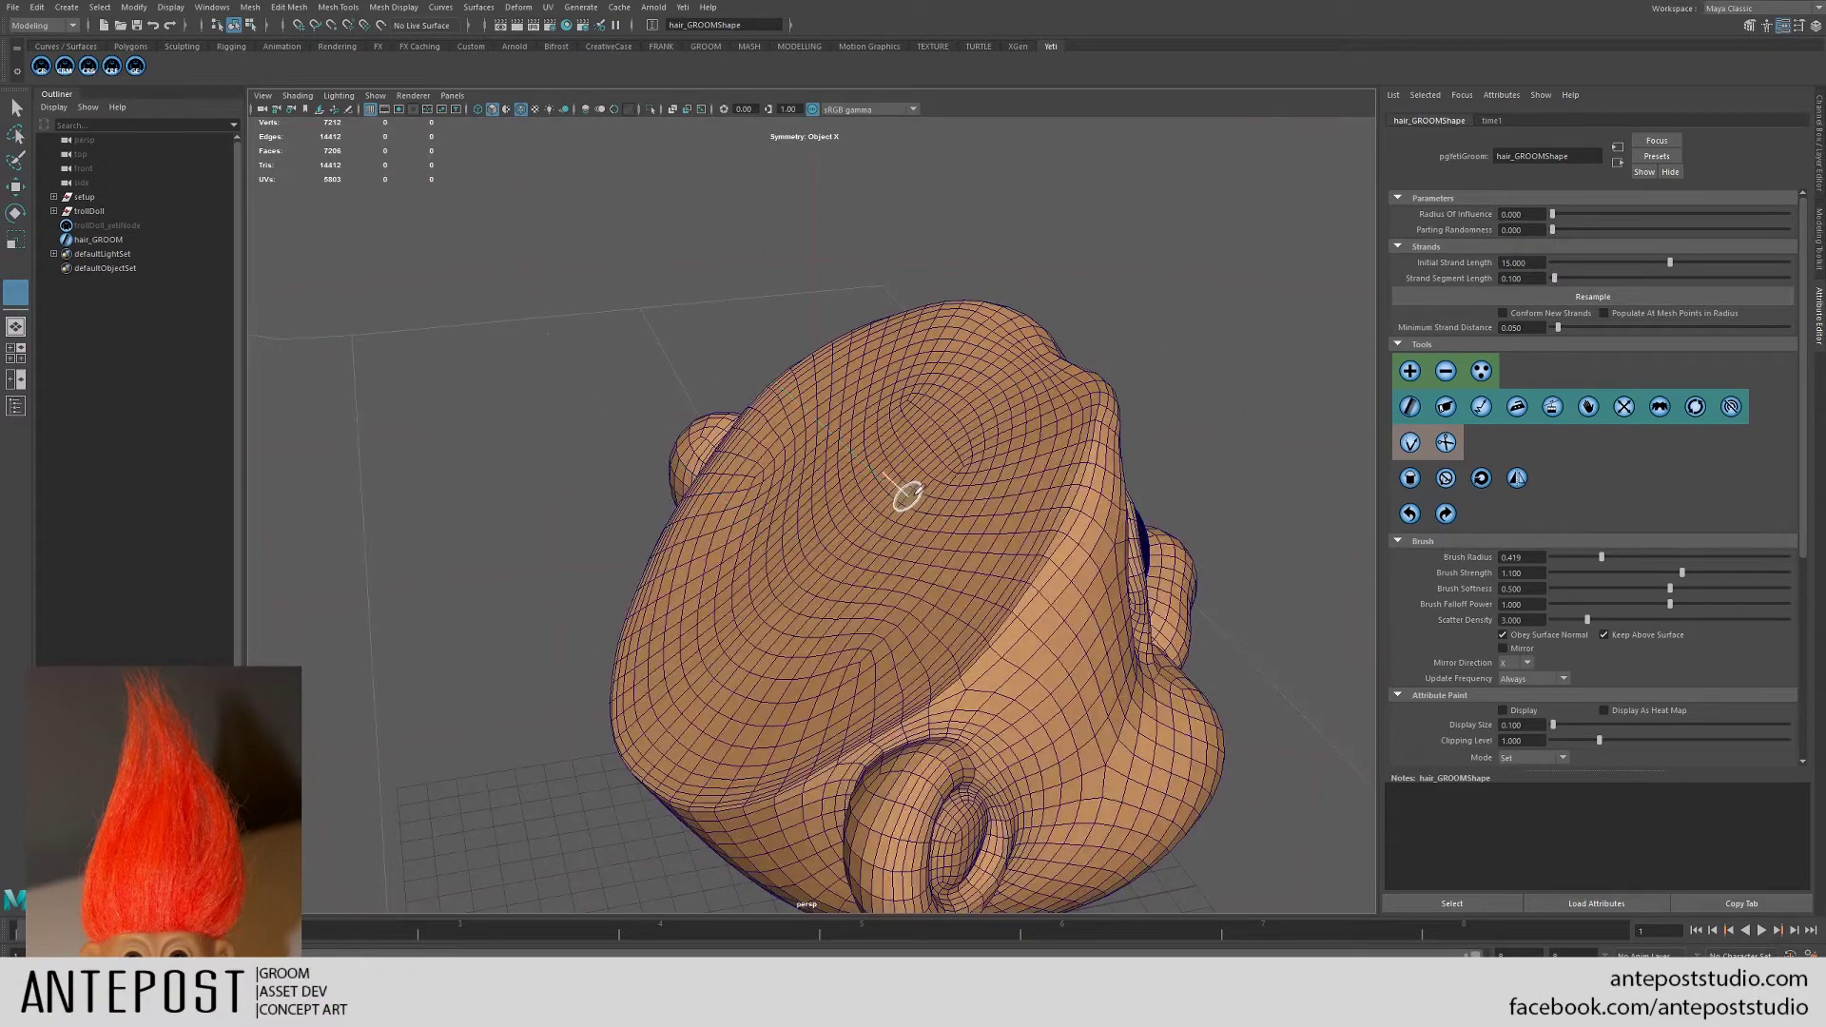
pyautogui.keyDown('alt'); pyautogui.moveTo(844, 523); pyautogui.dragTo(845, 460); pyautogui.keyUp('alt')
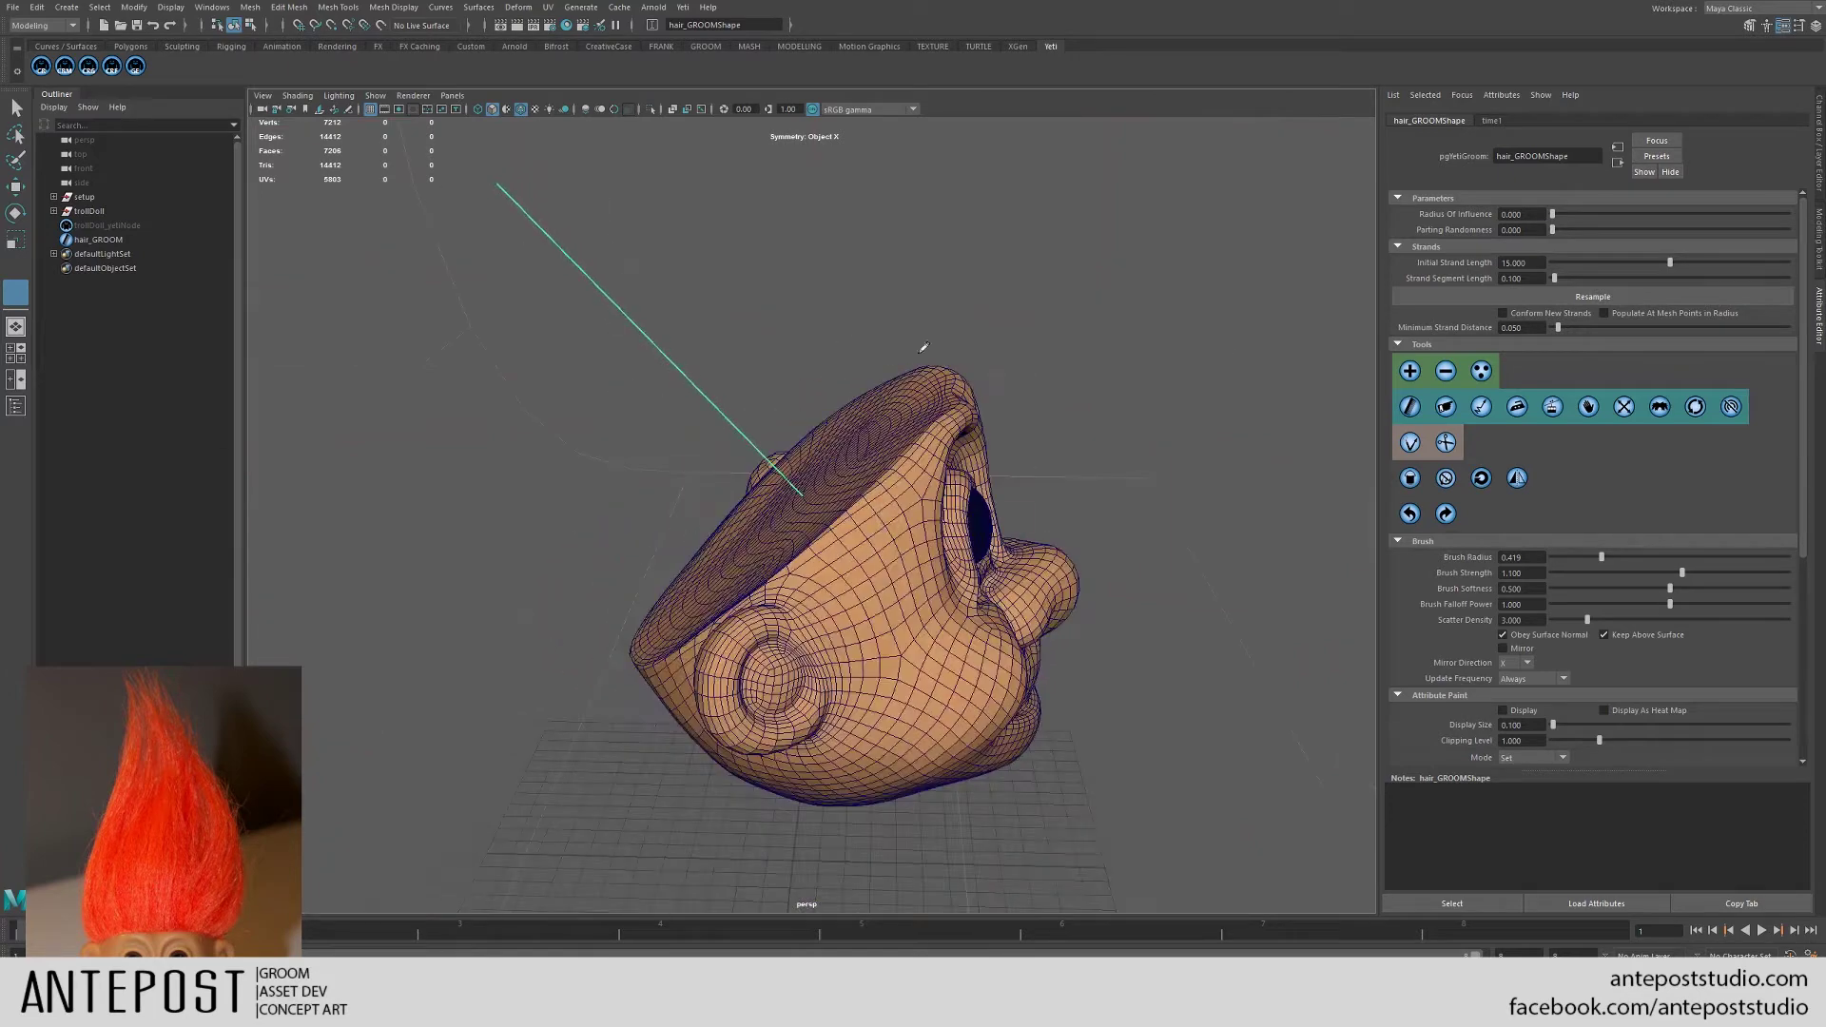
pyautogui.keyDown('alt'); pyautogui.moveTo(993, 459); pyautogui.dragTo(942, 447); pyautogui.keyUp('alt')
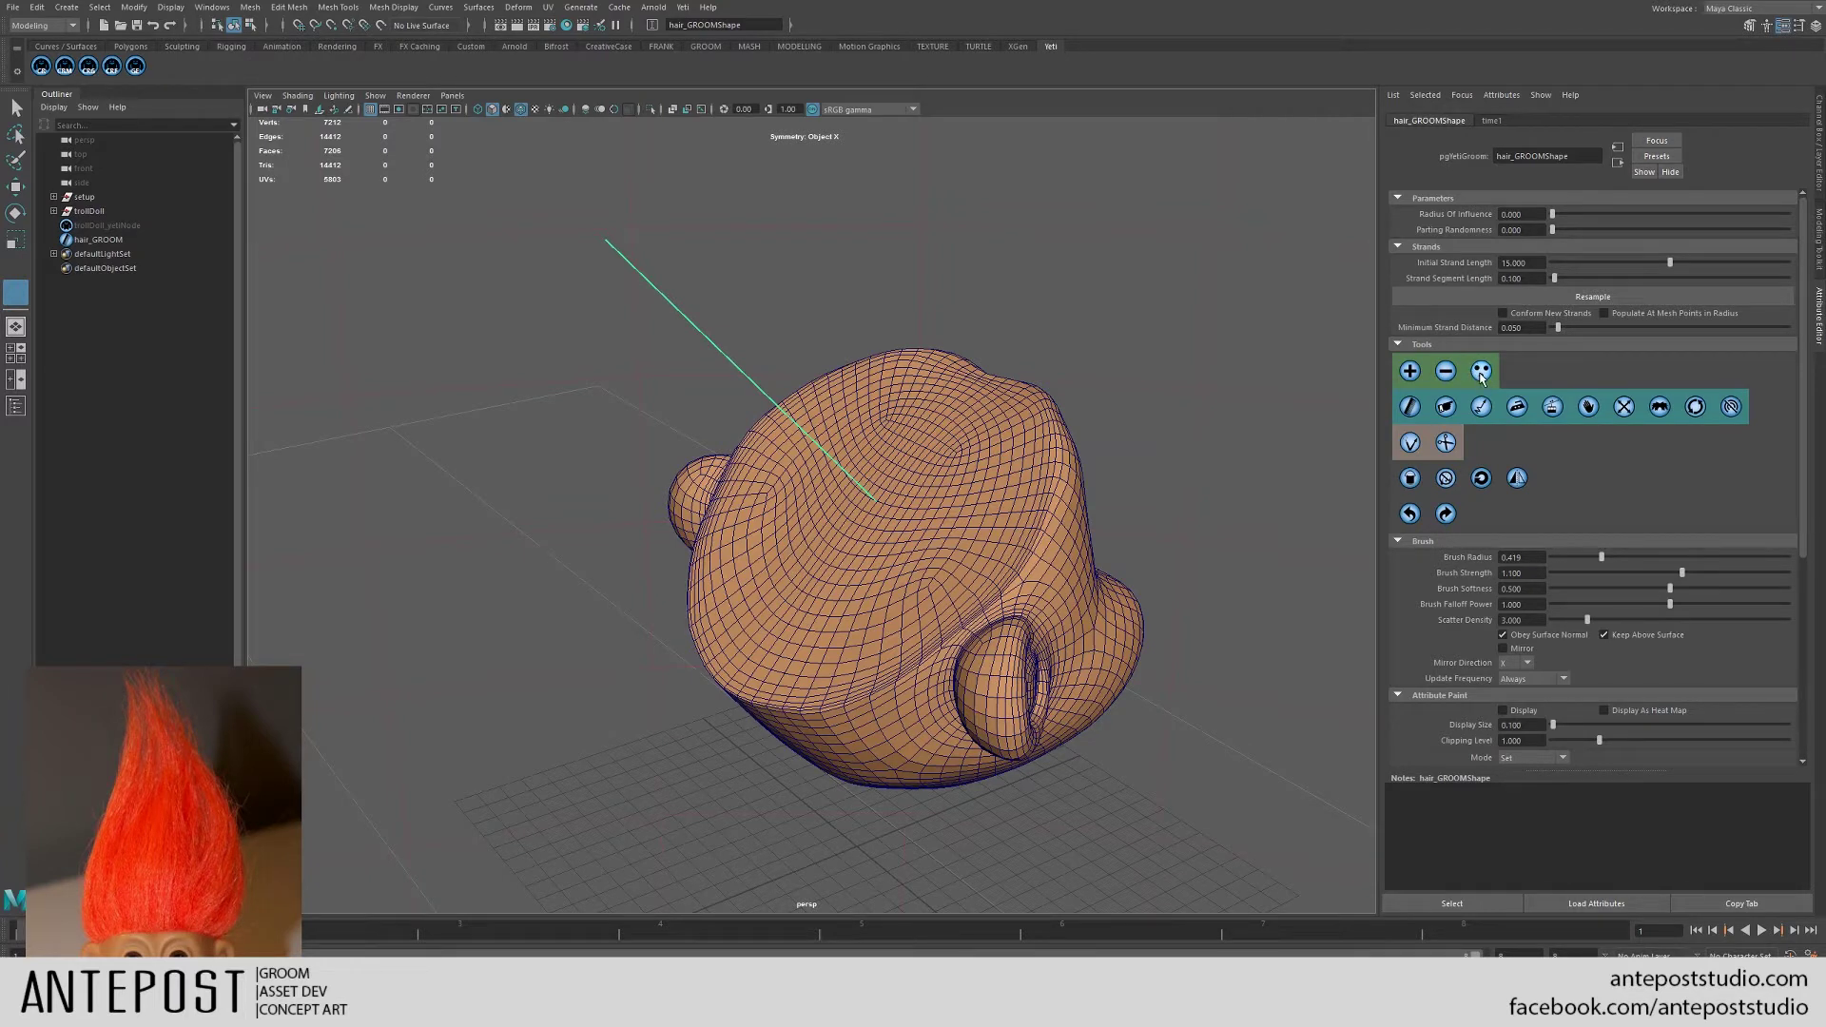
# - Set the Brush Radius to 2.662, comb the strand near the scalp's middle into a curve and enable Mirror
pyautogui.click(1410, 371)
pyautogui.scroll(5, 1081, 518)
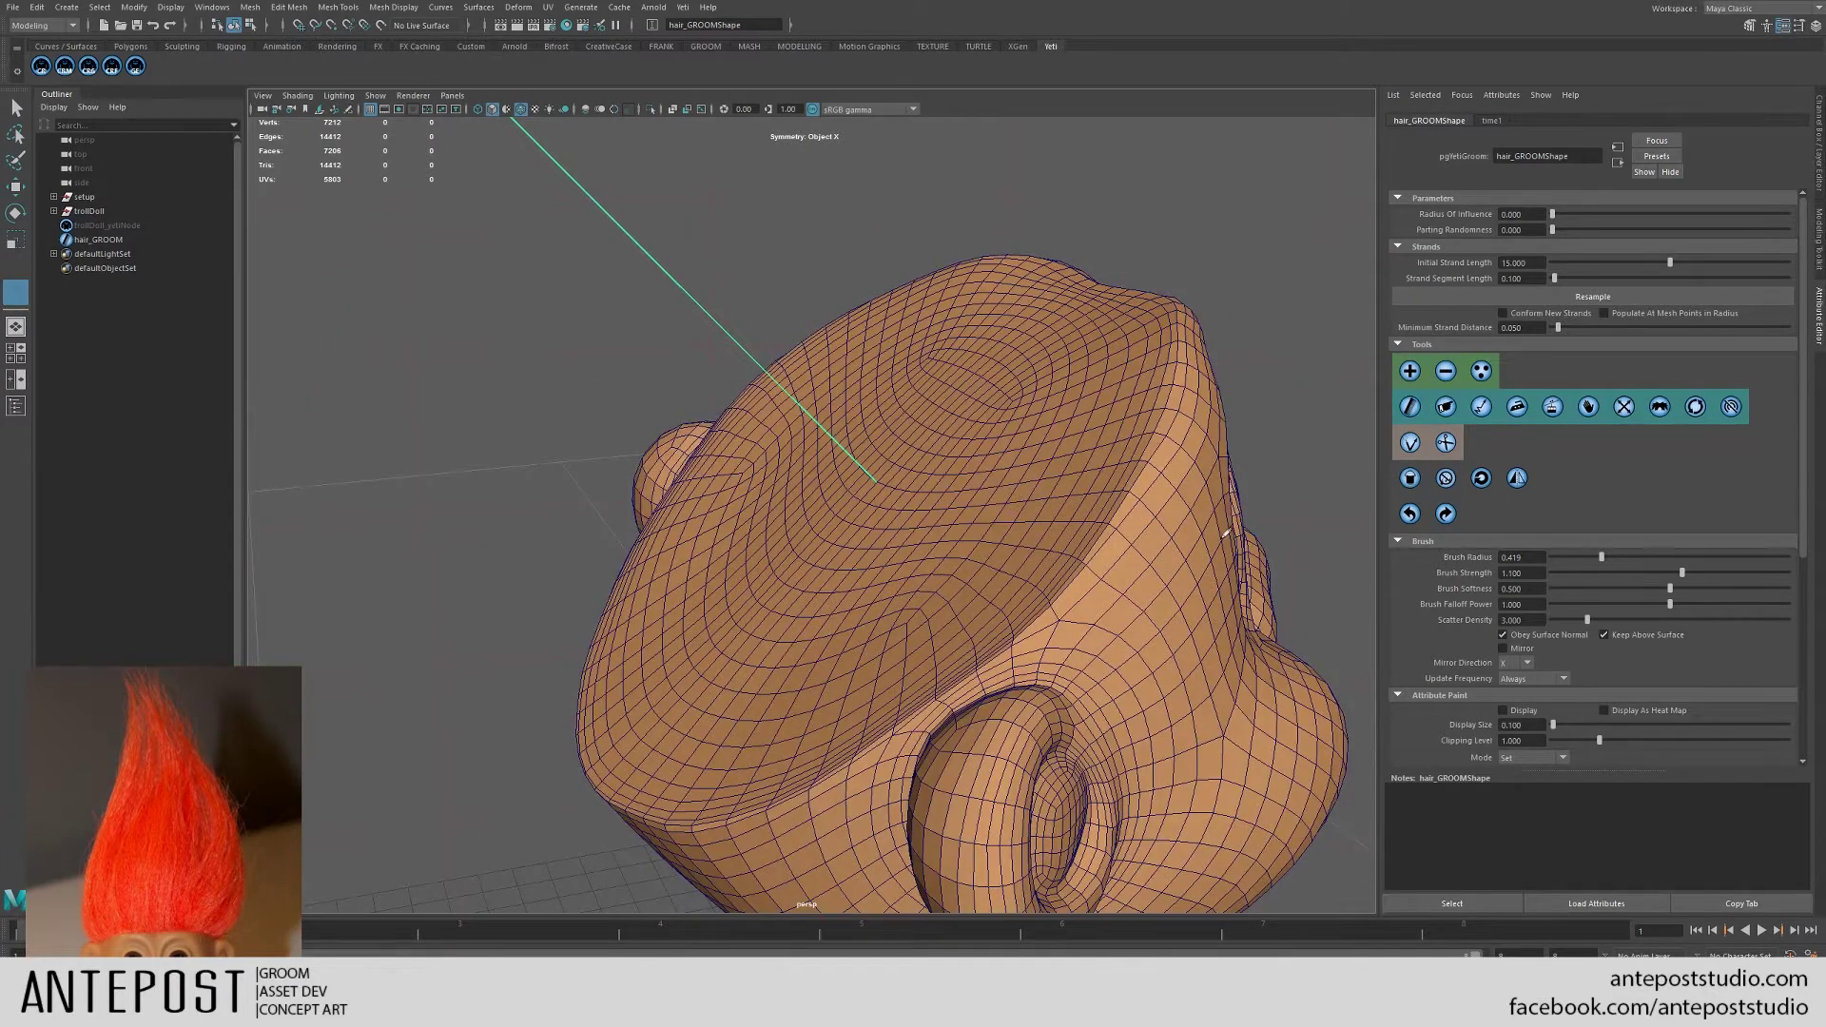
pyautogui.moveTo(1227, 533)
pyautogui.keyDown('alt'); pyautogui.mouseDown()
pyautogui.moveTo(938, 428)
pyautogui.moveTo(1047, 501)
pyautogui.moveTo(961, 495)
pyautogui.moveTo(994, 481)
pyautogui.mouseUp(); pyautogui.keyUp('alt')
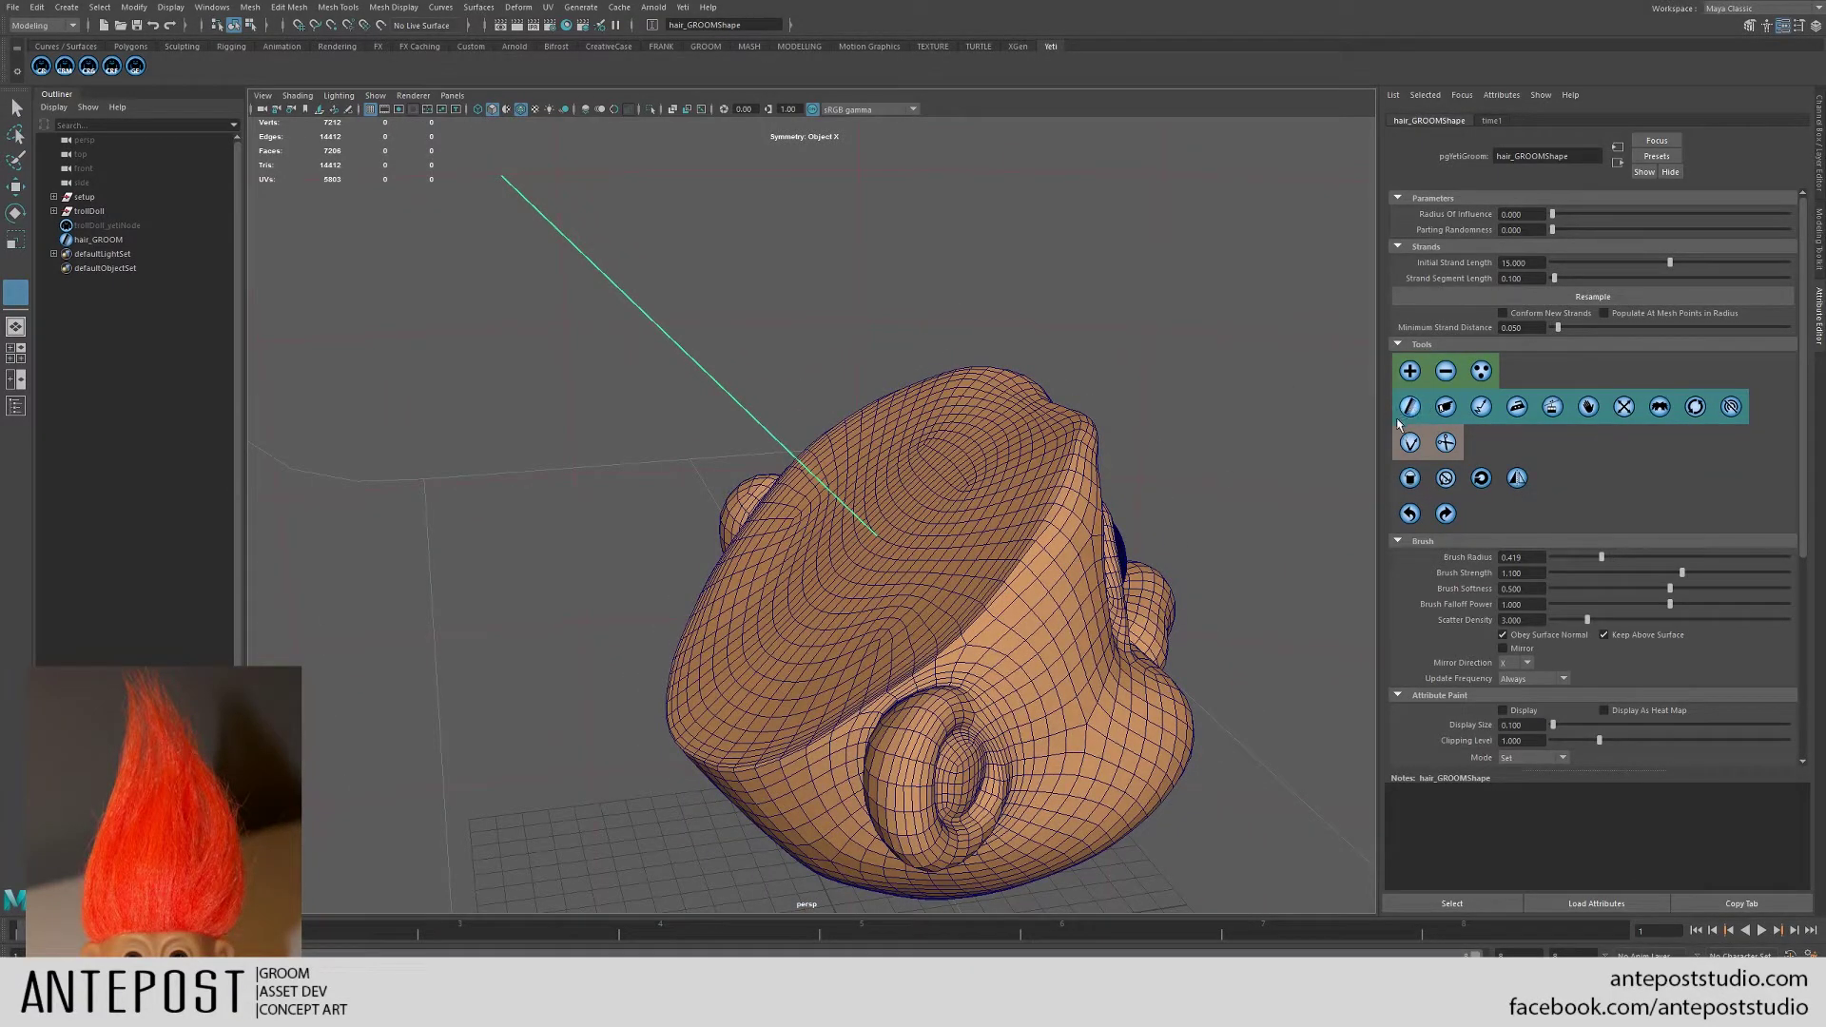
pyautogui.moveTo(884, 520); pyautogui.dragTo(906, 549, button='middle')
pyautogui.moveTo(906, 549)
pyautogui.mouseDown()
pyautogui.moveTo(809, 531)
pyautogui.moveTo(835, 544)
pyautogui.moveTo(1019, 510)
pyautogui.mouseUp()
pyautogui.moveTo(837, 528)
pyautogui.keyDown('alt'); pyautogui.mouseDown()
pyautogui.moveTo(938, 522)
pyautogui.moveTo(958, 454)
pyautogui.moveTo(1069, 497)
pyautogui.moveTo(929, 481)
pyautogui.moveTo(903, 437)
pyautogui.moveTo(815, 469)
pyautogui.moveTo(917, 416)
pyautogui.moveTo(774, 498)
pyautogui.moveTo(742, 494)
pyautogui.mouseUp(); pyautogui.keyUp('alt')
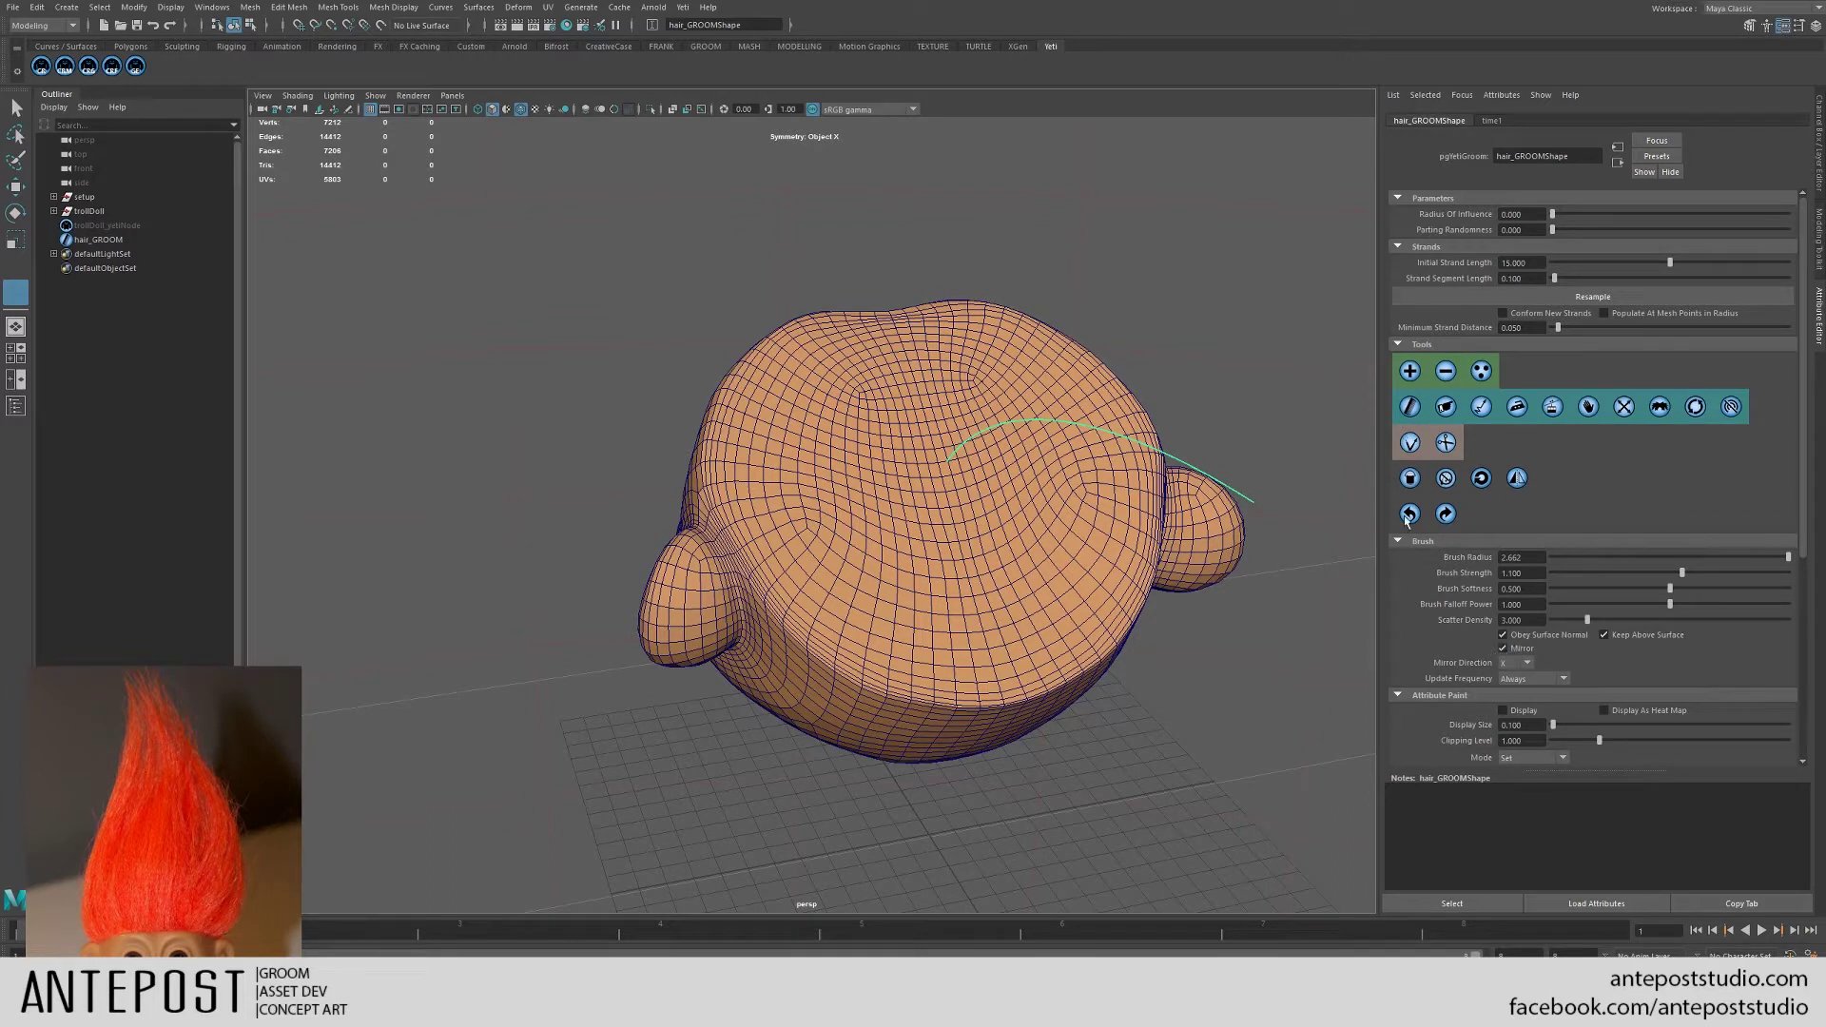
# - Place a mirrored pair of strands on both sides of the scalp and comb them with a 1.996 brush radius
pyautogui.click(1407, 376)
pyautogui.moveTo(1096, 462)
pyautogui.mouseDown(button='middle')
pyautogui.moveTo(1069, 460)
pyautogui.moveTo(1111, 444)
pyautogui.mouseUp(button='middle')
pyautogui.click(1096, 449)
pyautogui.click(1404, 414)
pyautogui.moveTo(1115, 441)
pyautogui.mouseDown()
pyautogui.moveTo(1072, 473)
pyautogui.moveTo(1099, 430)
pyautogui.moveTo(1125, 437)
pyautogui.mouseUp()
pyautogui.moveTo(990, 452)
pyautogui.keyDown('alt'); pyautogui.mouseDown()
pyautogui.moveTo(938, 510)
pyautogui.moveTo(990, 428)
pyautogui.moveTo(968, 433)
pyautogui.moveTo(1010, 470)
pyautogui.mouseUp(); pyautogui.keyUp('alt')
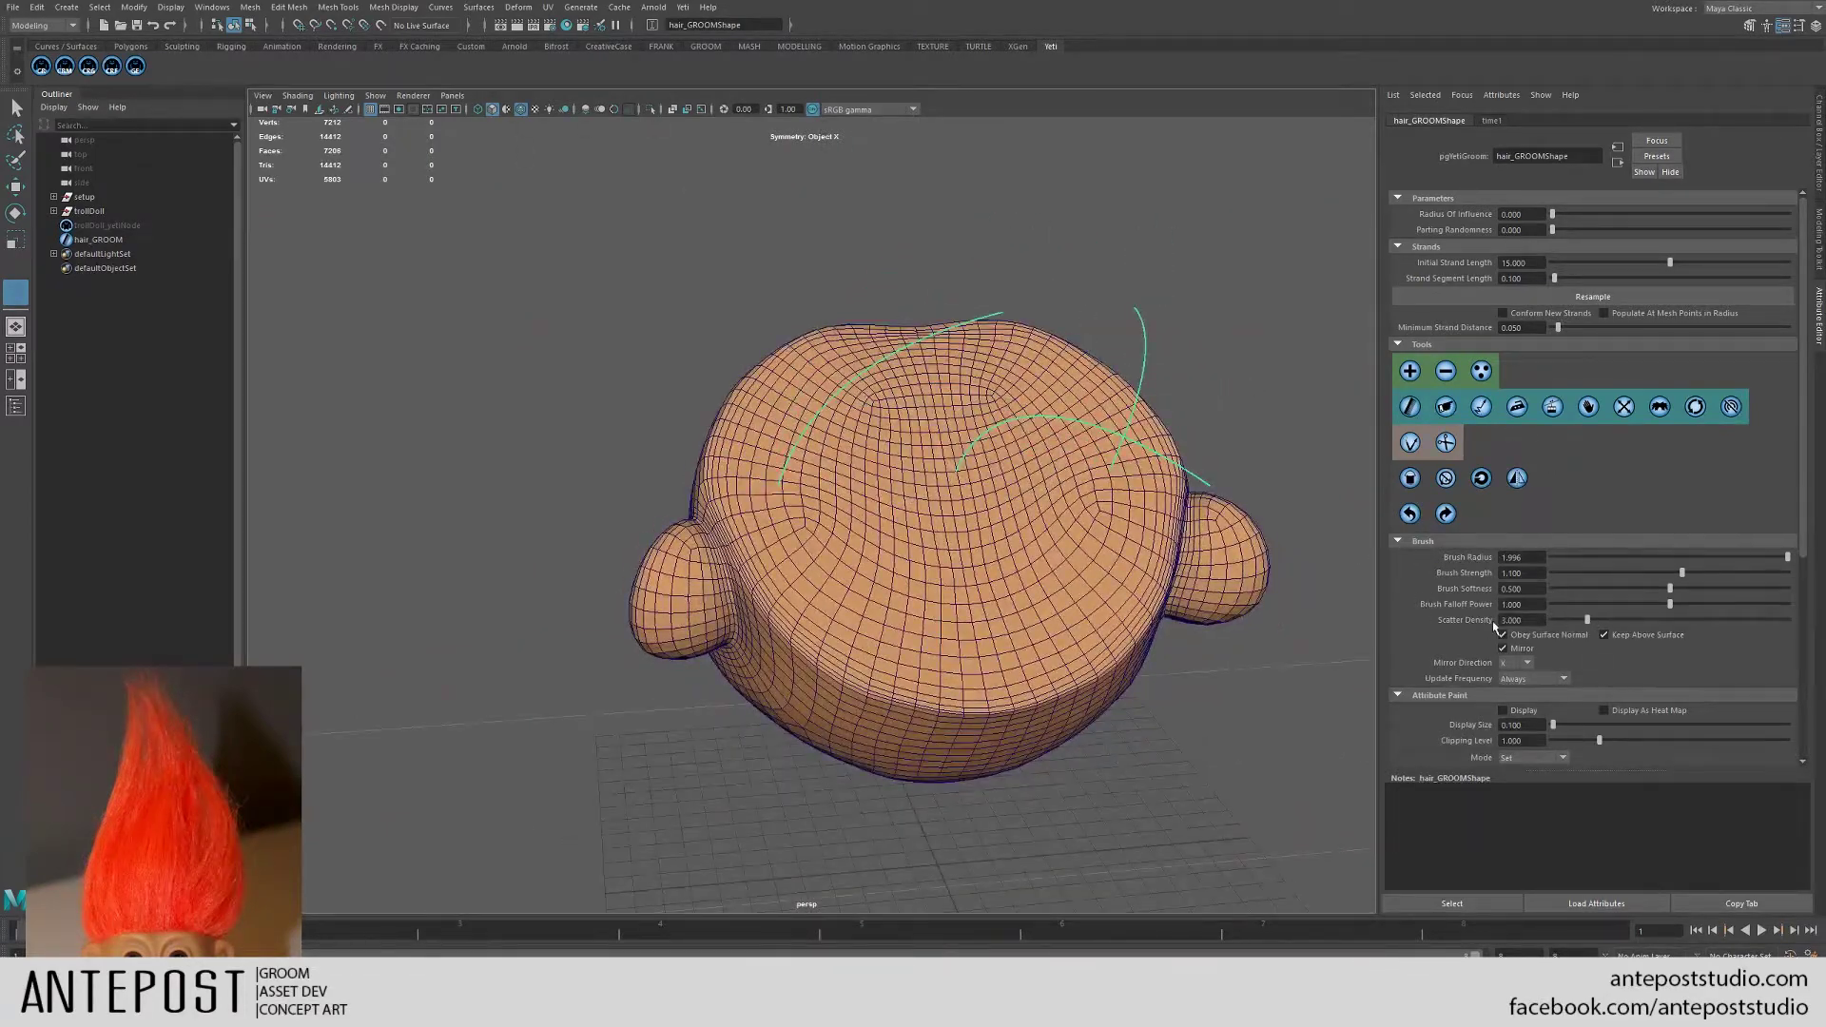
# - Remove the strand at the scalp's middle
pyautogui.moveTo(956, 486)
pyautogui.keyDown('alt'); pyautogui.mouseDown()
pyautogui.moveTo(989, 504)
pyautogui.moveTo(951, 452)
pyautogui.moveTo(980, 488)
pyautogui.mouseUp(); pyautogui.keyUp('alt')
pyautogui.click(958, 480)
pyautogui.moveTo(1120, 463)
pyautogui.keyDown('alt'); pyautogui.mouseDown()
pyautogui.moveTo(1132, 490)
pyautogui.moveTo(1094, 480)
pyautogui.mouseUp(); pyautogui.keyUp('alt')
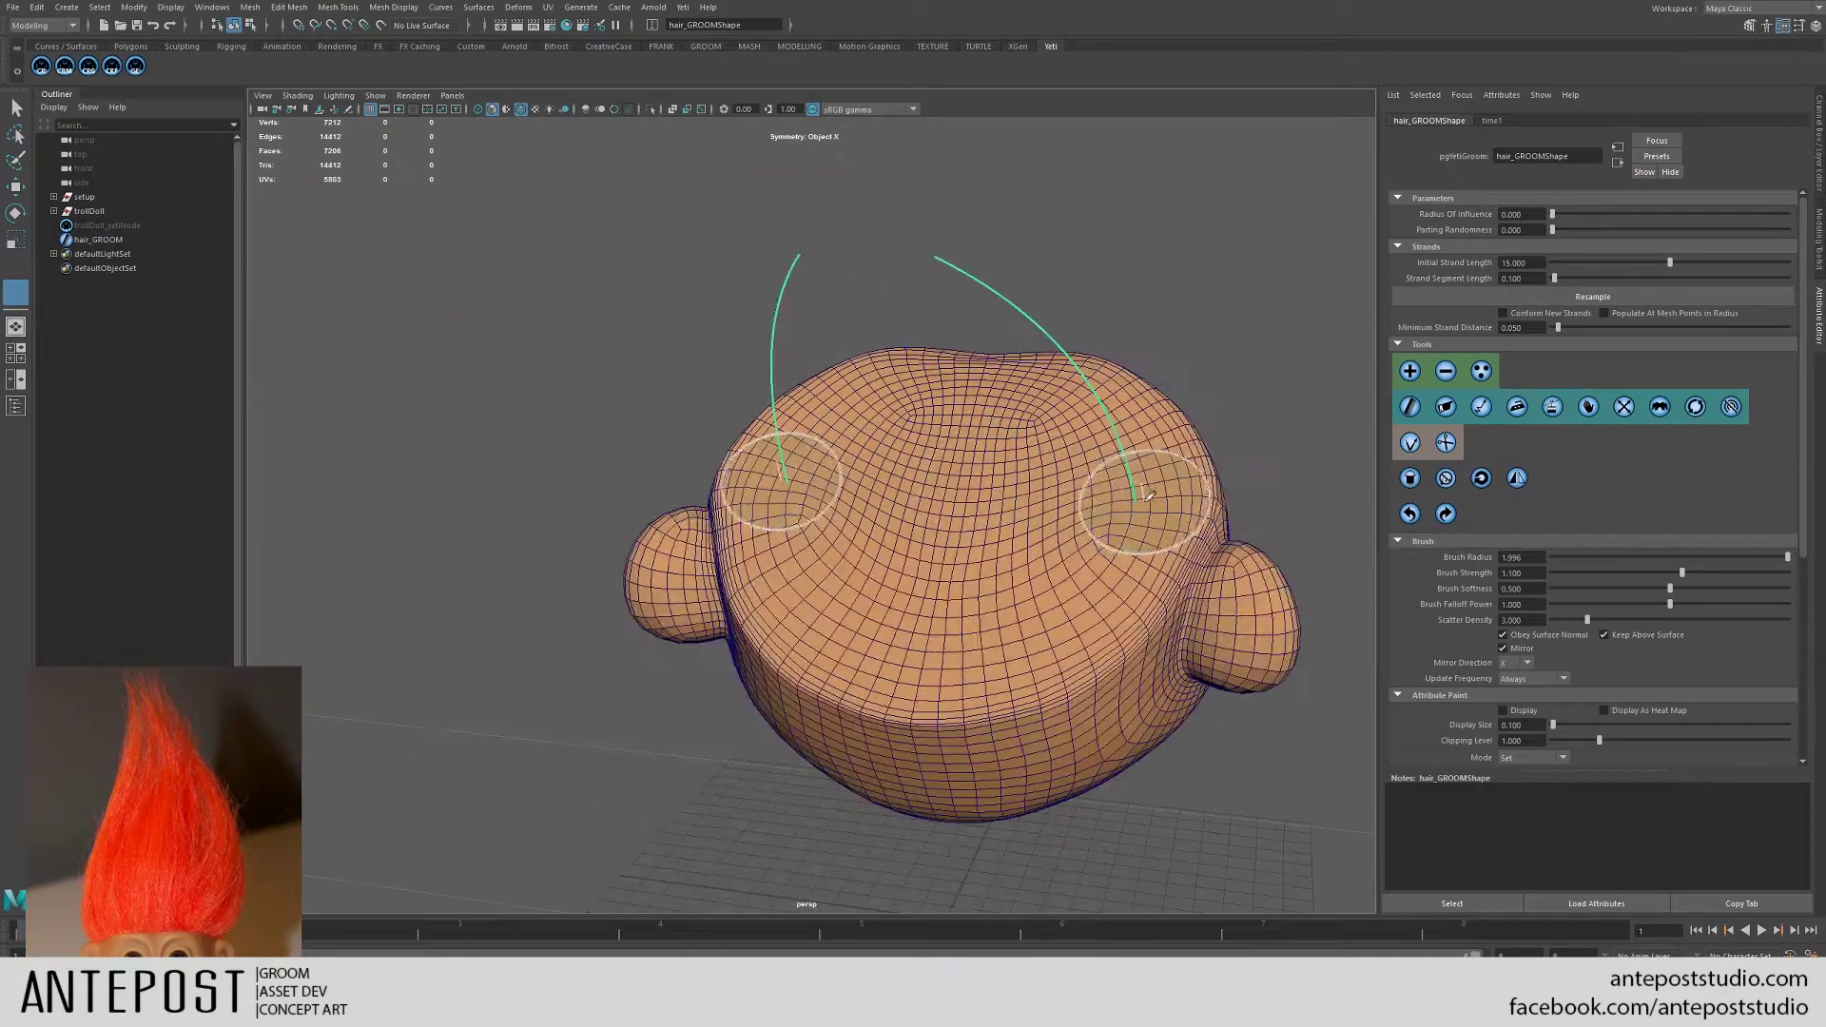
# - Lower the Brush Falloff Power to 0.030 and comb the mirrored strands from their roots
pyautogui.moveTo(1150, 501)
pyautogui.mouseDown()
pyautogui.moveTo(1078, 494)
pyautogui.moveTo(1166, 499)
pyautogui.mouseUp()
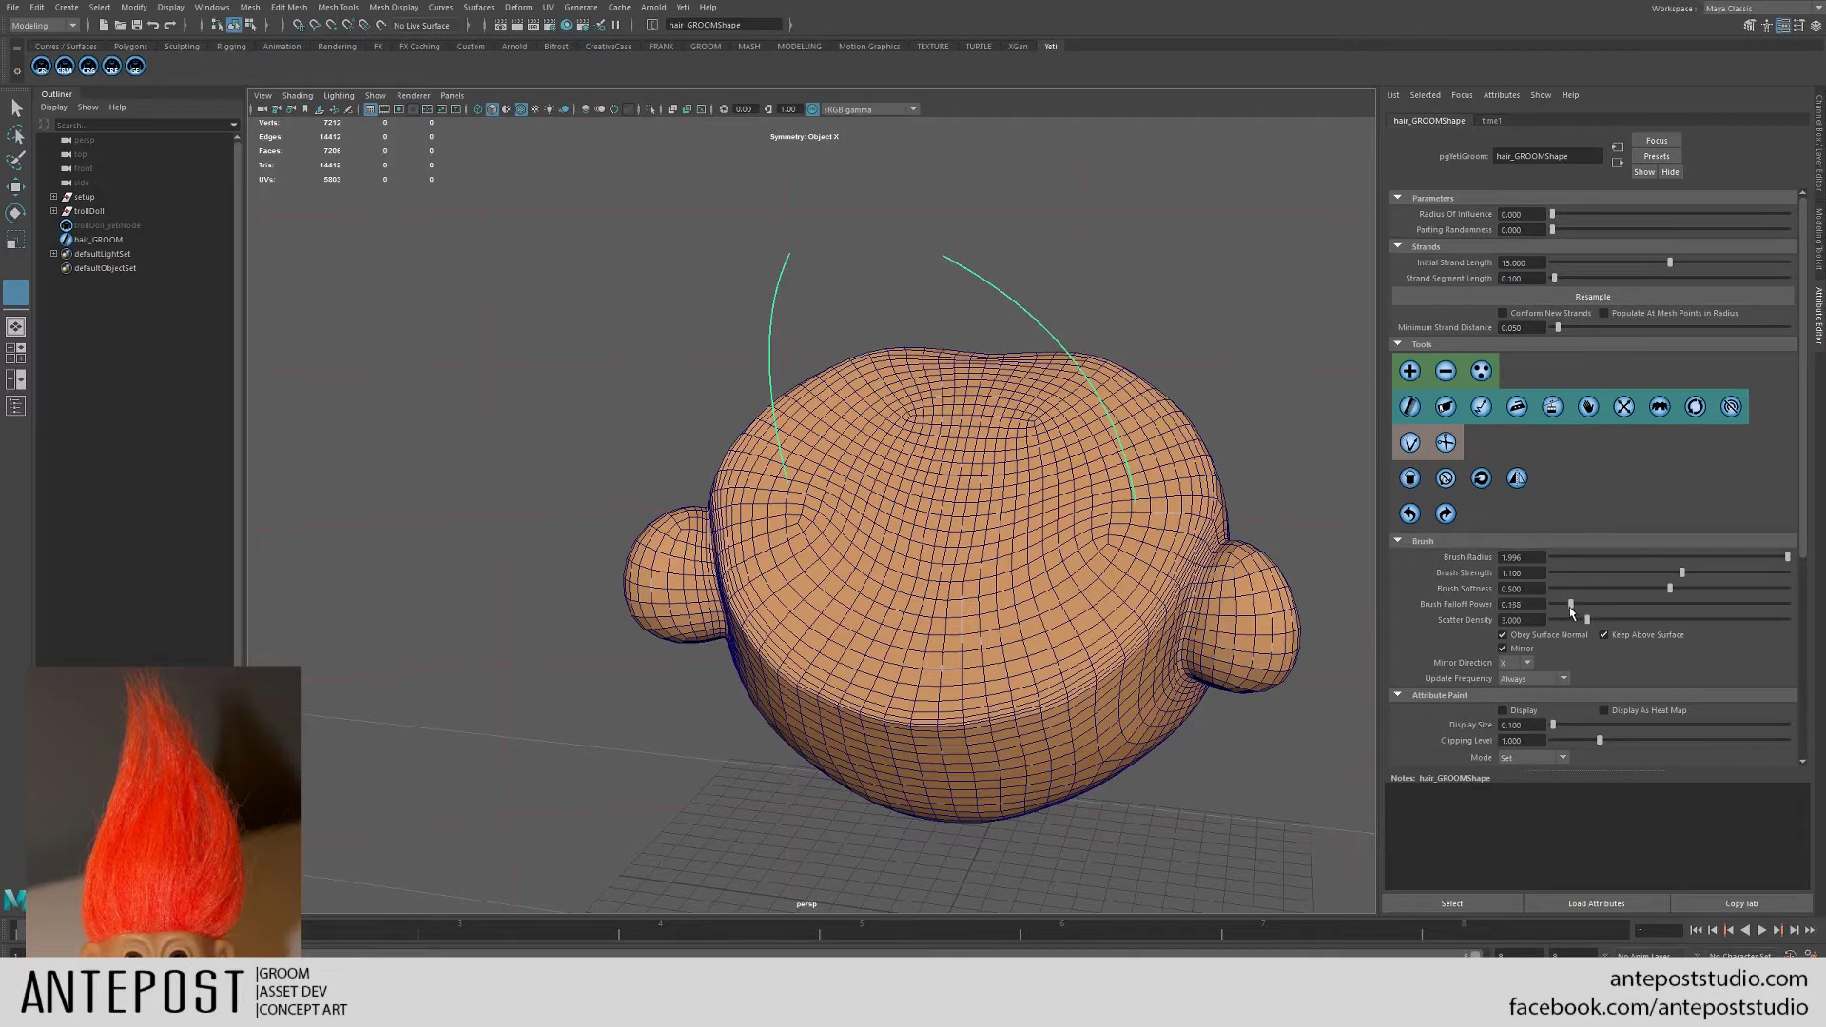
pyautogui.moveTo(1557, 612); pyautogui.dragTo(1558, 611)
pyautogui.moveTo(1141, 495); pyautogui.dragTo(1132, 500)
pyautogui.moveTo(913, 356)
pyautogui.keyDown('alt'); pyautogui.mouseDown()
pyautogui.moveTo(970, 244)
pyautogui.moveTo(942, 312)
pyautogui.mouseUp(); pyautogui.keyUp('alt')
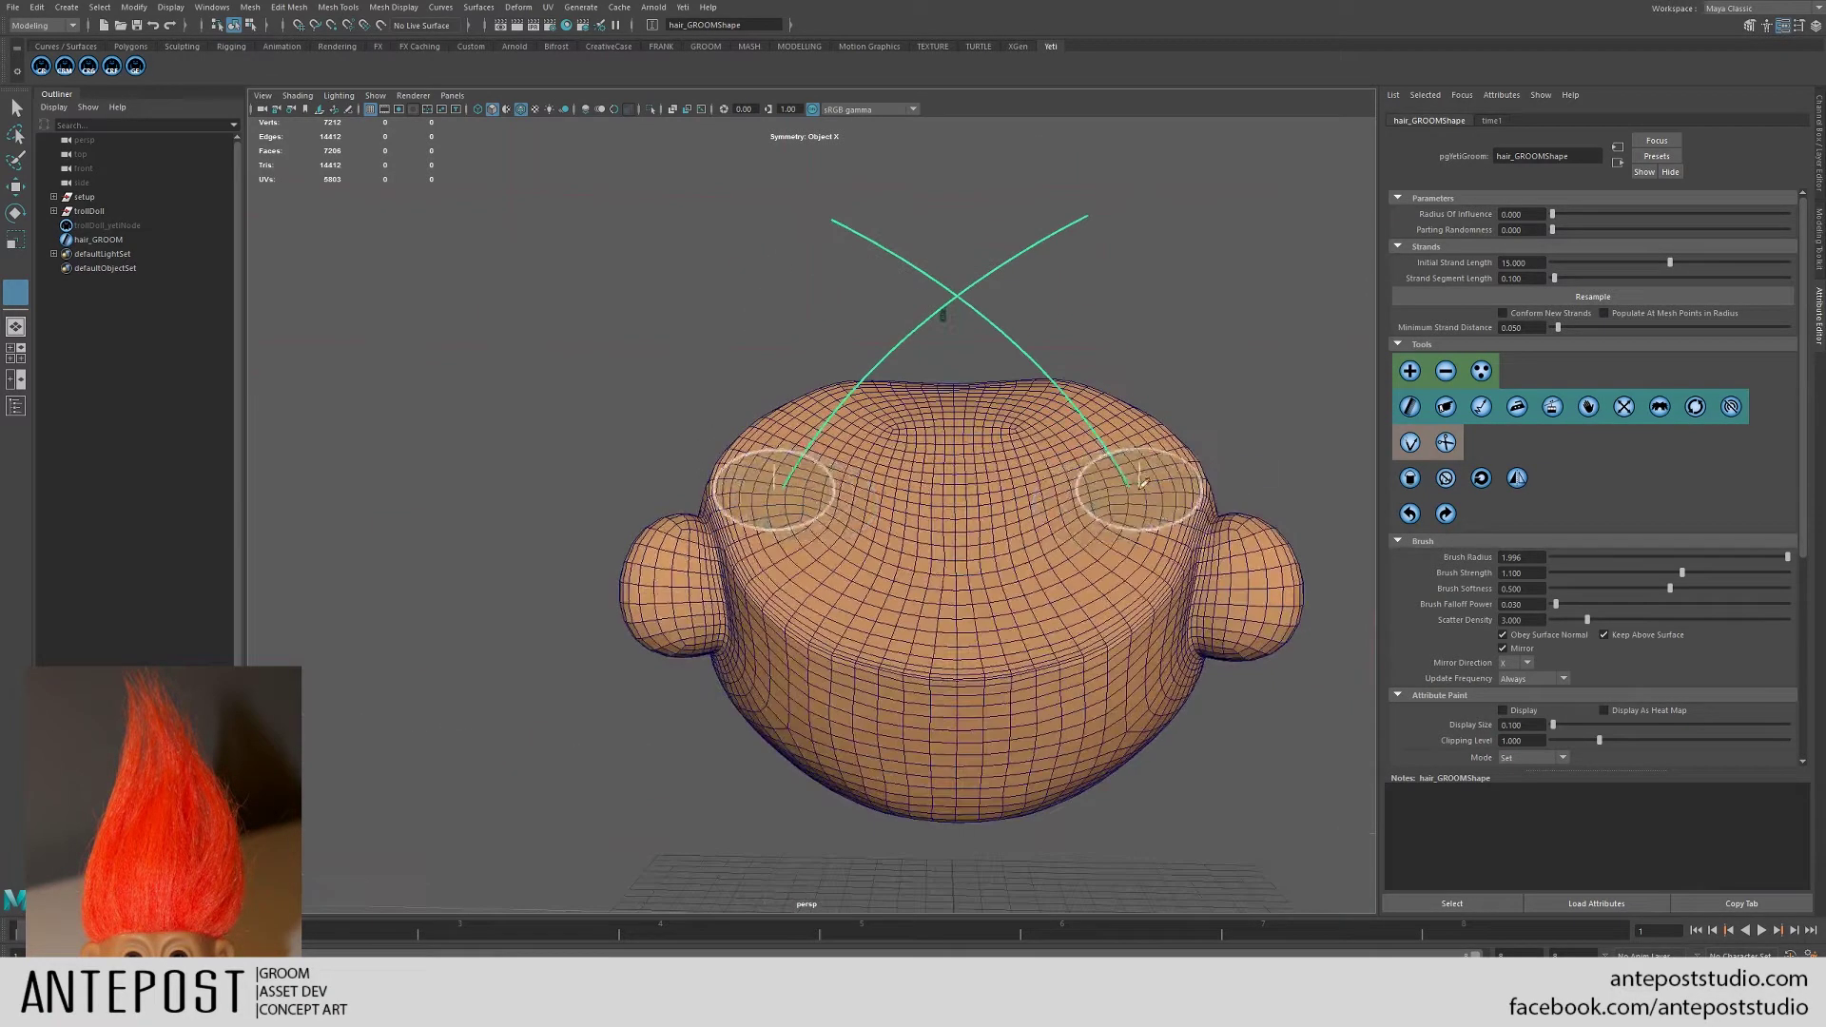
pyautogui.moveTo(1141, 484)
pyautogui.mouseDown()
pyautogui.moveTo(1167, 475)
pyautogui.moveTo(1142, 489)
pyautogui.mouseUp()
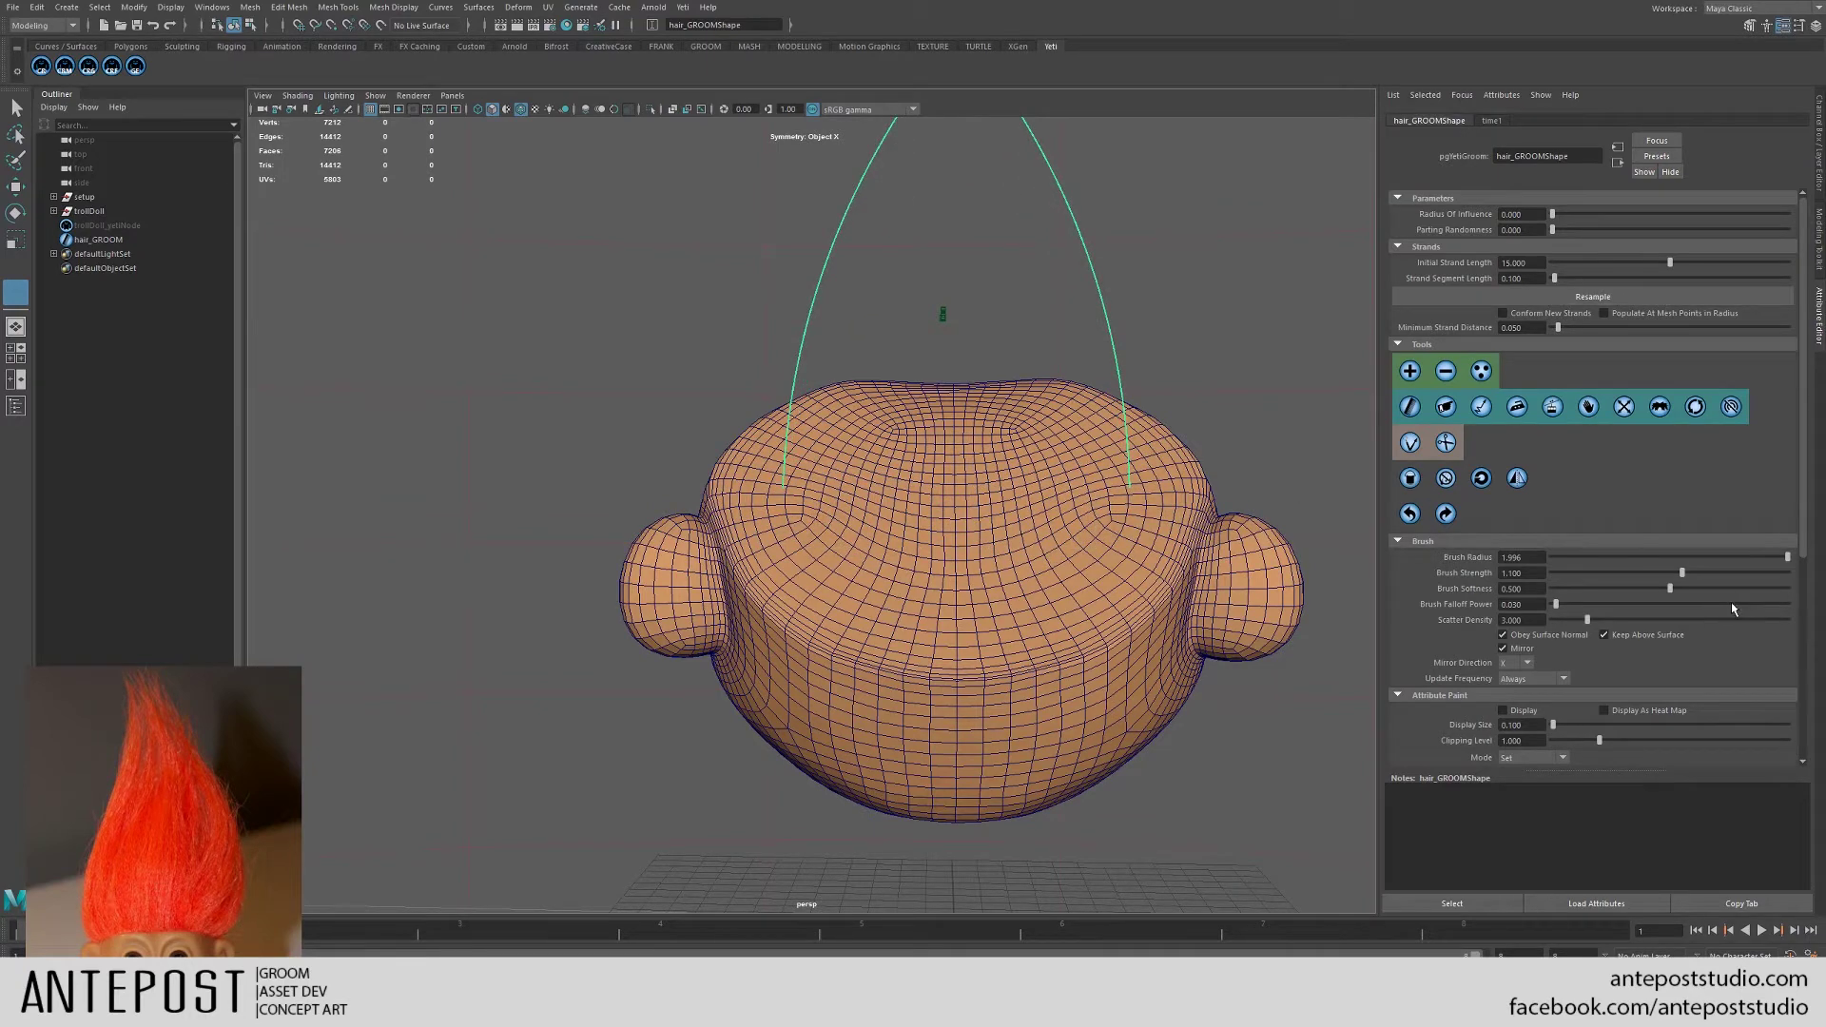
# - Raise the Brush Falloff Power to 1.845 and comb the mirrored strands to test how they bend
pyautogui.keyDown('alt'); pyautogui.moveTo(1076, 494); pyautogui.dragTo(937, 514); pyautogui.keyUp('alt')
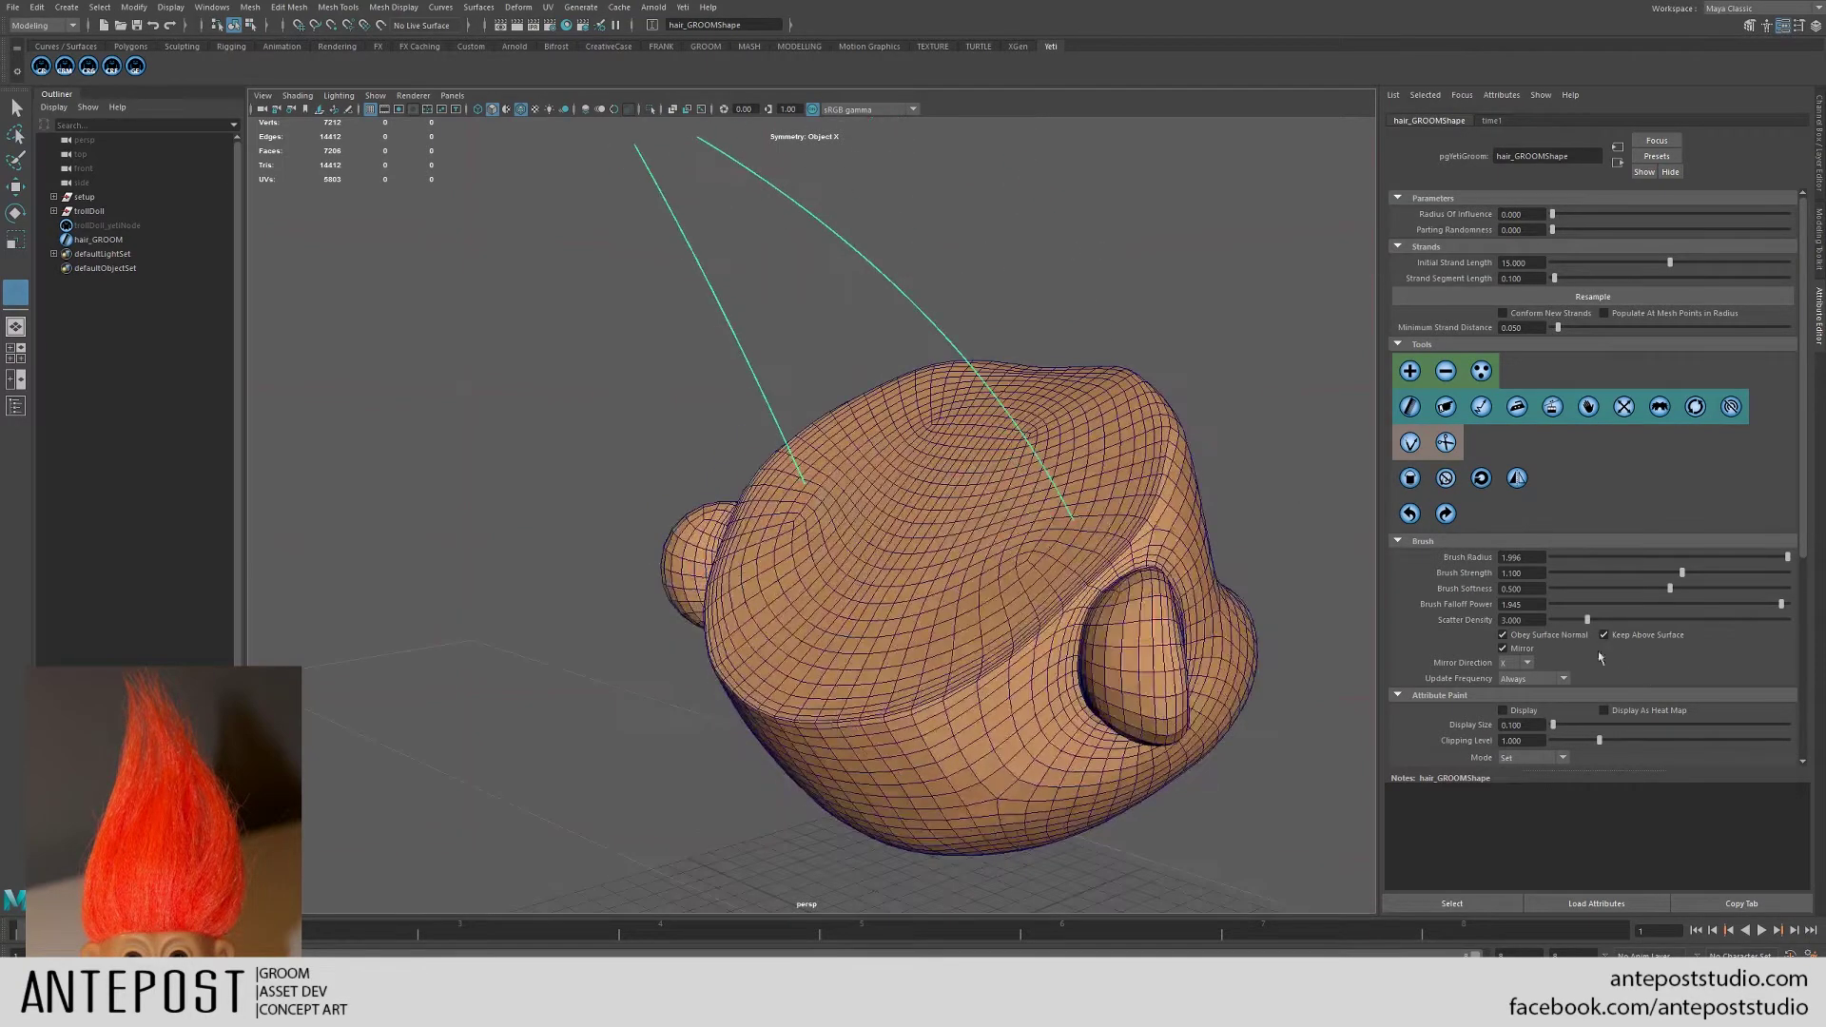
pyautogui.moveTo(1126, 481)
pyautogui.mouseDown()
pyautogui.moveTo(1047, 522)
pyautogui.moveTo(1100, 456)
pyautogui.moveTo(1051, 540)
pyautogui.moveTo(1071, 500)
pyautogui.moveTo(961, 542)
pyautogui.moveTo(1077, 554)
pyautogui.mouseUp()
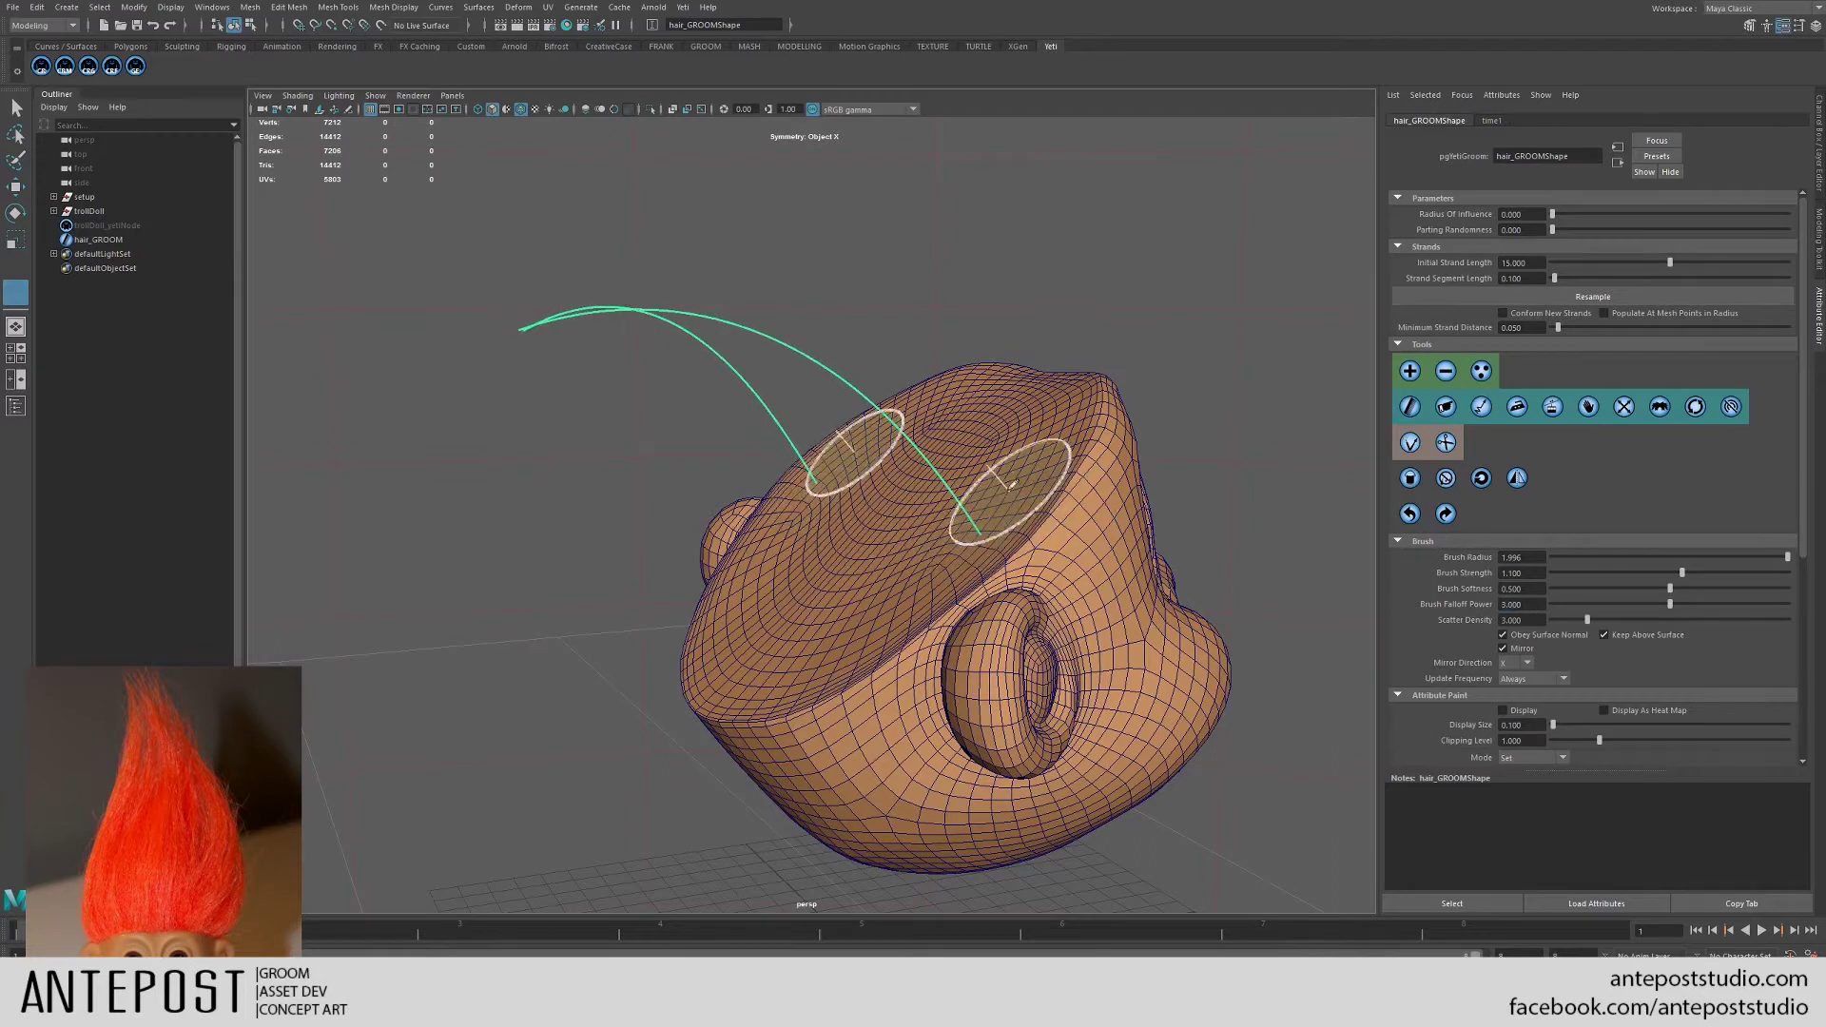
pyautogui.moveTo(999, 502)
pyautogui.mouseDown()
pyautogui.moveTo(949, 539)
pyautogui.moveTo(970, 542)
pyautogui.moveTo(918, 535)
pyautogui.moveTo(1155, 490)
pyautogui.moveTo(1129, 481)
pyautogui.mouseUp()
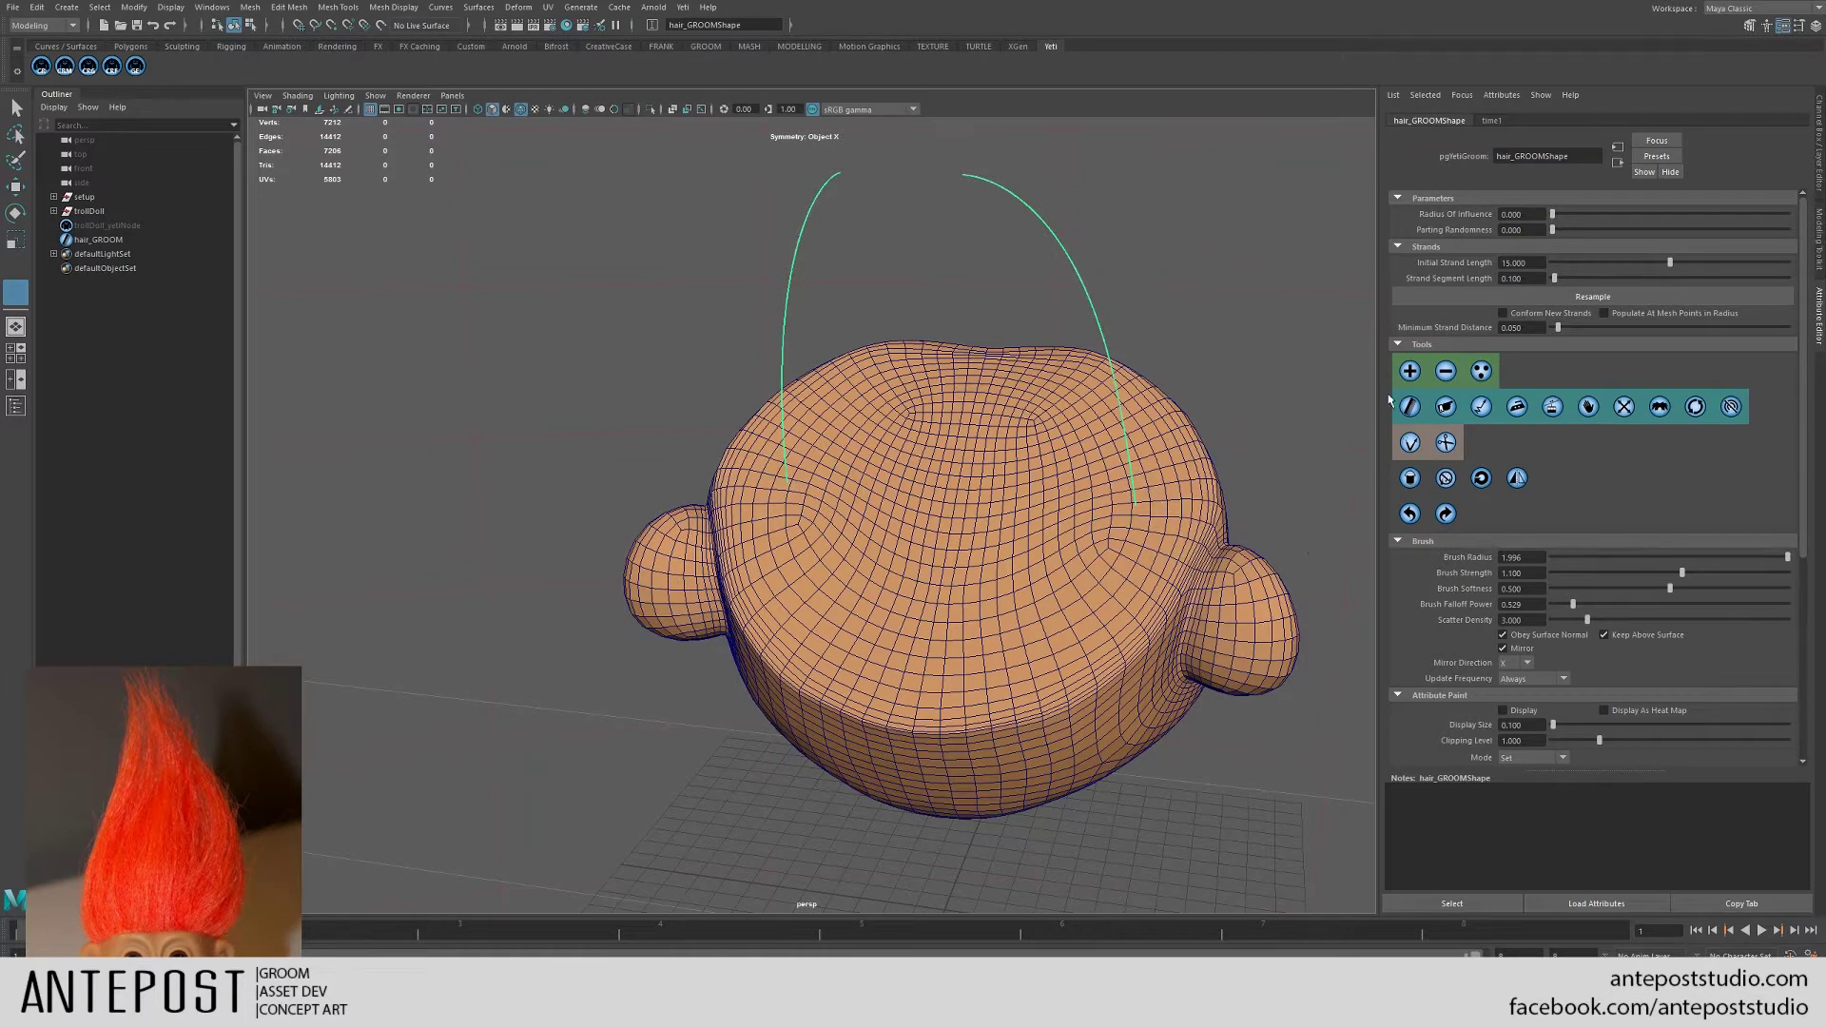
# - Bend the mirrored strands' ends inward with a 0.529 falloff power and enlarge the Brush Radius to 2.245
pyautogui.moveTo(1154, 489)
pyautogui.mouseDown()
pyautogui.moveTo(1154, 514)
pyautogui.moveTo(1375, 616)
pyautogui.mouseUp()
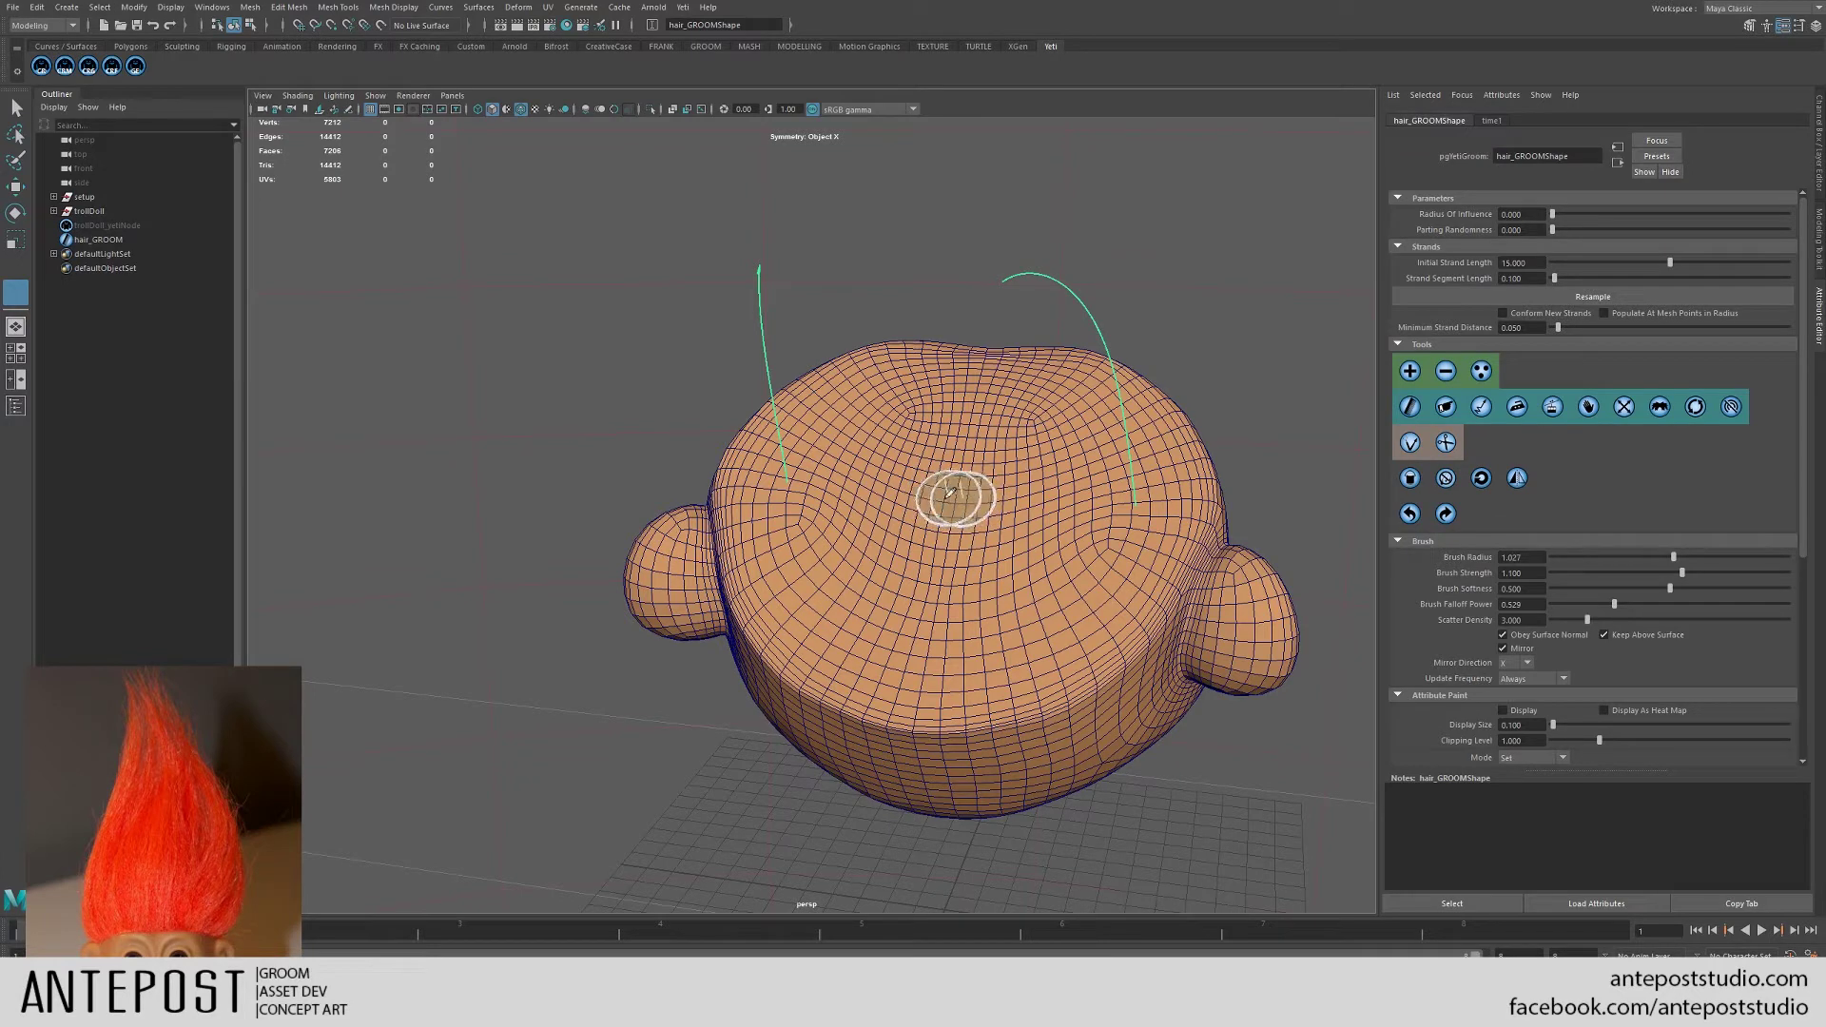
pyautogui.moveTo(895, 501)
pyautogui.mouseDown()
pyautogui.moveTo(944, 501)
pyautogui.moveTo(804, 504)
pyautogui.moveTo(837, 503)
pyautogui.mouseUp()
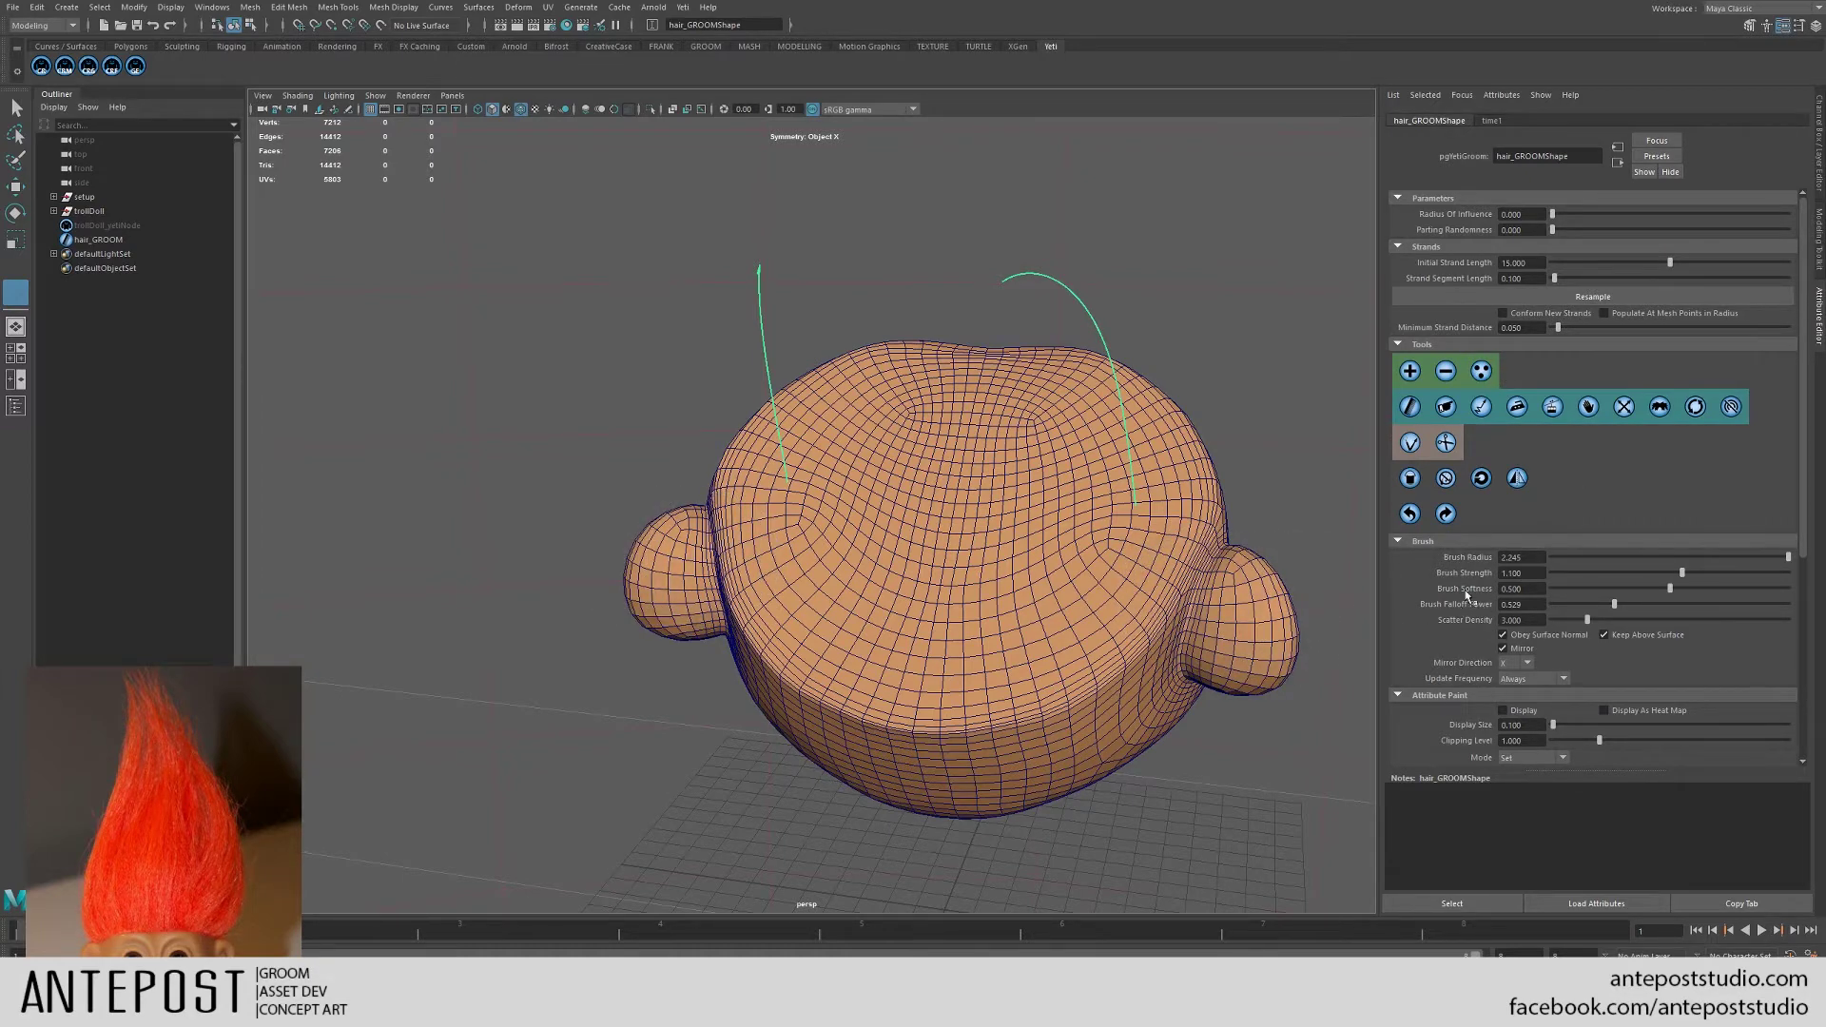
pyautogui.moveTo(995, 466)
pyautogui.keyDown('alt'); pyautogui.mouseDown()
pyautogui.moveTo(1084, 460)
pyautogui.moveTo(925, 450)
pyautogui.mouseUp(); pyautogui.keyUp('alt')
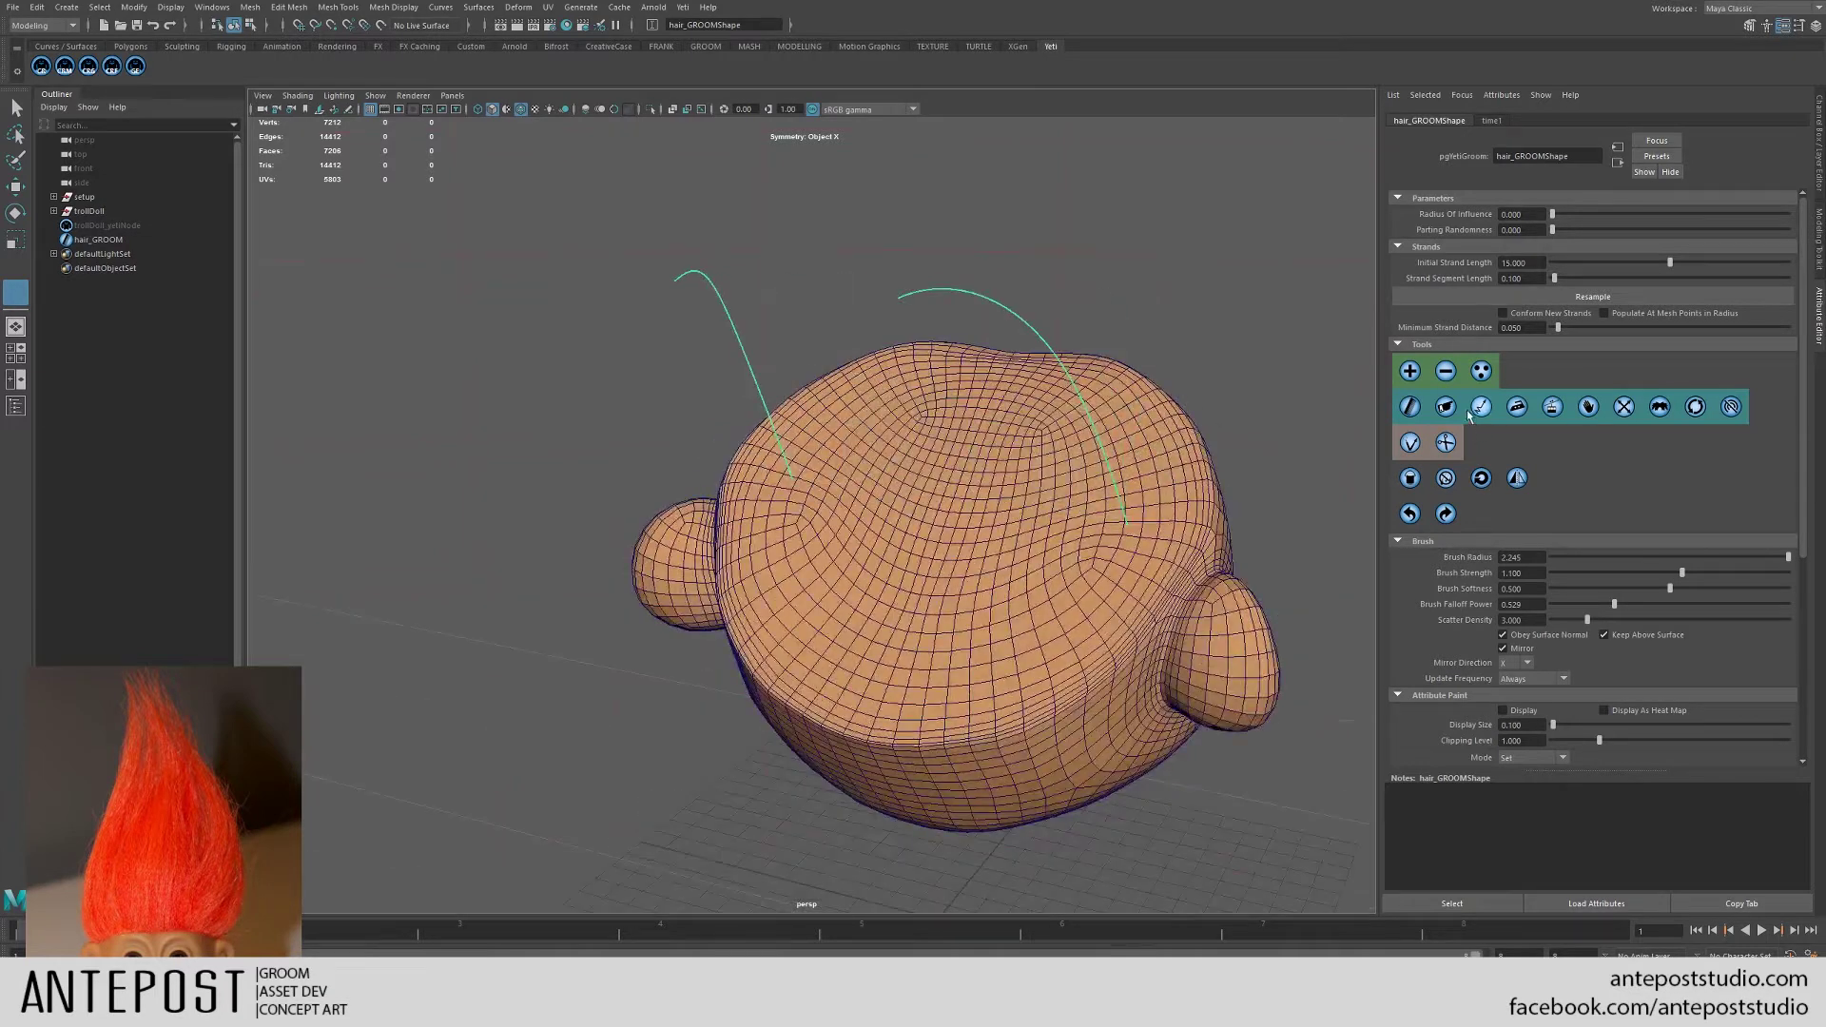
pyautogui.moveTo(767, 448)
pyautogui.mouseDown()
pyautogui.moveTo(799, 428)
pyautogui.moveTo(775, 457)
pyautogui.mouseUp()
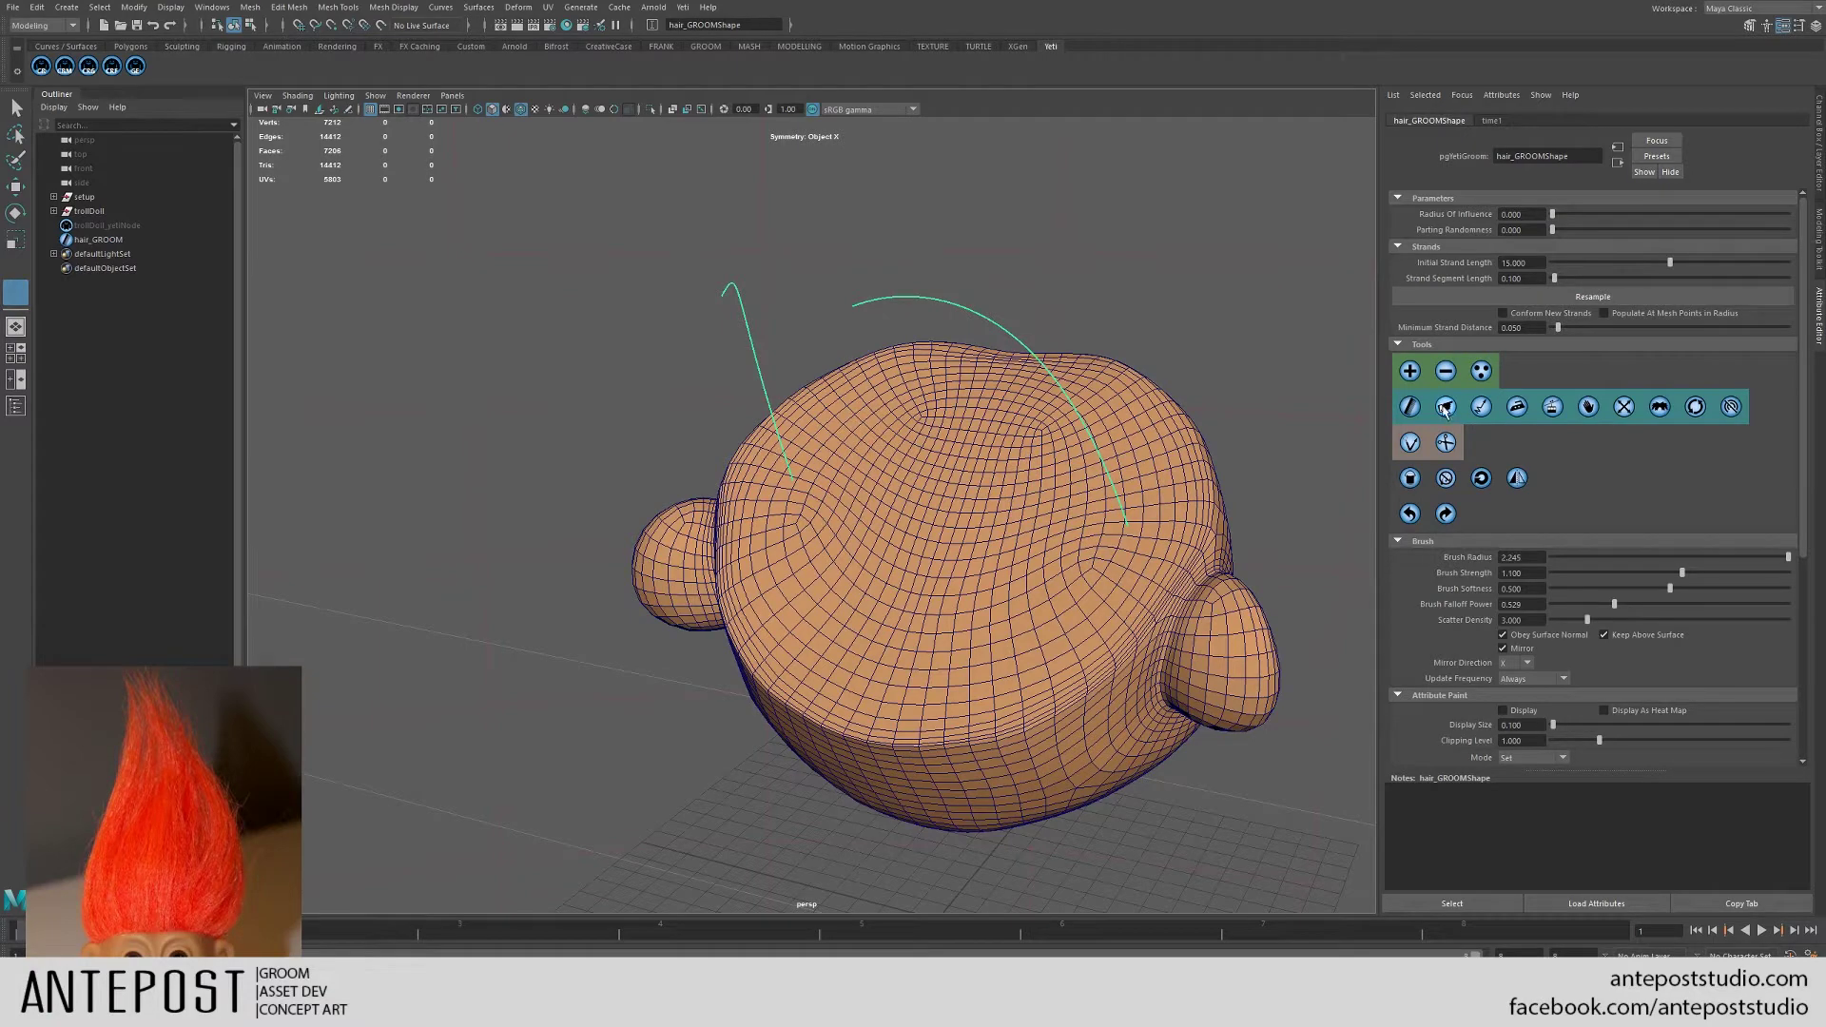
# - Set the Brush Falloff Power to 1.161 and bend the mirrored strands outward
pyautogui.moveTo(1111, 533)
pyautogui.keyDown('alt'); pyautogui.mouseDown()
pyautogui.moveTo(1027, 534)
pyautogui.moveTo(1108, 509)
pyautogui.moveTo(1162, 461)
pyautogui.moveTo(1094, 481)
pyautogui.mouseUp(); pyautogui.keyUp('alt')
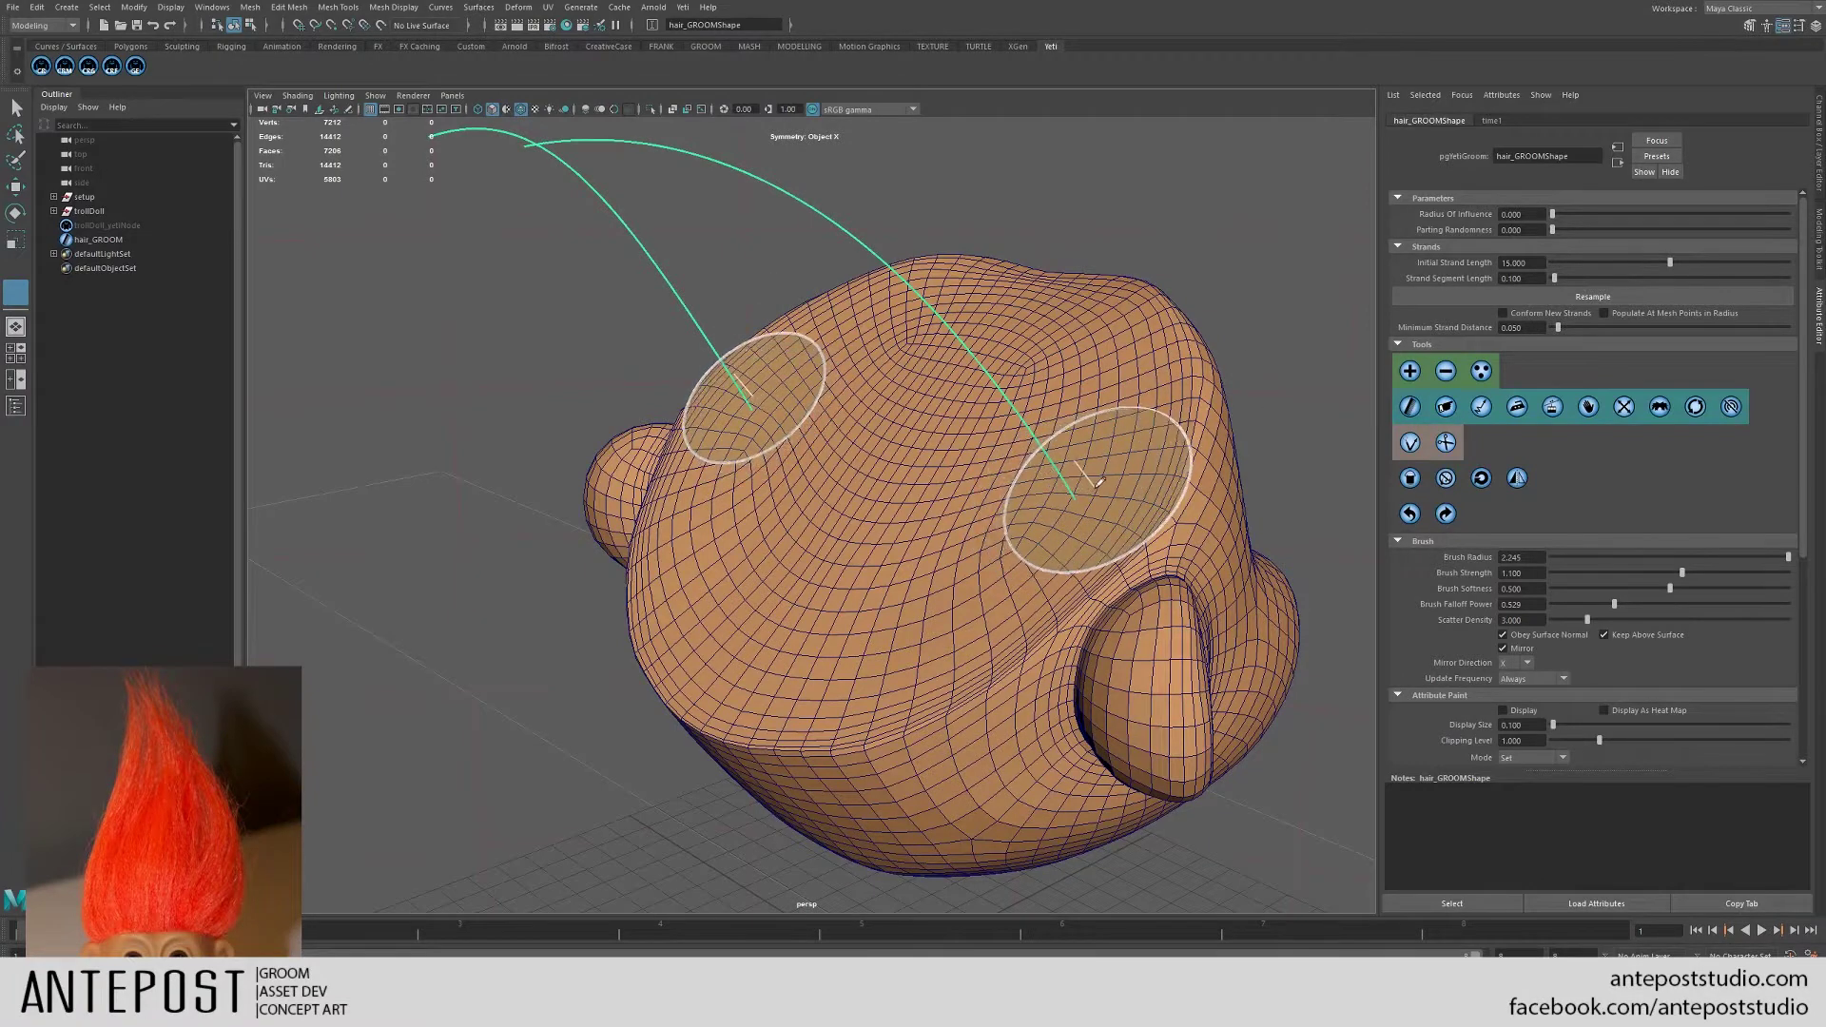
pyautogui.moveTo(1073, 482)
pyautogui.mouseDown()
pyautogui.moveTo(1019, 522)
pyautogui.moveTo(1052, 502)
pyautogui.mouseUp()
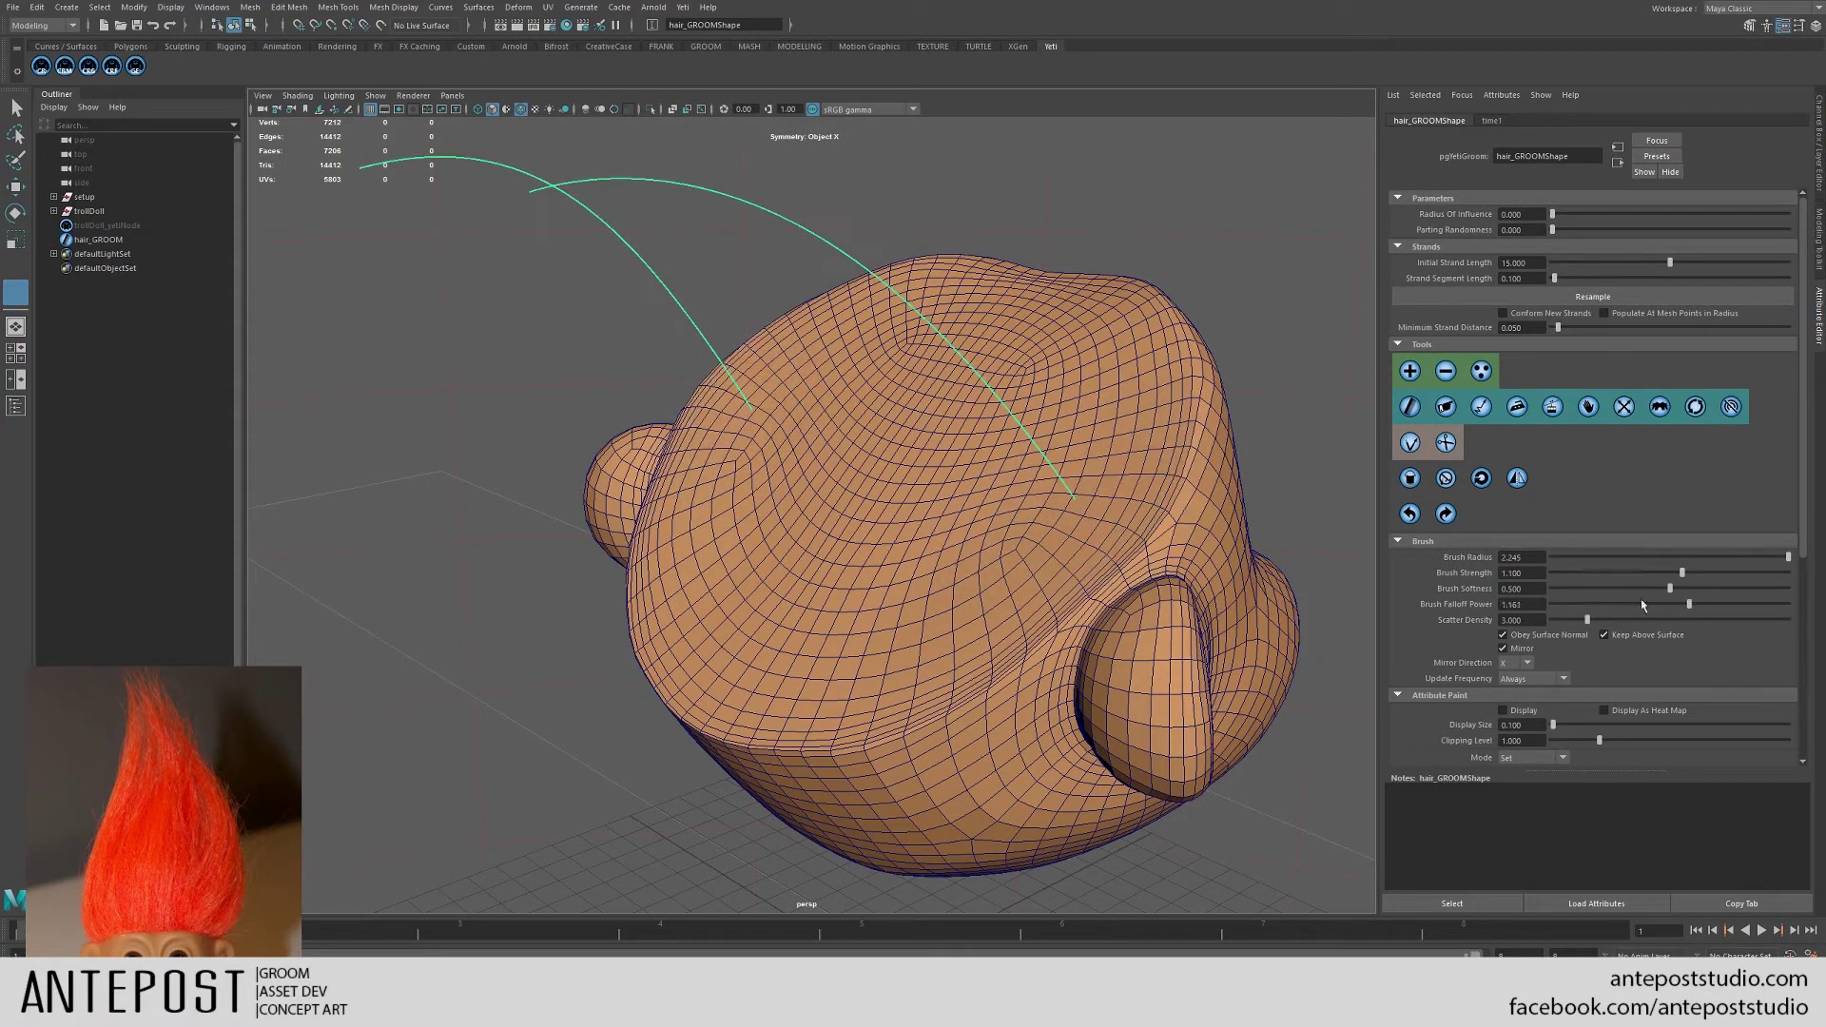
pyautogui.moveTo(1082, 437)
pyautogui.mouseDown()
pyautogui.moveTo(1069, 490)
pyautogui.moveTo(1130, 506)
pyautogui.moveTo(1047, 477)
pyautogui.moveTo(1052, 518)
pyautogui.moveTo(1112, 492)
pyautogui.moveTo(1101, 448)
pyautogui.moveTo(1040, 510)
pyautogui.moveTo(1068, 534)
pyautogui.moveTo(970, 543)
pyautogui.moveTo(1194, 504)
pyautogui.mouseUp()
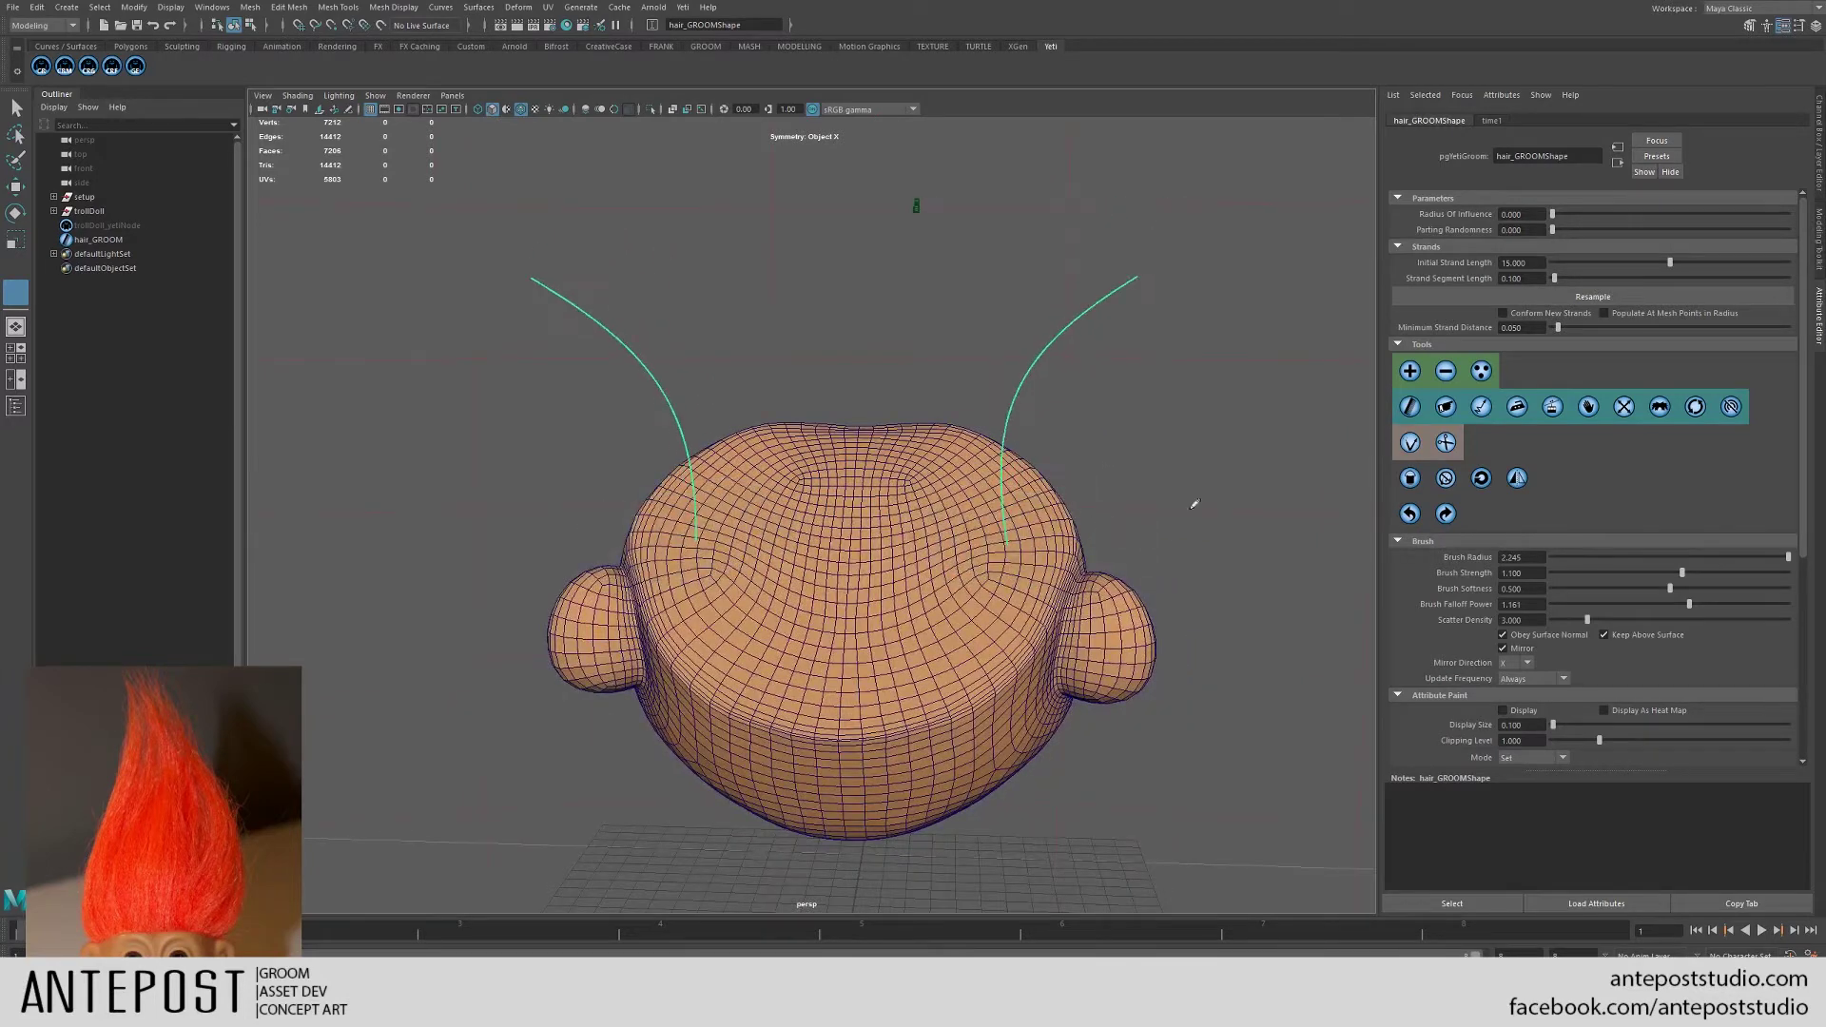
# - Comb the mirrored strands outward into S-shaped curves with a very low Brush Falloff Power
pyautogui.click(1418, 404)
pyautogui.moveTo(837, 561)
pyautogui.mouseDown()
pyautogui.moveTo(1068, 542)
pyautogui.moveTo(968, 514)
pyautogui.moveTo(918, 528)
pyautogui.moveTo(1040, 550)
pyautogui.moveTo(1014, 547)
pyautogui.mouseUp()
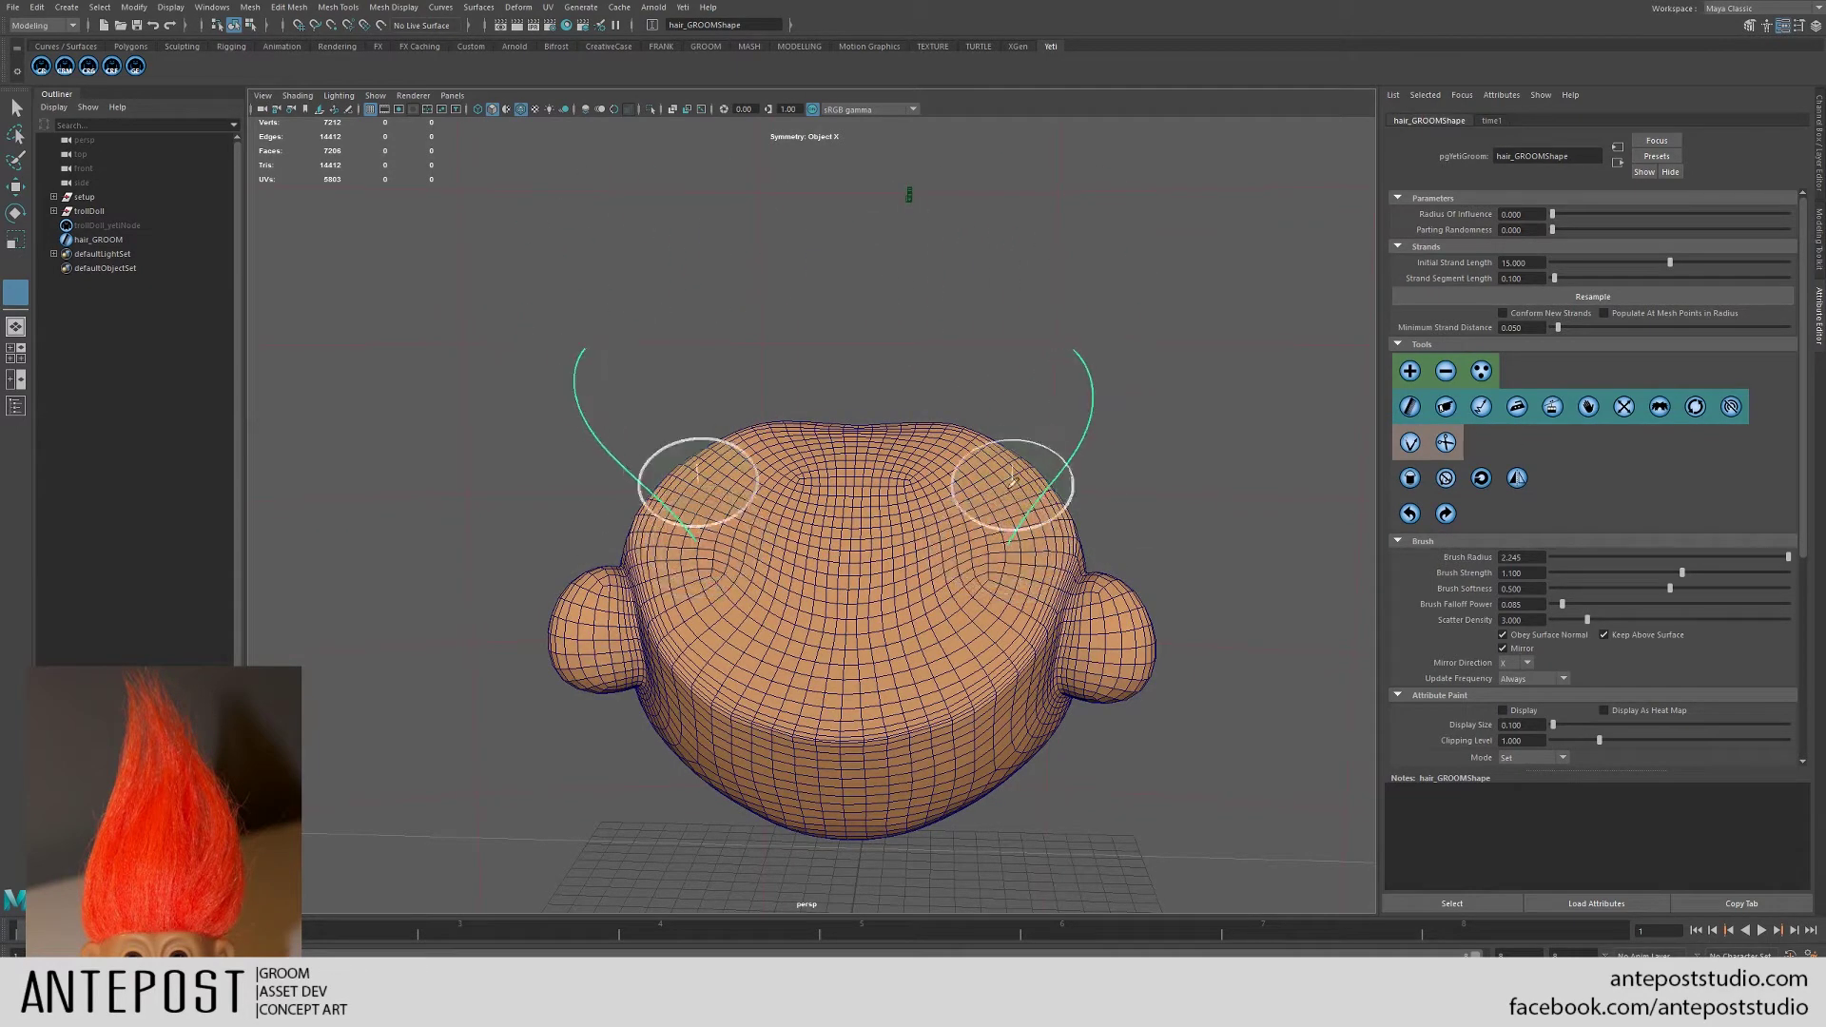
pyautogui.moveTo(1014, 479)
pyautogui.keyDown('alt'); pyautogui.mouseDown()
pyautogui.moveTo(1026, 496)
pyautogui.moveTo(991, 559)
pyautogui.moveTo(989, 530)
pyautogui.moveTo(1021, 529)
pyautogui.moveTo(958, 528)
pyautogui.moveTo(1009, 535)
pyautogui.mouseUp(); pyautogui.keyUp('alt')
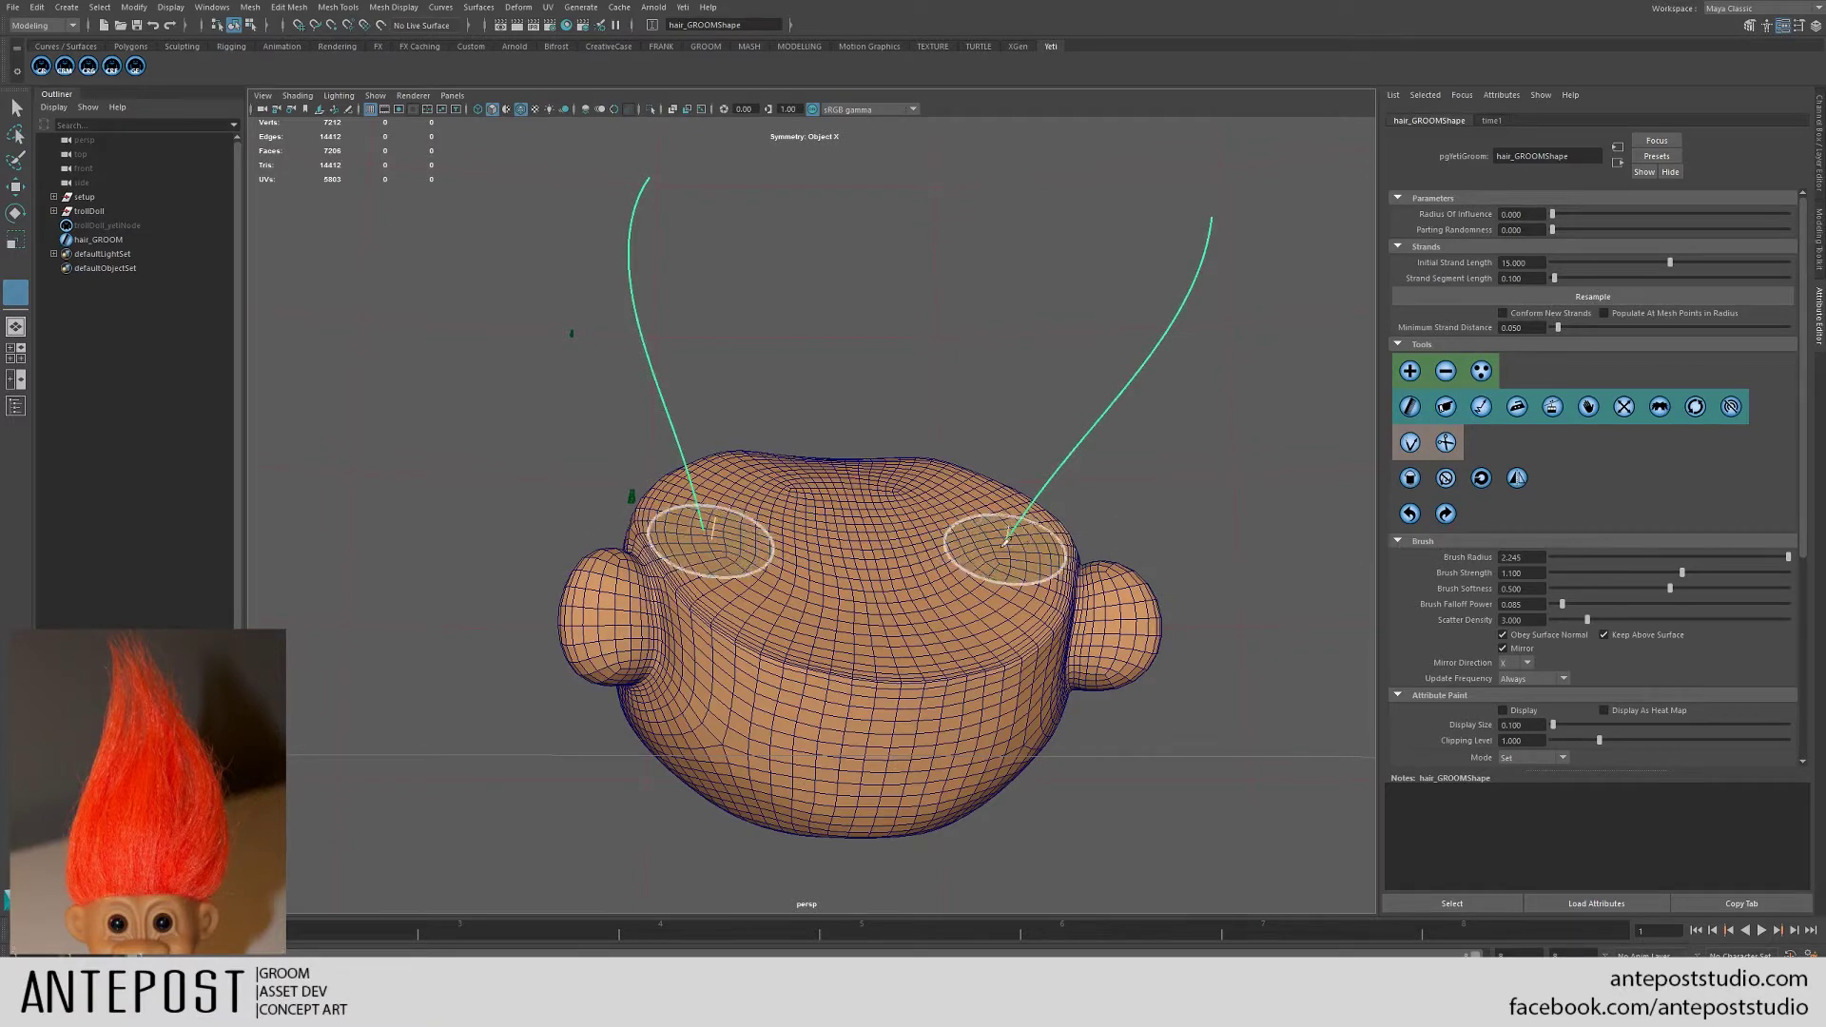
pyautogui.moveTo(990, 530)
pyautogui.mouseDown()
pyautogui.moveTo(856, 542)
pyautogui.moveTo(795, 522)
pyautogui.moveTo(726, 591)
pyautogui.moveTo(597, 635)
pyautogui.moveTo(905, 497)
pyautogui.moveTo(904, 530)
pyautogui.moveTo(844, 517)
pyautogui.moveTo(931, 538)
pyautogui.moveTo(1019, 620)
pyautogui.moveTo(1008, 588)
pyautogui.moveTo(827, 533)
pyautogui.moveTo(856, 571)
pyautogui.moveTo(785, 575)
pyautogui.moveTo(837, 495)
pyautogui.moveTo(894, 480)
pyautogui.mouseUp()
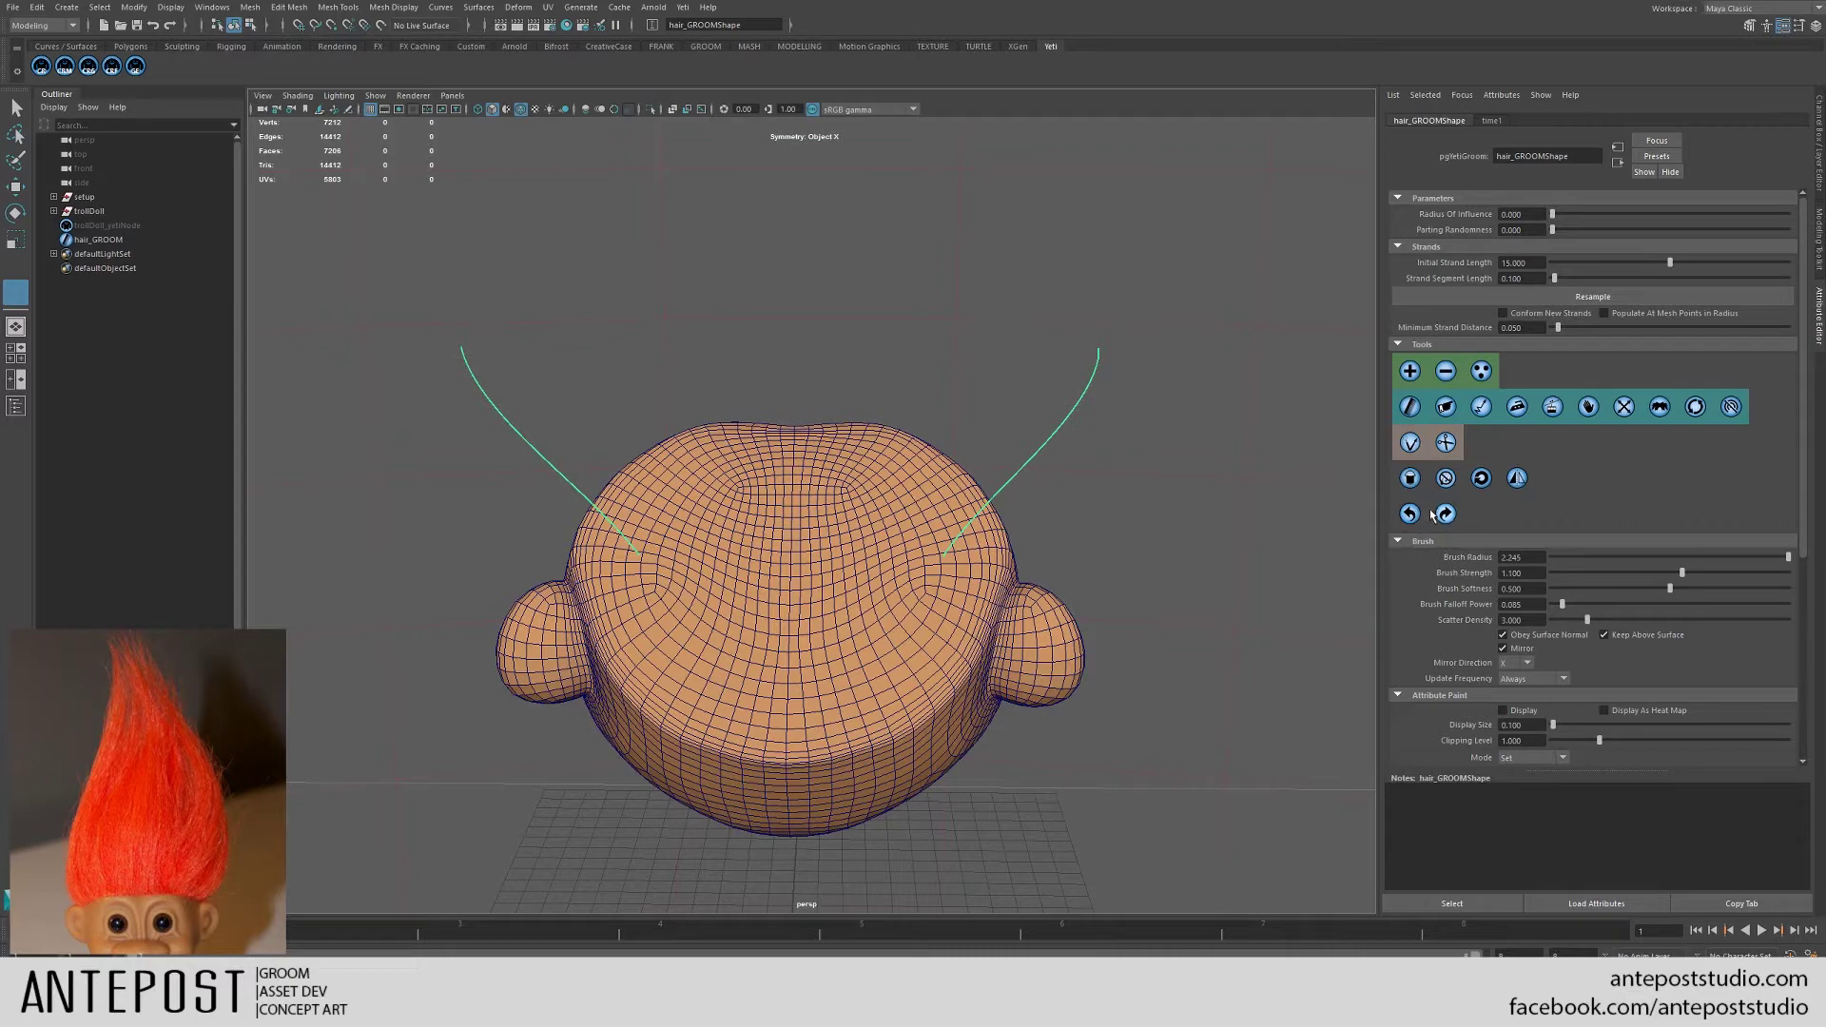
# - Undo and redo the latest grooming strokes several times to compare shapes, finishing with four undos
pyautogui.click(1410, 517)
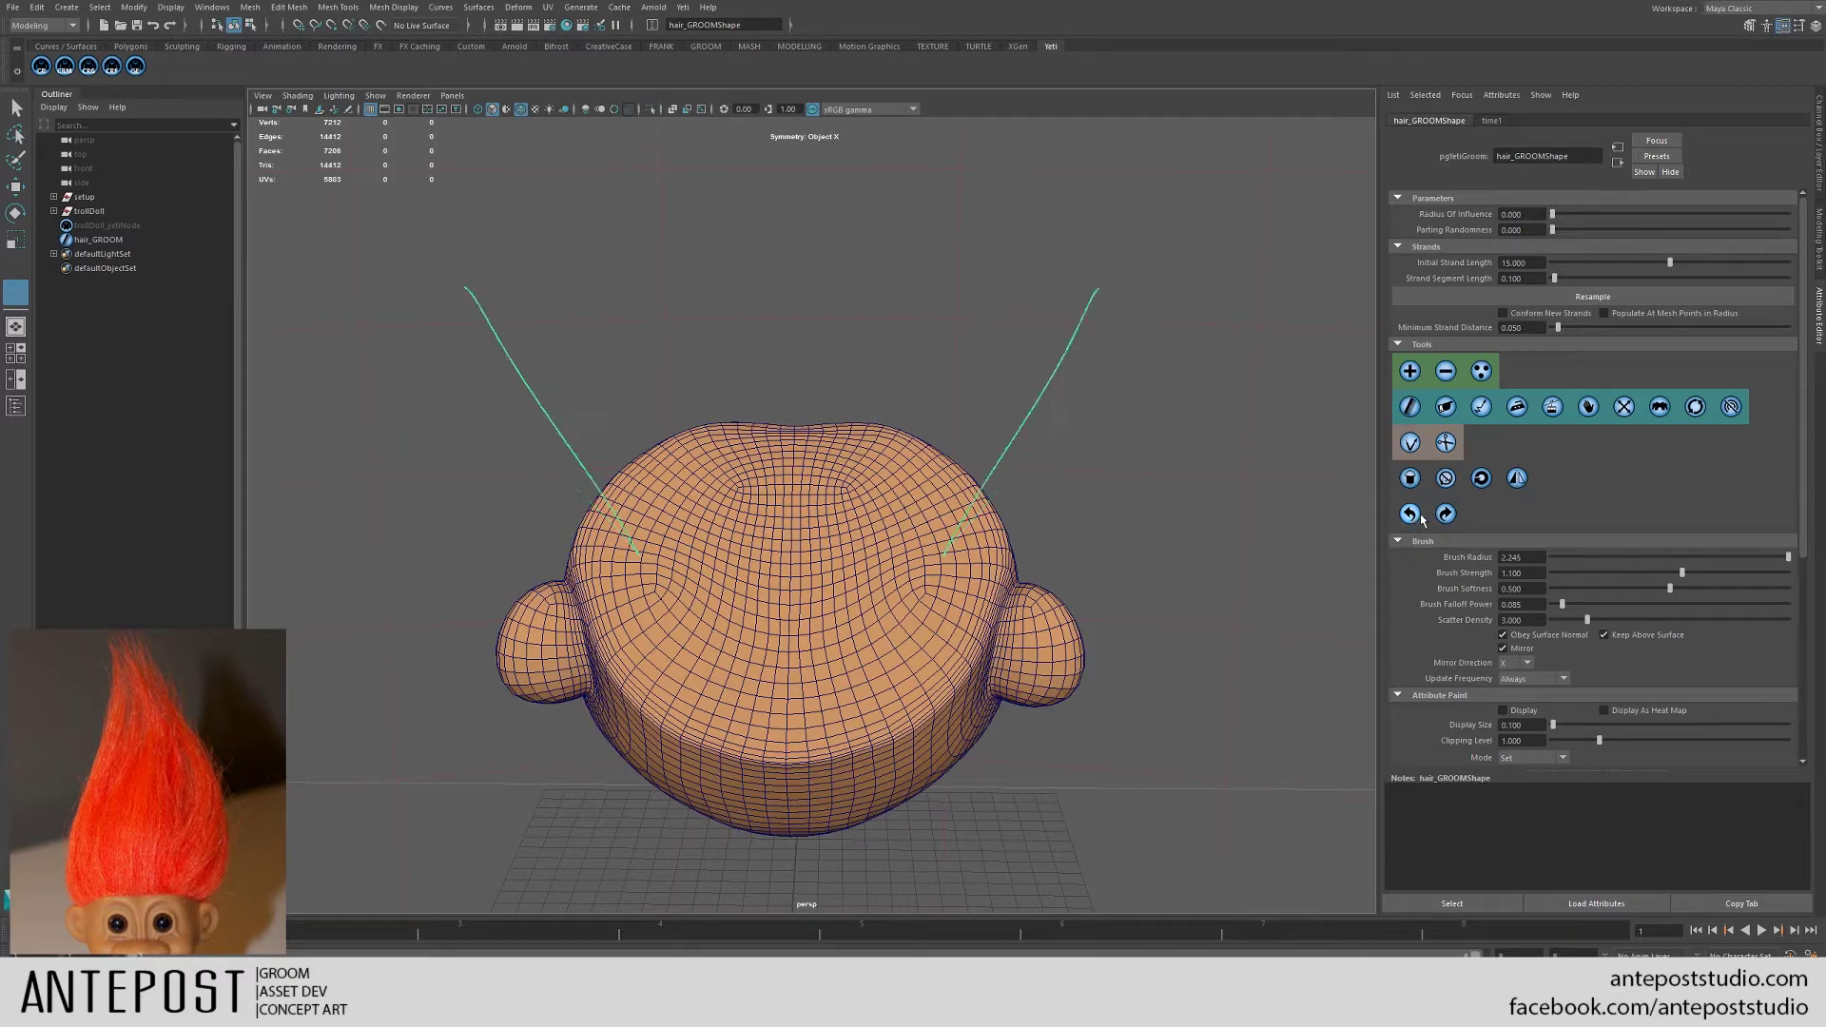
pyautogui.click(1452, 521)
pyautogui.moveTo(843, 543)
pyautogui.keyDown('alt'); pyautogui.mouseDown()
pyautogui.moveTo(905, 535)
pyautogui.moveTo(864, 522)
pyautogui.mouseUp(); pyautogui.keyUp('alt')
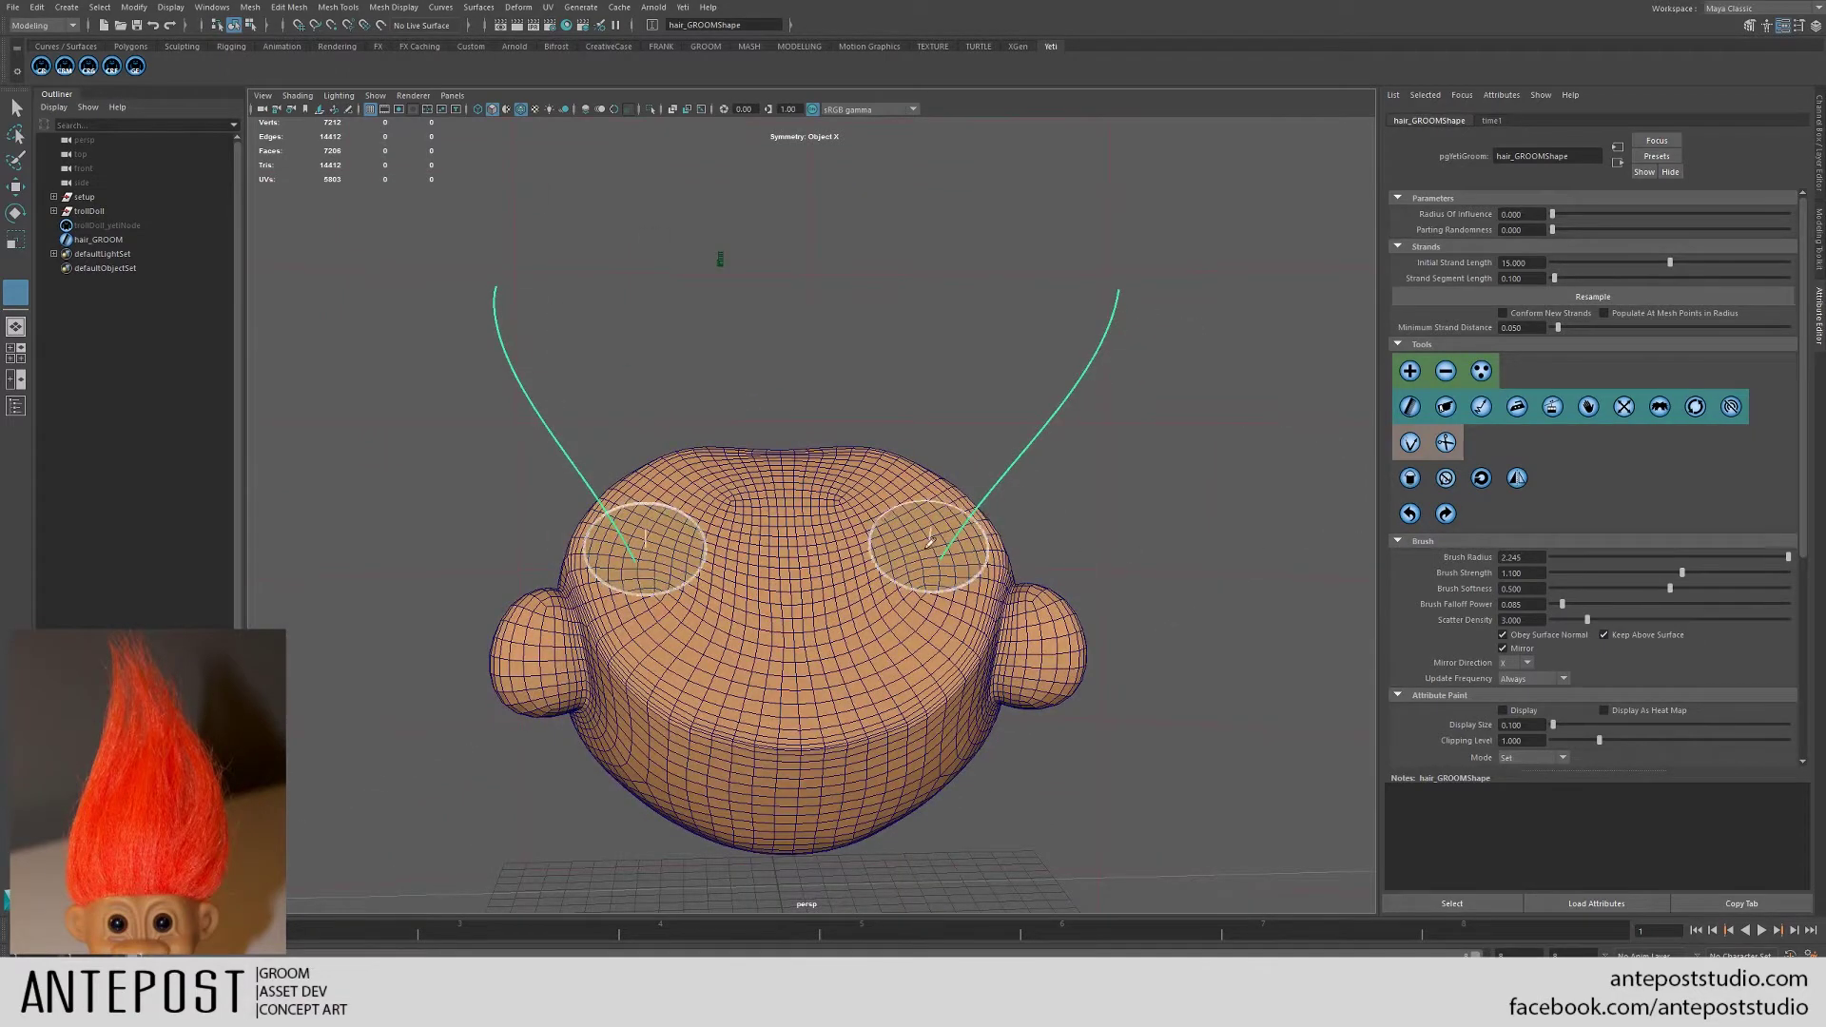
pyautogui.click(1410, 515)
pyautogui.click(1446, 514)
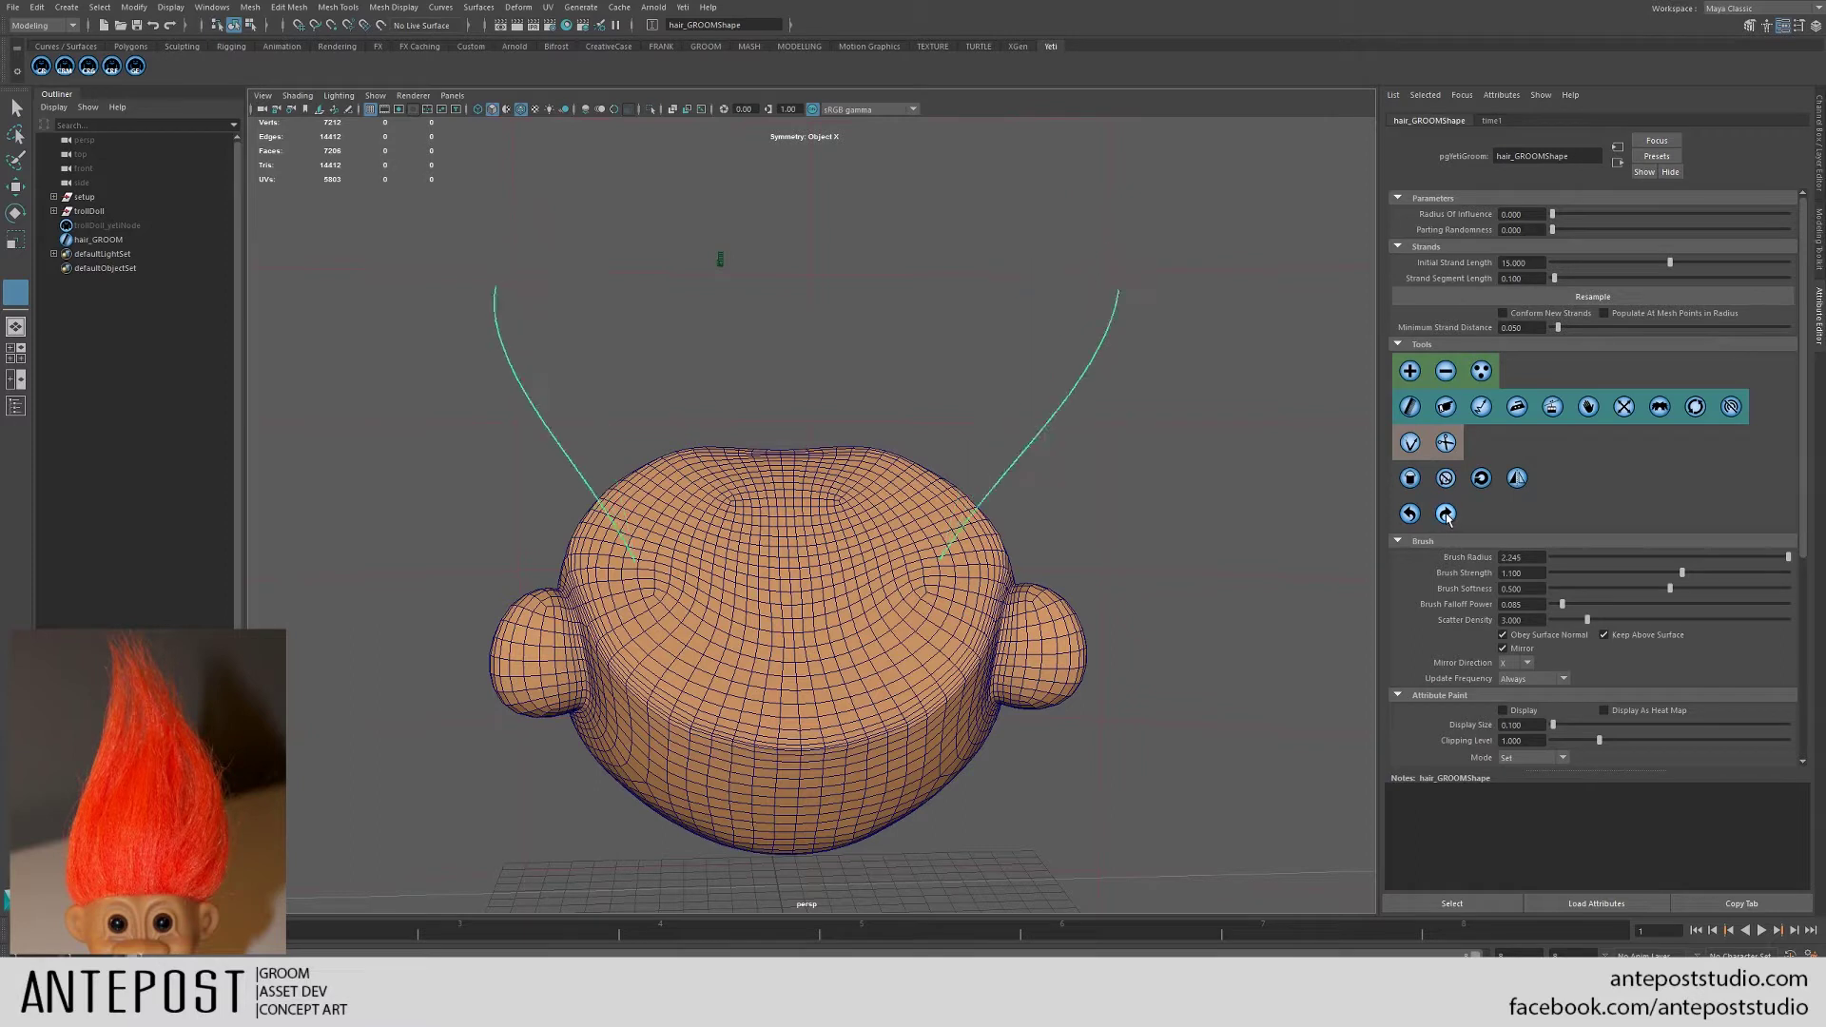
pyautogui.click(1448, 520)
pyautogui.click(1410, 515)
pyautogui.click(1446, 515)
pyautogui.click(1410, 514)
pyautogui.click(1410, 517)
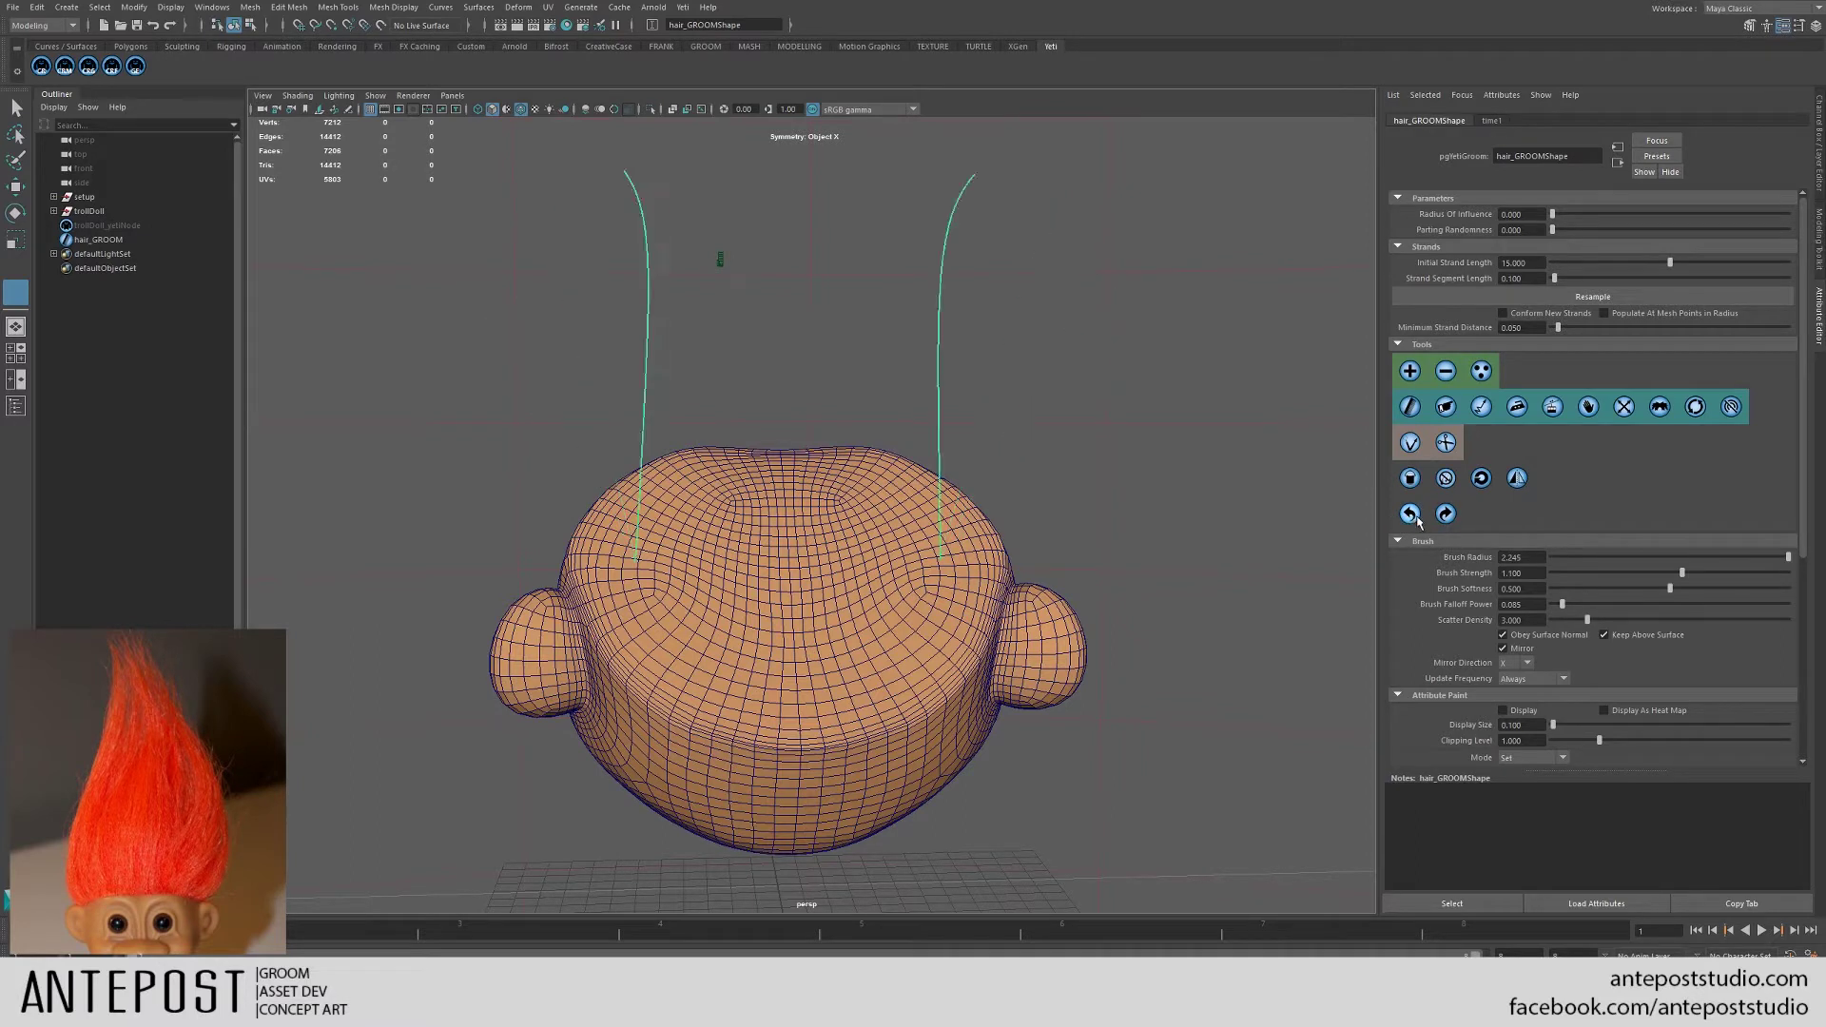
pyautogui.click(1410, 516)
pyautogui.click(1410, 517)
# - Try the grooming brush beside Comb, bending the mirrored strands further outward from their roots
pyautogui.moveTo(802, 572)
pyautogui.keyDown('alt'); pyautogui.mouseDown()
pyautogui.moveTo(913, 572)
pyautogui.moveTo(842, 569)
pyautogui.moveTo(893, 551)
pyautogui.moveTo(951, 568)
pyautogui.moveTo(894, 528)
pyautogui.mouseUp(); pyautogui.keyUp('alt')
pyautogui.click(1406, 408)
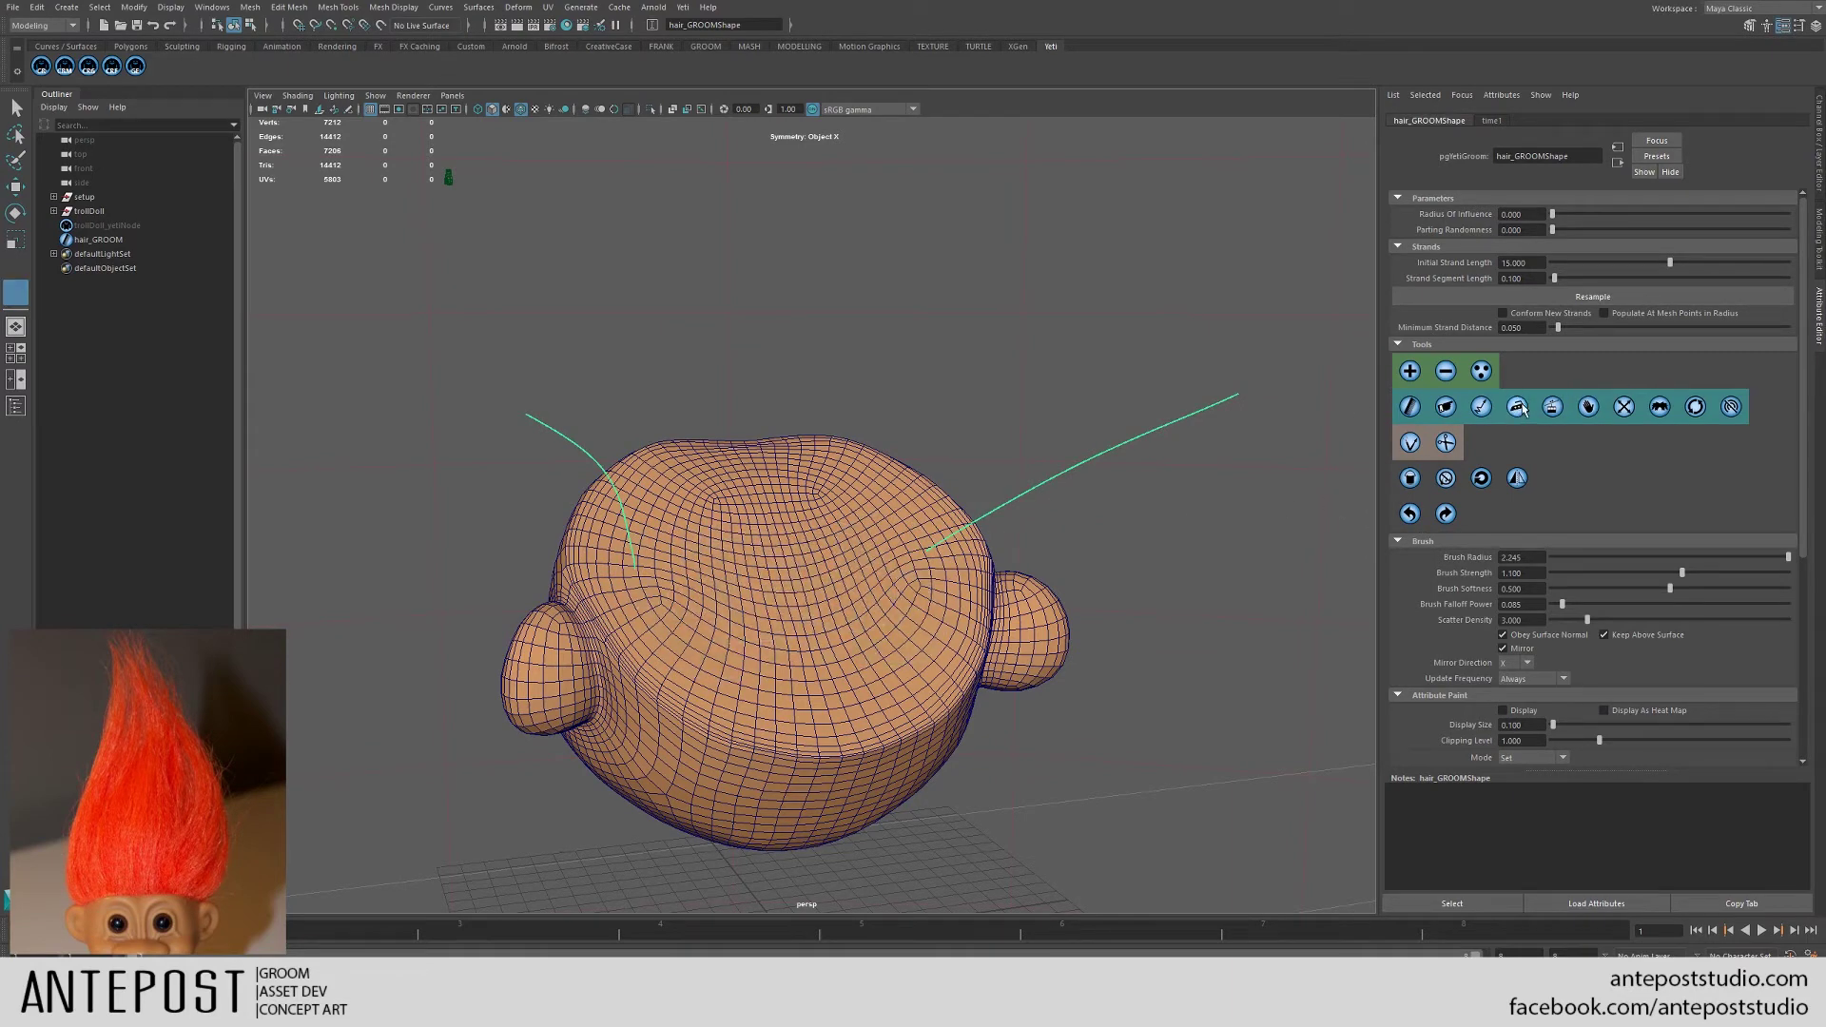
pyautogui.click(1445, 405)
pyautogui.keyDown('alt'); pyautogui.moveTo(805, 548); pyautogui.dragTo(738, 495); pyautogui.keyUp('alt')
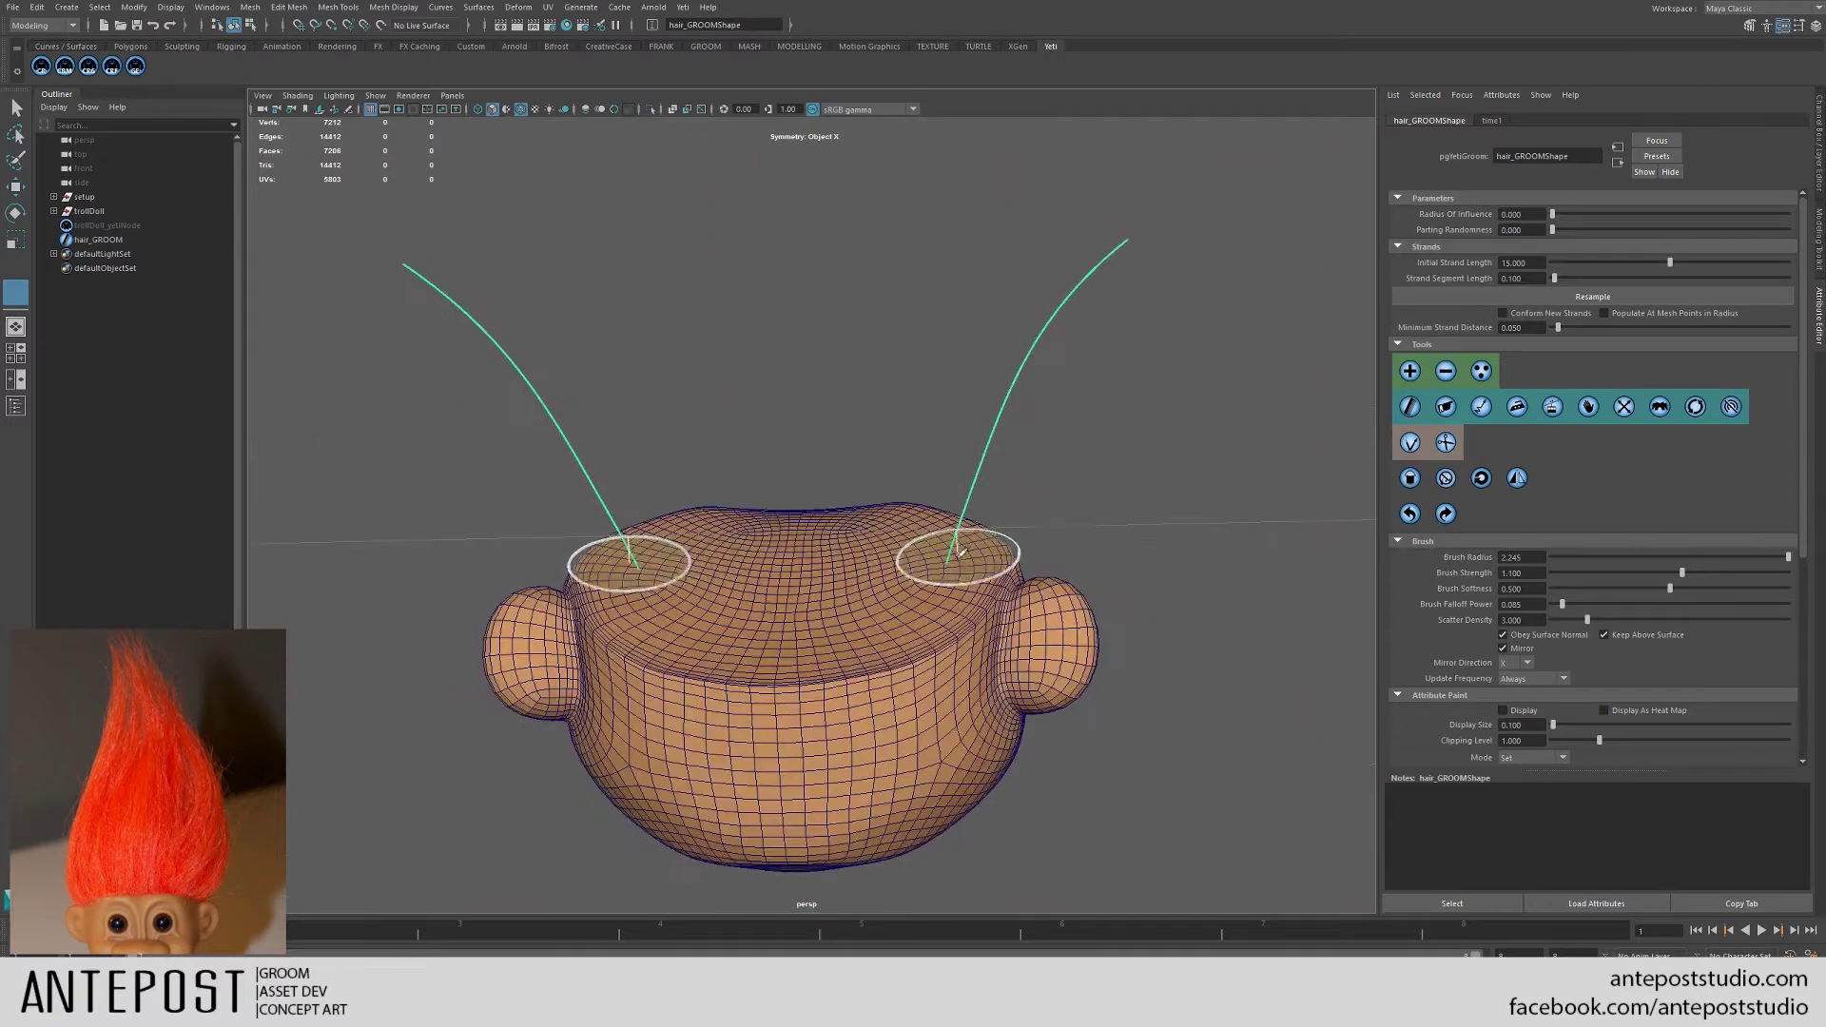
pyautogui.moveTo(951, 562)
pyautogui.mouseDown()
pyautogui.moveTo(963, 551)
pyautogui.moveTo(927, 569)
pyautogui.mouseUp()
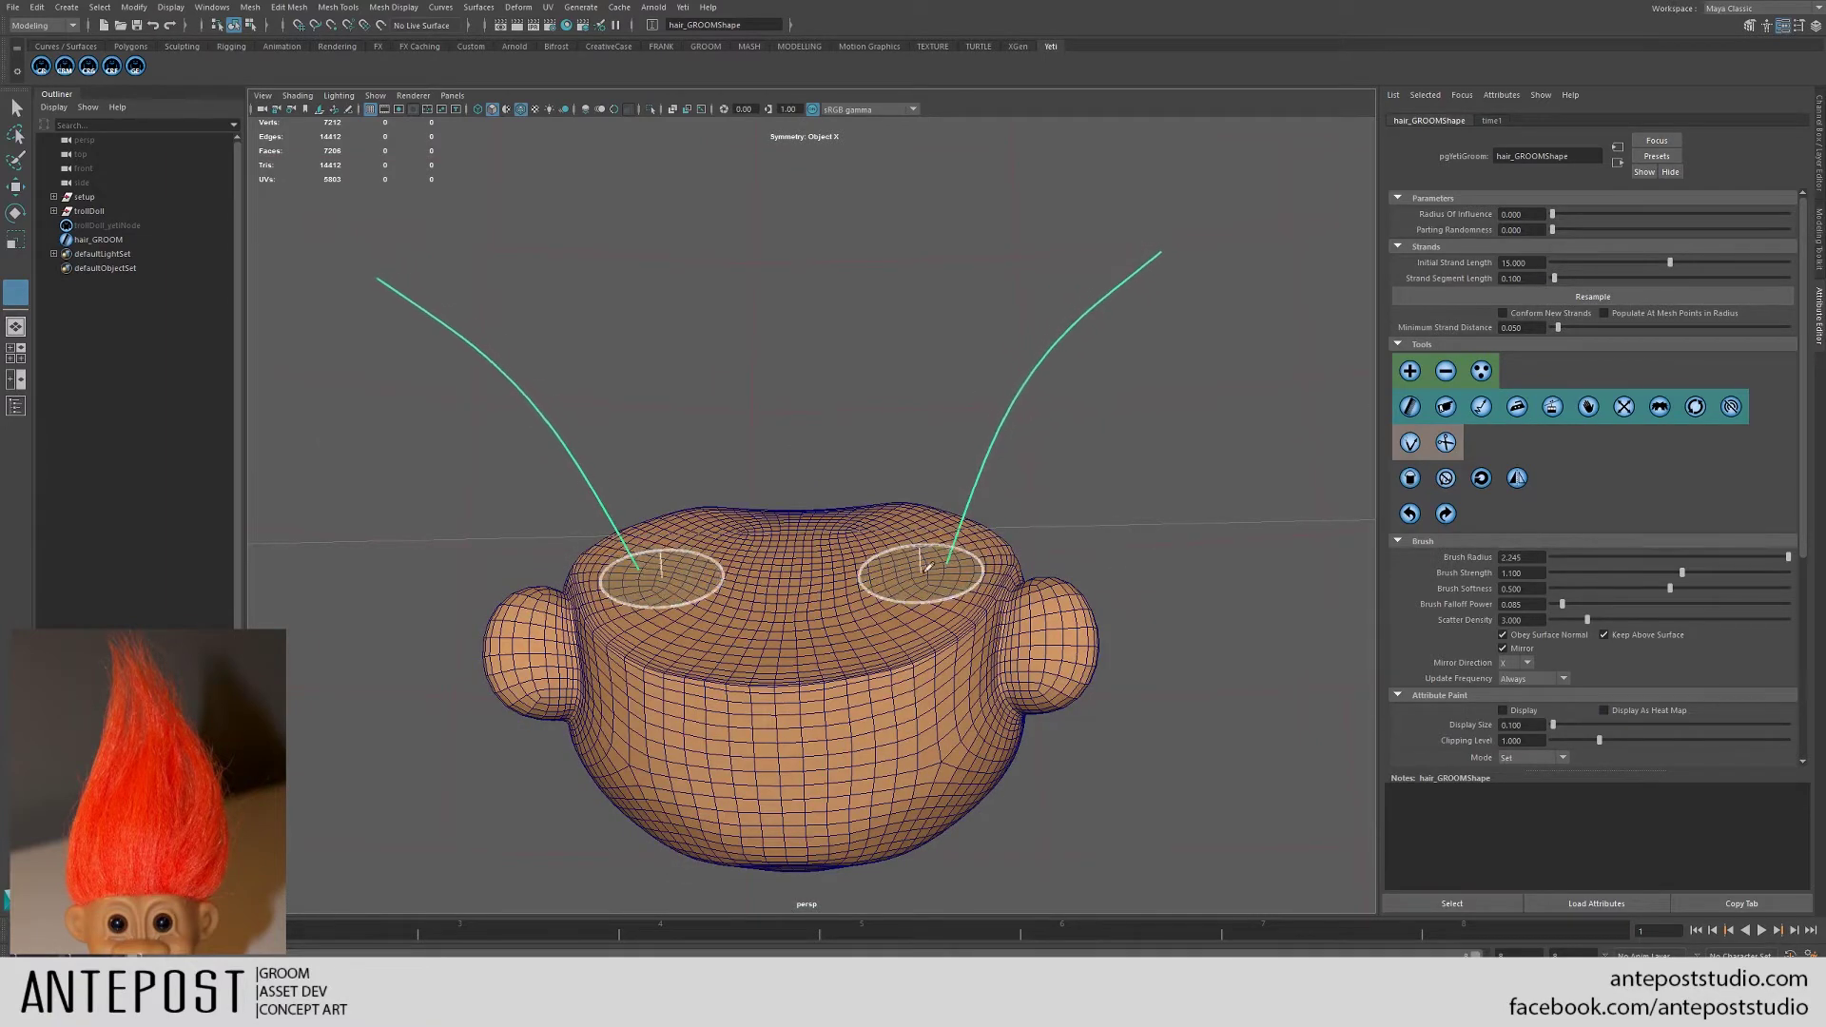
# - Push the mirrored strands into sharp zigzag bends and set the Brush Falloff Power to 0.967
pyautogui.click(1410, 444)
pyautogui.moveTo(945, 469)
pyautogui.mouseDown()
pyautogui.moveTo(1027, 395)
pyautogui.moveTo(1003, 367)
pyautogui.moveTo(1598, 391)
pyautogui.mouseUp()
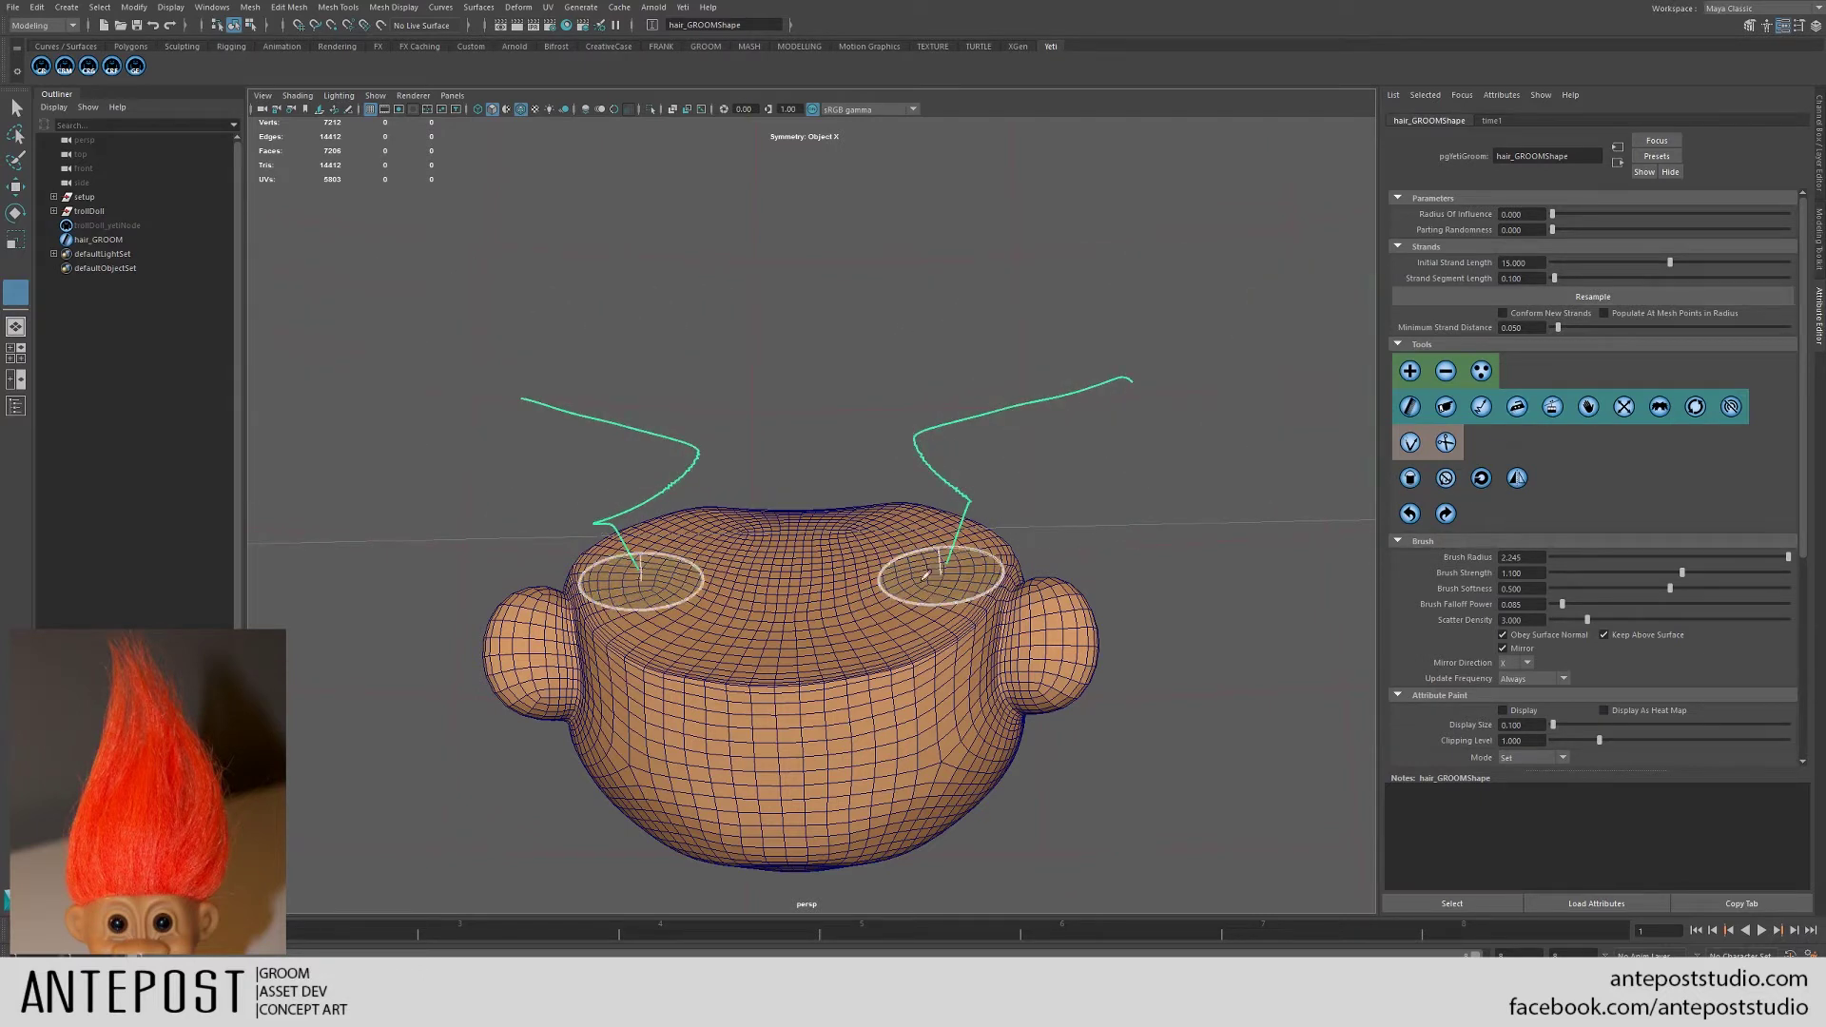
pyautogui.moveTo(938, 562)
pyautogui.mouseDown()
pyautogui.moveTo(982, 549)
pyautogui.moveTo(937, 559)
pyautogui.moveTo(973, 535)
pyautogui.moveTo(942, 524)
pyautogui.moveTo(963, 535)
pyautogui.moveTo(859, 530)
pyautogui.moveTo(1117, 490)
pyautogui.mouseUp()
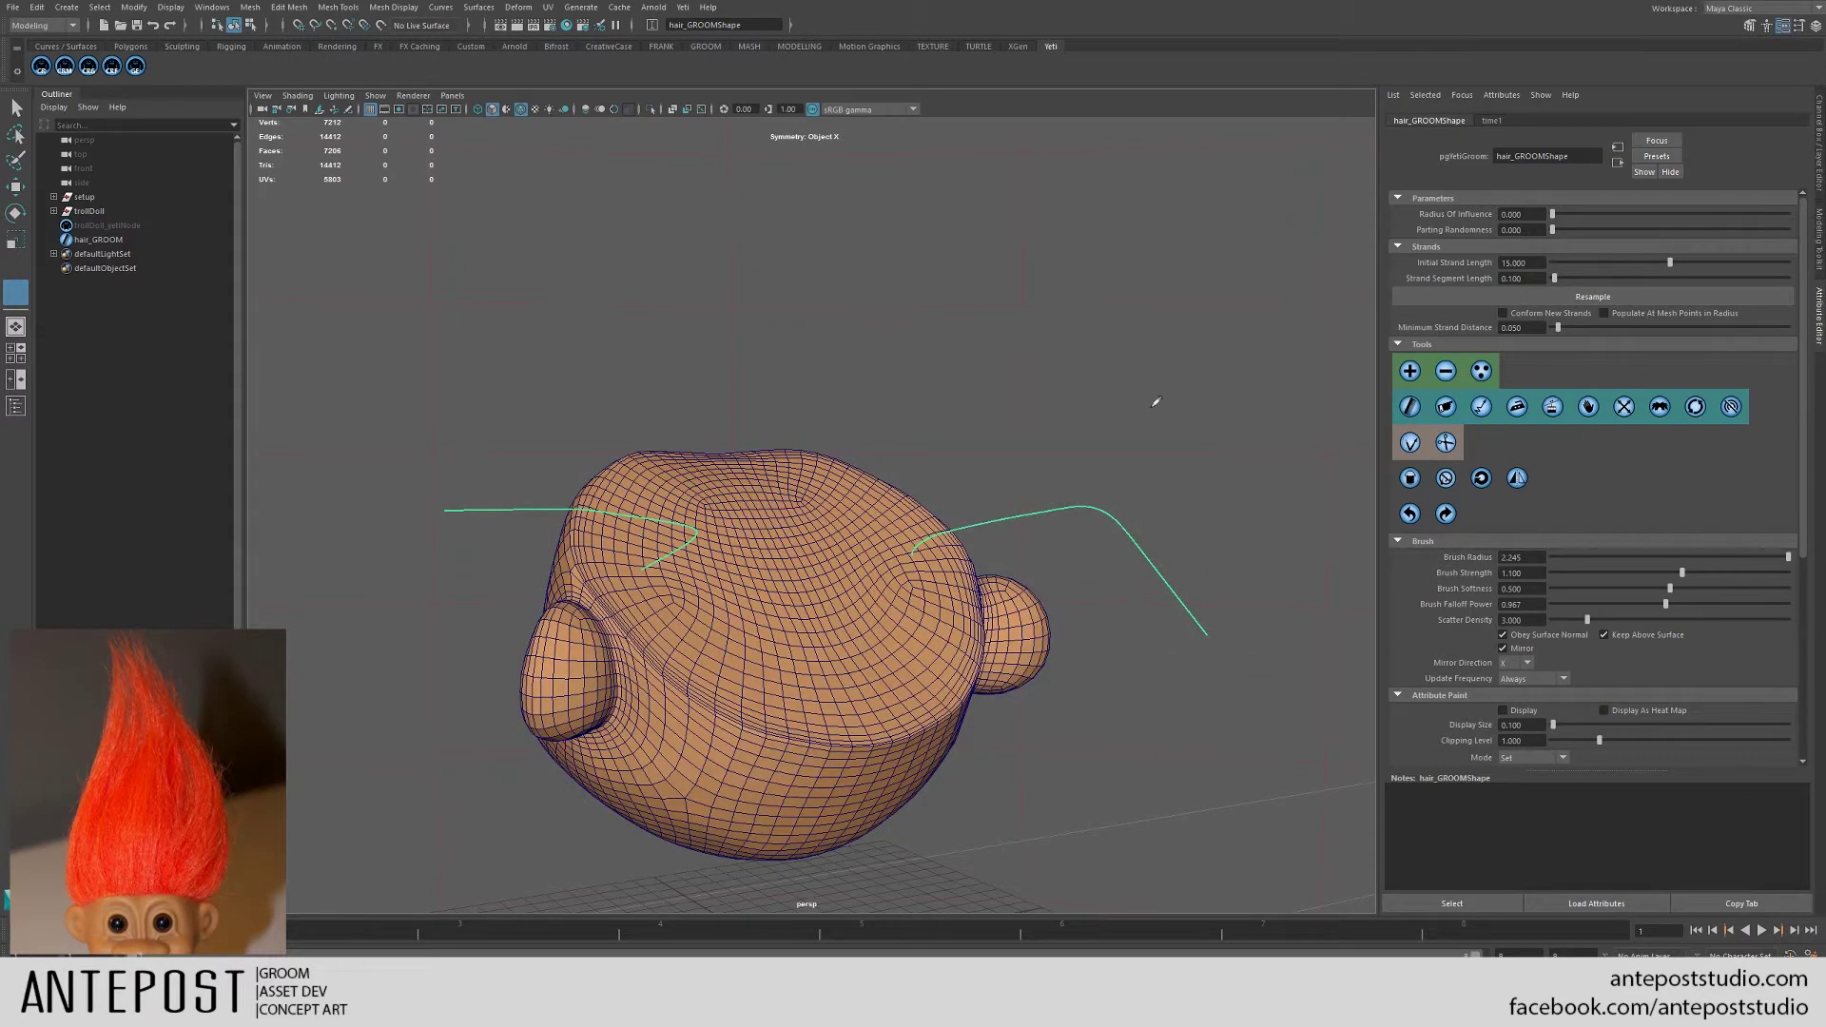
# - Remove the distorted strands and place a fresh mirrored pair of straight strands with a 0.976 brush radius
pyautogui.click(942, 559)
pyautogui.click(1412, 375)
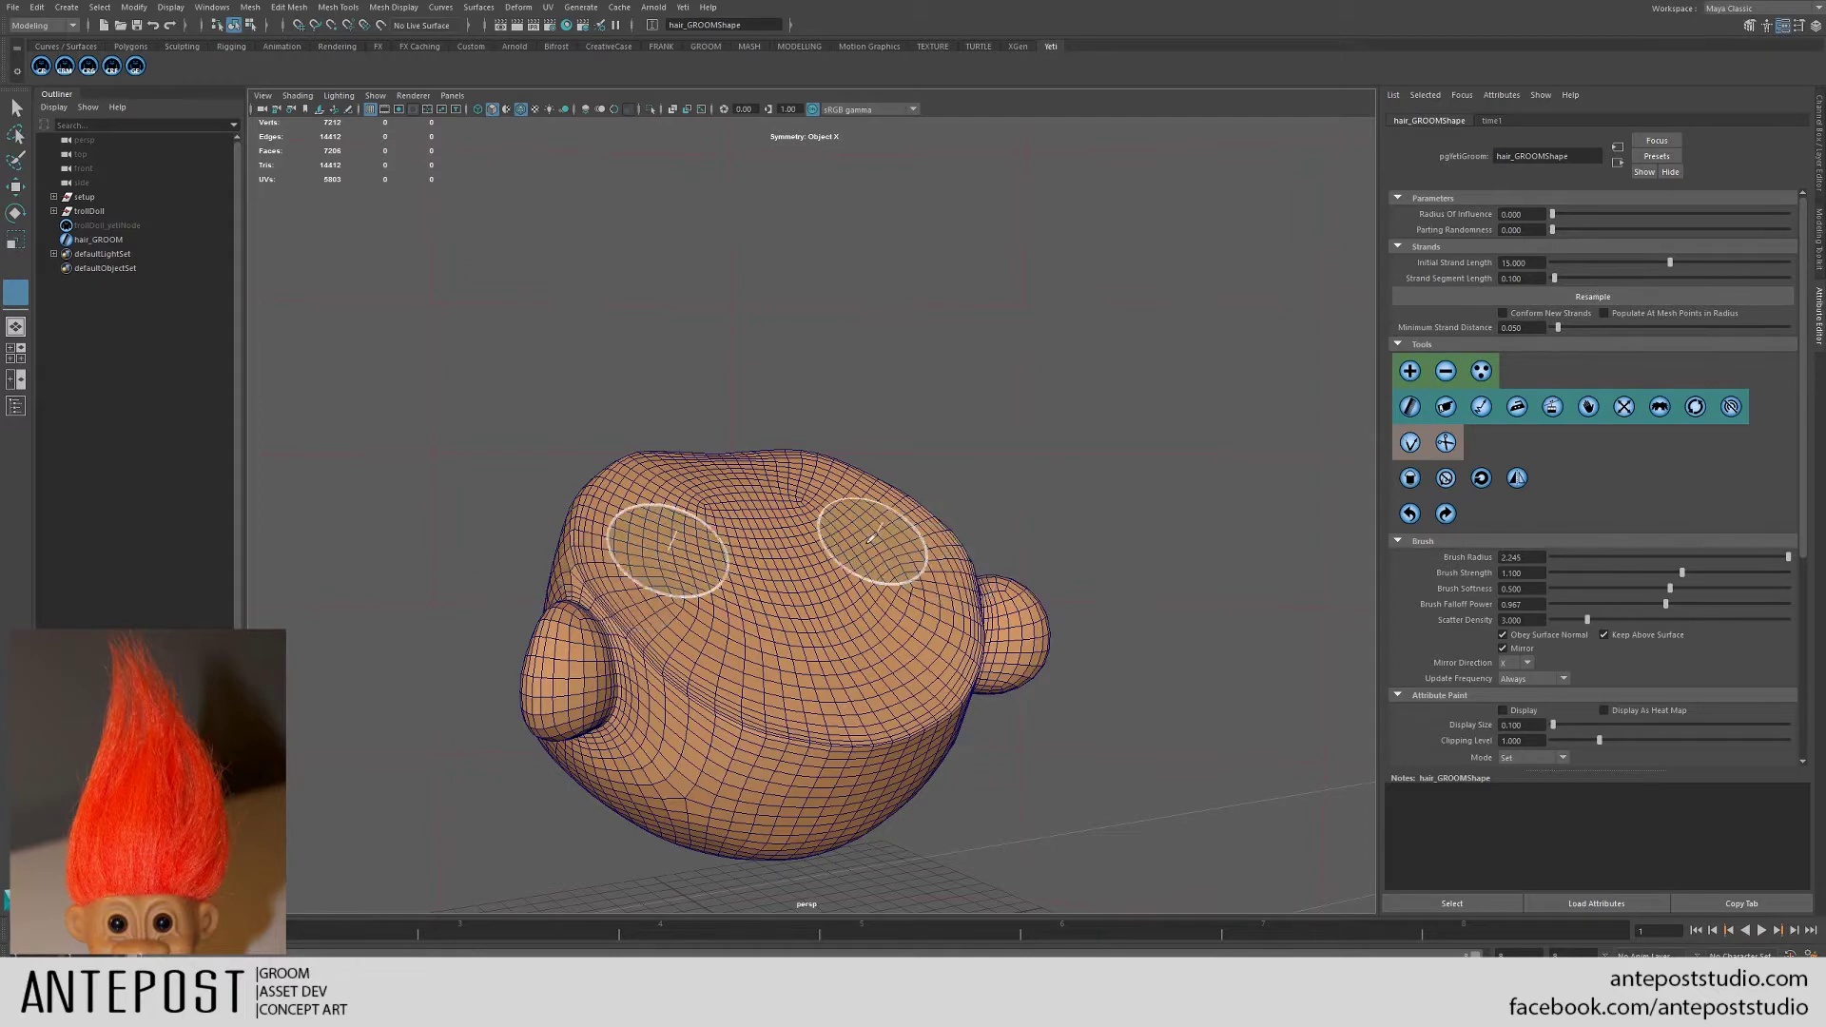
pyautogui.moveTo(894, 563); pyautogui.dragTo(884, 568)
pyautogui.click(894, 555)
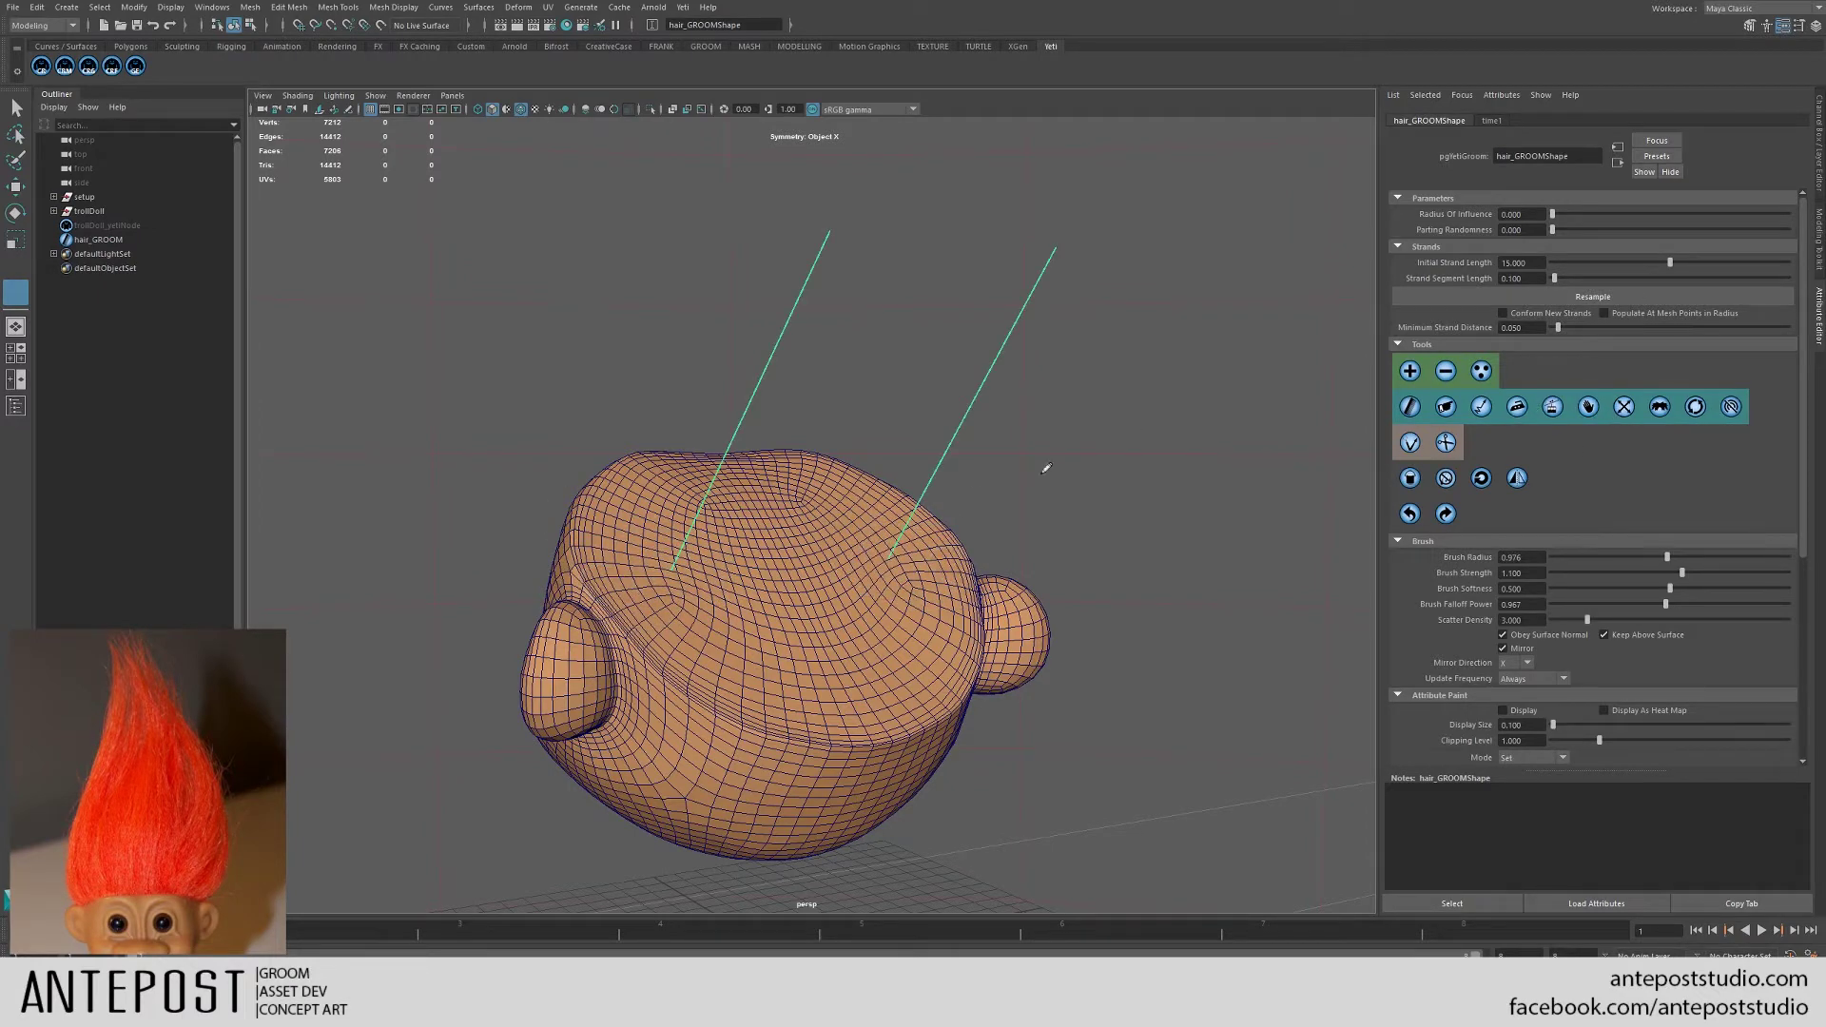
pyautogui.keyDown('alt'); pyautogui.moveTo(1046, 468); pyautogui.dragTo(1183, 508); pyautogui.keyUp('alt')
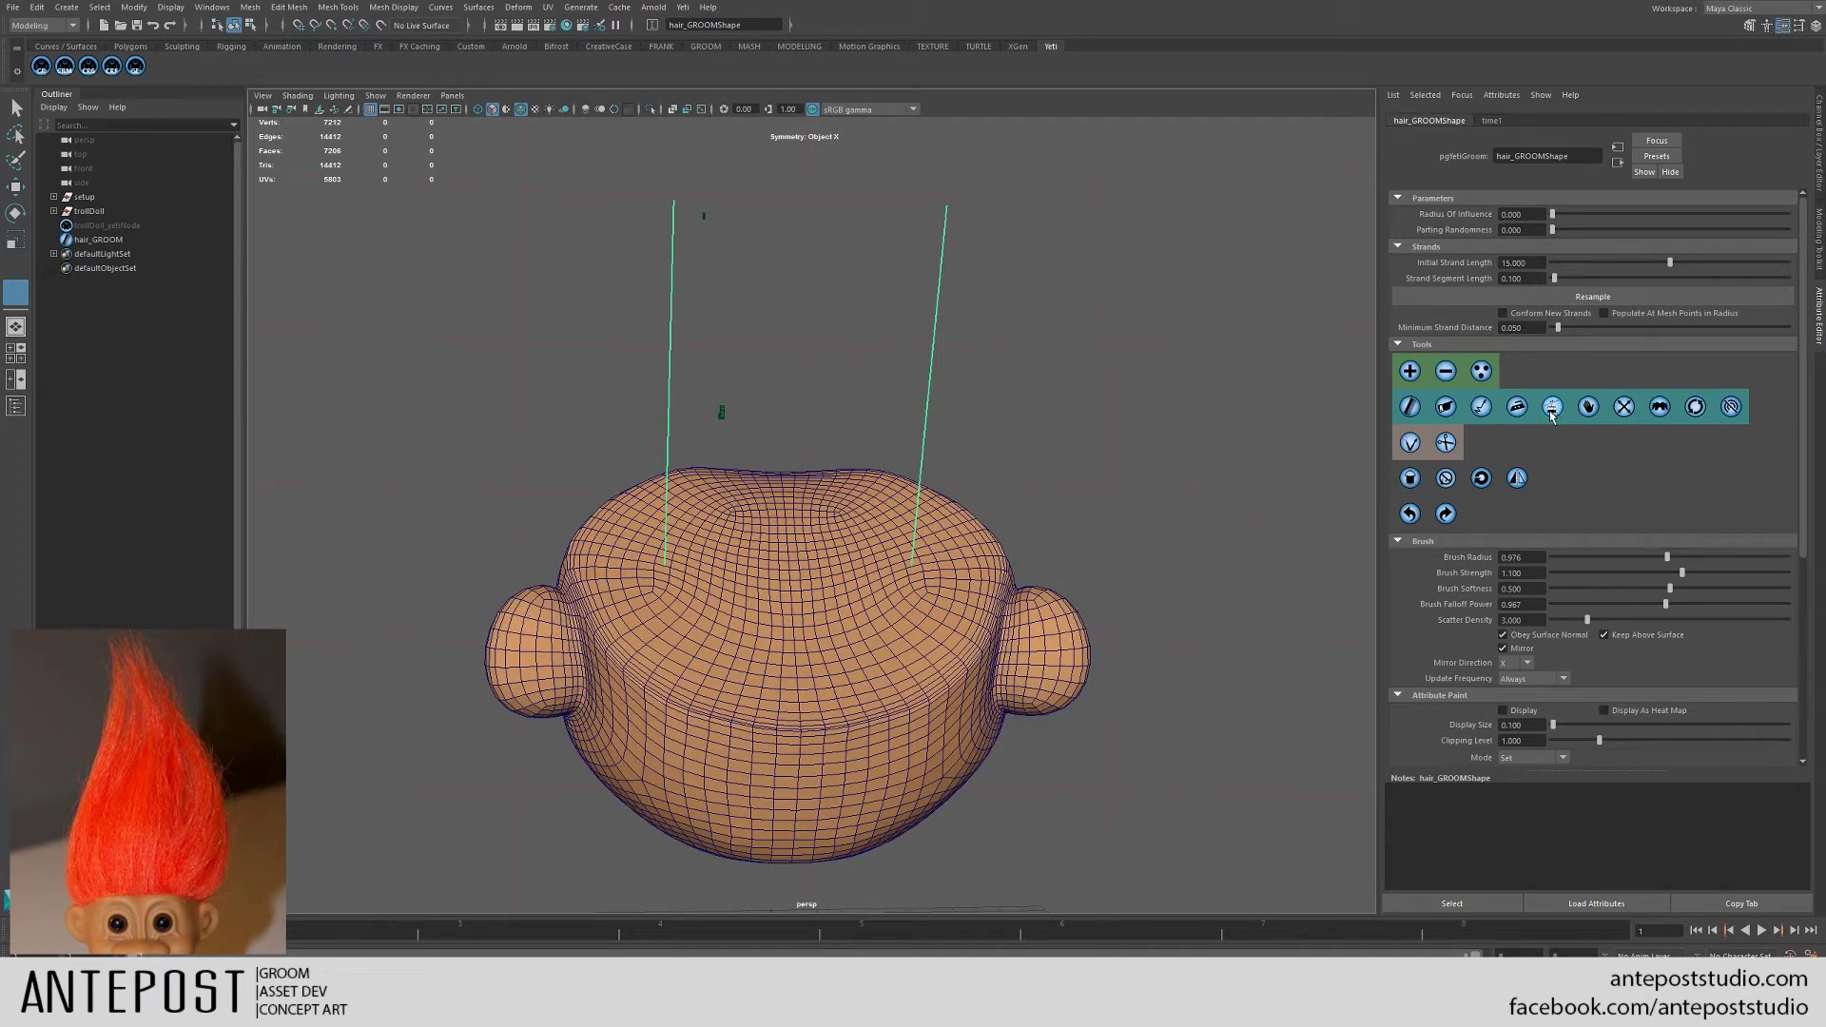
# - Enlarge the Brush Radius to 4.024, remove the mirrored strands from the scalp and switch to the Comb tool
pyautogui.press('b')
pyautogui.moveTo(844, 574); pyautogui.dragTo(925, 597)
pyautogui.moveTo(951, 514)
pyautogui.mouseDown()
pyautogui.moveTo(904, 603)
pyautogui.moveTo(938, 559)
pyautogui.moveTo(902, 653)
pyautogui.mouseUp()
pyautogui.moveTo(938, 553)
pyautogui.mouseDown()
pyautogui.moveTo(961, 577)
pyautogui.moveTo(910, 594)
pyautogui.mouseUp()
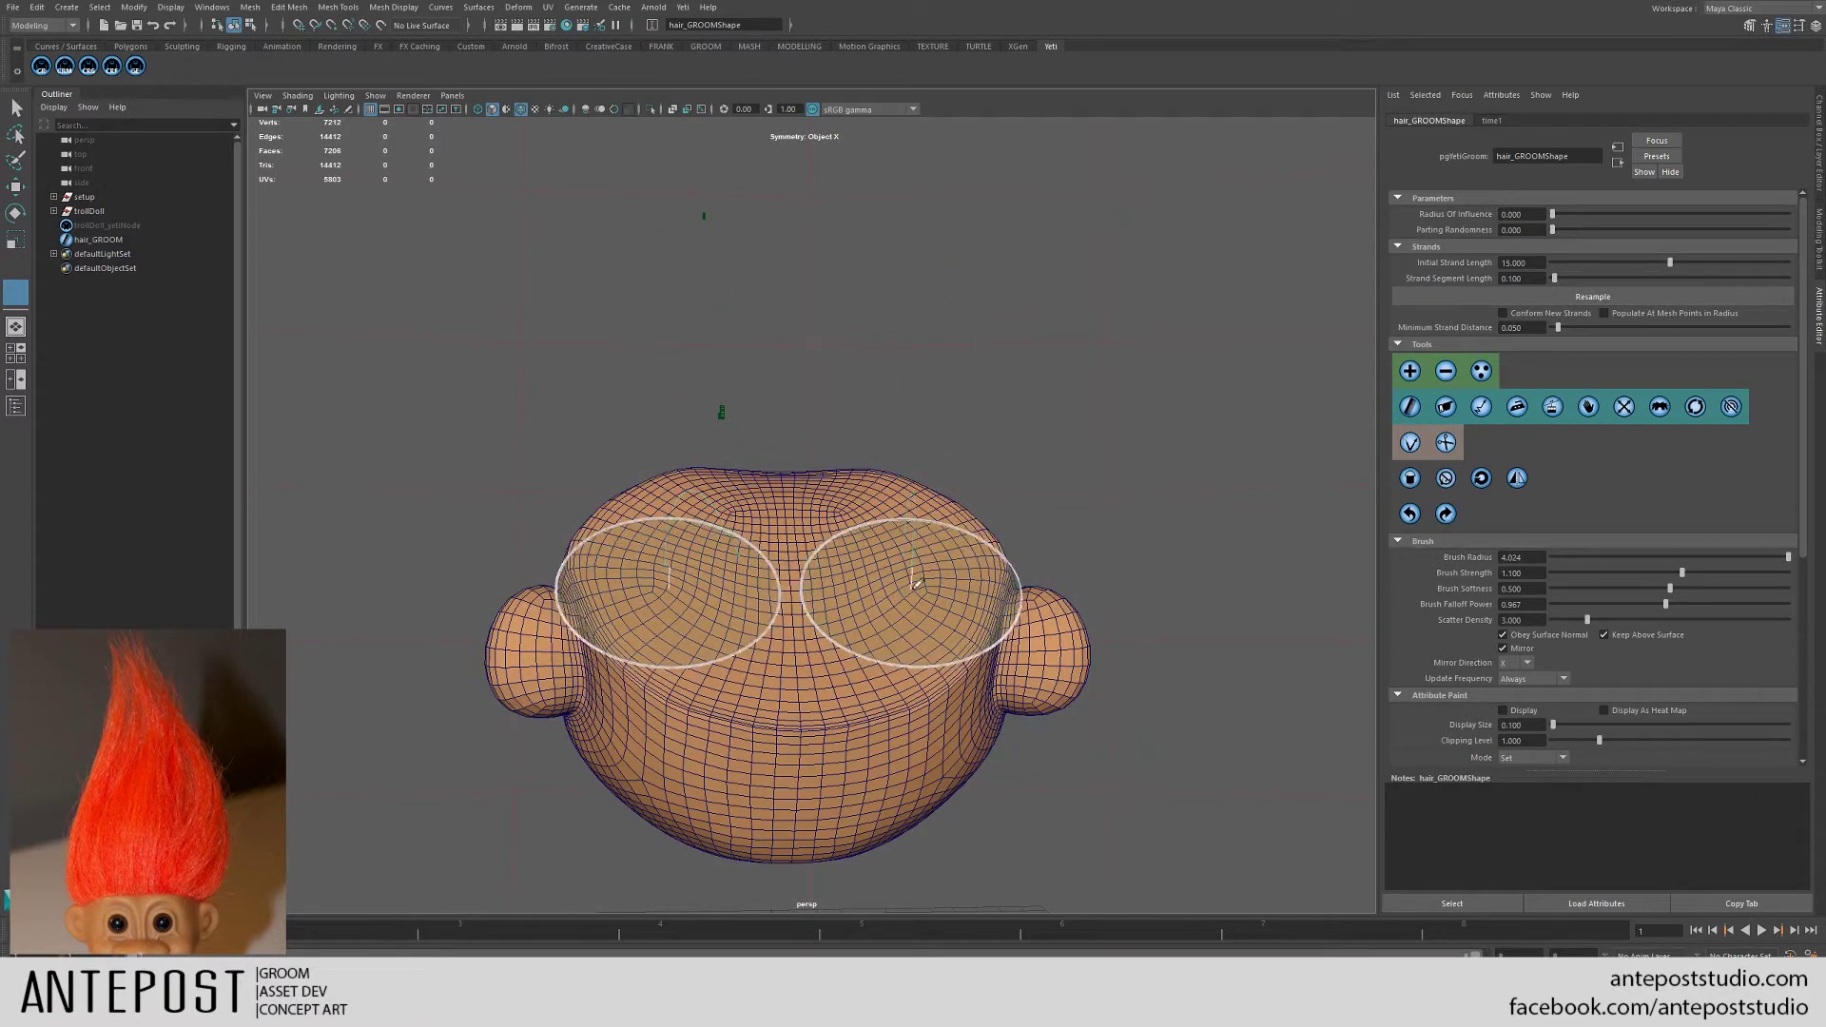
pyautogui.click(1409, 406)
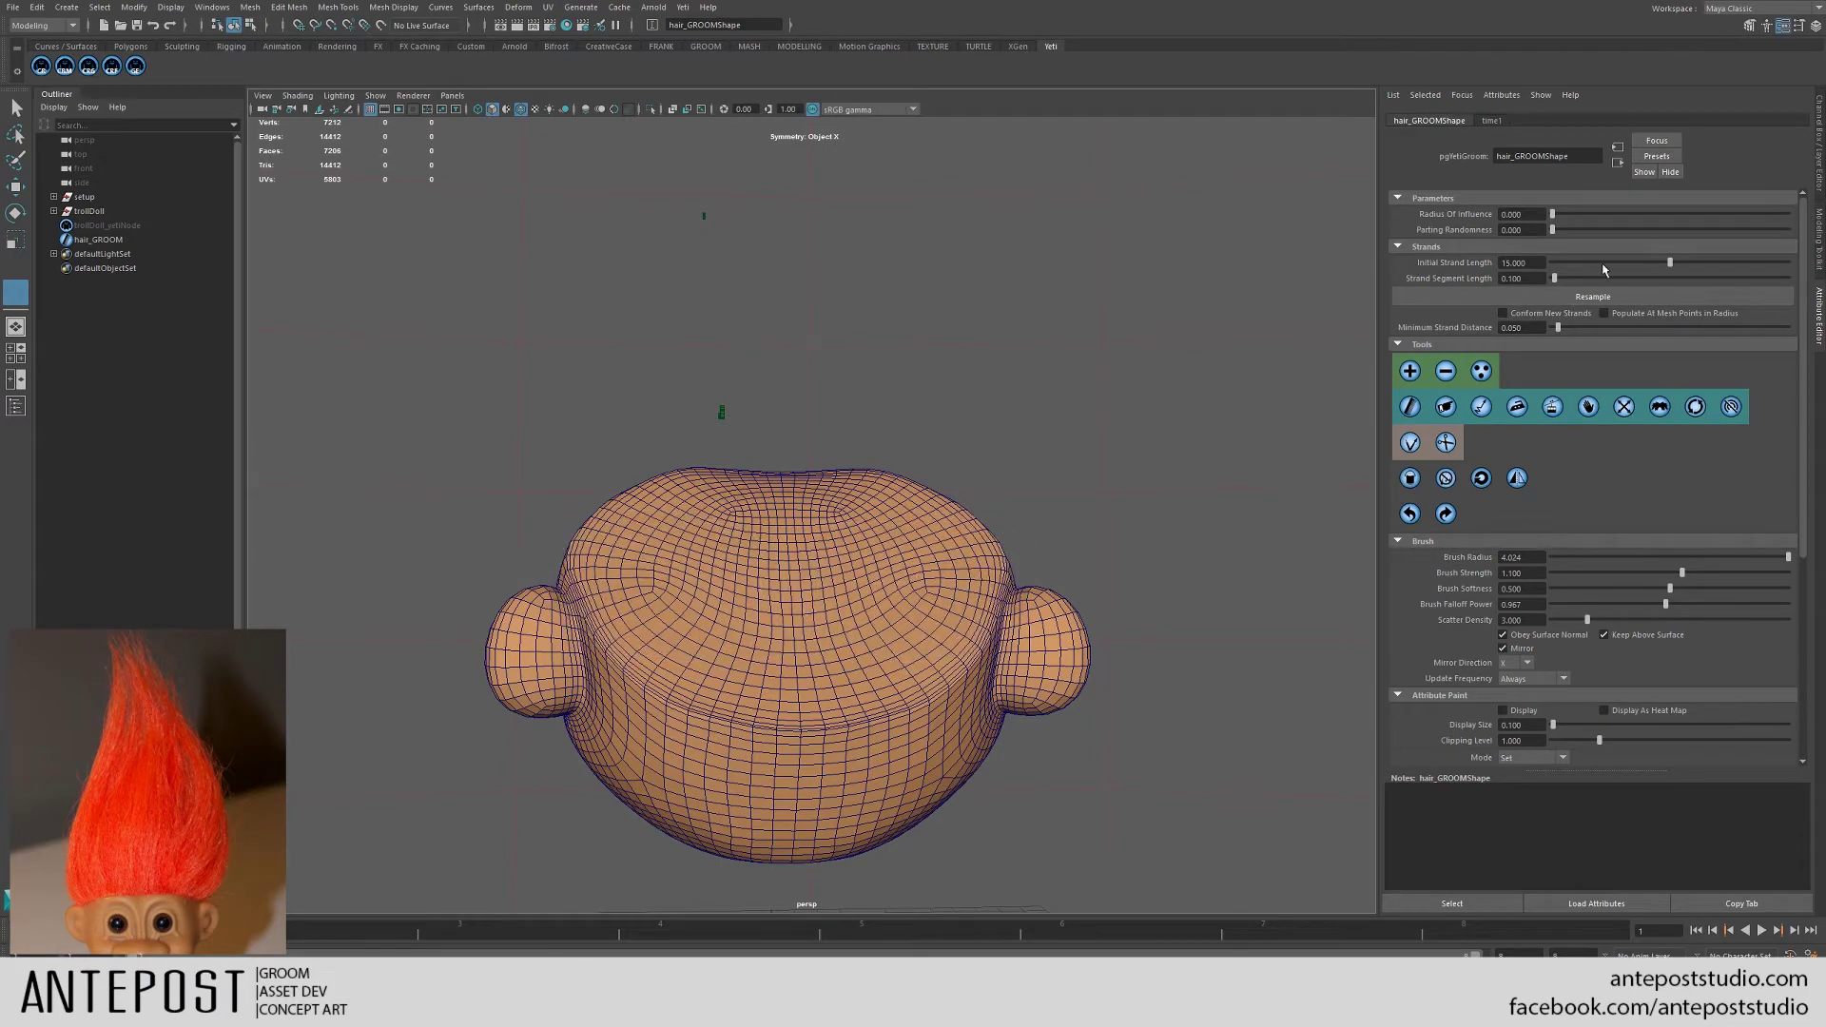
# - Set the Initial Strand Length to 2.644, shrink the Brush Radius to 0.260 and place mirrored strands on the cheeks
pyautogui.keyDown('alt'); pyautogui.moveTo(821, 542); pyautogui.dragTo(747, 534); pyautogui.keyUp('alt')
pyautogui.moveTo(897, 543); pyautogui.dragTo(816, 553)
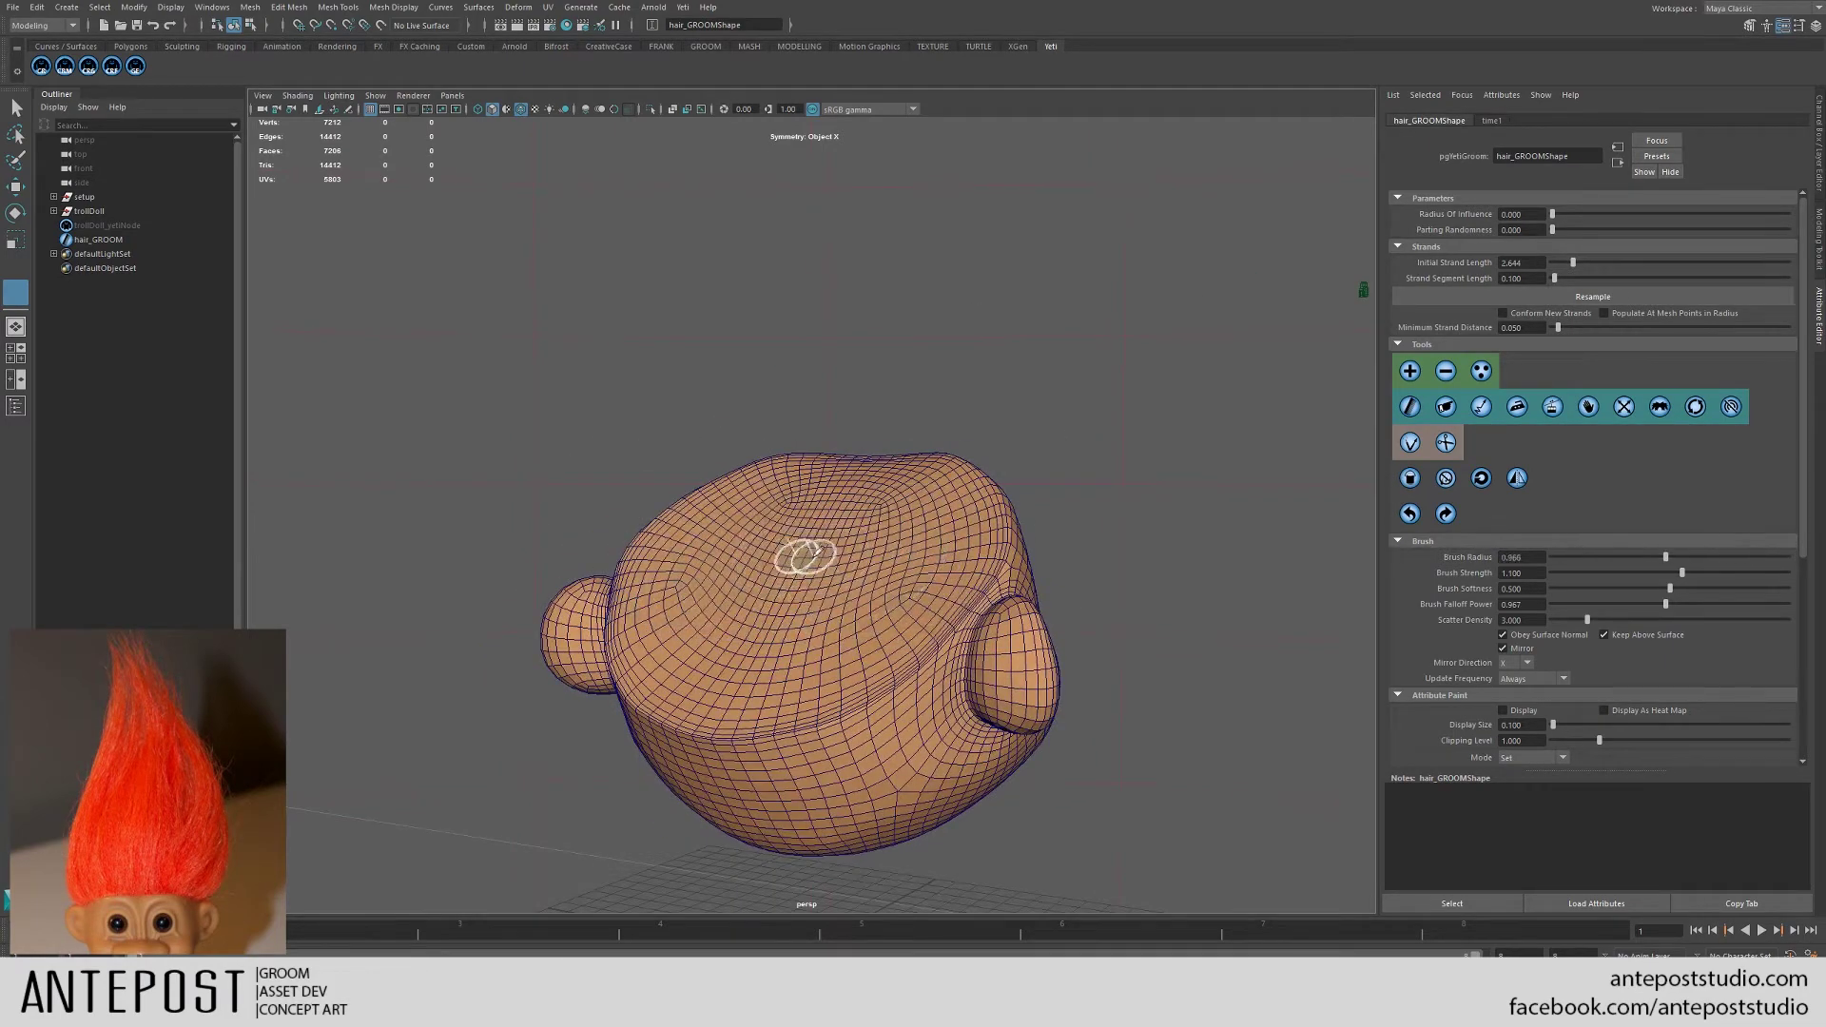
pyautogui.keyDown('alt'); pyautogui.moveTo(908, 668); pyautogui.dragTo(925, 627); pyautogui.keyUp('alt')
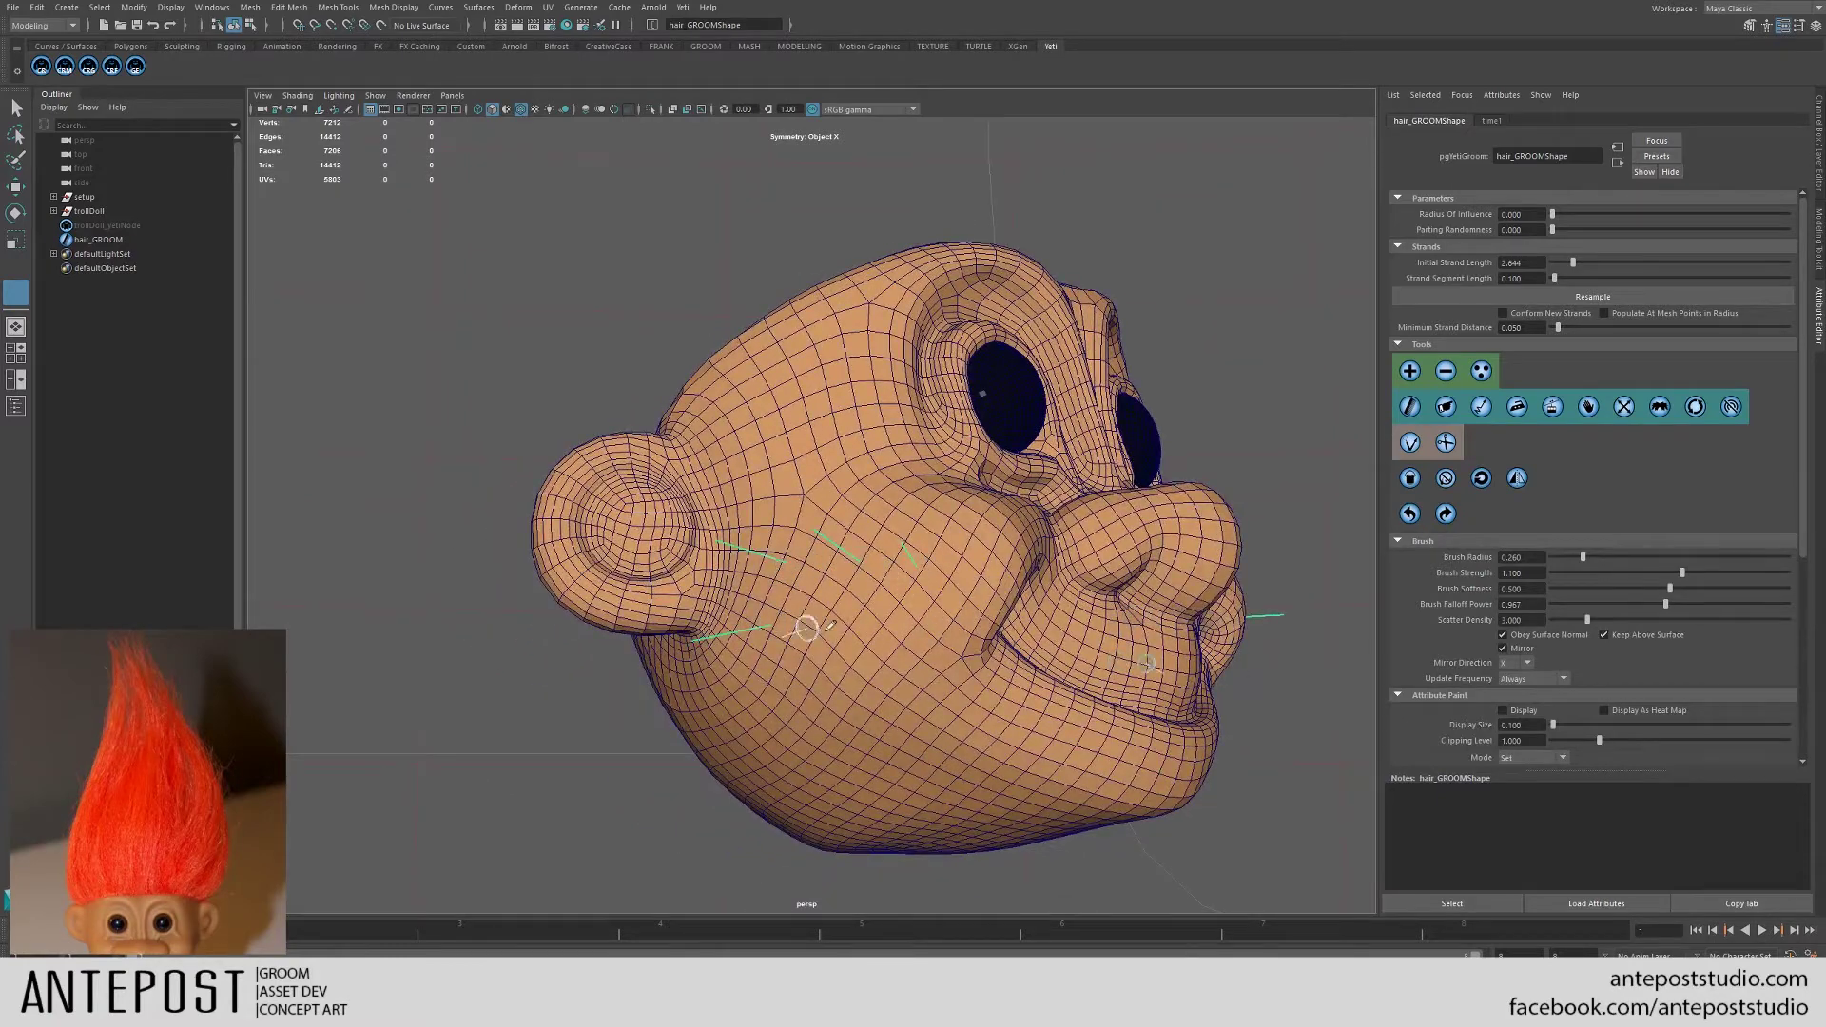
# - Comb the mirrored cheek strands downward using the Comb tool with a 3.552 Brush Radius
pyautogui.click(1410, 406)
pyautogui.moveTo(897, 603); pyautogui.dragTo(990, 603)
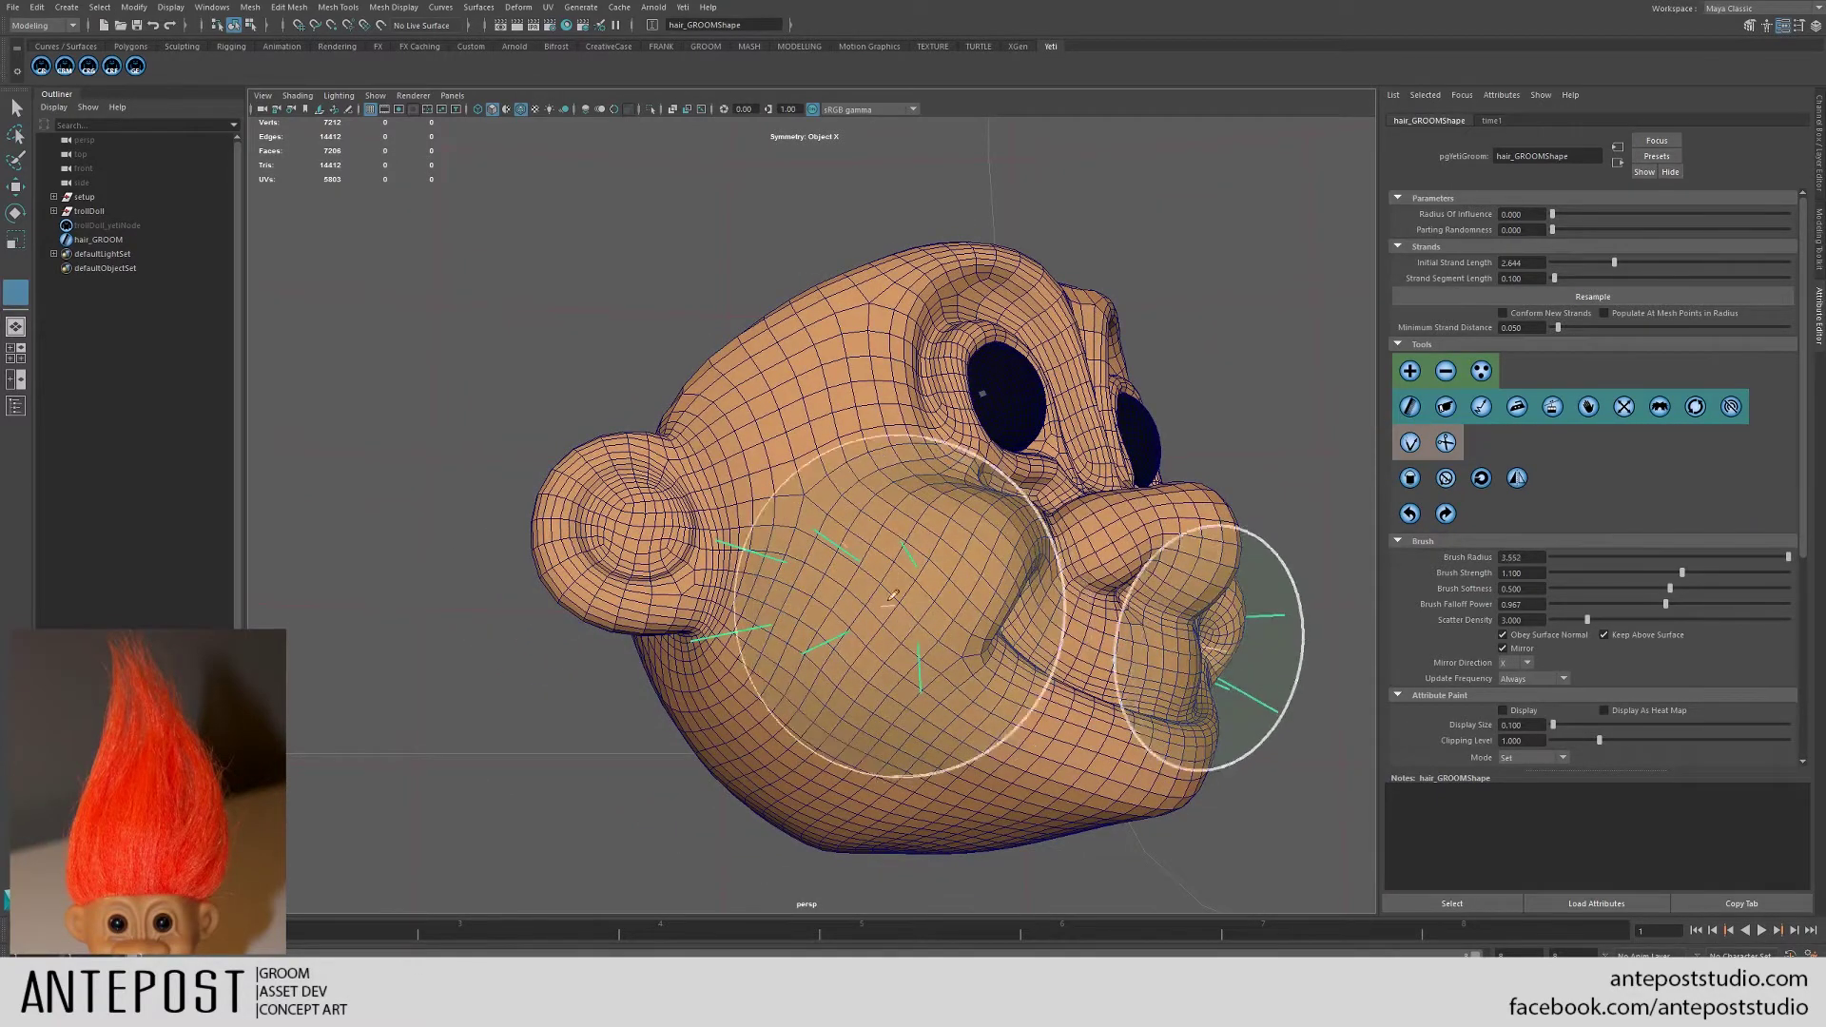
pyautogui.moveTo(892, 562)
pyautogui.mouseDown()
pyautogui.moveTo(880, 627)
pyautogui.moveTo(828, 658)
pyautogui.moveTo(752, 502)
pyautogui.moveTo(591, 551)
pyautogui.mouseUp()
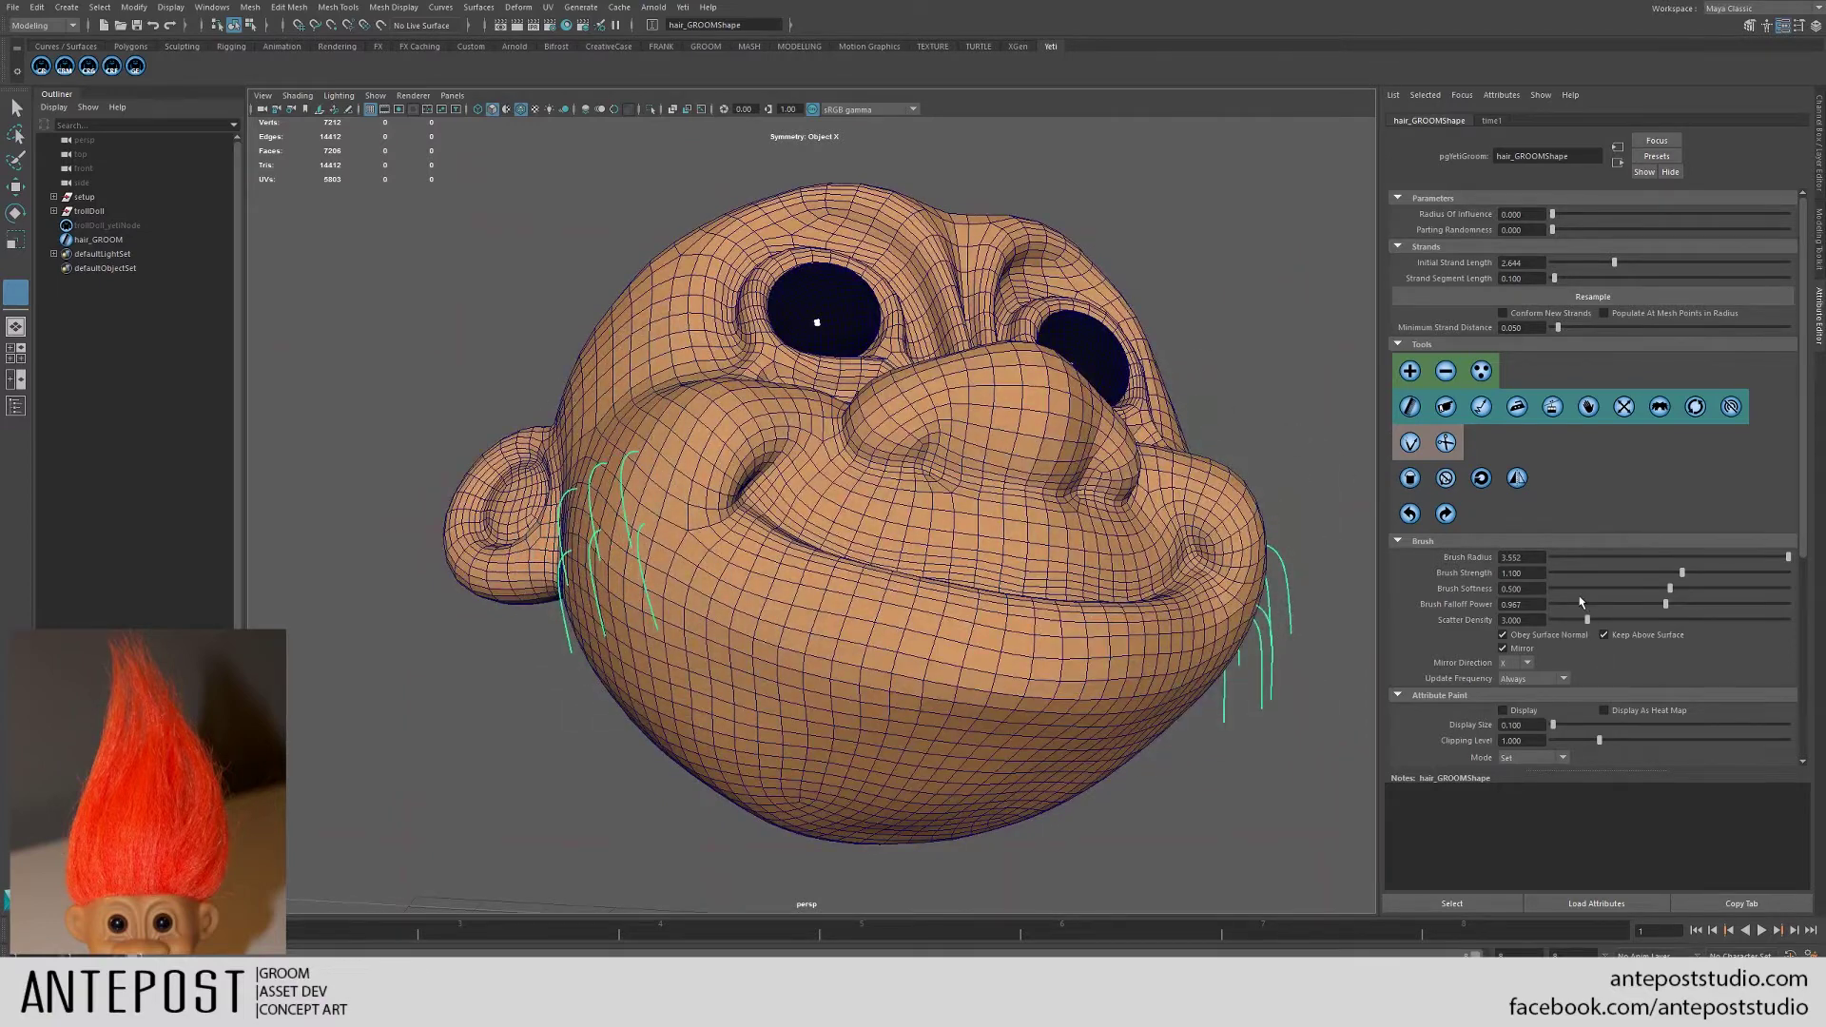
# - Set the Brush Falloff Power to 0.000 and comb the cheek strands from their roots along the jaw
pyautogui.moveTo(623, 498); pyautogui.dragTo(590, 543)
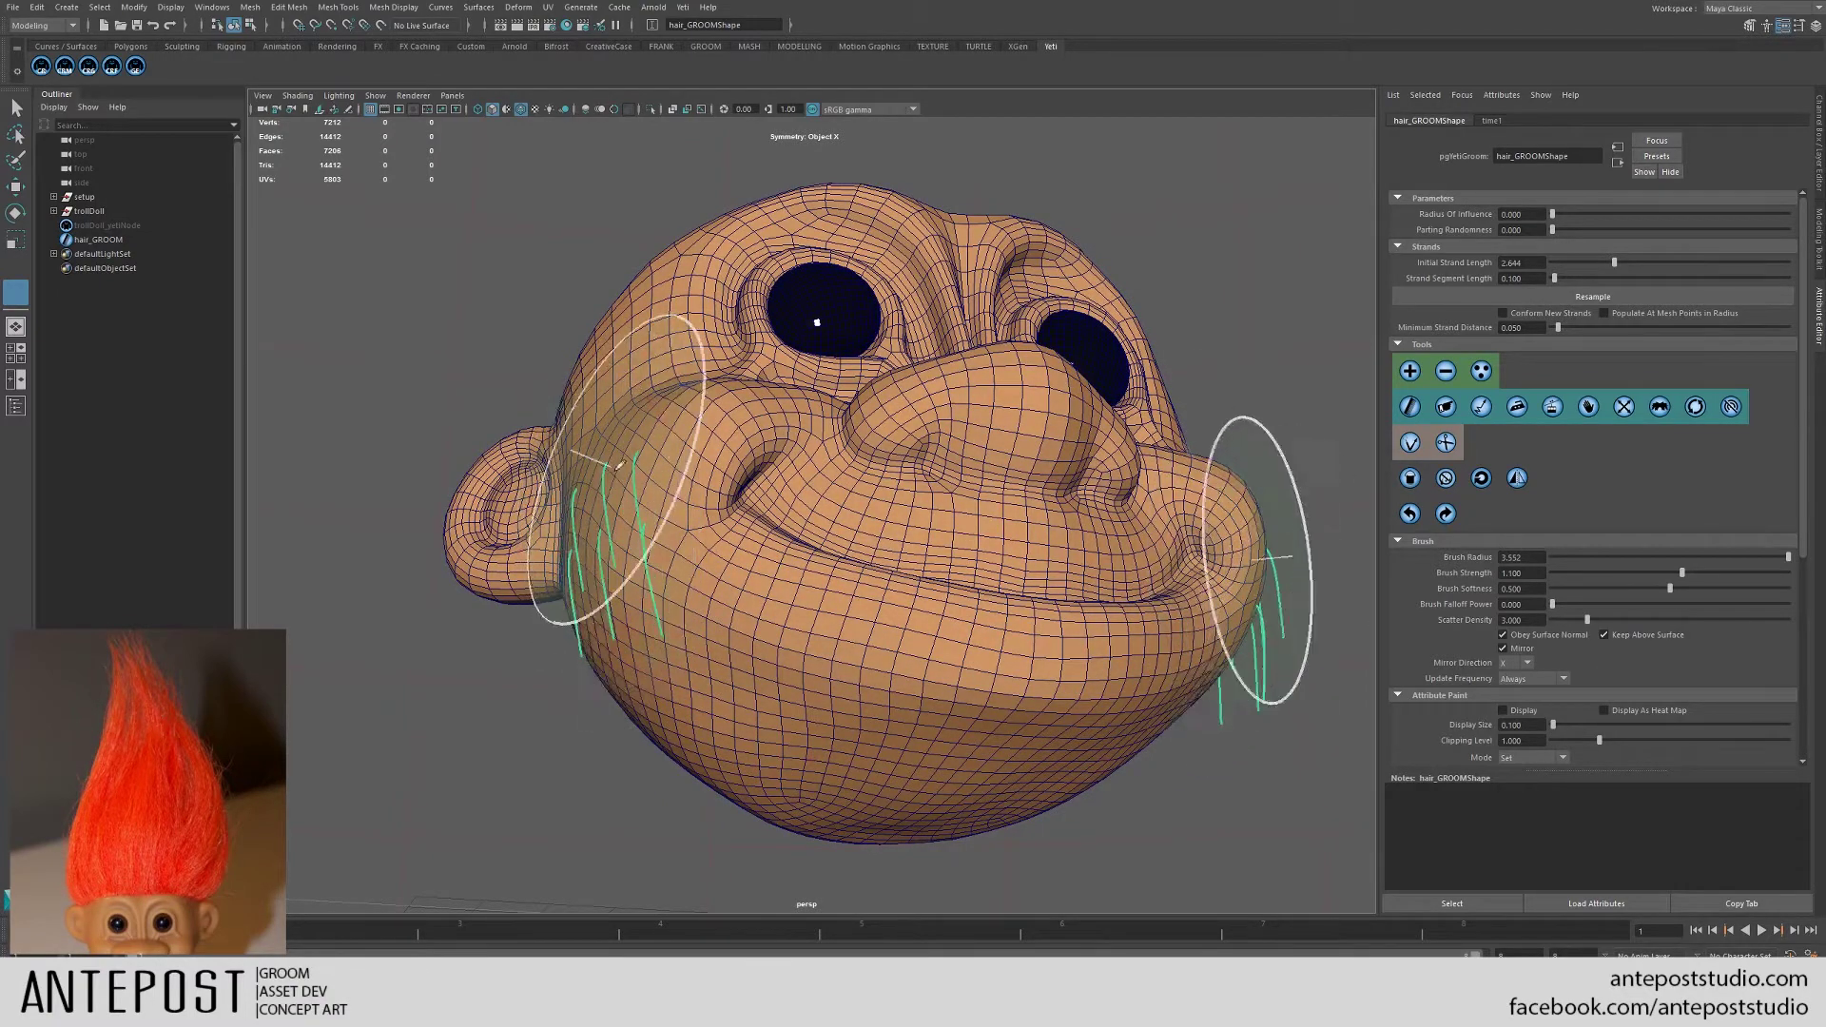
pyautogui.moveTo(628, 458)
pyautogui.mouseDown()
pyautogui.moveTo(586, 575)
pyautogui.moveTo(673, 650)
pyautogui.mouseUp()
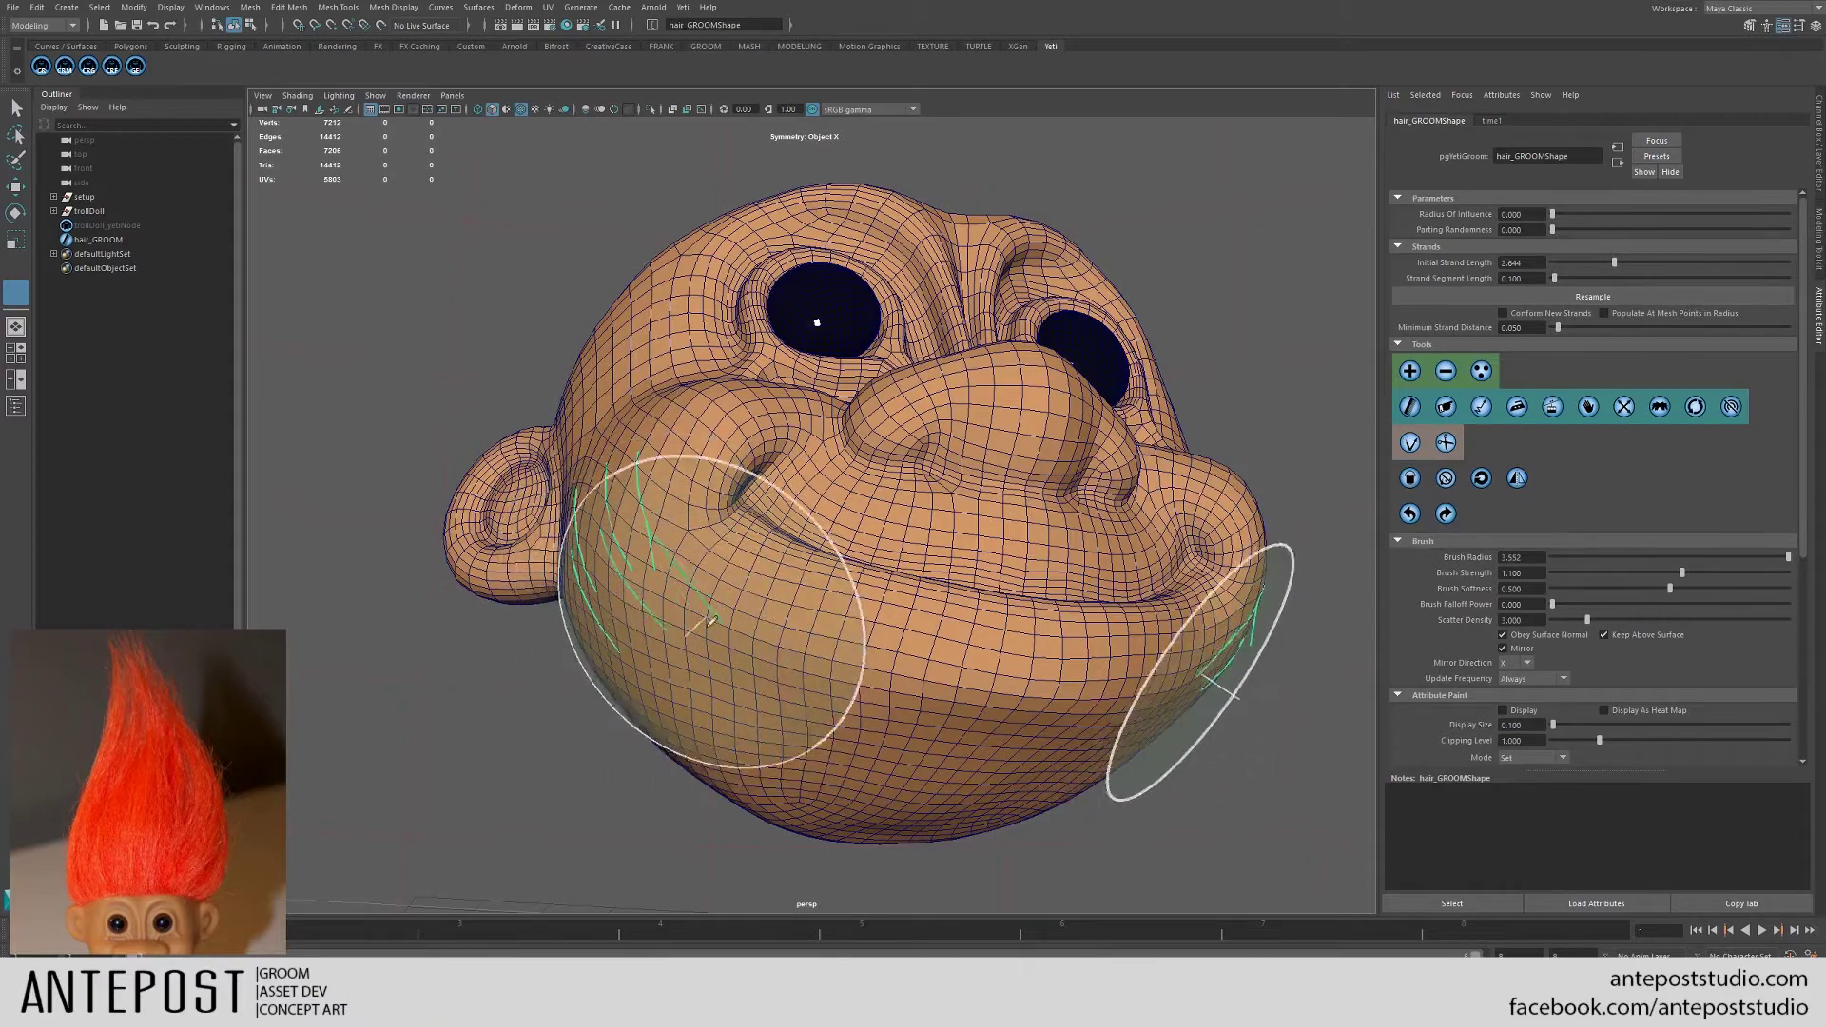
pyautogui.keyDown('alt'); pyautogui.moveTo(714, 590); pyautogui.dragTo(892, 543); pyautogui.keyUp('alt')
pyautogui.scroll(8, 891, 542)
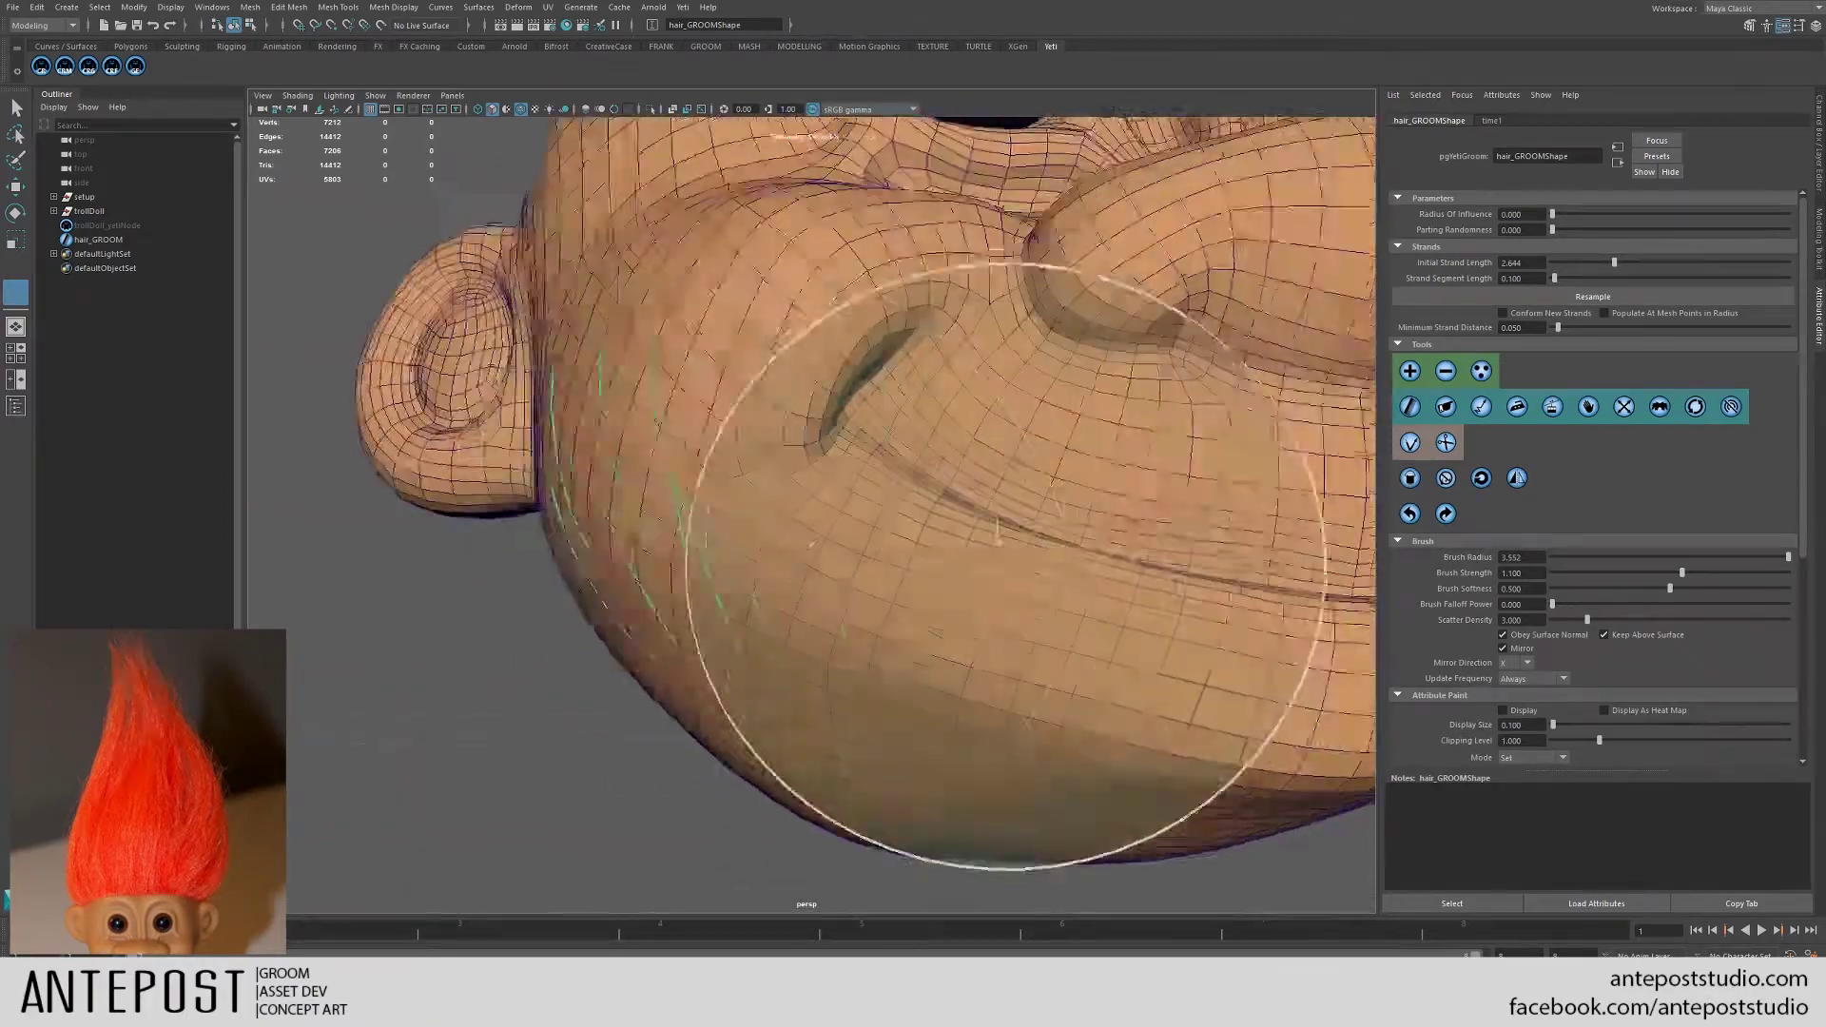
pyautogui.scroll(-6, 1006, 566)
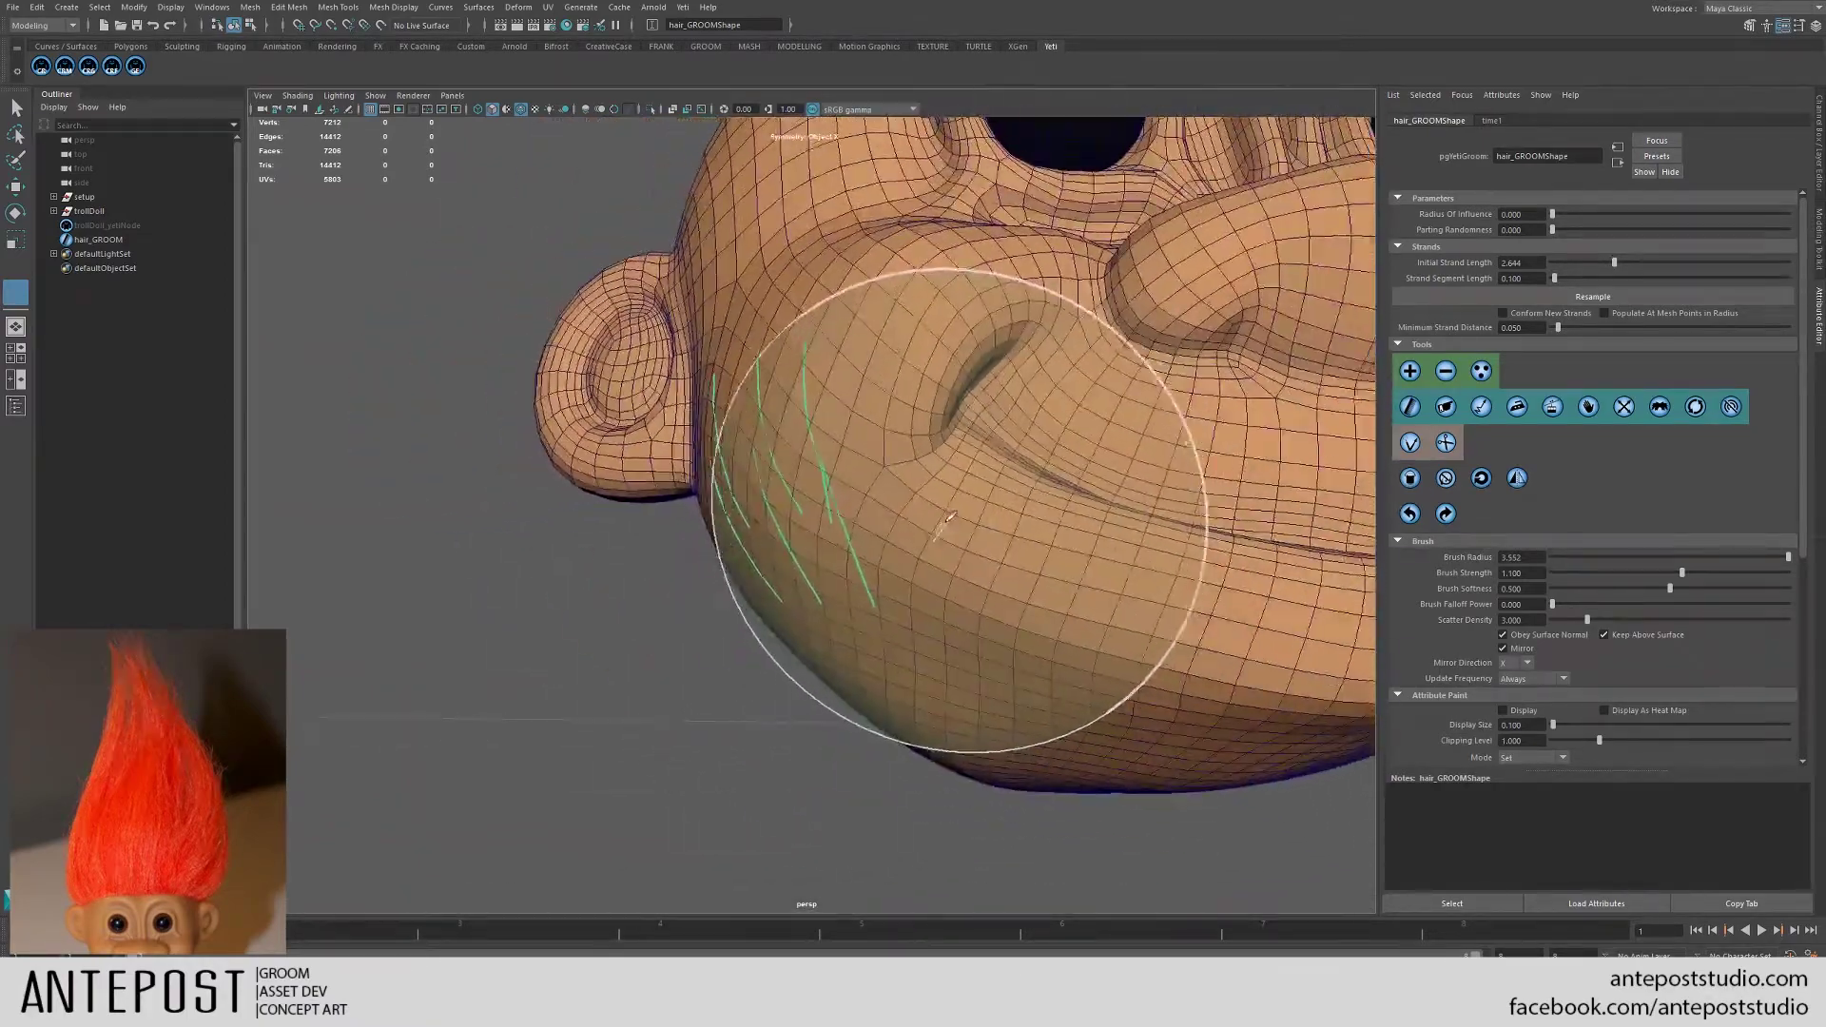
pyautogui.moveTo(856, 600)
pyautogui.keyDown('alt'); pyautogui.mouseDown()
pyautogui.moveTo(603, 448)
pyautogui.moveTo(771, 447)
pyautogui.mouseUp(); pyautogui.keyUp('alt')
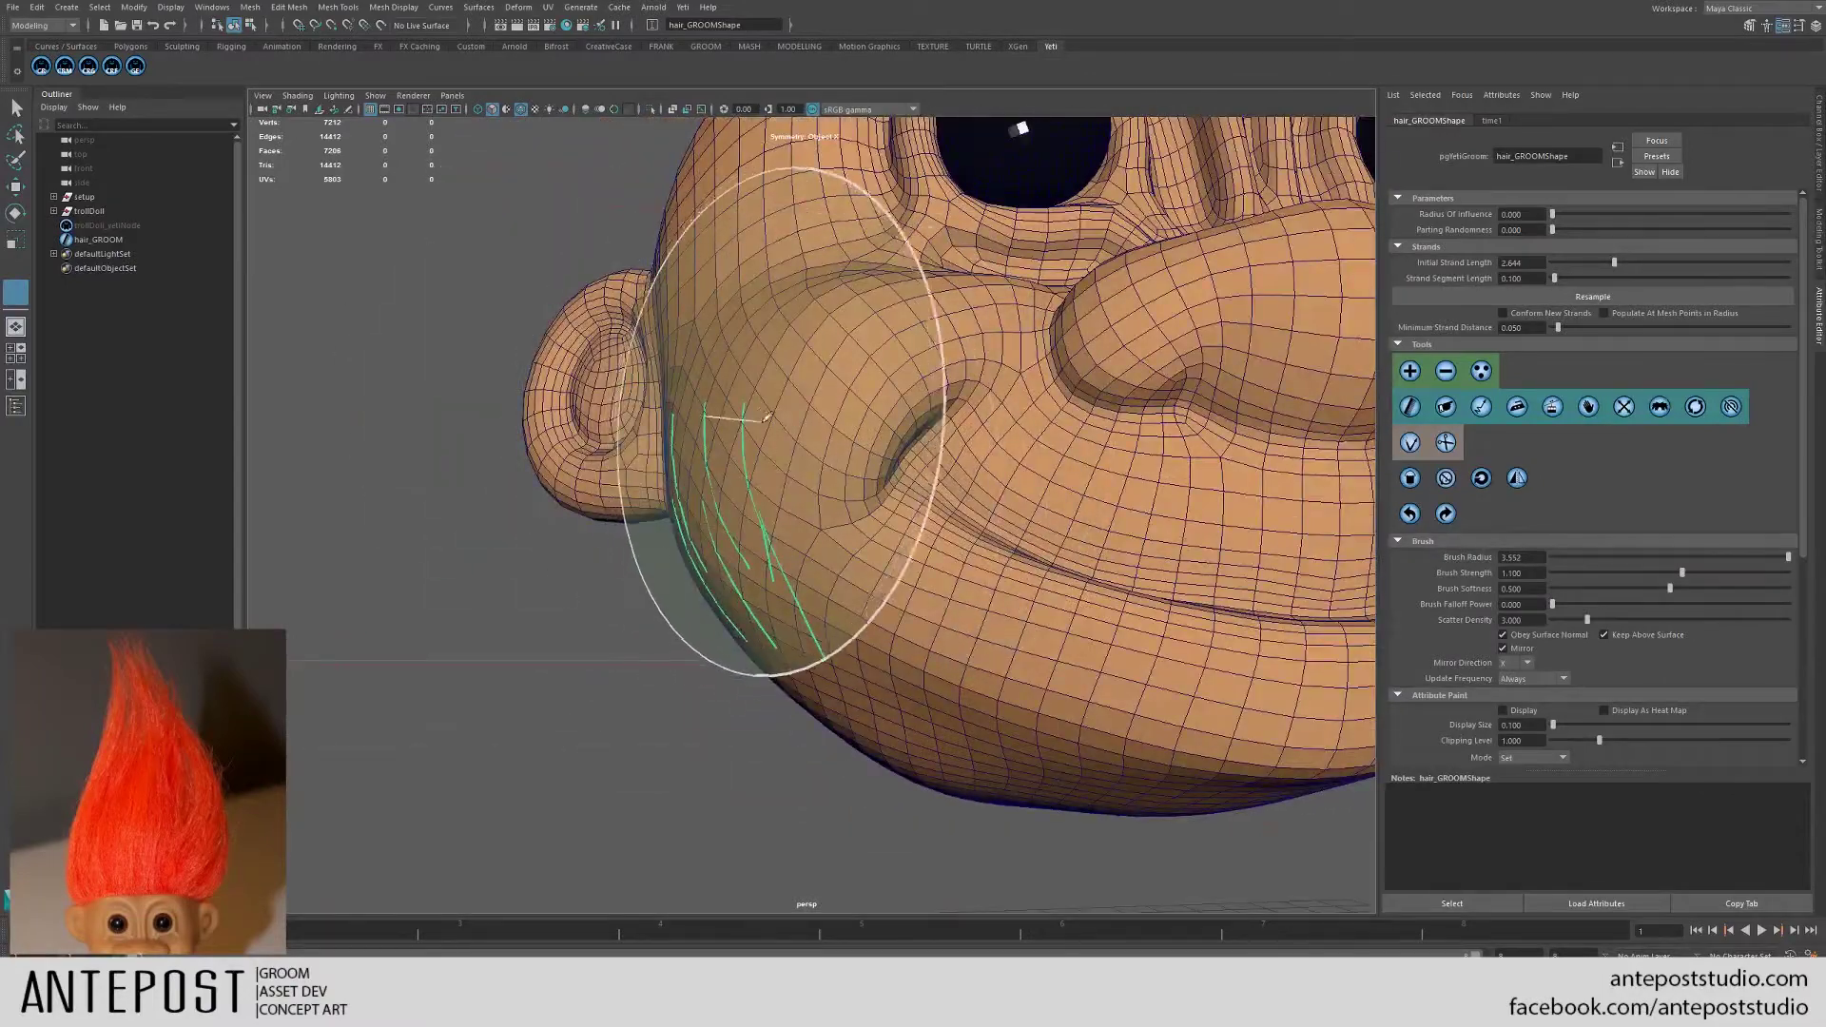
pyautogui.moveTo(790, 566)
pyautogui.keyDown('alt'); pyautogui.mouseDown()
pyautogui.moveTo(828, 533)
pyautogui.moveTo(856, 561)
pyautogui.mouseUp(); pyautogui.keyUp('alt')
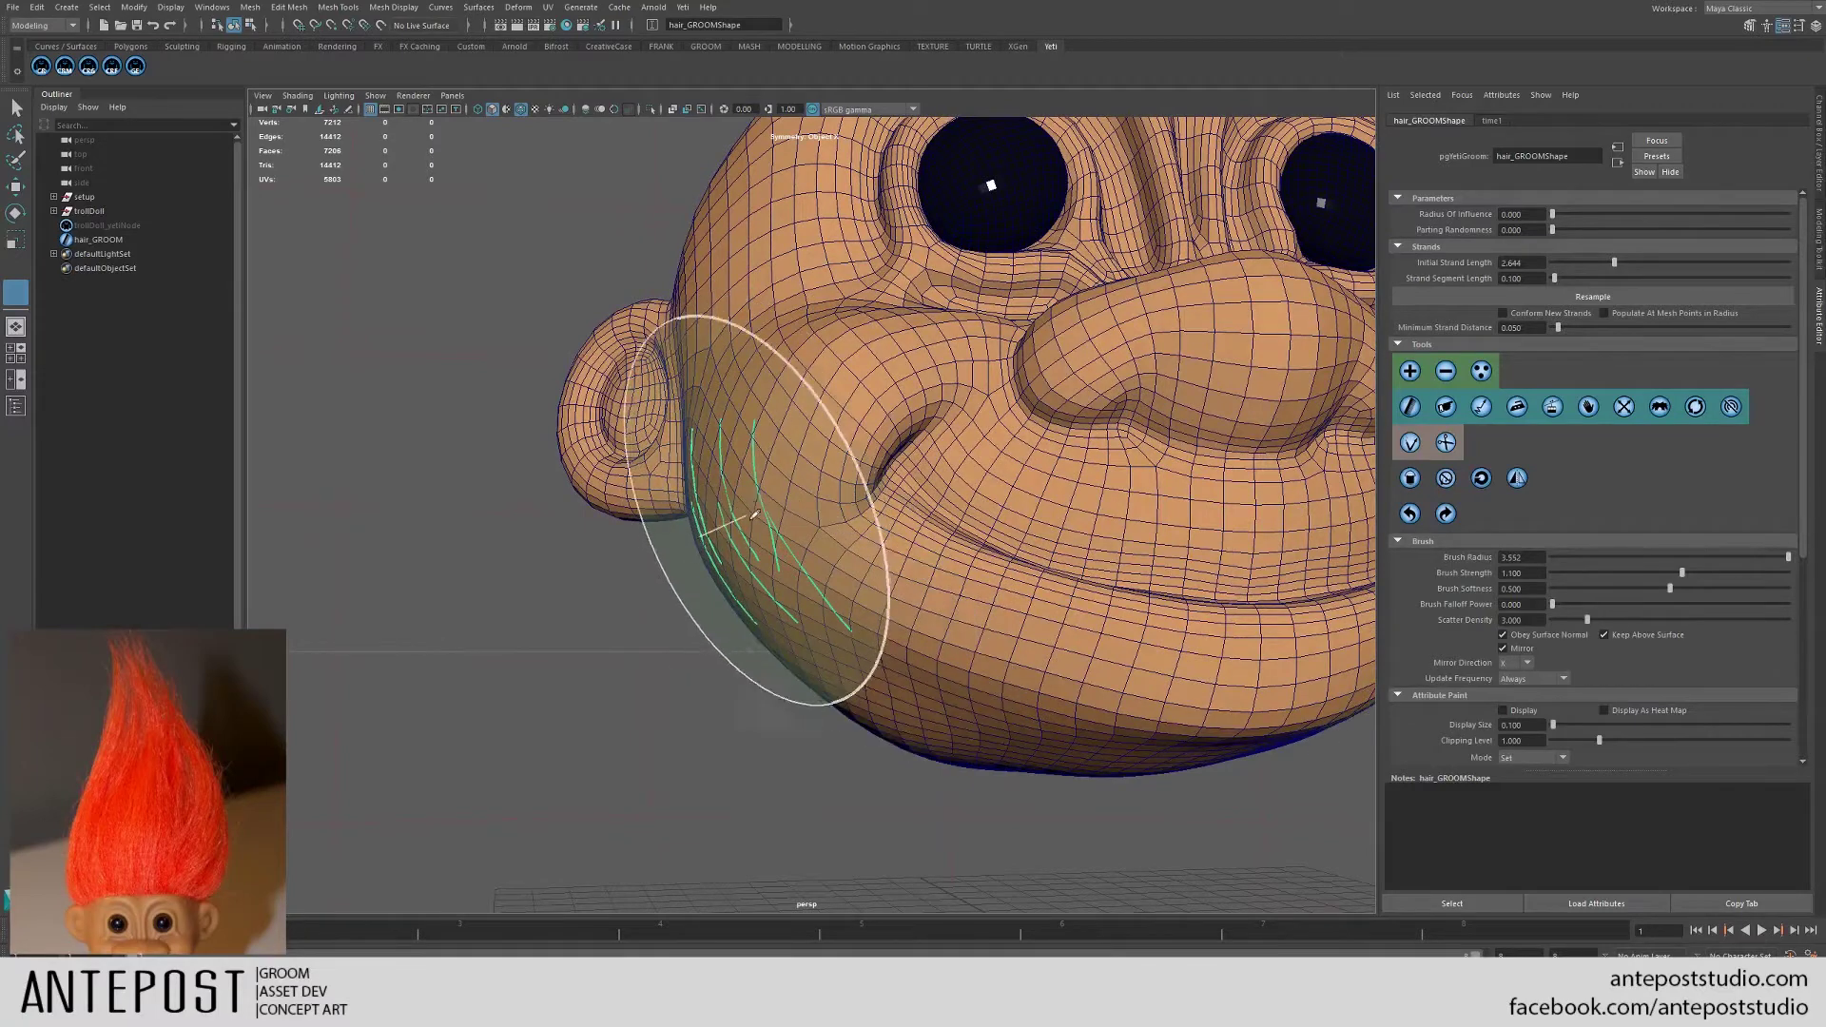
# - Try raising the cheek strands off the surface at Brush Falloff Power 0.243 and 0.000, undoing each attempt
pyautogui.click(1556, 412)
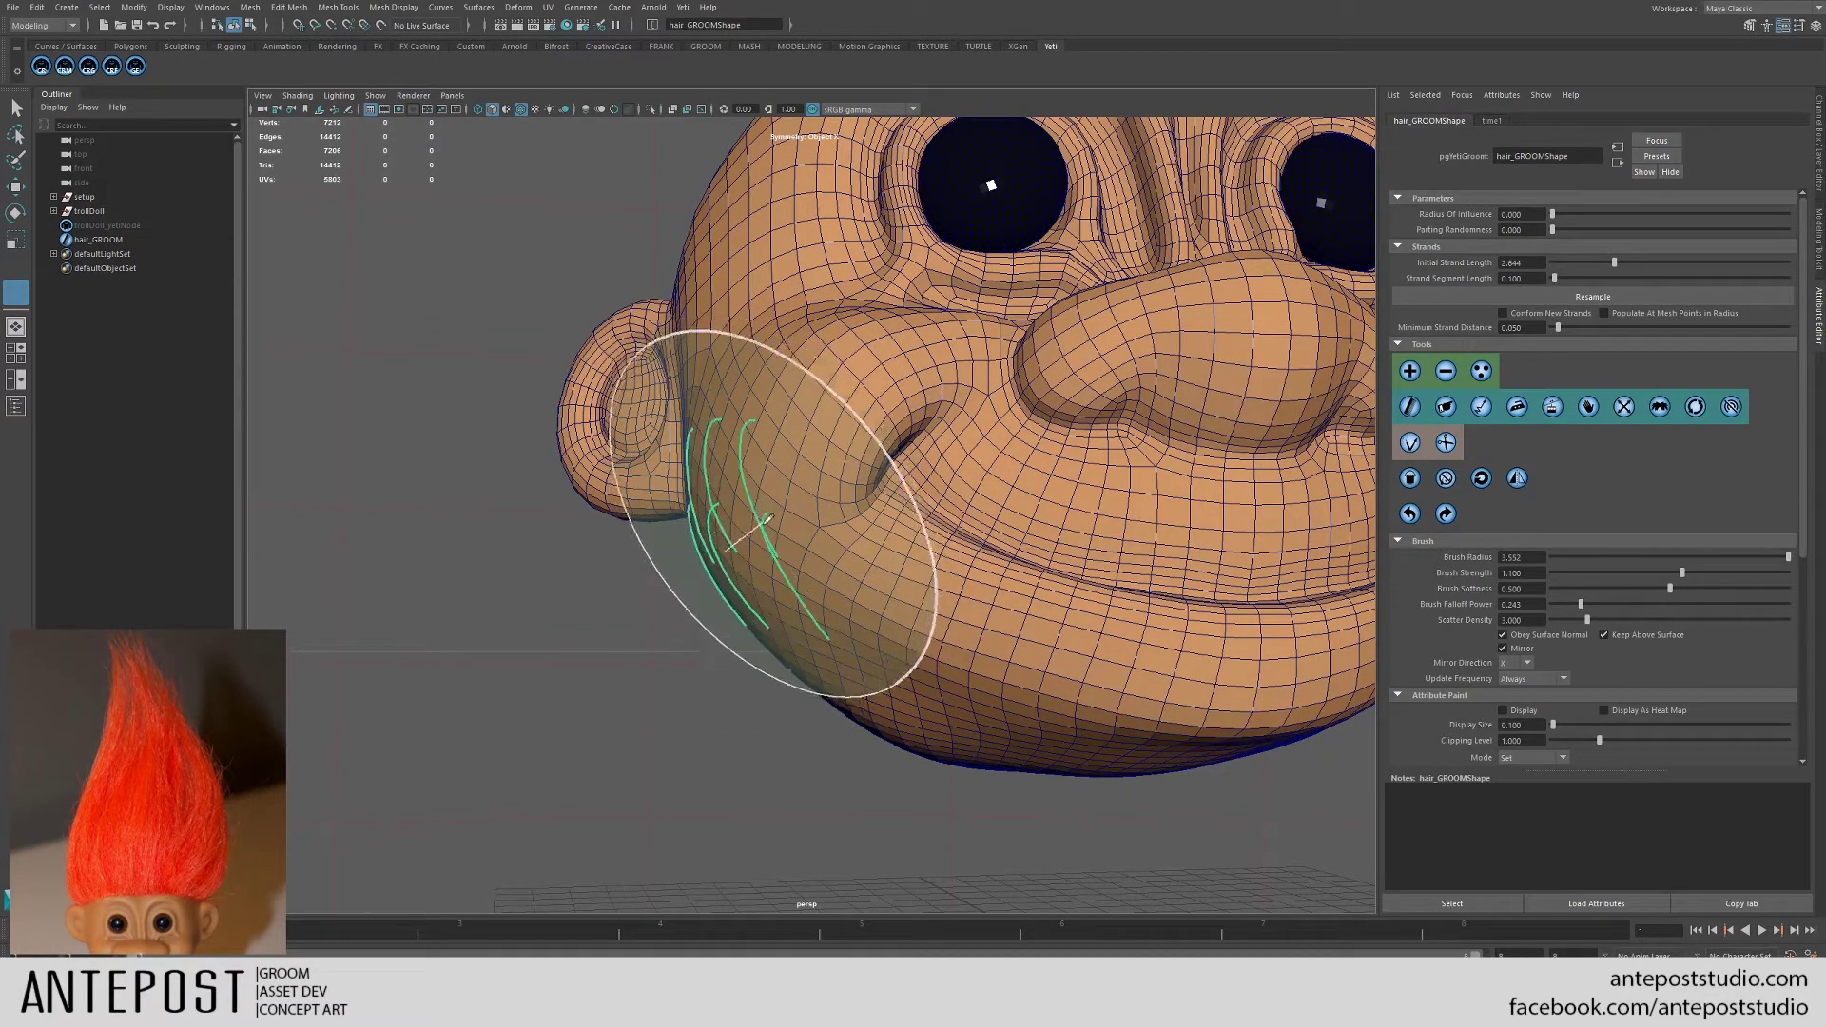
pyautogui.moveTo(775, 511)
pyautogui.keyDown('alt'); pyautogui.mouseDown()
pyautogui.moveTo(885, 539)
pyautogui.moveTo(889, 561)
pyautogui.moveTo(951, 537)
pyautogui.mouseUp(); pyautogui.keyUp('alt')
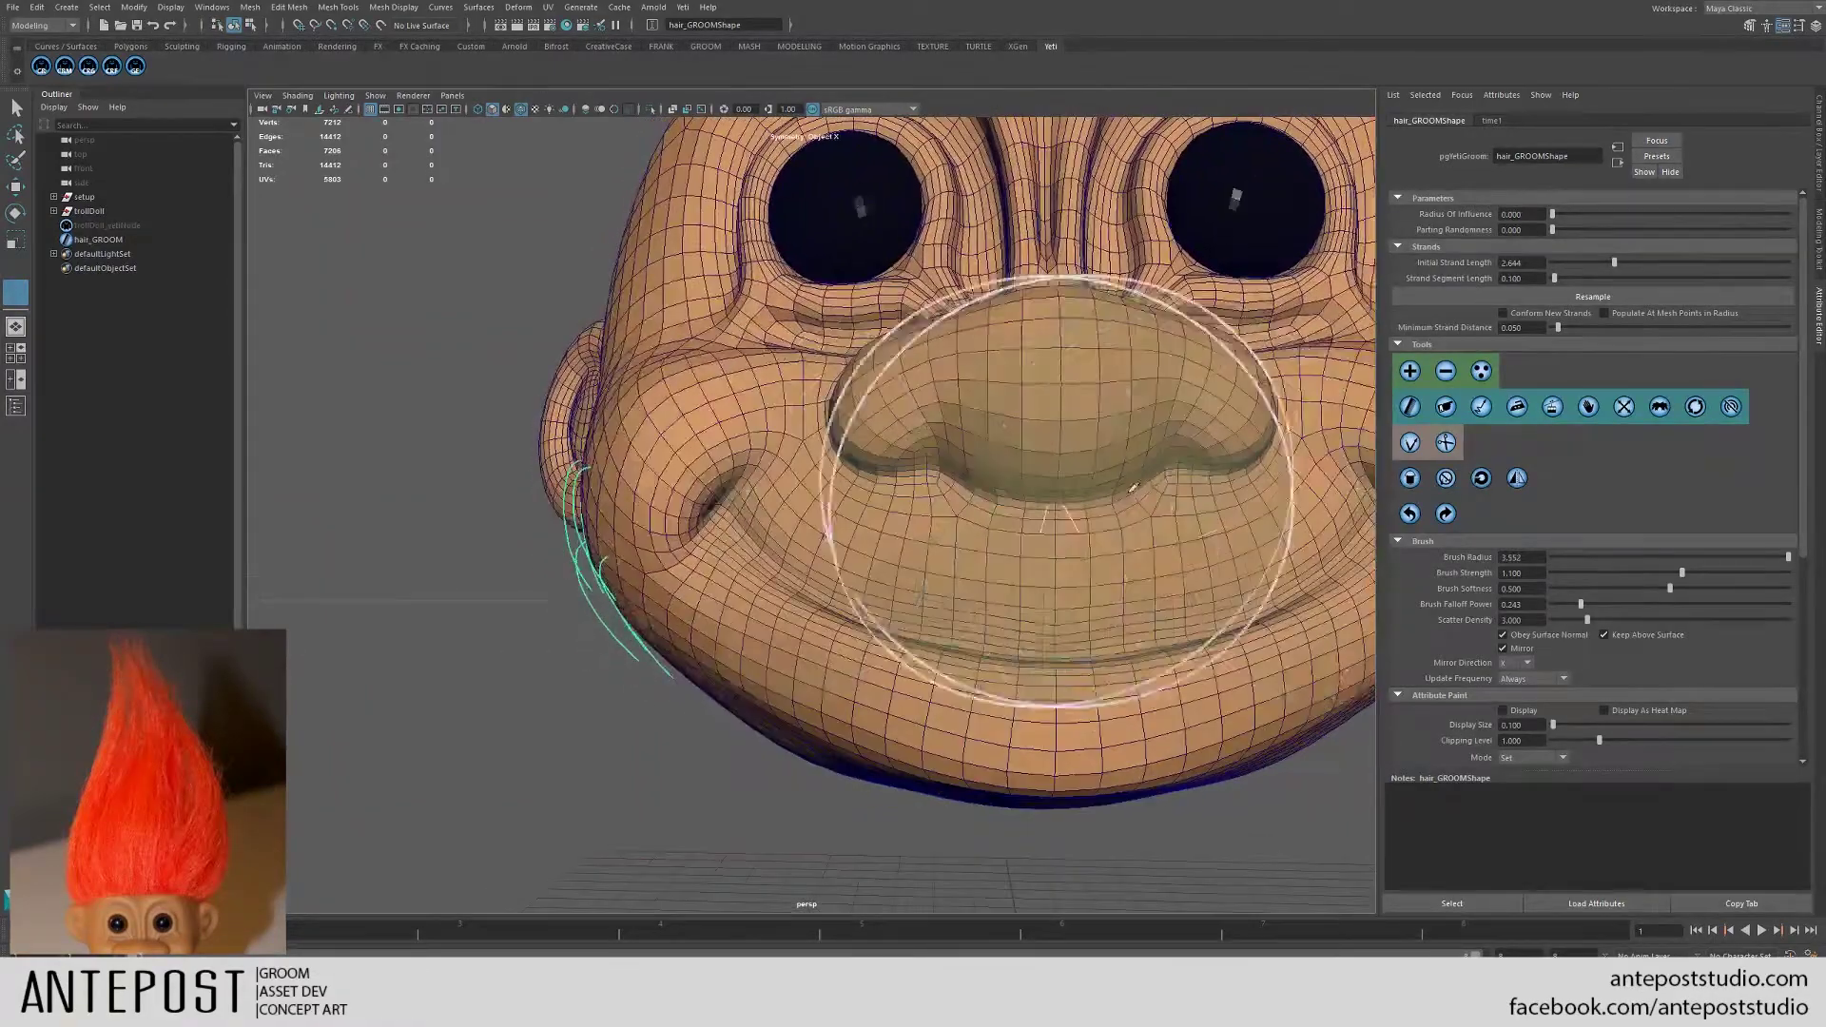
pyautogui.click(1411, 516)
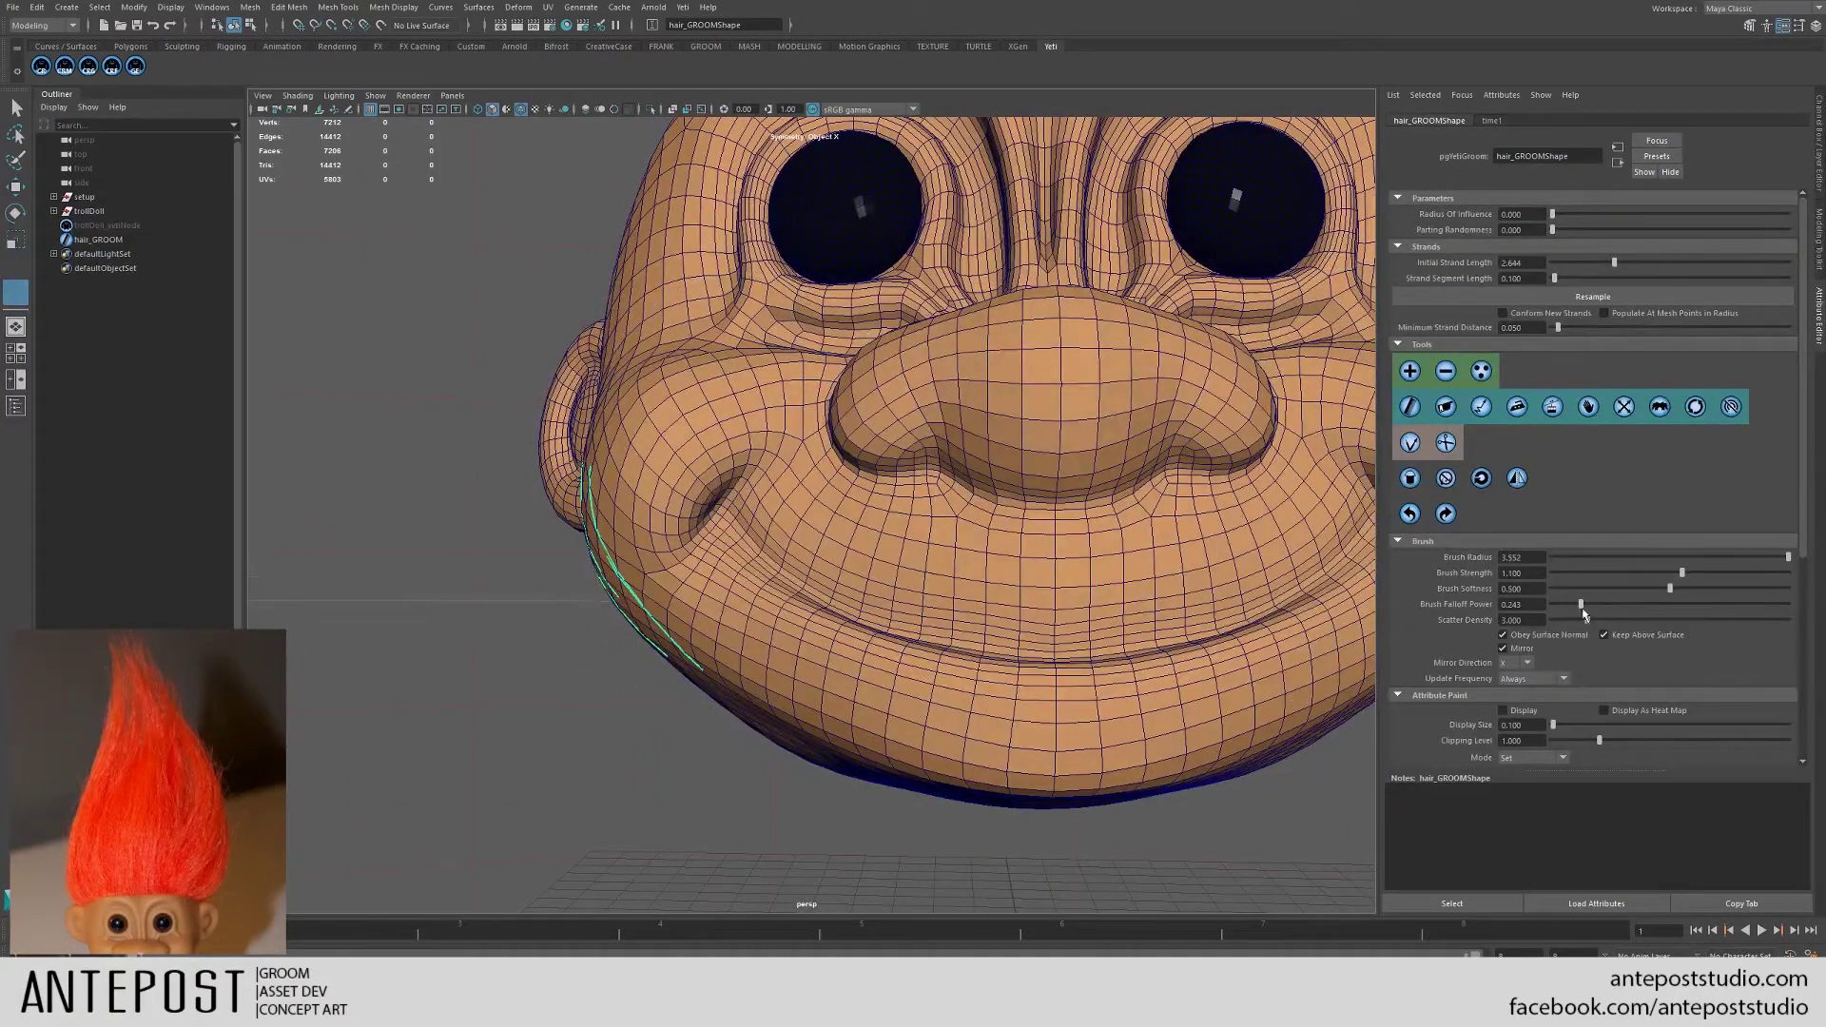
pyautogui.moveTo(620, 563); pyautogui.dragTo(627, 552)
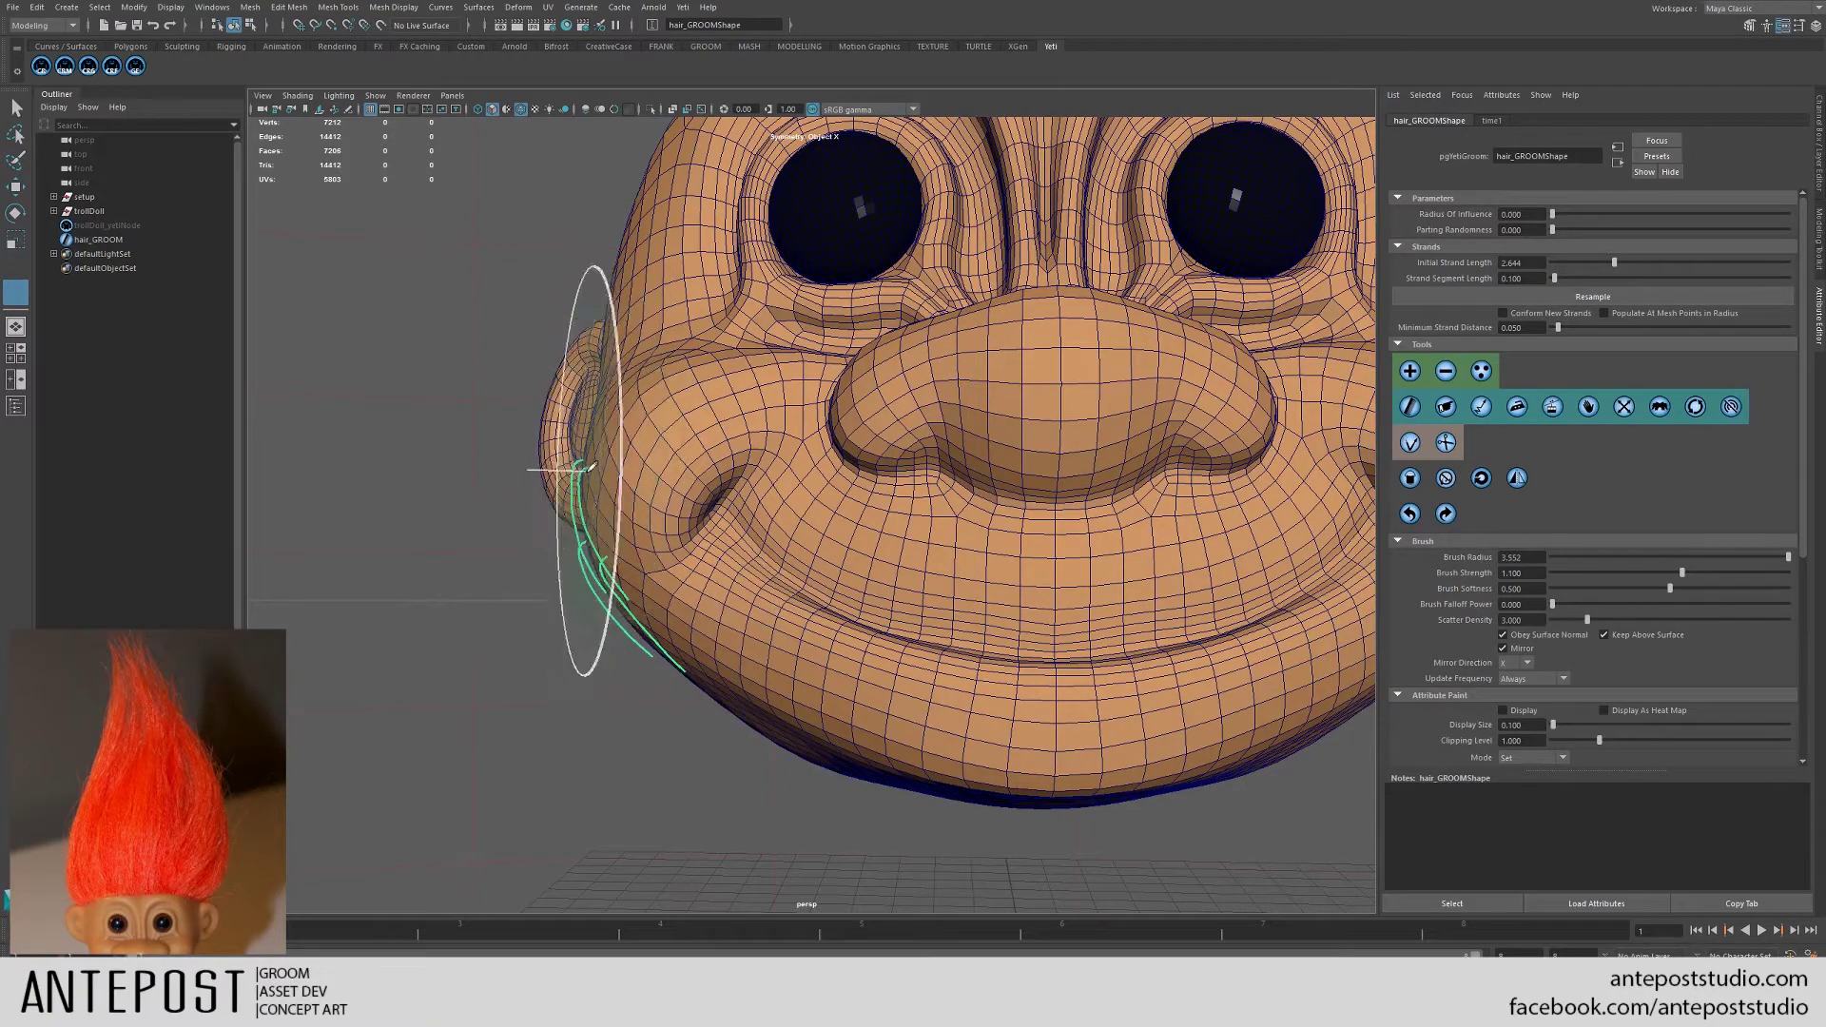
pyautogui.click(1409, 516)
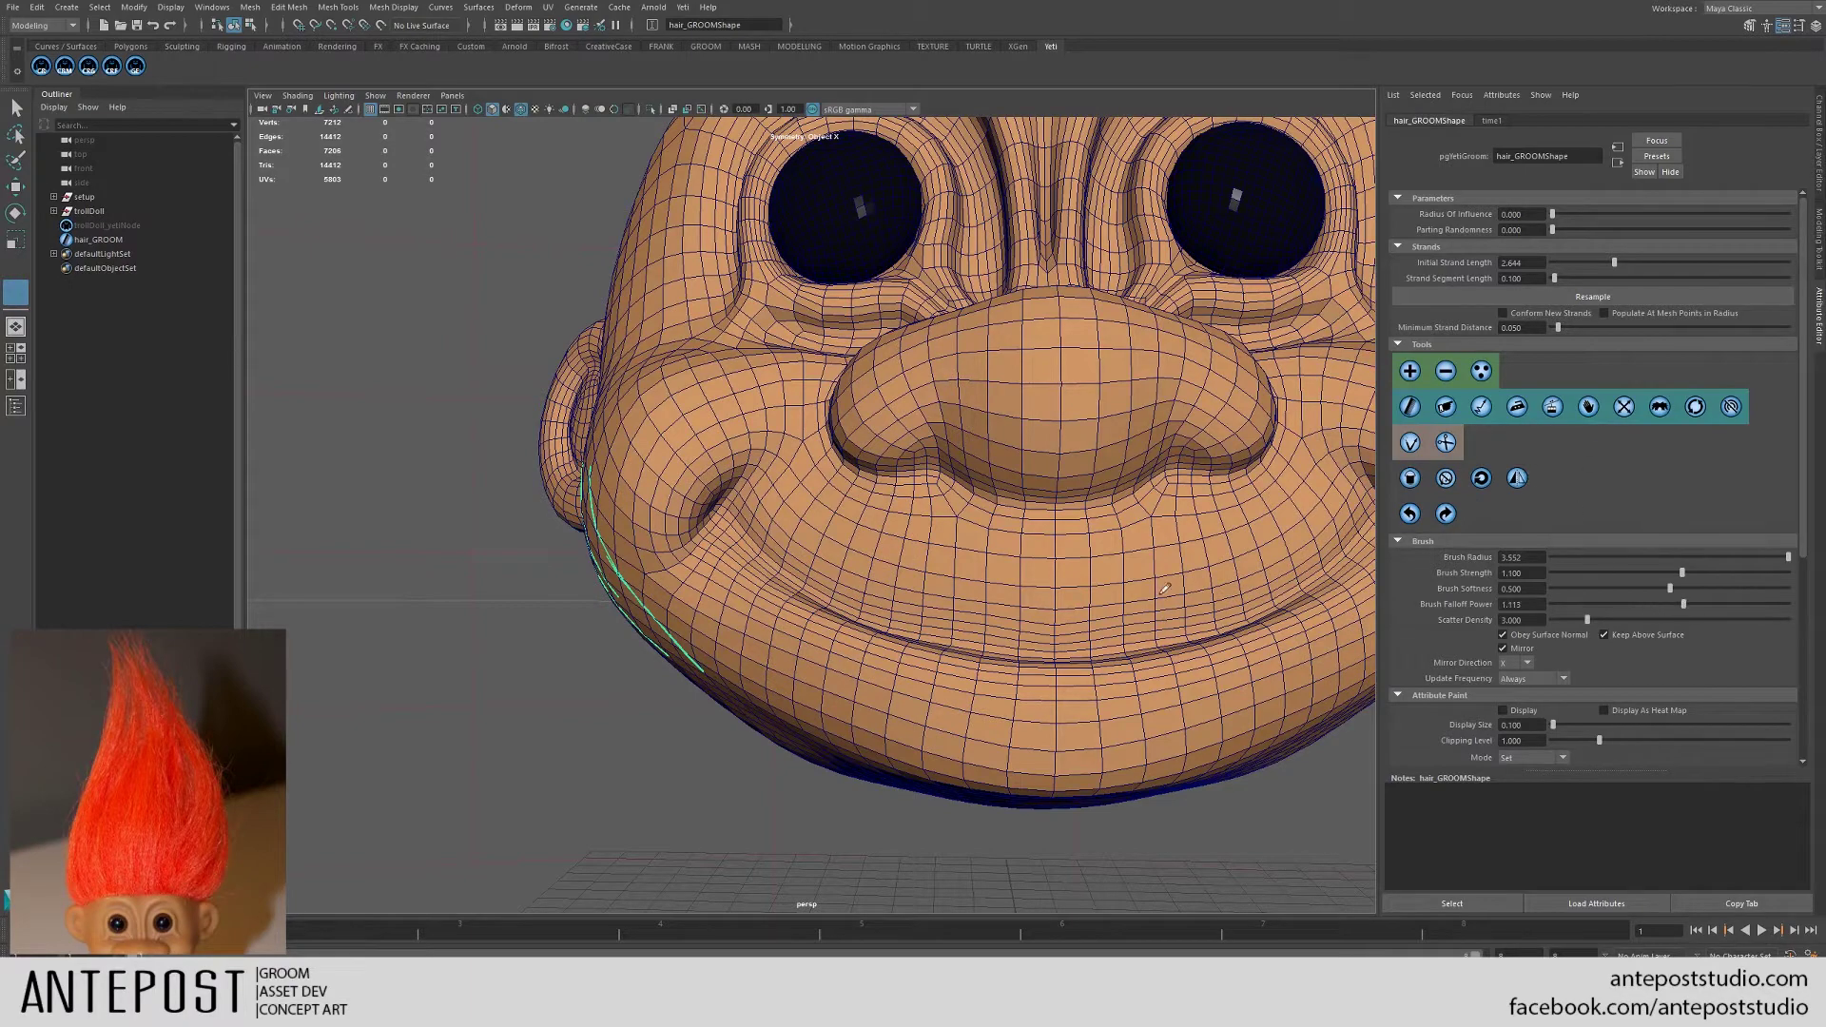
# - Set the Brush Falloff Power to 1.113, try reshaping the cheek strands from front and side, and undo the strokes
pyautogui.moveTo(632, 545); pyautogui.dragTo(621, 548)
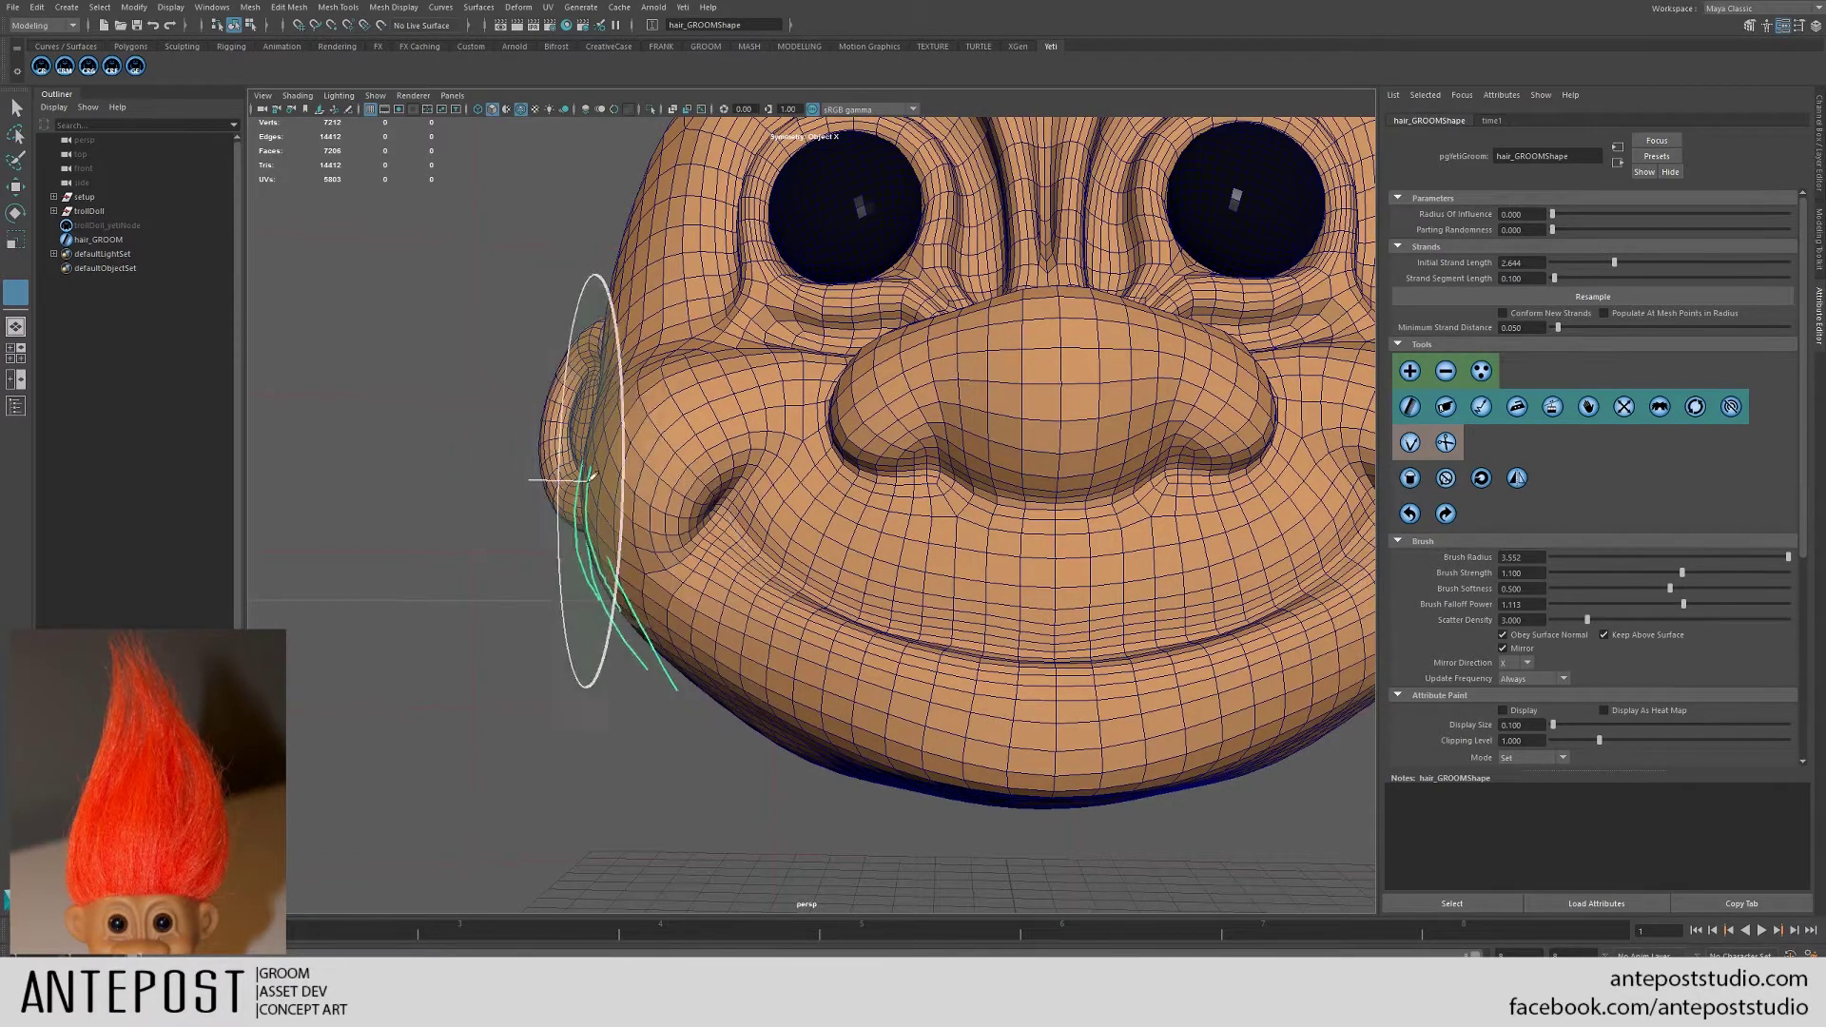
pyautogui.moveTo(733, 551)
pyautogui.keyDown('alt'); pyautogui.mouseDown()
pyautogui.moveTo(837, 612)
pyautogui.moveTo(975, 525)
pyautogui.moveTo(917, 571)
pyautogui.moveTo(958, 456)
pyautogui.mouseUp(); pyautogui.keyUp('alt')
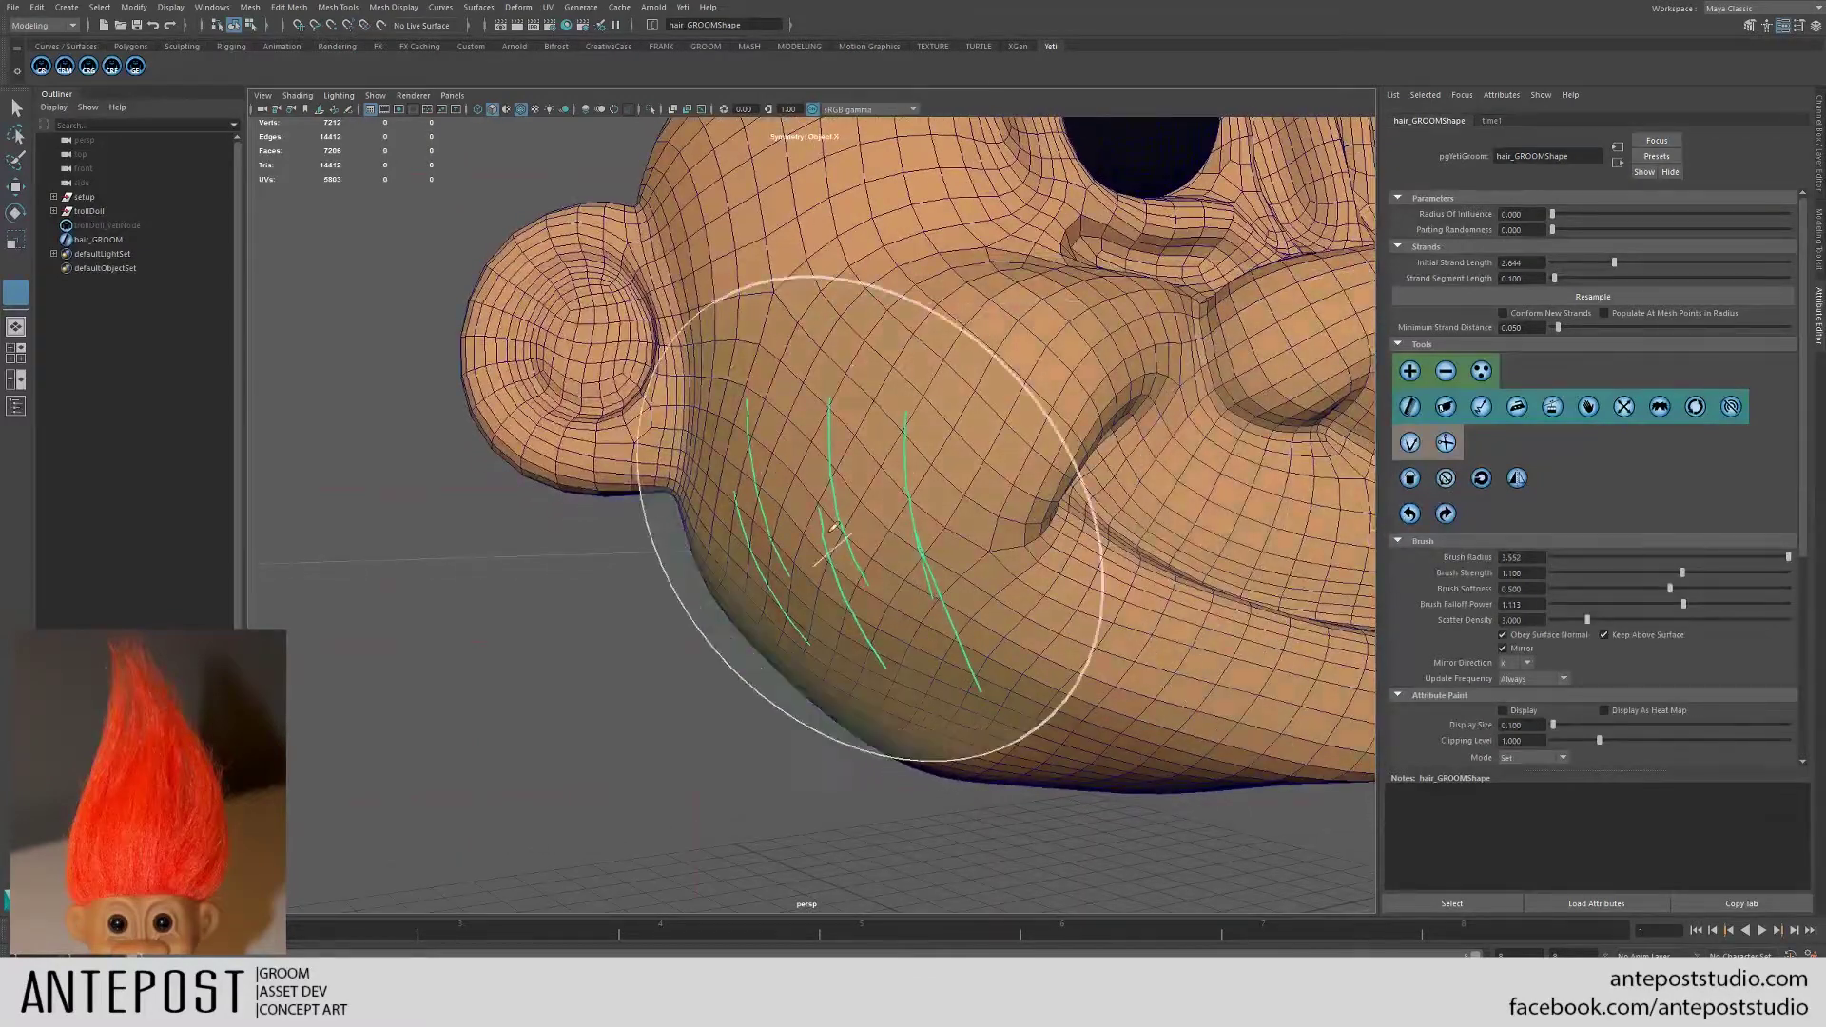
pyautogui.click(1411, 515)
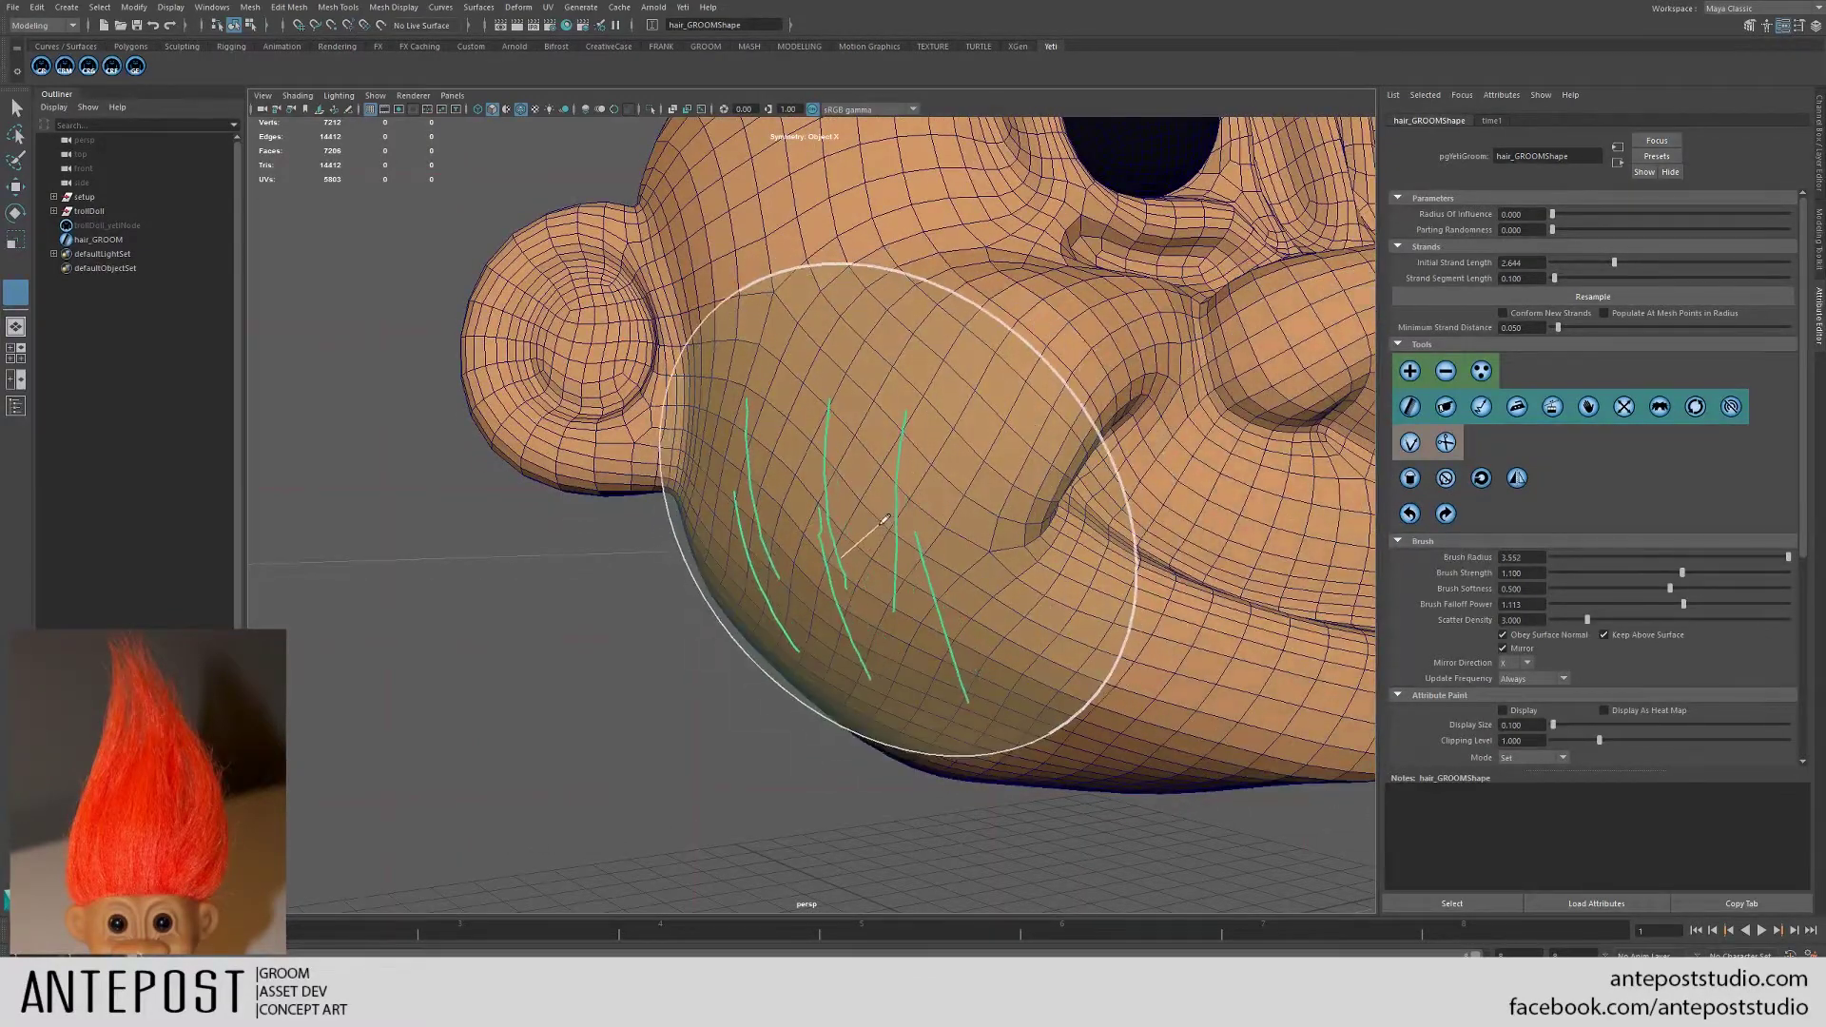
pyautogui.click(1410, 514)
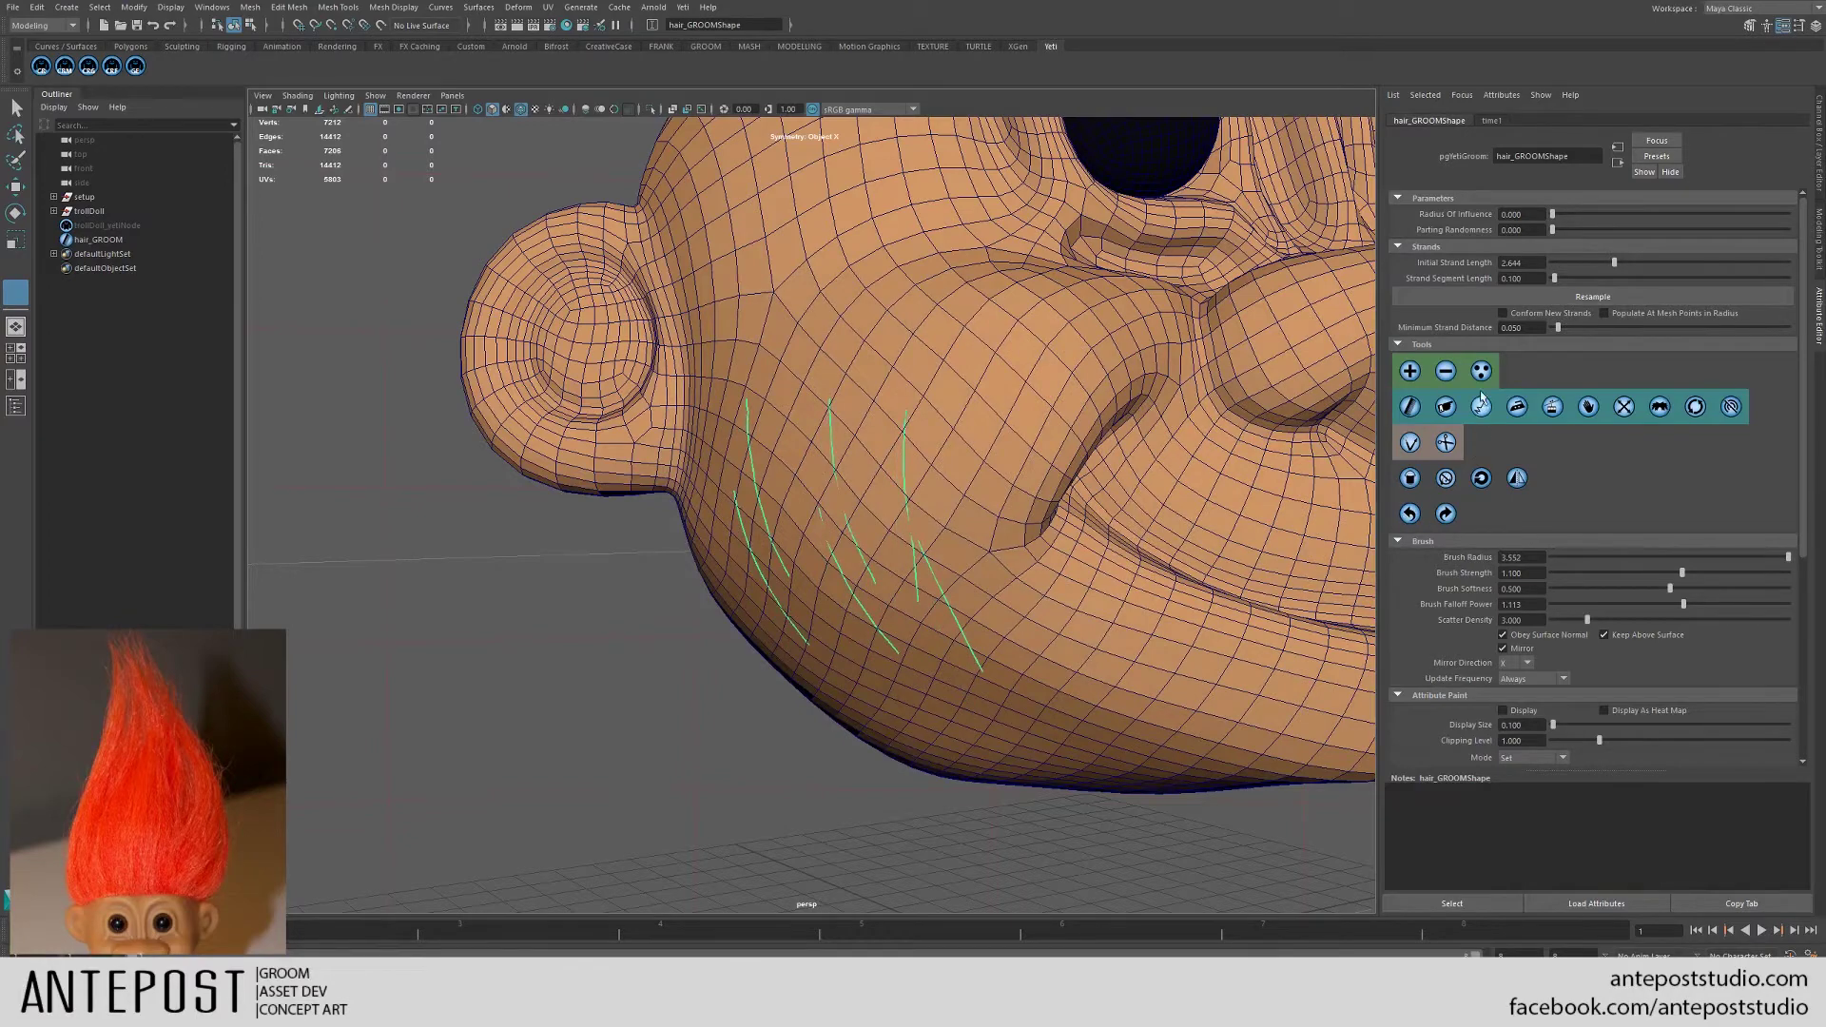
# - Clear the cheek strands and place three mirrored strand pairs from front to back on the scalp with a 1.074 Brush Radius
pyautogui.scroll(-5, 889, 571)
pyautogui.moveTo(1060, 632)
pyautogui.keyDown('alt'); pyautogui.mouseDown()
pyautogui.moveTo(1264, 326)
pyautogui.moveTo(1194, 461)
pyautogui.moveTo(1113, 514)
pyautogui.mouseUp(); pyautogui.keyUp('alt')
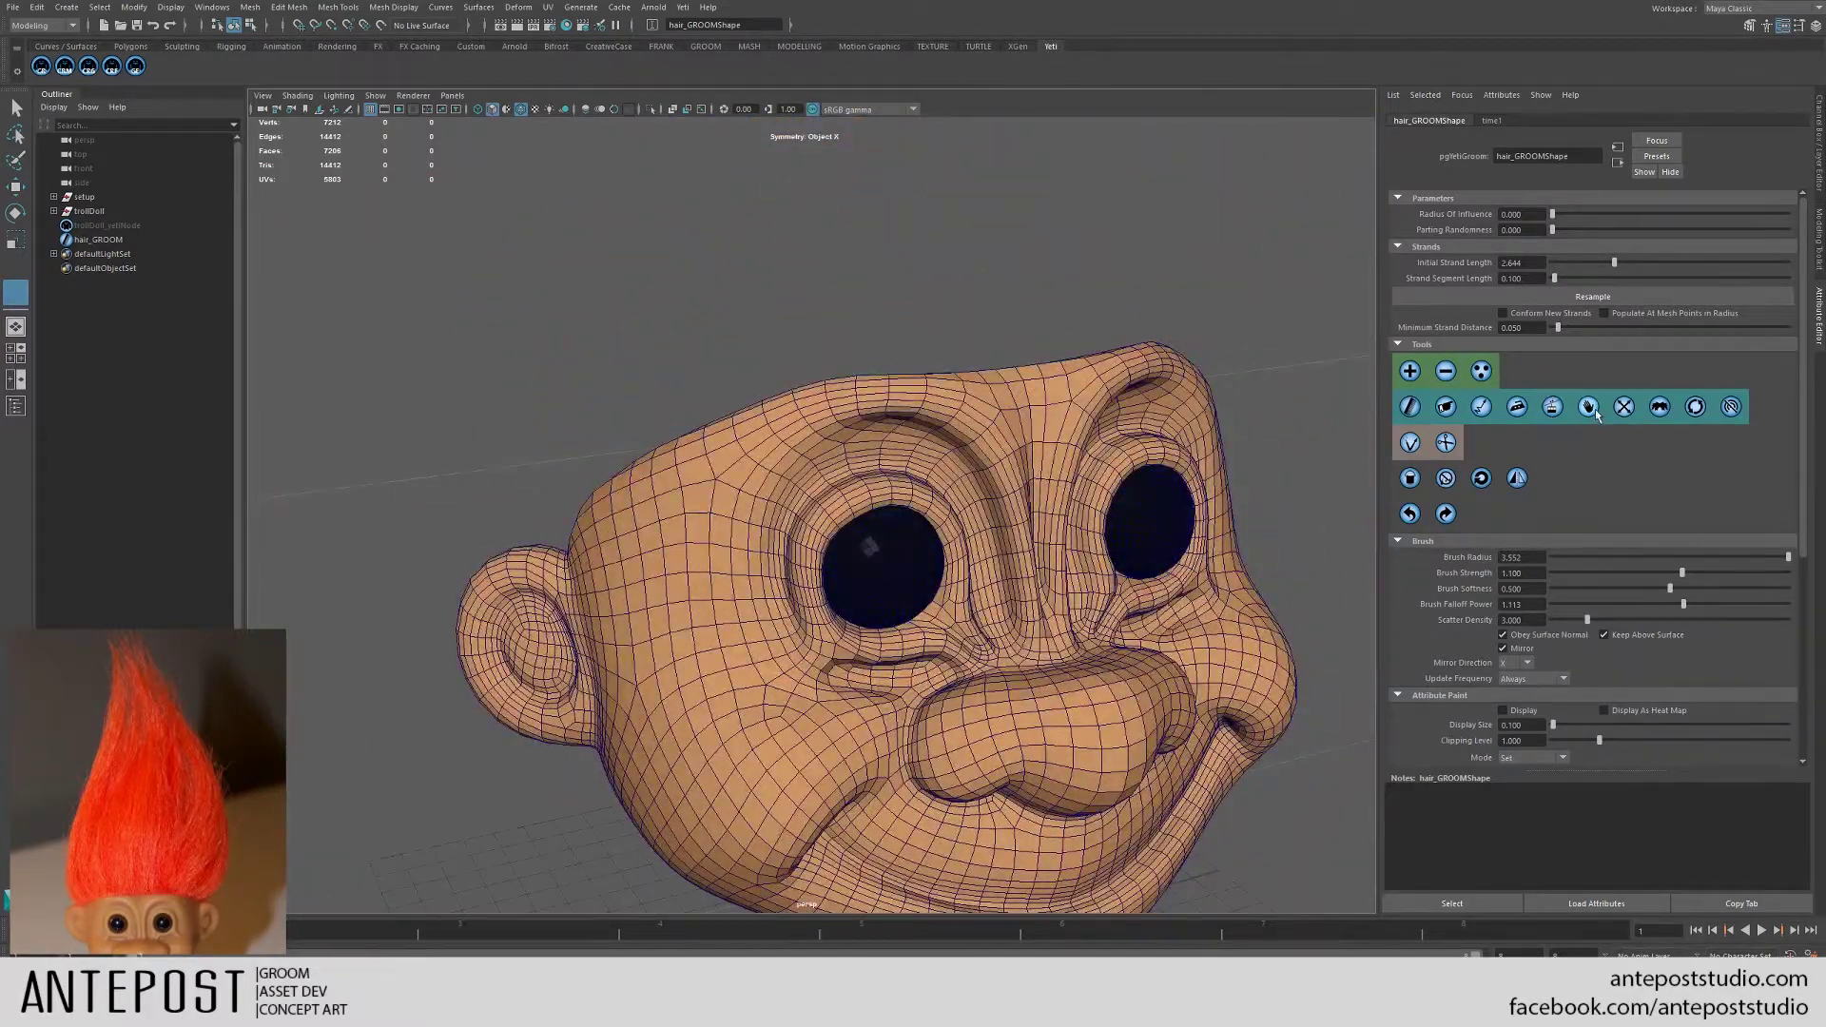
pyautogui.click(1410, 371)
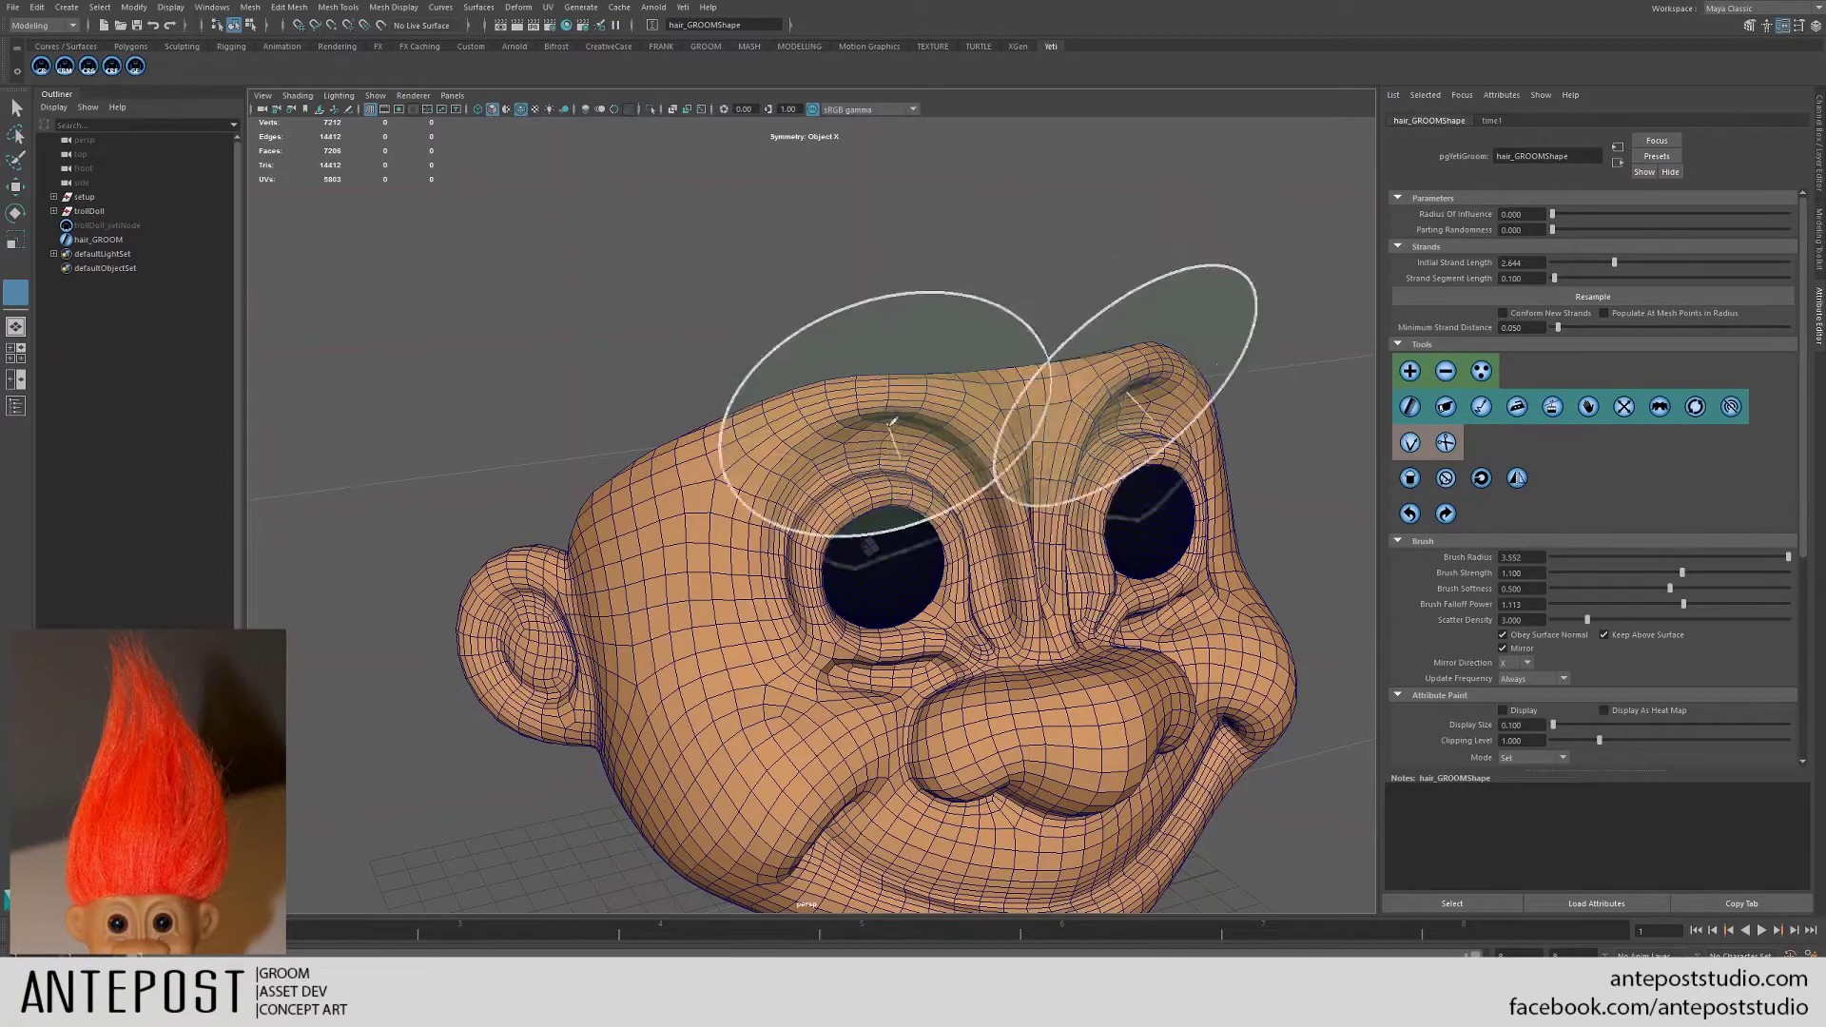
pyautogui.moveTo(876, 441)
pyautogui.keyDown('alt'); pyautogui.mouseDown()
pyautogui.moveTo(917, 510)
pyautogui.moveTo(856, 461)
pyautogui.mouseUp(); pyautogui.keyUp('alt')
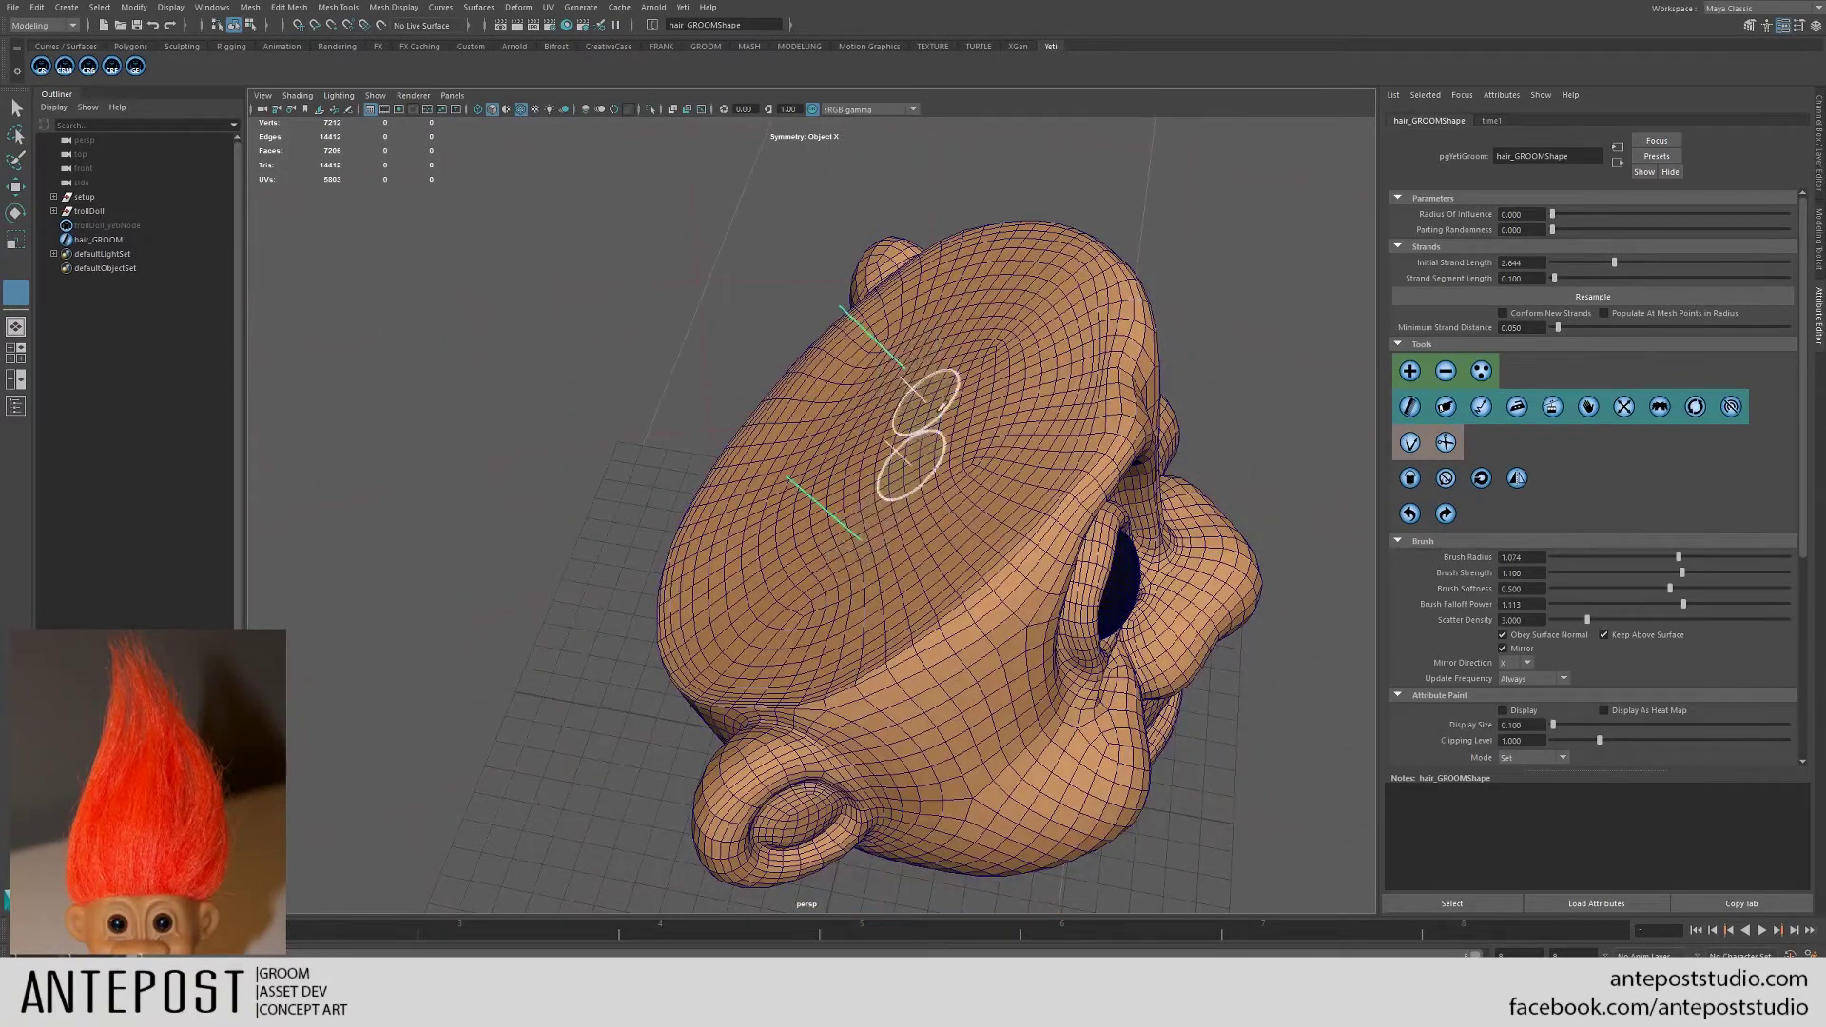
pyautogui.keyDown('alt'); pyautogui.moveTo(917, 381); pyautogui.dragTo(979, 387); pyautogui.keyUp('alt')
pyautogui.click(958, 328)
pyautogui.click(885, 360)
pyautogui.click(766, 453)
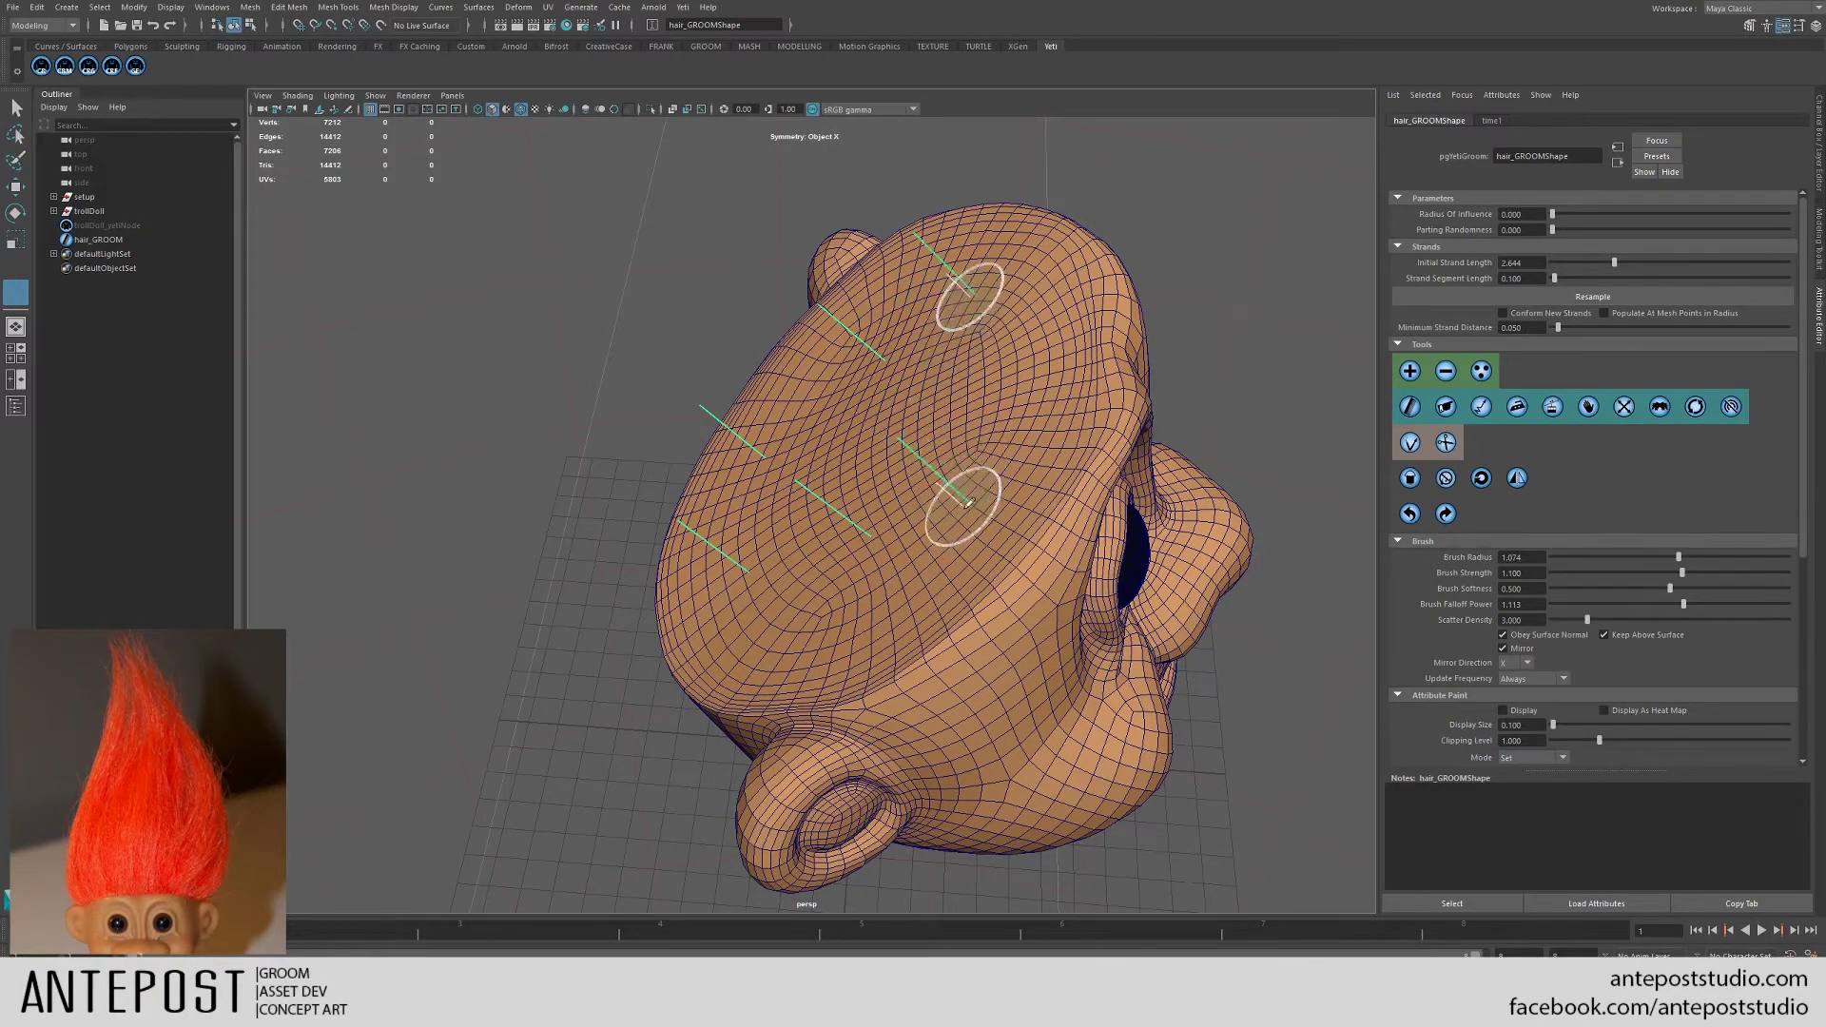
# - Try scaling a mirrored scalp strand pair at Brush Strength 1.210, and undo the lengthening
pyautogui.moveTo(904, 542)
pyautogui.keyDown('alt'); pyautogui.mouseDown()
pyautogui.moveTo(841, 497)
pyautogui.moveTo(929, 514)
pyautogui.moveTo(970, 482)
pyautogui.moveTo(930, 518)
pyautogui.mouseUp(); pyautogui.keyUp('alt')
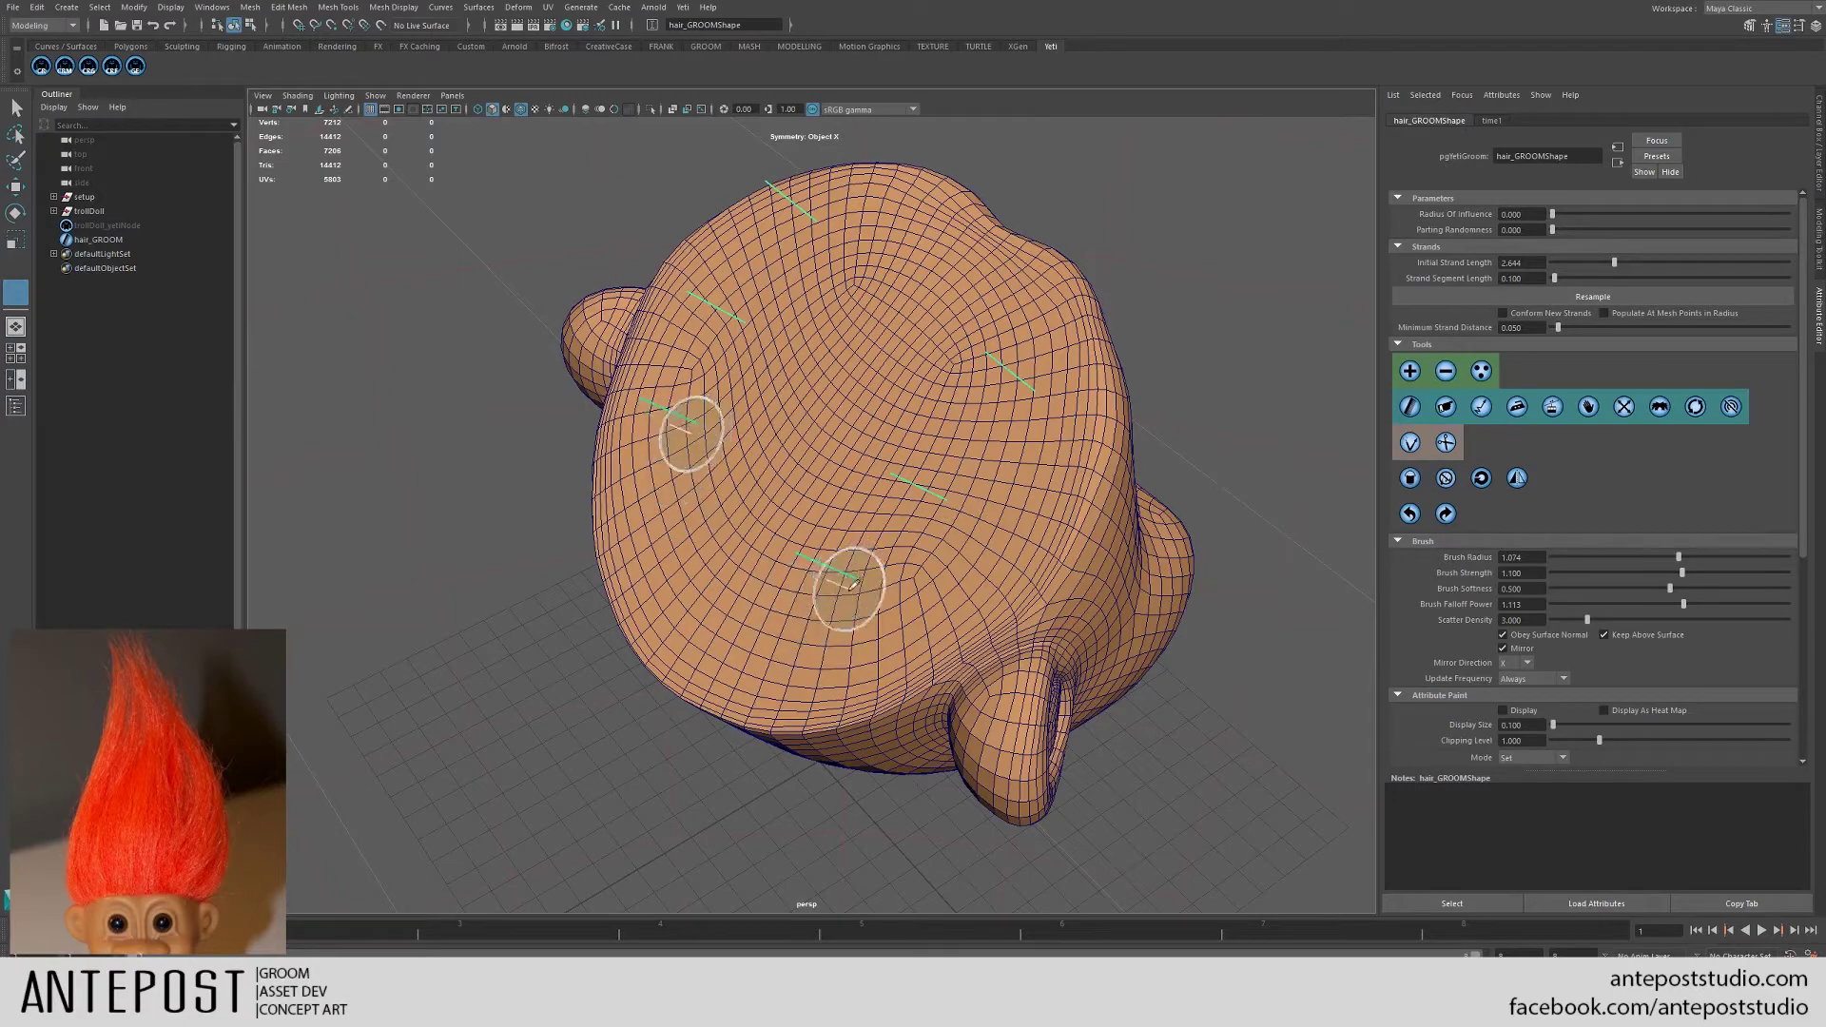
pyautogui.moveTo(854, 584)
pyautogui.keyDown('alt'); pyautogui.mouseDown()
pyautogui.moveTo(887, 529)
pyautogui.moveTo(903, 552)
pyautogui.mouseUp(); pyautogui.keyUp('alt')
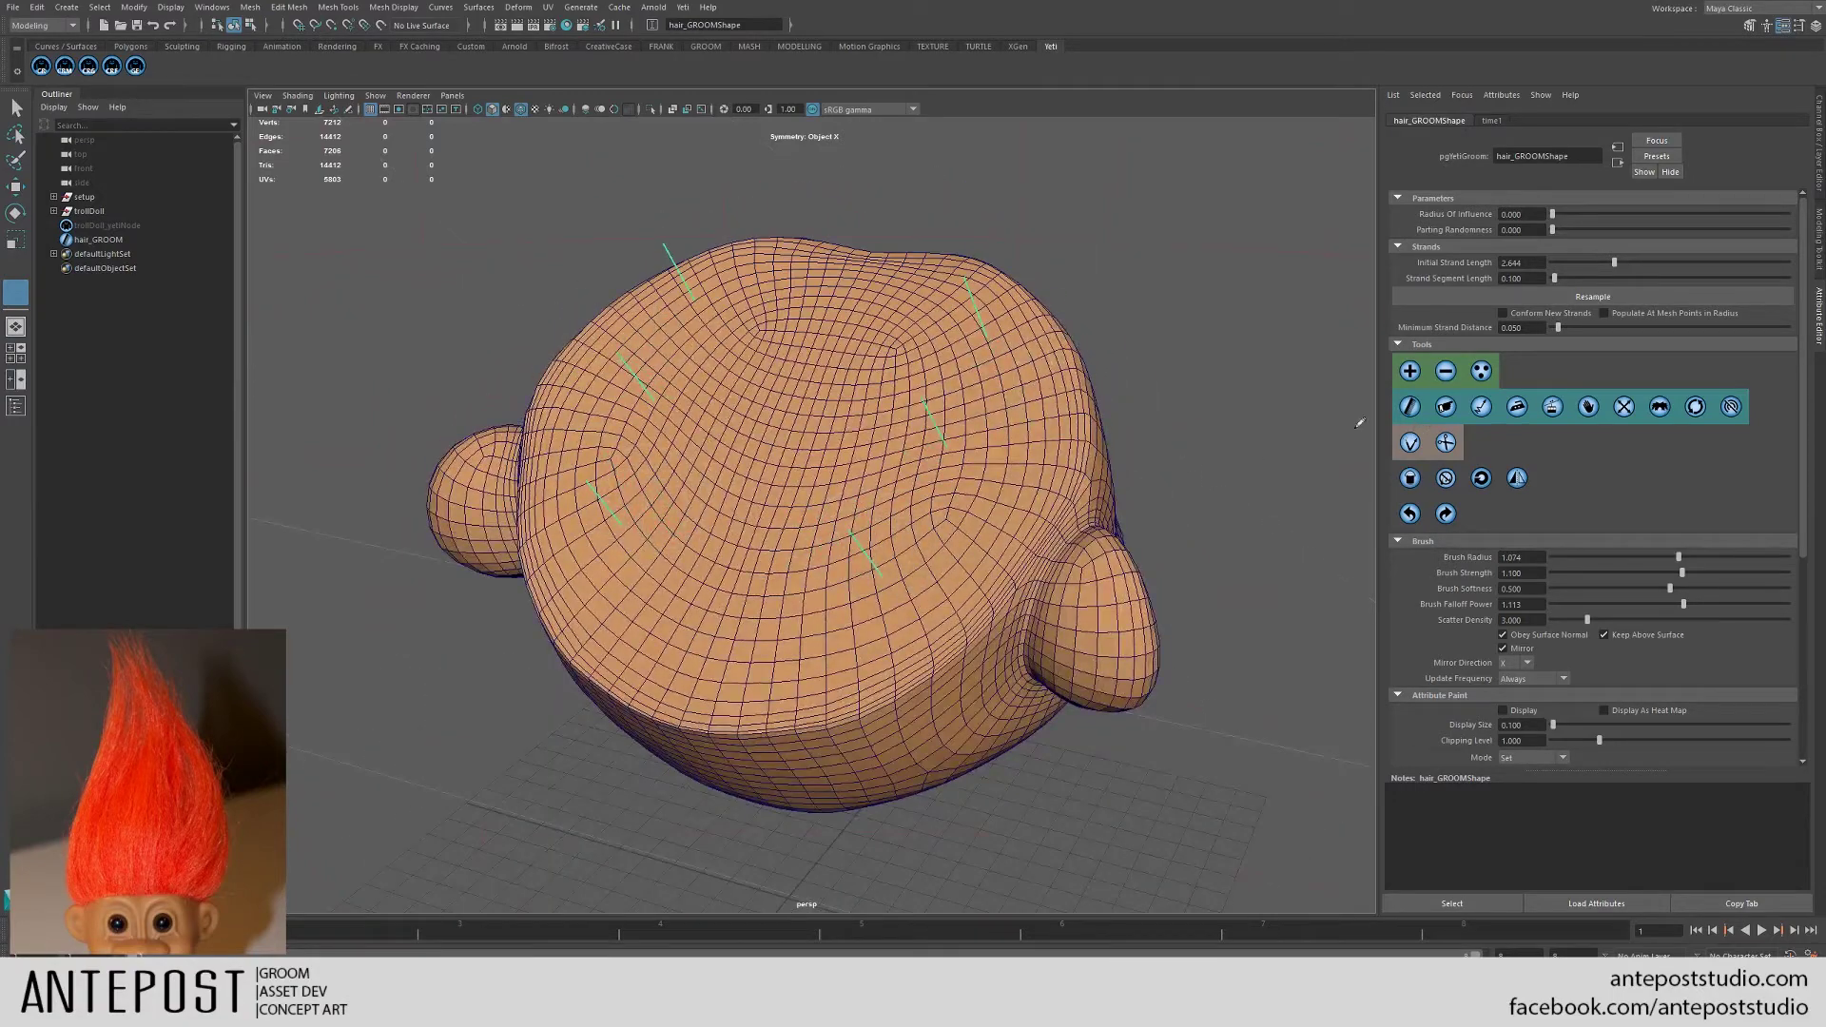
pyautogui.keyDown('alt'); pyautogui.moveTo(1038, 423); pyautogui.dragTo(904, 418); pyautogui.keyUp('alt')
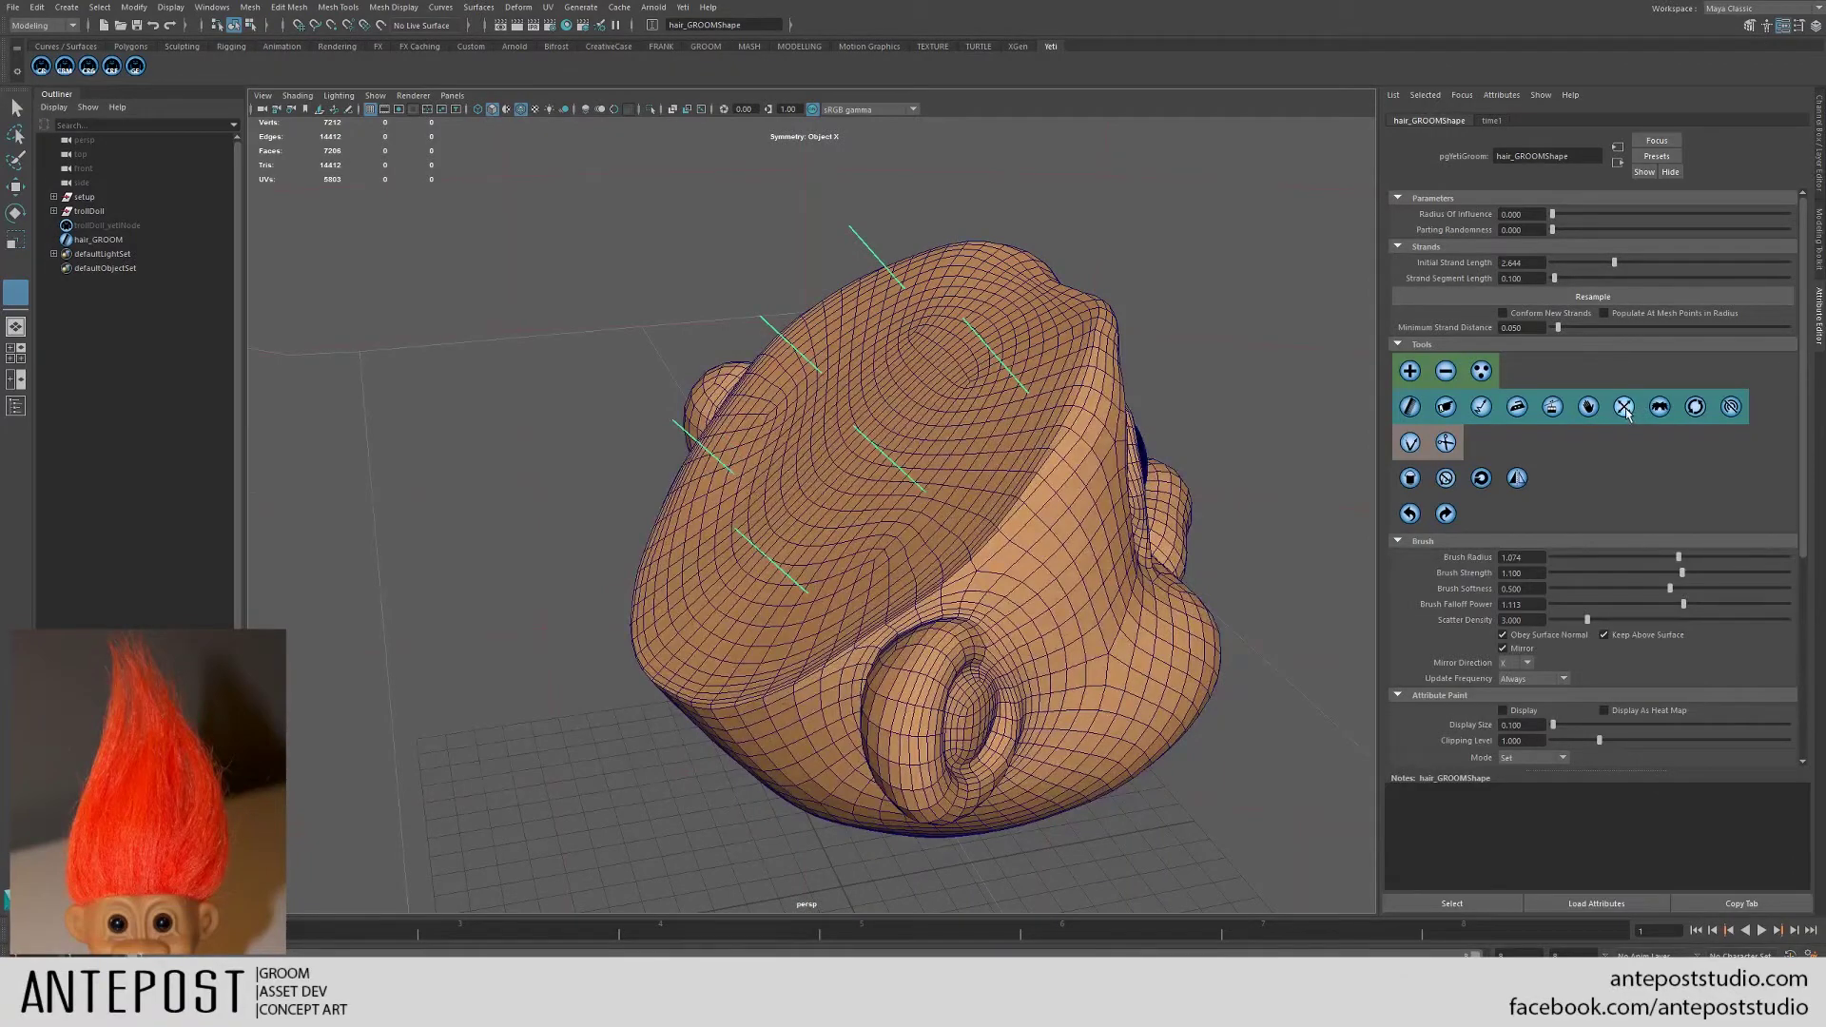
pyautogui.click(1627, 416)
pyautogui.moveTo(1019, 435)
pyautogui.keyDown('alt'); pyautogui.mouseDown()
pyautogui.moveTo(966, 448)
pyautogui.moveTo(964, 502)
pyautogui.moveTo(989, 428)
pyautogui.moveTo(1105, 456)
pyautogui.moveTo(970, 471)
pyautogui.mouseUp(); pyautogui.keyUp('alt')
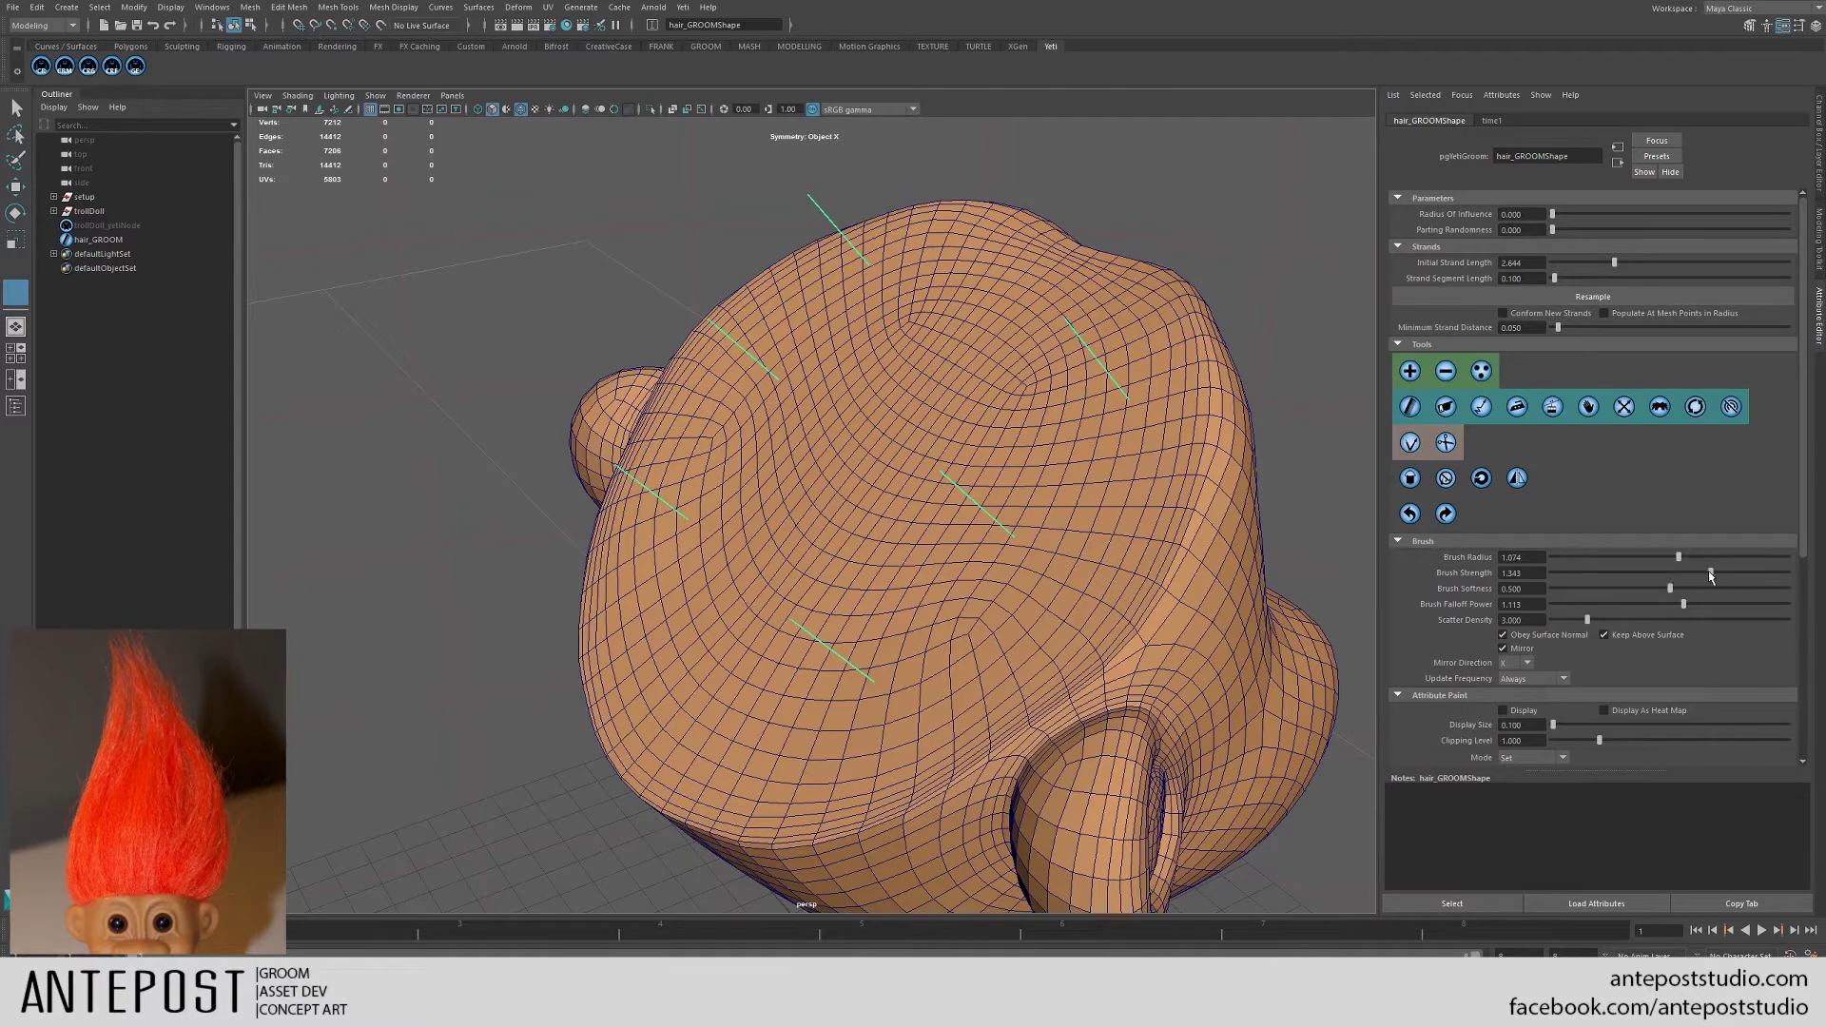
pyautogui.scroll(-5, 1063, 435)
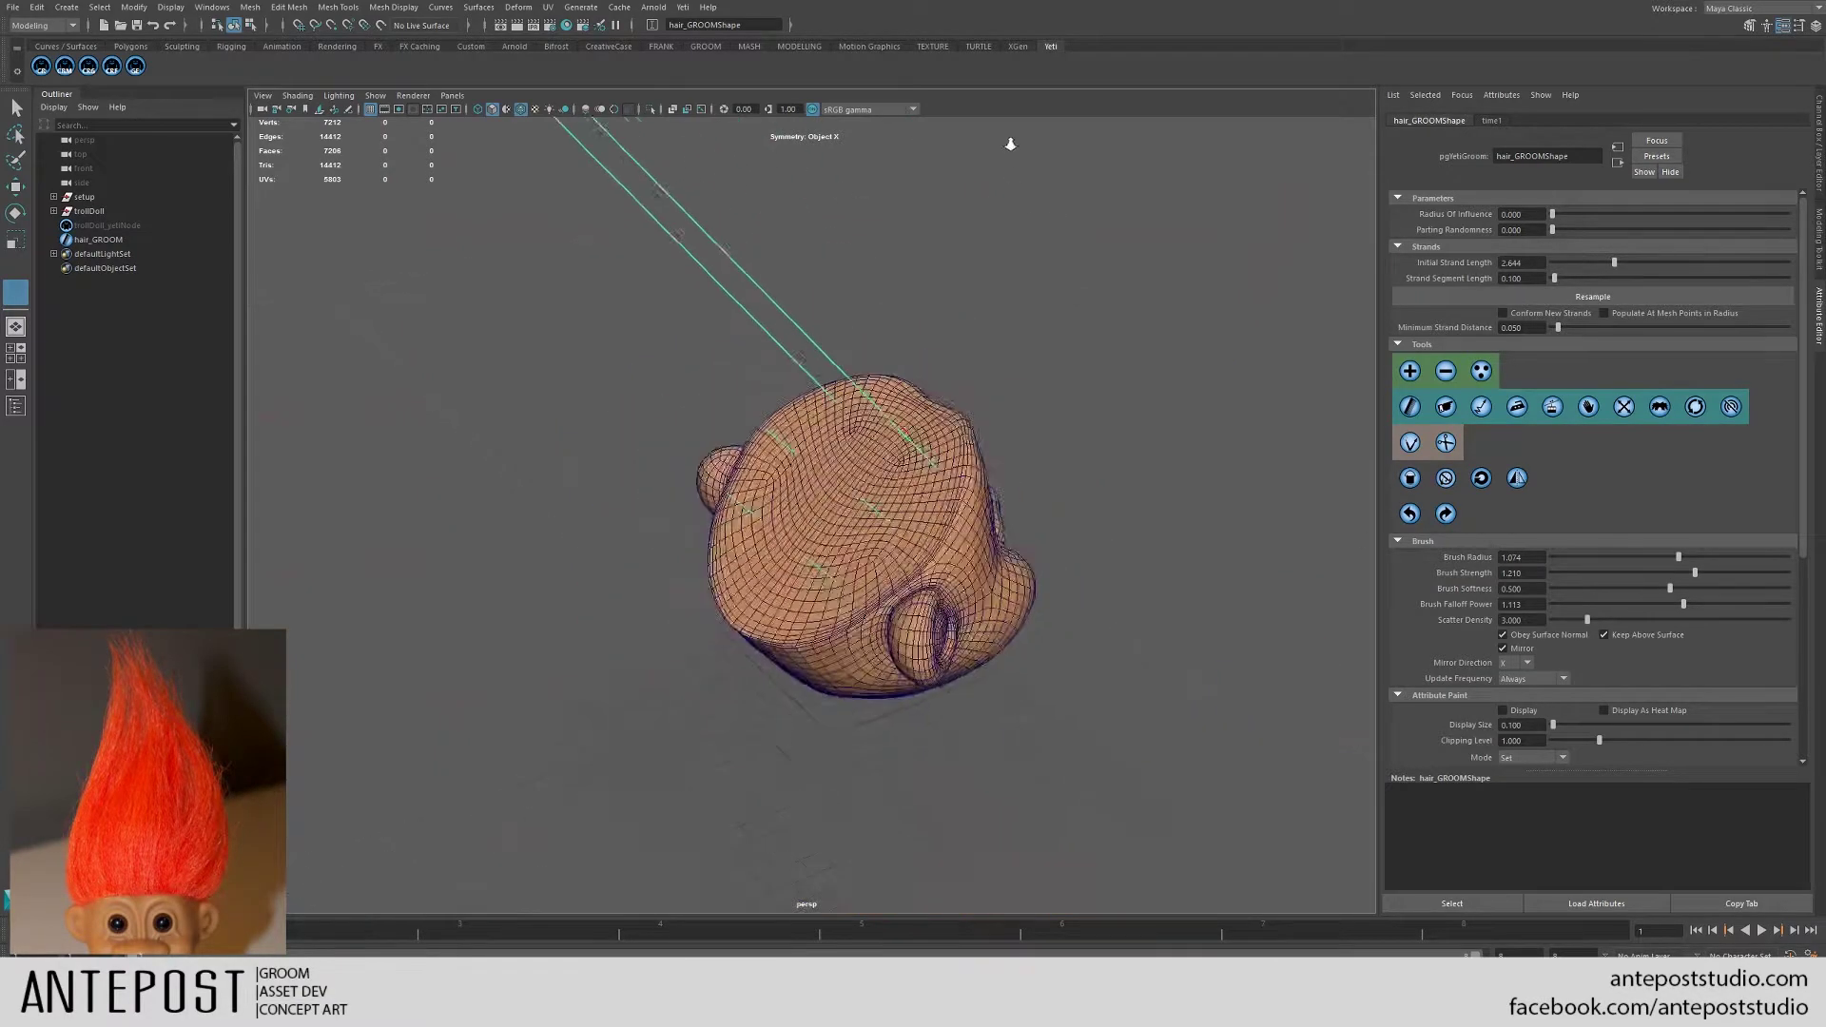
pyautogui.keyDown('alt'); pyautogui.moveTo(1181, 358); pyautogui.dragTo(1180, 529, button='middle'); pyautogui.keyUp('alt')
pyautogui.keyDown('alt'); pyautogui.moveTo(1181, 529); pyautogui.dragTo(1087, 444); pyautogui.keyUp('alt')
pyautogui.scroll(4, 1087, 444)
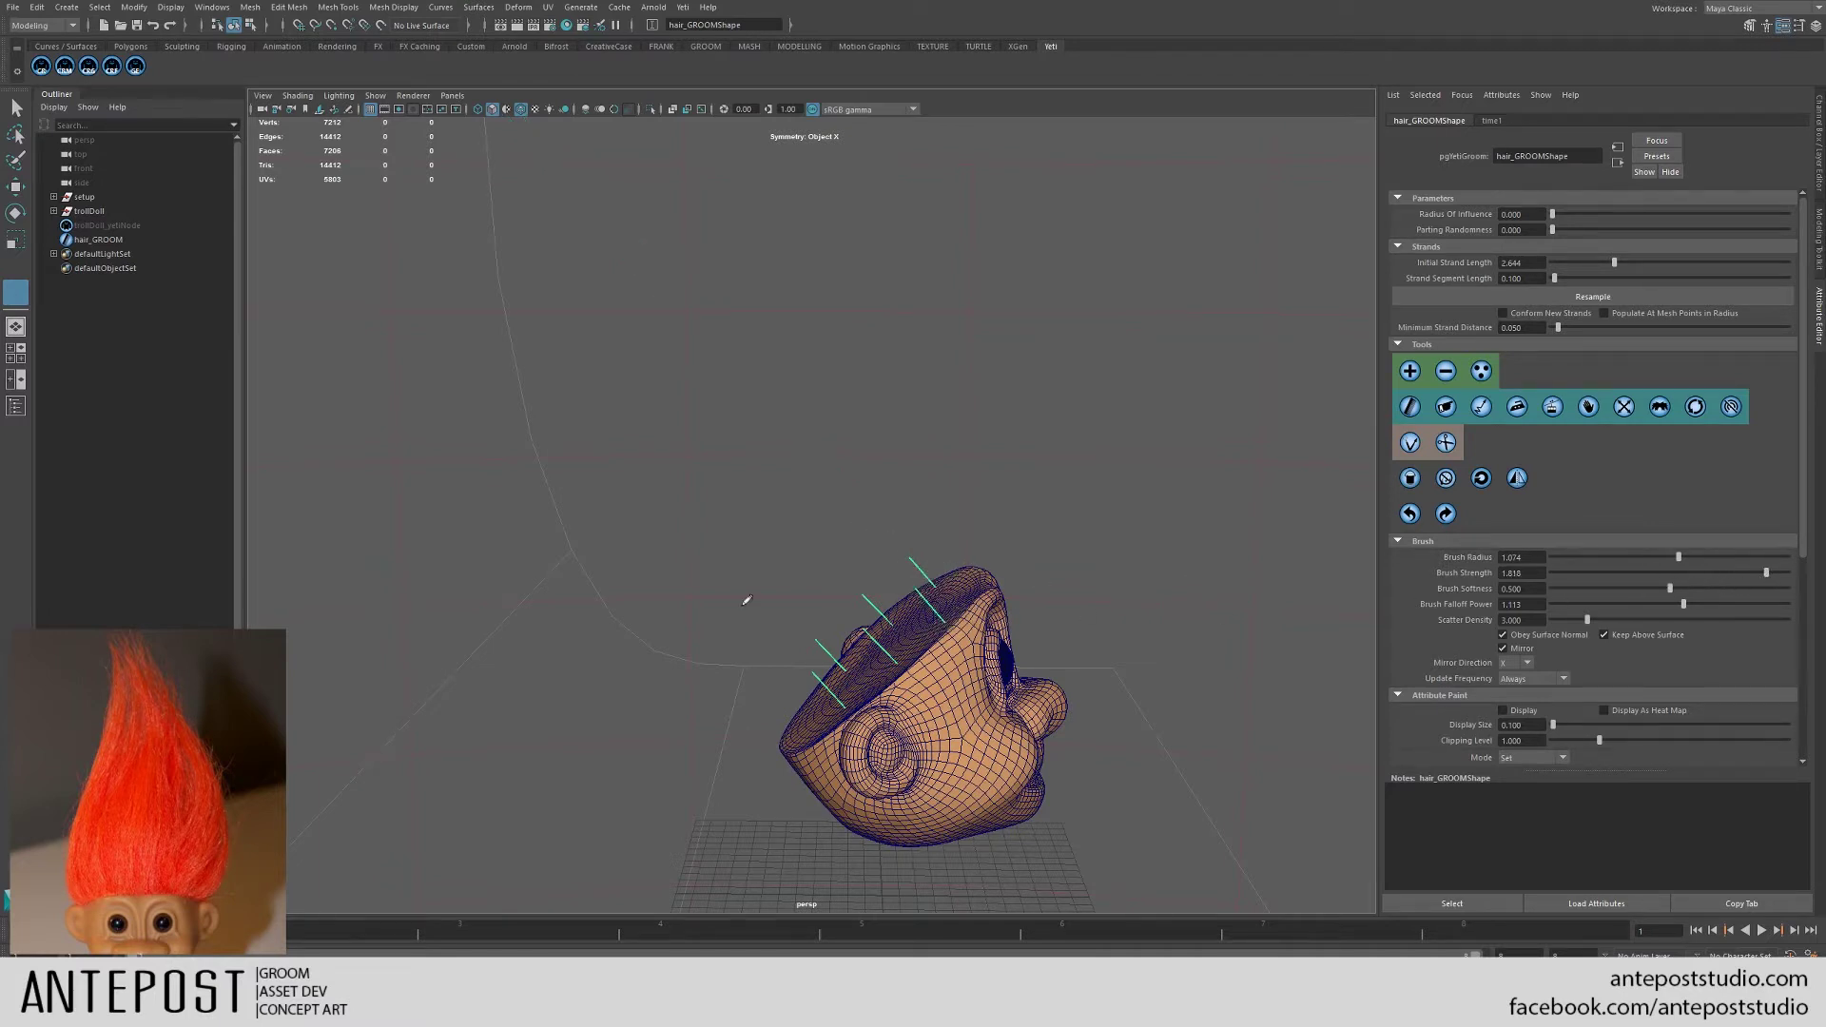
# - Set the Brush Strength to 1.094 and lengthen the front and middle mirrored strand pairs on the scalp
pyautogui.click(884, 654)
pyautogui.moveTo(961, 570)
pyautogui.keyDown('alt'); pyautogui.mouseDown()
pyautogui.moveTo(1007, 517)
pyautogui.moveTo(1008, 620)
pyautogui.moveTo(956, 592)
pyautogui.moveTo(980, 618)
pyautogui.mouseUp(); pyautogui.keyUp('alt')
pyautogui.click(981, 617)
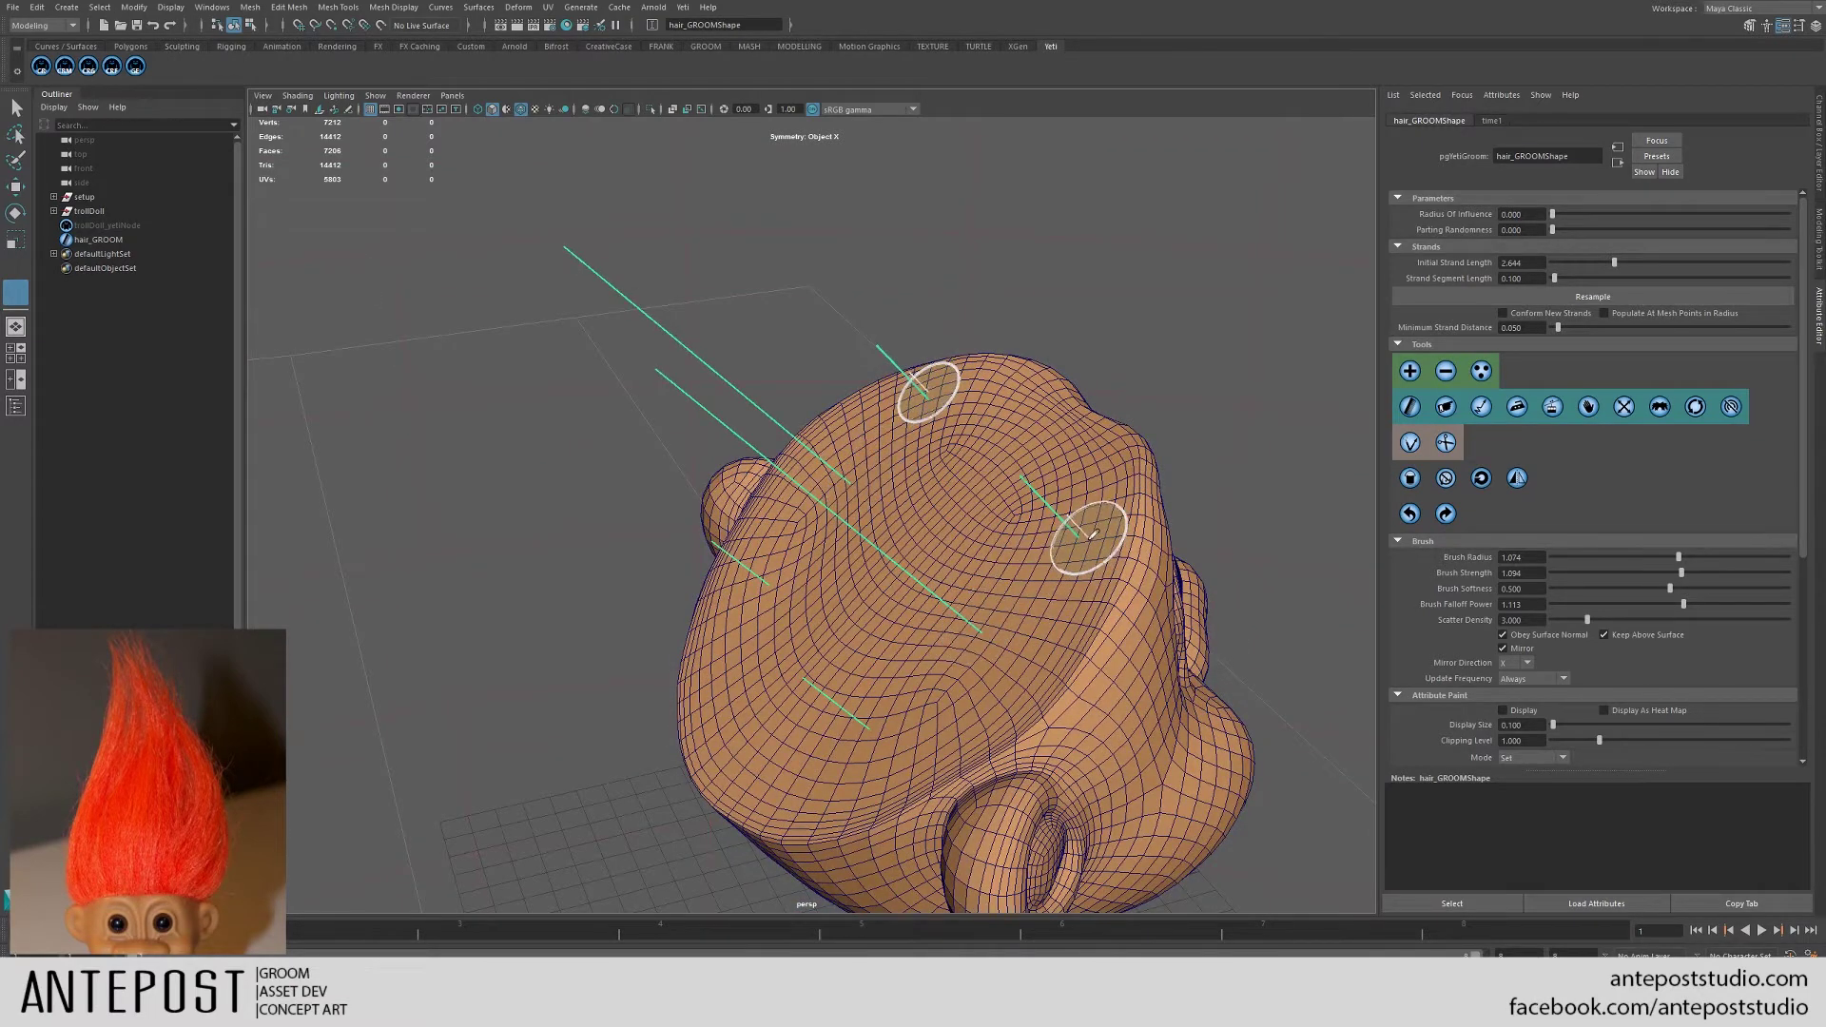
pyautogui.moveTo(1092, 535)
pyautogui.mouseDown()
pyautogui.moveTo(1064, 461)
pyautogui.moveTo(1016, 457)
pyautogui.mouseUp()
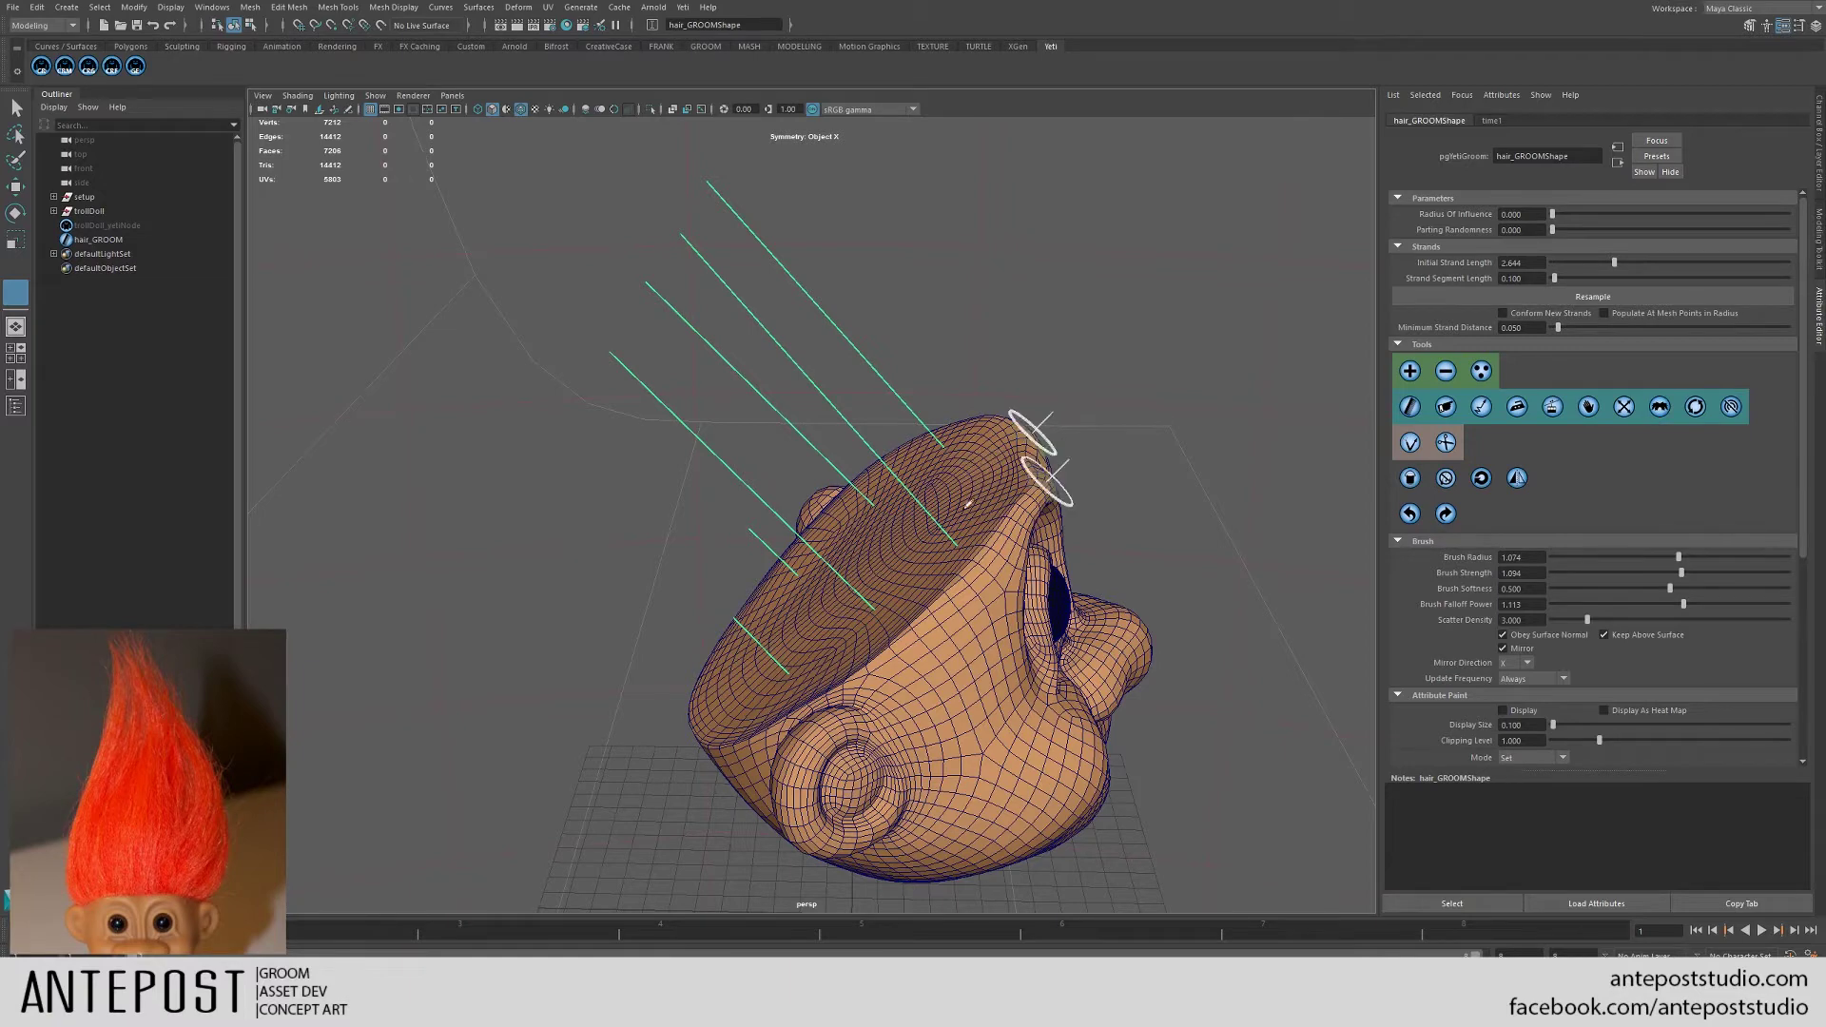
# - Add groups of short mirrored strands among the long scalp pairs, and bend and gather them with a 3.125 Brush Radius
pyautogui.keyDown('alt'); pyautogui.moveTo(968, 502); pyautogui.dragTo(914, 561); pyautogui.keyUp('alt')
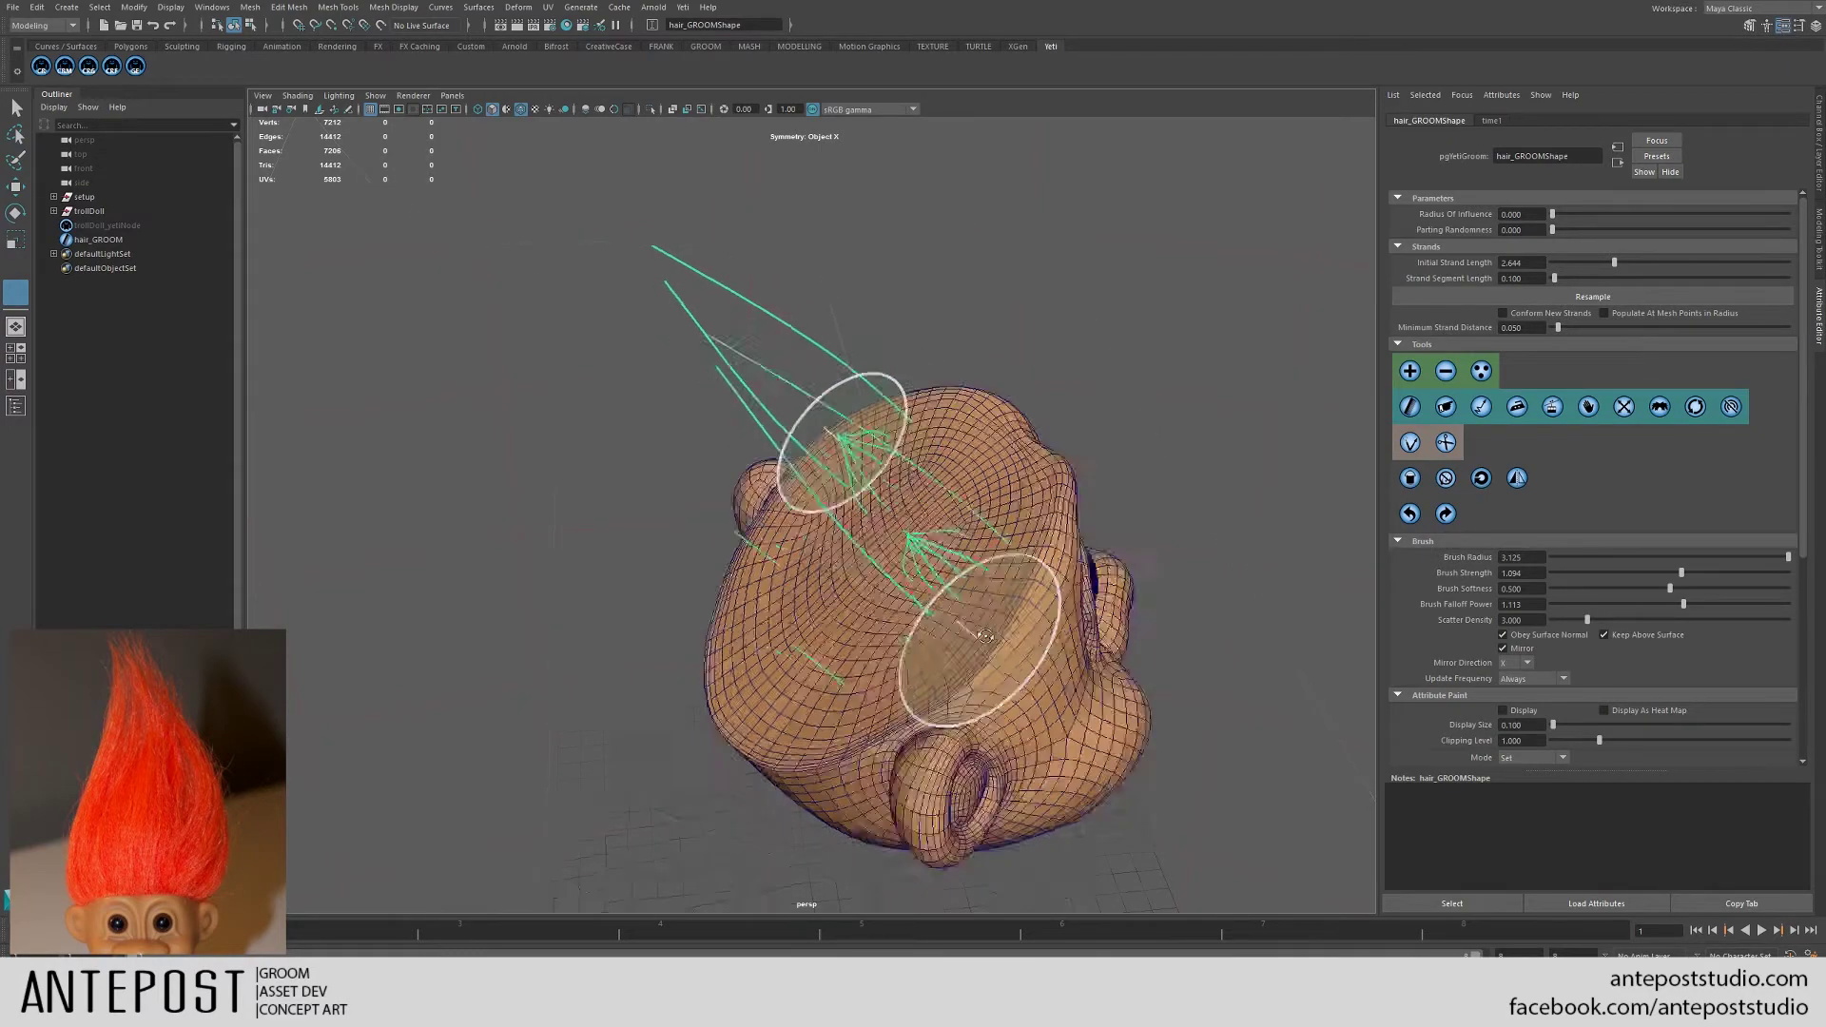
pyautogui.keyDown('alt'); pyautogui.moveTo(985, 636); pyautogui.dragTo(937, 610); pyautogui.keyUp('alt')
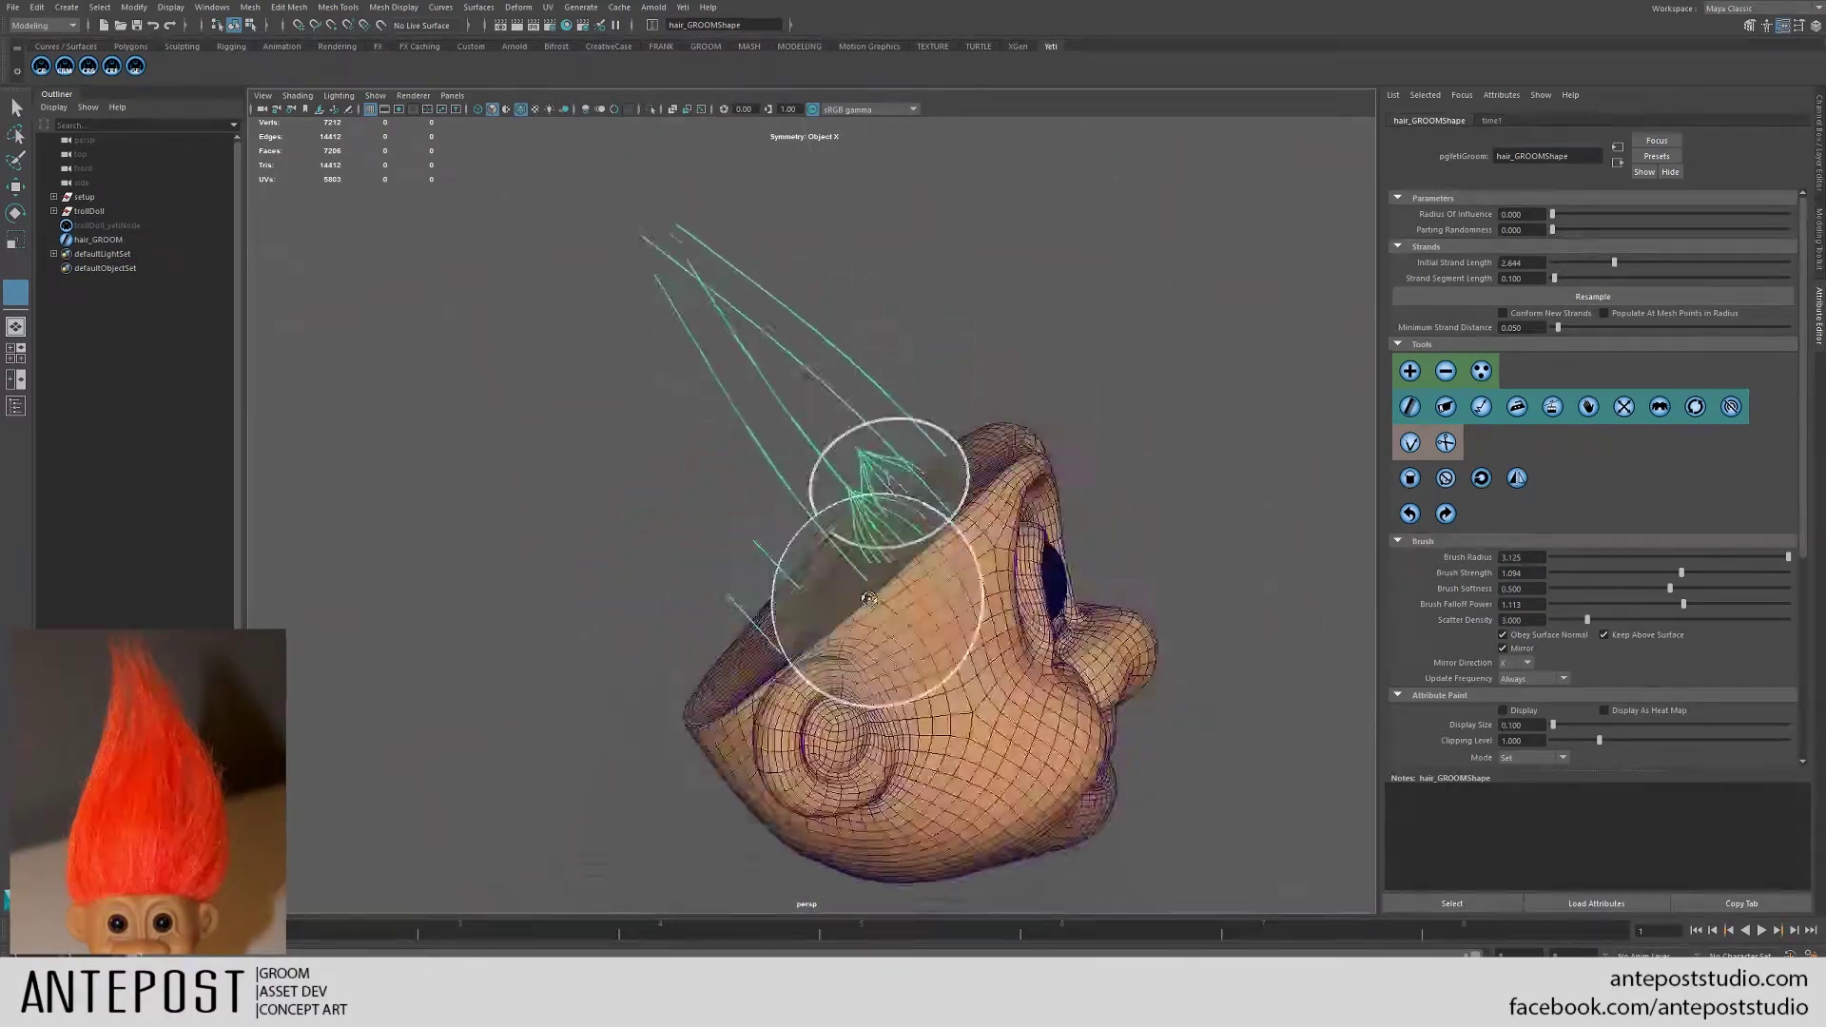
pyautogui.keyDown('alt'); pyautogui.moveTo(912, 629); pyautogui.dragTo(948, 659); pyautogui.keyUp('alt')
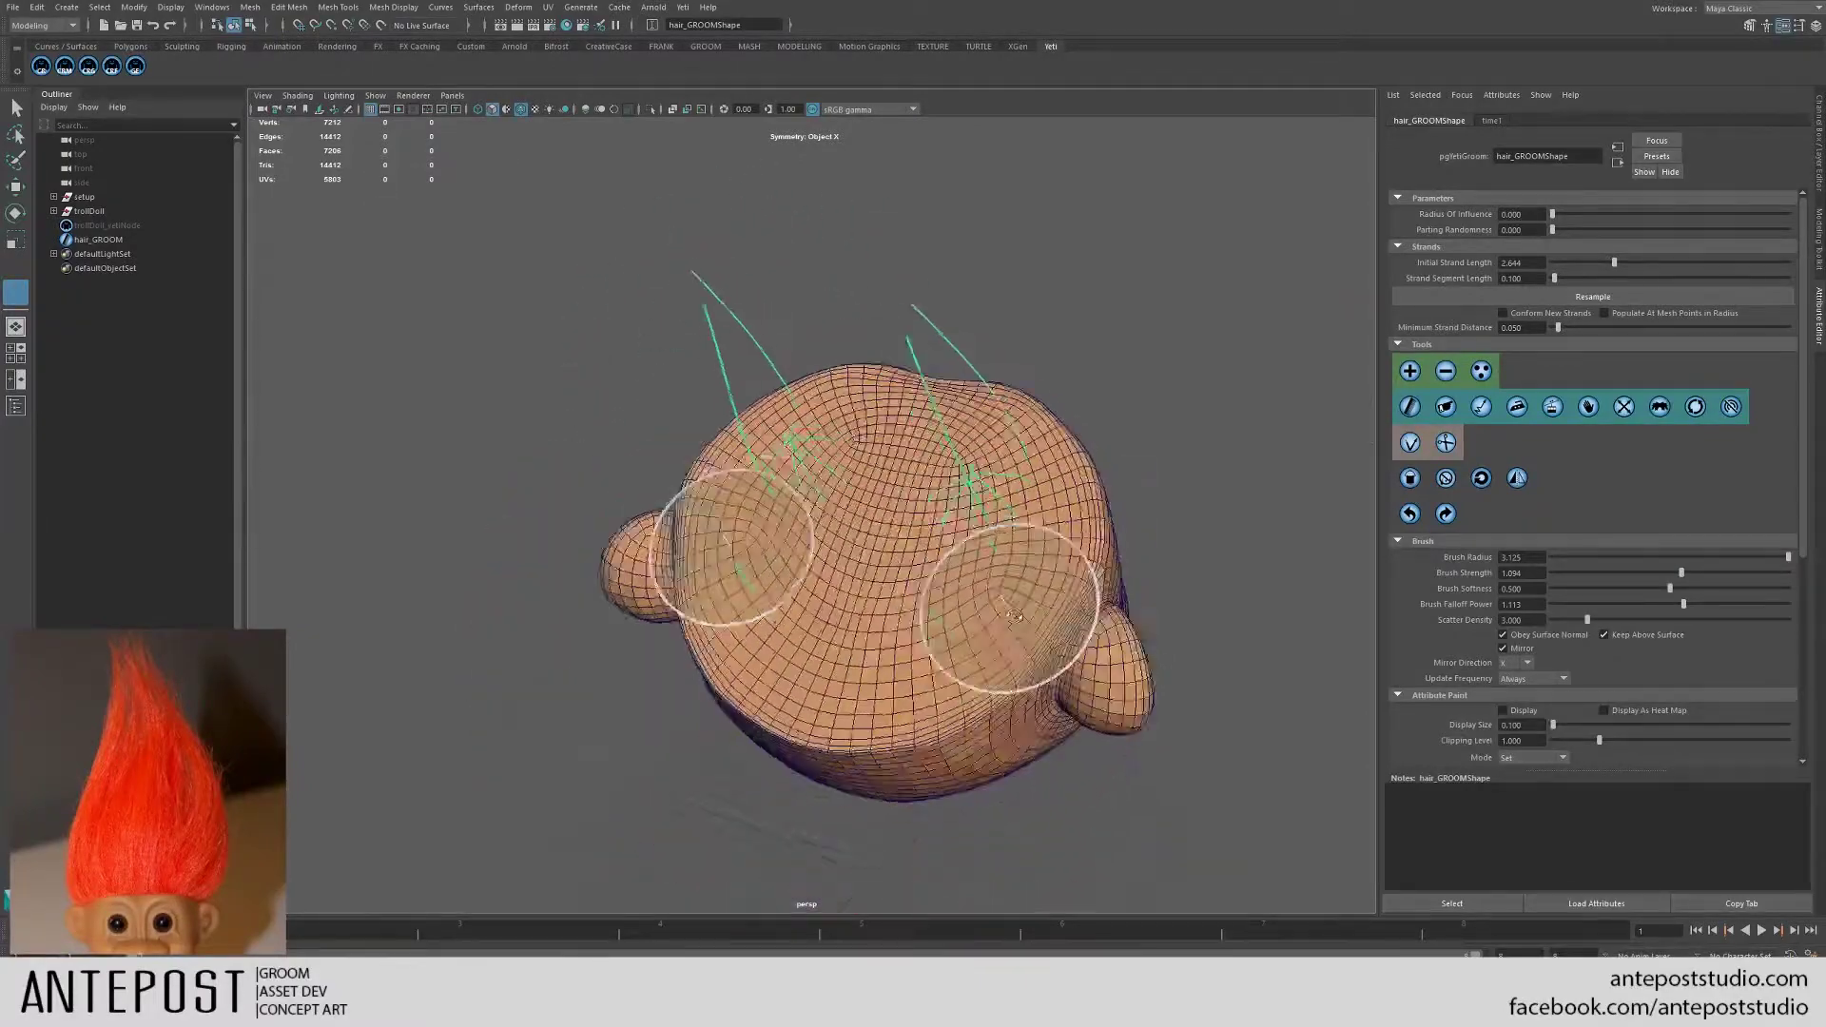
pyautogui.moveTo(1081, 591)
pyautogui.keyDown('alt'); pyautogui.mouseDown()
pyautogui.moveTo(938, 522)
pyautogui.moveTo(990, 562)
pyautogui.moveTo(1047, 489)
pyautogui.moveTo(1015, 539)
pyautogui.moveTo(1081, 523)
pyautogui.moveTo(1004, 519)
pyautogui.moveTo(1027, 504)
pyautogui.mouseUp(); pyautogui.keyUp('alt')
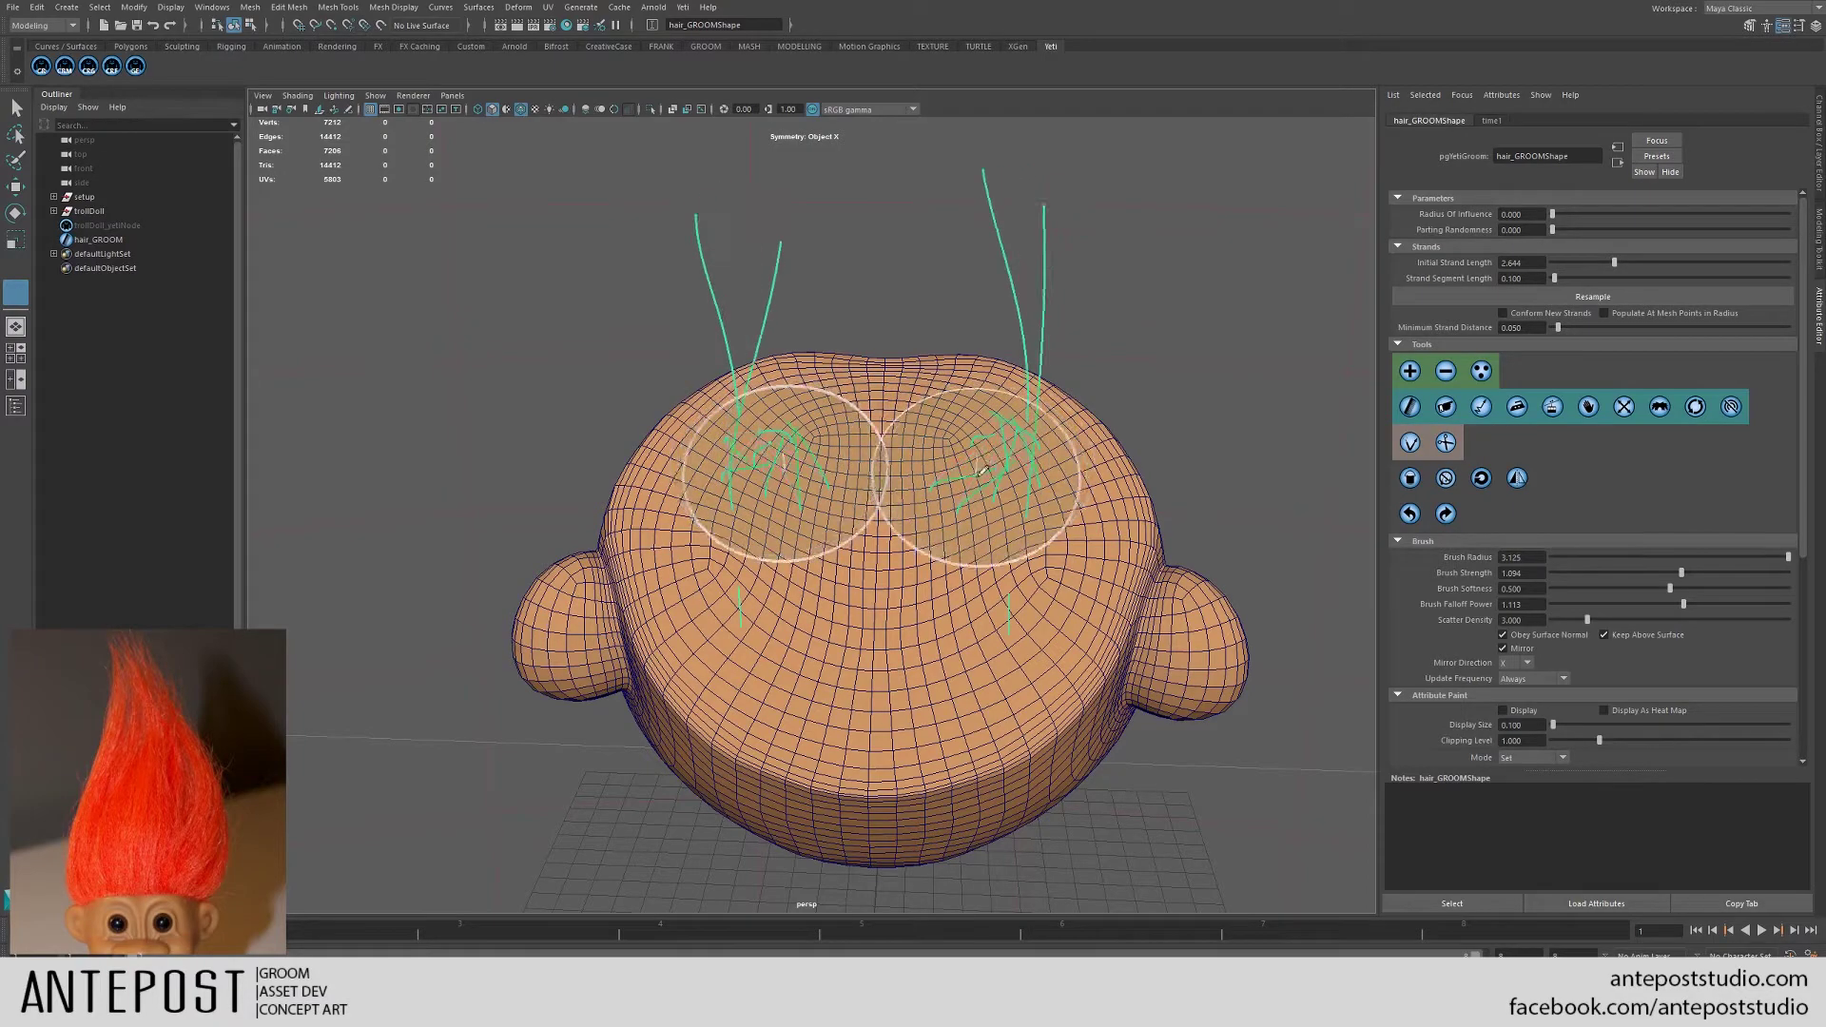
# - Gather the mirrored scalp strands and comb them straight toward the back of the head with the 3.125 Brush Radius
pyautogui.moveTo(1106, 521)
pyautogui.keyDown('alt'); pyautogui.mouseDown()
pyautogui.moveTo(942, 518)
pyautogui.moveTo(1080, 521)
pyautogui.mouseUp(); pyautogui.keyUp('alt')
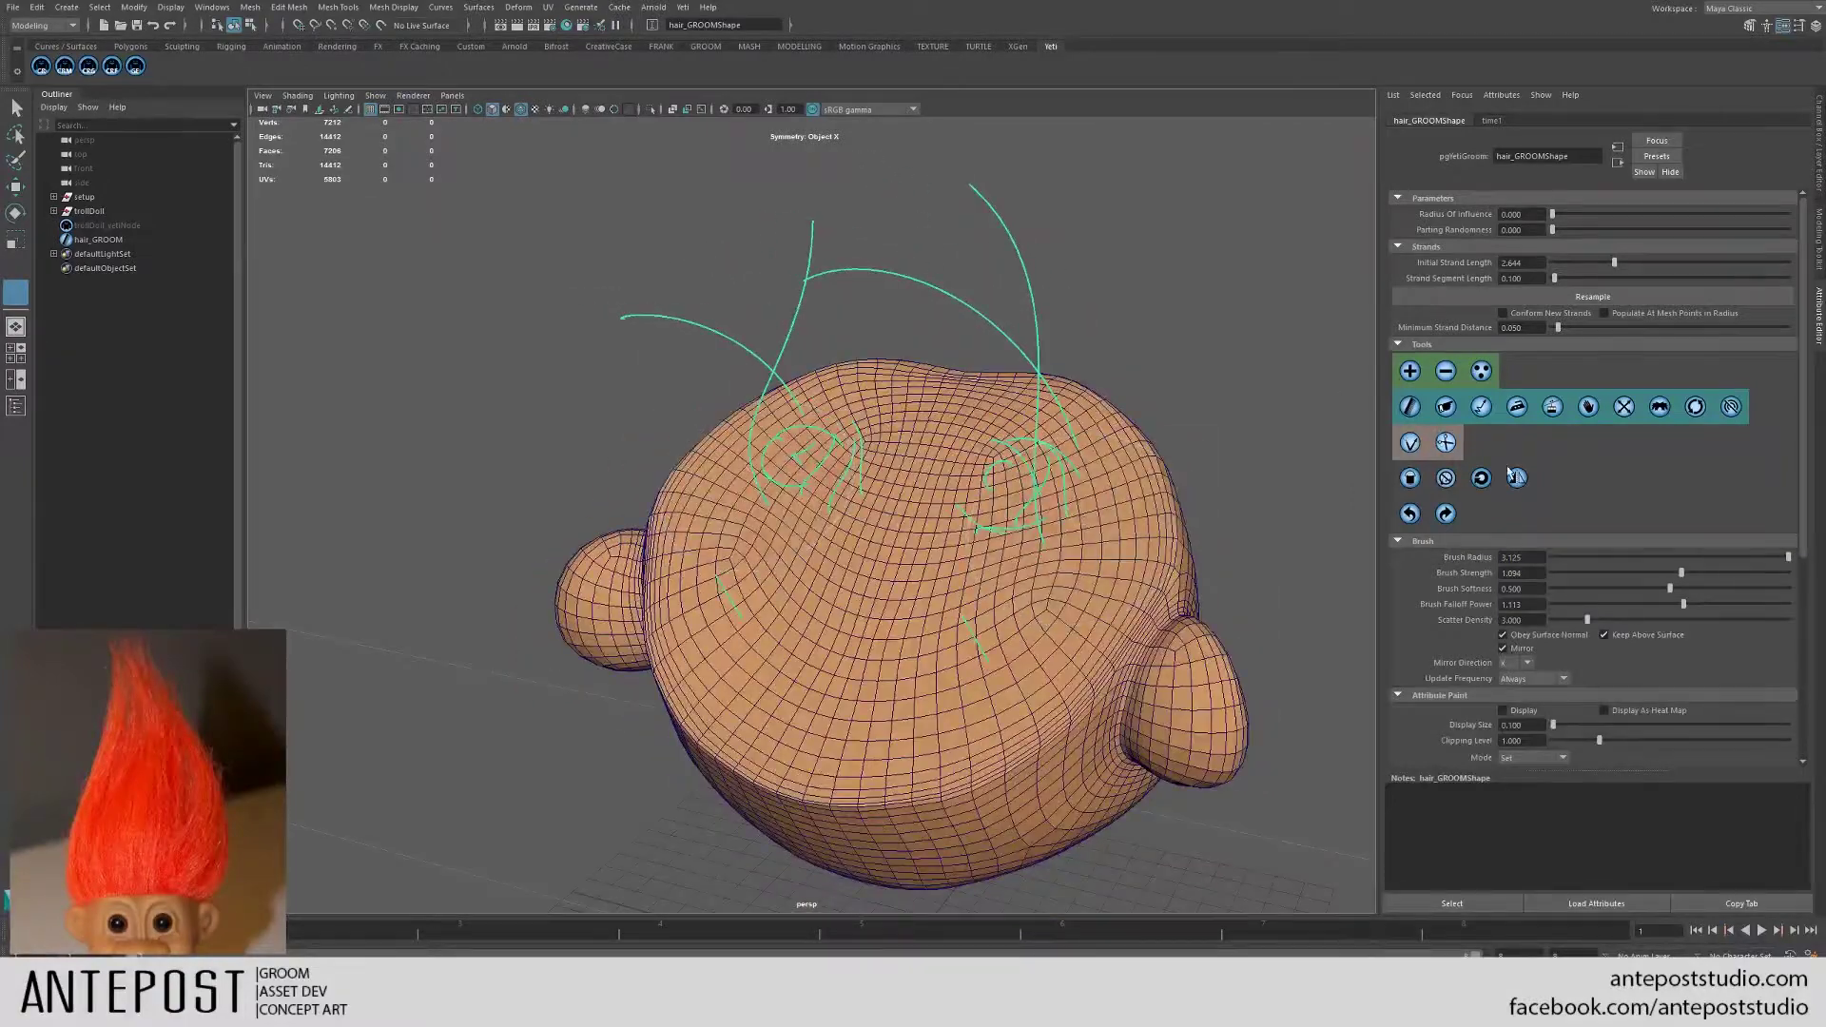
pyautogui.moveTo(1019, 433)
pyautogui.mouseDown()
pyautogui.moveTo(1065, 457)
pyautogui.moveTo(1047, 490)
pyautogui.mouseUp()
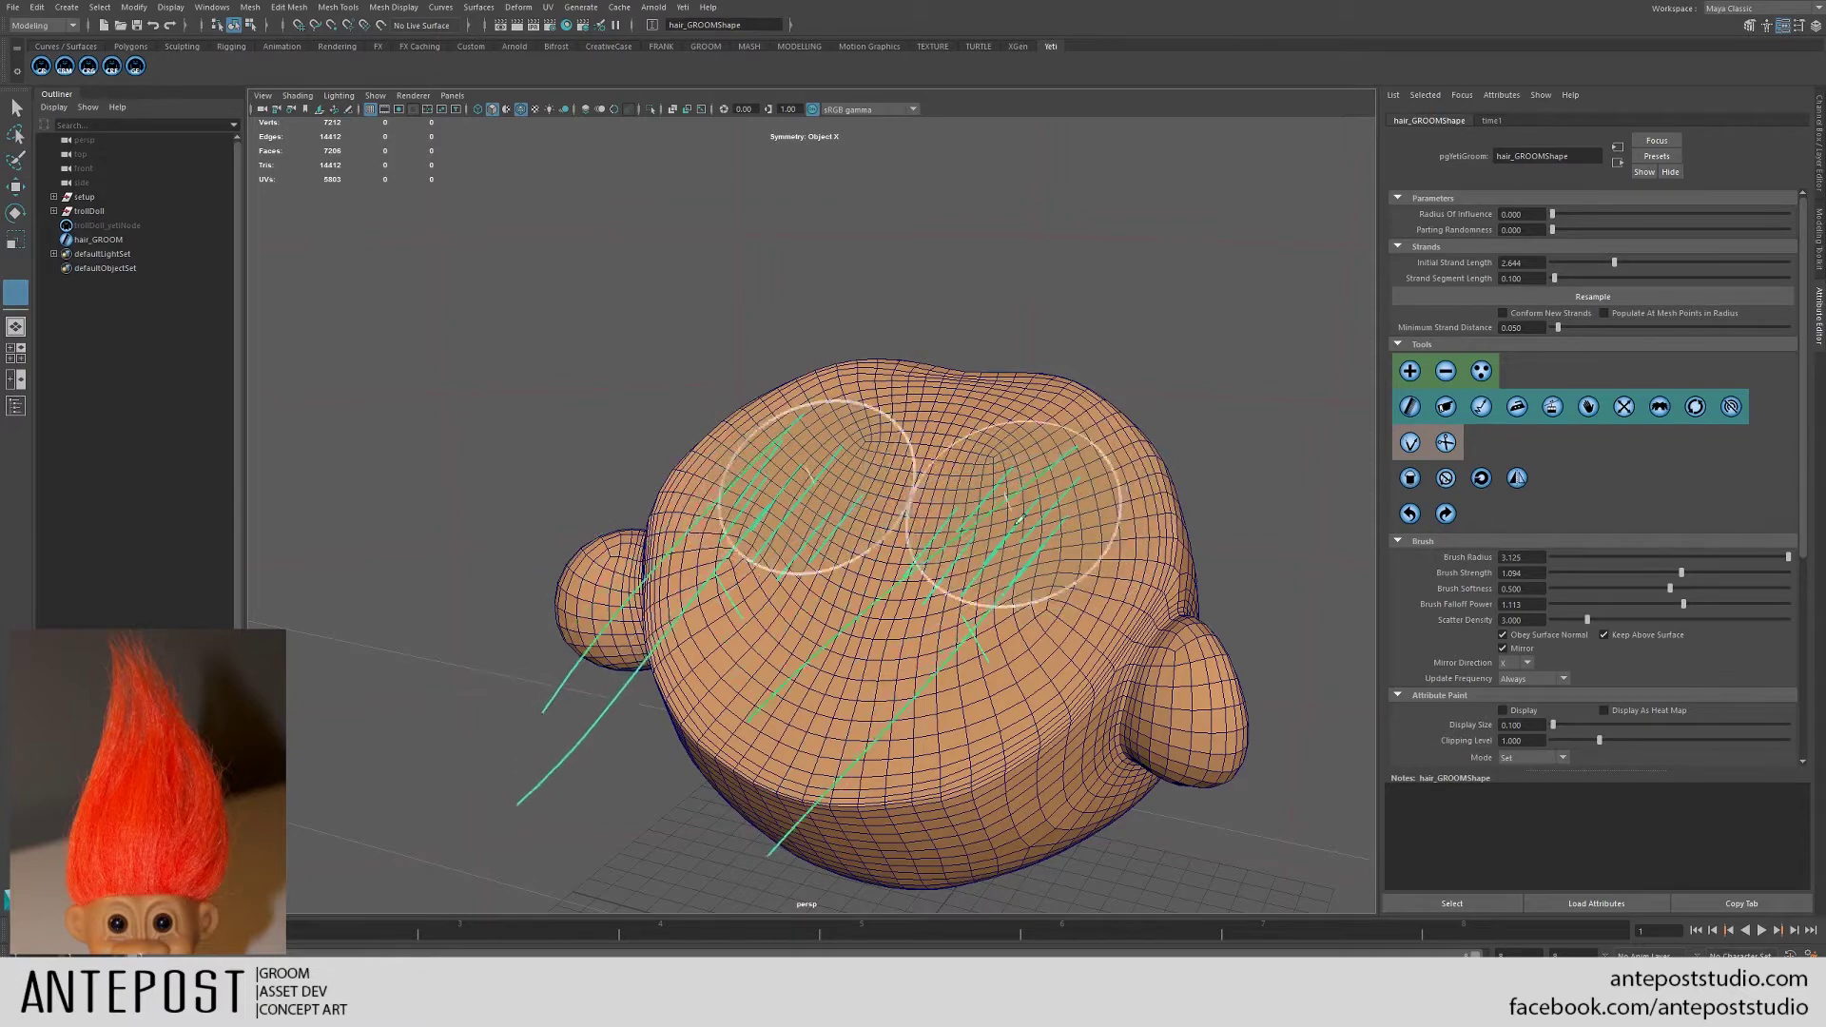
pyautogui.keyDown('alt'); pyautogui.moveTo(1079, 561); pyautogui.dragTo(1002, 515); pyautogui.keyUp('alt')
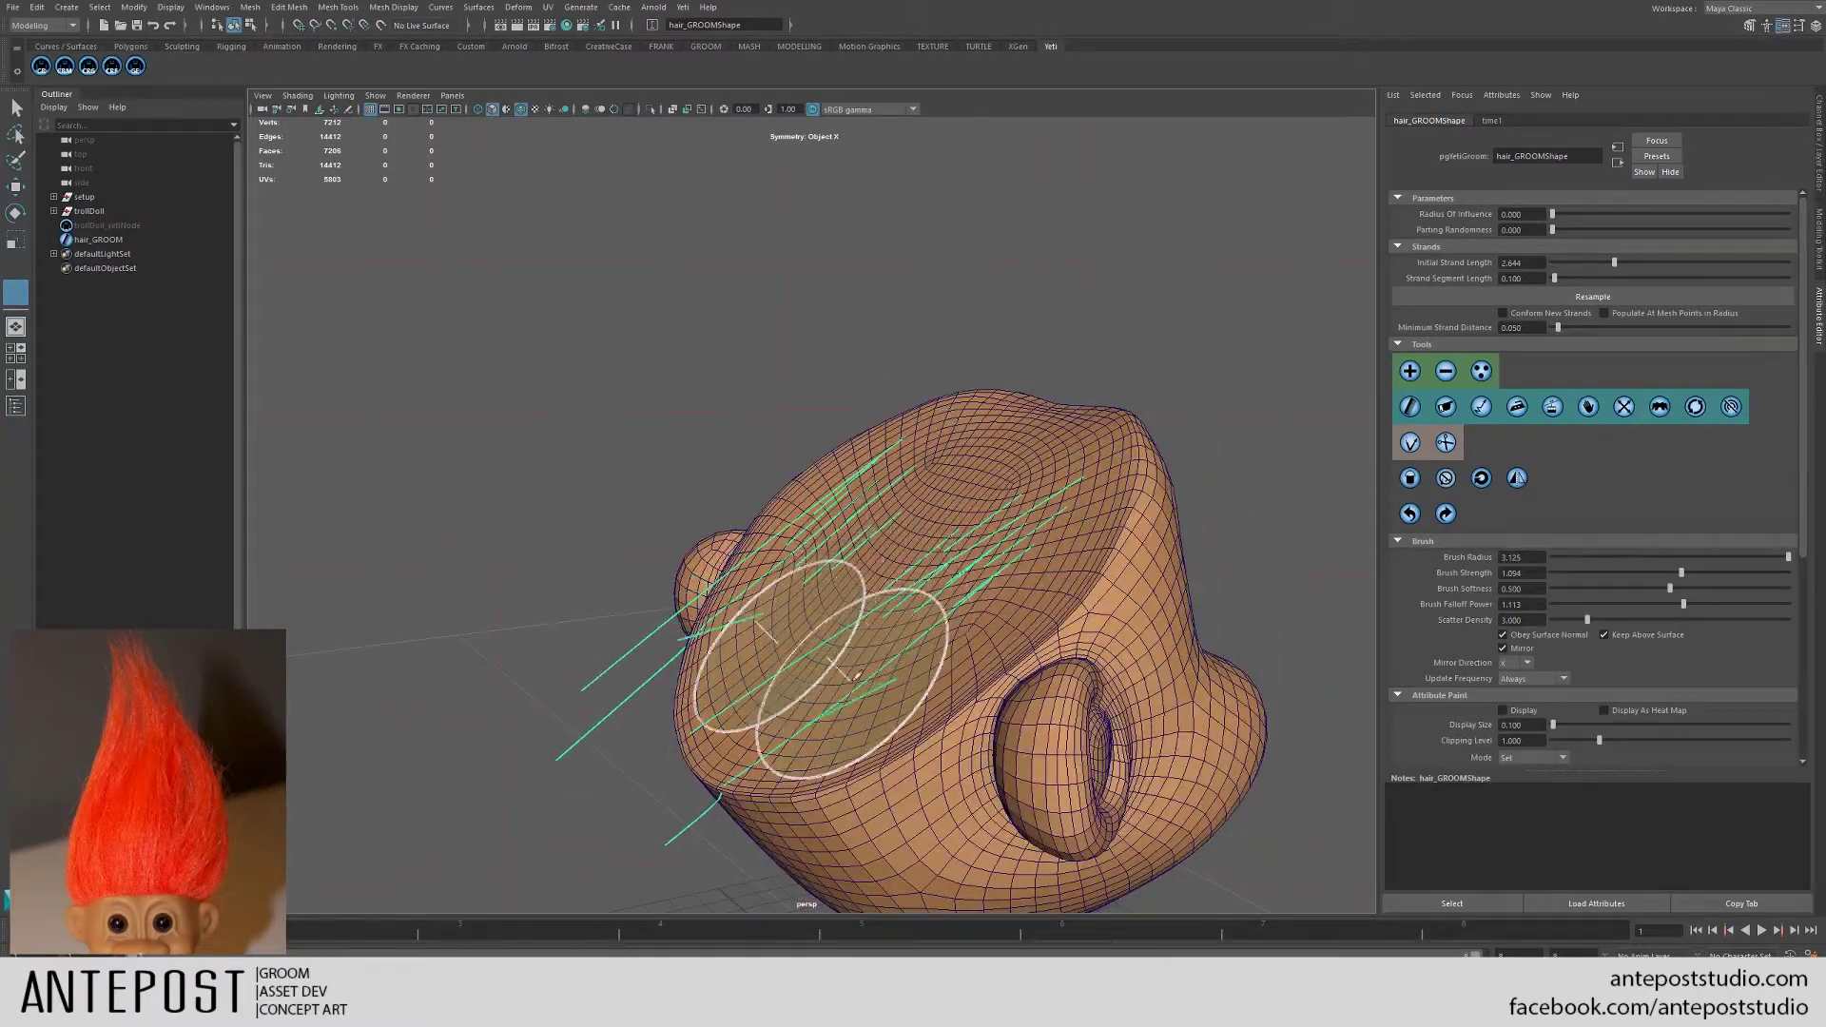
pyautogui.moveTo(1006, 564)
pyautogui.keyDown('alt'); pyautogui.mouseDown()
pyautogui.moveTo(1028, 533)
pyautogui.moveTo(1020, 571)
pyautogui.mouseUp(); pyautogui.keyUp('alt')
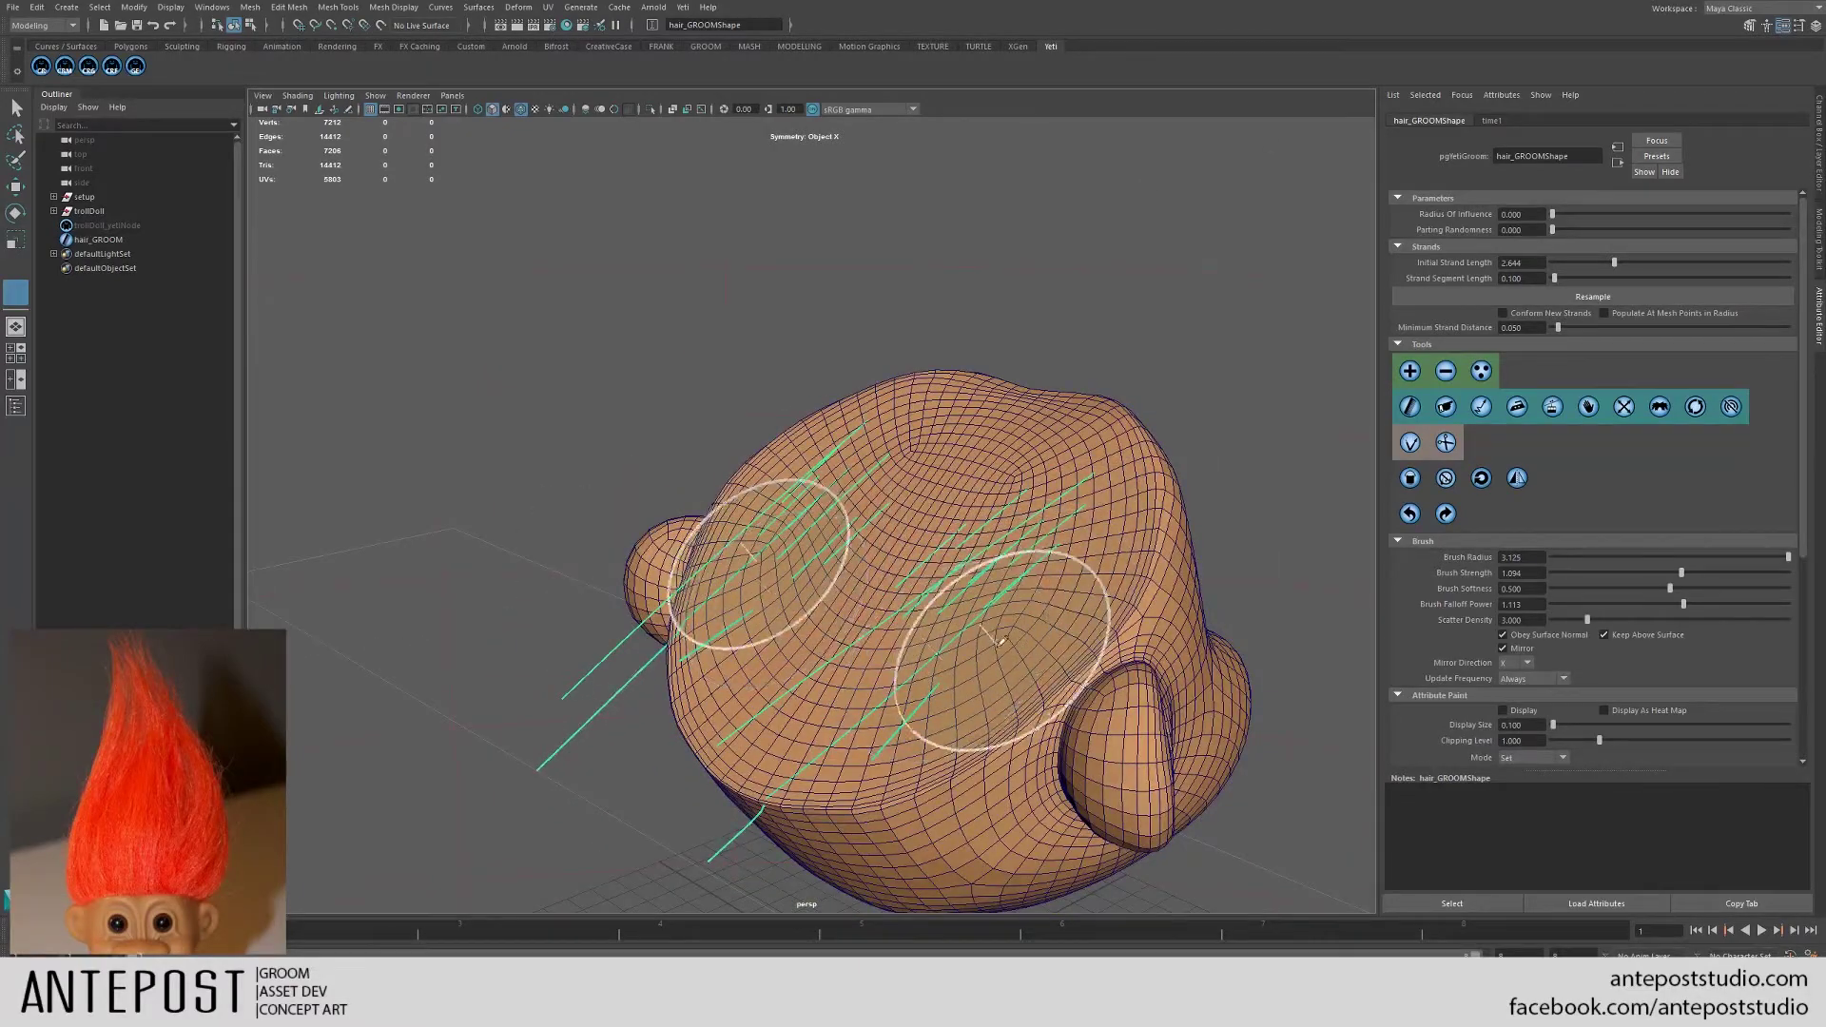
pyautogui.moveTo(1001, 642)
pyautogui.keyDown('alt'); pyautogui.mouseDown()
pyautogui.moveTo(938, 612)
pyautogui.moveTo(918, 652)
pyautogui.mouseUp(); pyautogui.keyUp('alt')
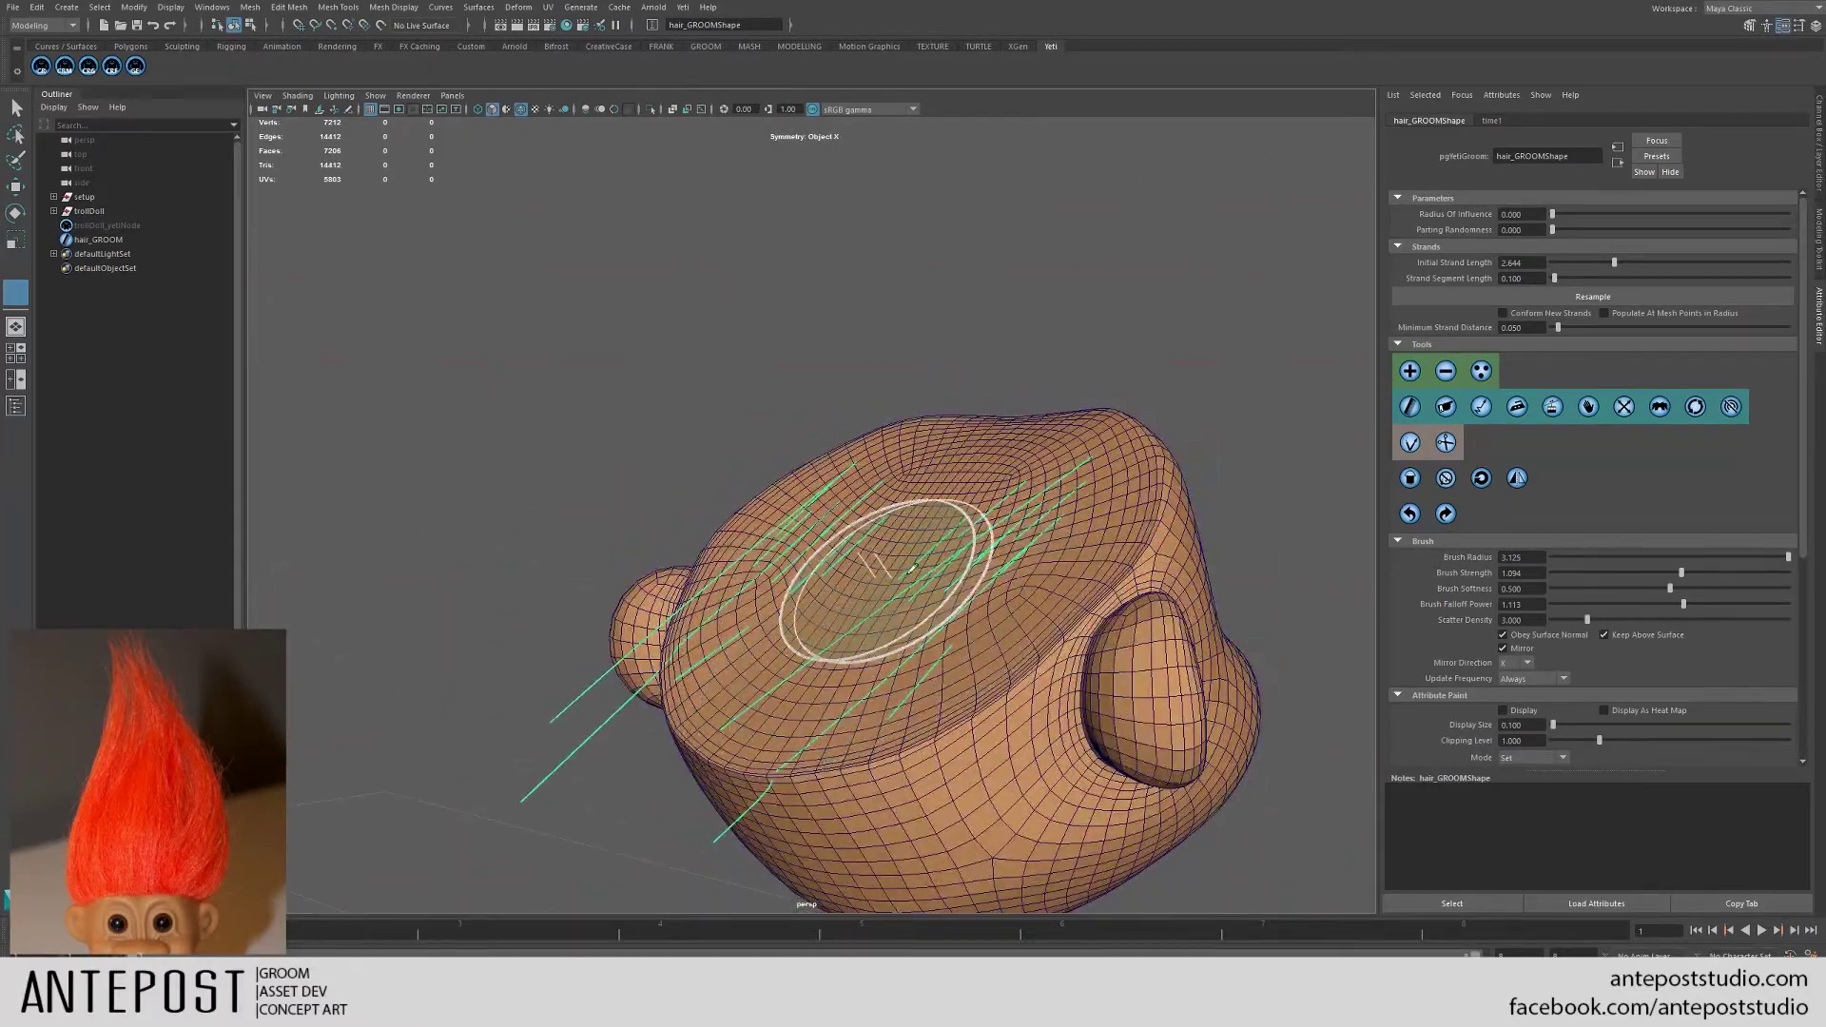
pyautogui.moveTo(911, 568)
pyautogui.keyDown('alt'); pyautogui.mouseDown()
pyautogui.moveTo(1066, 488)
pyautogui.moveTo(1009, 515)
pyautogui.mouseUp(); pyautogui.keyUp('alt')
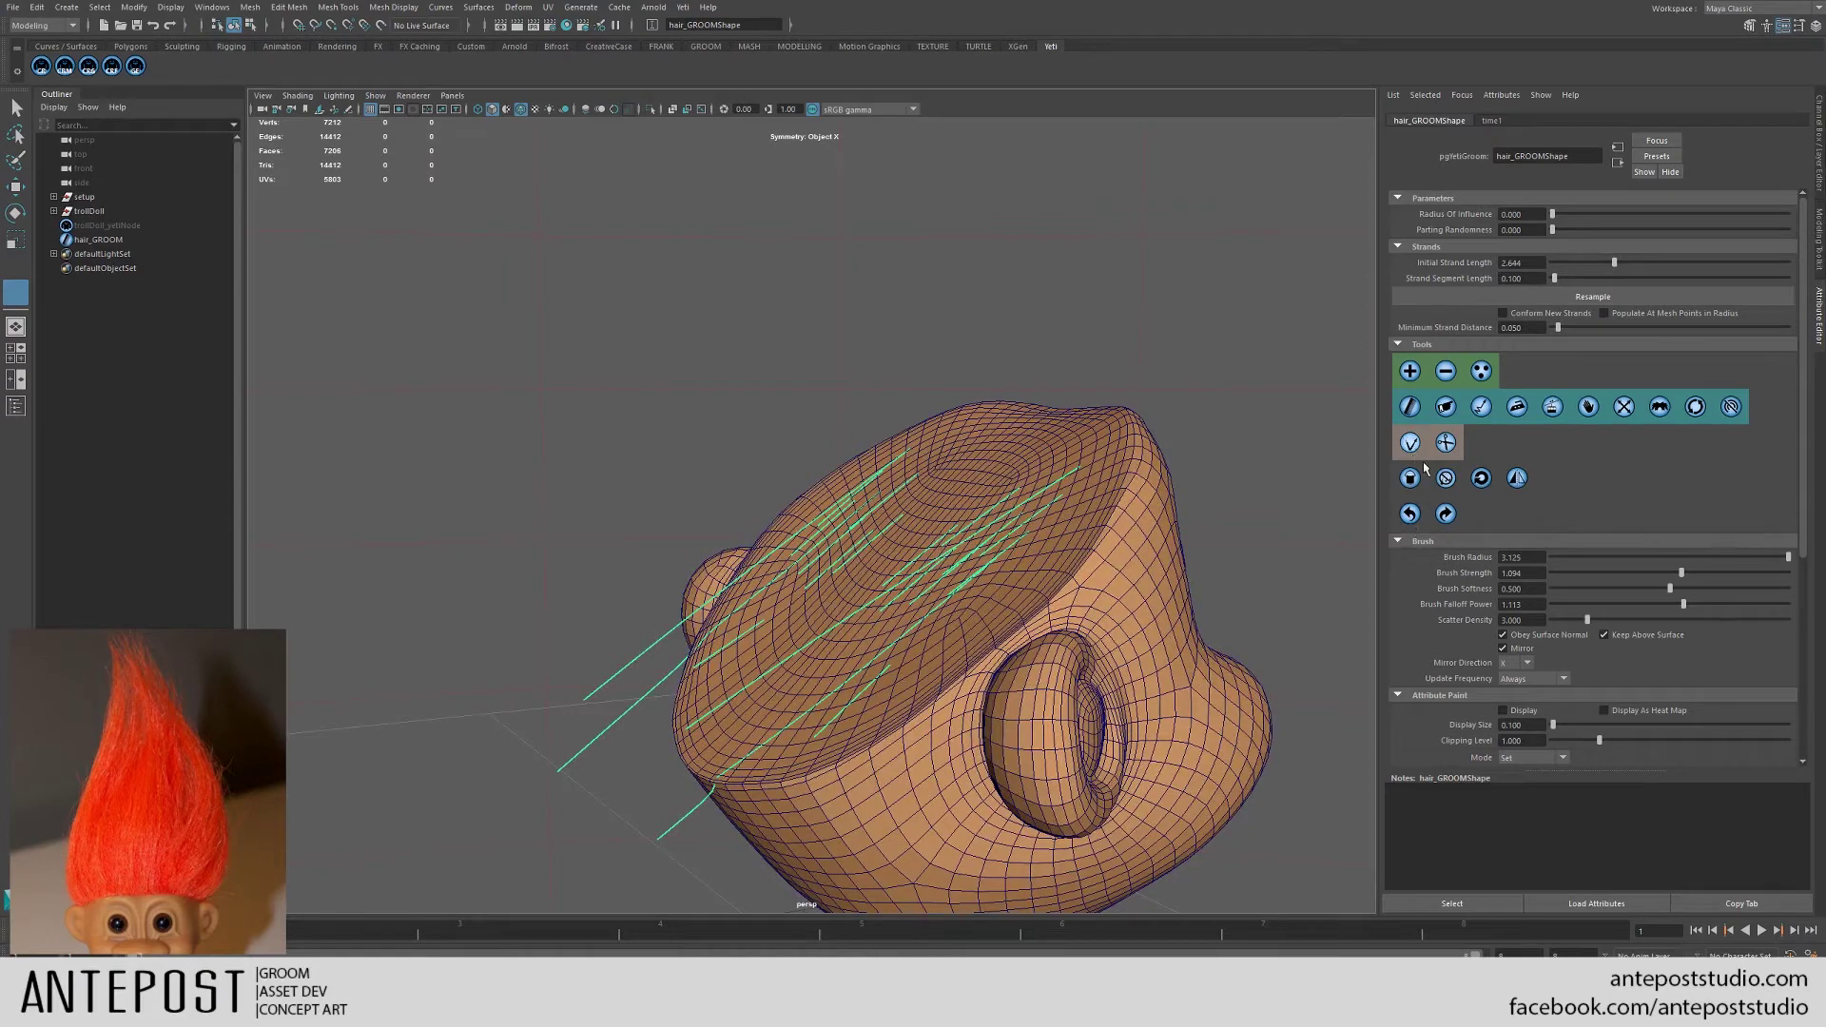
# - Erase the scalp strands and place three new mirrored strand pairs from front to back with a 0.976 Brush Radius
pyautogui.click(1446, 372)
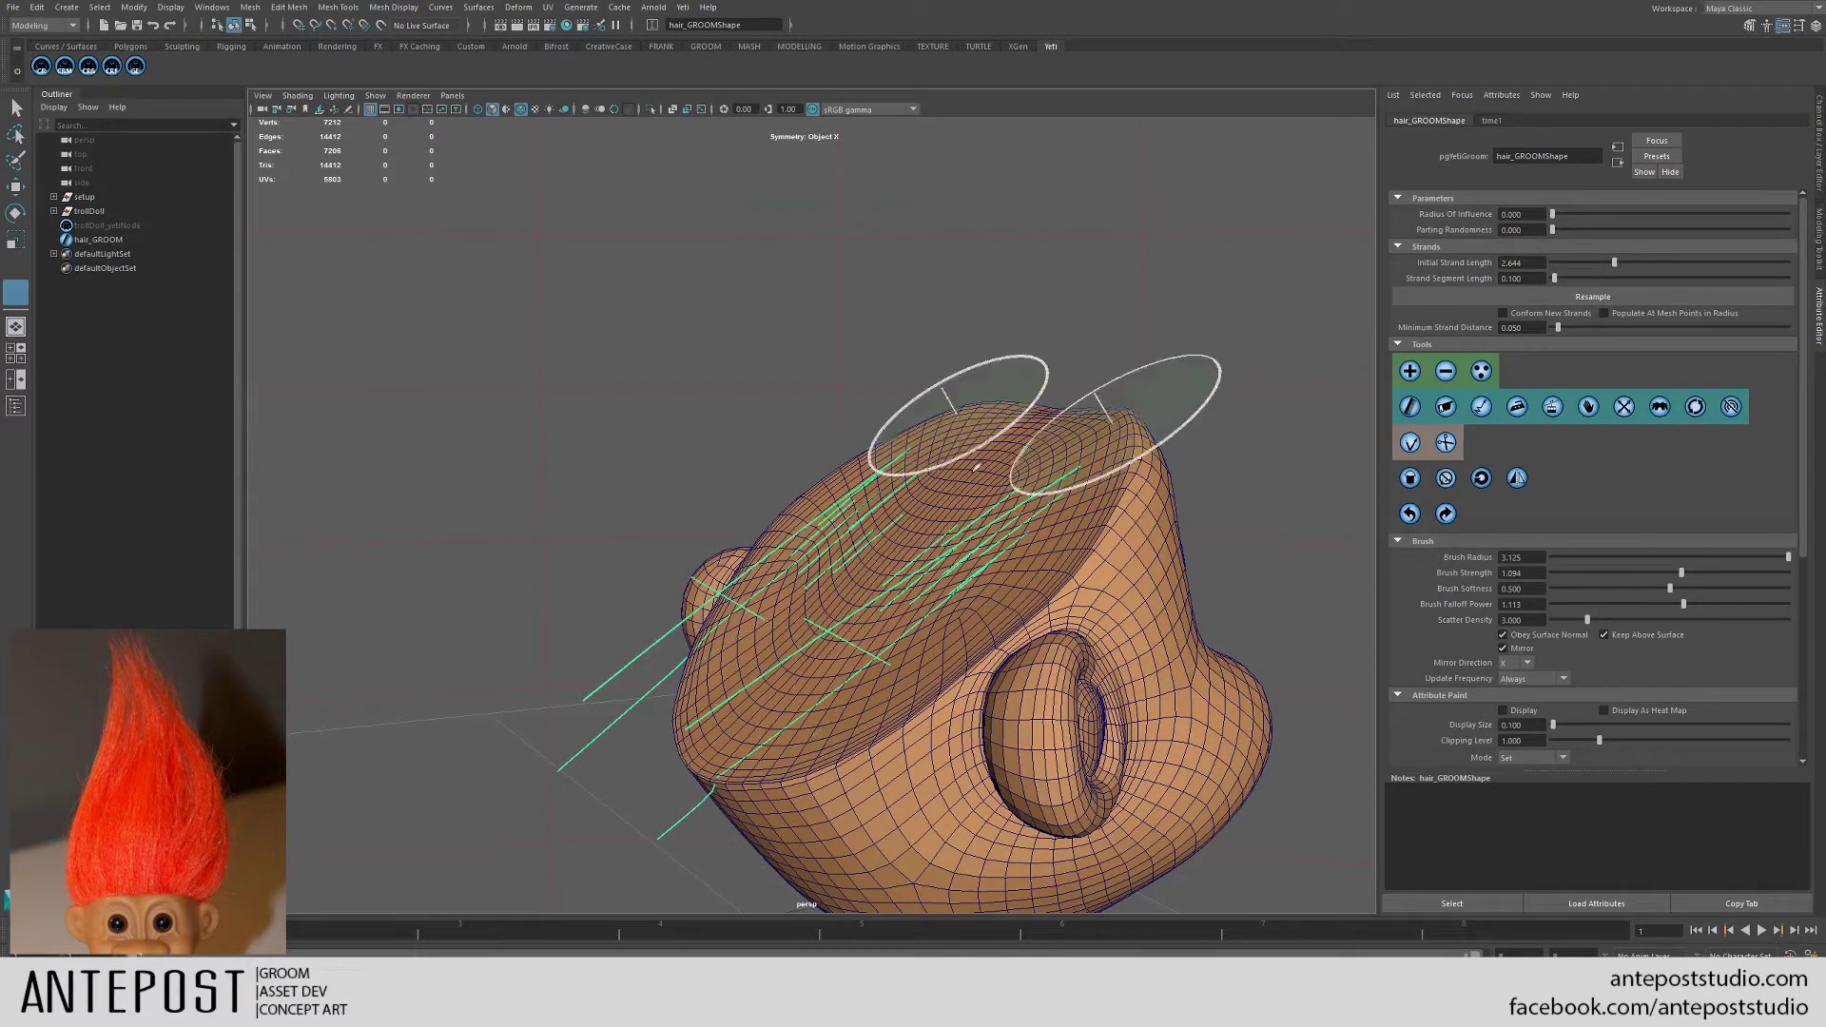
pyautogui.moveTo(1118, 426); pyautogui.dragTo(892, 602)
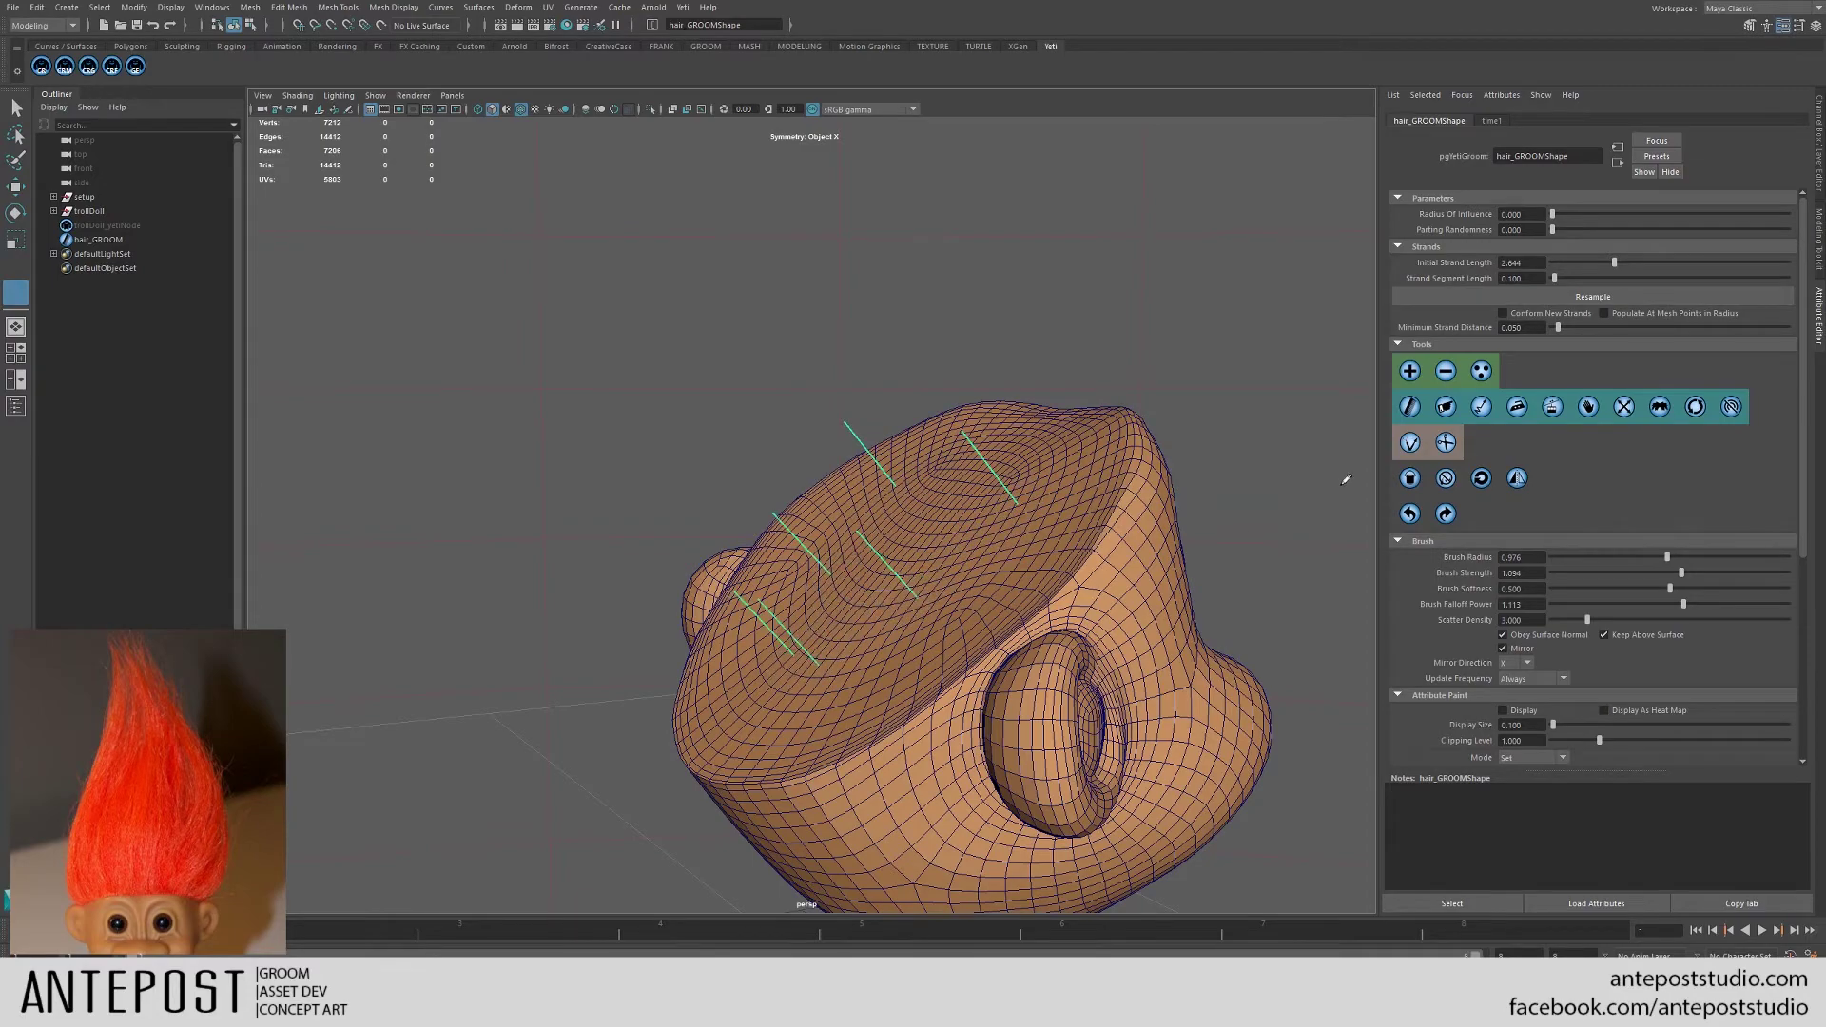
pyautogui.moveTo(984, 488)
pyautogui.keyDown('alt'); pyautogui.mouseDown()
pyautogui.moveTo(1142, 481)
pyautogui.moveTo(1027, 481)
pyautogui.moveTo(1056, 461)
pyautogui.mouseUp(); pyautogui.keyUp('alt')
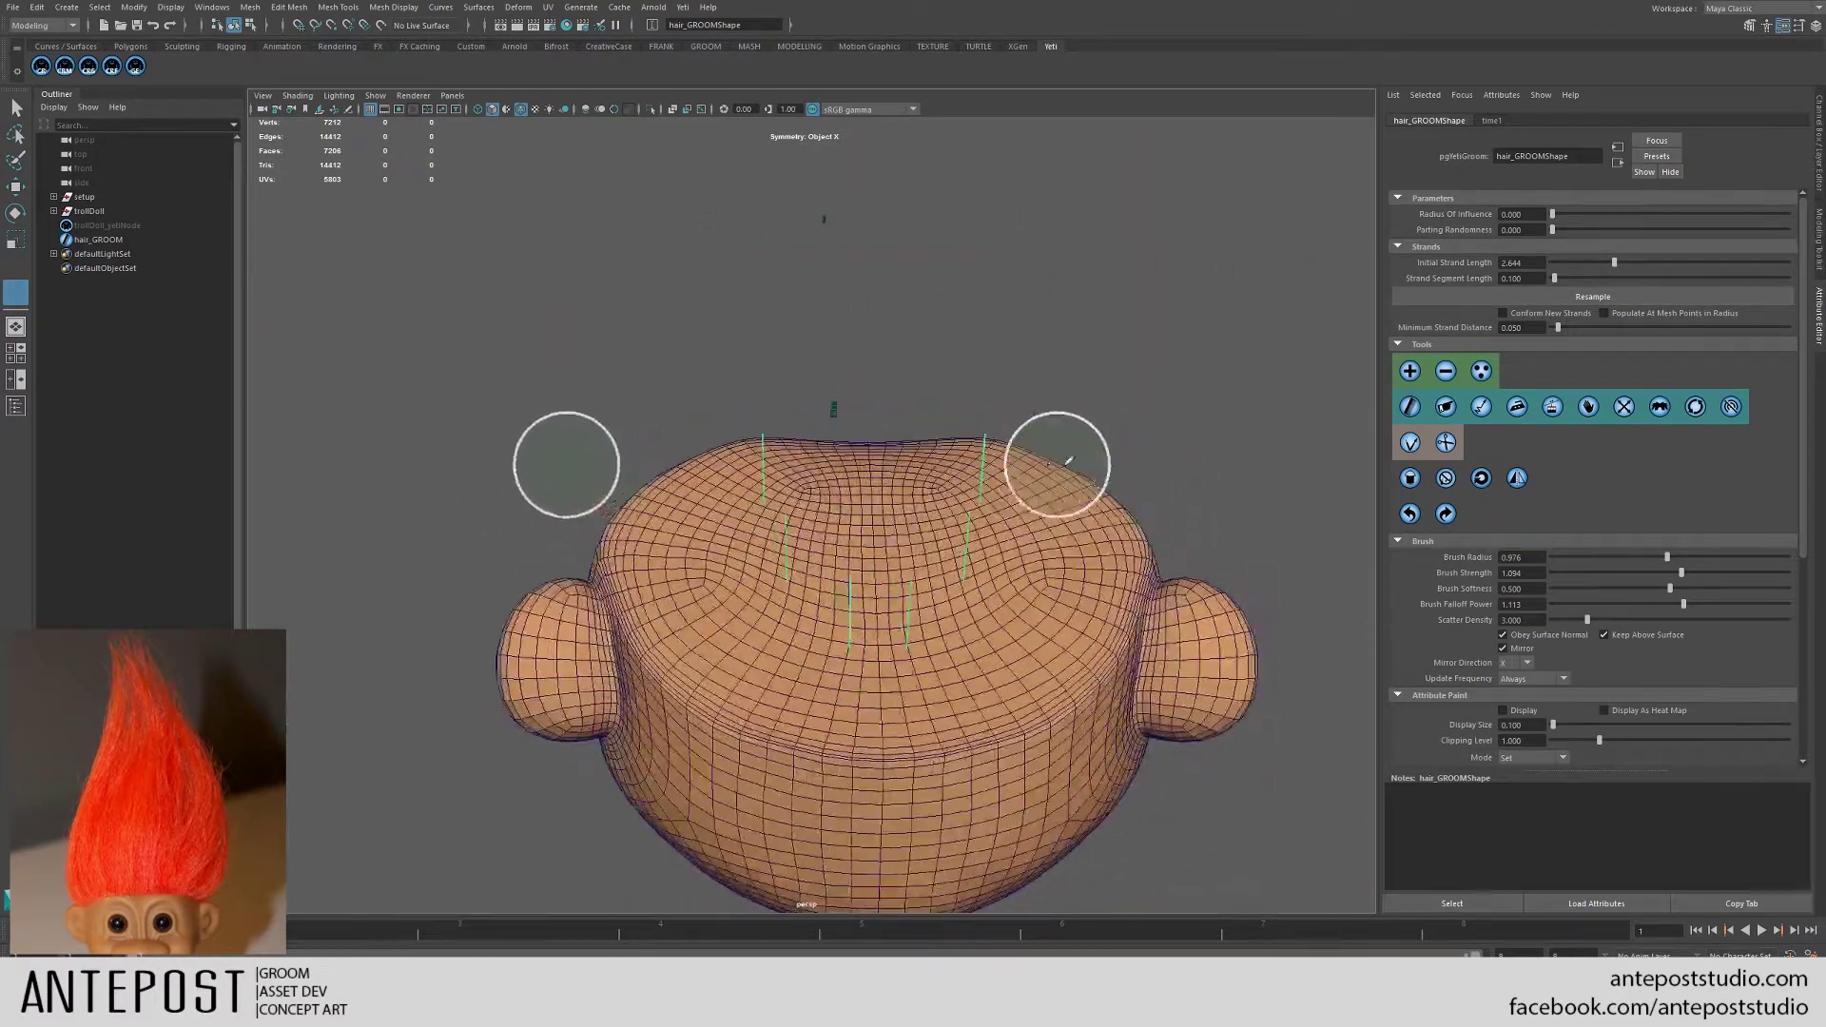
# - Turn off the Mirror option of the groom brush
pyautogui.moveTo(1171, 475)
pyautogui.keyDown('alt'); pyautogui.mouseDown()
pyautogui.moveTo(1174, 529)
pyautogui.moveTo(848, 529)
pyautogui.moveTo(1056, 539)
pyautogui.moveTo(1288, 461)
pyautogui.mouseUp(); pyautogui.keyUp('alt')
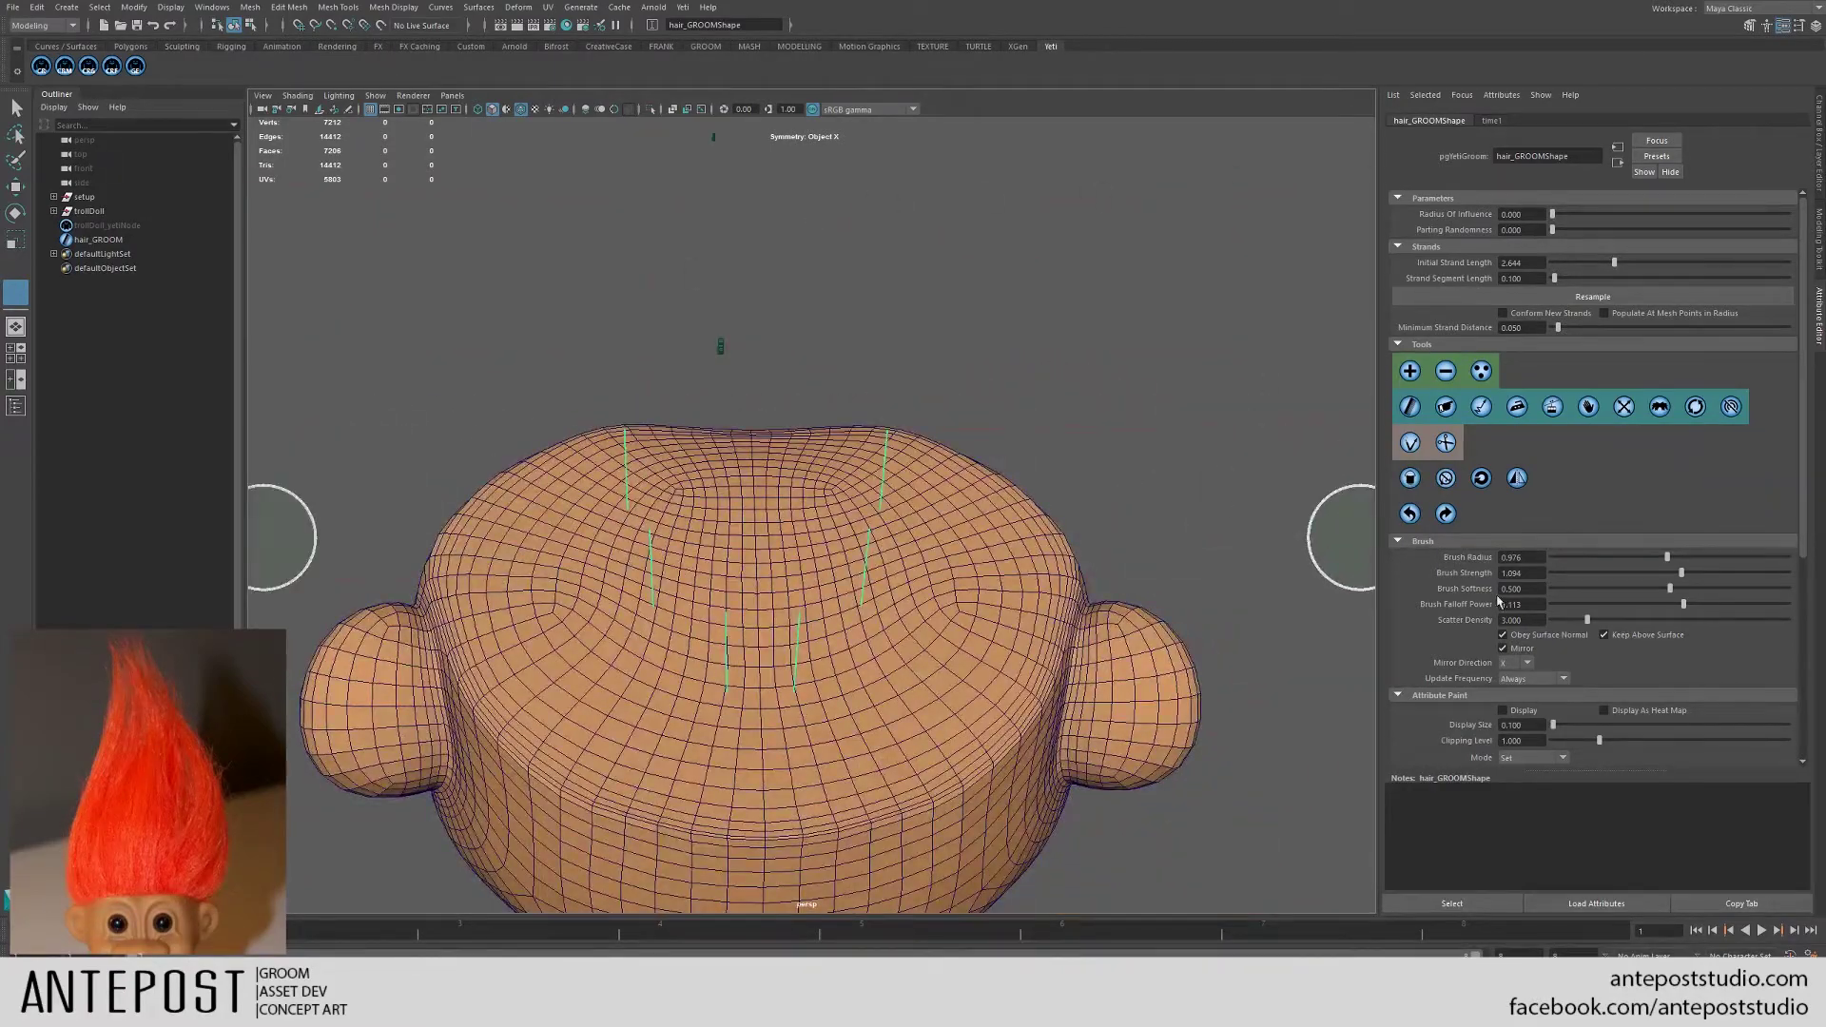
pyautogui.keyDown('alt'); pyautogui.moveTo(968, 428); pyautogui.dragTo(1135, 562, button='right'); pyautogui.keyUp('alt')
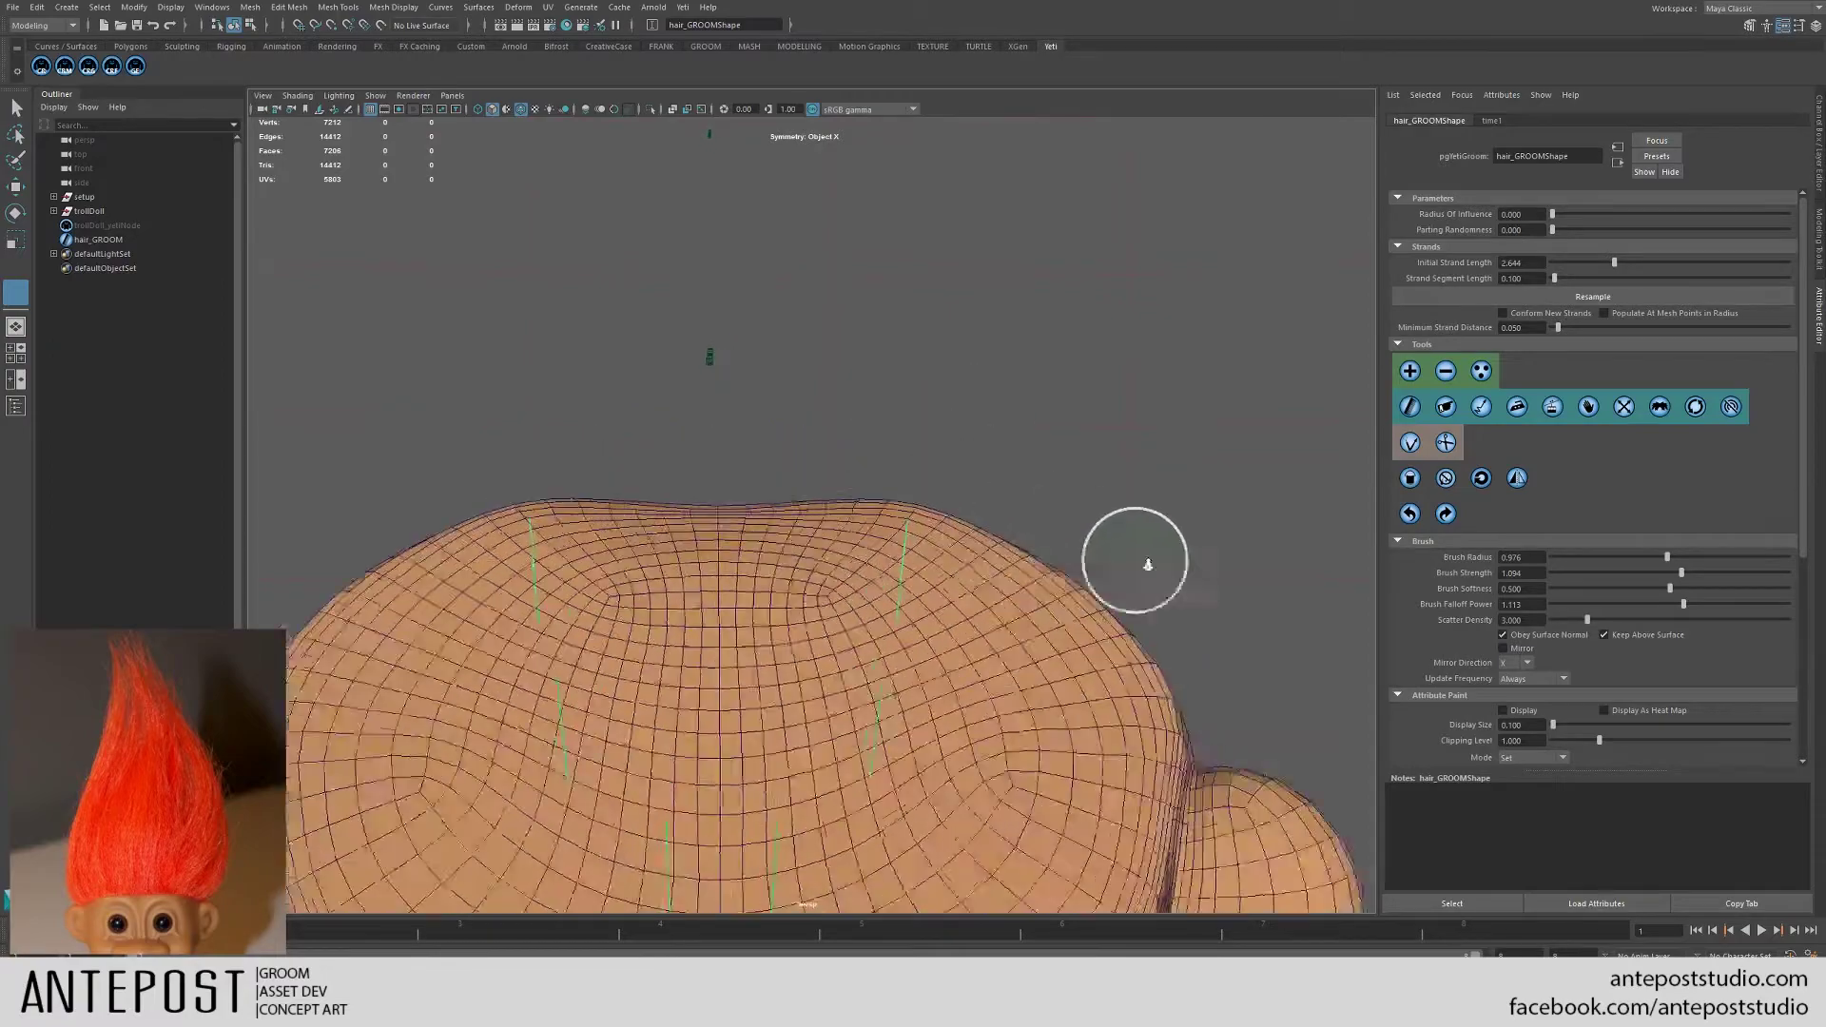
pyautogui.moveTo(1135, 563)
pyautogui.keyDown('alt'); pyautogui.mouseDown()
pyautogui.moveTo(991, 483)
pyautogui.moveTo(943, 521)
pyautogui.moveTo(1044, 574)
pyautogui.moveTo(1149, 577)
pyautogui.moveTo(1161, 458)
pyautogui.moveTo(1176, 523)
pyautogui.moveTo(1137, 441)
pyautogui.moveTo(962, 505)
pyautogui.mouseUp(); pyautogui.keyUp('alt')
pyautogui.keyDown('alt'); pyautogui.moveTo(962, 505); pyautogui.dragTo(982, 507, button='right'); pyautogui.keyUp('alt')
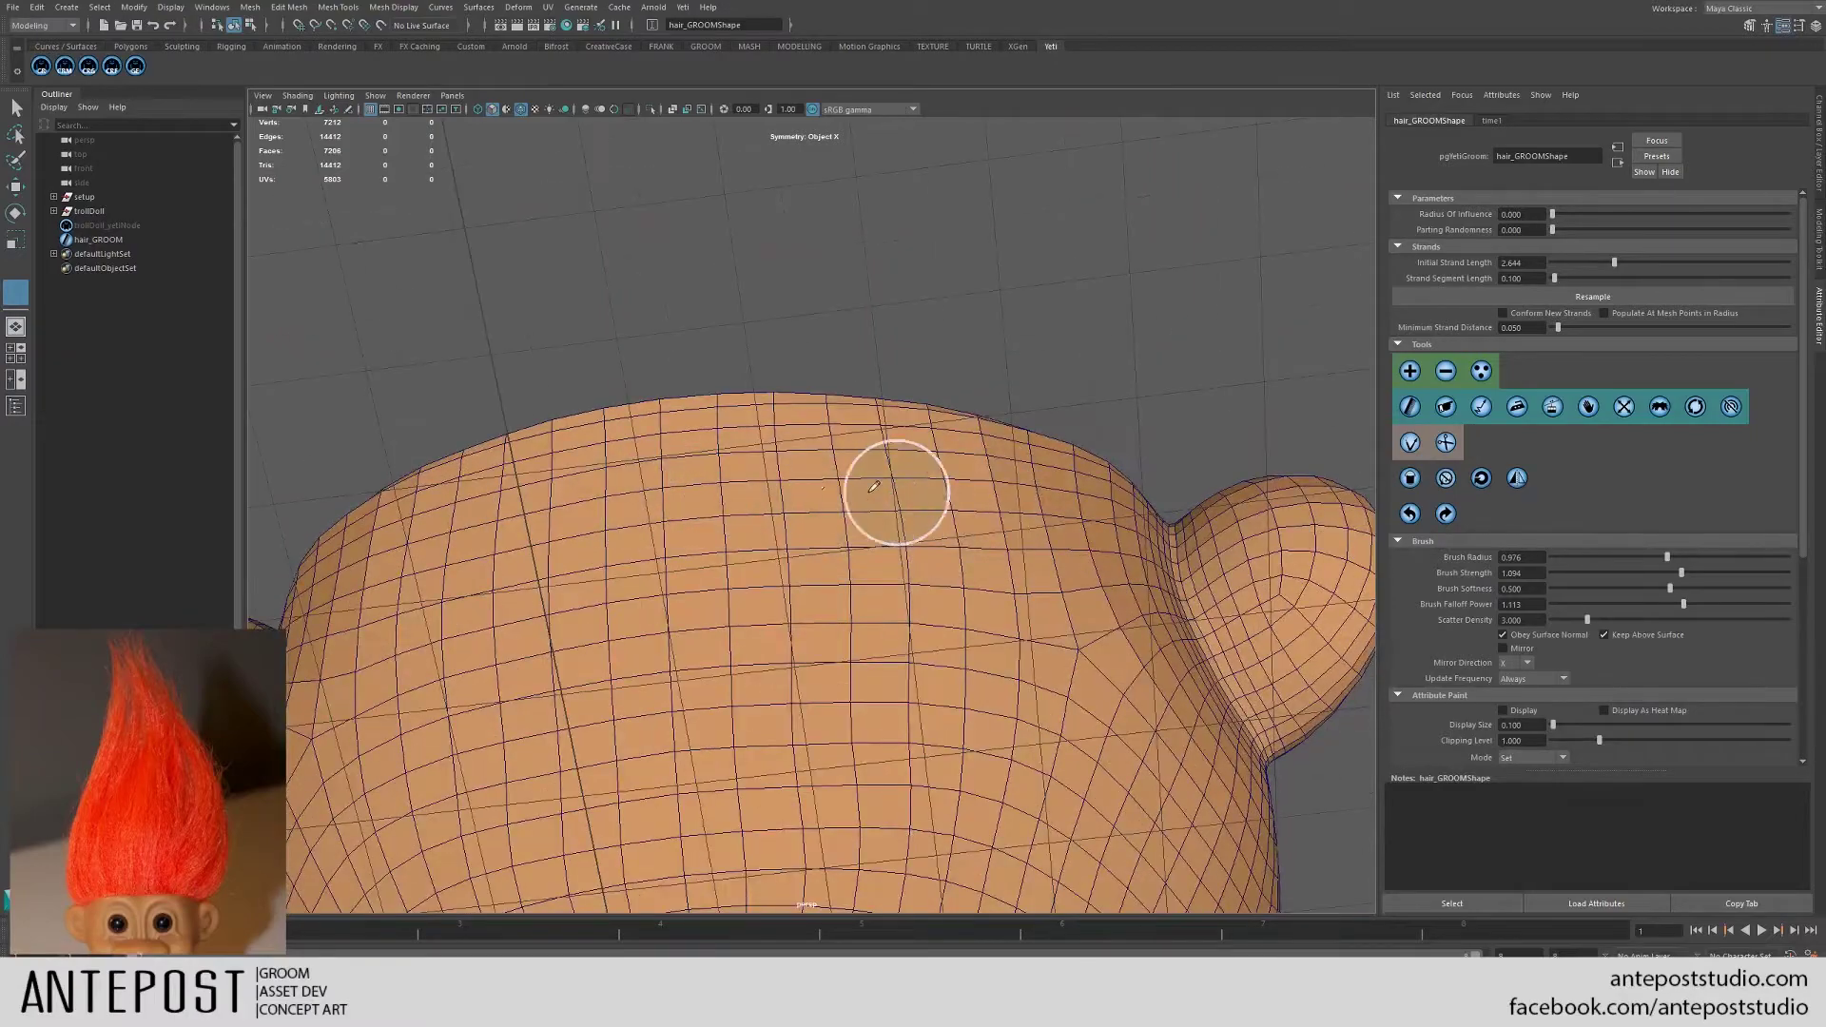
pyautogui.moveTo(955, 513)
pyautogui.keyDown('alt'); pyautogui.mouseDown()
pyautogui.moveTo(930, 542)
pyautogui.moveTo(952, 477)
pyautogui.mouseUp(); pyautogui.keyUp('alt')
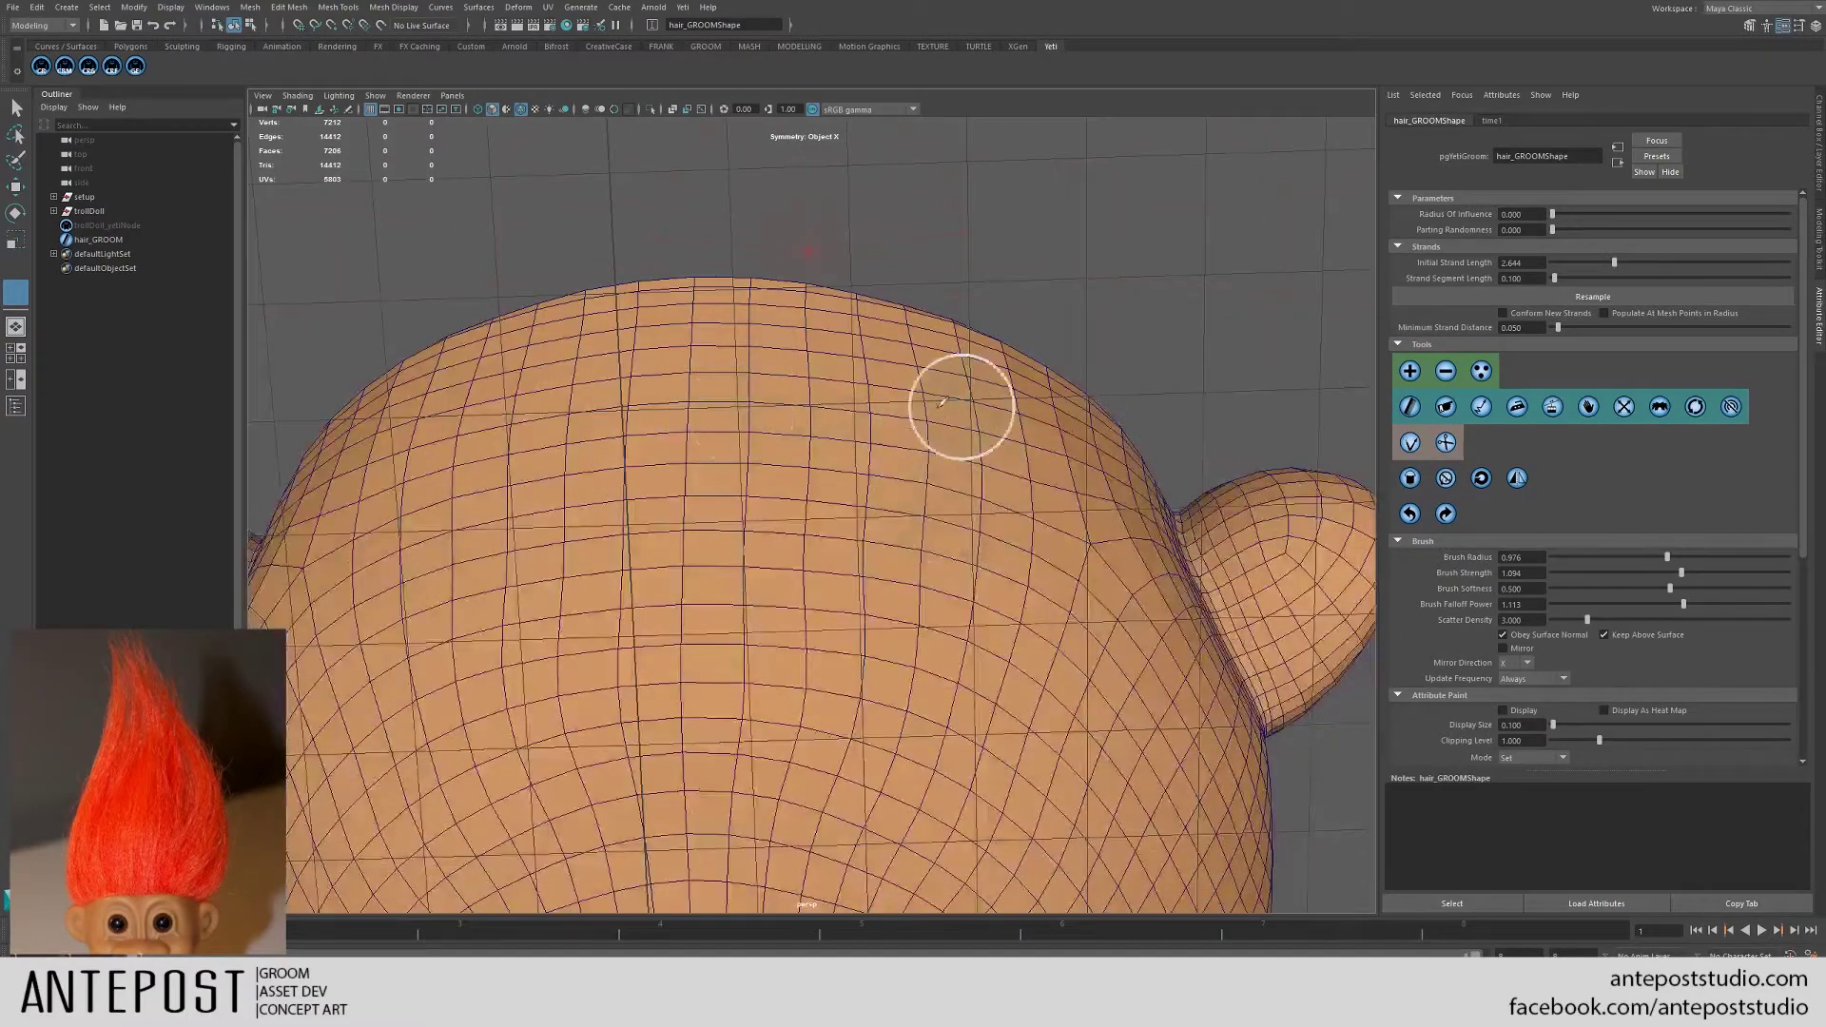
pyautogui.keyDown('alt'); pyautogui.moveTo(941, 403); pyautogui.dragTo(916, 461); pyautogui.keyUp('alt')
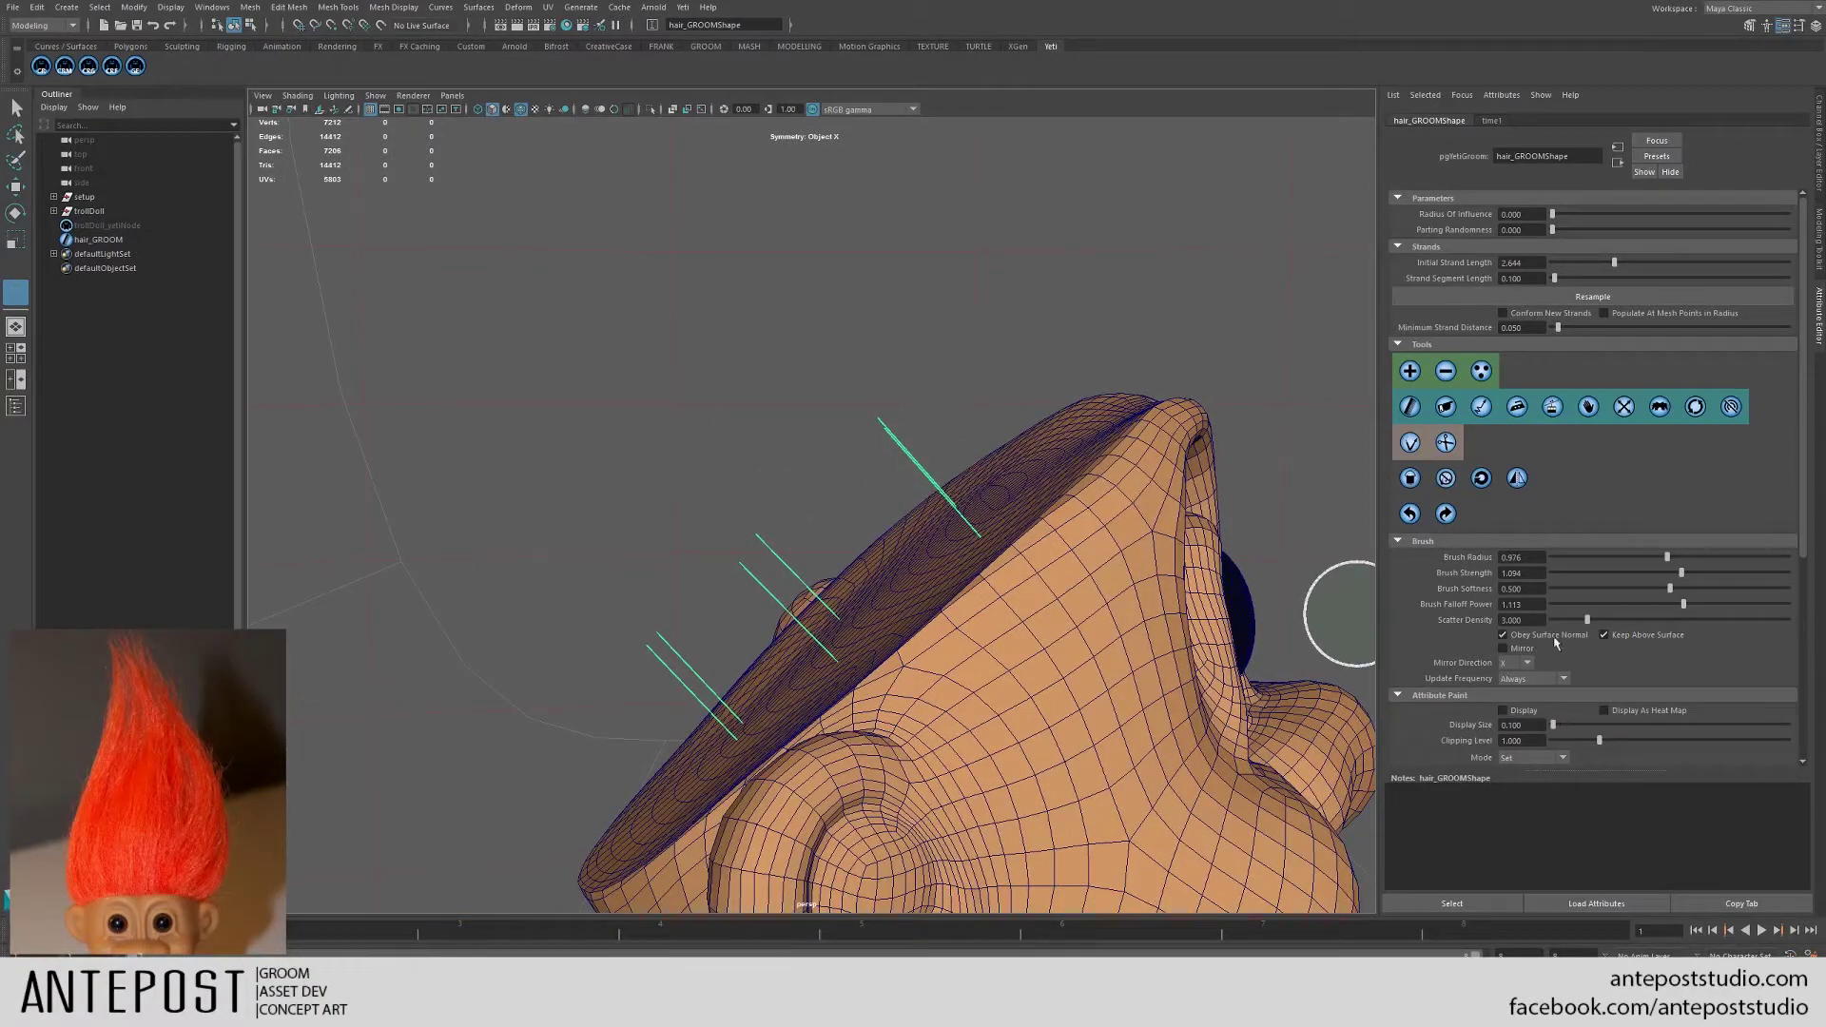
# - Turn Mirror on and bend the front strand pair inward across the scalp
pyautogui.keyDown('alt'); pyautogui.moveTo(1108, 576); pyautogui.dragTo(1265, 566); pyautogui.keyUp('alt')
pyautogui.moveTo(975, 403)
pyautogui.keyDown('alt'); pyautogui.mouseDown()
pyautogui.moveTo(1028, 407)
pyautogui.moveTo(927, 427)
pyautogui.mouseUp(); pyautogui.keyUp('alt')
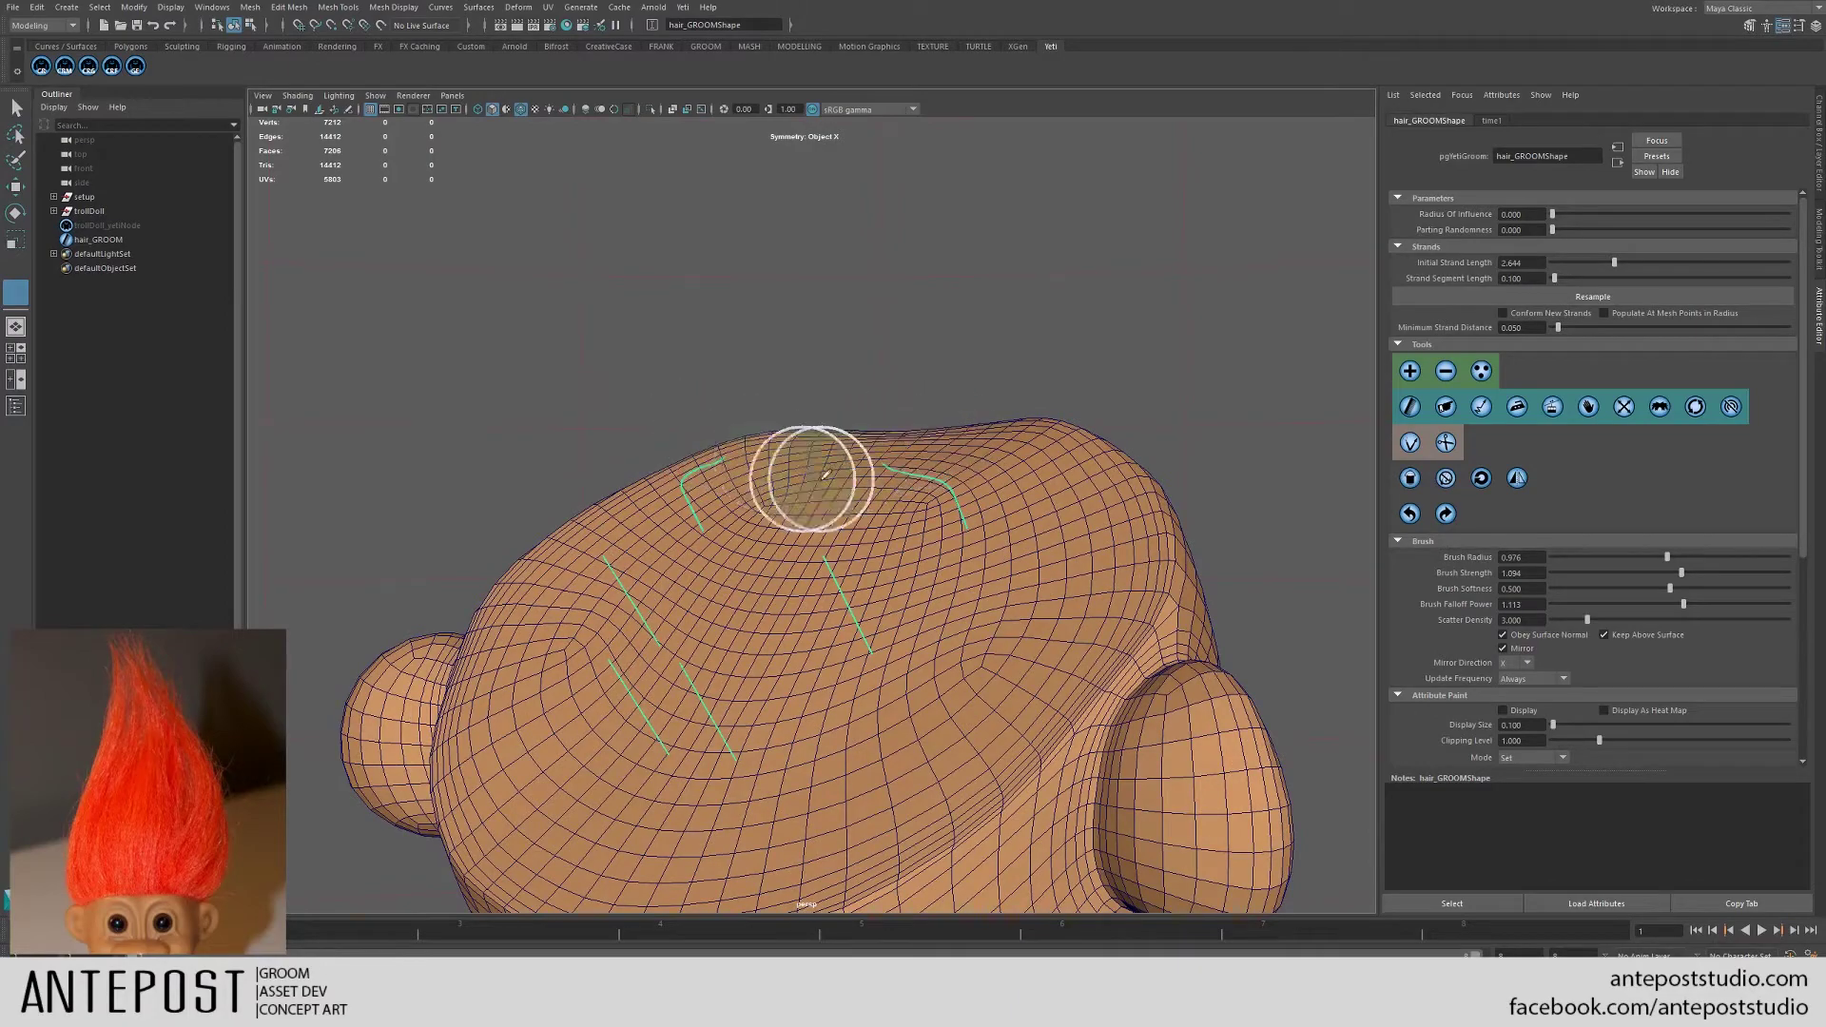
pyautogui.moveTo(812, 473)
pyautogui.keyDown('alt'); pyautogui.mouseDown()
pyautogui.moveTo(889, 463)
pyautogui.moveTo(892, 487)
pyautogui.moveTo(820, 487)
pyautogui.mouseUp(); pyautogui.keyUp('alt')
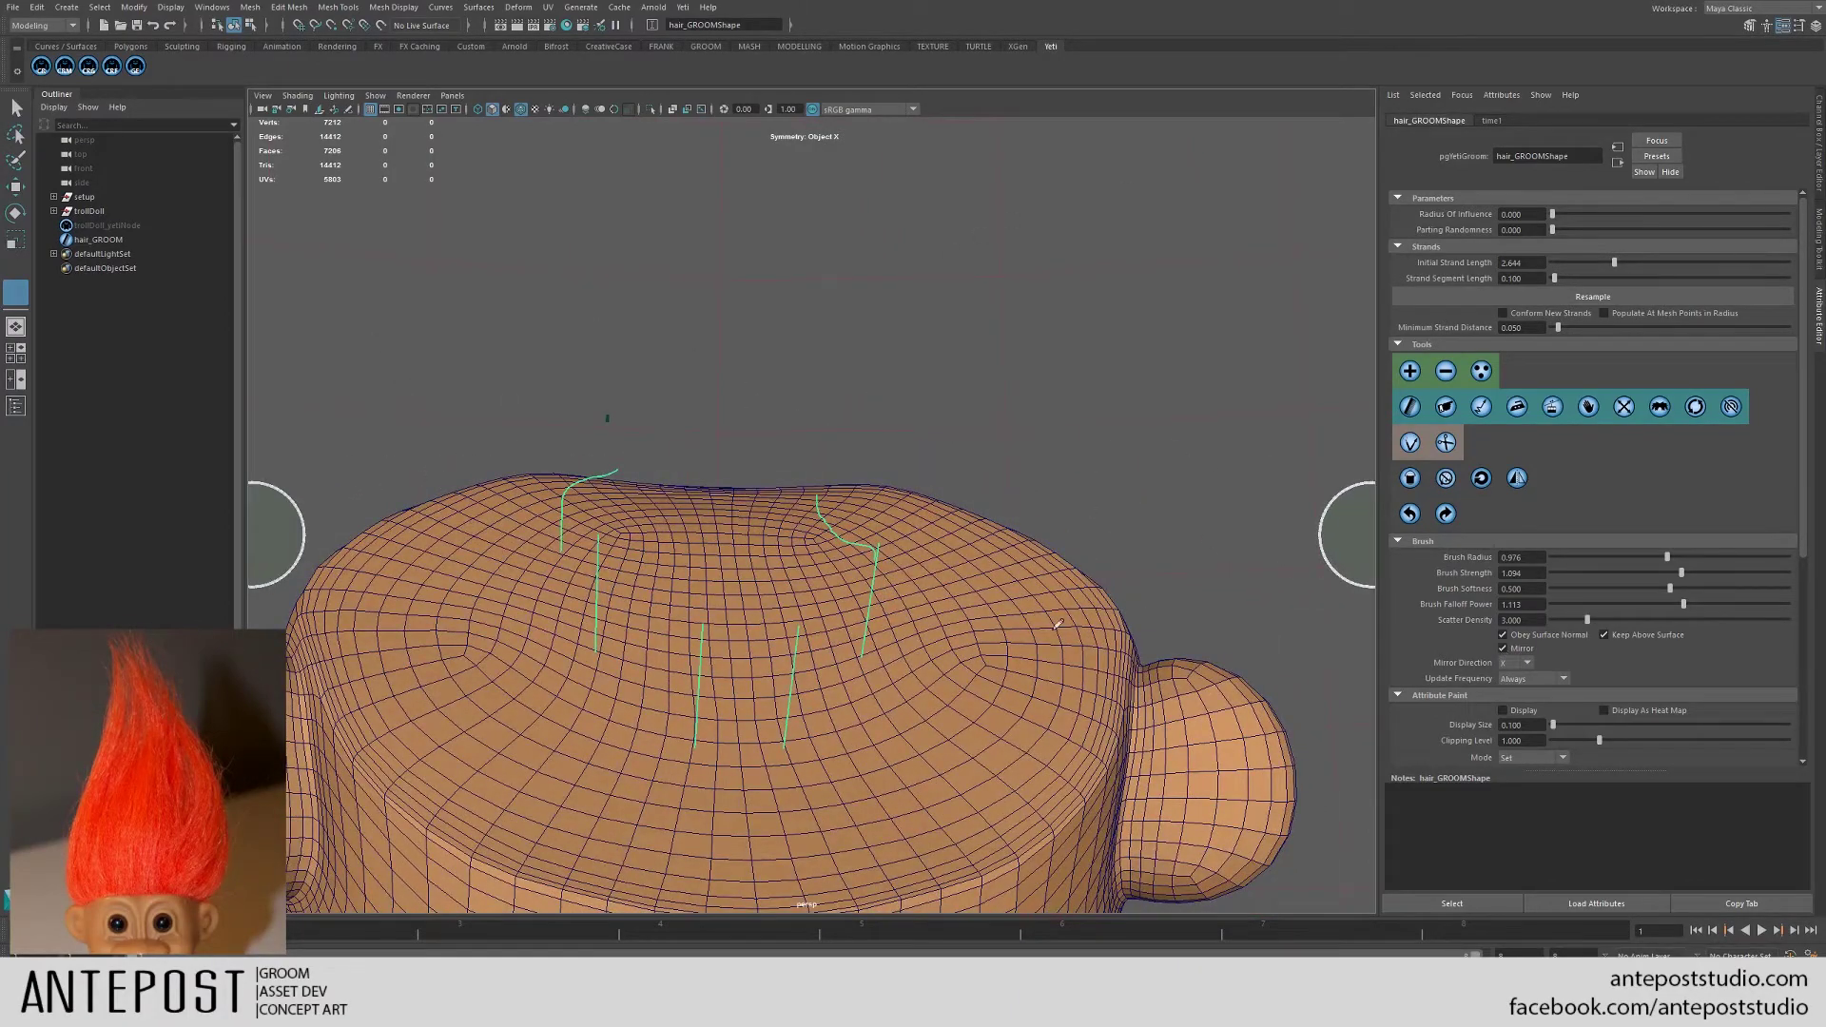
pyautogui.moveTo(1056, 625)
pyautogui.keyDown('alt'); pyautogui.mouseDown()
pyautogui.moveTo(1015, 567)
pyautogui.moveTo(888, 590)
pyautogui.moveTo(922, 530)
pyautogui.mouseUp(); pyautogui.keyUp('alt')
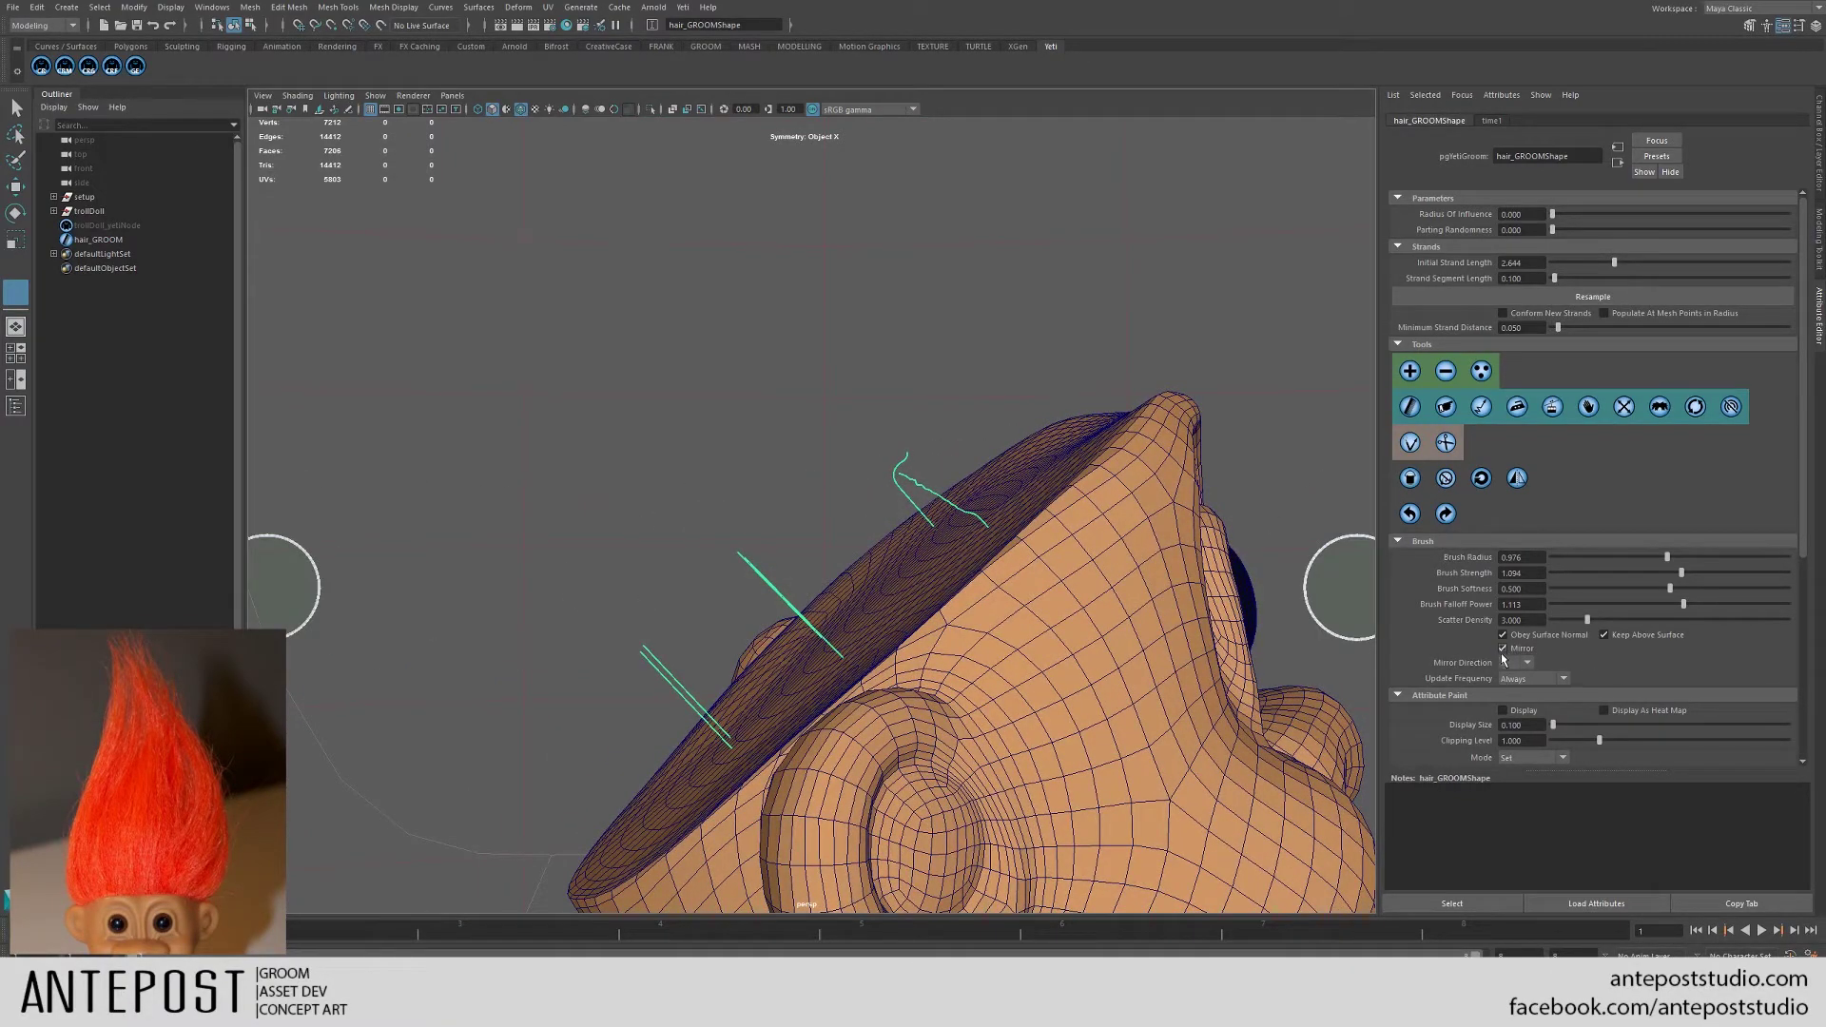
# - Turn off Mirror, try bending the middle and rear strands backward with Obey Surface Normal off, and undo the bends
pyautogui.keyDown('alt'); pyautogui.moveTo(831, 625); pyautogui.dragTo(906, 633); pyautogui.keyUp('alt')
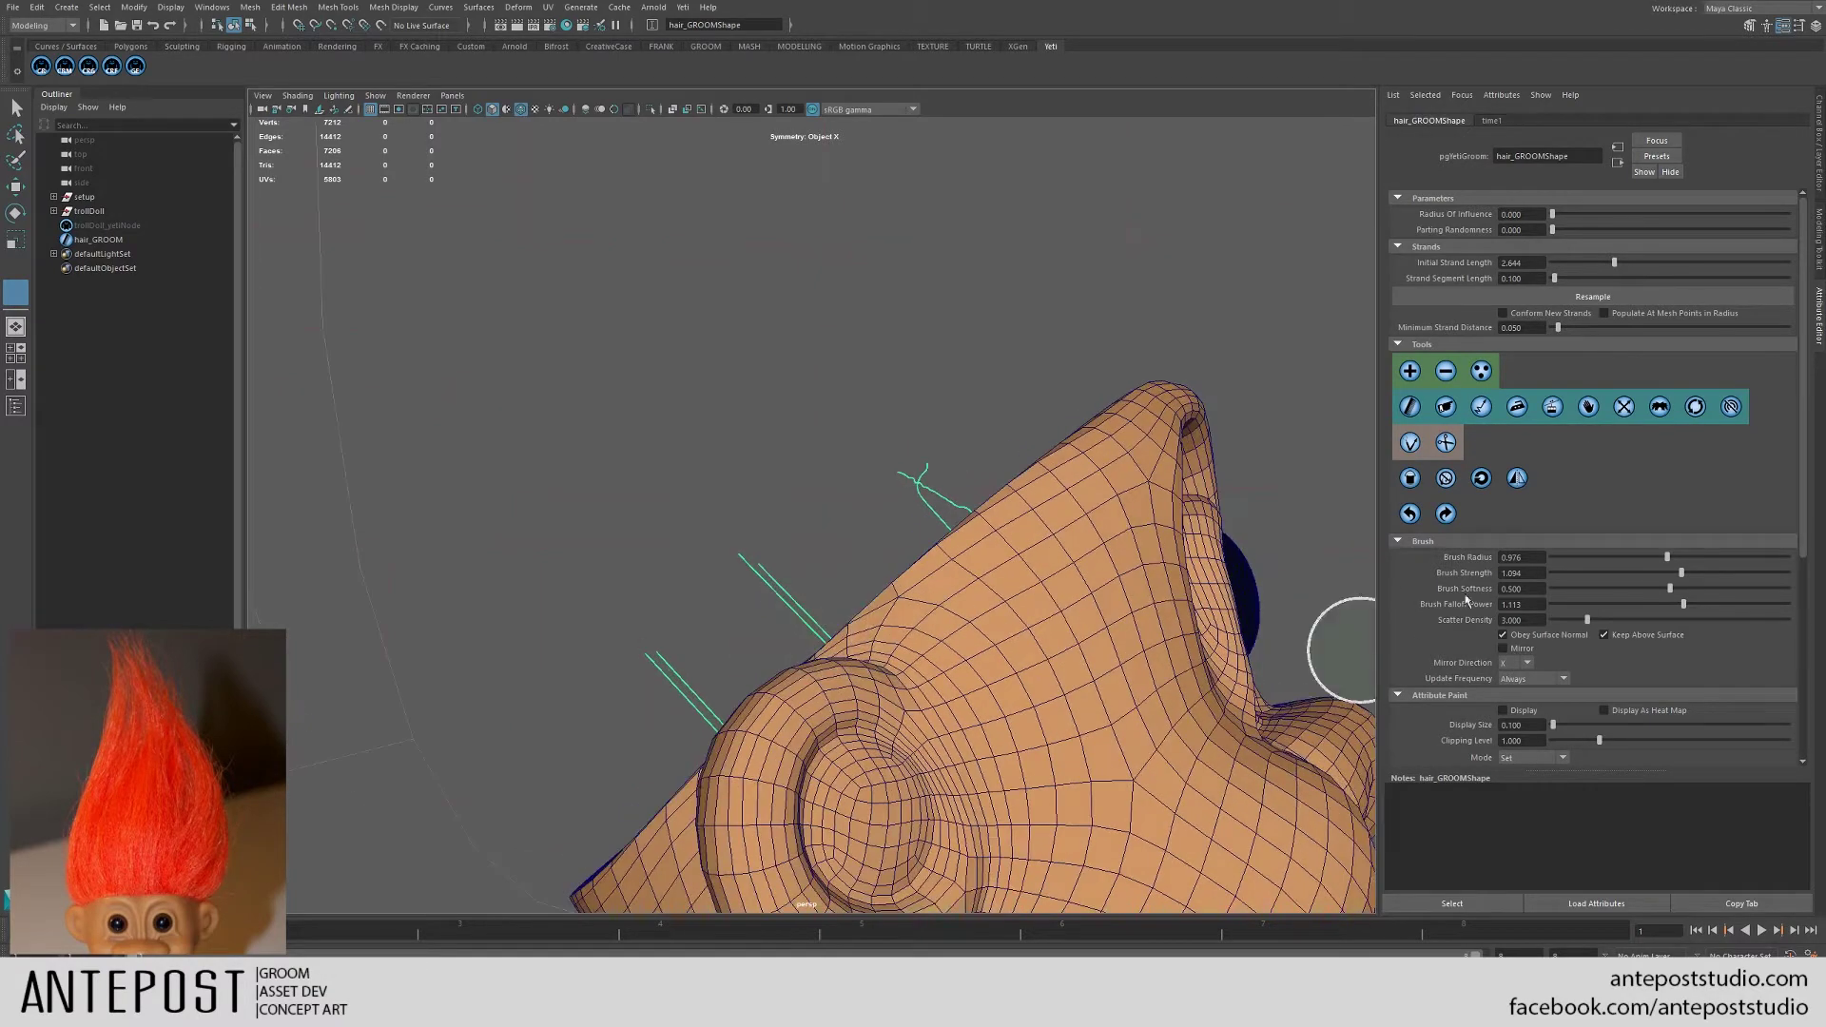
pyautogui.keyDown('alt'); pyautogui.moveTo(1070, 603); pyautogui.dragTo(995, 623); pyautogui.keyUp('alt')
pyautogui.moveTo(838, 628)
pyautogui.keyDown('alt'); pyautogui.mouseDown()
pyautogui.moveTo(792, 628)
pyautogui.moveTo(853, 598)
pyautogui.mouseUp(); pyautogui.keyUp('alt')
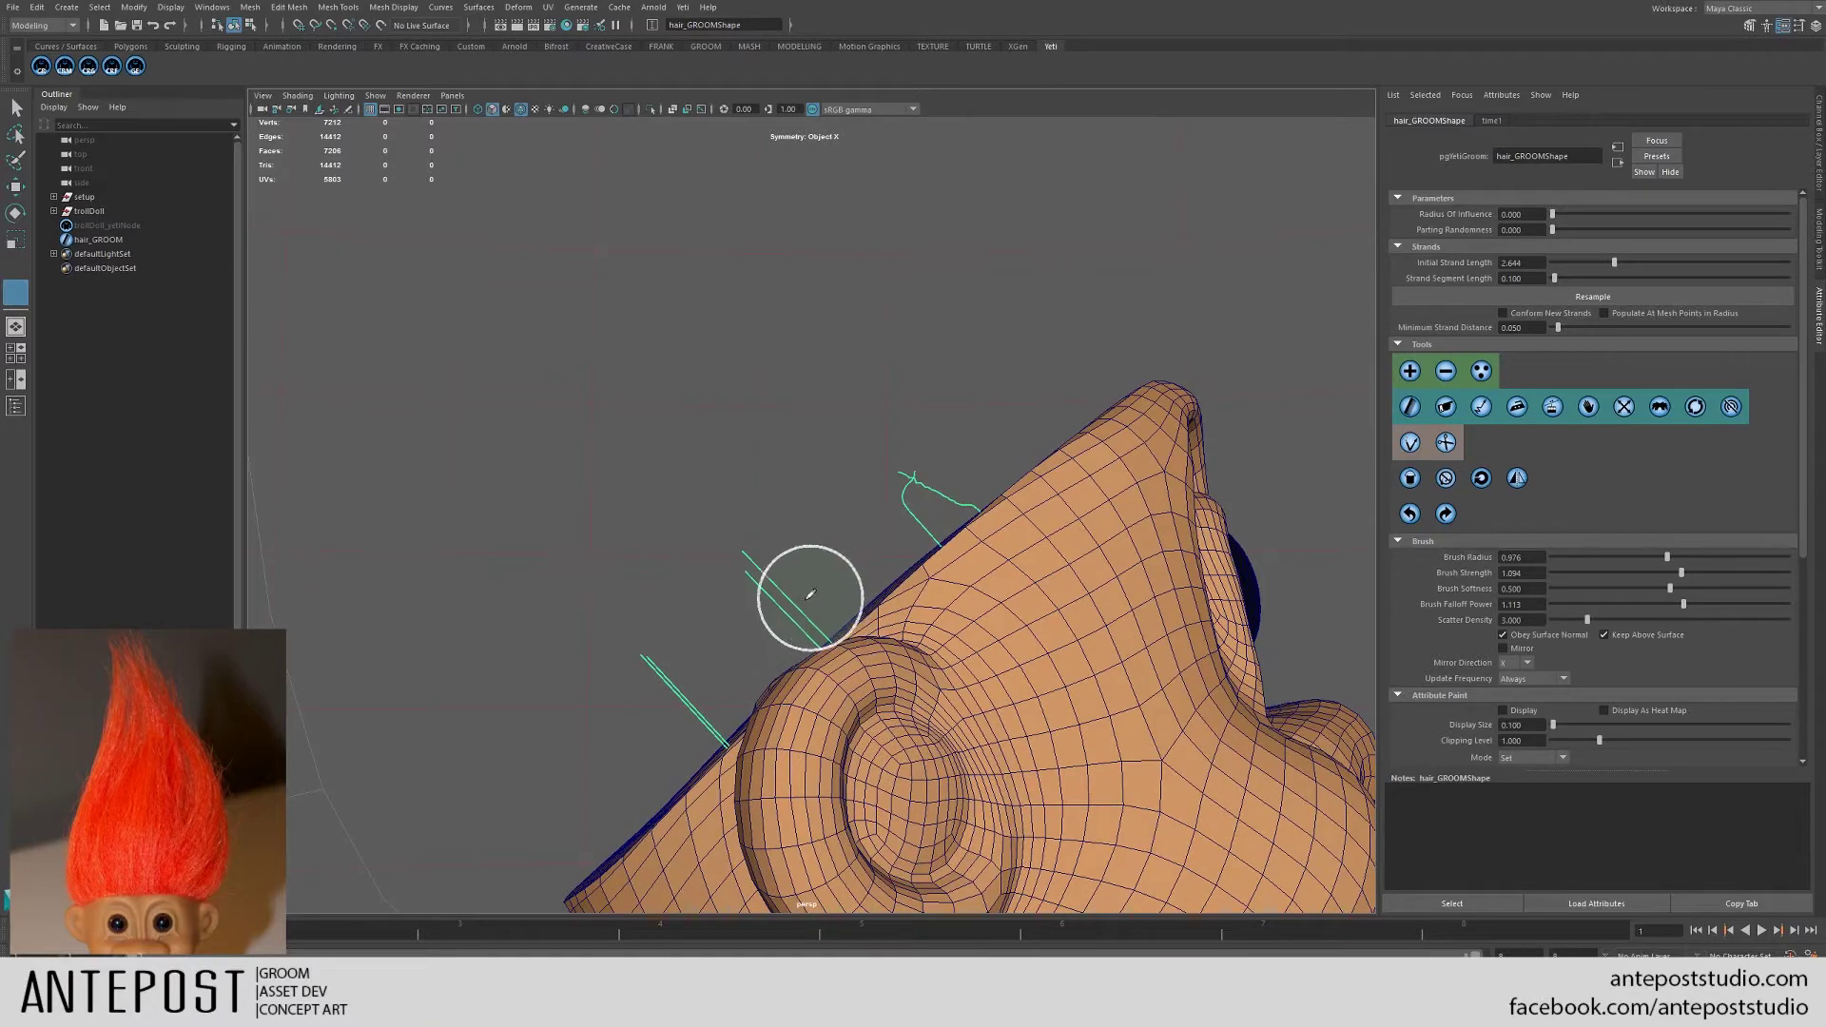
pyautogui.moveTo(802, 550)
pyautogui.keyDown('alt'); pyautogui.mouseDown()
pyautogui.moveTo(837, 561)
pyautogui.moveTo(705, 570)
pyautogui.moveTo(611, 644)
pyautogui.mouseUp(); pyautogui.keyUp('alt')
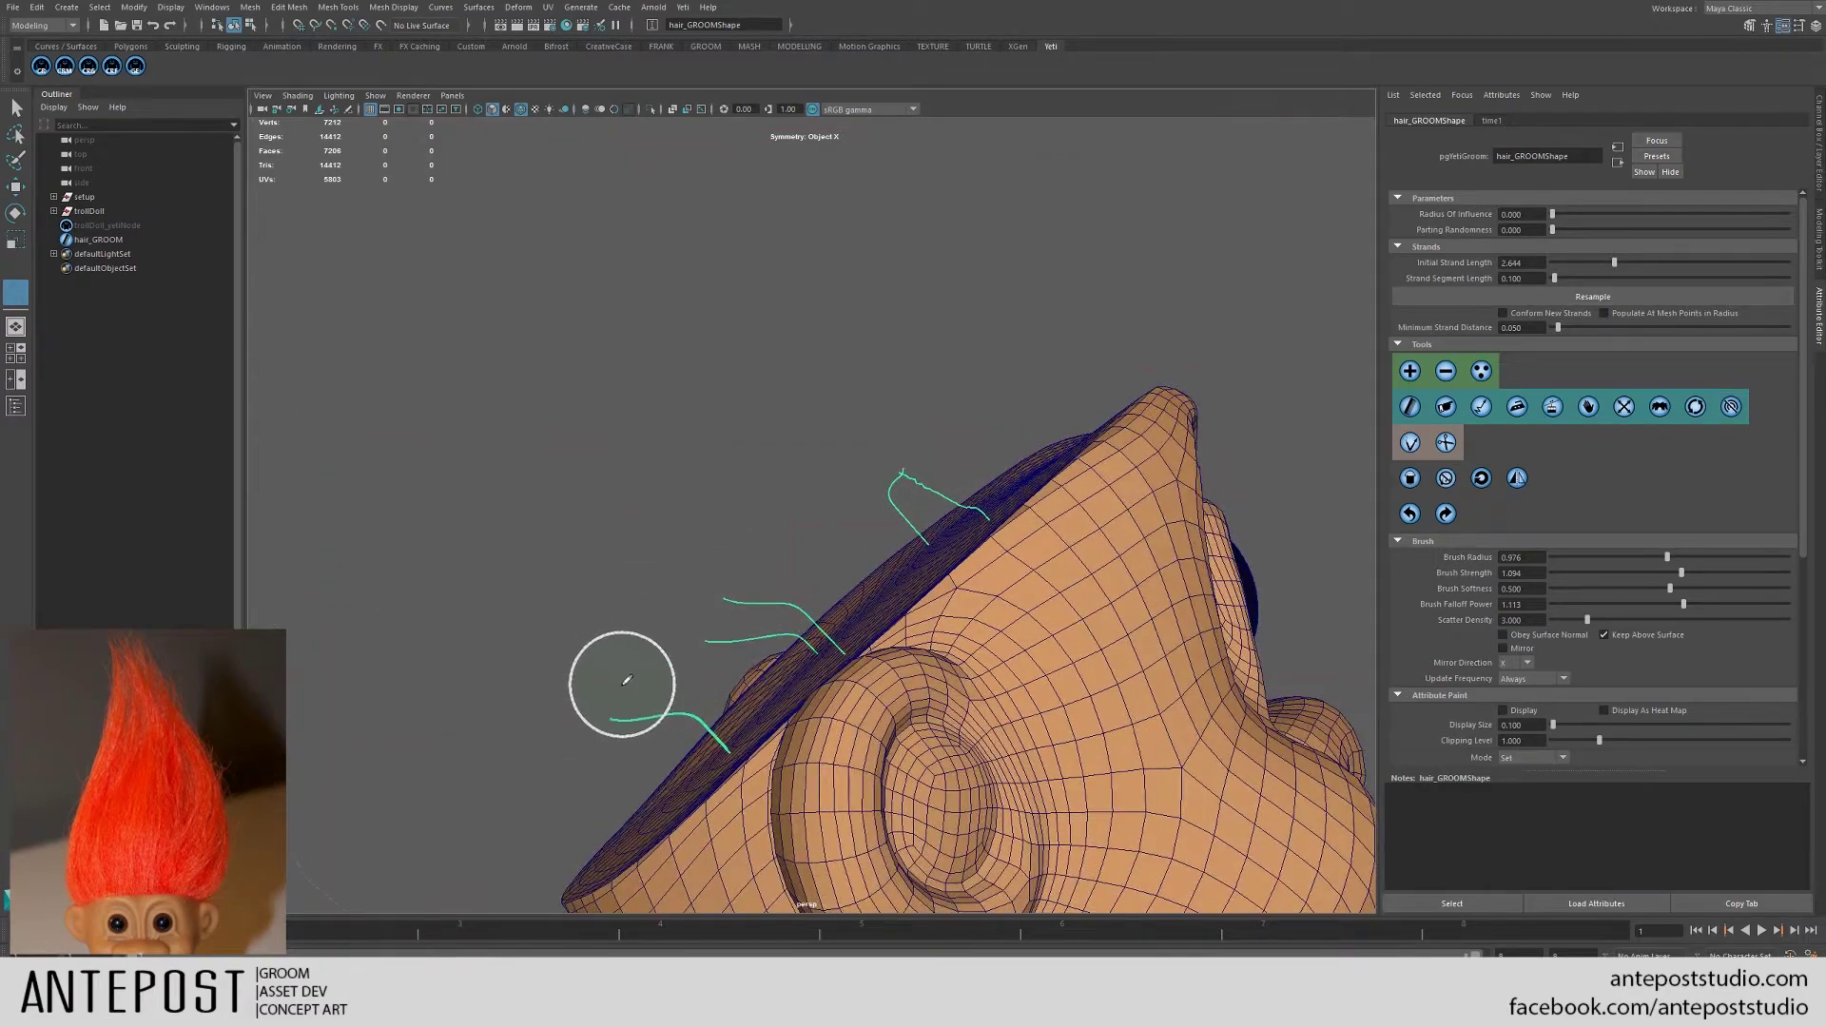
pyautogui.moveTo(836, 595)
pyautogui.keyDown('alt'); pyautogui.mouseDown()
pyautogui.moveTo(876, 555)
pyautogui.moveTo(803, 583)
pyautogui.moveTo(816, 534)
pyautogui.moveTo(812, 554)
pyautogui.moveTo(877, 603)
pyautogui.moveTo(999, 583)
pyautogui.mouseUp(); pyautogui.keyUp('alt')
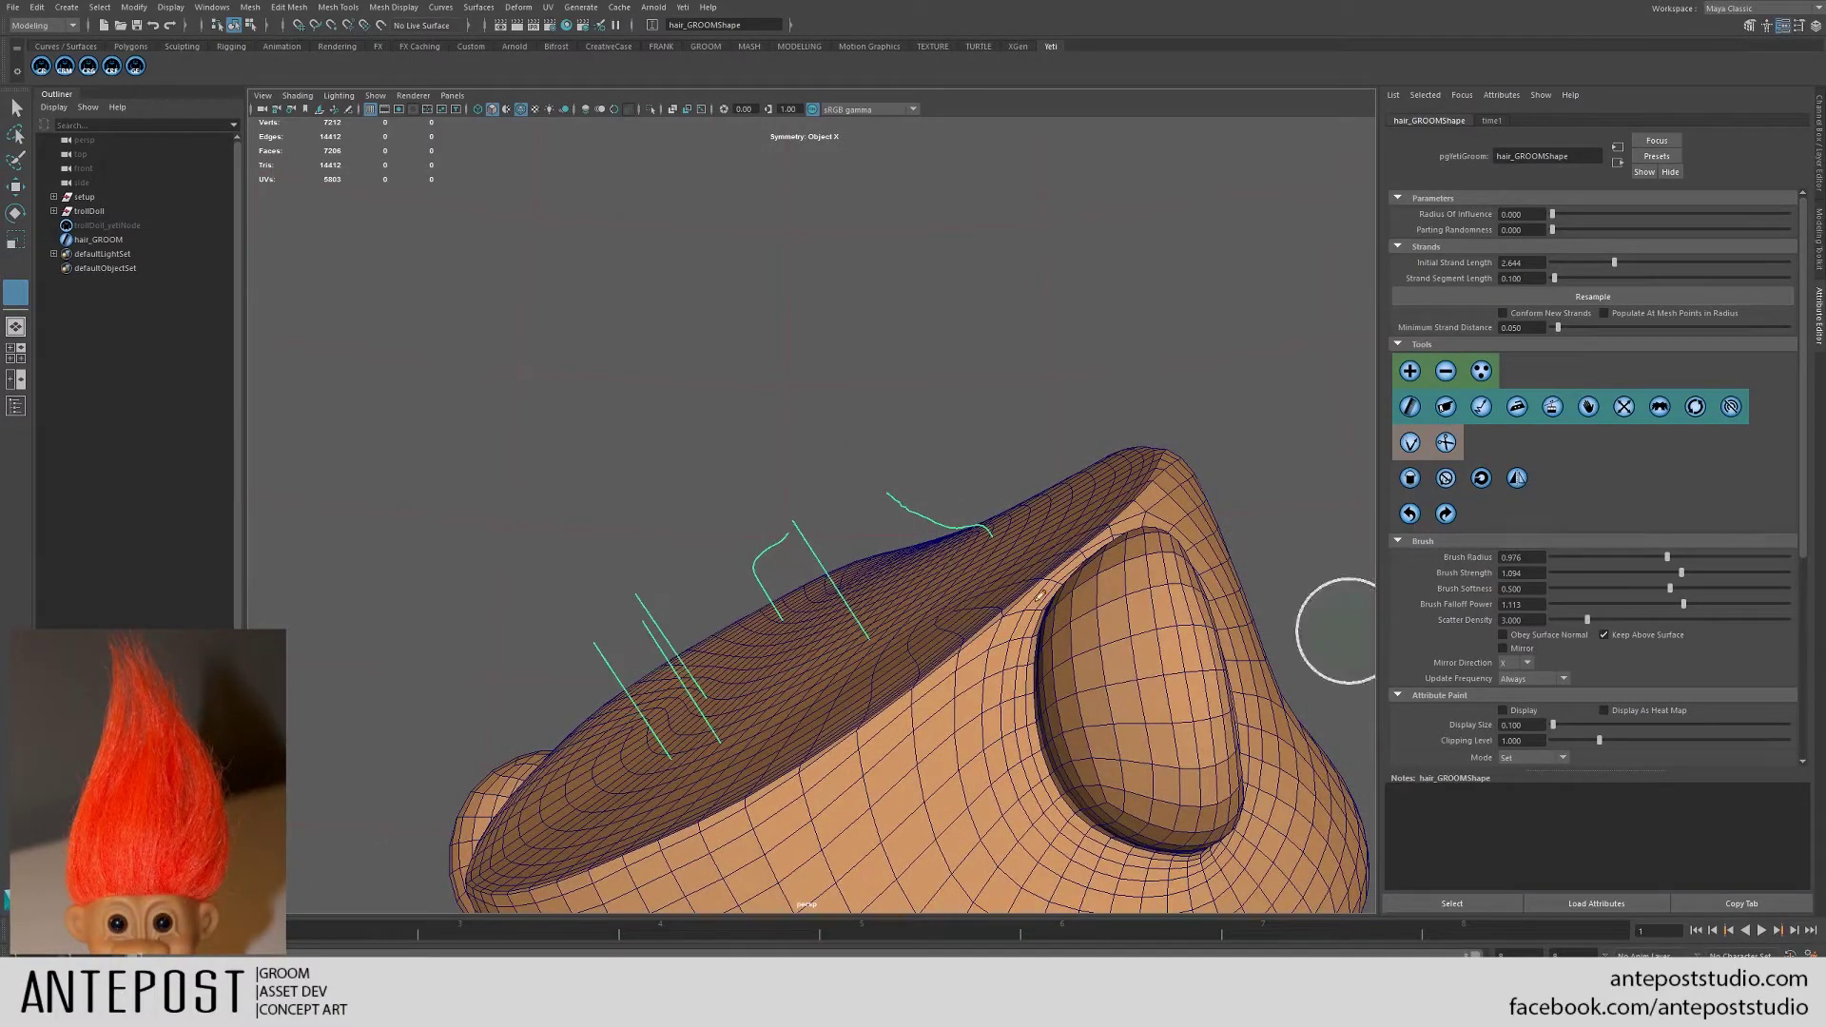
# - Turn on Obey Surface Normal and comb the middle and rear strands on one side along the scalp surface
pyautogui.keyDown('alt'); pyautogui.moveTo(1336, 629); pyautogui.dragTo(1291, 627); pyautogui.keyUp('alt')
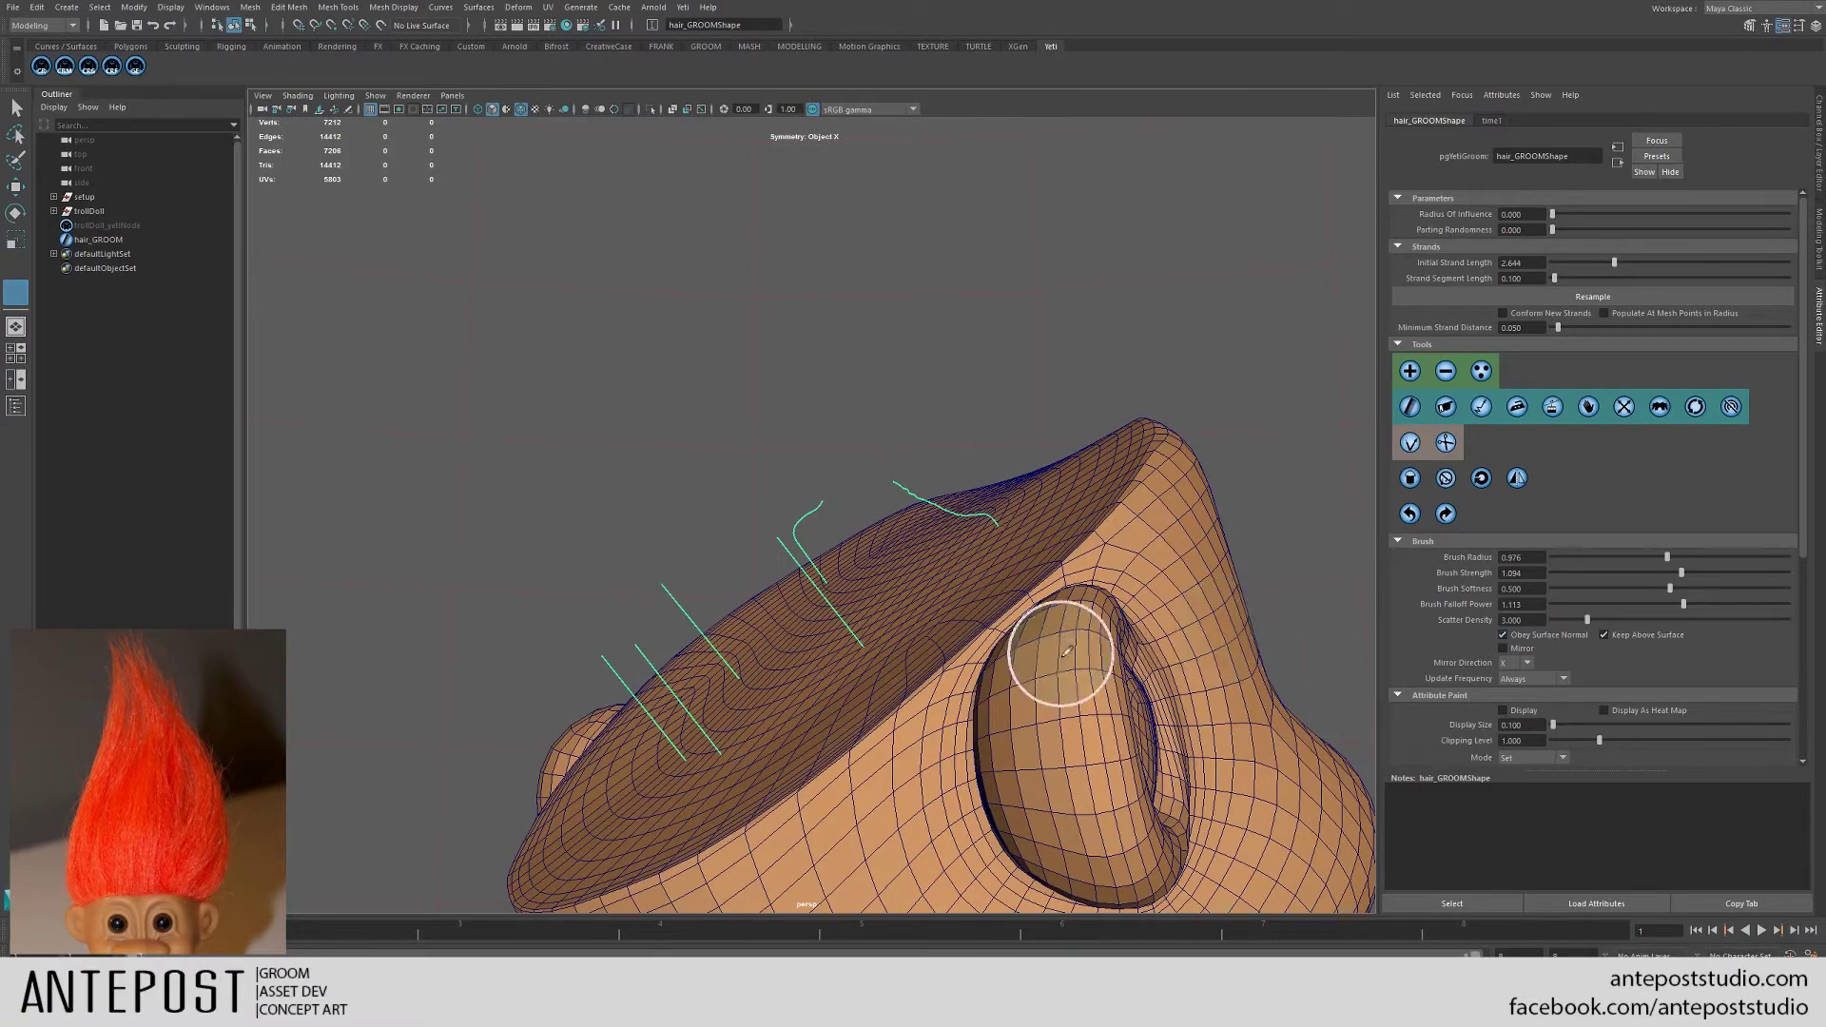
pyautogui.keyDown('alt'); pyautogui.moveTo(1066, 651); pyautogui.dragTo(832, 625); pyautogui.keyUp('alt')
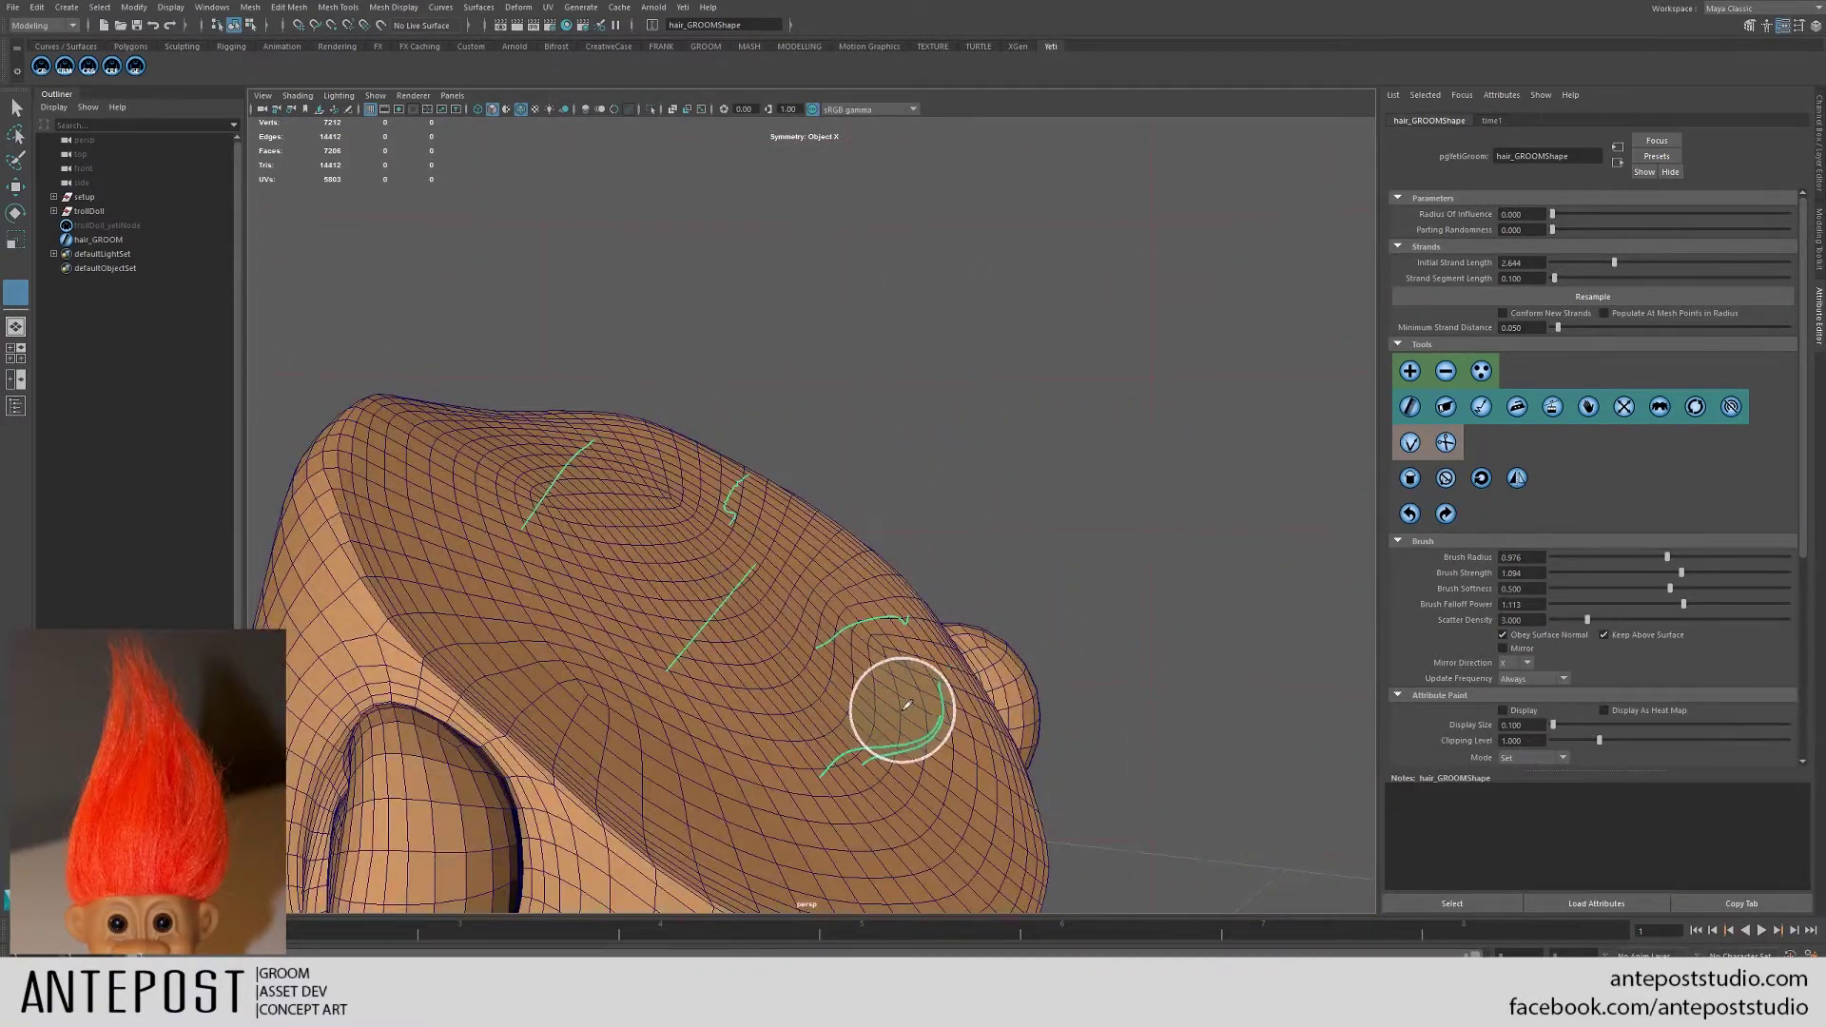
# - Turn off Obey Surface Normal and comb the scalp strands into free curves away from the surface
pyautogui.keyDown('alt'); pyautogui.moveTo(691, 627); pyautogui.dragTo(1046, 618); pyautogui.keyUp('alt')
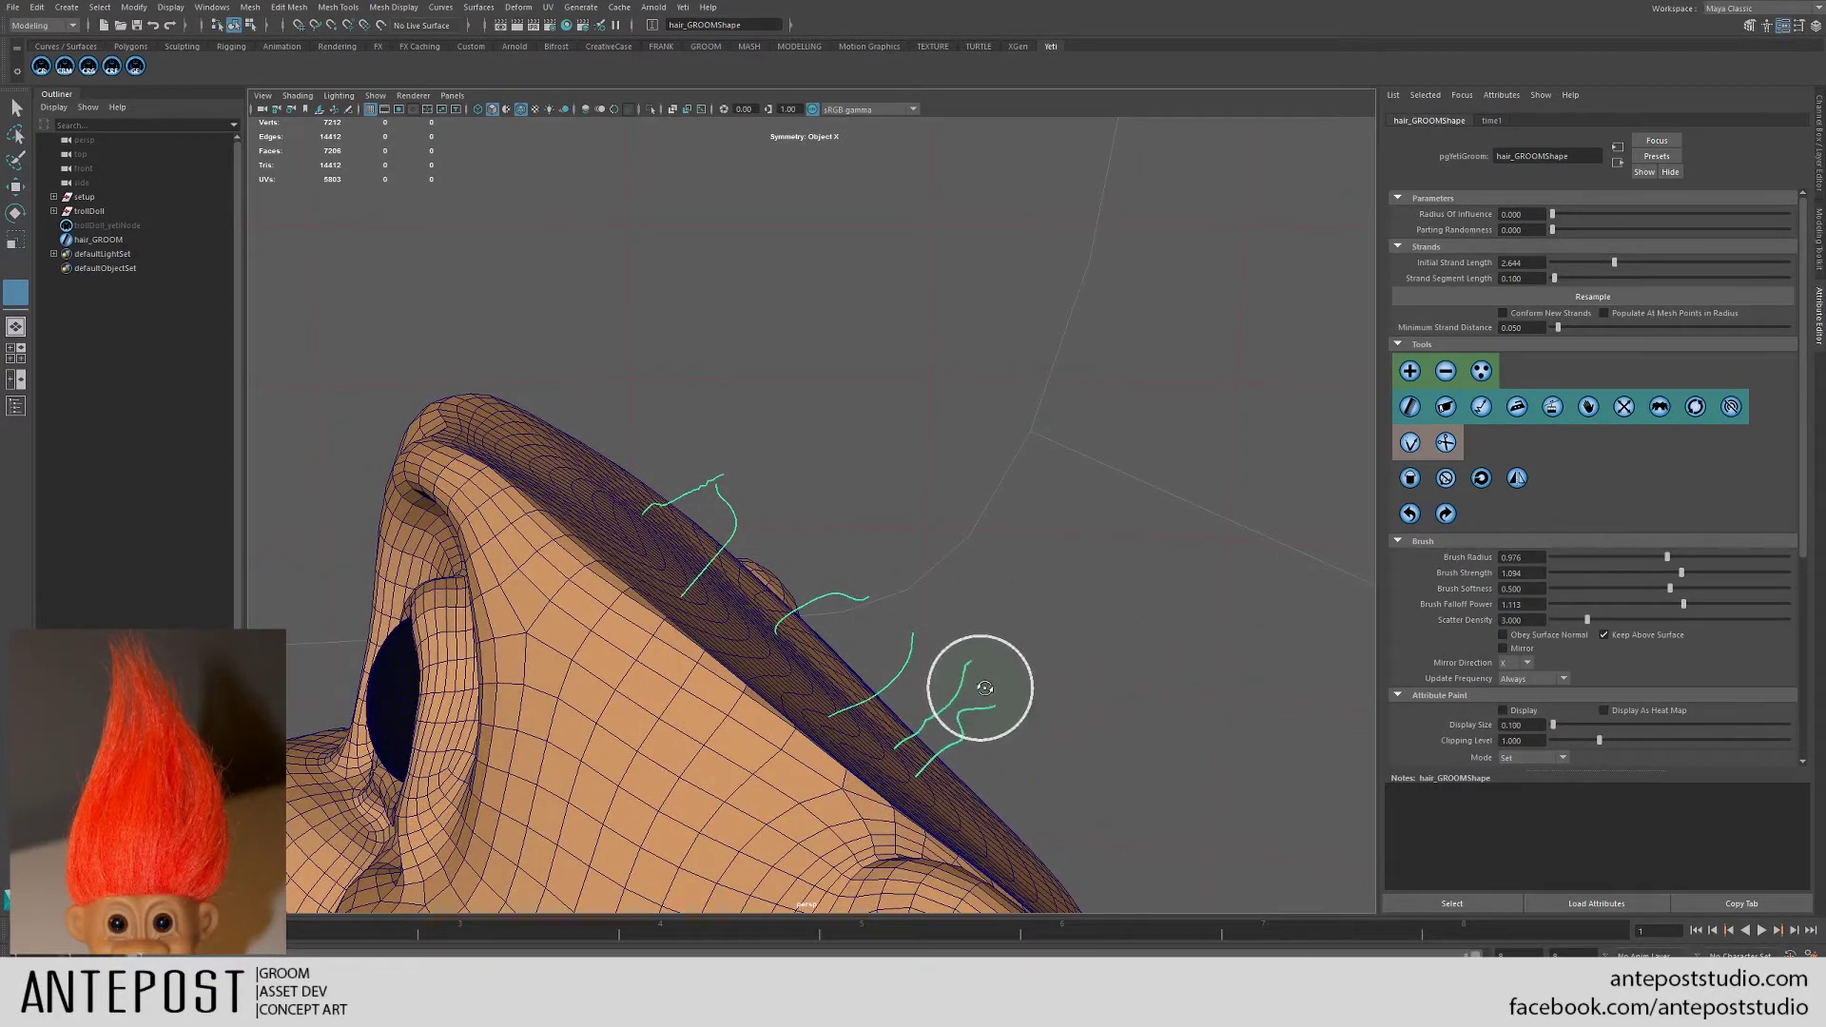
pyautogui.moveTo(982, 694)
pyautogui.keyDown('alt'); pyautogui.mouseDown()
pyautogui.moveTo(983, 653)
pyautogui.moveTo(836, 652)
pyautogui.moveTo(1354, 645)
pyautogui.mouseUp(); pyautogui.keyUp('alt')
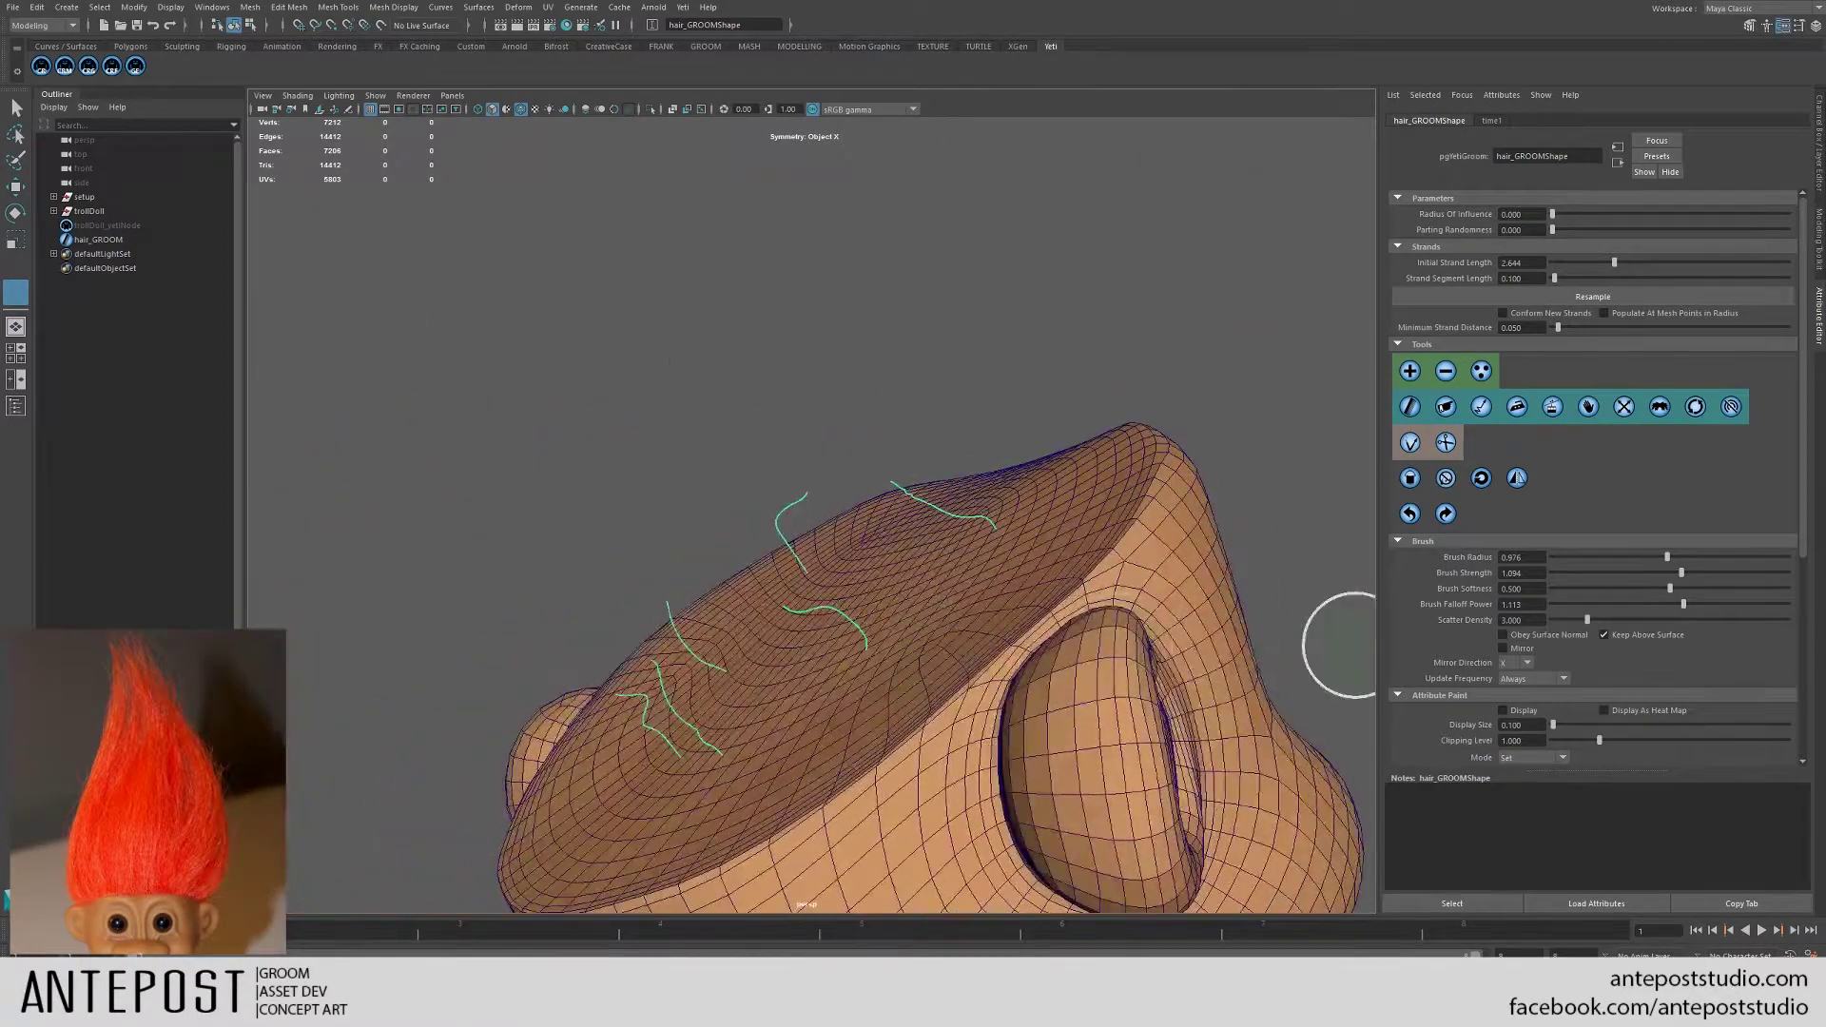
pyautogui.keyDown('alt'); pyautogui.moveTo(926, 417); pyautogui.dragTo(833, 495); pyautogui.keyUp('alt')
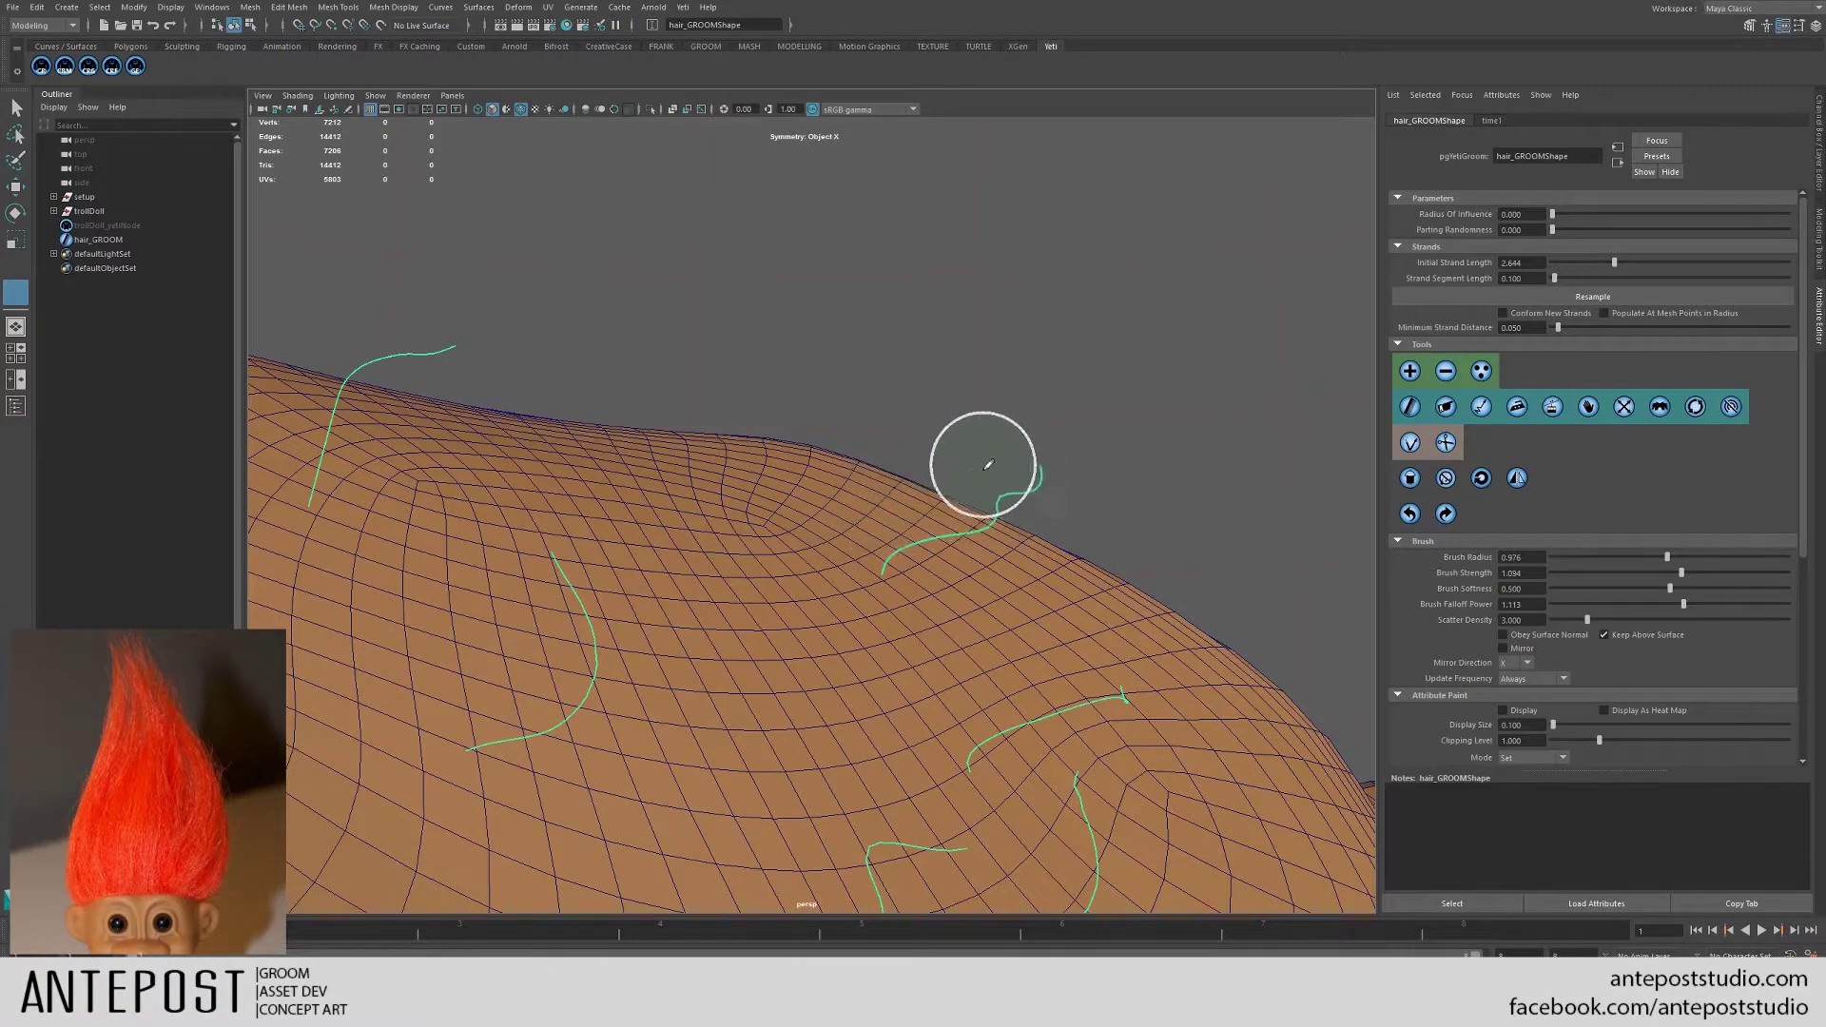
pyautogui.moveTo(848, 380)
pyautogui.keyDown('alt'); pyautogui.mouseDown()
pyautogui.moveTo(837, 453)
pyautogui.moveTo(1015, 441)
pyautogui.moveTo(1002, 473)
pyautogui.moveTo(938, 448)
pyautogui.moveTo(906, 480)
pyautogui.moveTo(1084, 498)
pyautogui.mouseUp(); pyautogui.keyUp('alt')
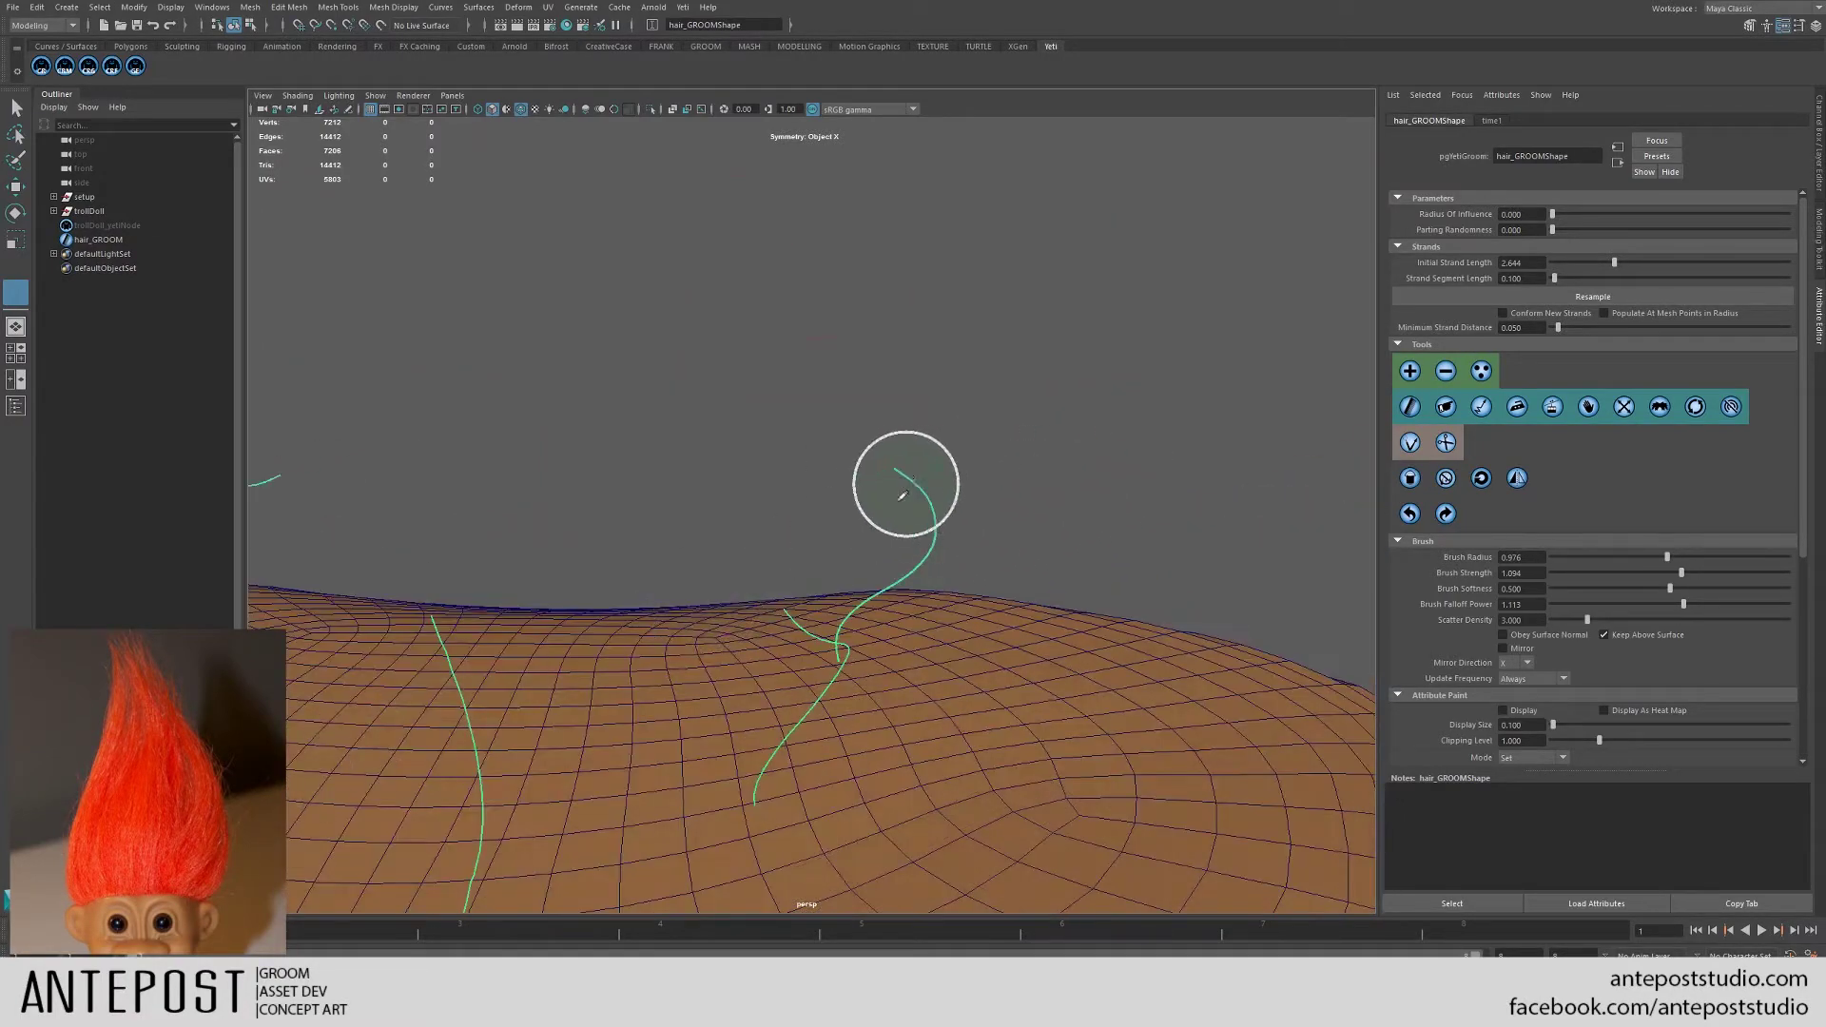
pyautogui.keyDown('alt'); pyautogui.moveTo(905, 494); pyautogui.dragTo(818, 529); pyautogui.keyUp('alt')
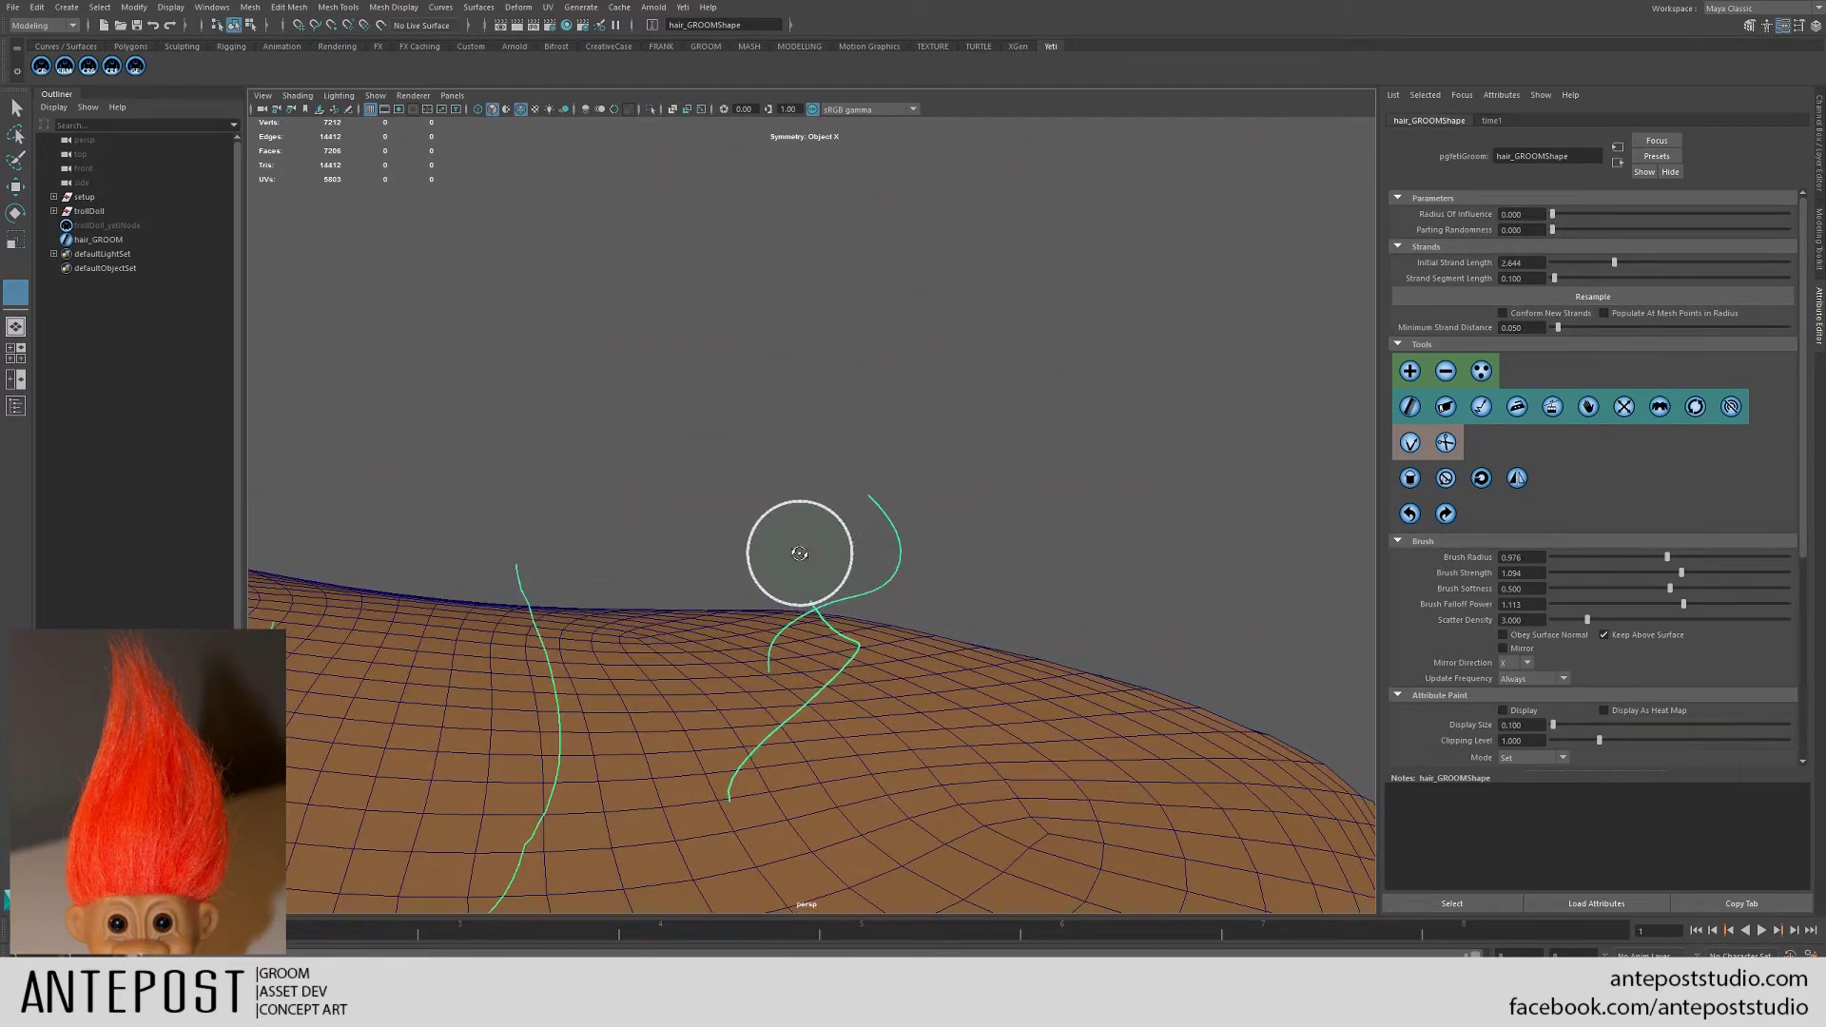
# - Set the Brush Strength to 0.195 and gently comb the raised outer strand into a softer S-curve
pyautogui.moveTo(799, 553)
pyautogui.keyDown('alt'); pyautogui.mouseDown()
pyautogui.moveTo(844, 543)
pyautogui.moveTo(865, 567)
pyautogui.moveTo(816, 574)
pyautogui.moveTo(1373, 574)
pyautogui.mouseUp(); pyautogui.keyUp('alt')
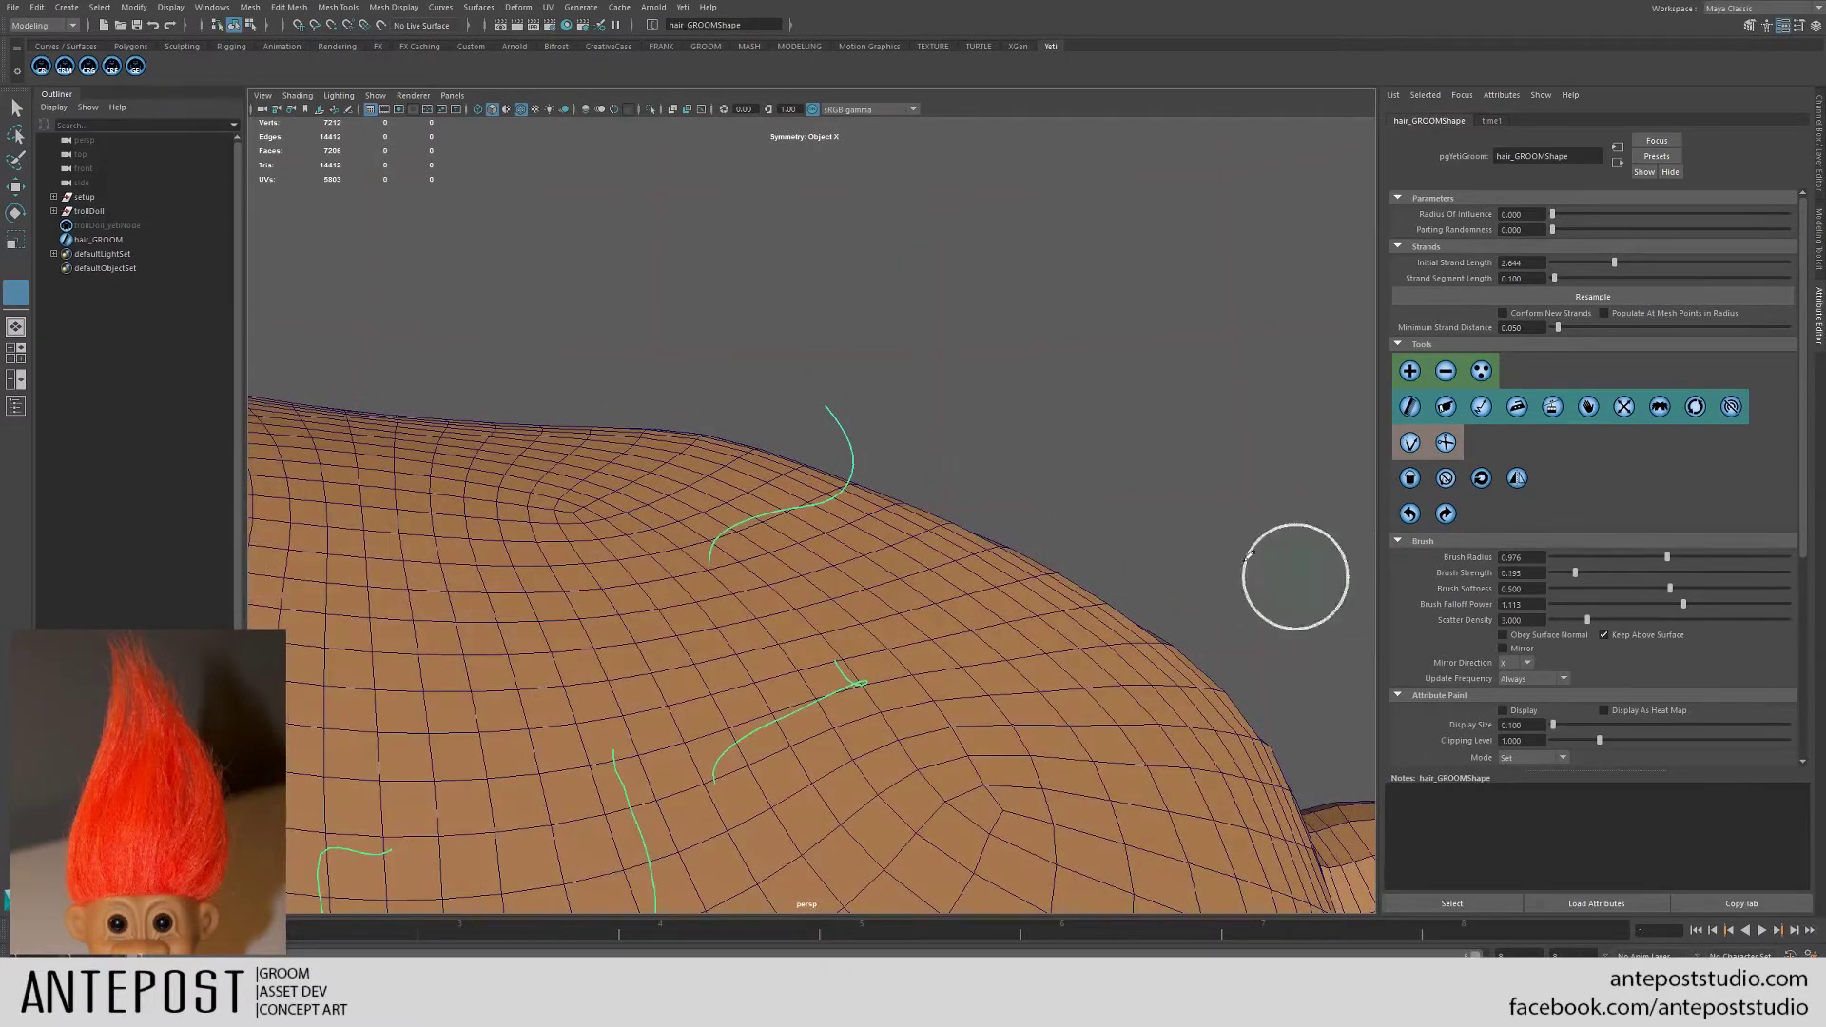
pyautogui.moveTo(819, 437)
pyautogui.mouseDown()
pyautogui.moveTo(835, 461)
pyautogui.moveTo(819, 481)
pyautogui.moveTo(847, 517)
pyautogui.mouseUp()
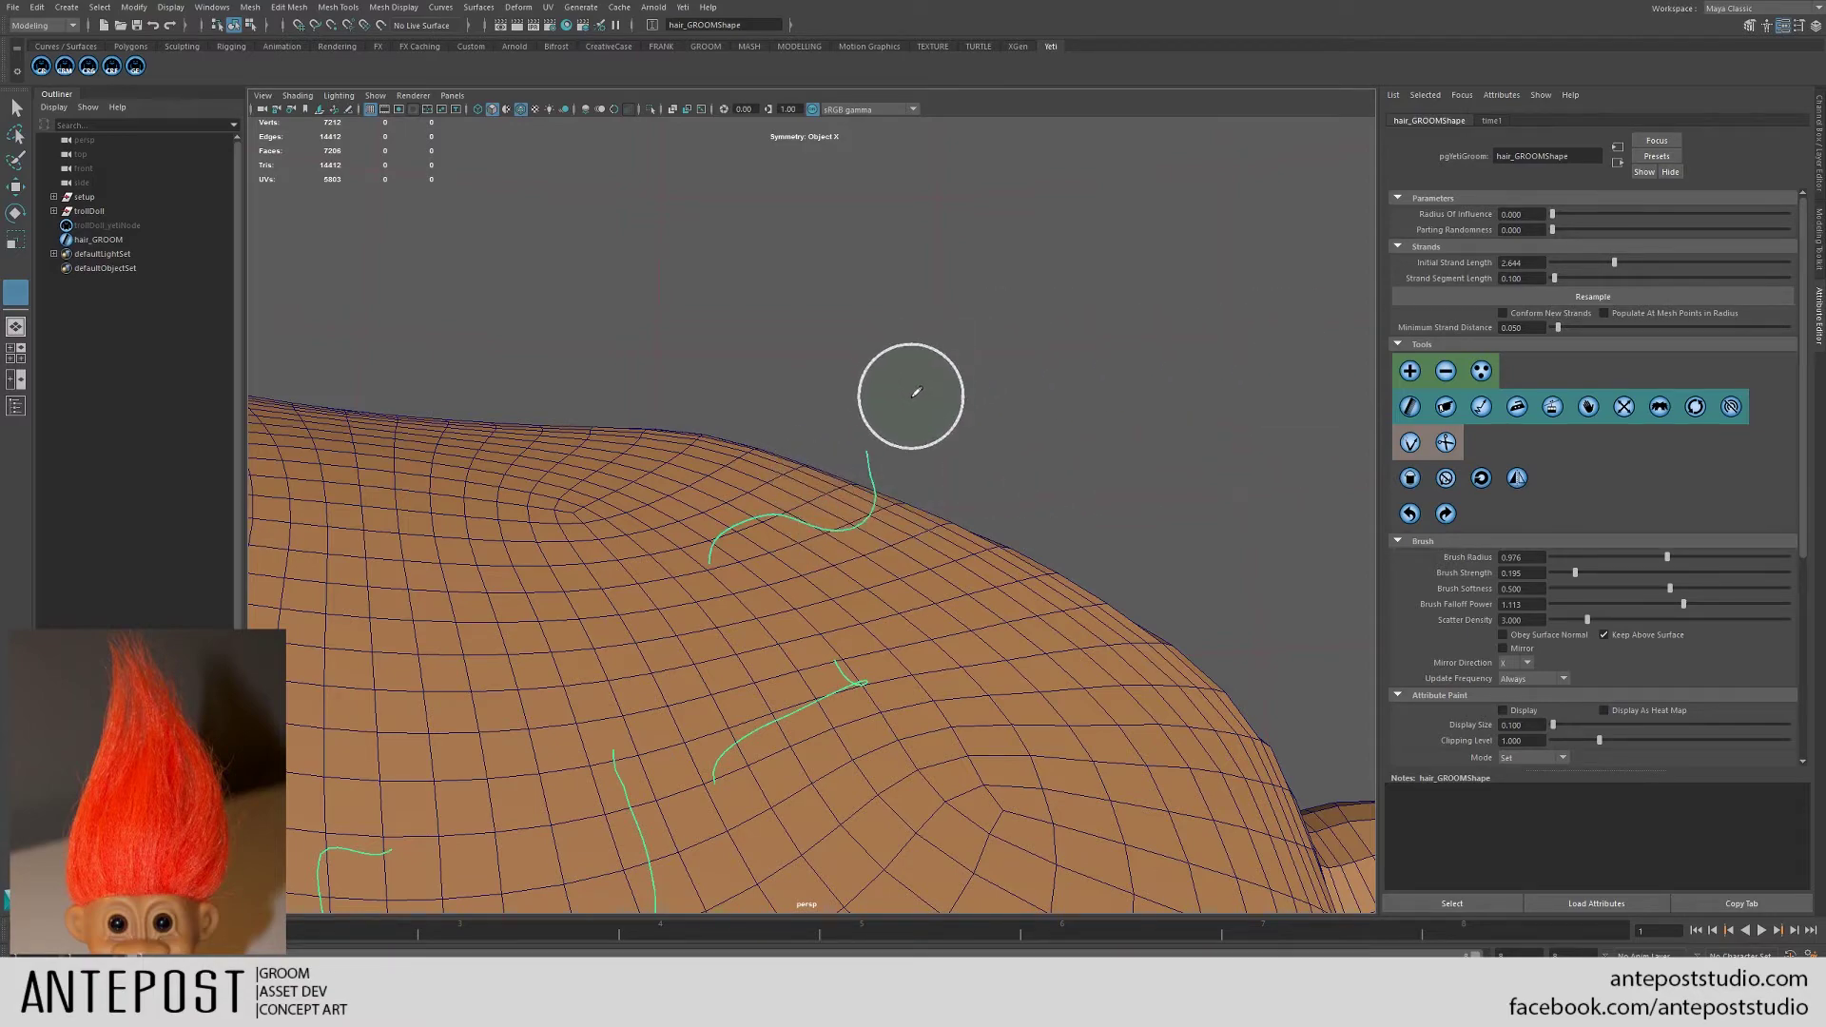
pyautogui.moveTo(915, 393)
pyautogui.keyDown('alt'); pyautogui.mouseDown()
pyautogui.moveTo(847, 449)
pyautogui.moveTo(742, 461)
pyautogui.moveTo(1088, 473)
pyautogui.moveTo(1099, 430)
pyautogui.moveTo(918, 439)
pyautogui.moveTo(815, 477)
pyautogui.moveTo(990, 555)
pyautogui.mouseUp(); pyautogui.keyUp('alt')
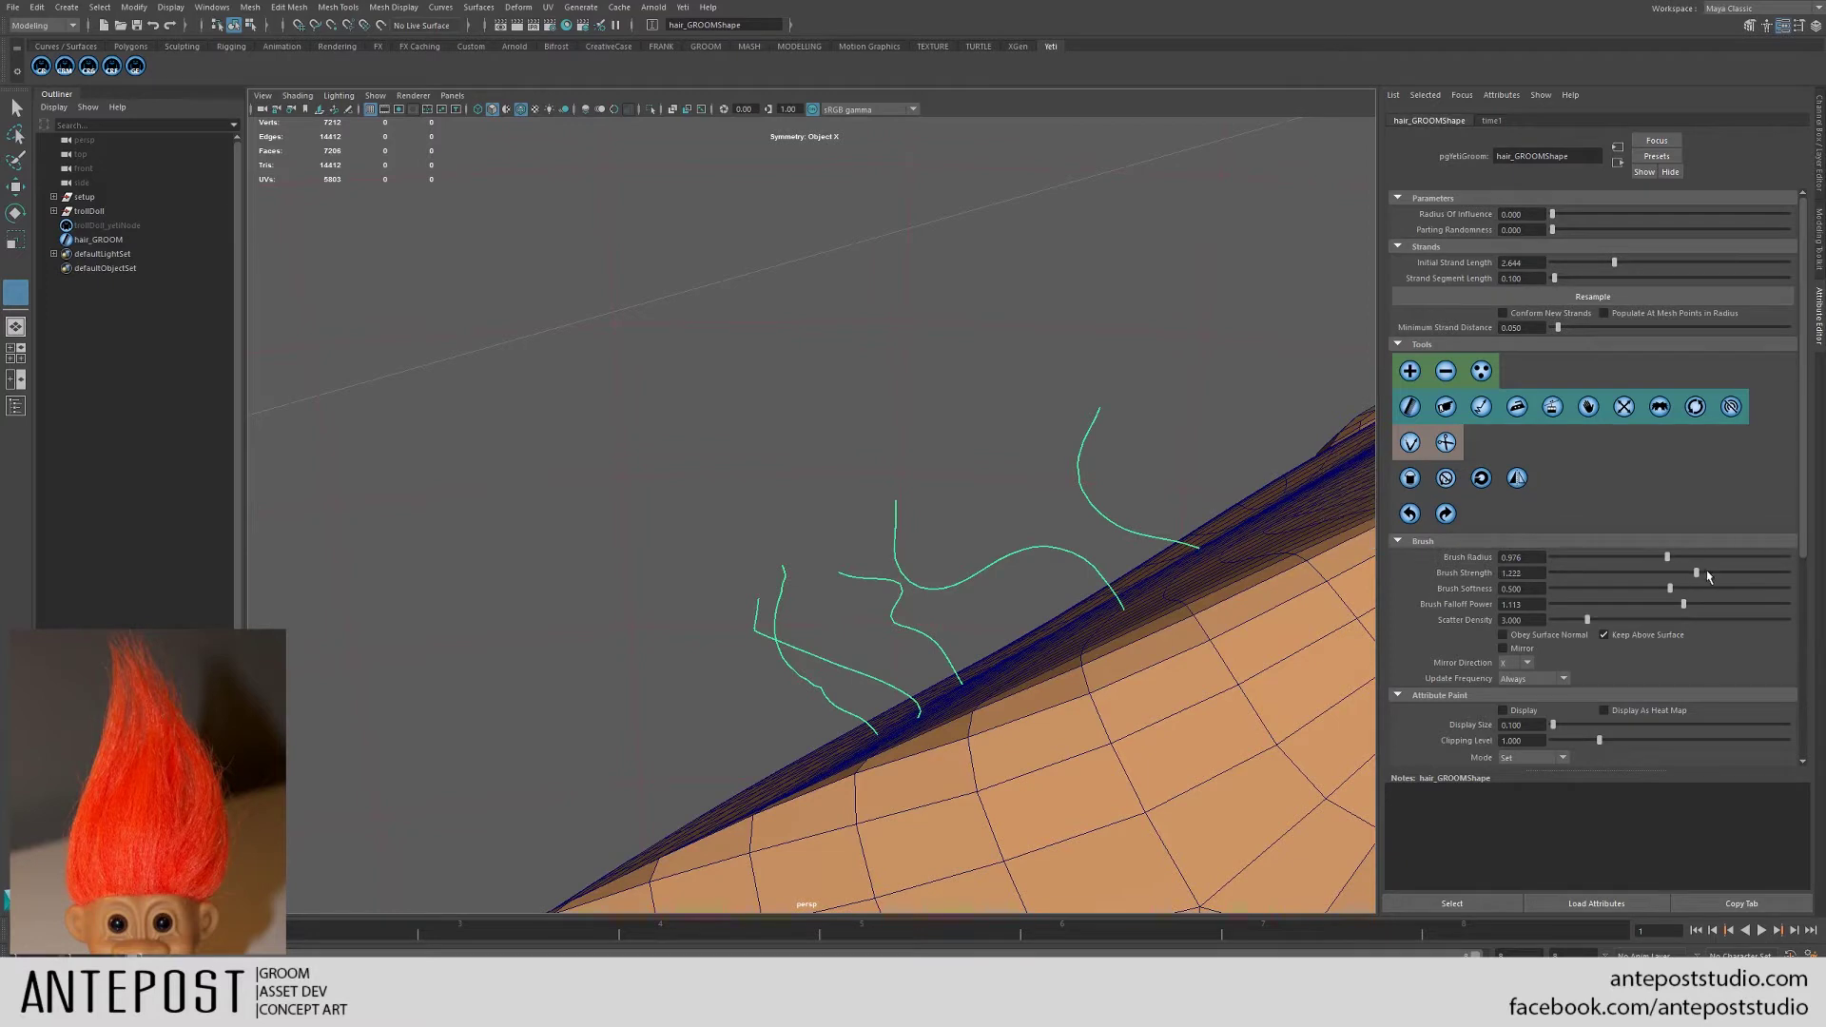
# - Set the Brush Strength to 1.222 and shorten the tip of the front scalp strand
pyautogui.click(1696, 572)
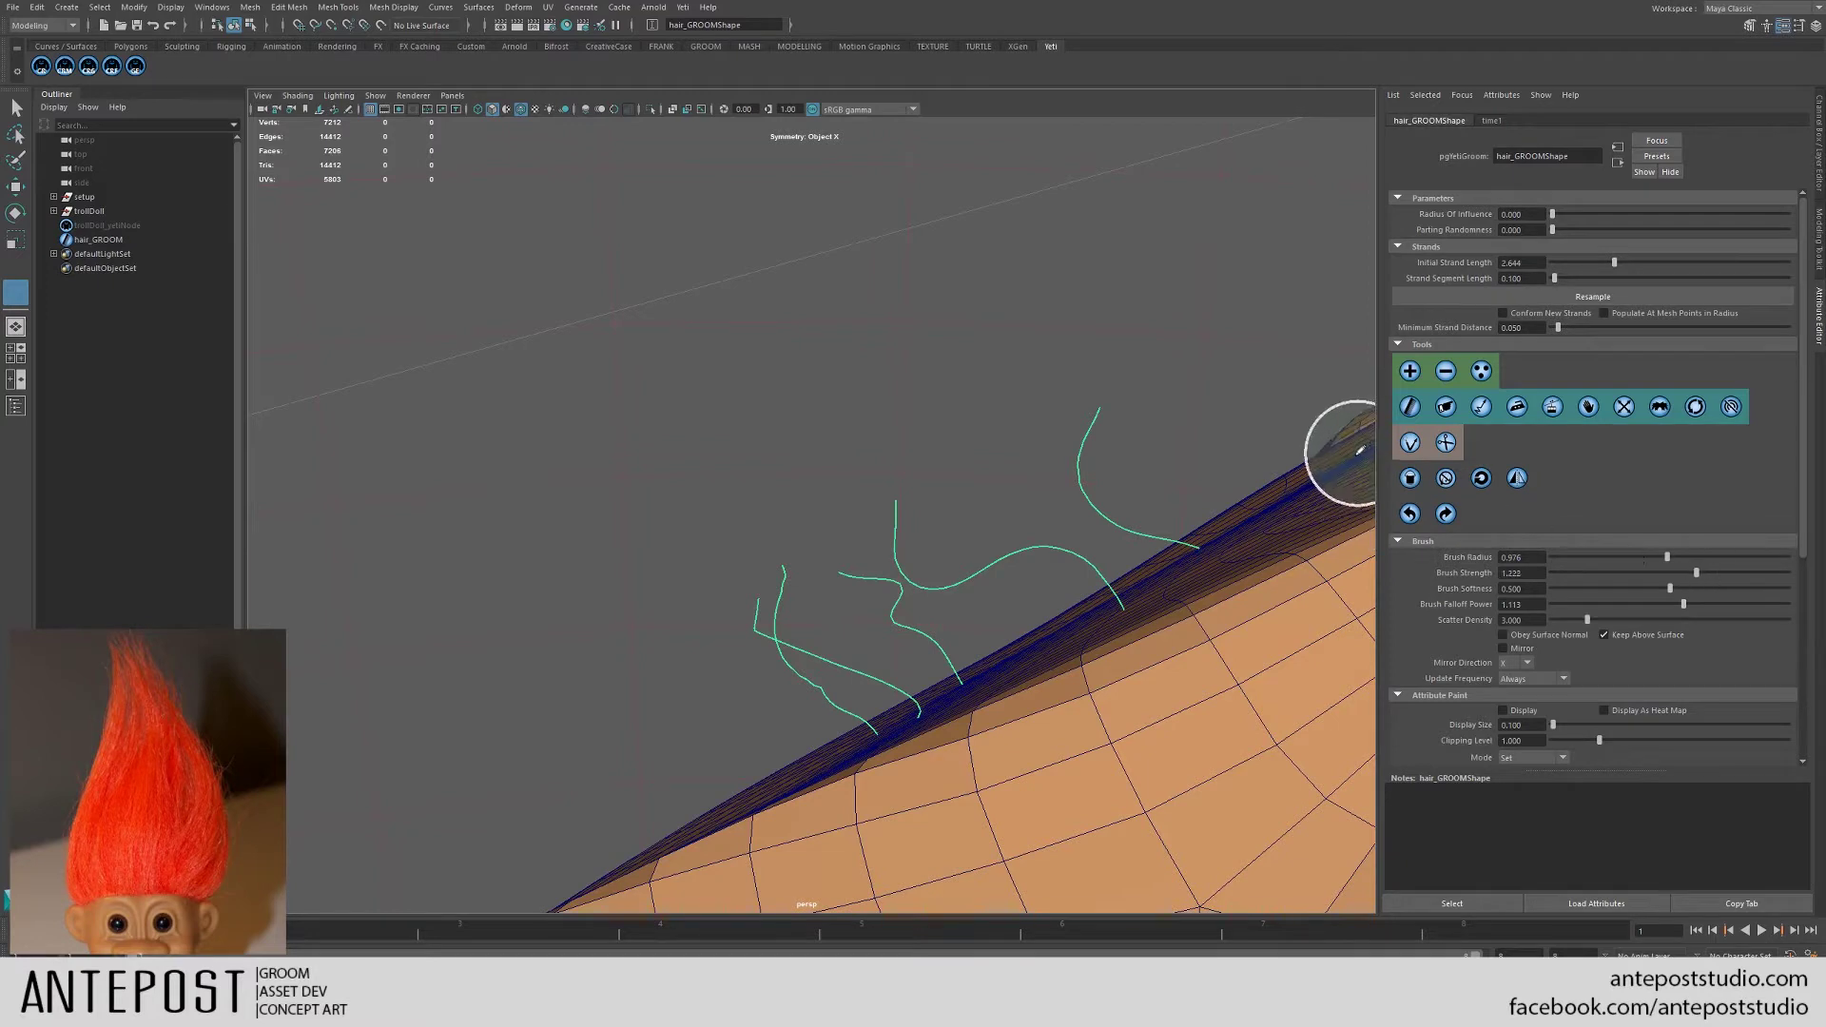
pyautogui.click(1446, 442)
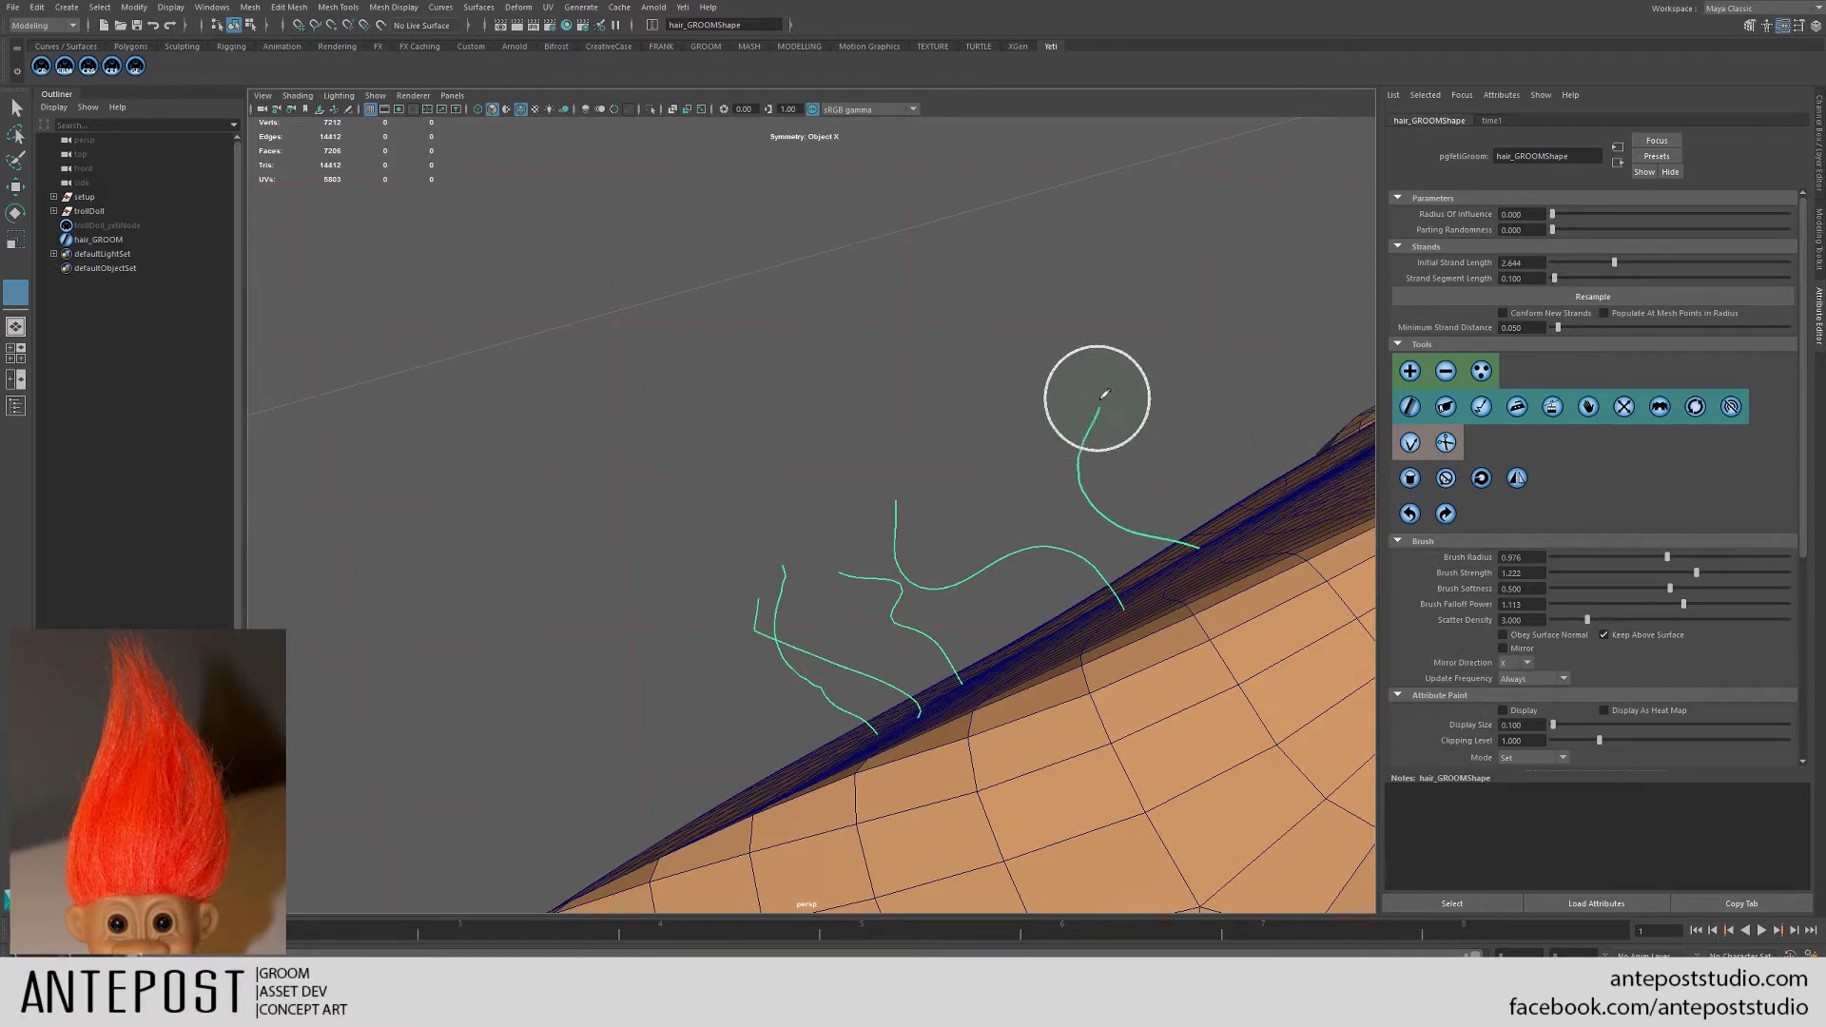
pyautogui.moveTo(1071, 424)
pyautogui.keyDown('alt'); pyautogui.mouseDown()
pyautogui.moveTo(946, 415)
pyautogui.moveTo(1032, 388)
pyautogui.mouseUp(); pyautogui.keyUp('alt')
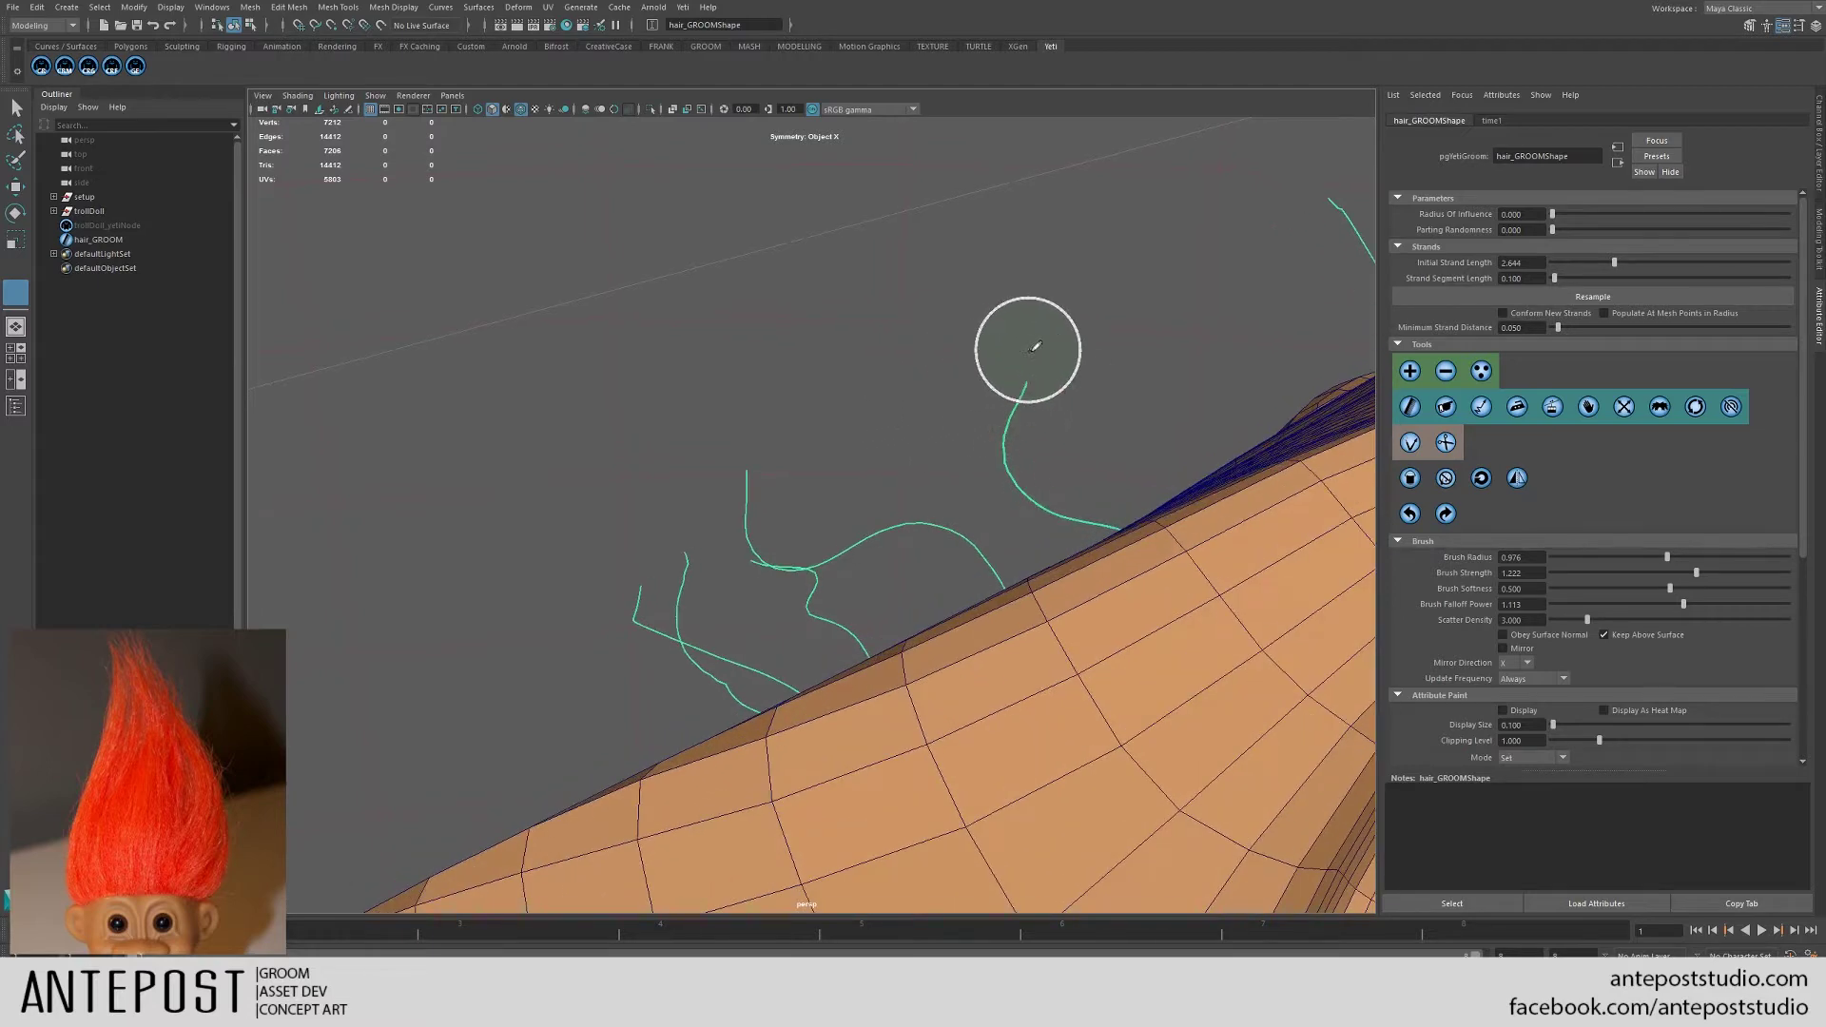
pyautogui.click(1437, 447)
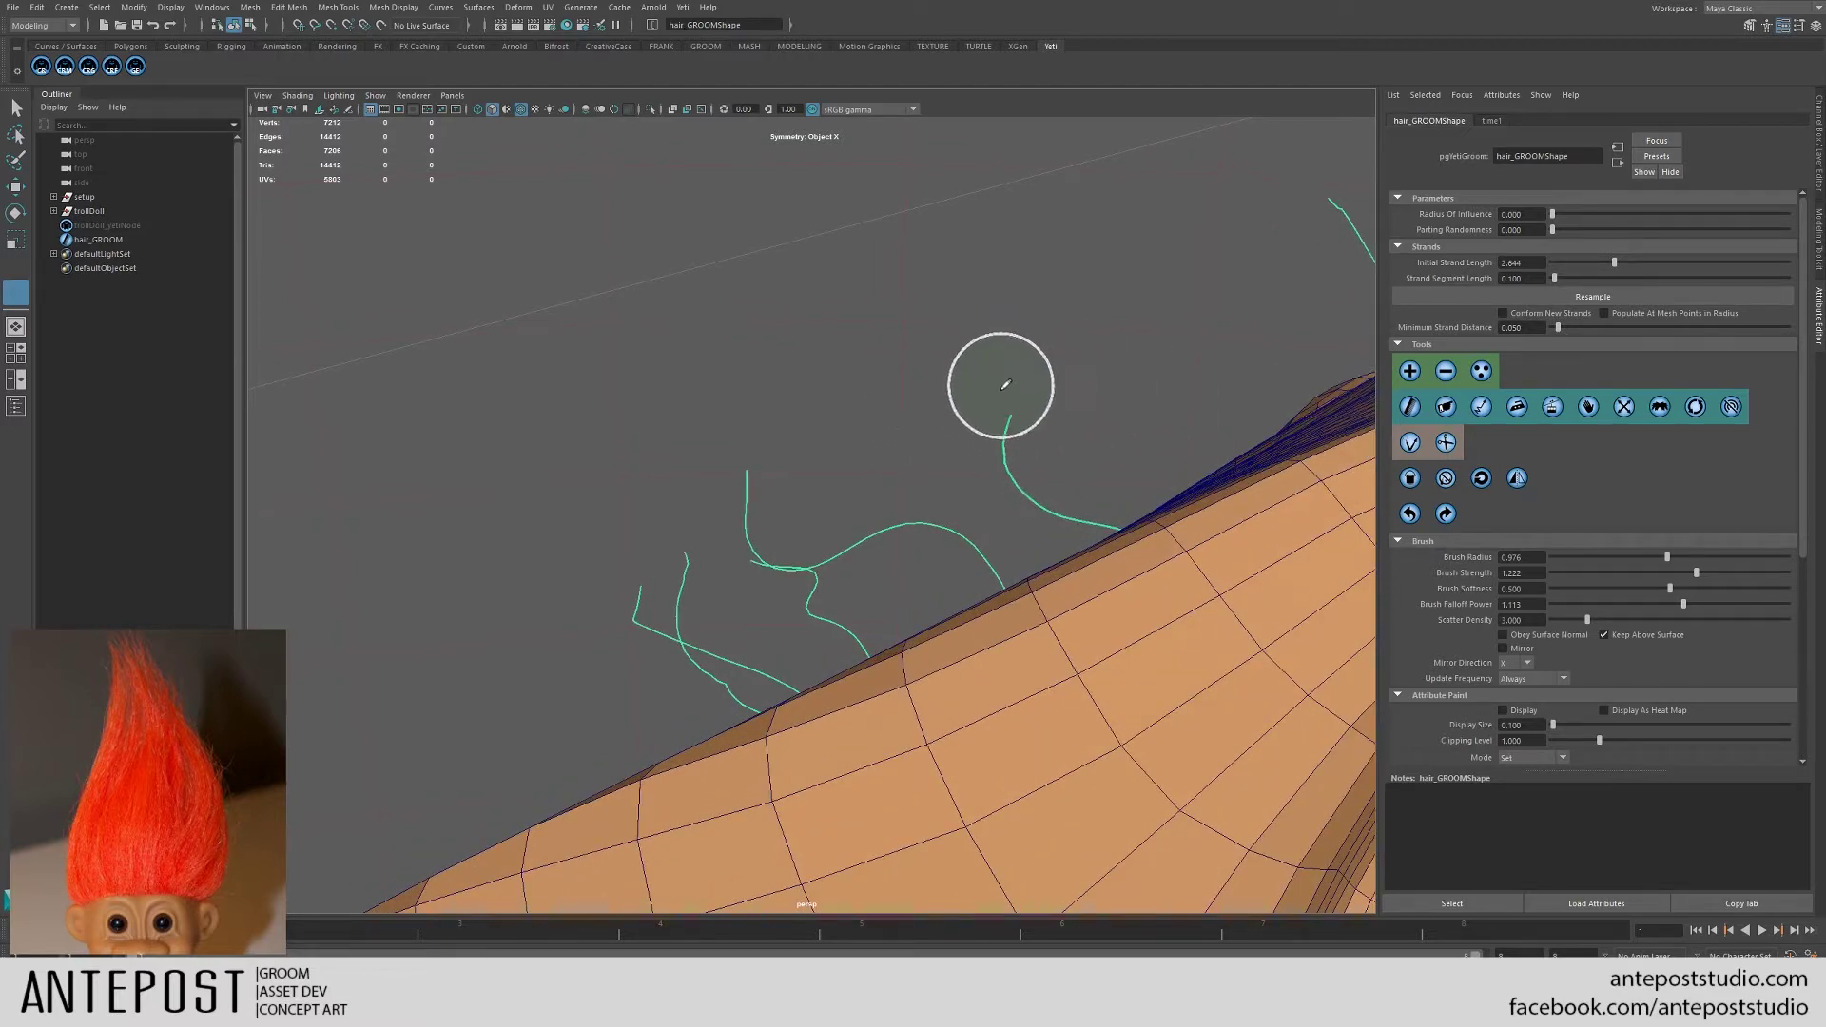
# - Try trimming the raised scalp strand down to a short stub, and undo the trim
pyautogui.moveTo(905, 408)
pyautogui.keyDown('alt'); pyautogui.mouseDown()
pyautogui.moveTo(811, 431)
pyautogui.moveTo(807, 469)
pyautogui.moveTo(1100, 359)
pyautogui.moveTo(959, 355)
pyautogui.mouseUp(); pyautogui.keyUp('alt')
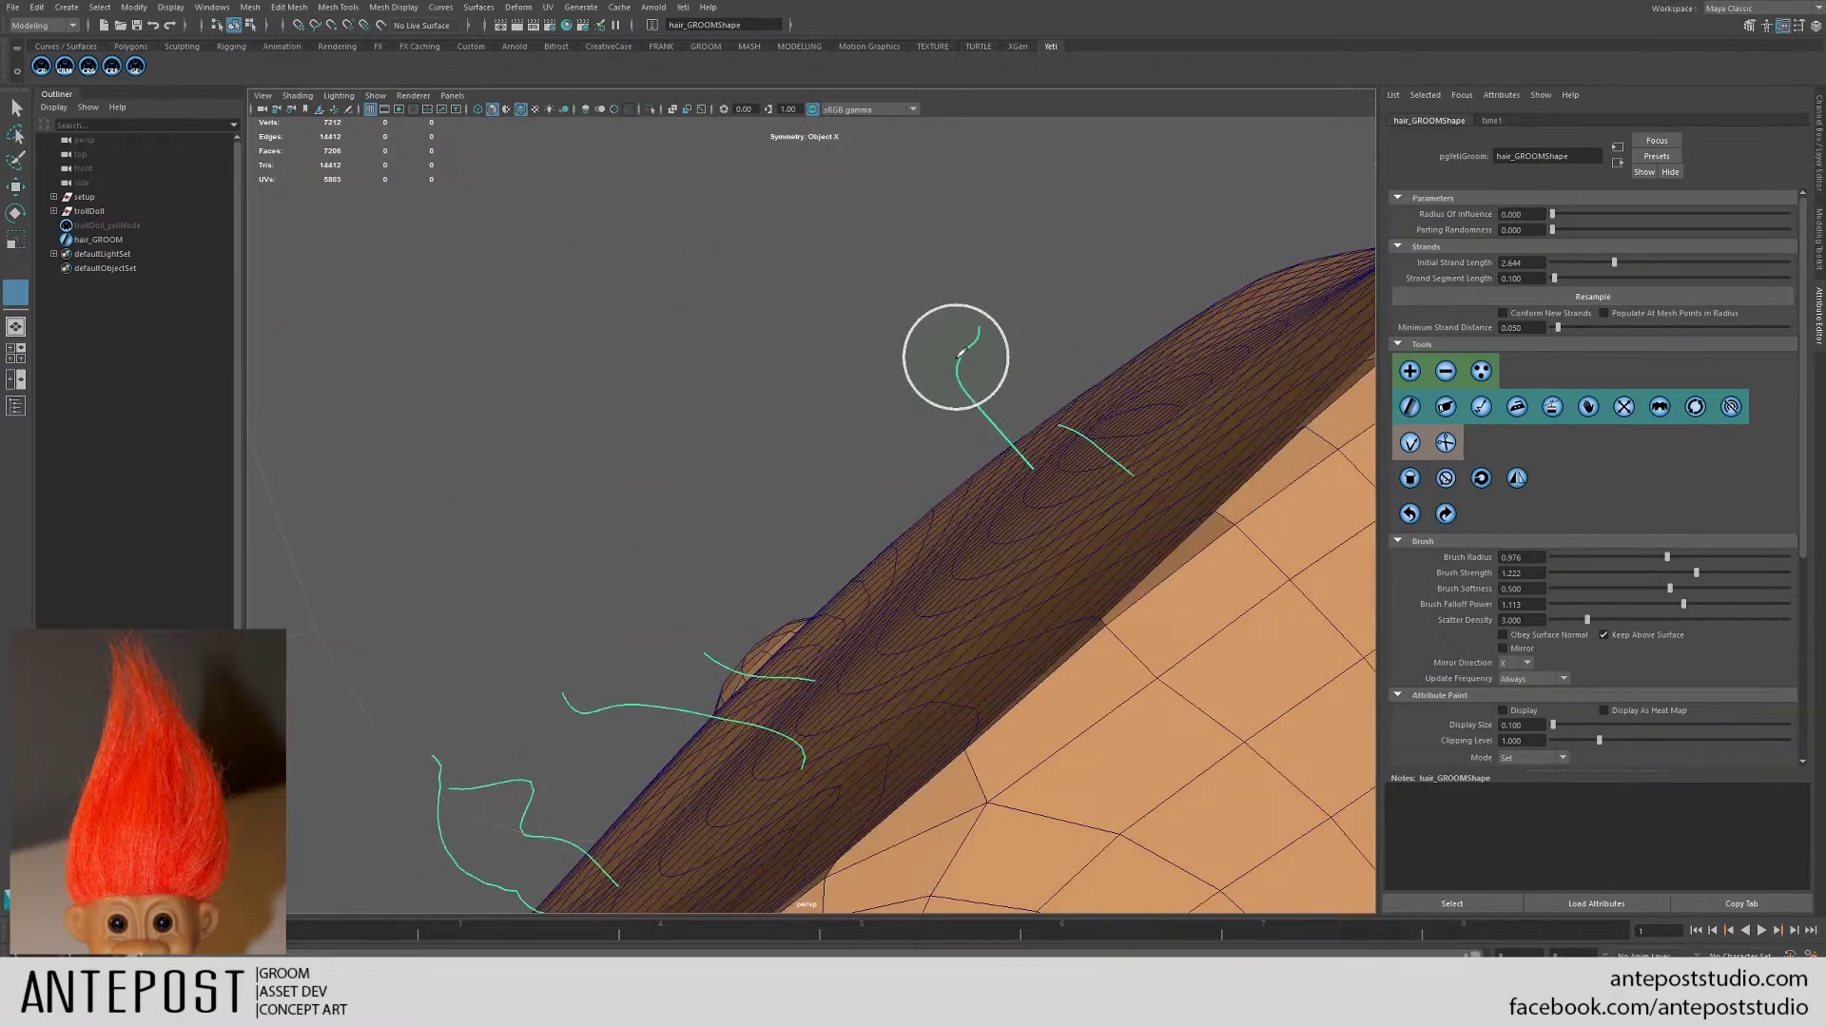
pyautogui.keyDown('alt'); pyautogui.moveTo(852, 371); pyautogui.dragTo(905, 385); pyautogui.keyUp('alt')
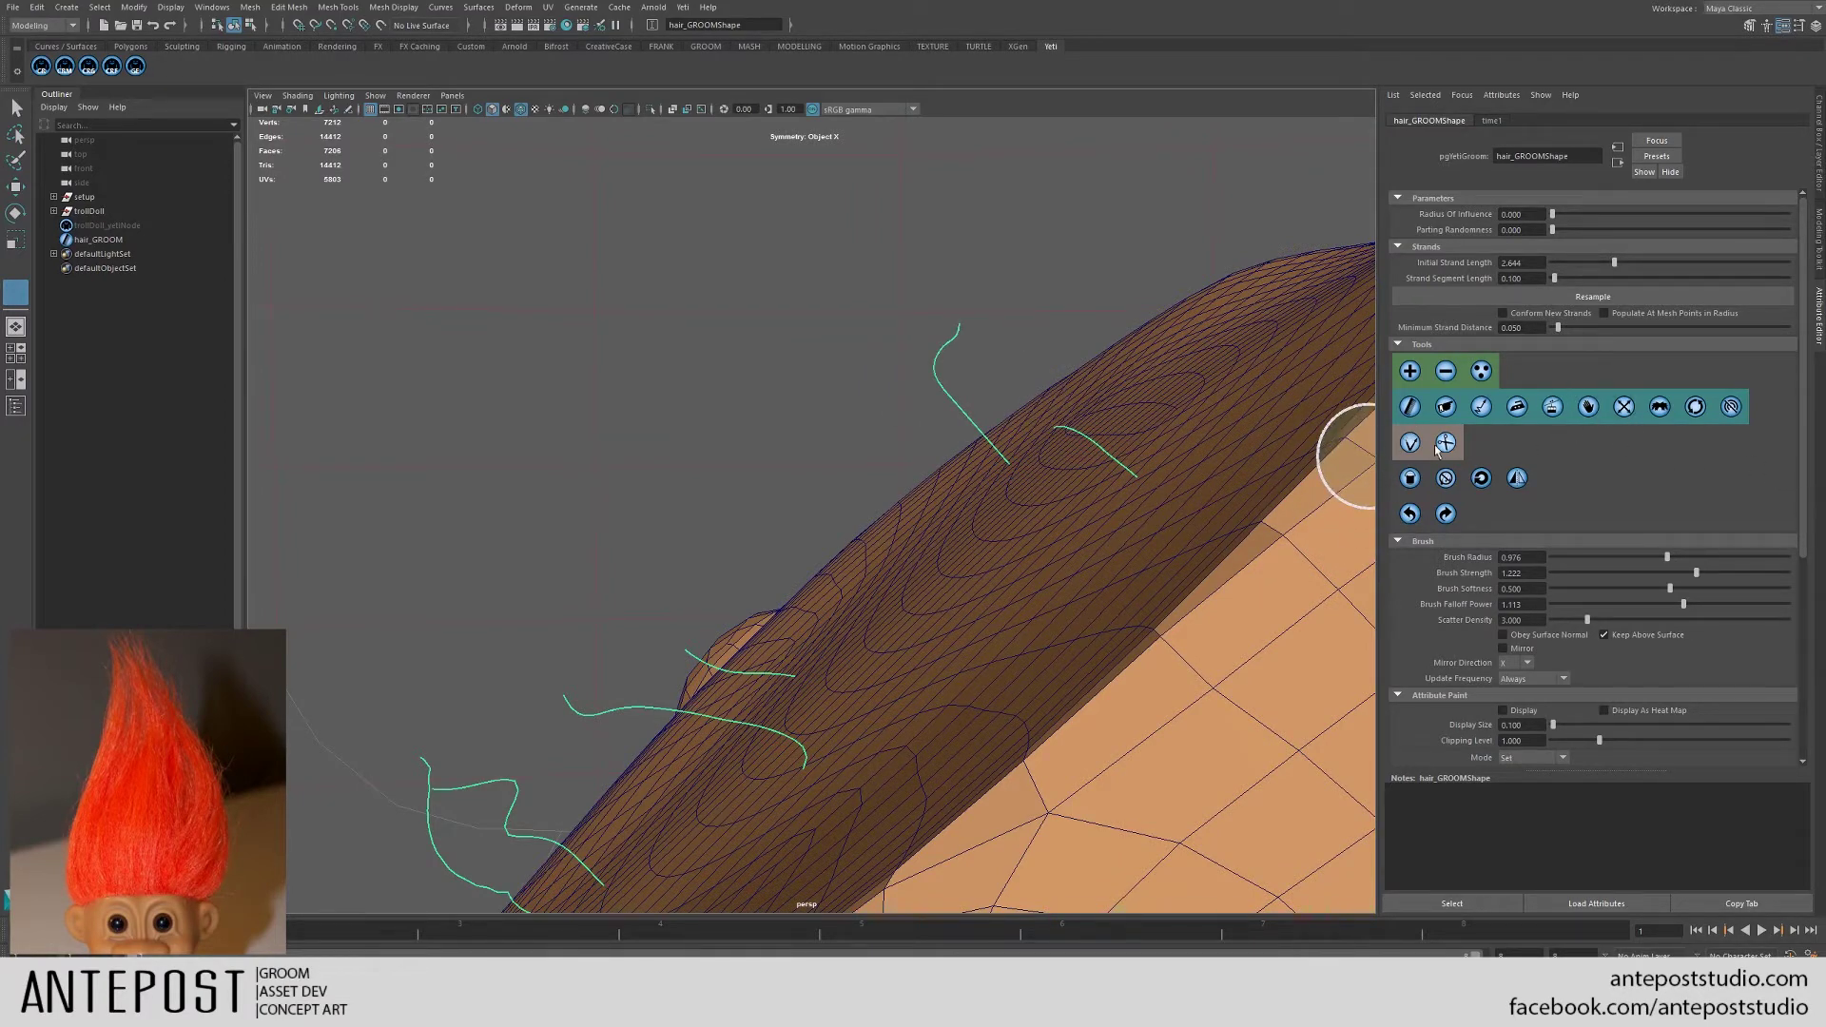
pyautogui.moveTo(1142, 391)
pyautogui.keyDown('alt'); pyautogui.mouseDown()
pyautogui.moveTo(1027, 387)
pyautogui.moveTo(911, 349)
pyautogui.moveTo(951, 374)
pyautogui.mouseUp(); pyautogui.keyUp('alt')
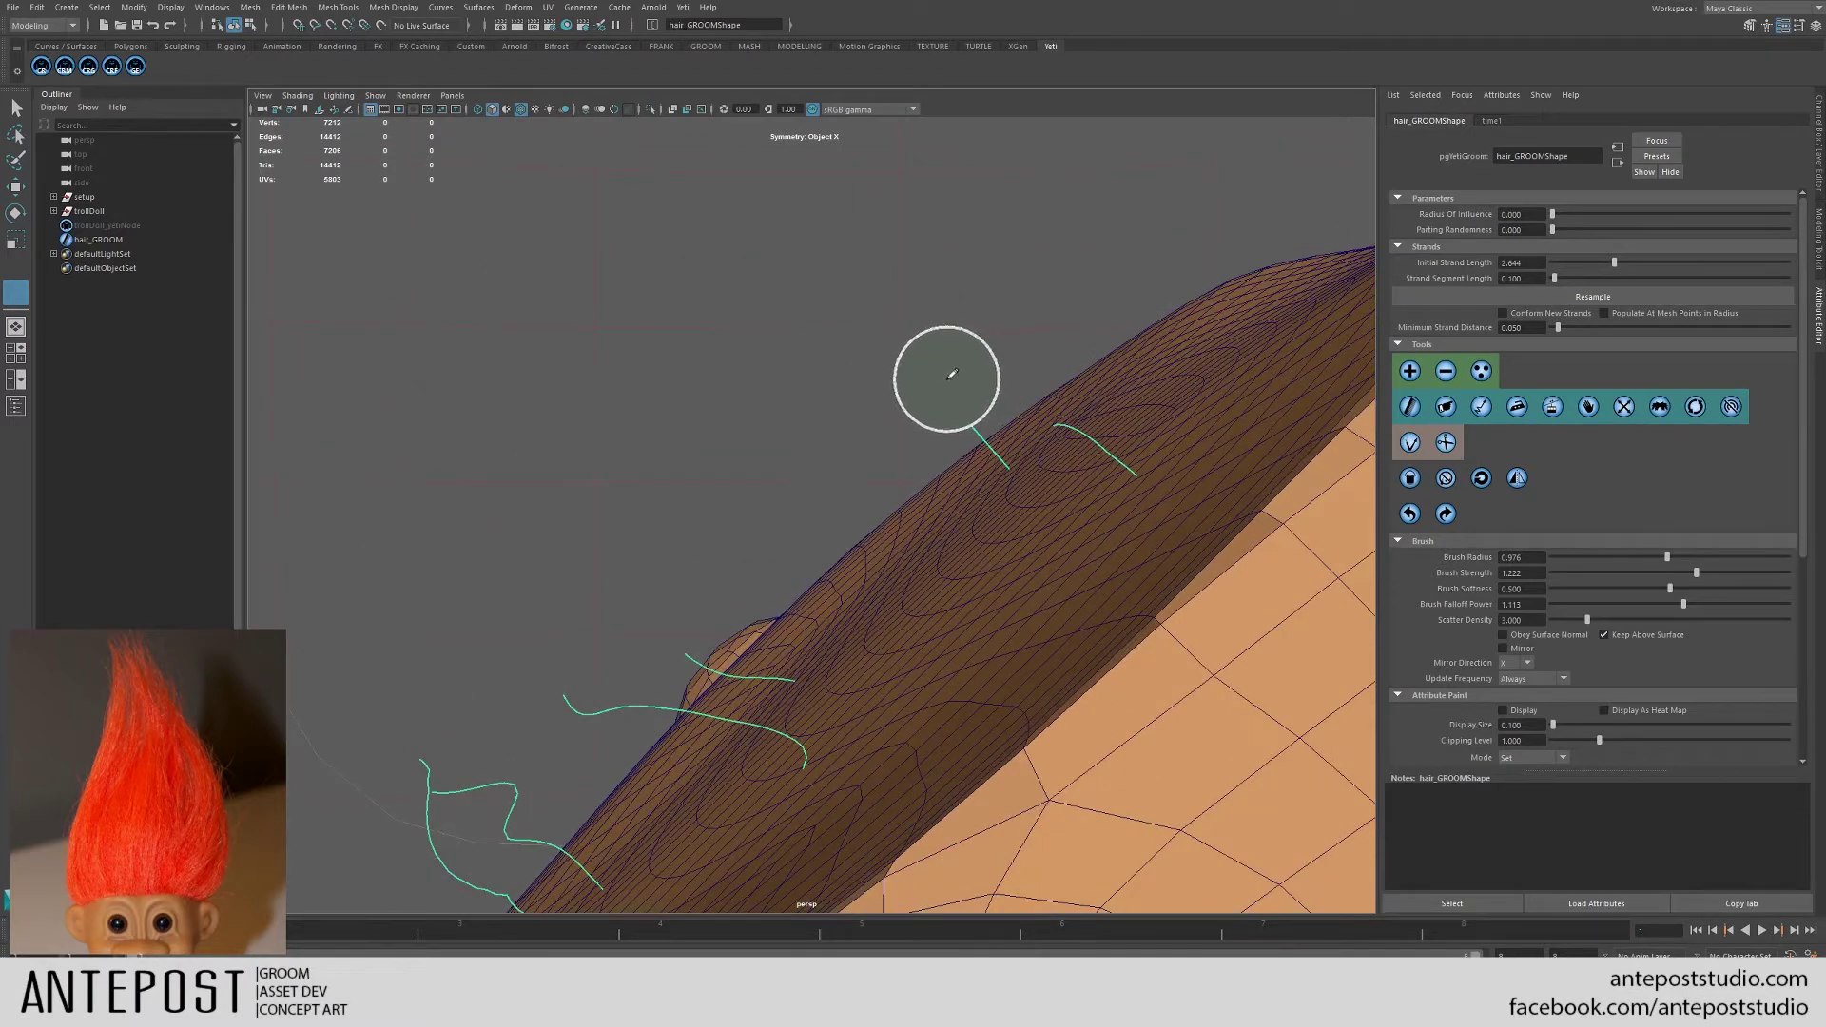
pyautogui.click(1412, 514)
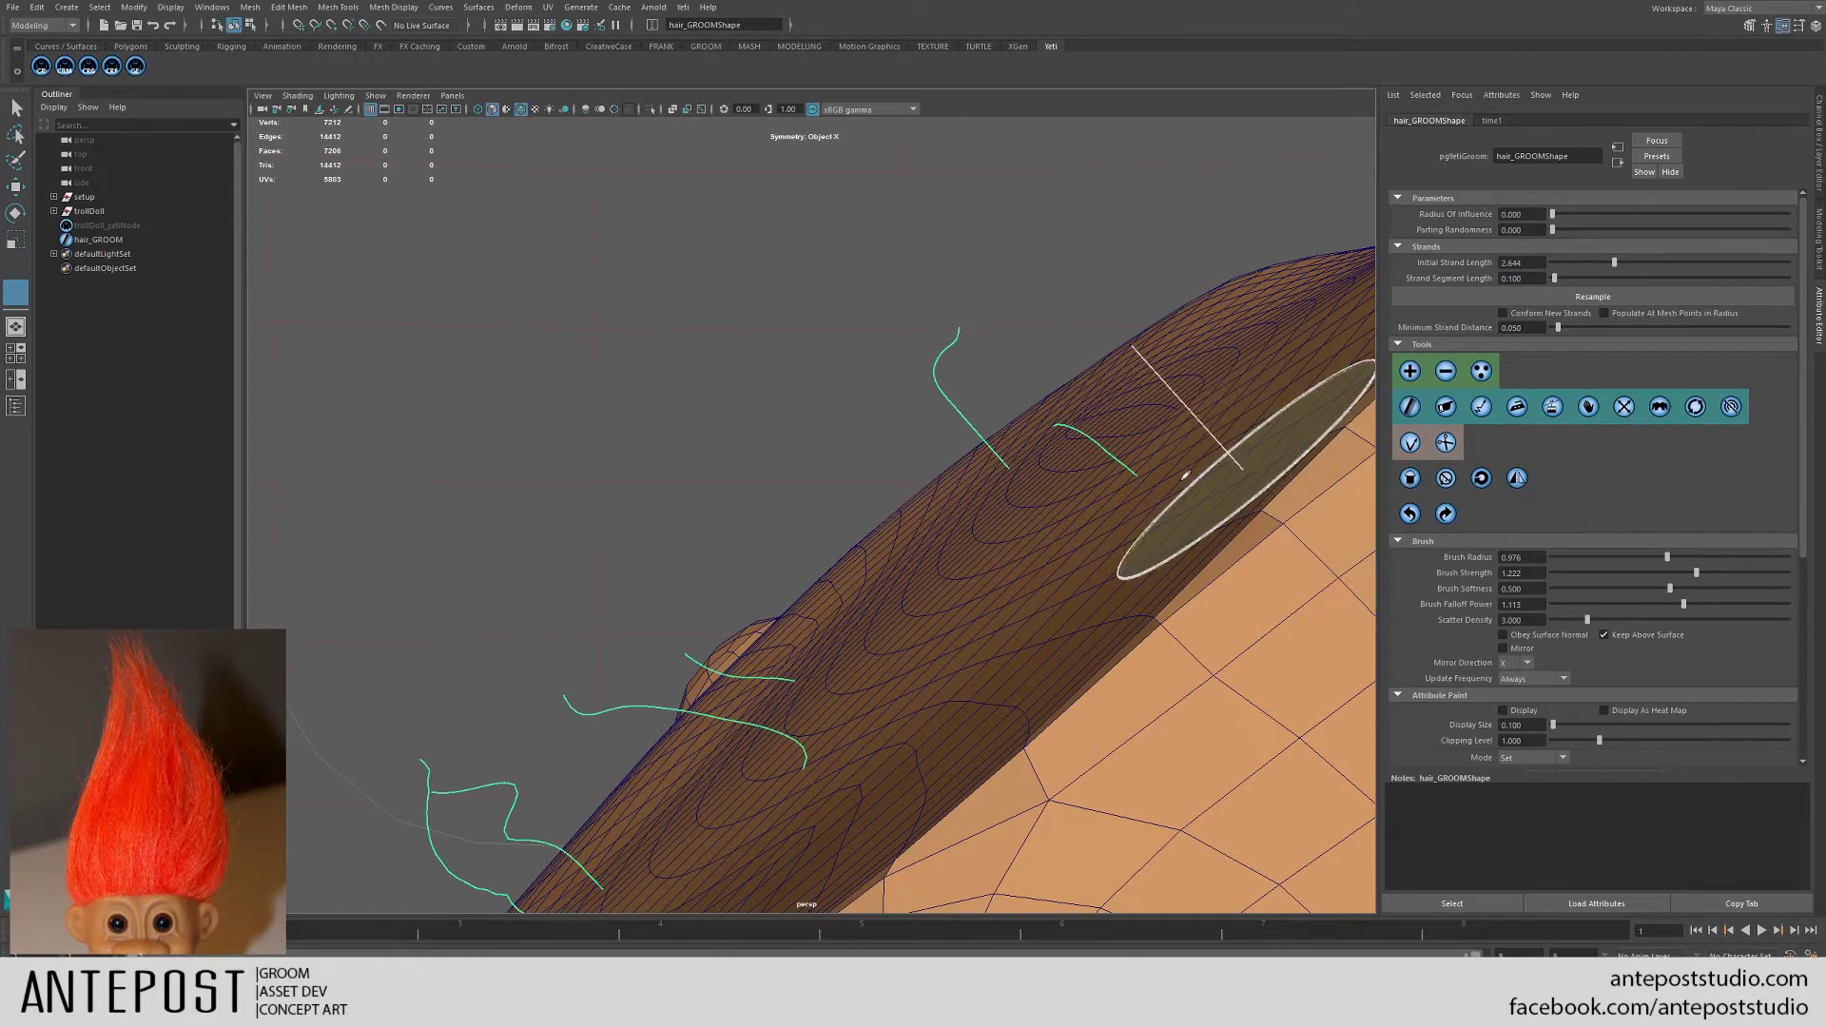
# - Scale the raised scalp strand down with the Scale brush, and scale it up again with Brush Strength 1.185
pyautogui.keyDown('alt'); pyautogui.moveTo(1054, 500); pyautogui.dragTo(937, 471); pyautogui.keyUp('alt')
pyautogui.click(1623, 406)
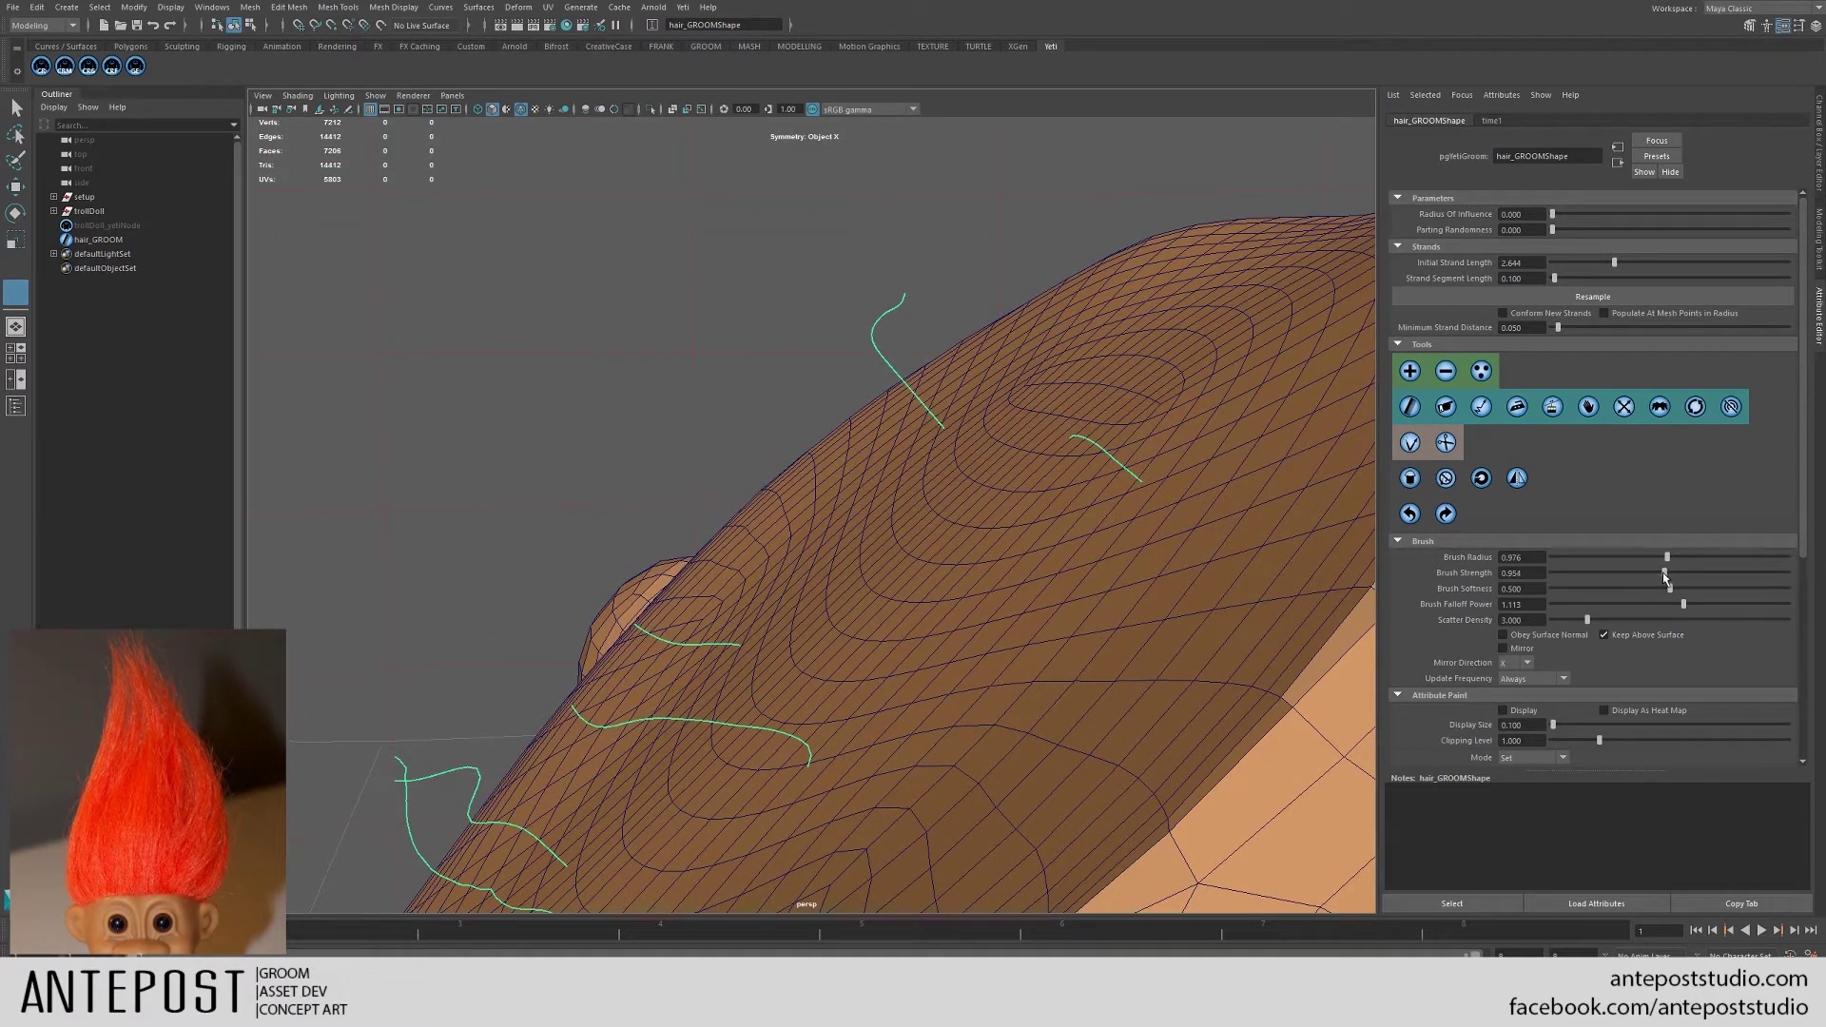
pyautogui.moveTo(924, 434)
pyautogui.mouseDown()
pyautogui.moveTo(959, 430)
pyautogui.moveTo(969, 464)
pyautogui.moveTo(989, 459)
pyautogui.mouseUp()
pyautogui.click(1702, 572)
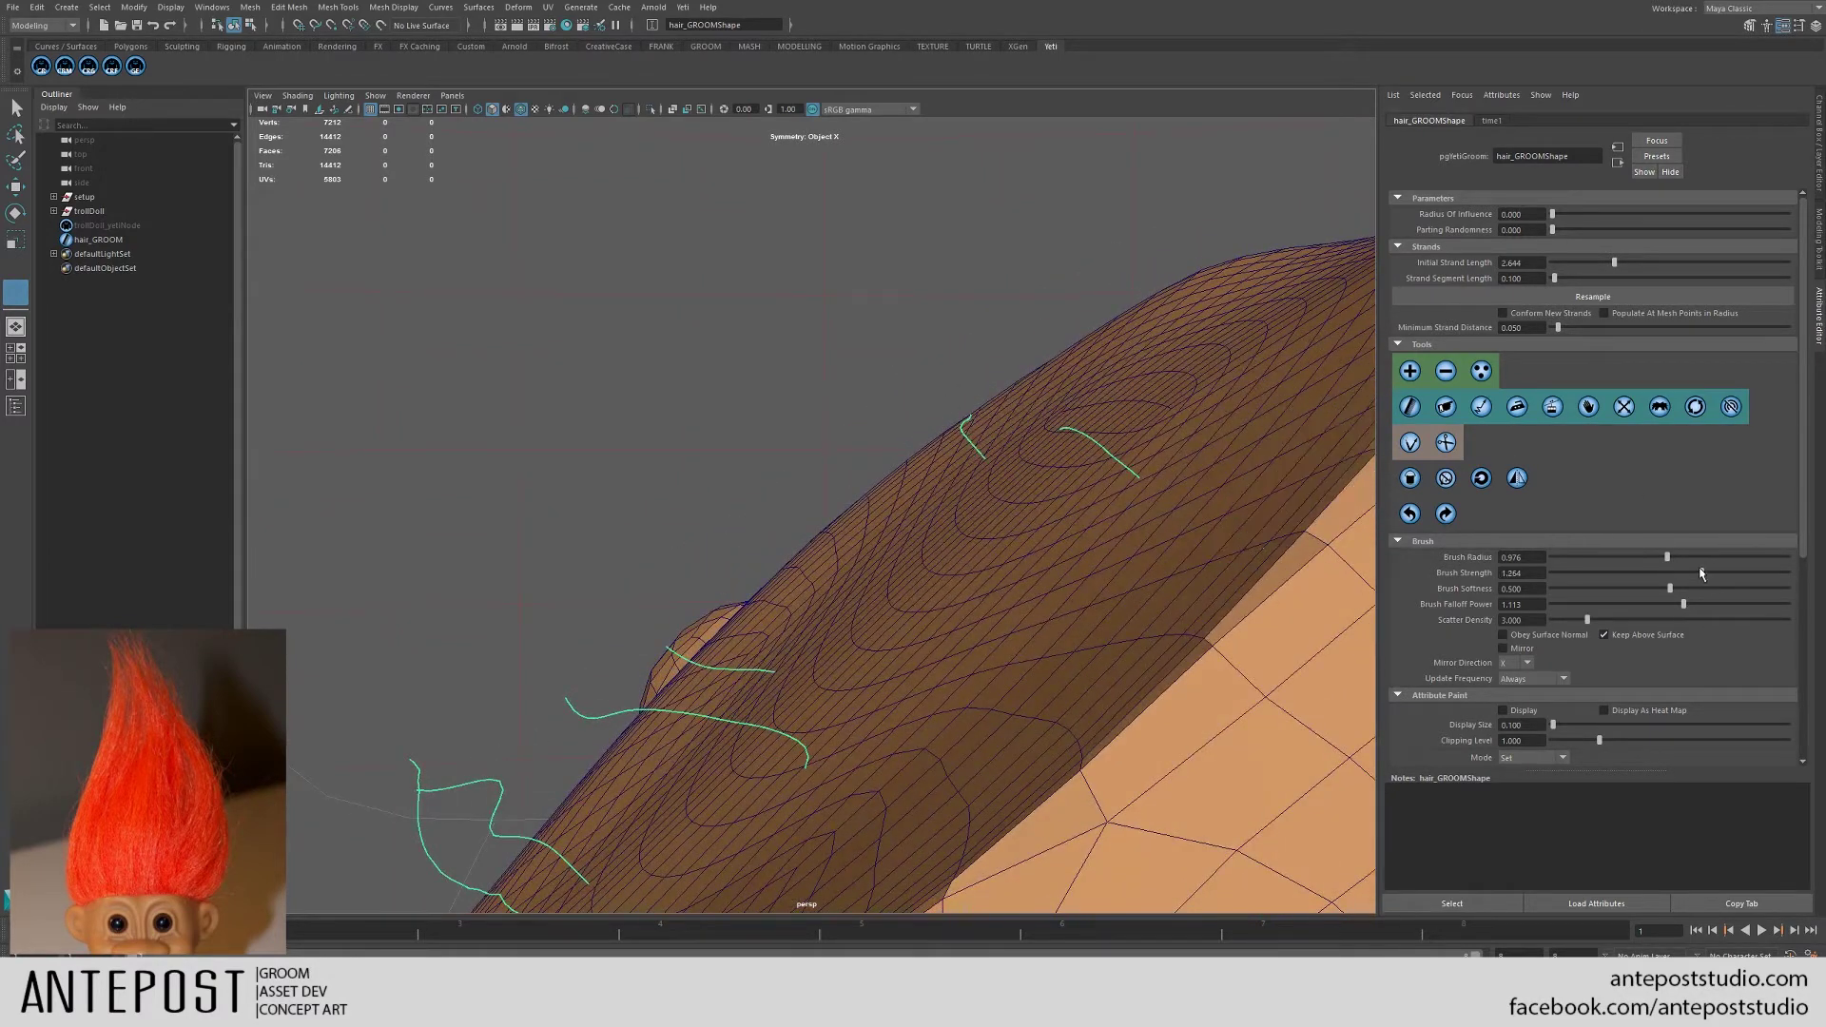
pyautogui.click(958, 459)
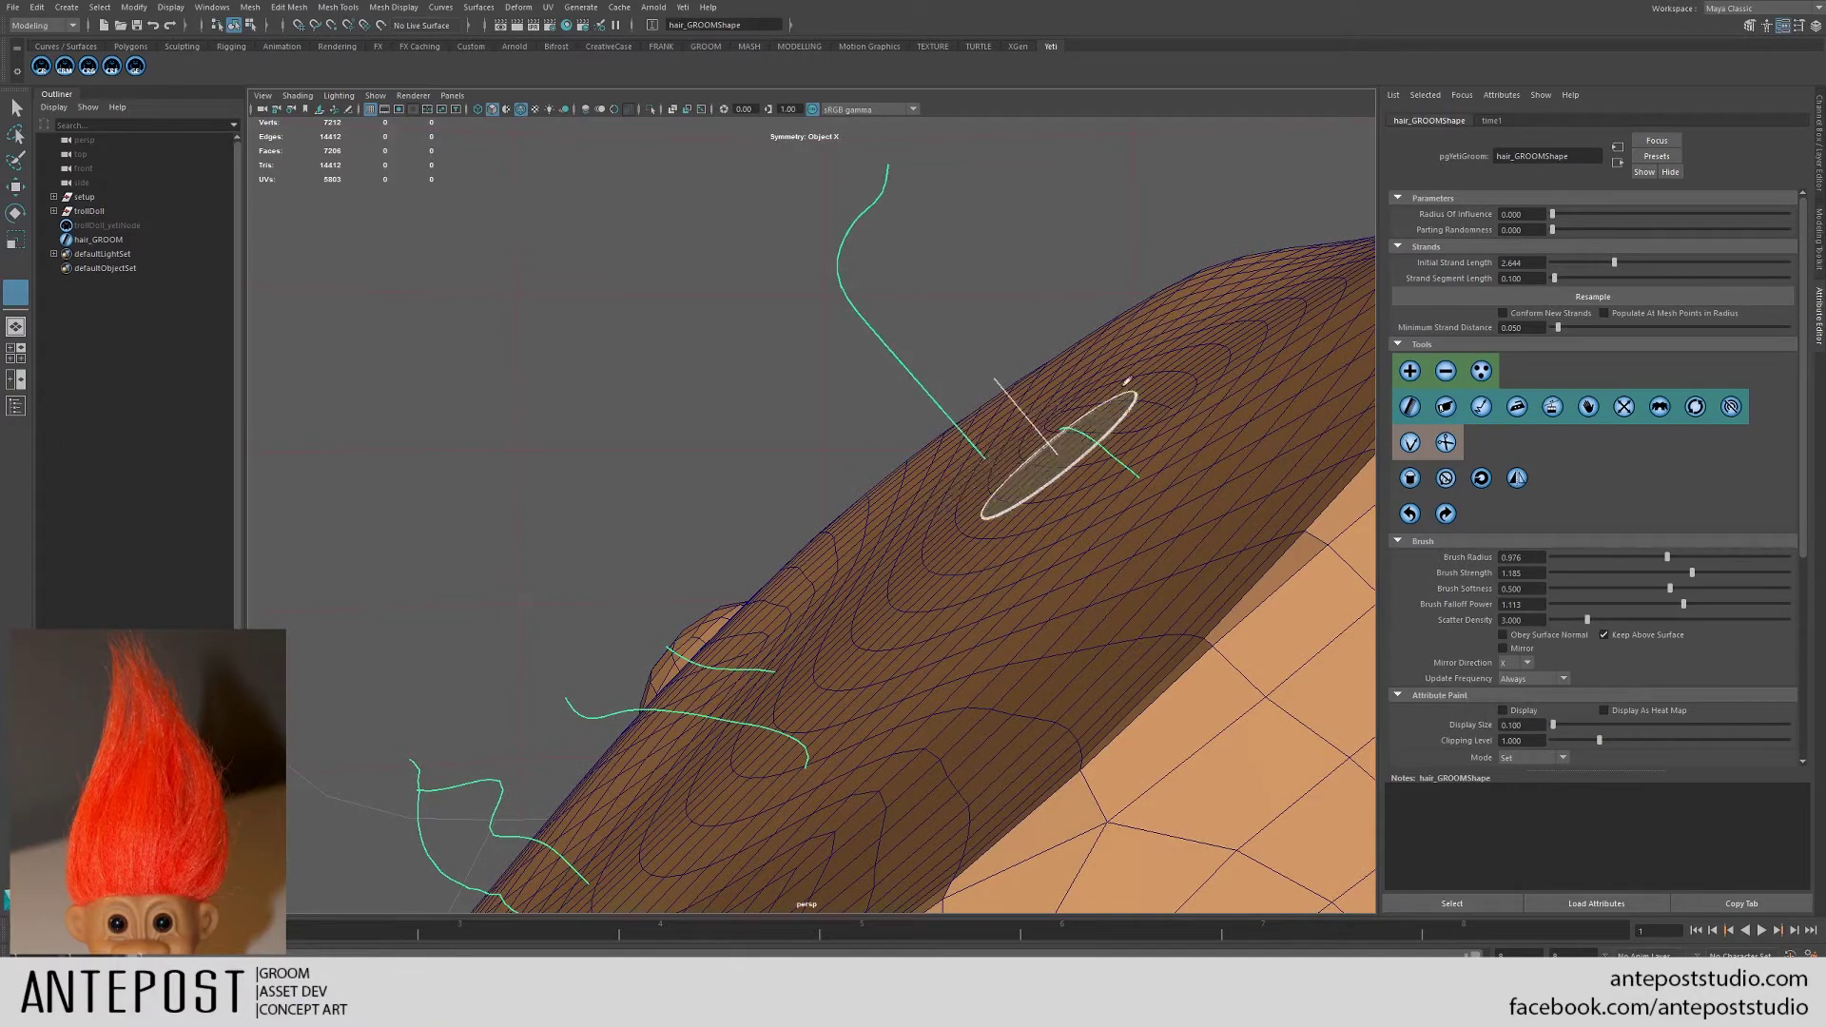
# - Add three strands around the raised strand with a smaller brush and Conform New Strands off, and undo them
pyautogui.moveTo(1019, 448)
pyautogui.keyDown('alt'); pyautogui.mouseDown()
pyautogui.moveTo(897, 435)
pyautogui.moveTo(986, 429)
pyautogui.moveTo(849, 433)
pyautogui.mouseUp(); pyautogui.keyUp('alt')
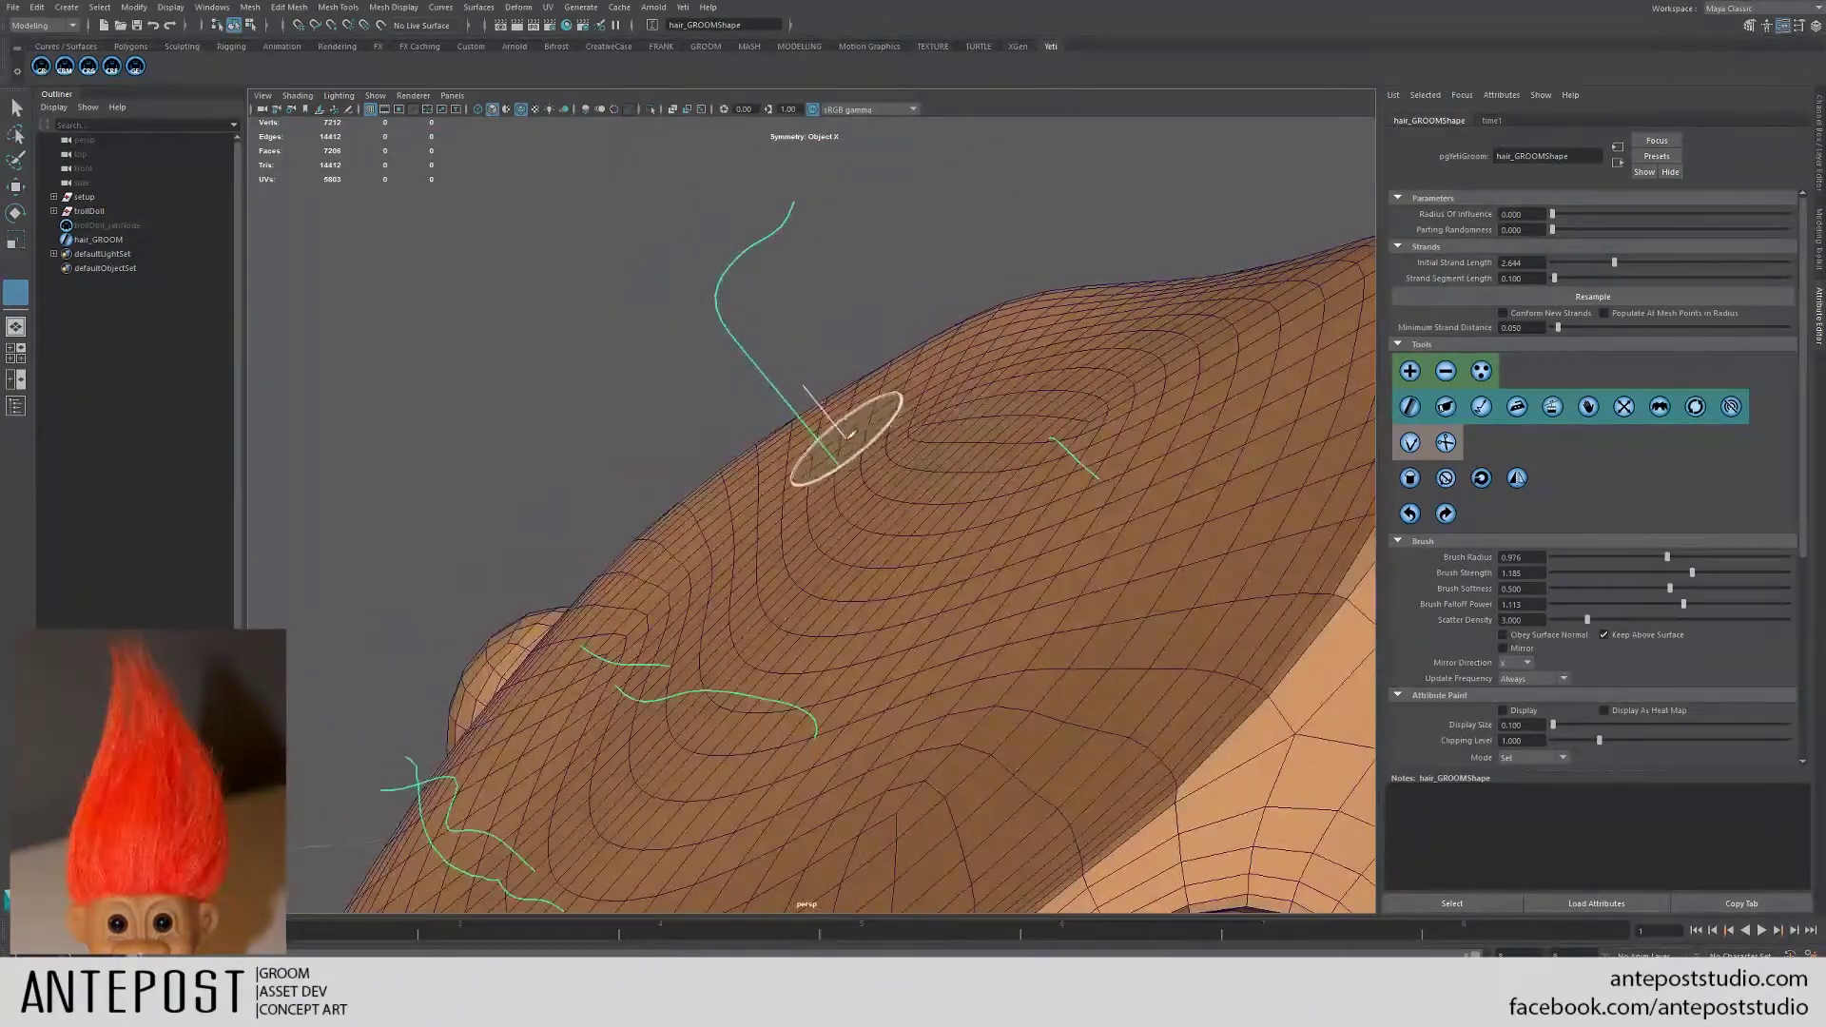
pyautogui.click(1511, 315)
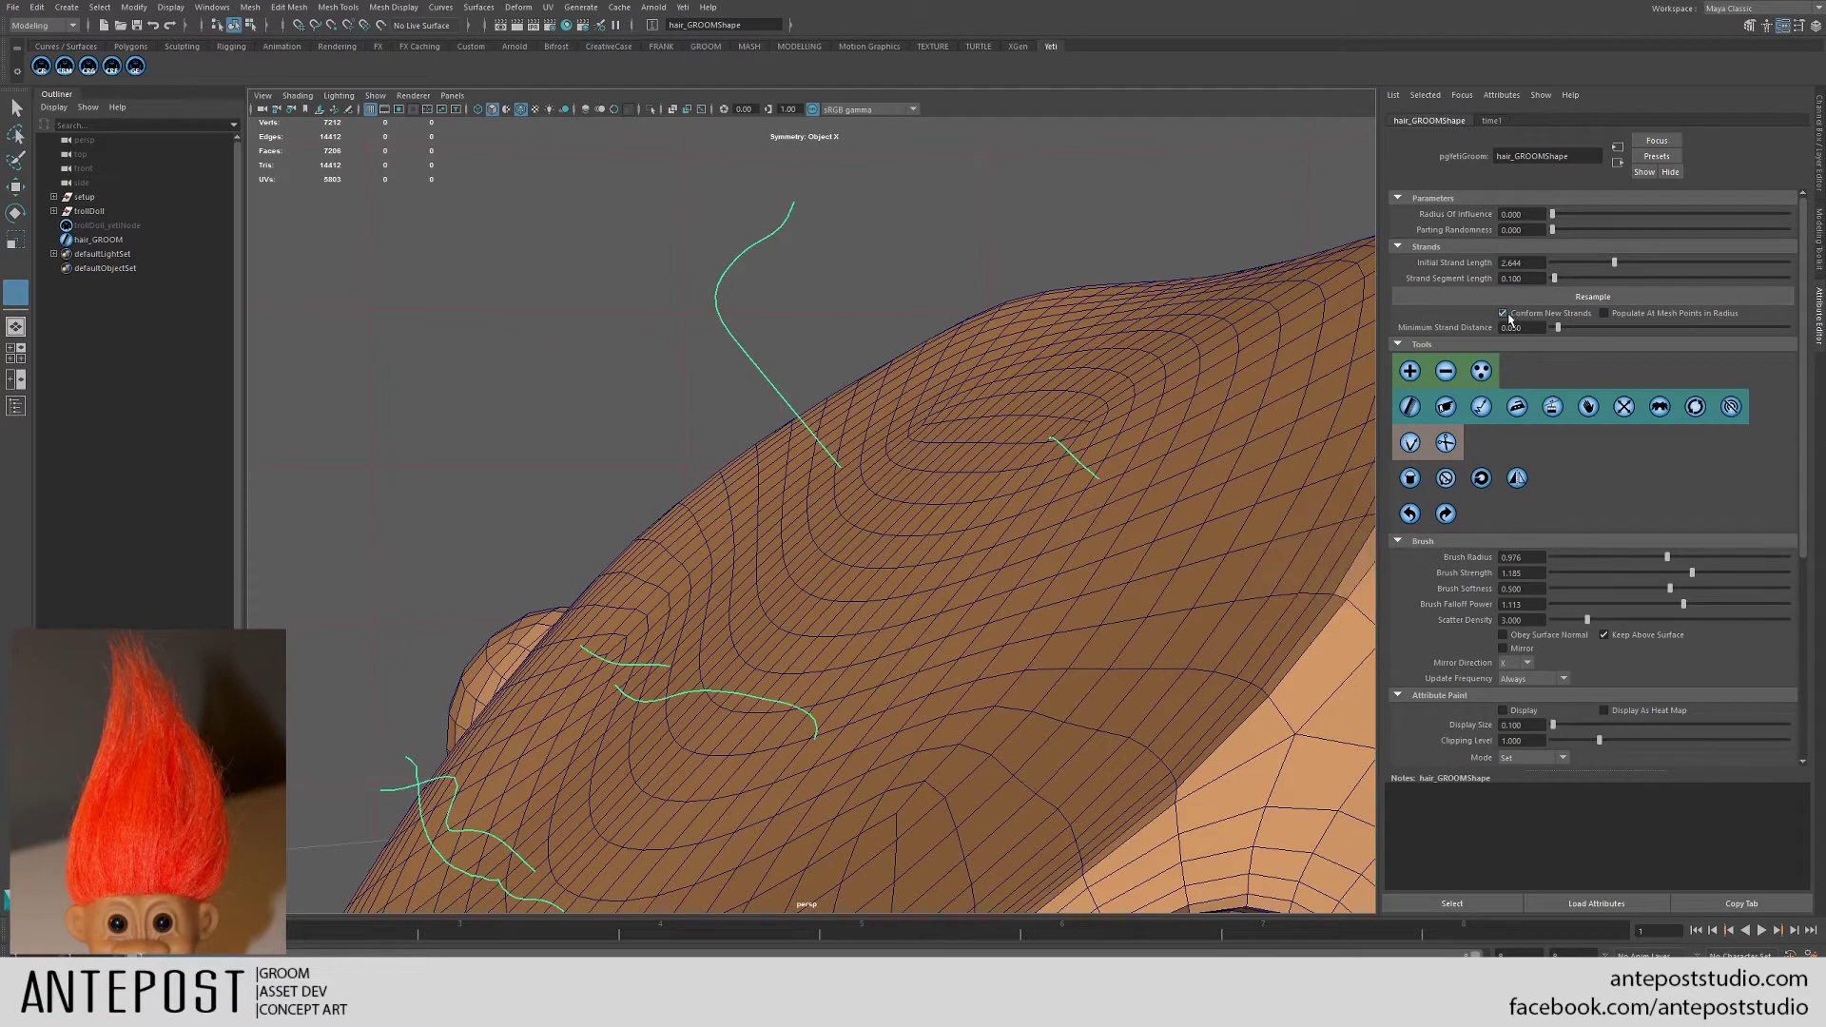
pyautogui.click(1412, 372)
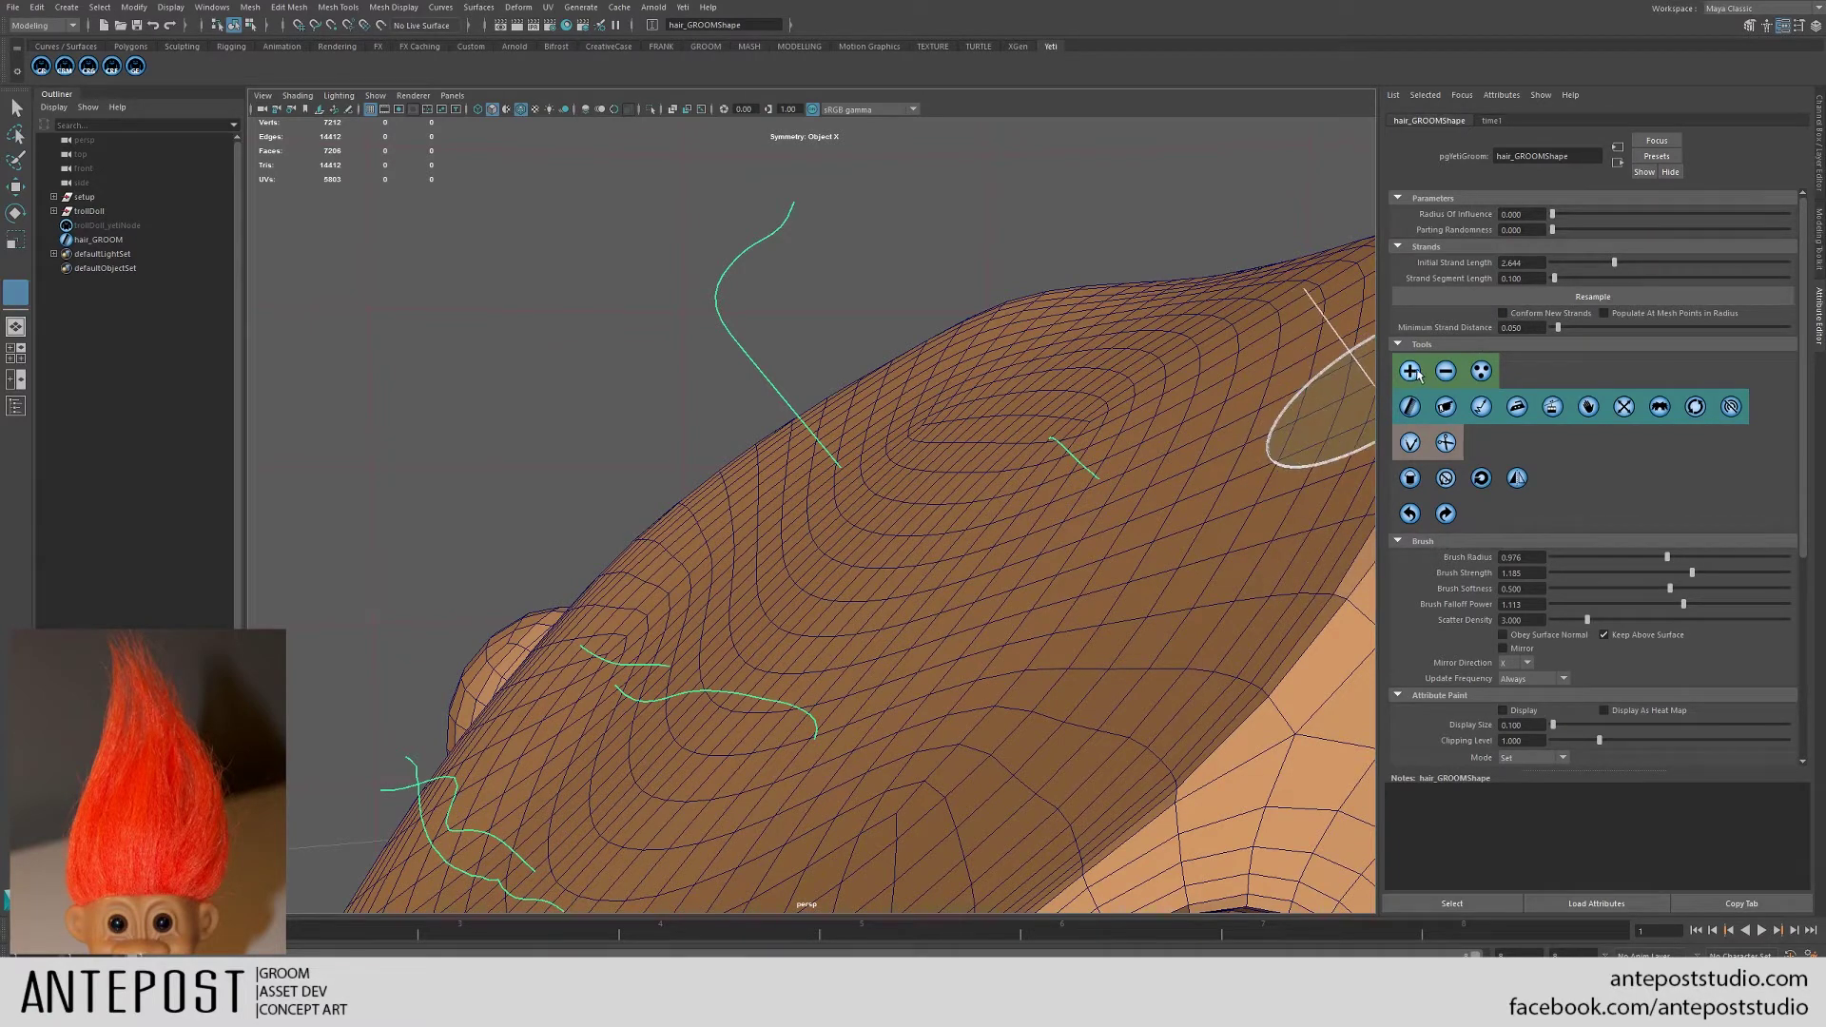
pyautogui.moveTo(913, 499); pyautogui.dragTo(932, 474, button='middle')
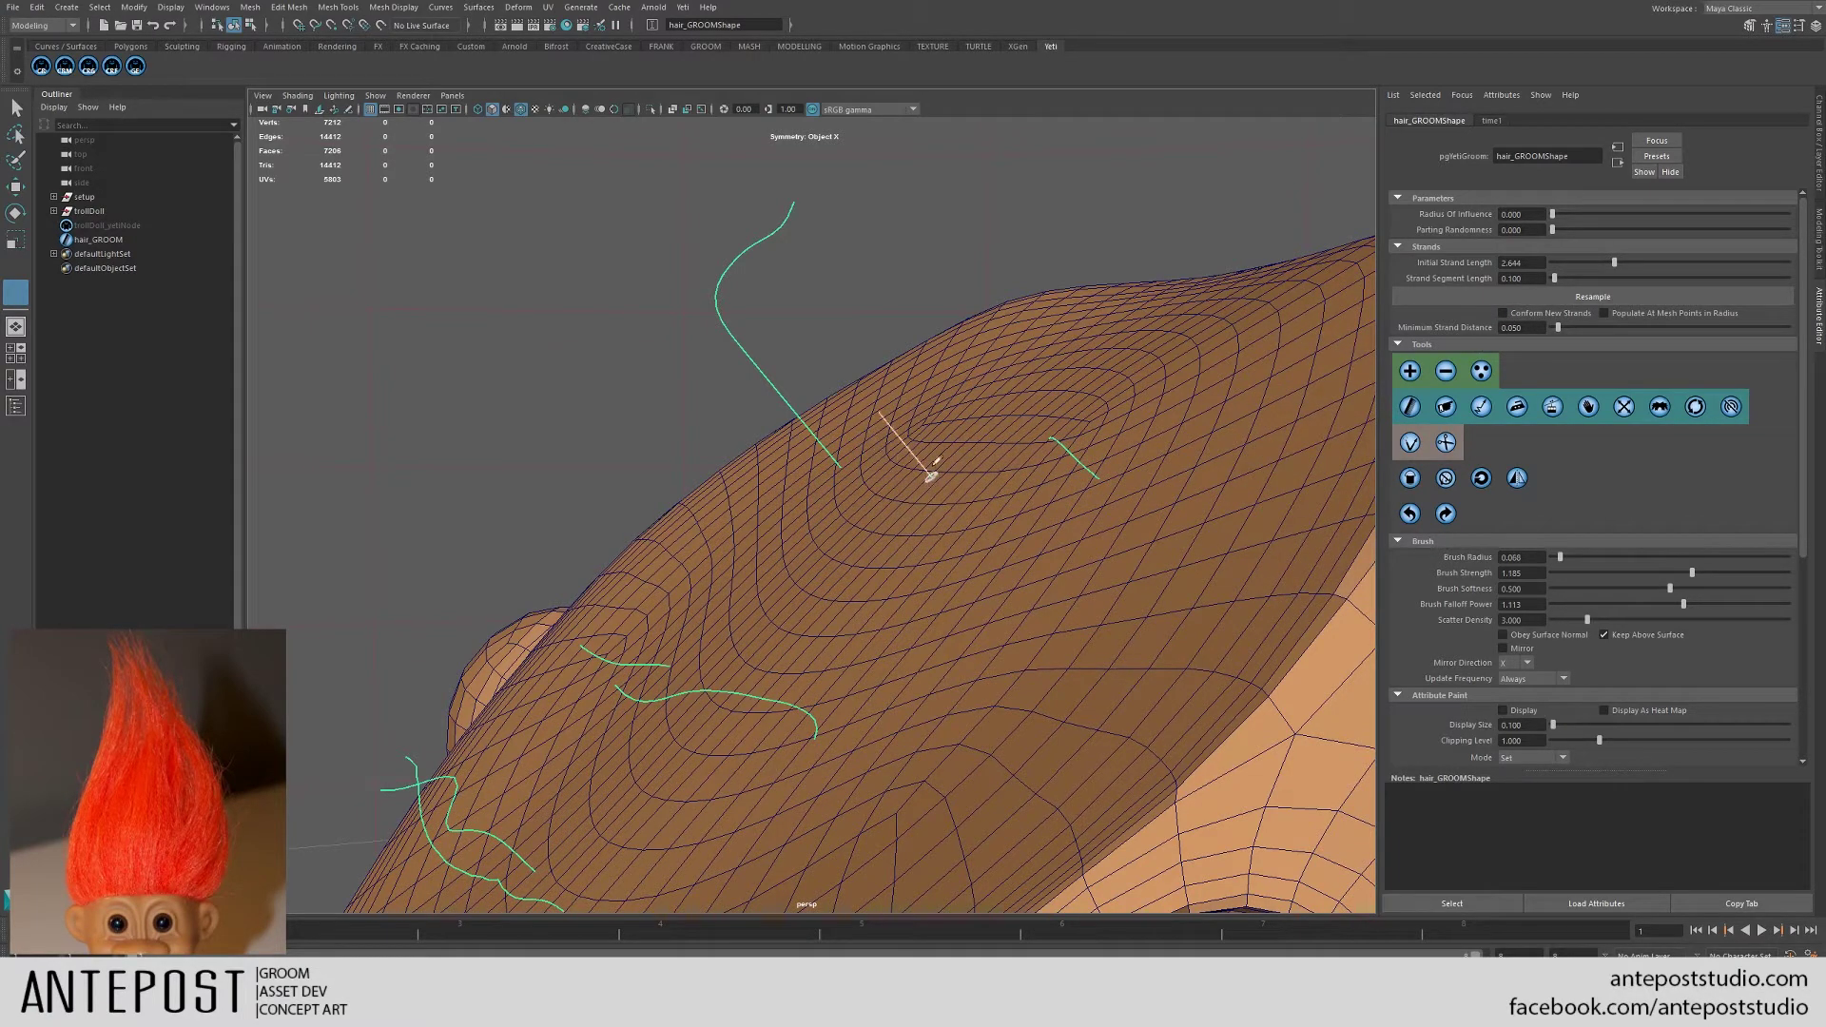
pyautogui.click(985, 402)
pyautogui.click(945, 472)
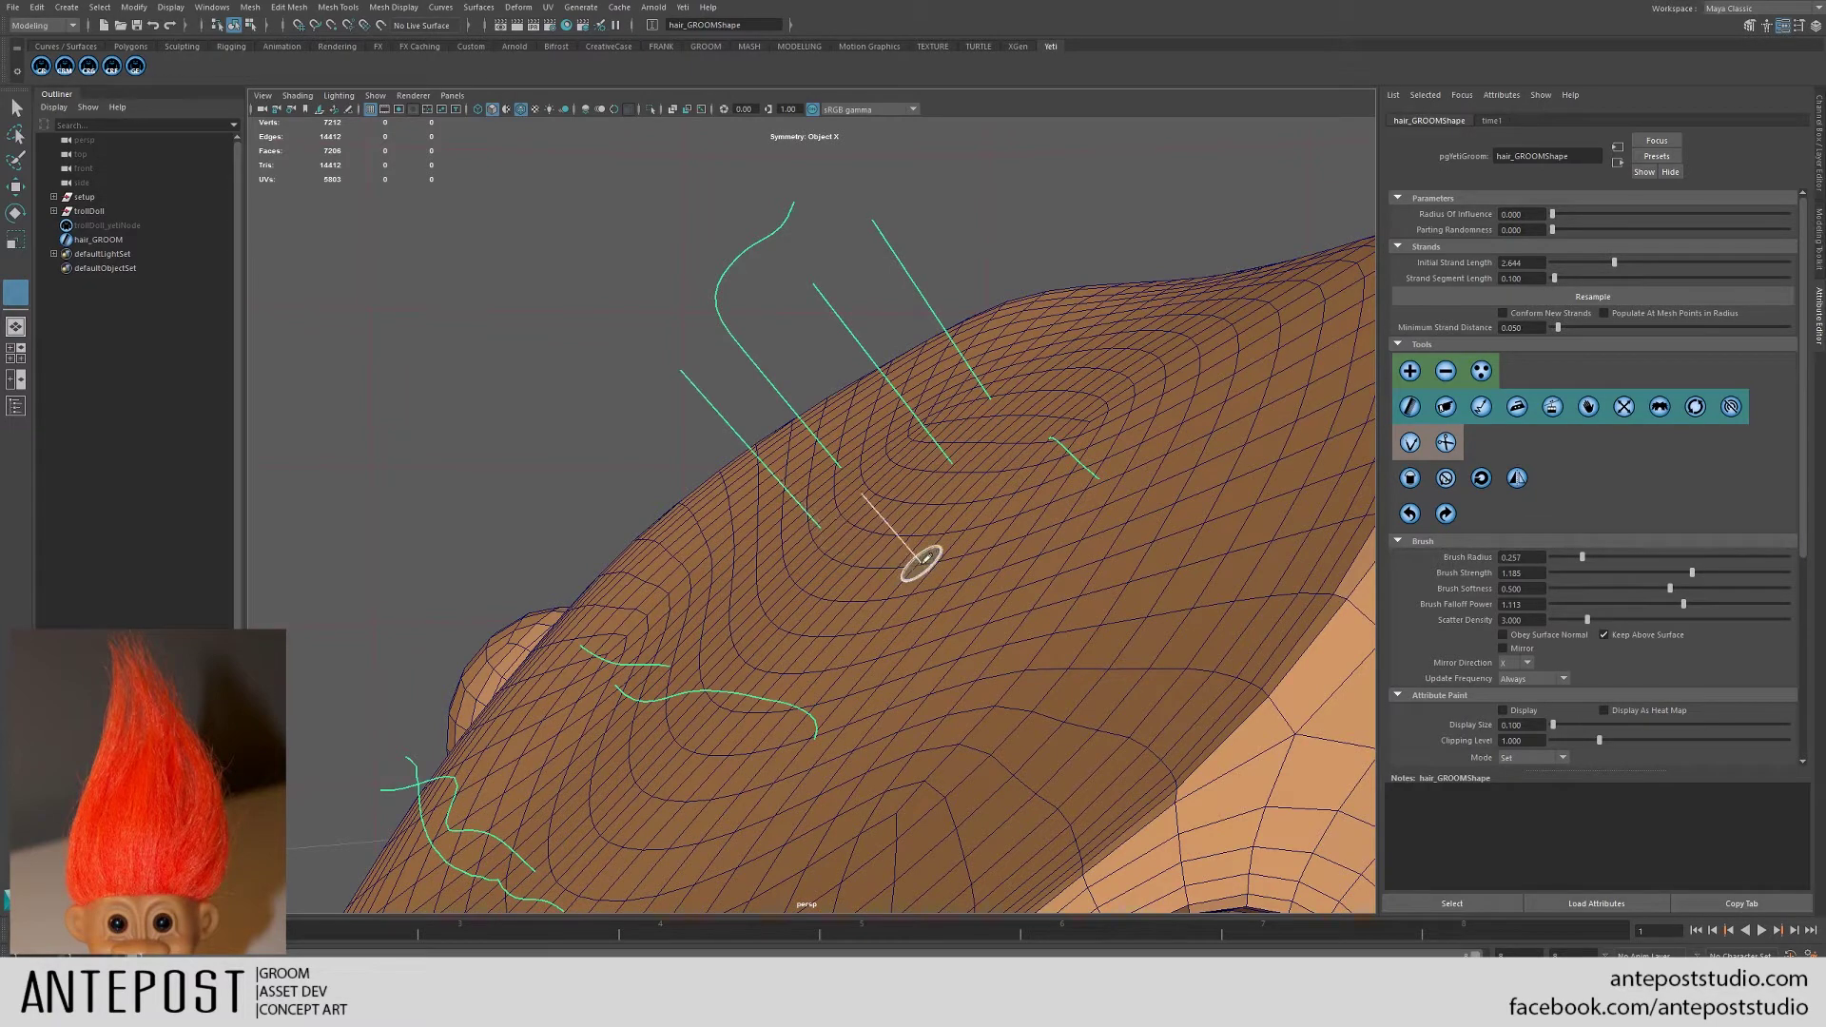
pyautogui.click(1411, 514)
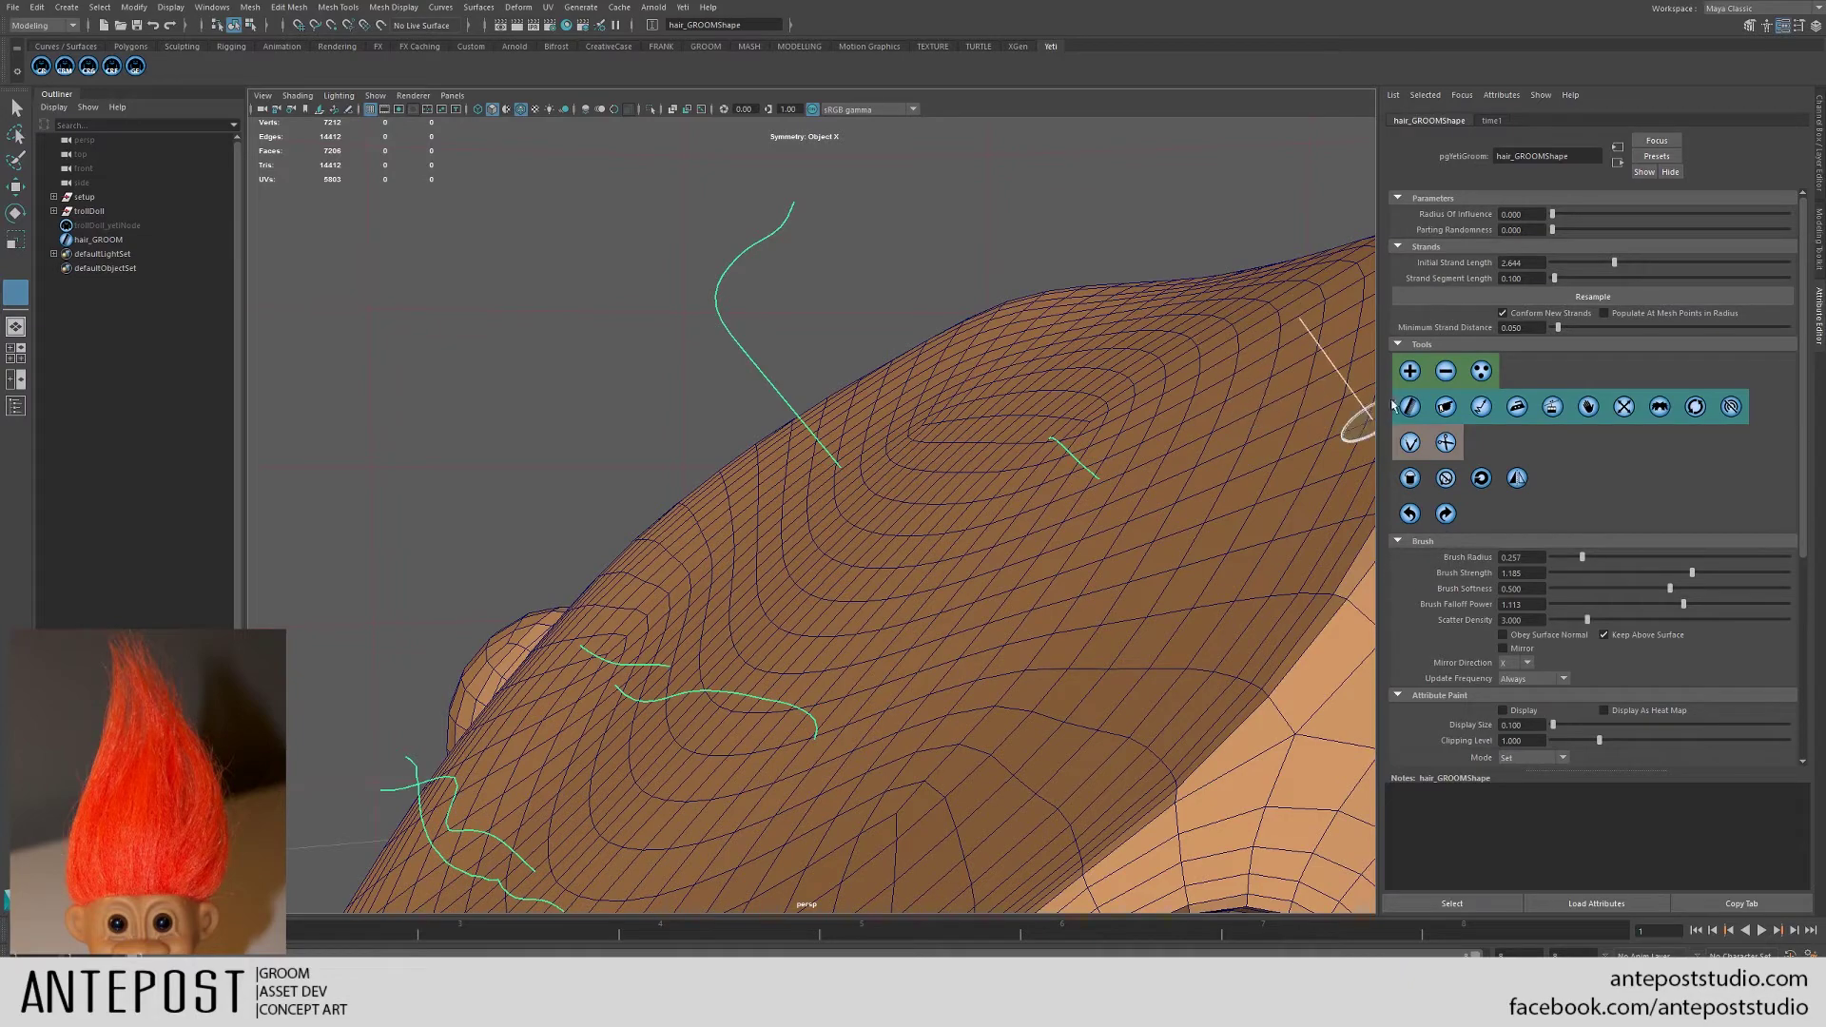
# - With Conform New Strands on, add two strands beside the raised strand so they follow its shape
pyautogui.click(913, 449)
pyautogui.click(863, 497)
pyautogui.moveTo(863, 498)
pyautogui.keyDown('alt'); pyautogui.mouseDown()
pyautogui.moveTo(945, 518)
pyautogui.moveTo(954, 502)
pyautogui.mouseUp(); pyautogui.keyUp('alt')
pyautogui.keyDown('alt'); pyautogui.moveTo(785, 453); pyautogui.dragTo(644, 392); pyautogui.keyUp('alt')
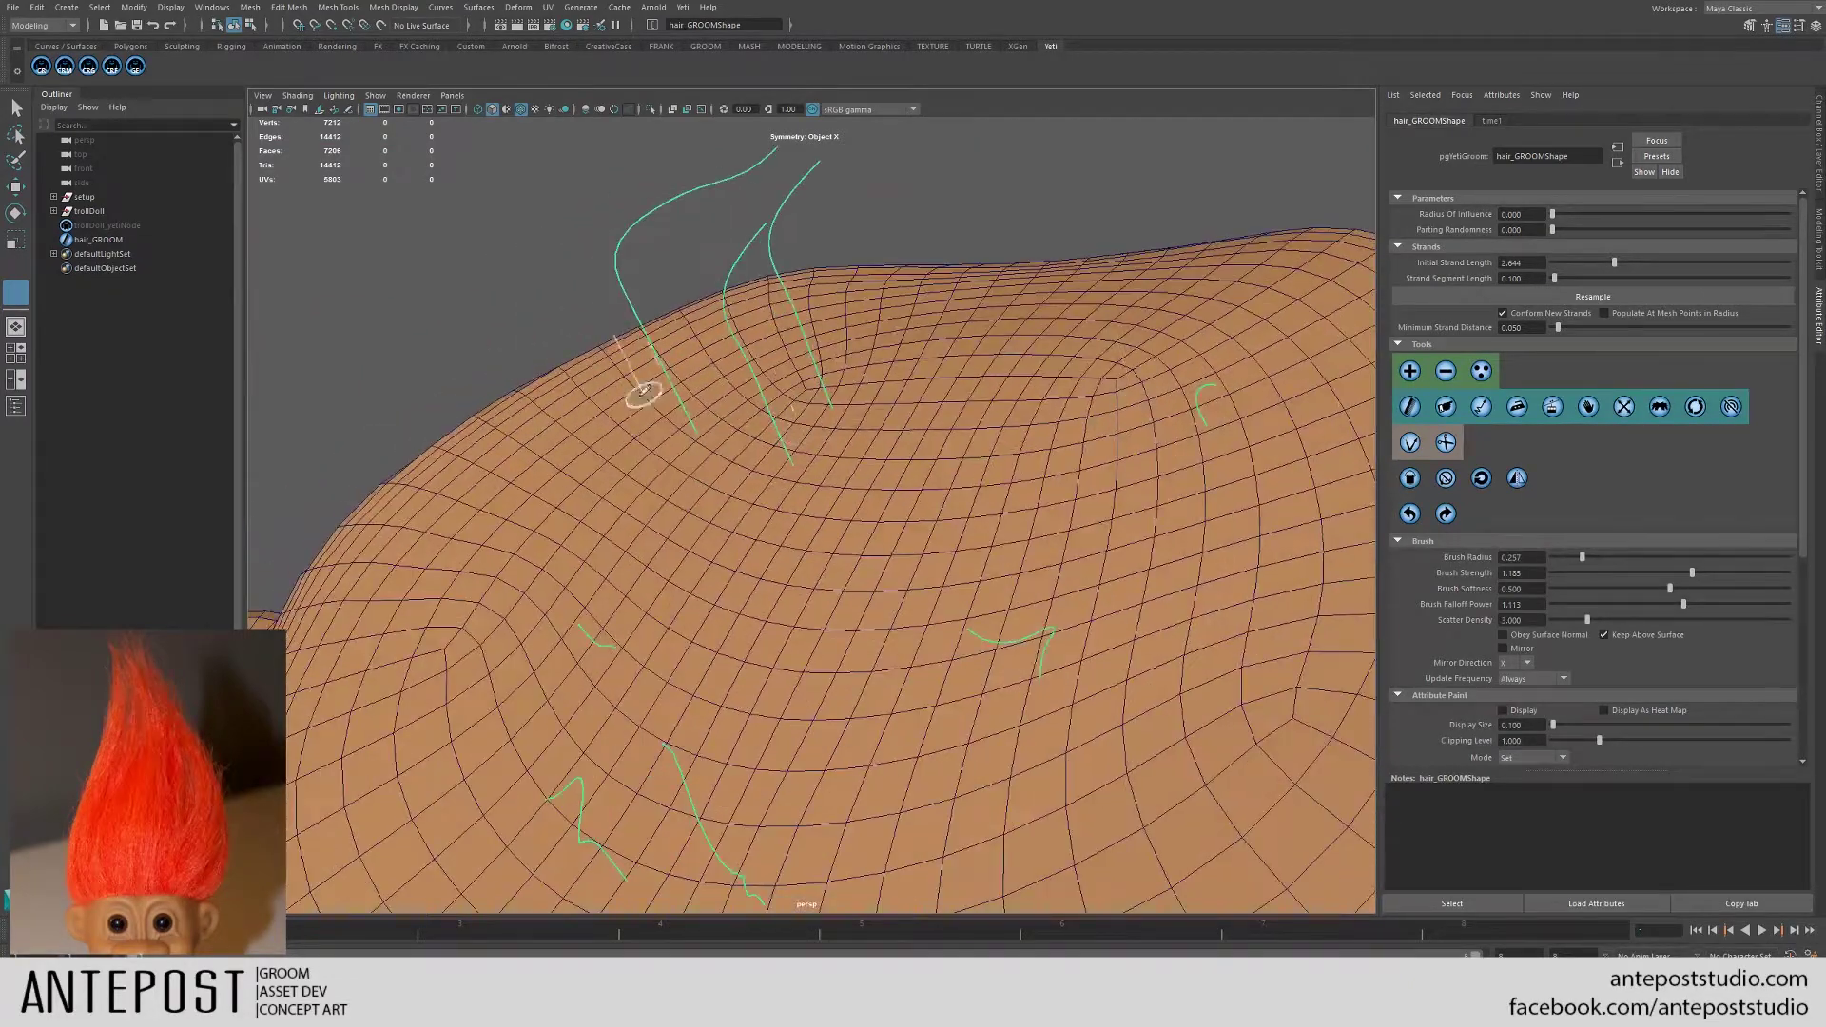
# - Remove all existing strands from the scalp using an enlarged removal brush
pyautogui.click(1449, 383)
pyautogui.keyDown('alt'); pyautogui.moveTo(1279, 557); pyautogui.dragTo(934, 419, button='right'); pyautogui.keyUp('alt')
pyautogui.moveTo(731, 539); pyautogui.dragTo(853, 605, button='middle')
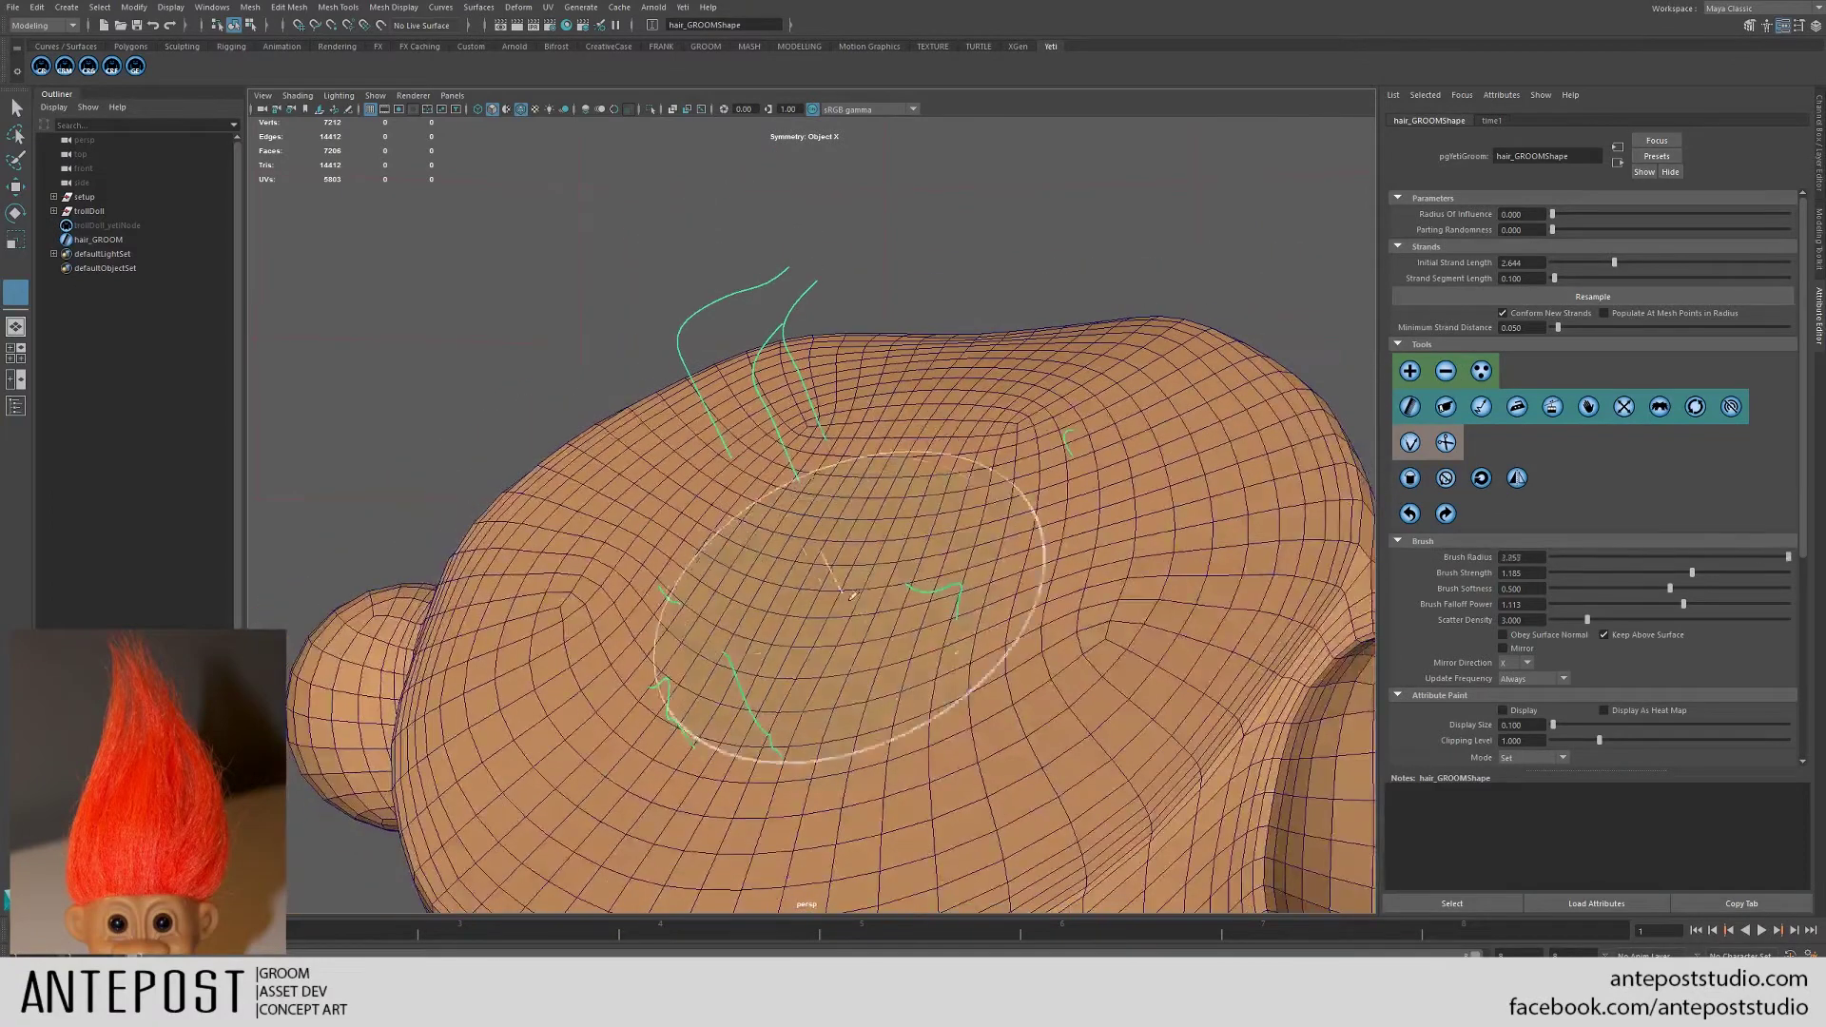
pyautogui.moveTo(853, 605); pyautogui.dragTo(636, 476)
# - Add four widely spaced strands around the edge of the scalp with Brush Radius 0.552
pyautogui.moveTo(1178, 434)
pyautogui.mouseDown(button='middle')
pyautogui.moveTo(1084, 433)
pyautogui.moveTo(1091, 406)
pyautogui.mouseUp(button='middle')
pyautogui.click(1160, 390)
pyautogui.click(690, 421)
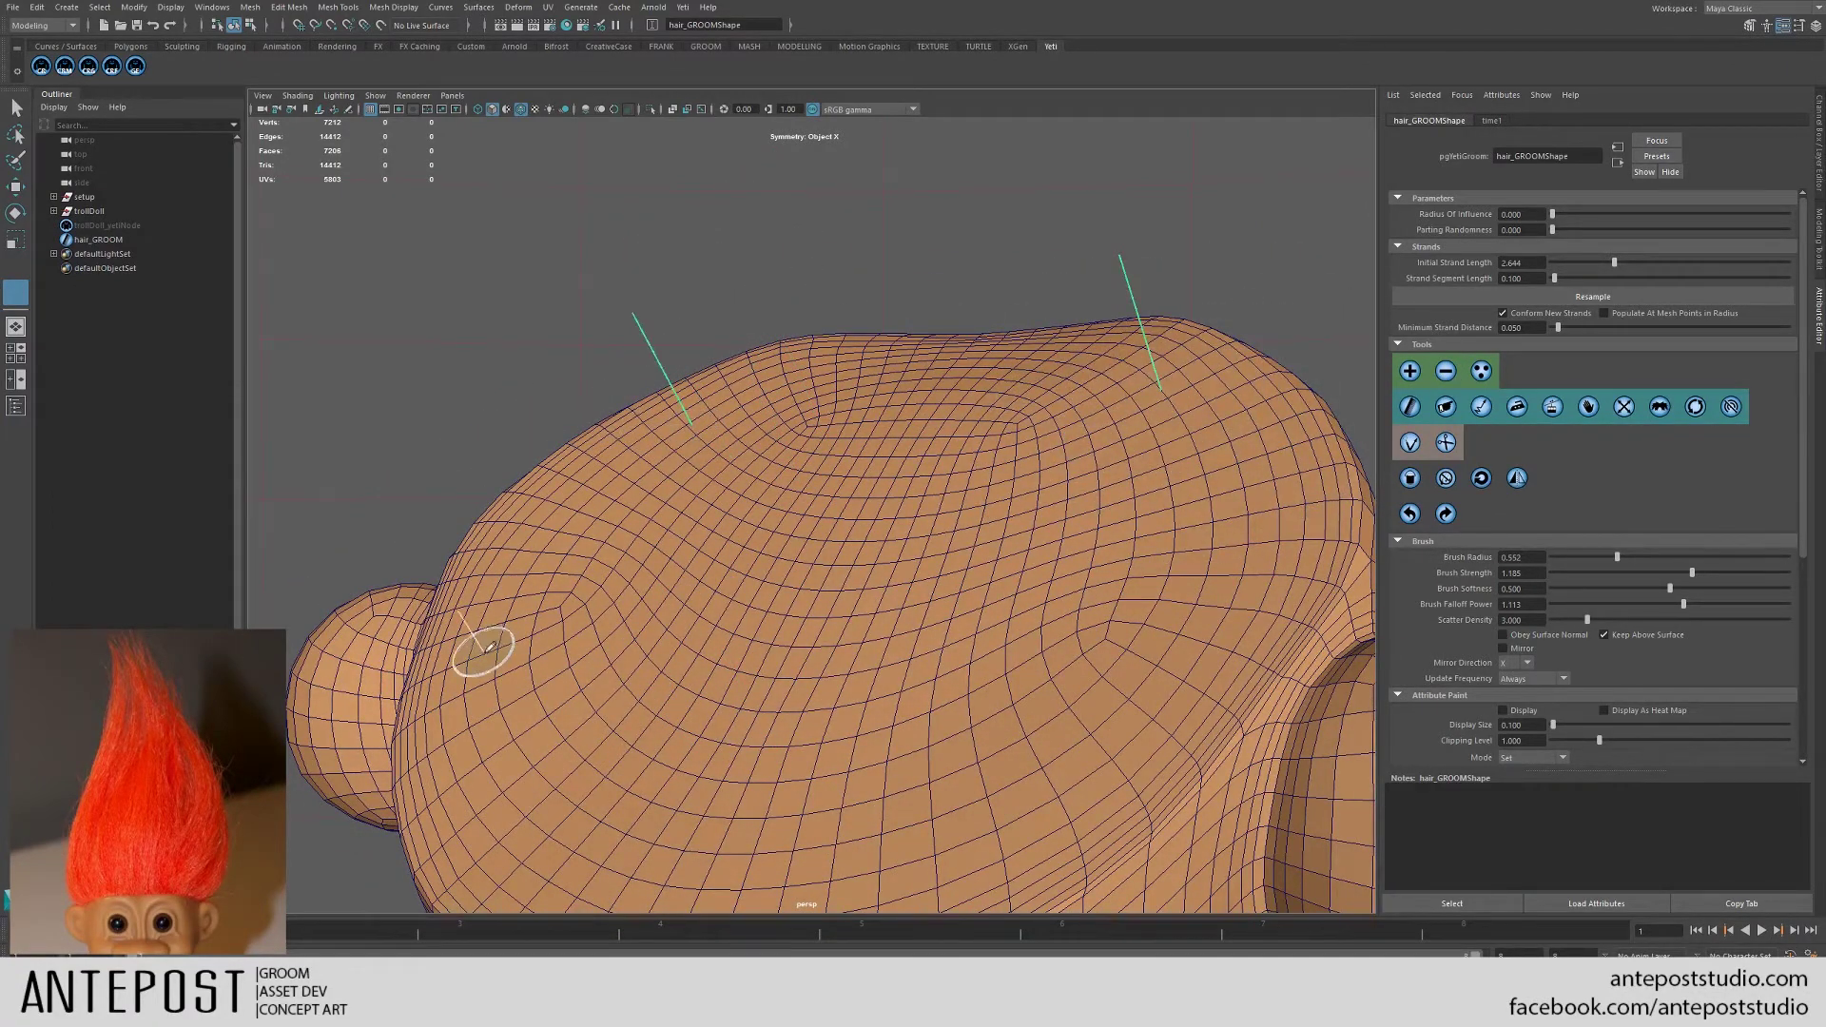
pyautogui.click(483, 650)
pyautogui.click(1099, 769)
# - Set the Brush Radius to 1.445 and comb the four strands inward toward the middle of the scalp
pyautogui.moveTo(1100, 394); pyautogui.dragTo(1154, 396, button='middle')
pyautogui.moveTo(1154, 395); pyautogui.dragTo(1094, 387)
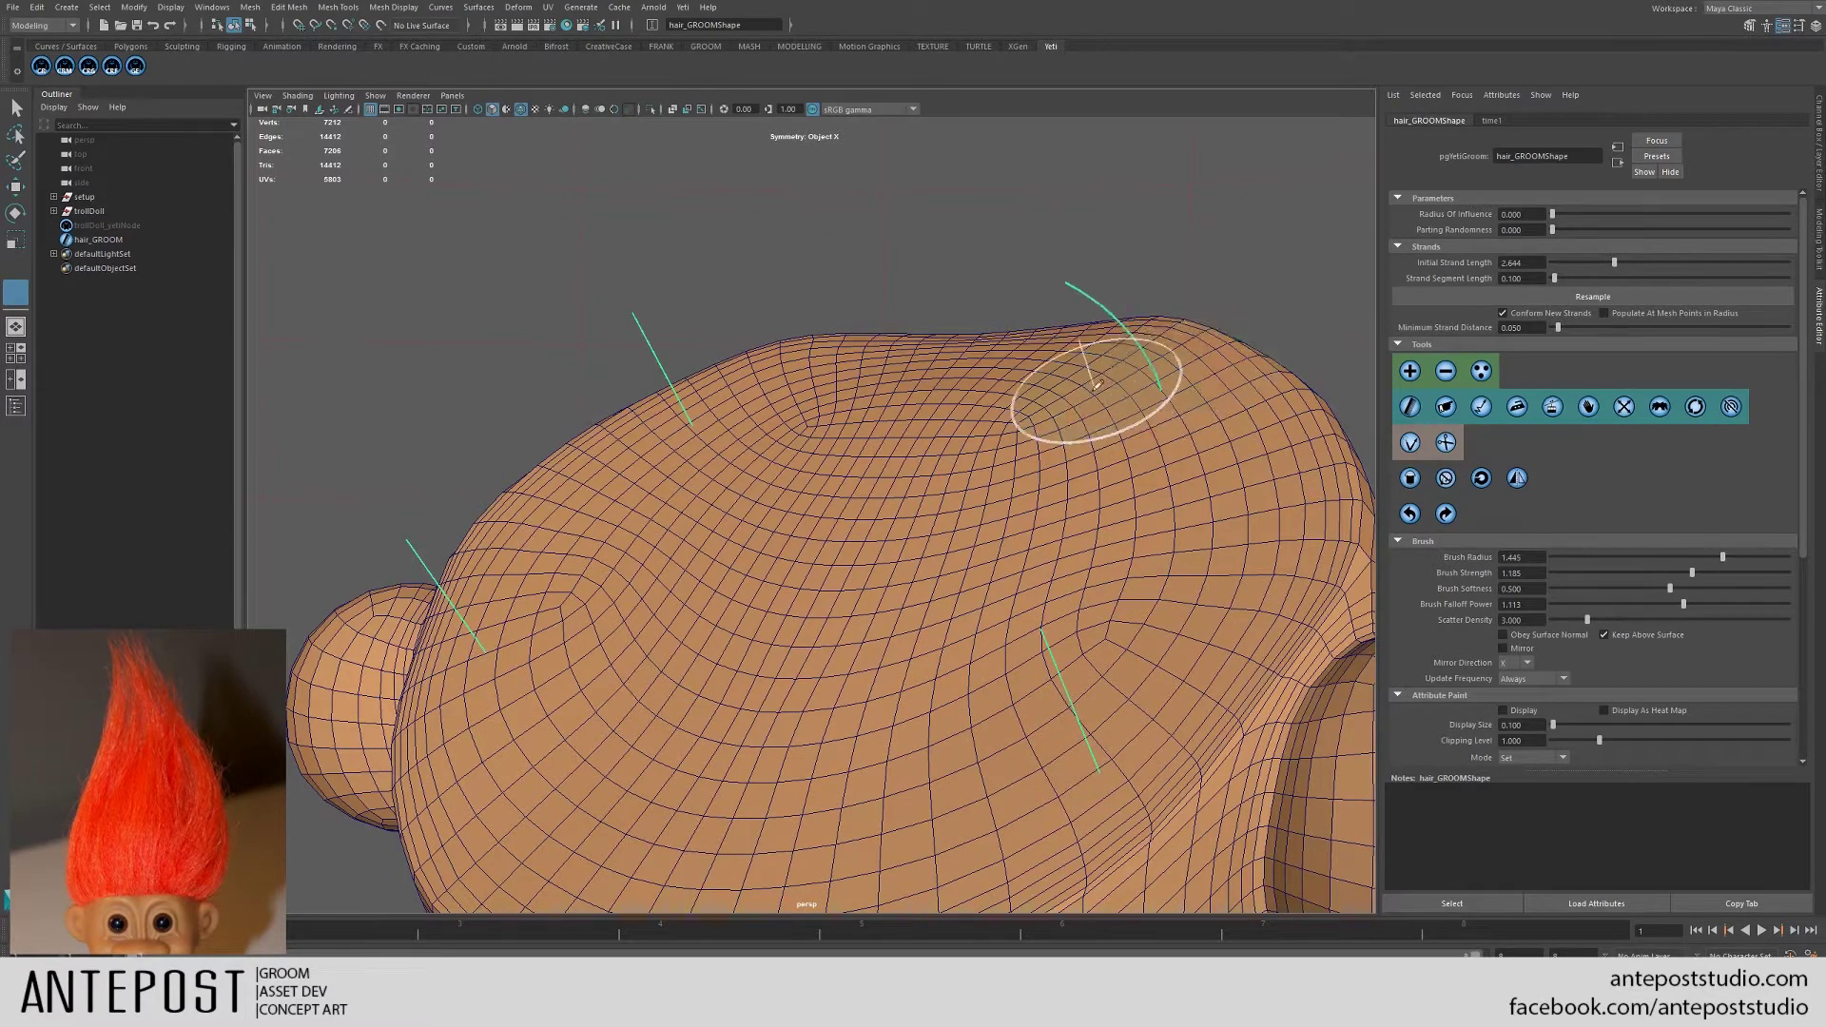
pyautogui.moveTo(1204, 372); pyautogui.dragTo(1127, 366)
pyautogui.moveTo(1081, 794); pyautogui.dragTo(1073, 716)
pyautogui.moveTo(1144, 775); pyautogui.dragTo(1070, 708)
pyautogui.moveTo(652, 399); pyautogui.dragTo(774, 408)
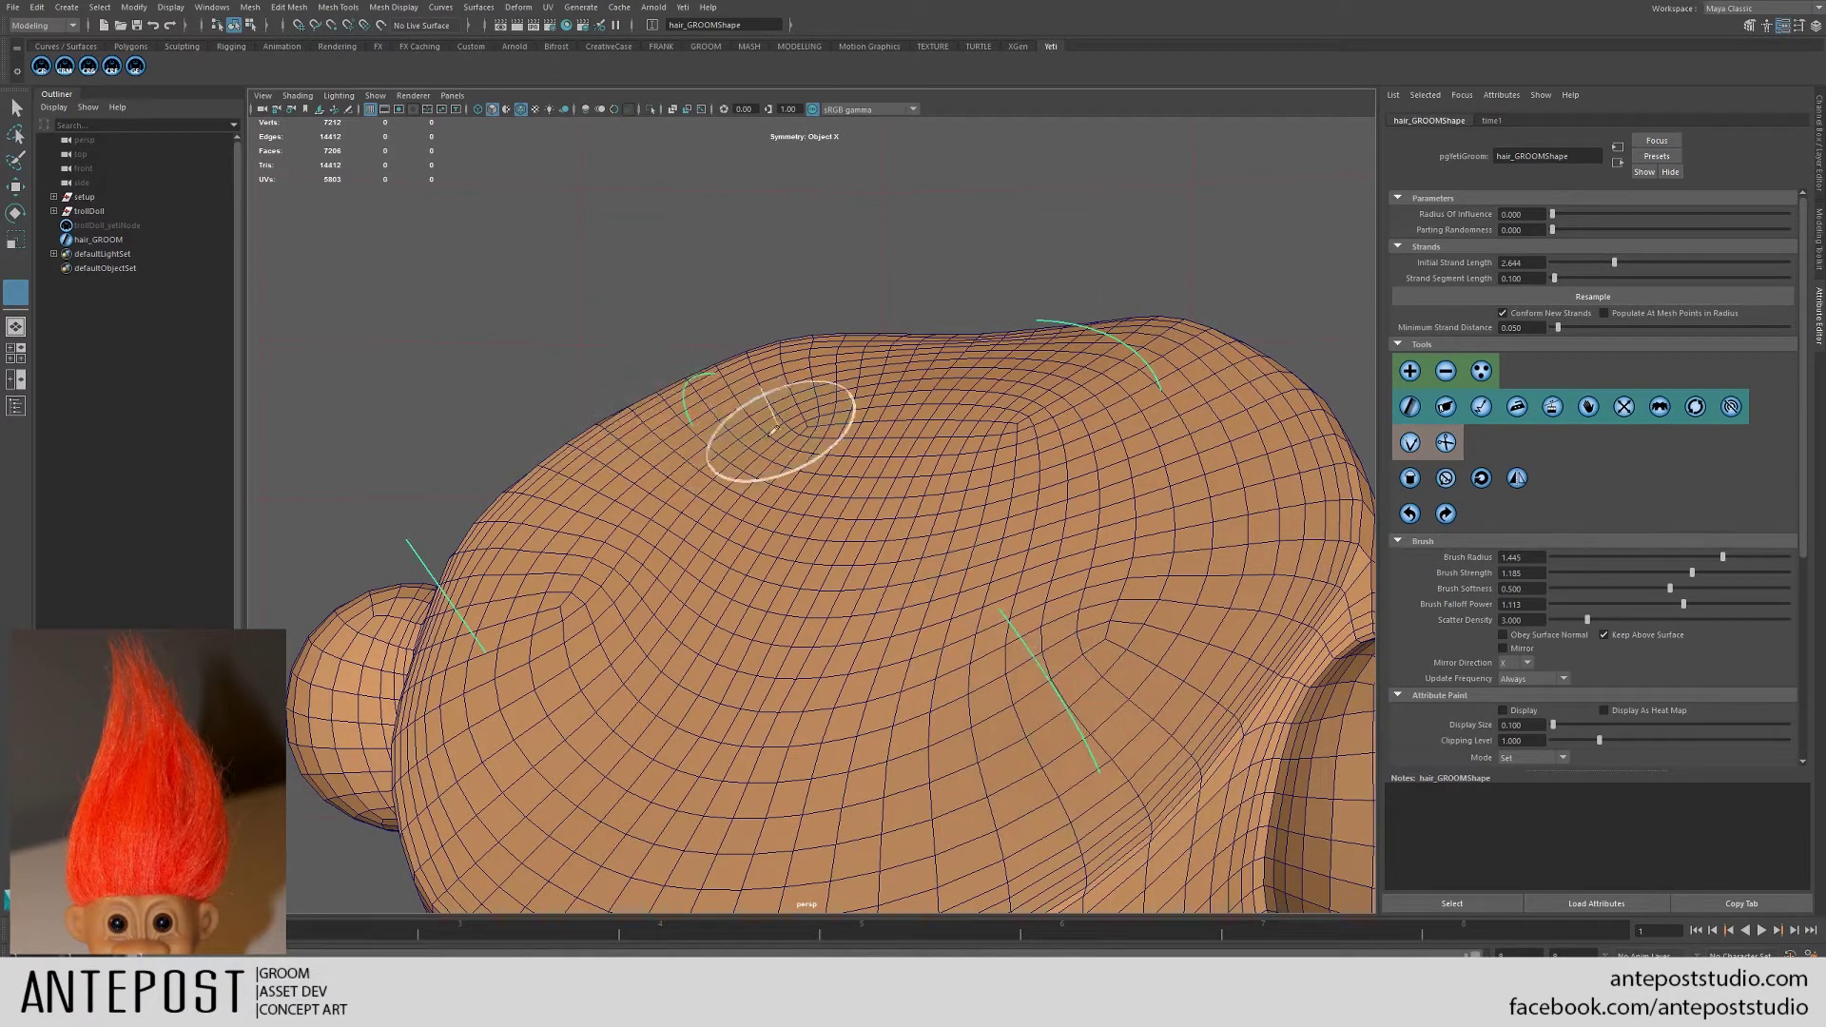
pyautogui.moveTo(428, 653); pyautogui.dragTo(543, 640)
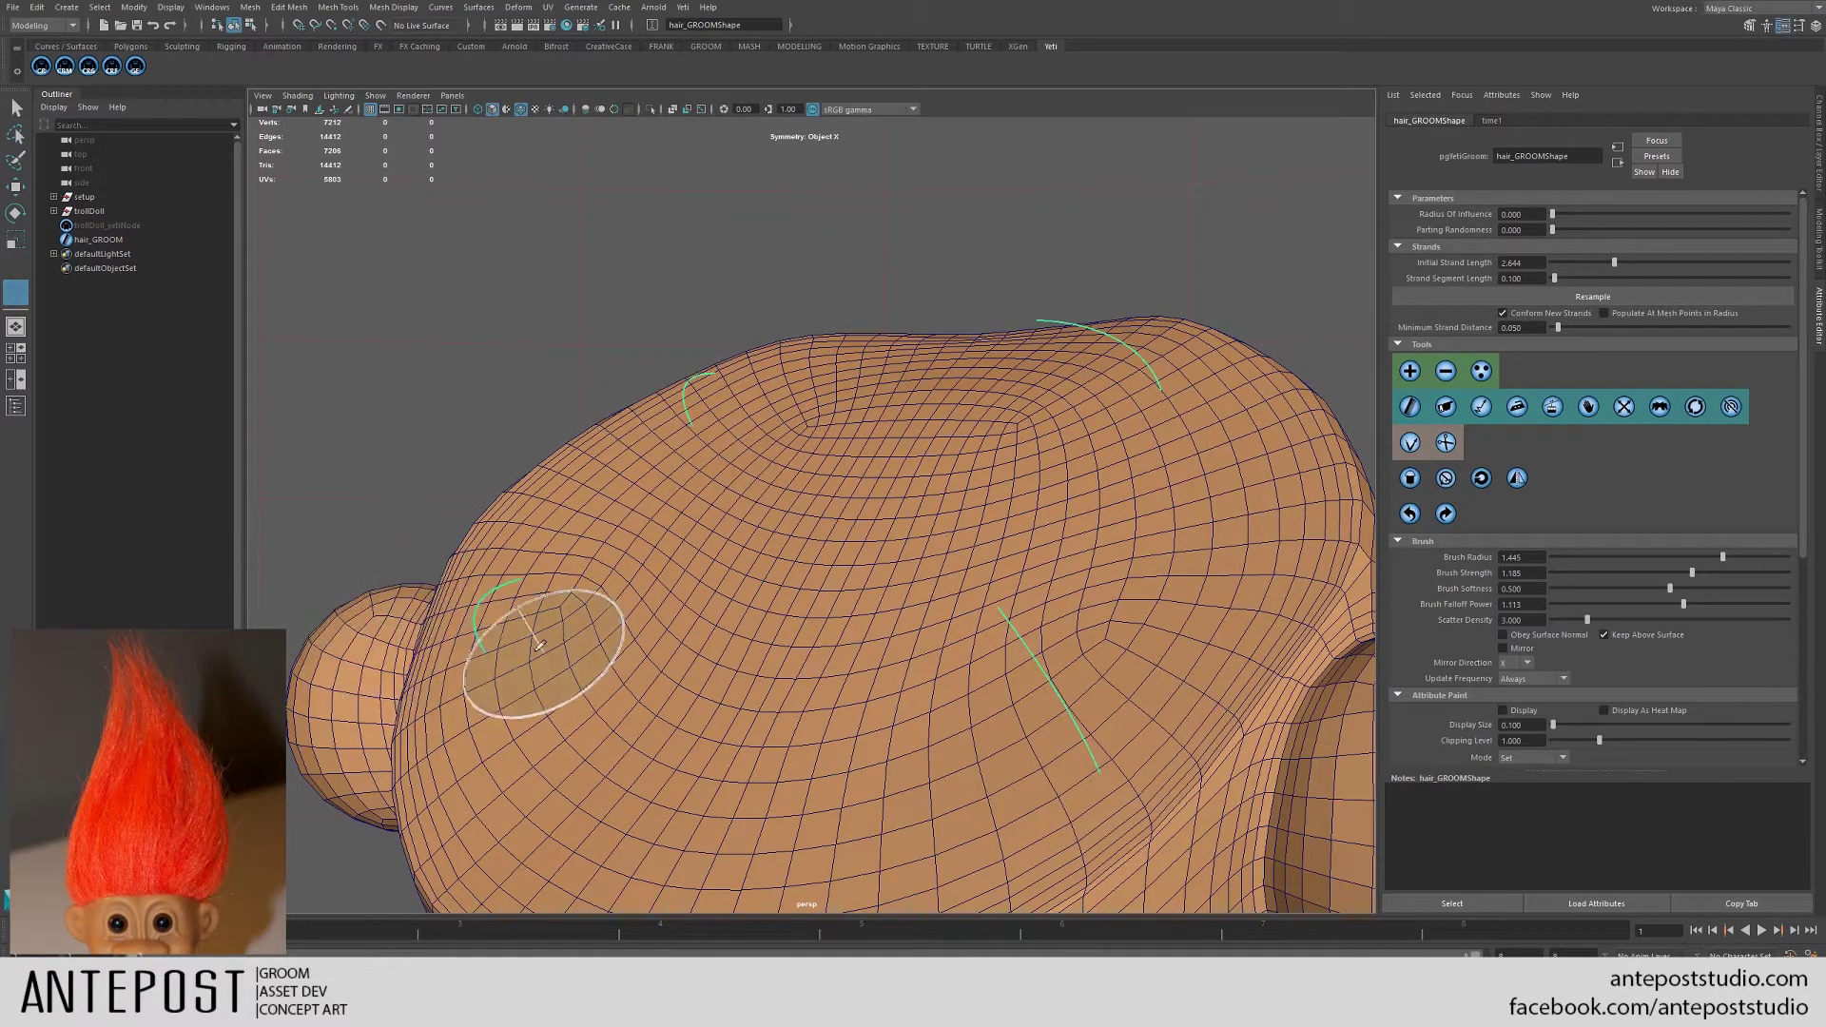
# - Add ten conforming strands around the scalp edge between the four combed ones with Brush Radius 0.622
pyautogui.click(1409, 370)
pyautogui.moveTo(1236, 476)
pyautogui.mouseDown(button='middle')
pyautogui.moveTo(1182, 489)
pyautogui.moveTo(1170, 457)
pyautogui.mouseUp(button='middle')
pyautogui.click(1160, 462)
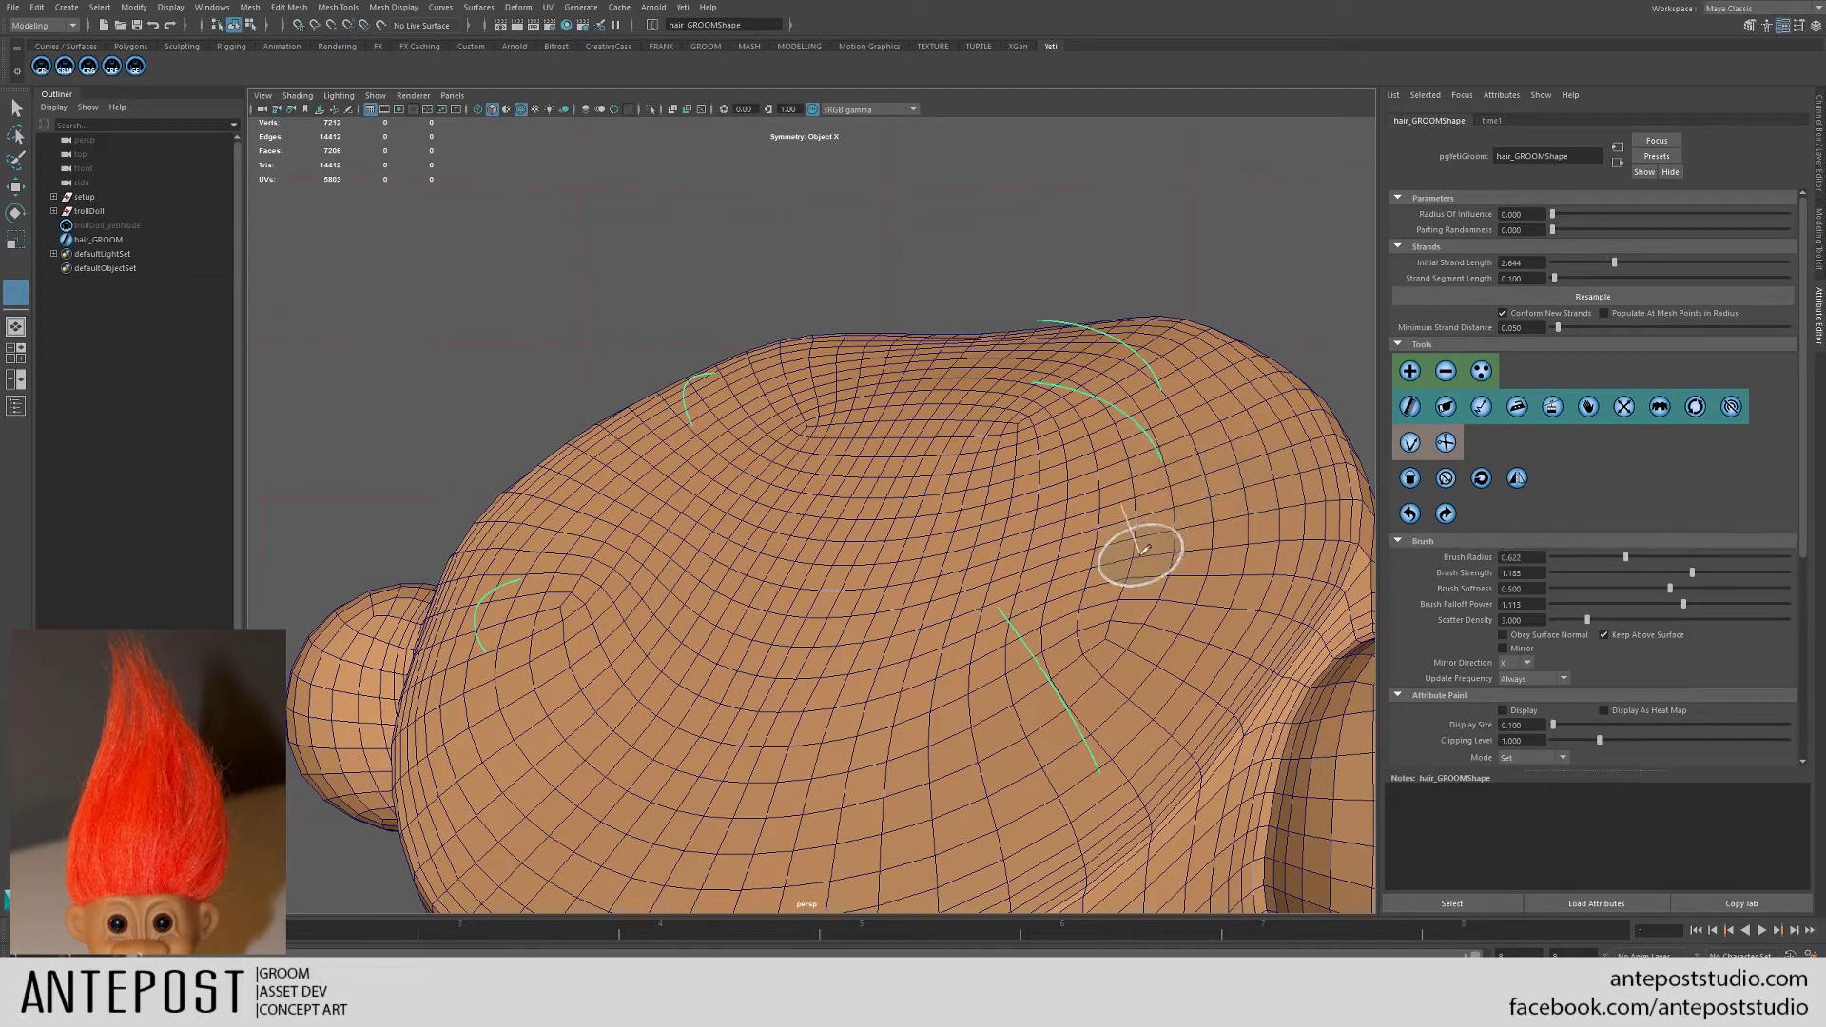
pyautogui.click(1142, 552)
pyautogui.click(1120, 677)
pyautogui.click(927, 799)
pyautogui.click(685, 790)
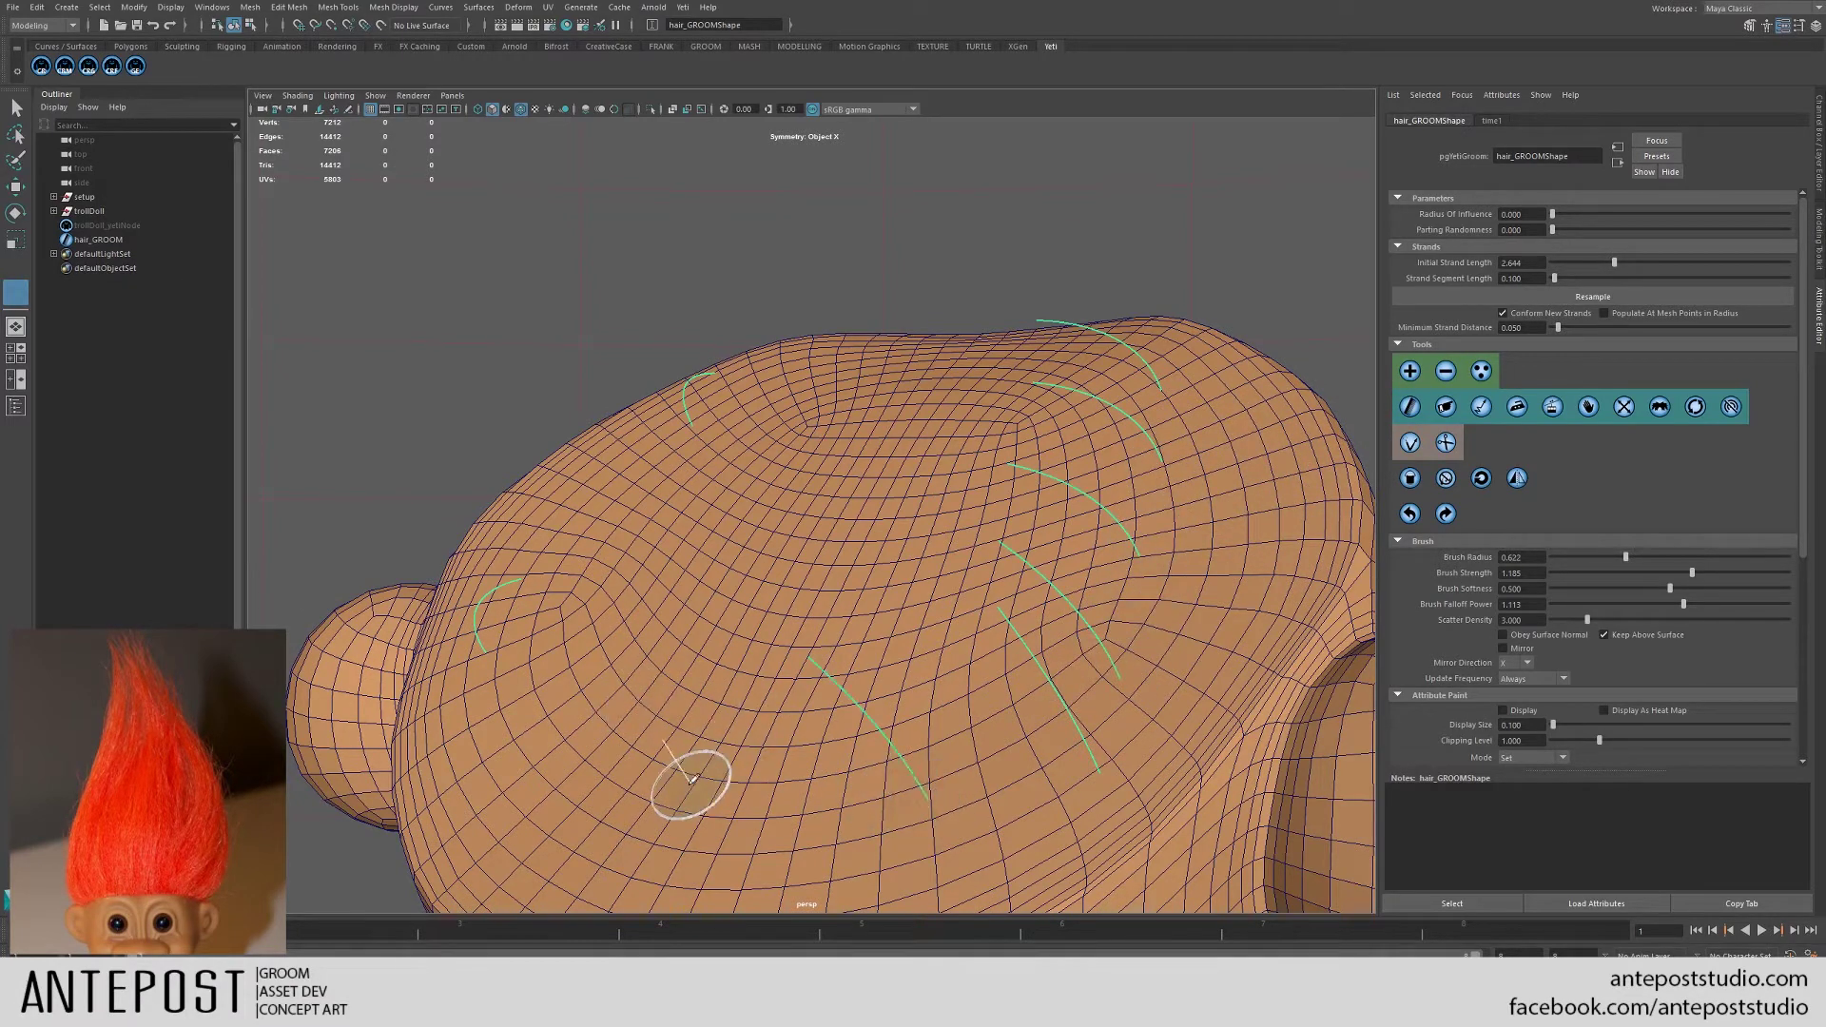
pyautogui.click(506, 702)
pyautogui.click(571, 506)
pyautogui.click(629, 455)
pyautogui.click(835, 364)
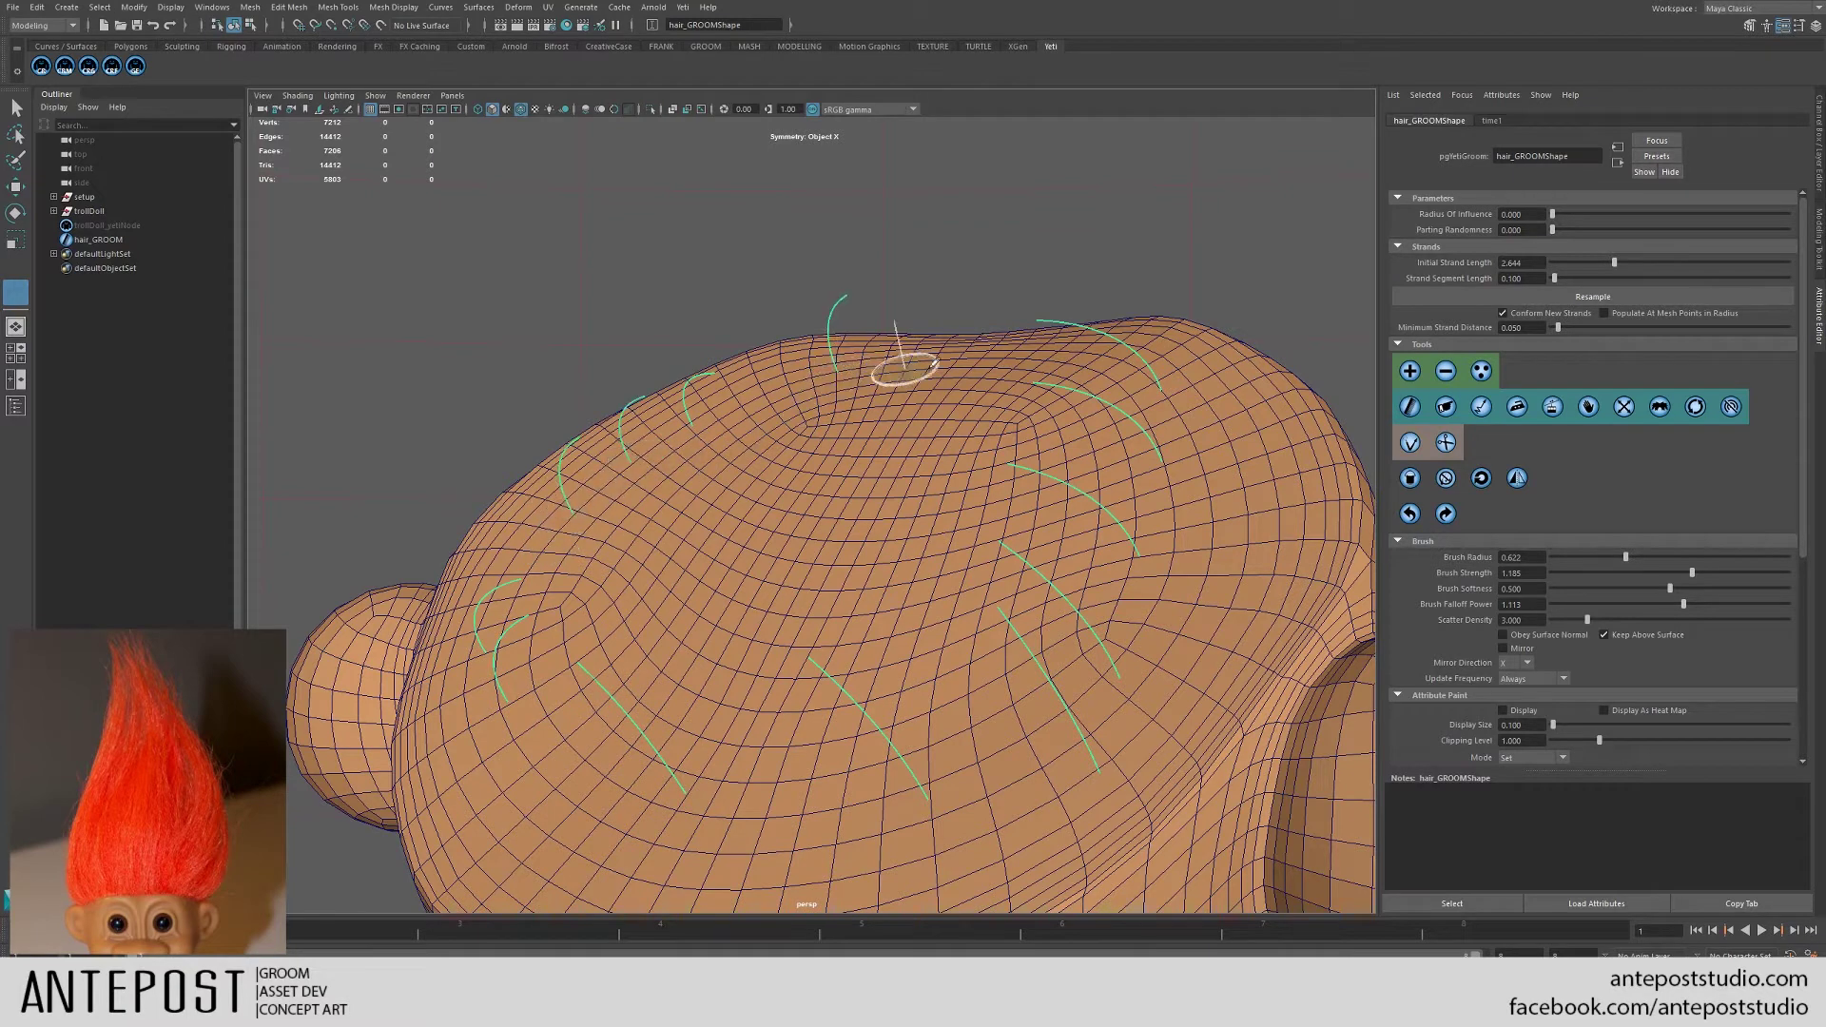
pyautogui.click(963, 365)
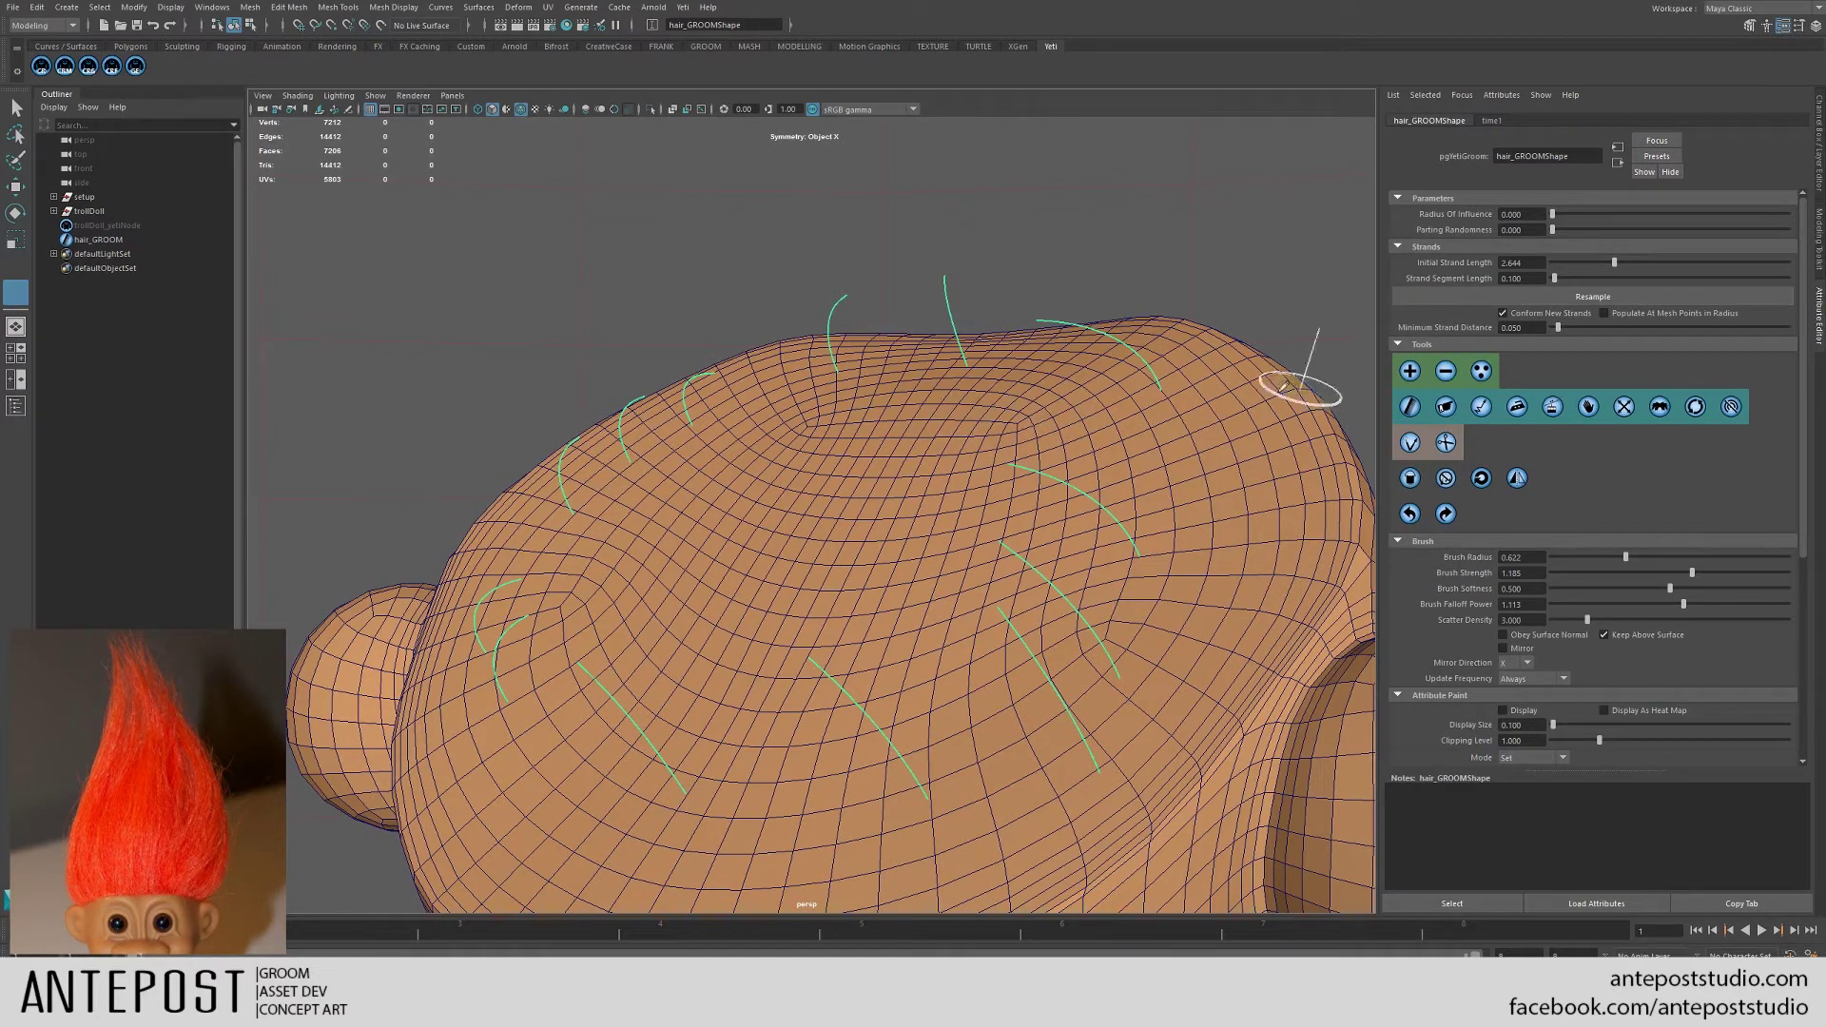
# - Remove the two upper strands on the ear side, try applying removal to every strand, and undo the full removal
pyautogui.click(1160, 388)
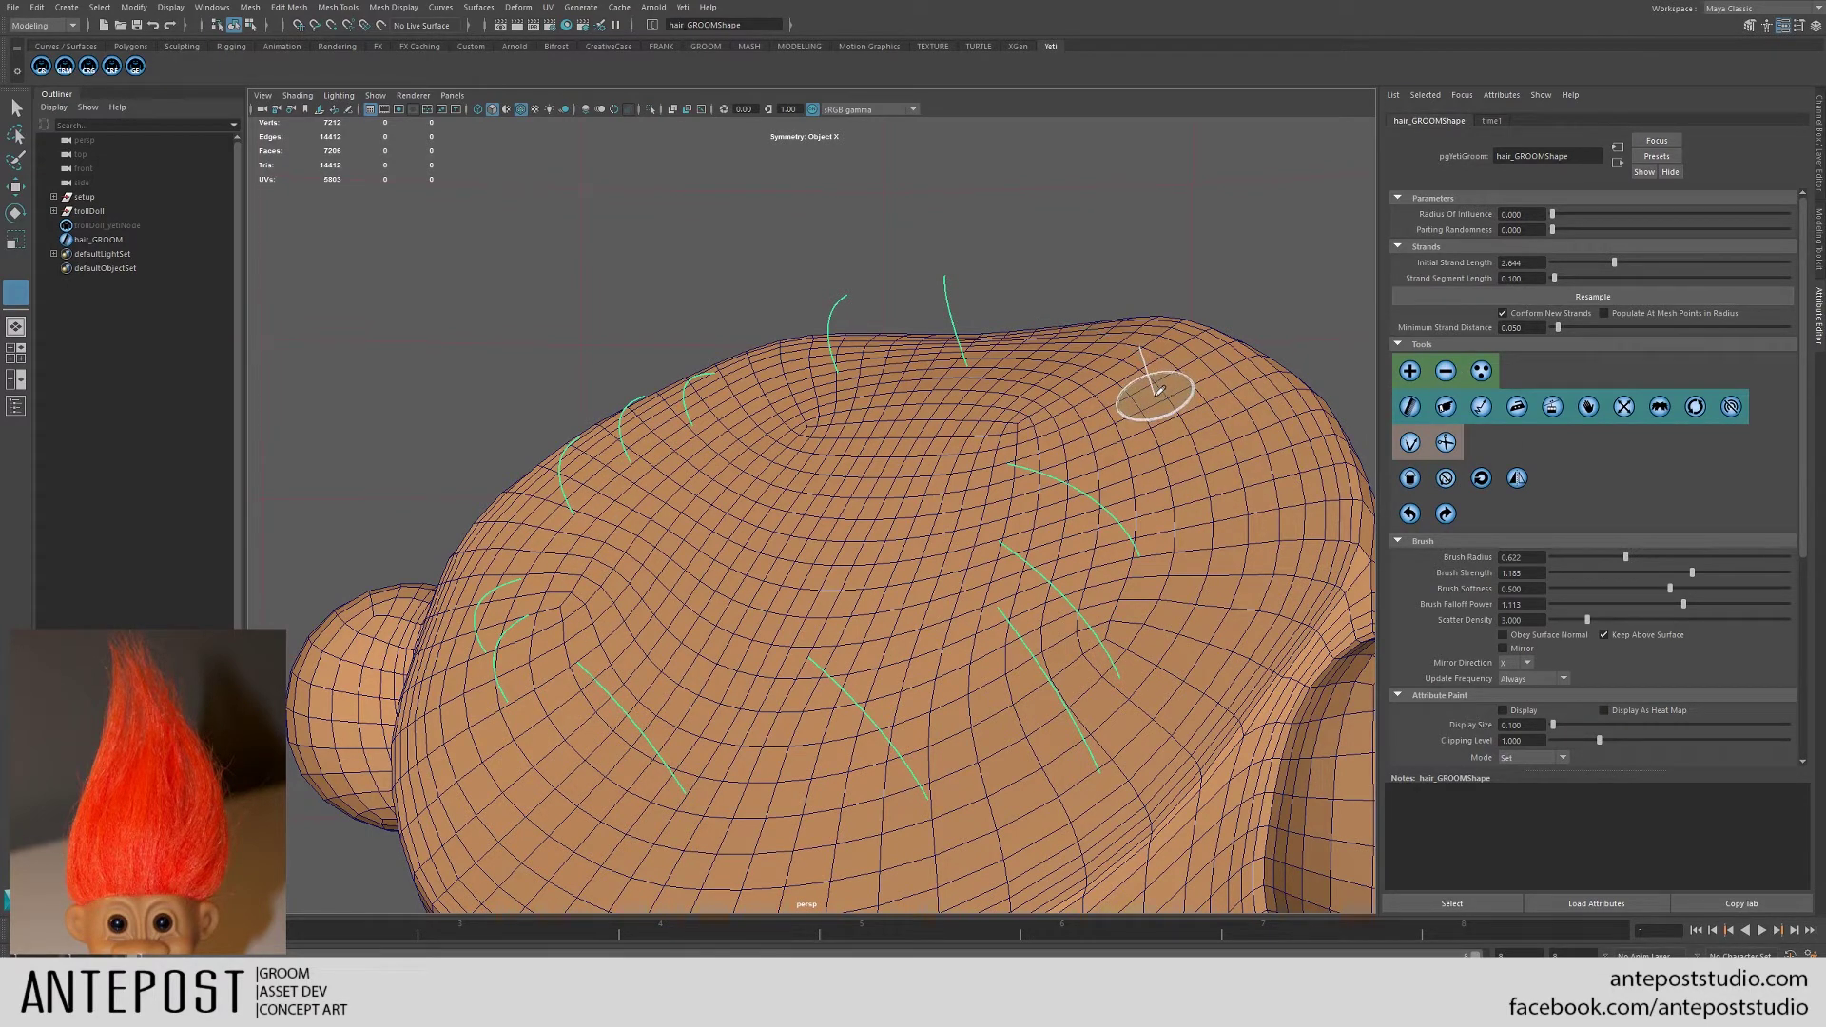
pyautogui.click(1411, 479)
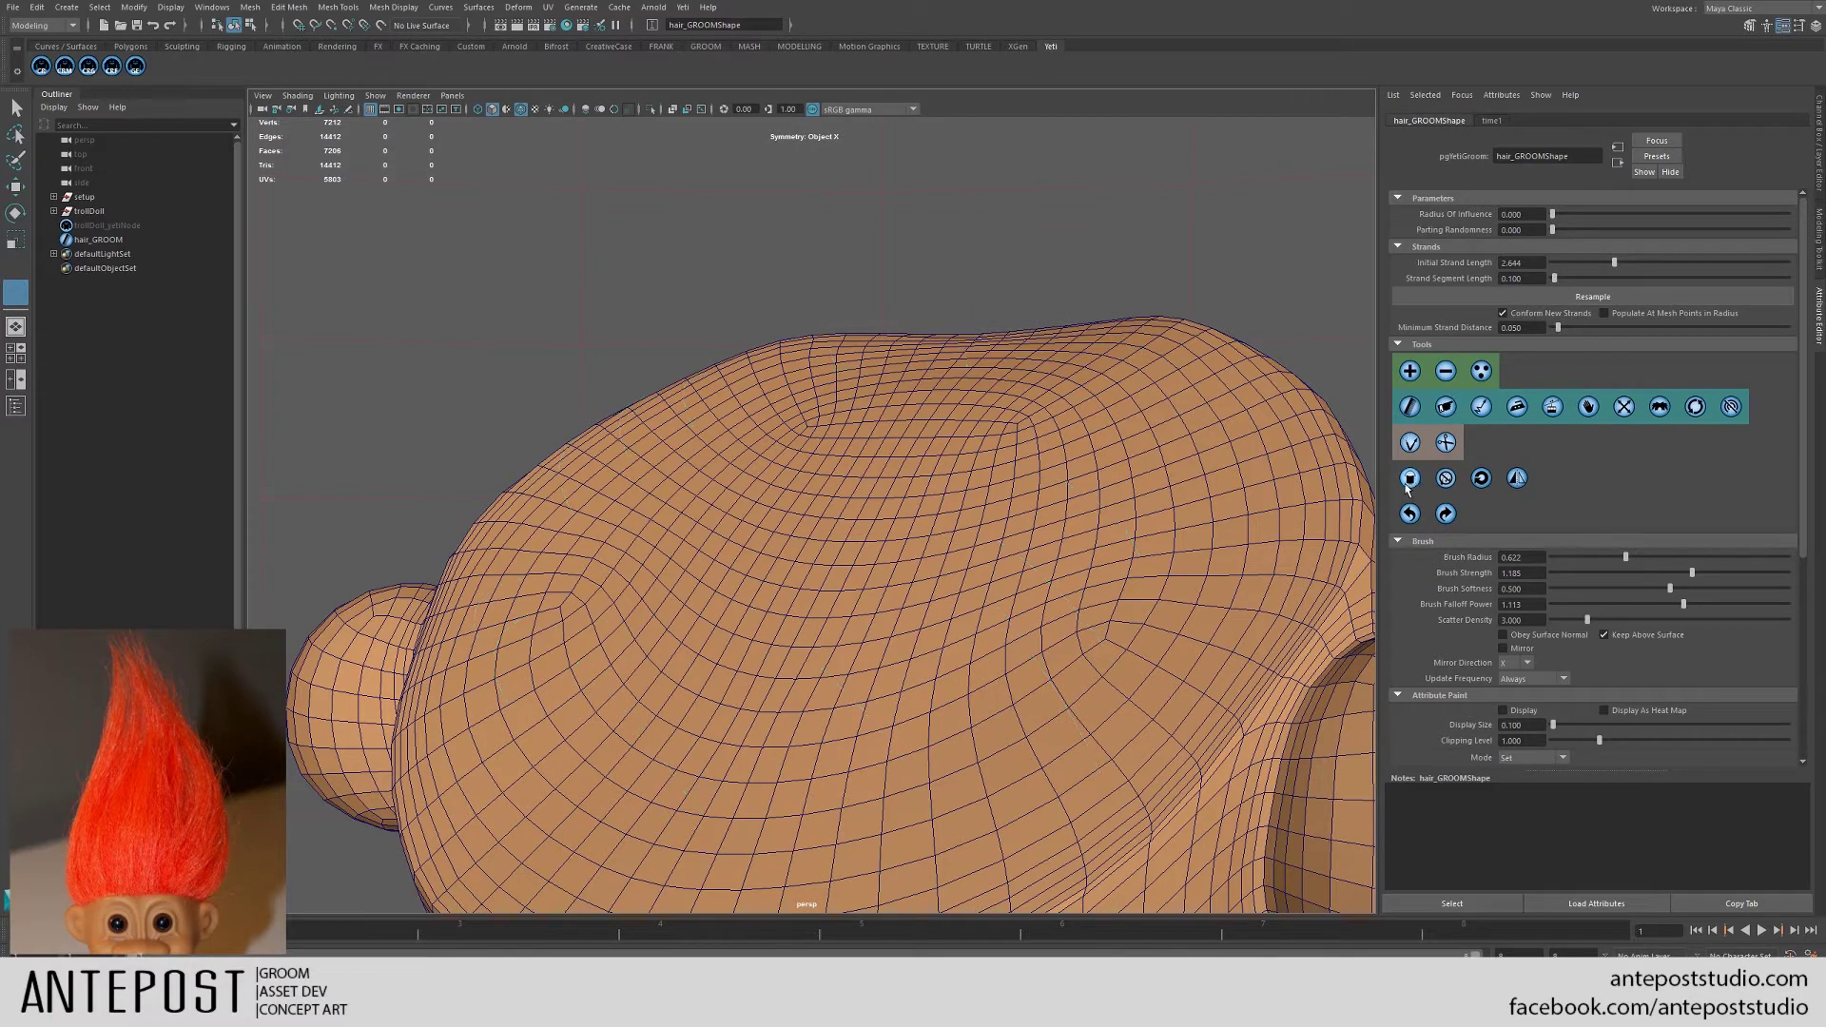
pyautogui.click(1408, 512)
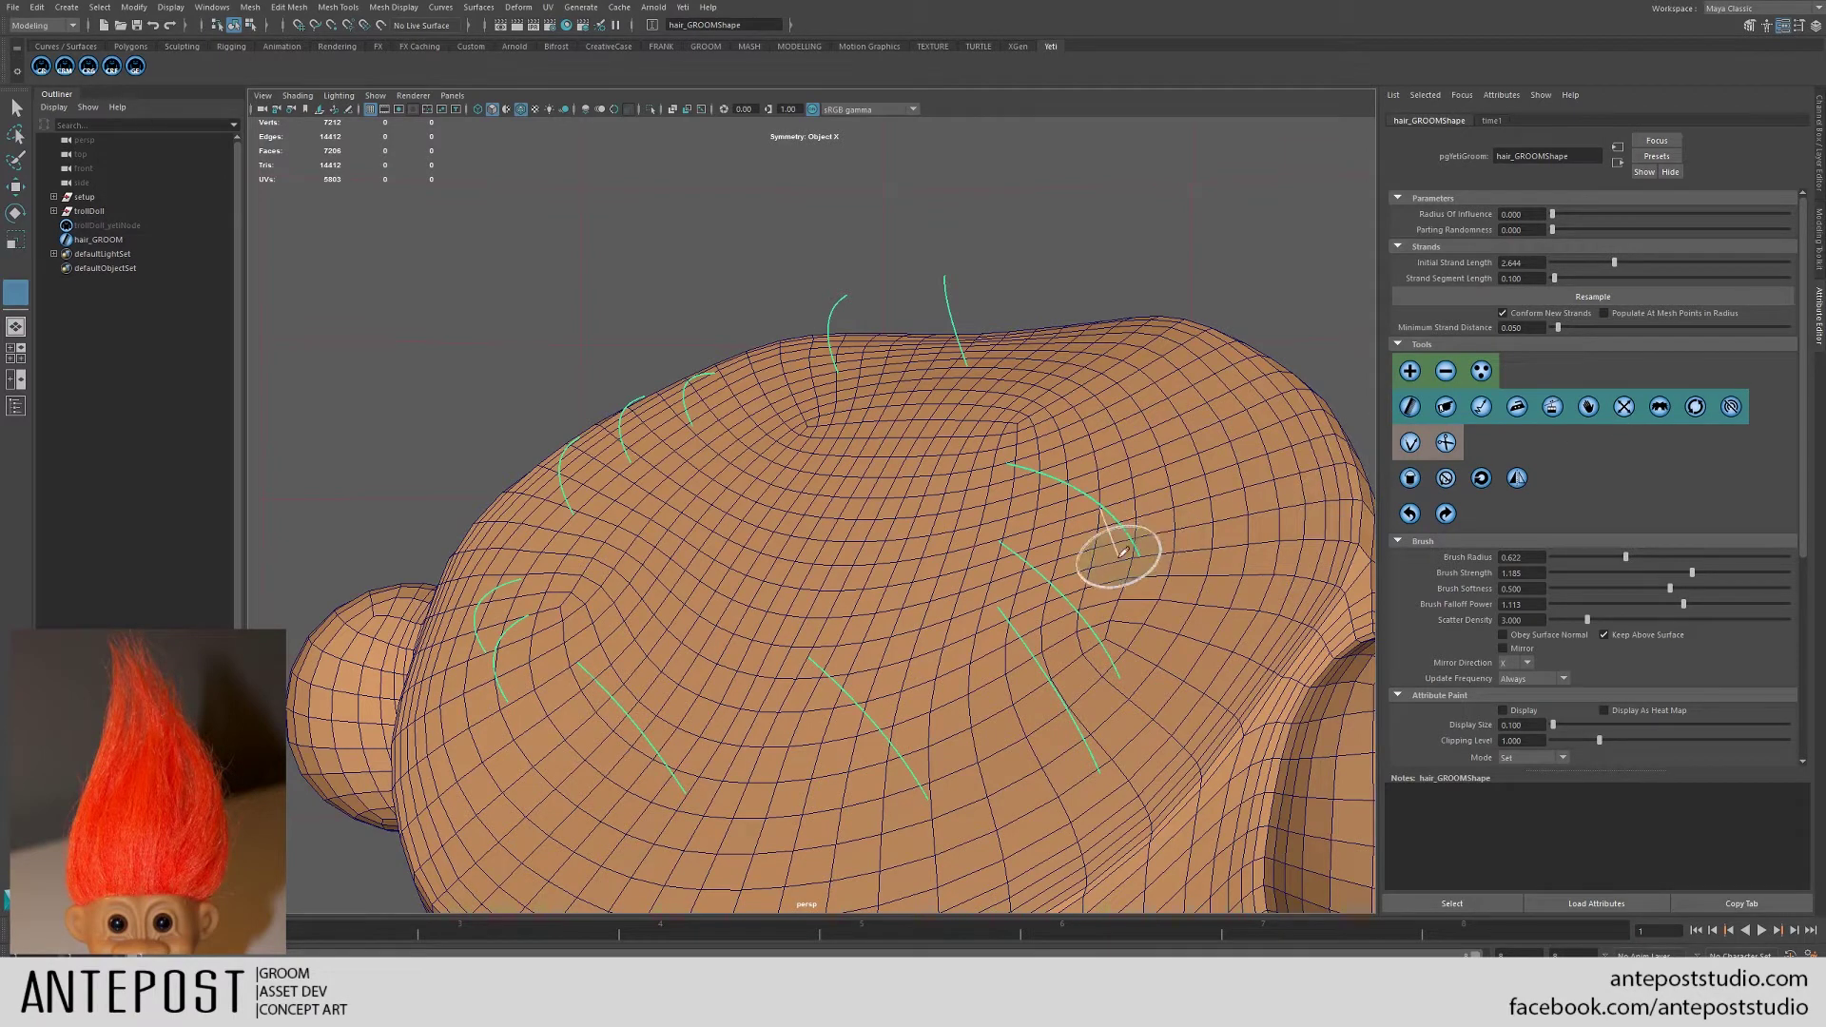
# - Lengthen one ear-side strand with the Scale brush, and apply the scaling repeatedly to all strands
pyautogui.moveTo(1133, 559)
pyautogui.mouseDown()
pyautogui.moveTo(1141, 542)
pyautogui.moveTo(1161, 558)
pyautogui.mouseUp()
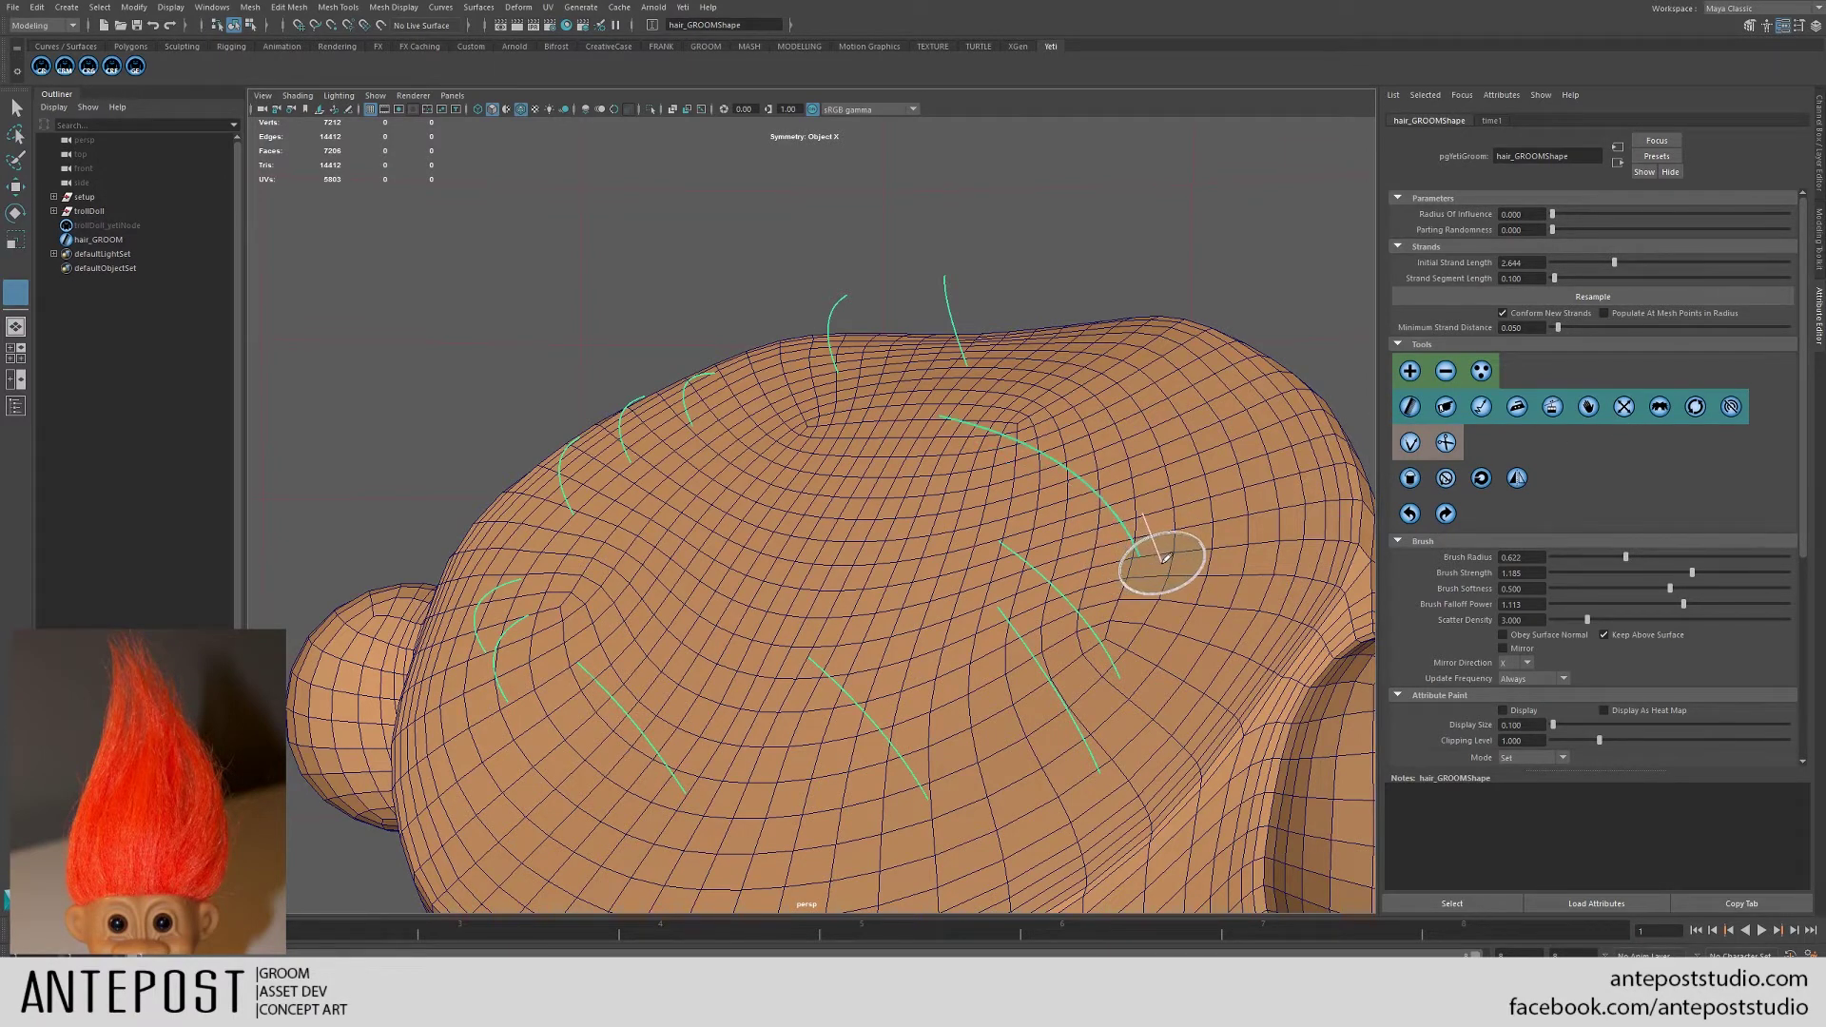
pyautogui.click(1411, 478)
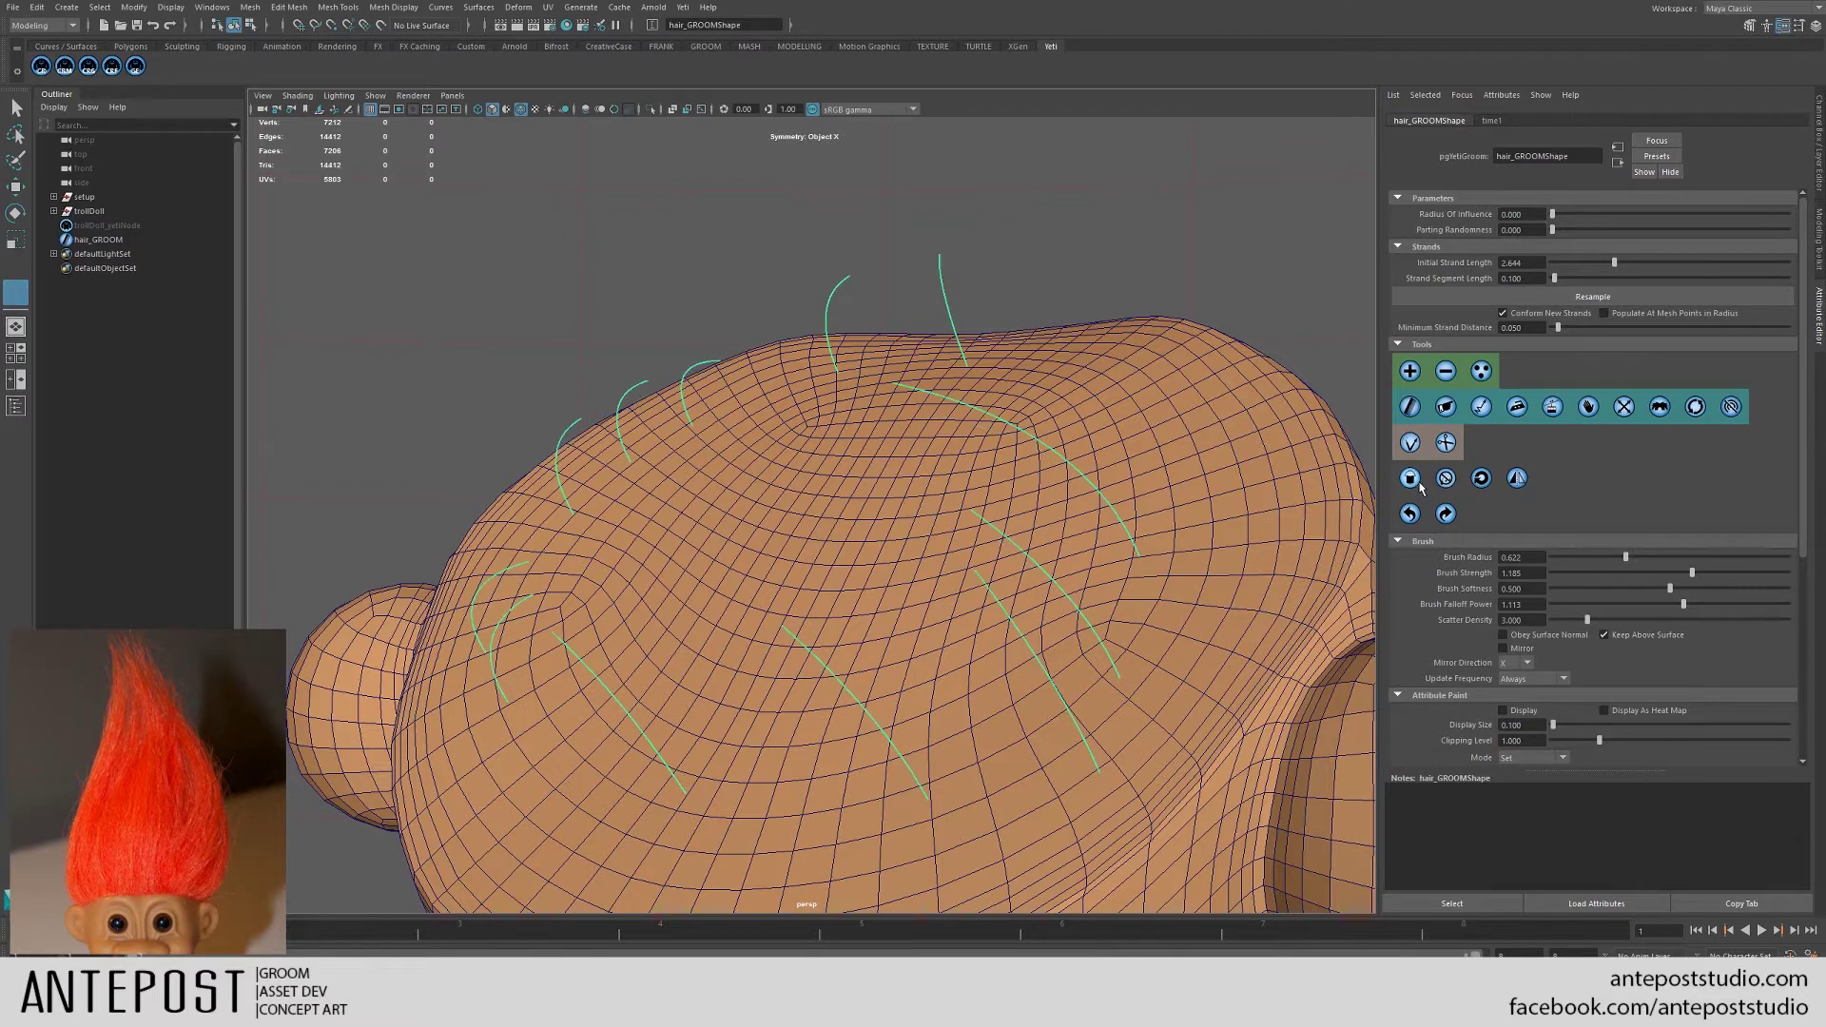
pyautogui.click(1411, 479)
pyautogui.click(1412, 481)
pyautogui.click(1410, 479)
pyautogui.click(1410, 480)
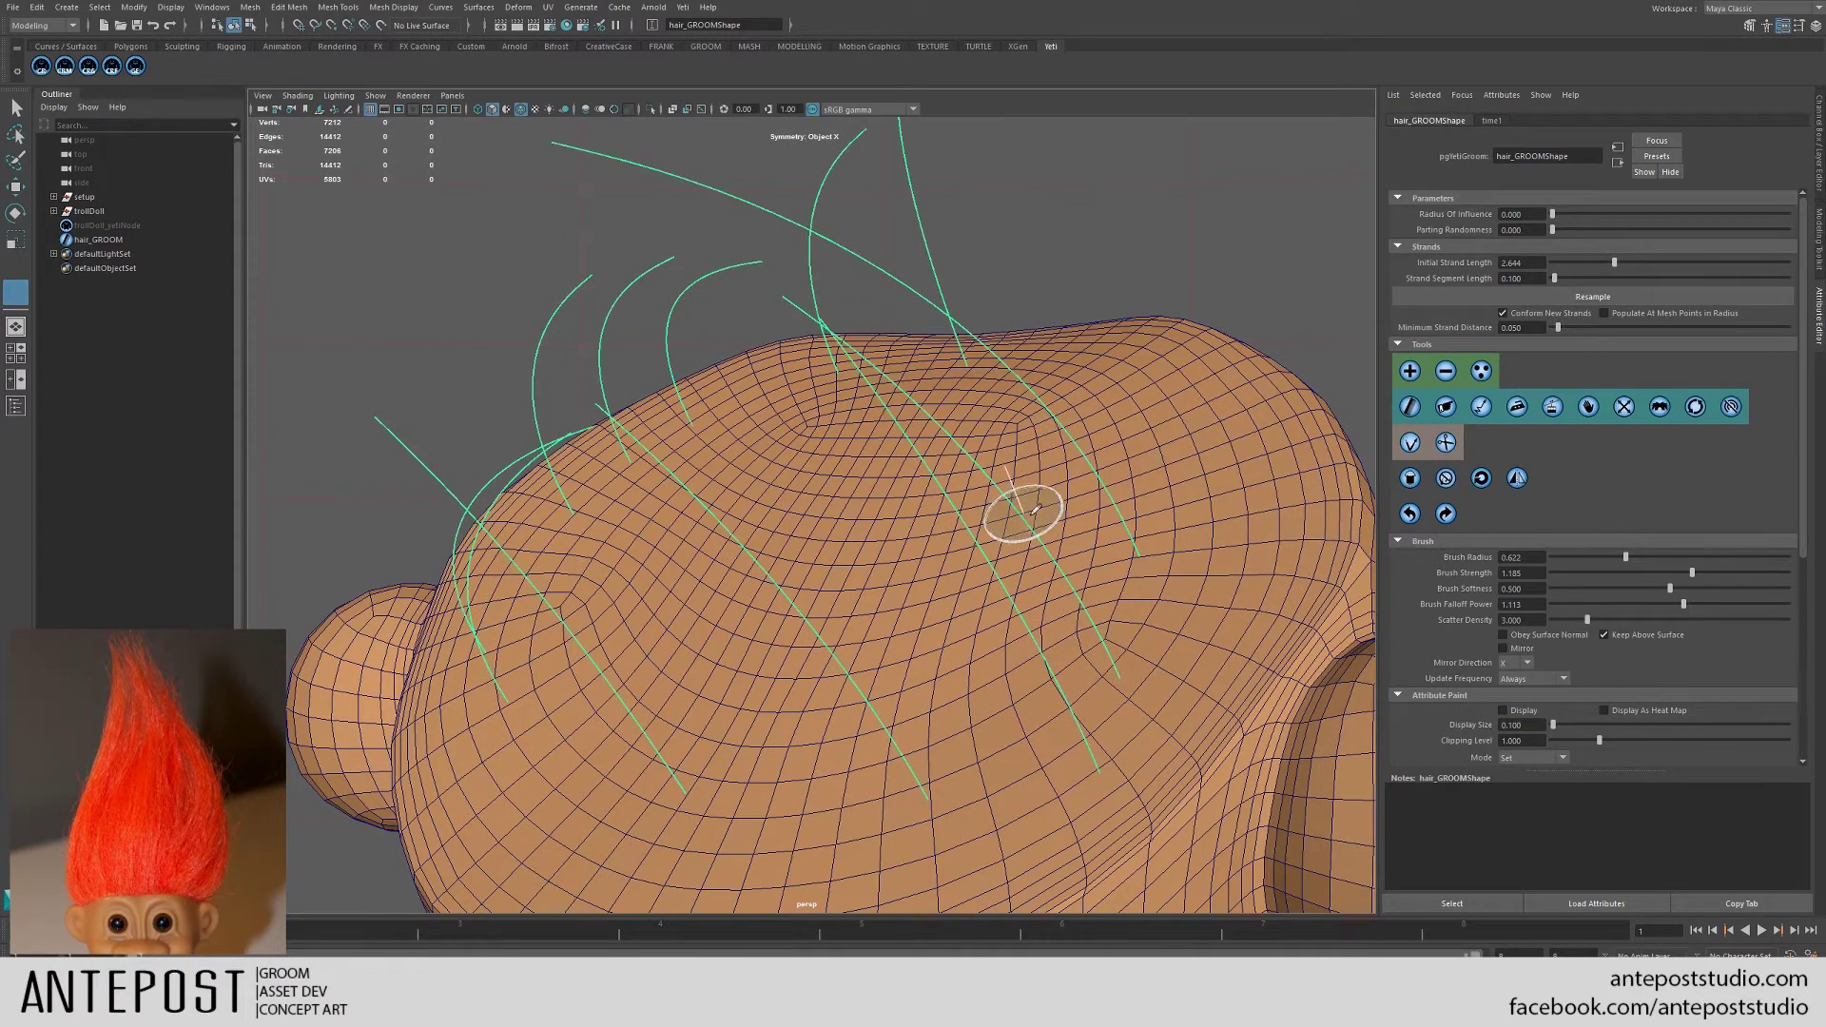
# - Select three strands along the ear side of the scalp and comb only those upward into curves with Brush Radius 2.468
pyautogui.moveTo(1161, 460)
pyautogui.keyDown('alt'); pyautogui.mouseDown()
pyautogui.moveTo(1060, 481)
pyautogui.moveTo(1318, 452)
pyautogui.mouseUp(); pyautogui.keyUp('alt')
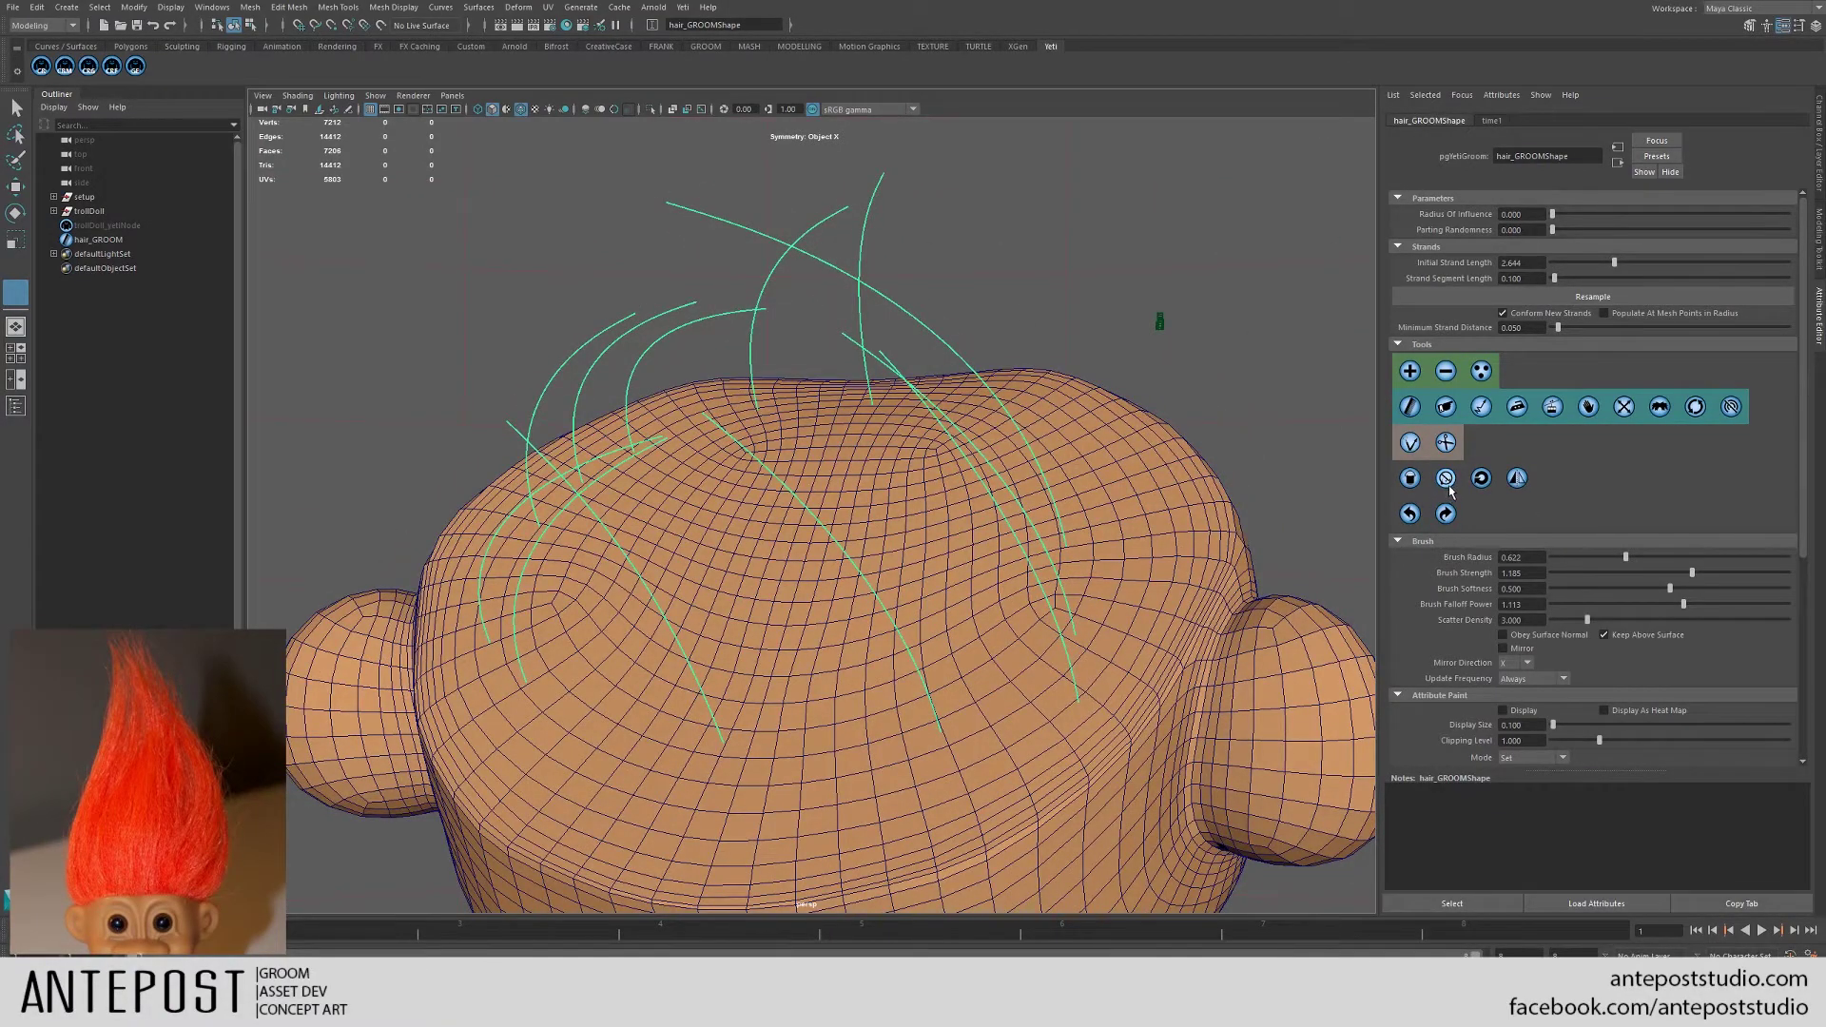
pyautogui.keyDown('alt'); pyautogui.moveTo(1082, 551); pyautogui.dragTo(1012, 489); pyautogui.keyUp('alt')
pyautogui.keyDown('alt'); pyautogui.moveTo(1012, 489); pyautogui.dragTo(1100, 541, button='right'); pyautogui.keyUp('alt')
pyautogui.keyDown('alt'); pyautogui.moveTo(1101, 540); pyautogui.dragTo(1029, 500, button='middle'); pyautogui.keyUp('alt')
pyautogui.keyDown('alt'); pyautogui.moveTo(1029, 497); pyautogui.dragTo(991, 510); pyautogui.keyUp('alt')
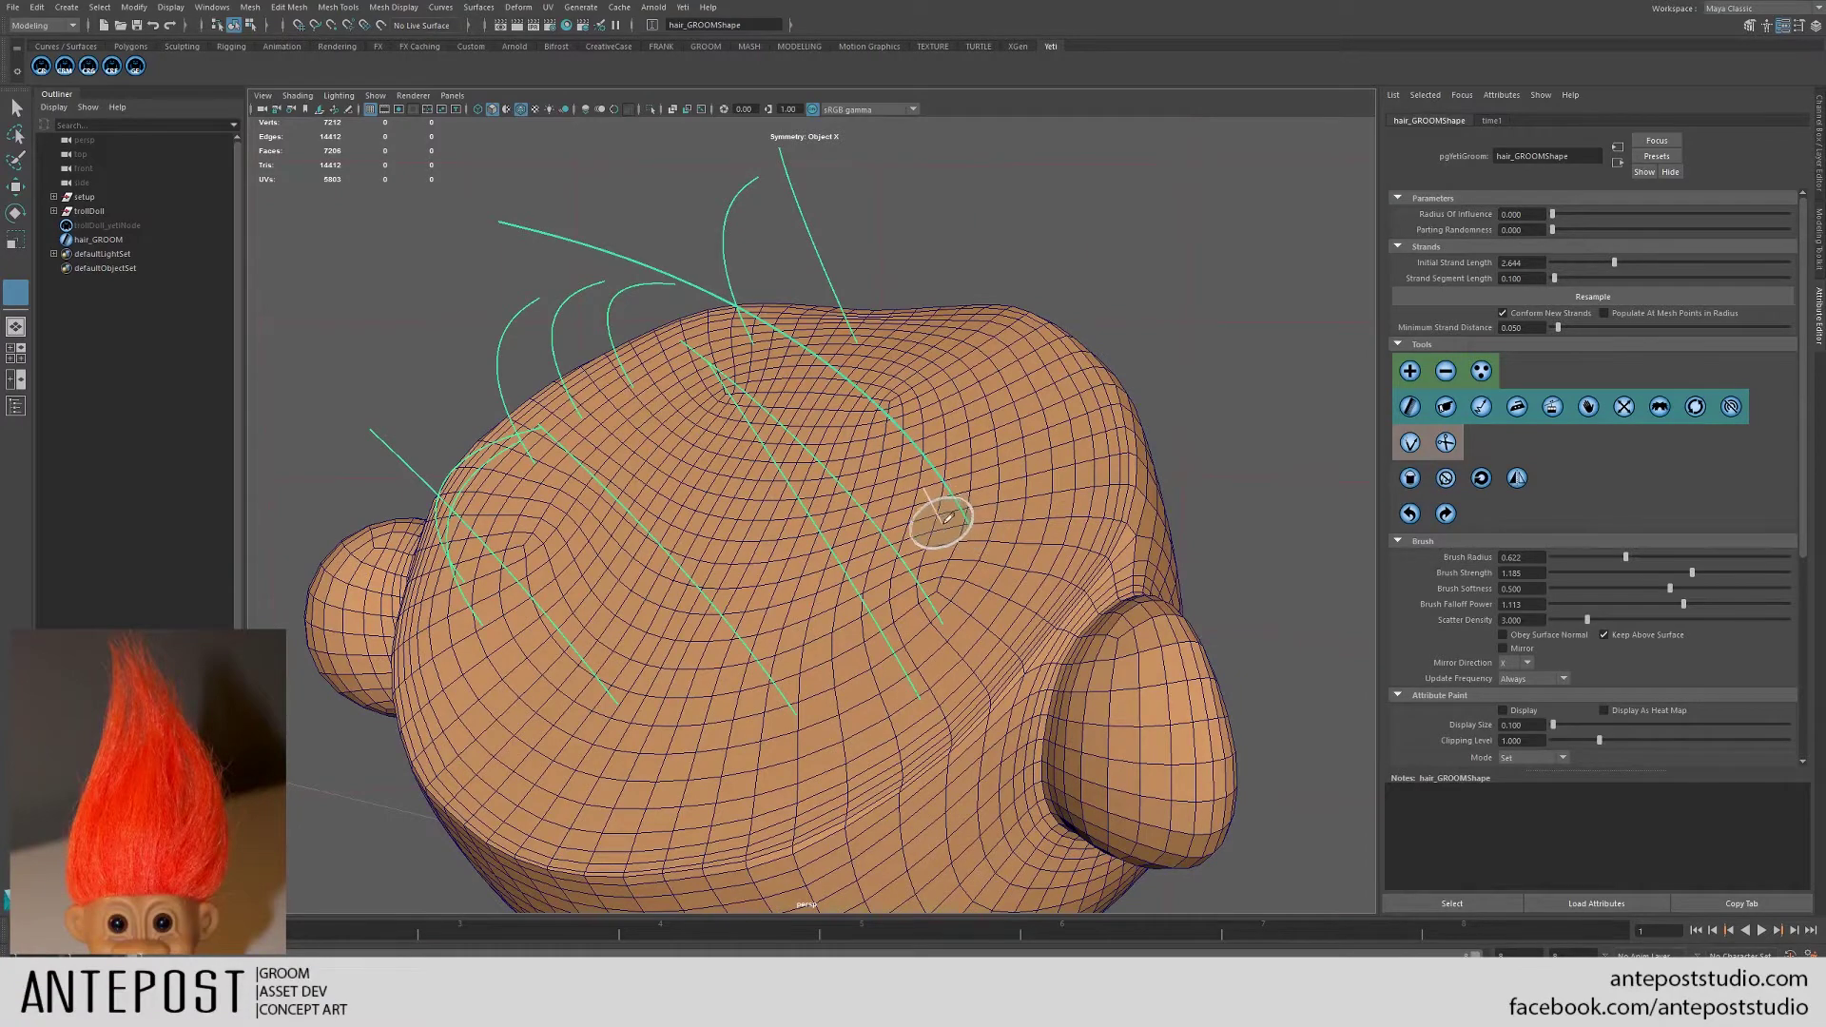
pyautogui.moveTo(964, 526)
pyautogui.mouseDown()
pyautogui.moveTo(1025, 523)
pyautogui.moveTo(957, 555)
pyautogui.mouseUp()
pyautogui.keyDown('ctrl'); pyautogui.click(938, 619); pyautogui.keyUp('ctrl')
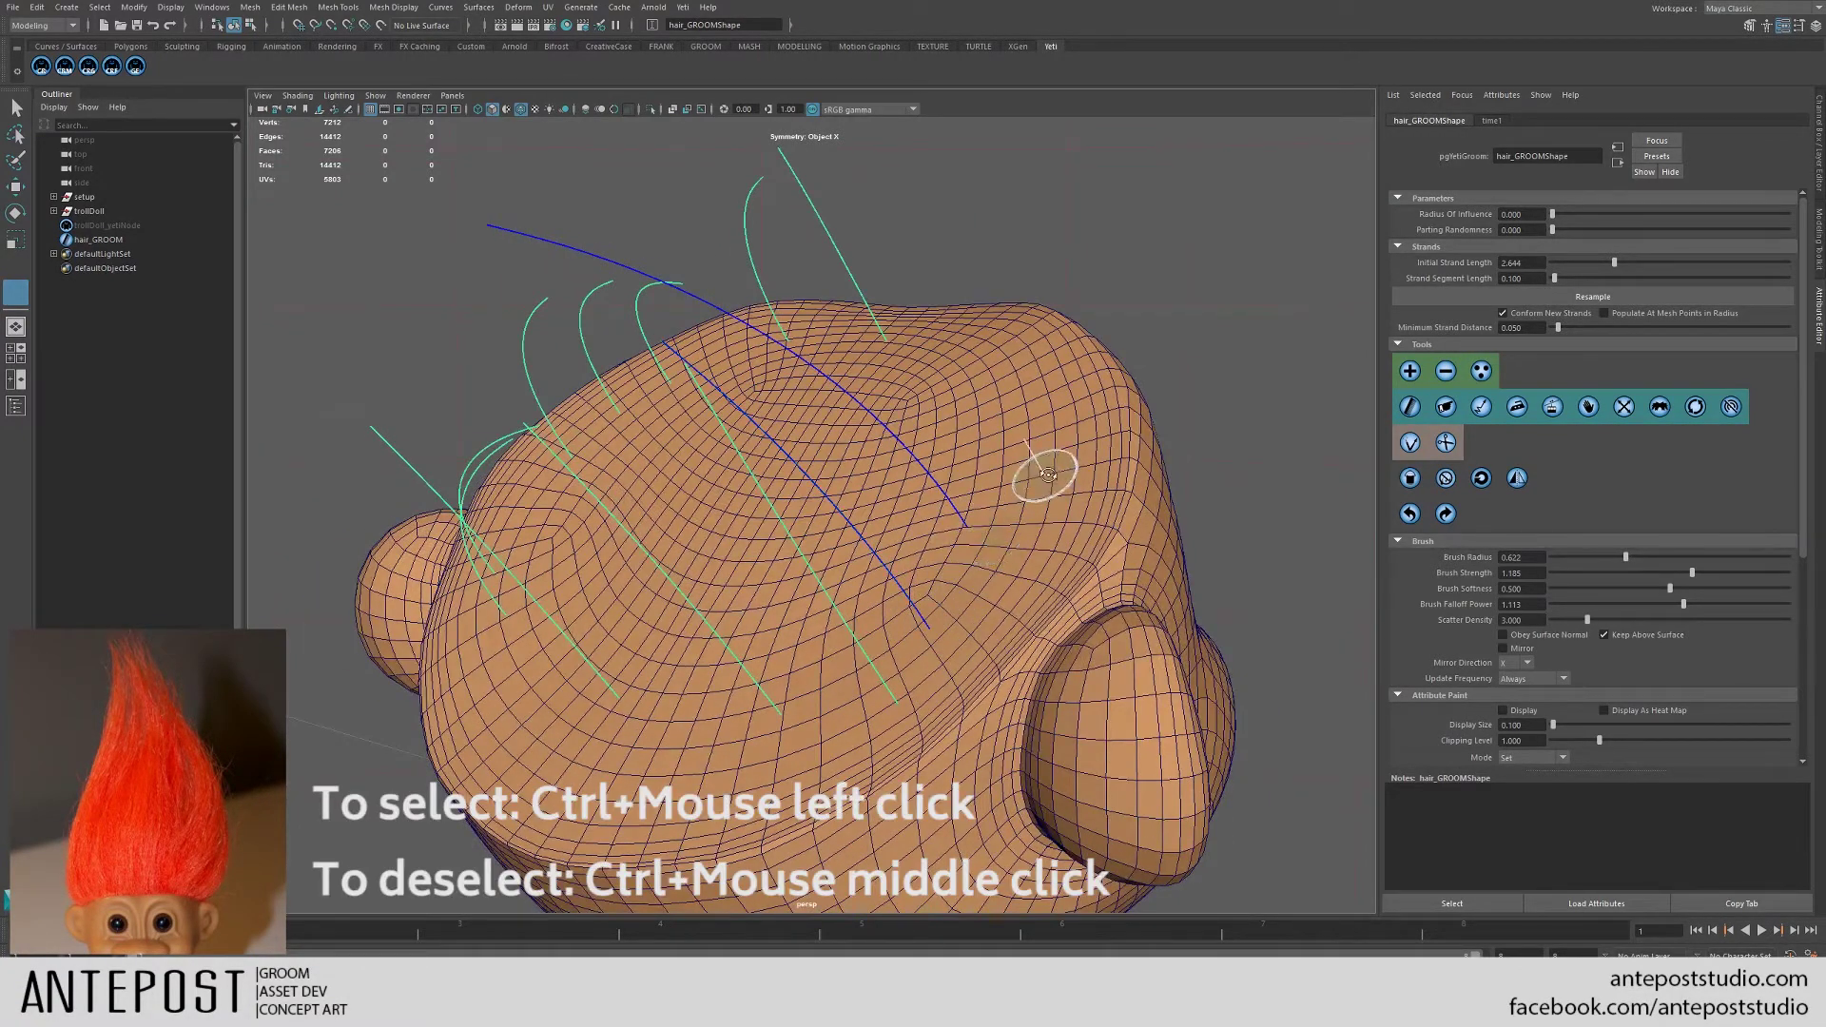
pyautogui.moveTo(1045, 474)
pyautogui.keyDown('alt'); pyautogui.mouseDown()
pyautogui.moveTo(949, 307)
pyautogui.moveTo(1064, 379)
pyautogui.mouseUp(); pyautogui.keyUp('alt')
pyautogui.keyDown('ctrl'); pyautogui.click(938, 289); pyautogui.keyUp('ctrl')
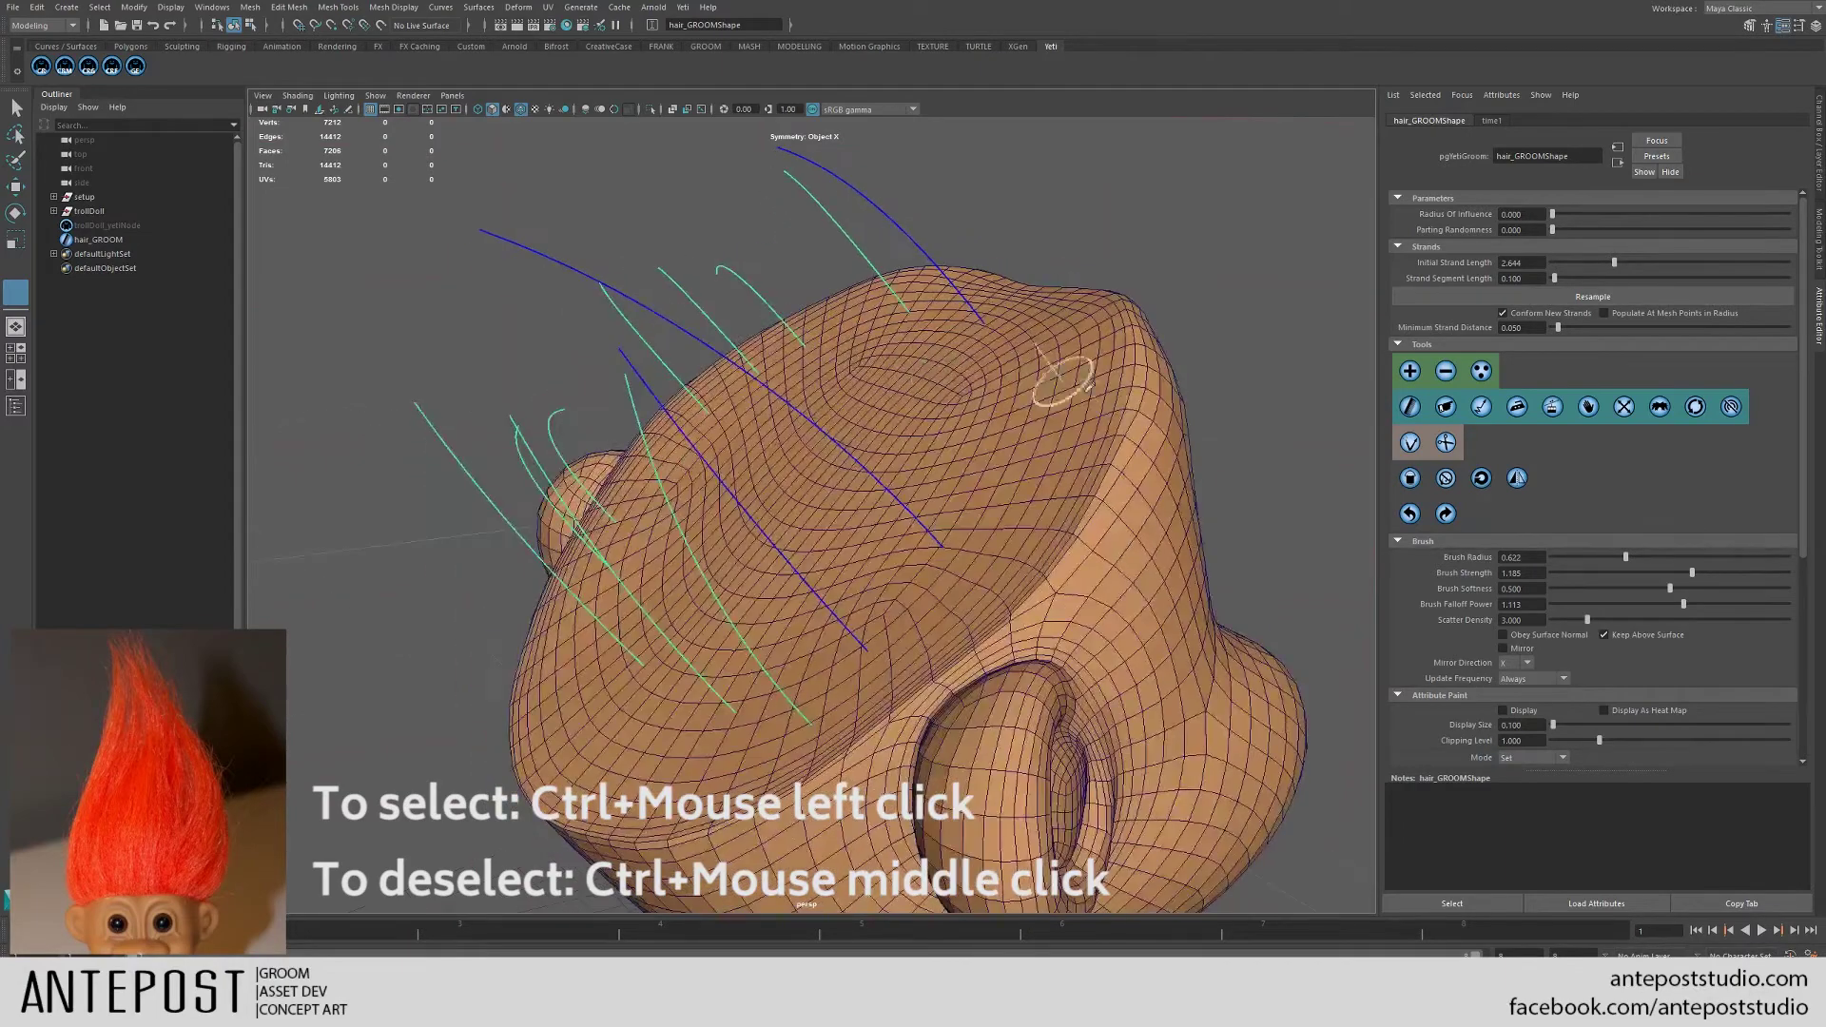
pyautogui.keyDown('alt'); pyautogui.moveTo(963, 474); pyautogui.dragTo(899, 428); pyautogui.keyUp('alt')
pyautogui.moveTo(539, 454)
pyautogui.mouseDown()
pyautogui.moveTo(644, 433)
pyautogui.moveTo(621, 432)
pyautogui.moveTo(579, 489)
pyautogui.moveTo(660, 305)
pyautogui.moveTo(627, 277)
pyautogui.mouseUp()
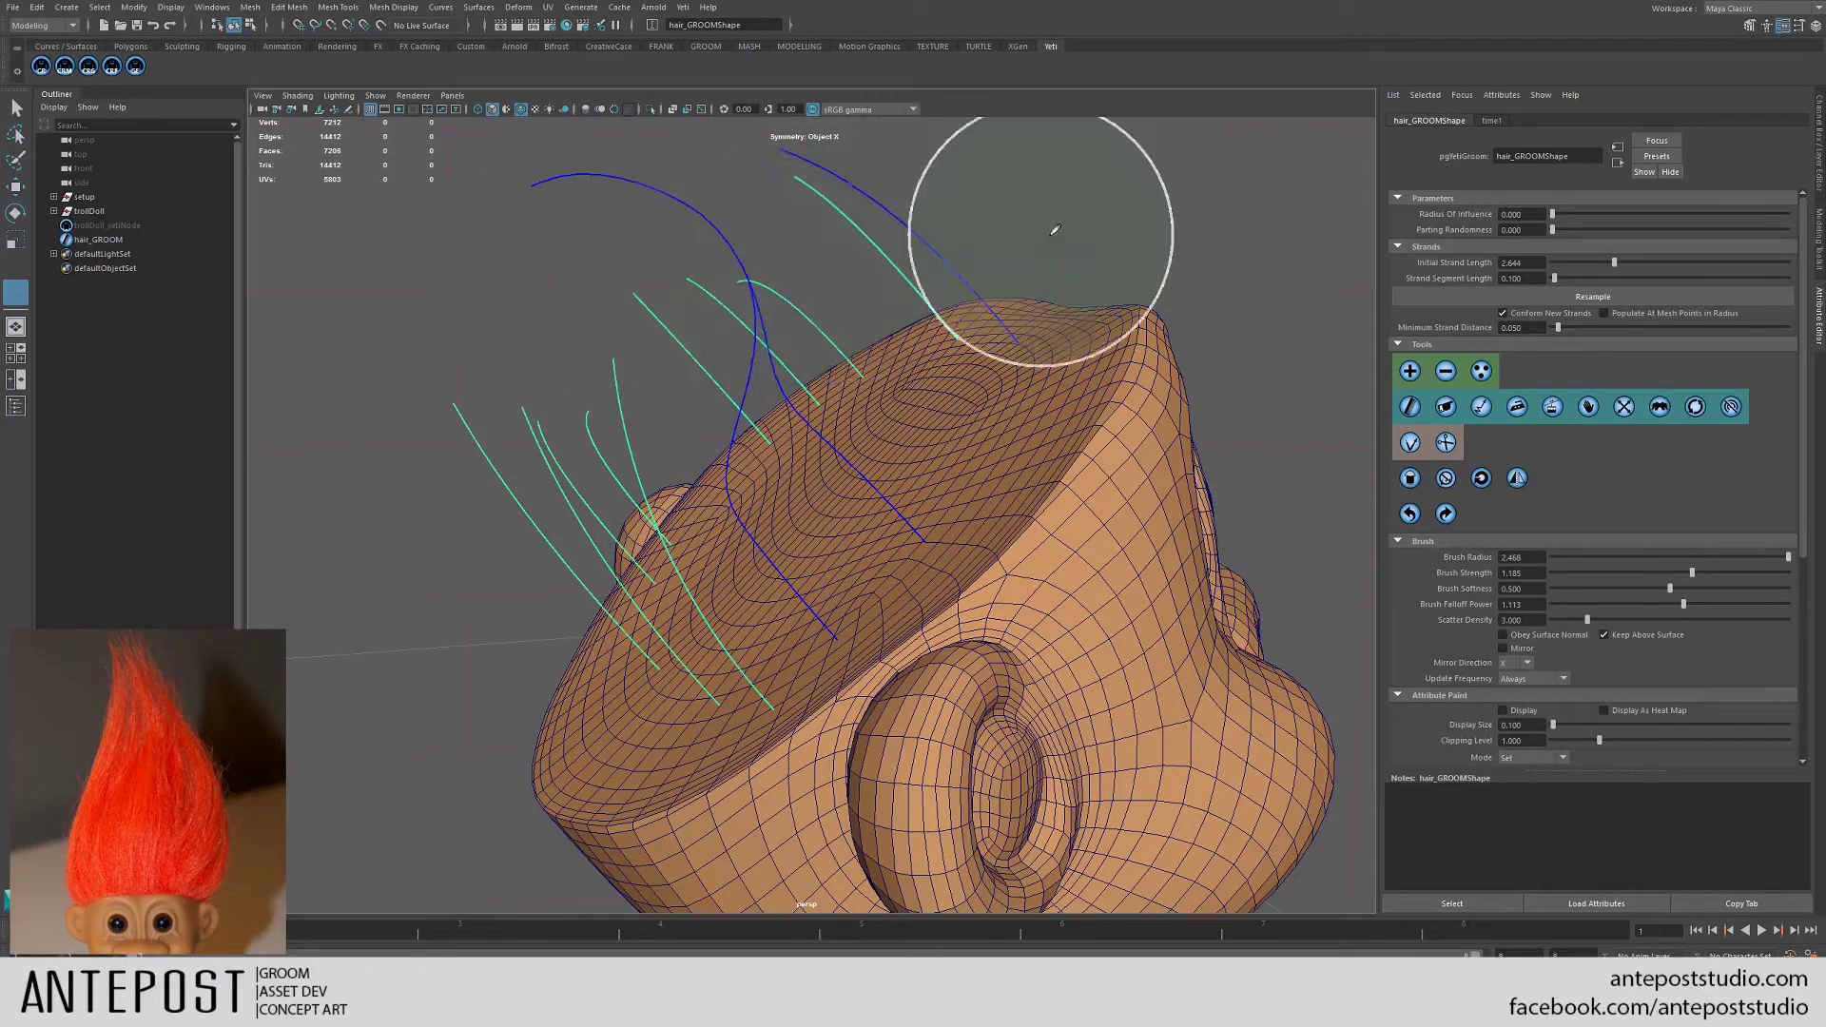
pyautogui.moveTo(1048, 208)
pyautogui.keyDown('alt'); pyautogui.mouseDown()
pyautogui.moveTo(1081, 375)
pyautogui.moveTo(857, 306)
pyautogui.mouseUp(); pyautogui.keyUp('alt')
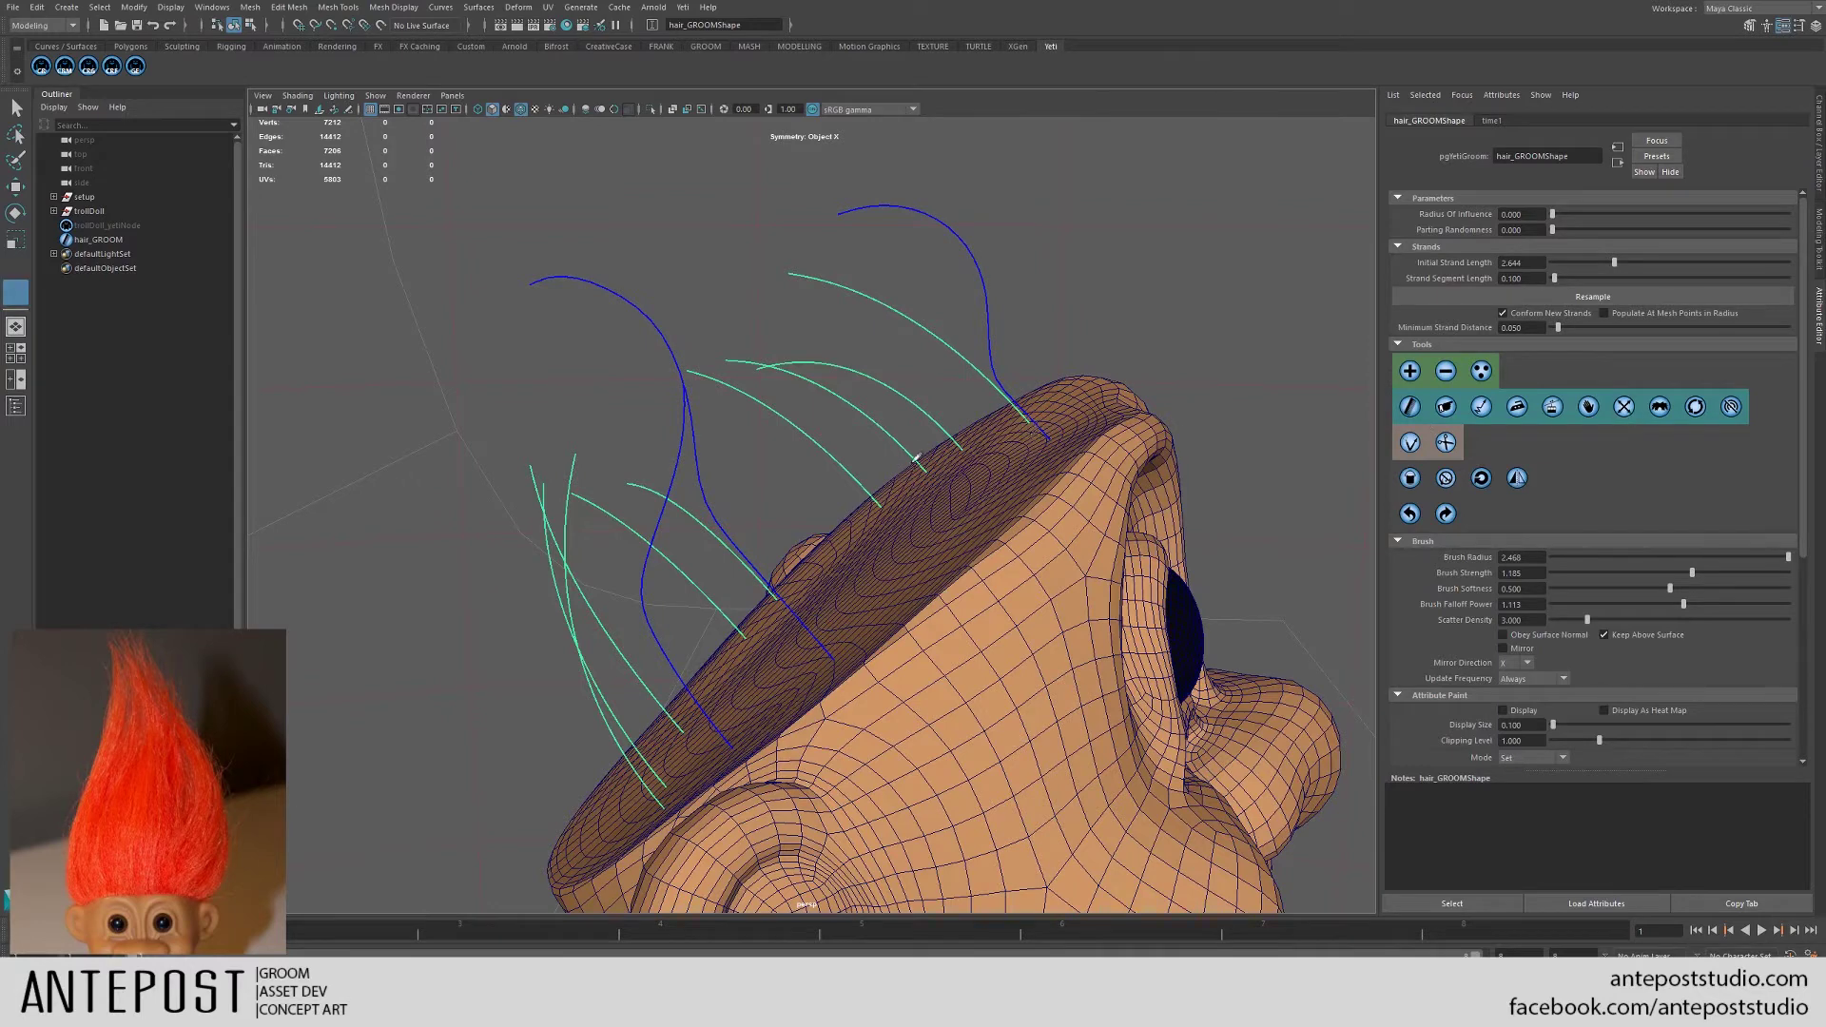
# - Undo the last brush stroke and shorten only the three selected strands with Brush Radius 1.718 and Brush Strength 0.912, applying it twice to the selection
pyautogui.keyDown('alt'); pyautogui.moveTo(916, 459); pyautogui.dragTo(995, 354); pyautogui.keyUp('alt')
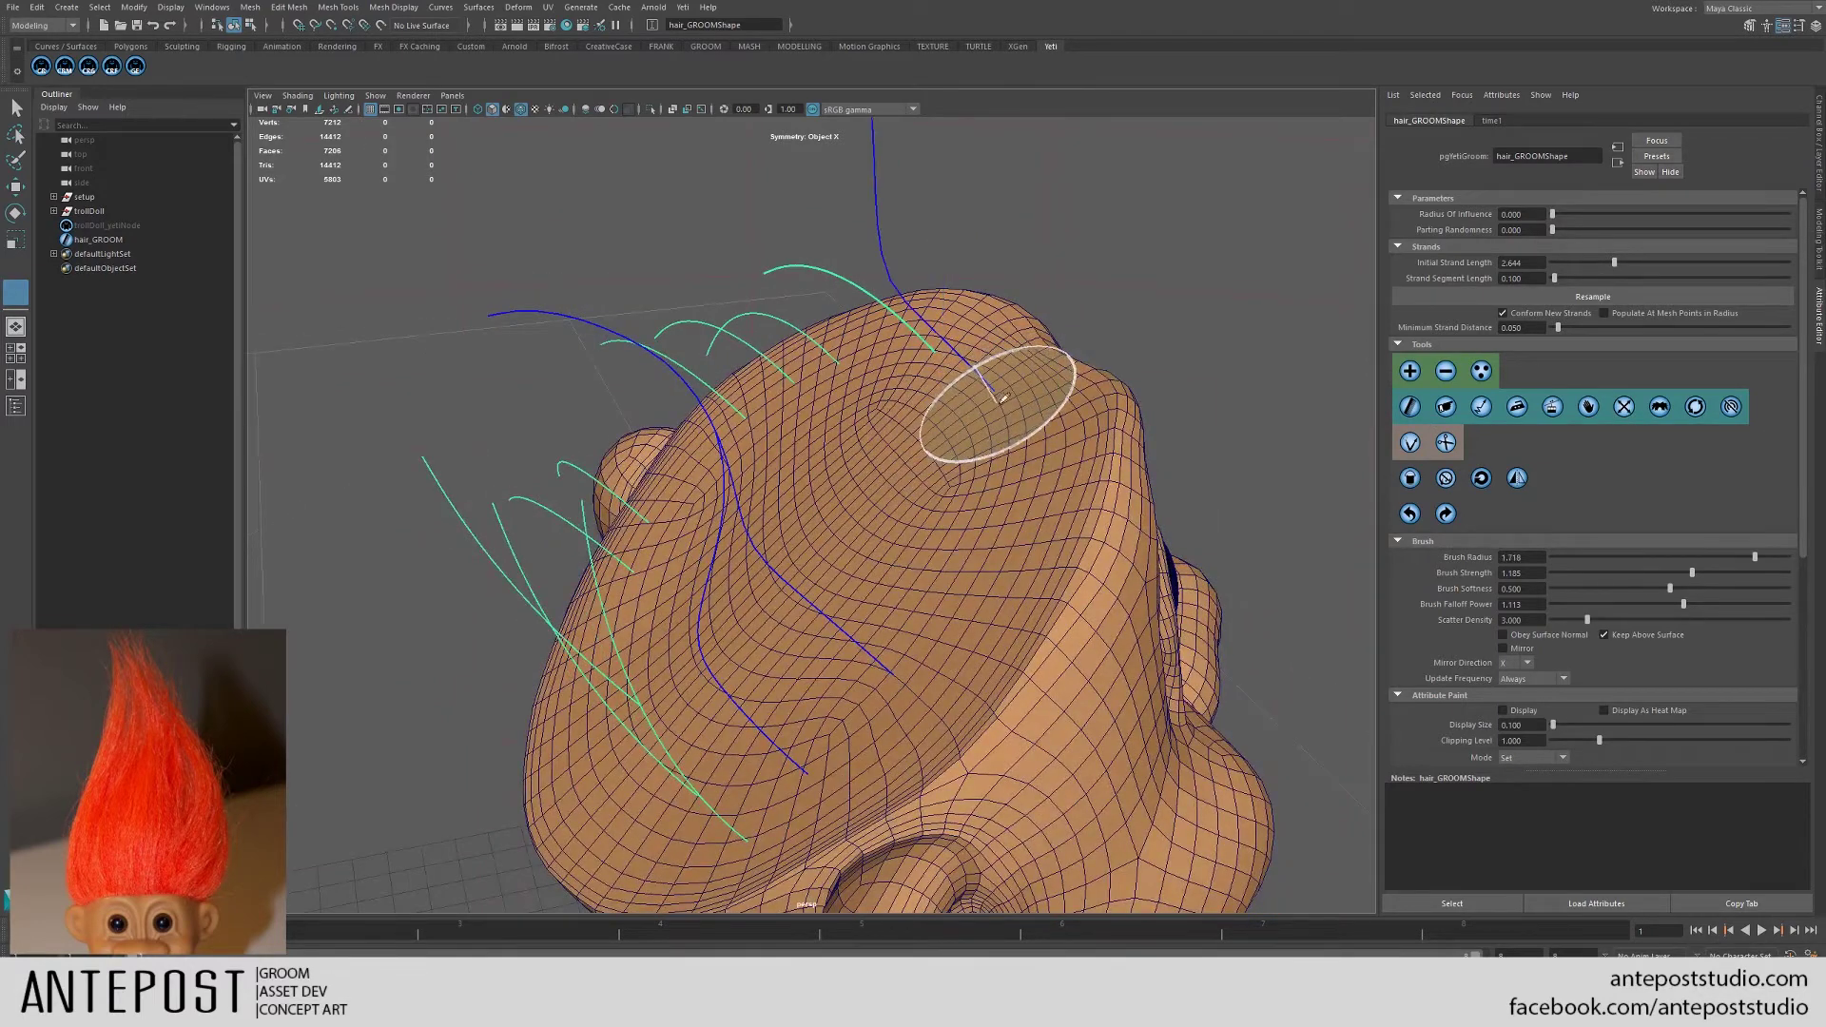
pyautogui.click(1410, 514)
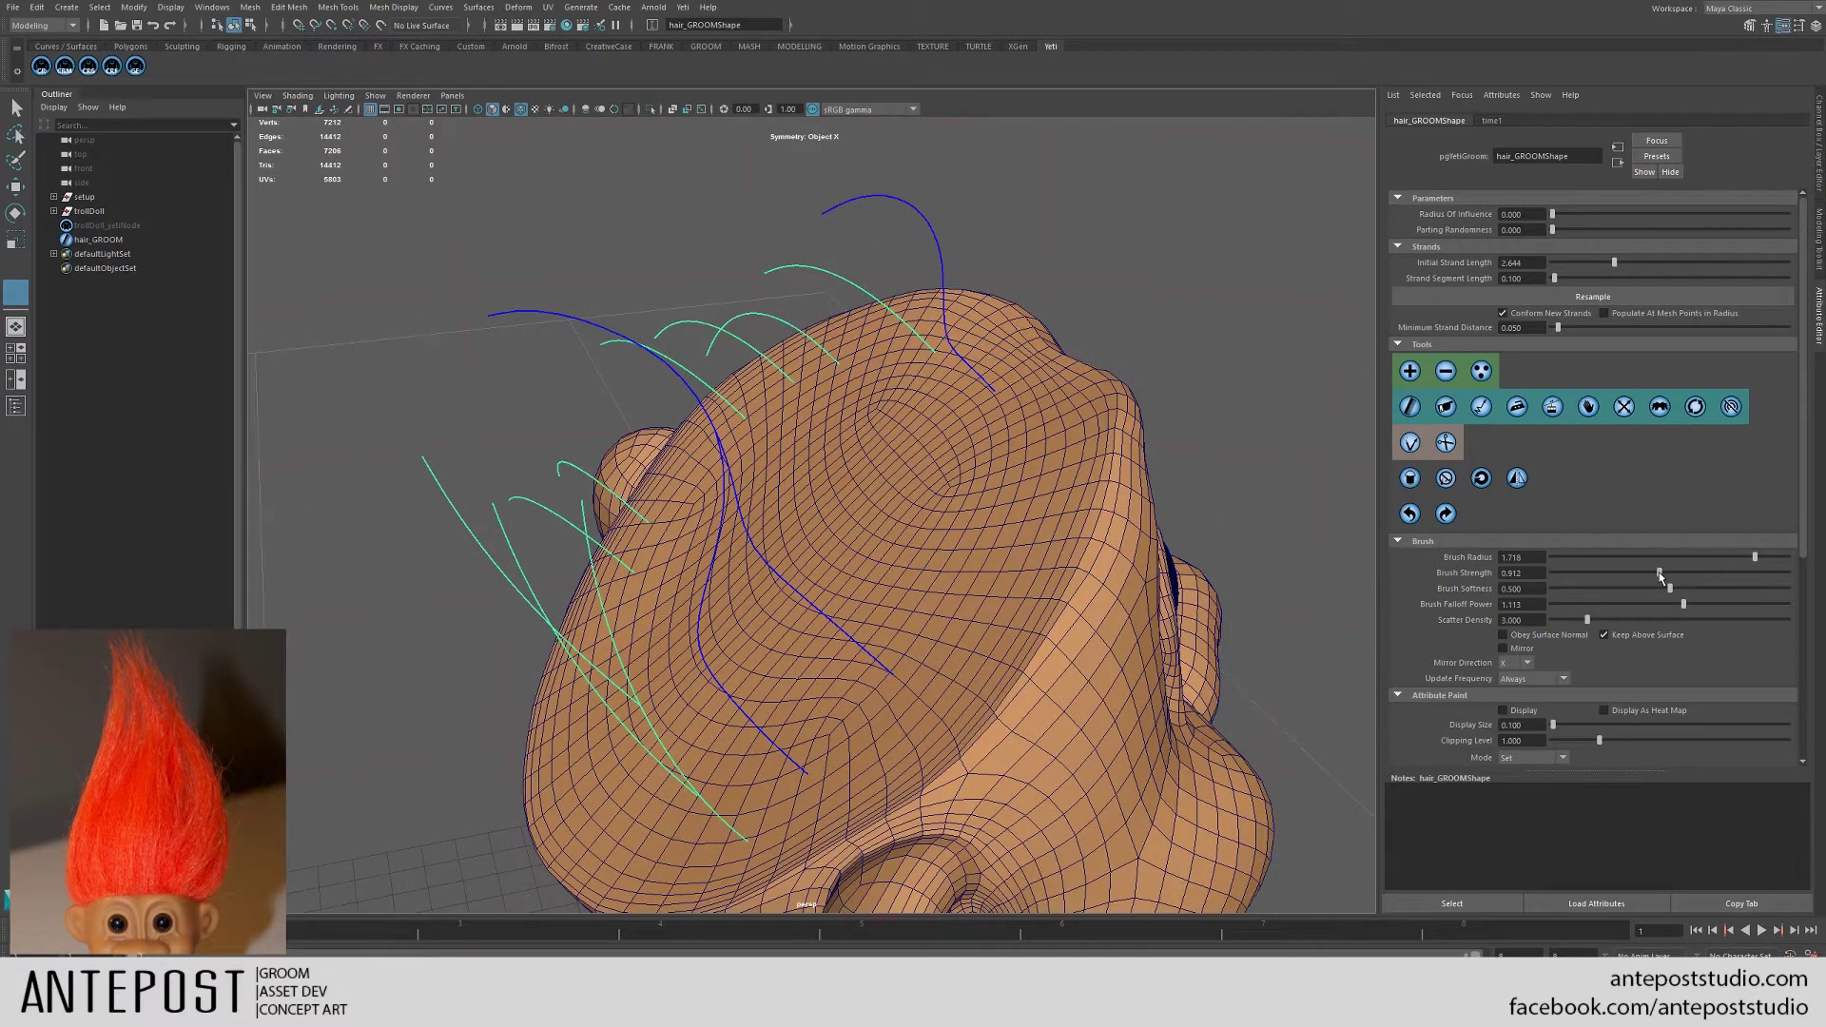
pyautogui.moveTo(930, 421); pyautogui.dragTo(968, 318)
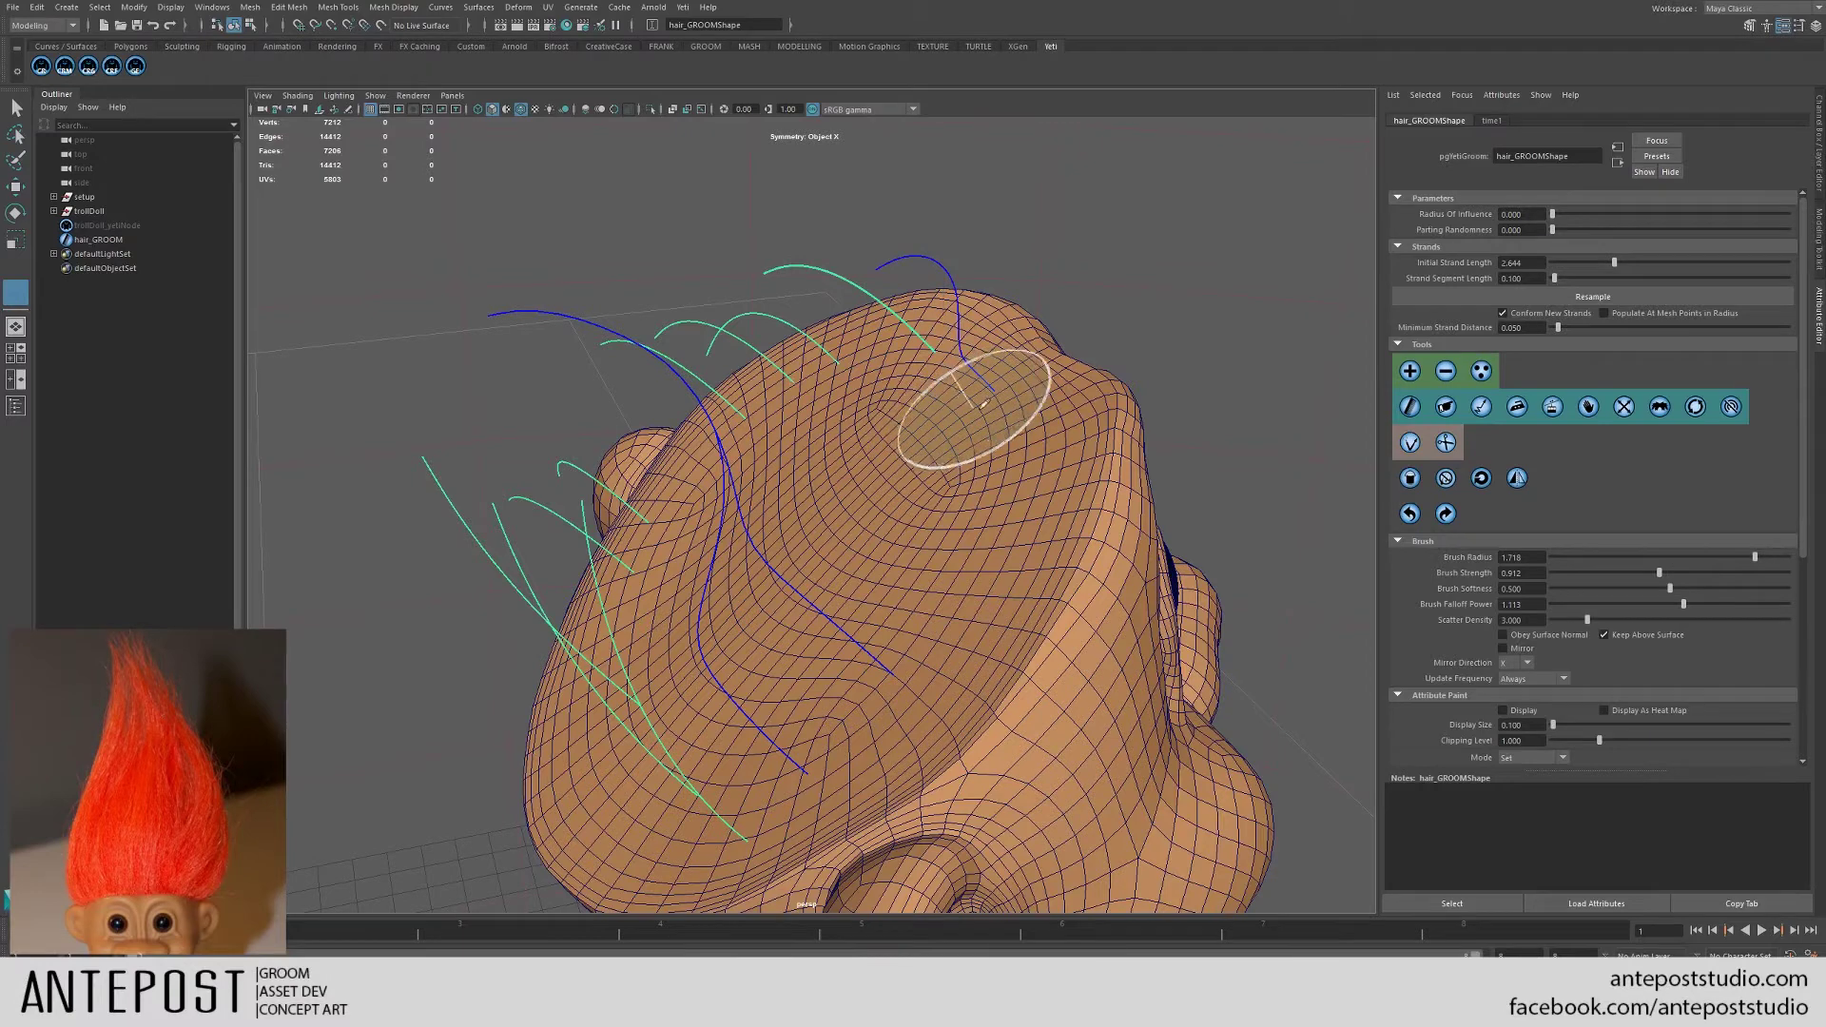
pyautogui.click(1410, 478)
pyautogui.click(1410, 479)
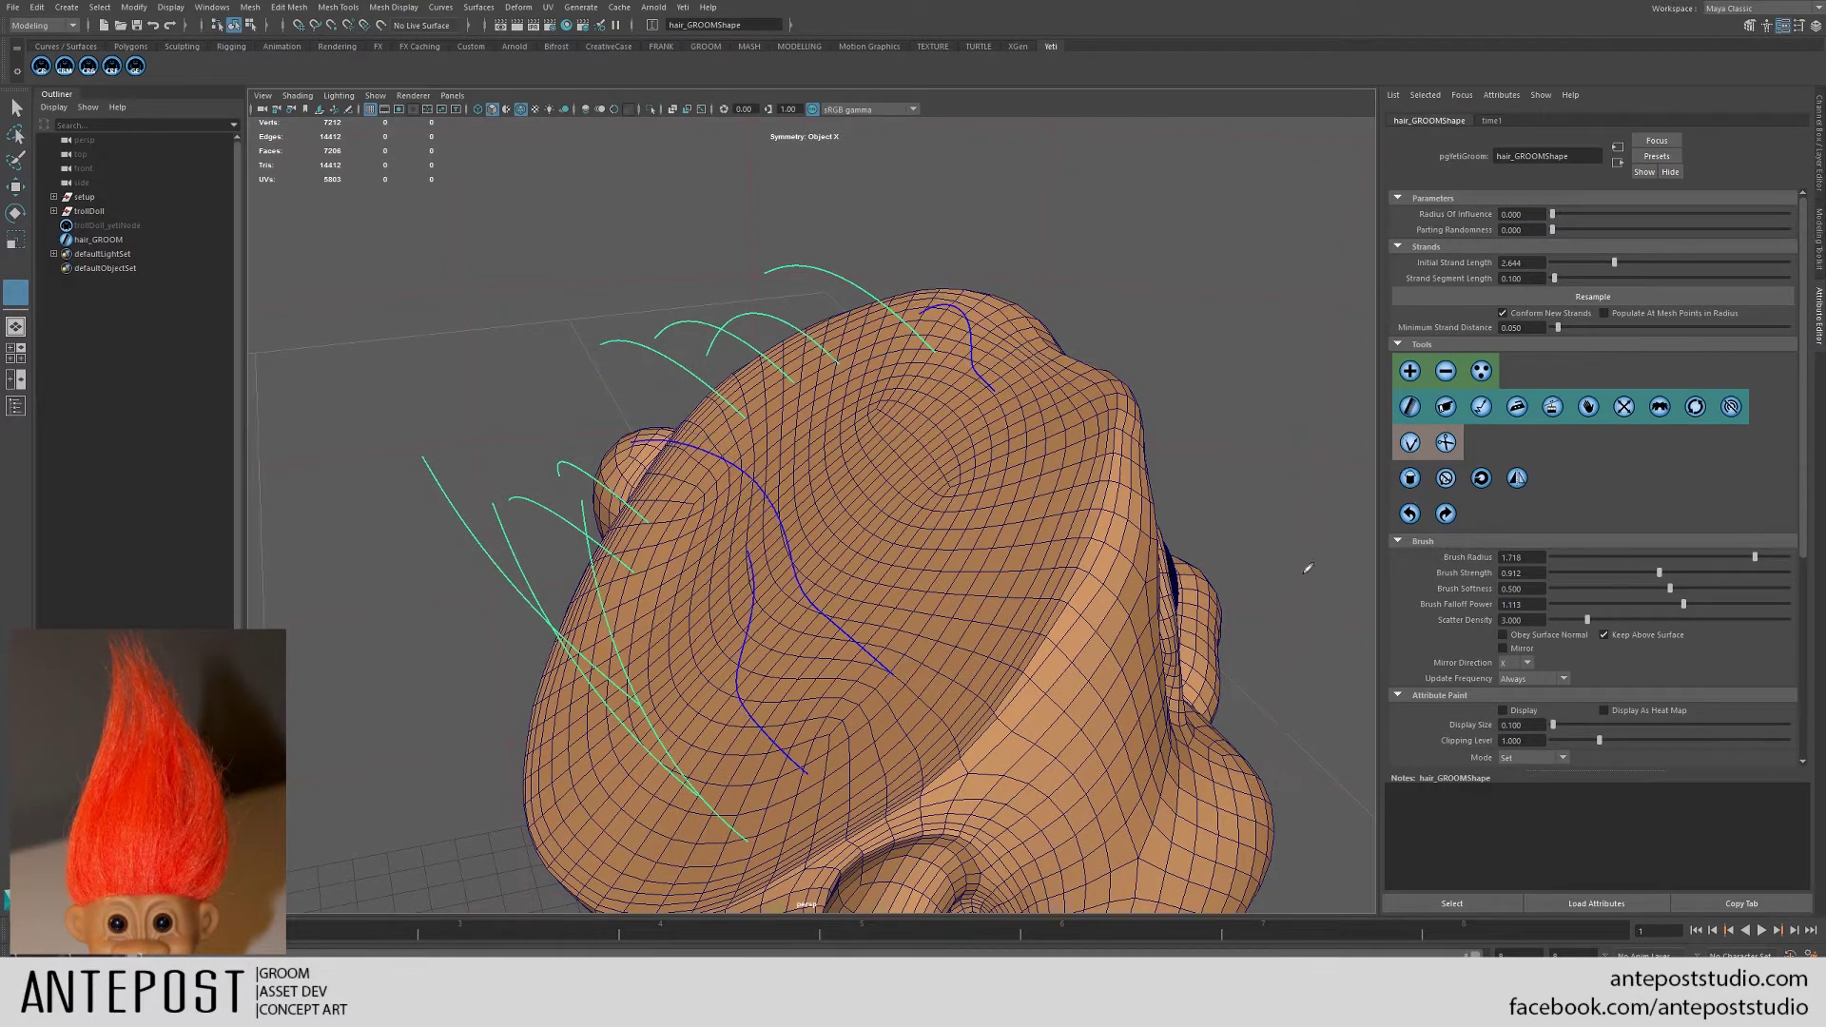
pyautogui.keyDown('alt'); pyautogui.moveTo(888, 502); pyautogui.dragTo(1085, 416); pyautogui.keyUp('alt')
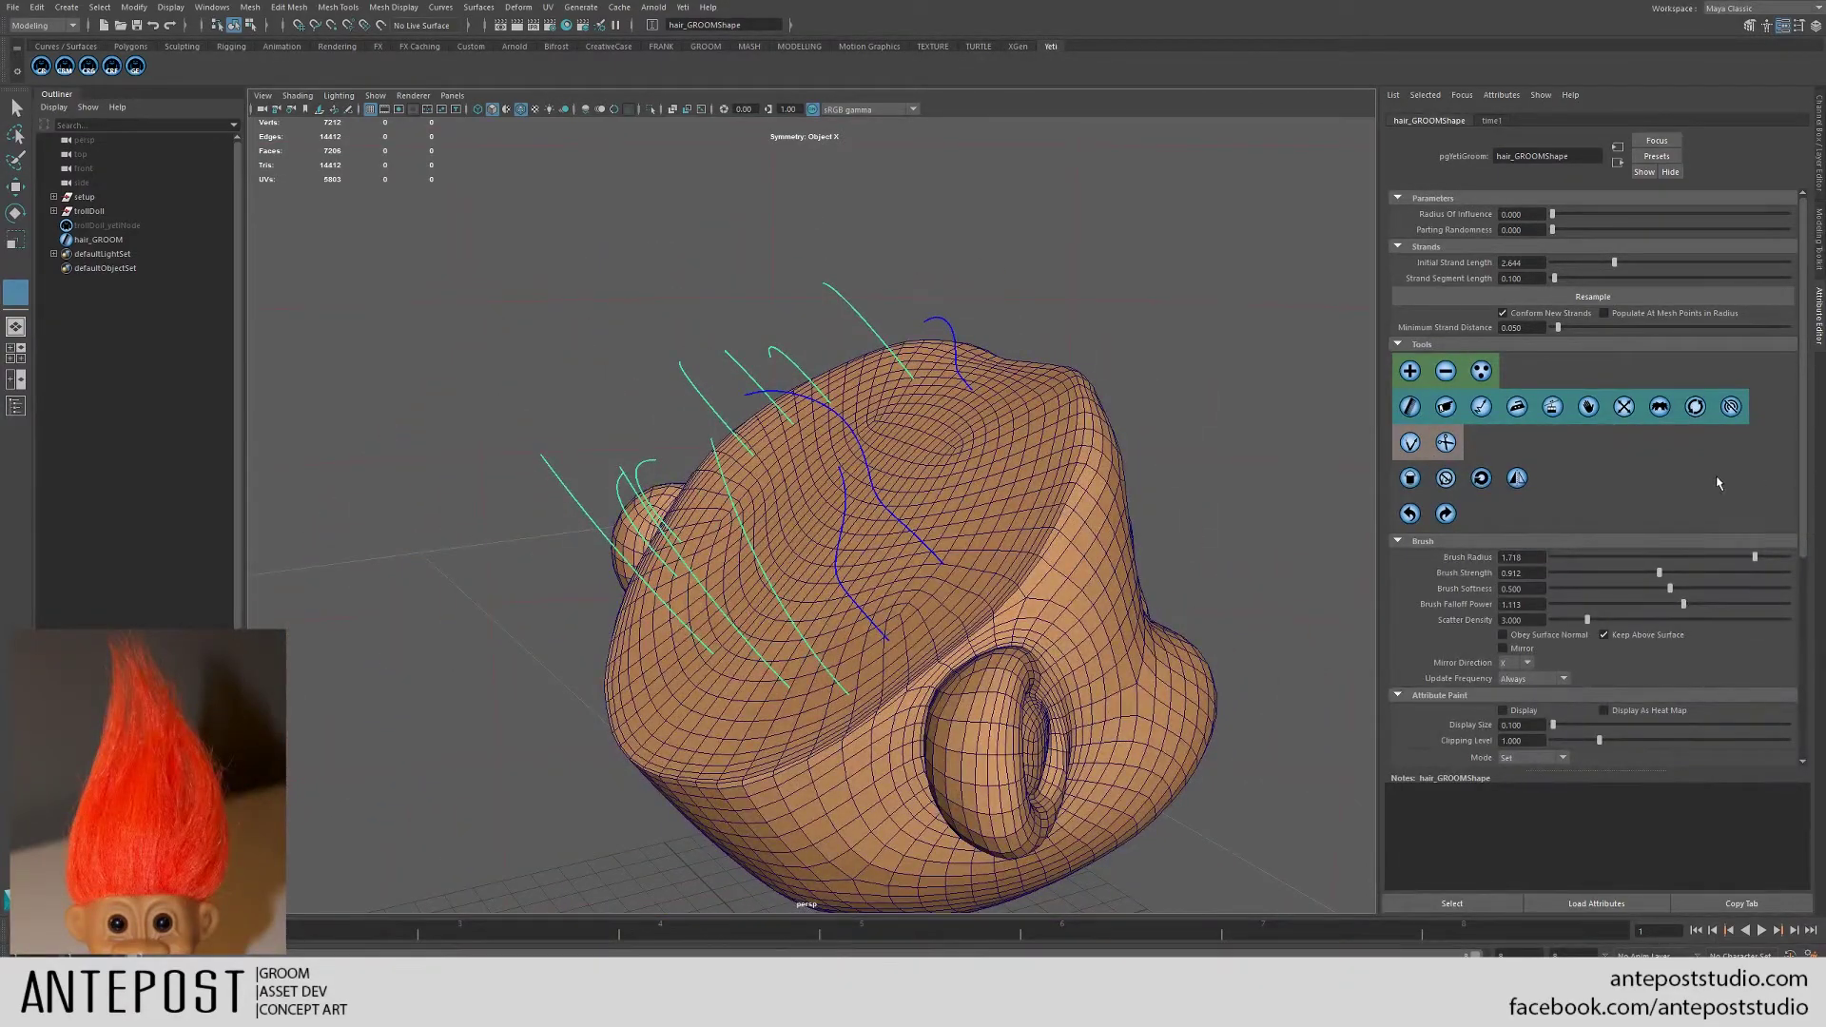
# - Toggle isolation of the selected strands on and off several times, ending with all strands displayed
pyautogui.moveTo(1807, 490)
pyautogui.mouseDown()
pyautogui.moveTo(1817, 640)
pyautogui.moveTo(1798, 644)
pyautogui.mouseUp()
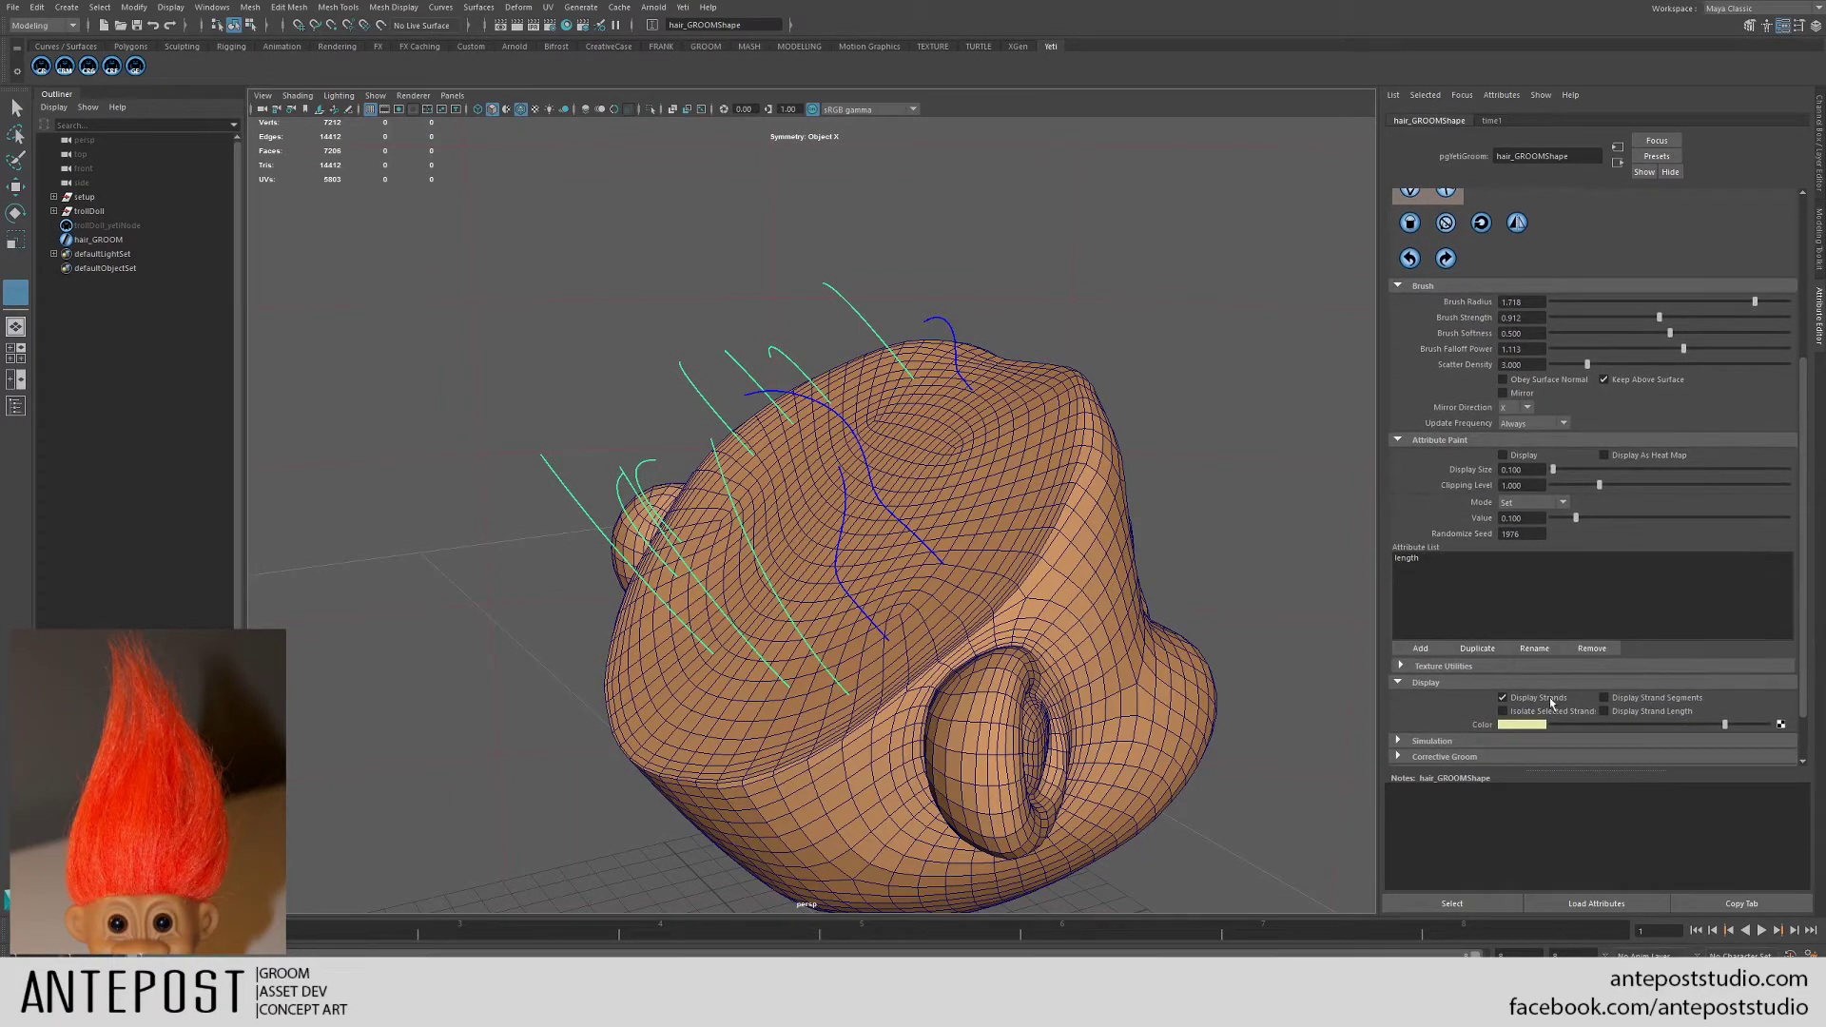
pyautogui.click(1551, 716)
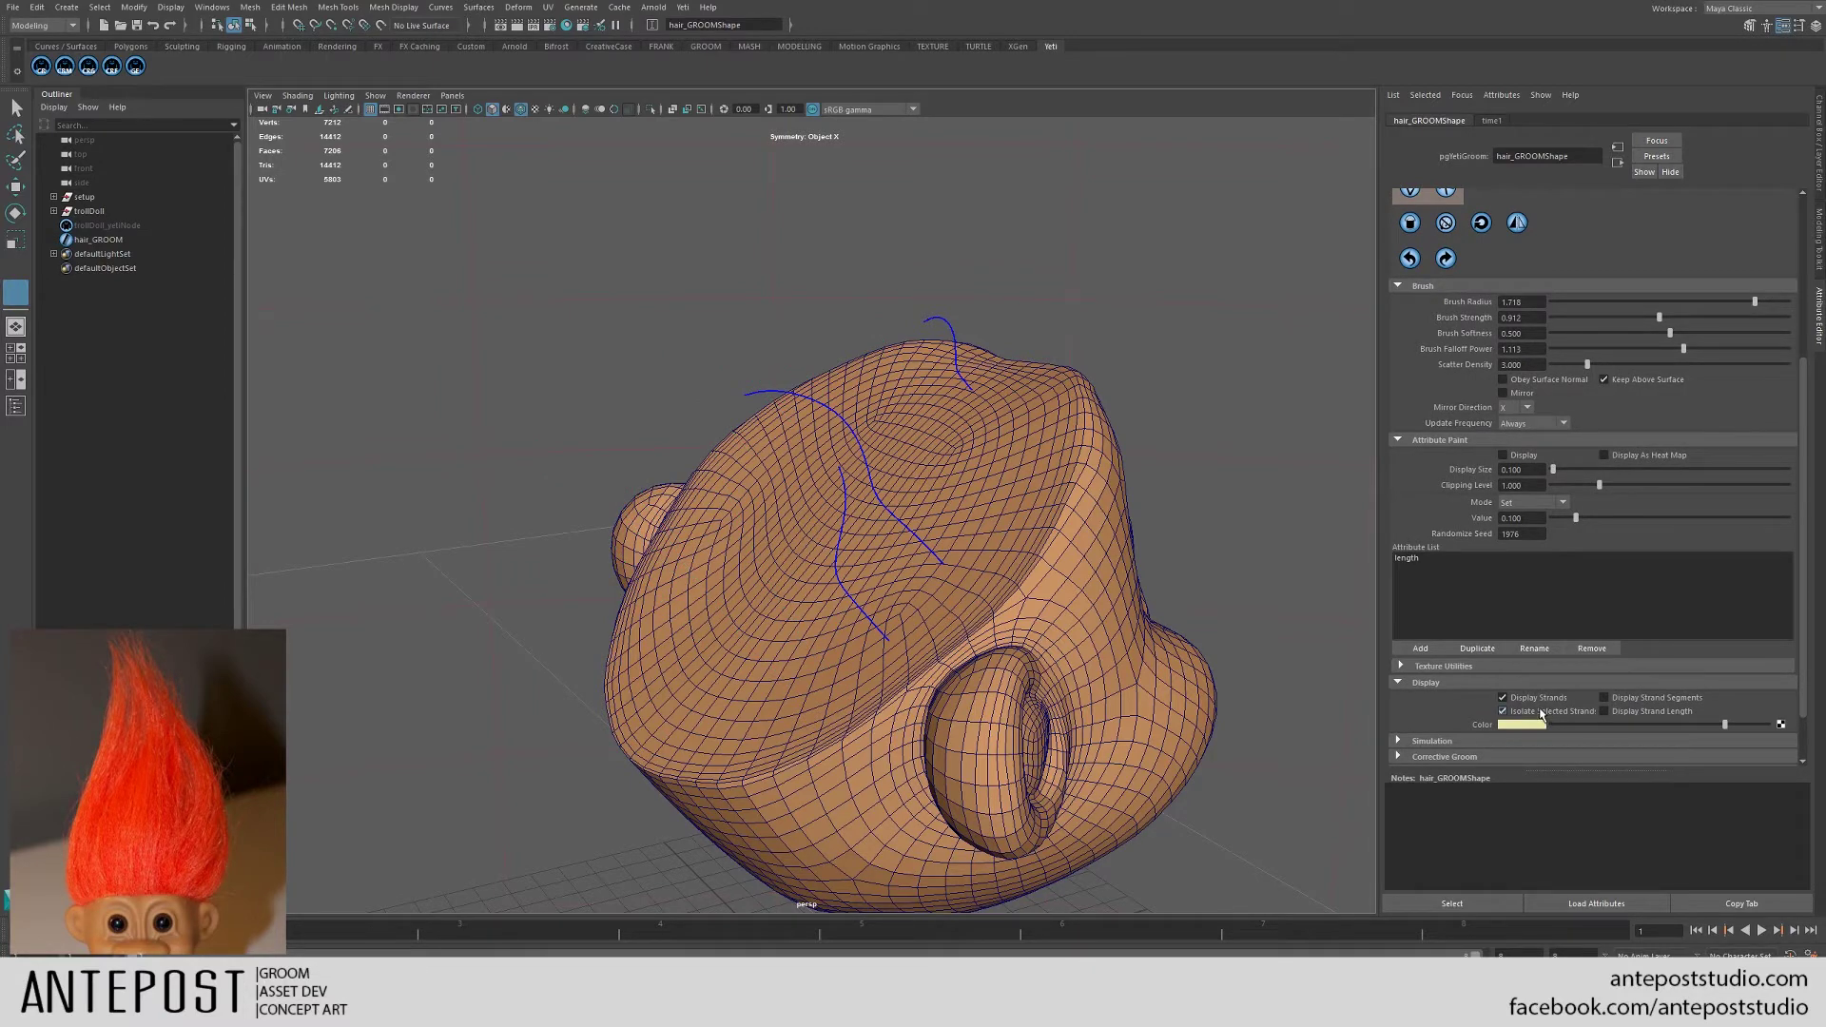
pyautogui.click(1543, 716)
pyautogui.click(1545, 718)
pyautogui.click(1544, 718)
pyautogui.click(1544, 717)
pyautogui.click(1542, 718)
pyautogui.click(1541, 718)
pyautogui.click(1542, 718)
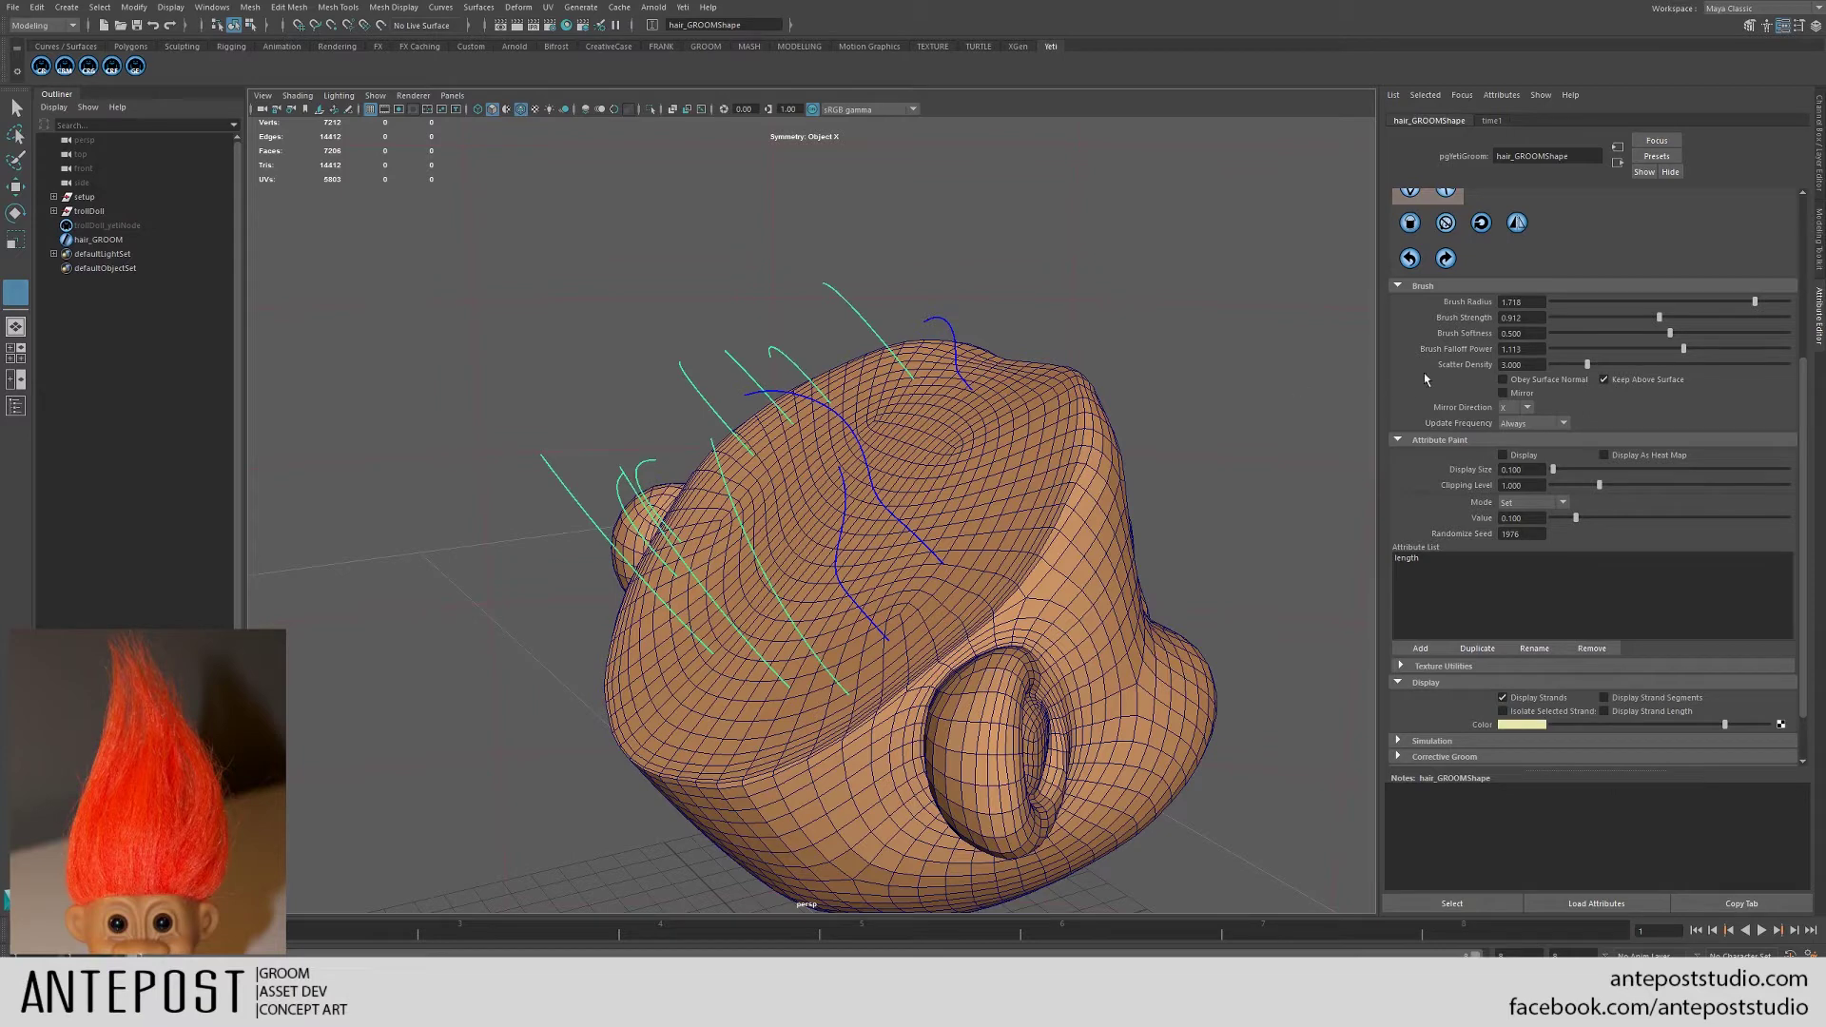
# - Clear the strand selection, select four strands on the near ear side of the scalp, and invert the selection repeatedly
pyautogui.scroll(4, 1452, 406)
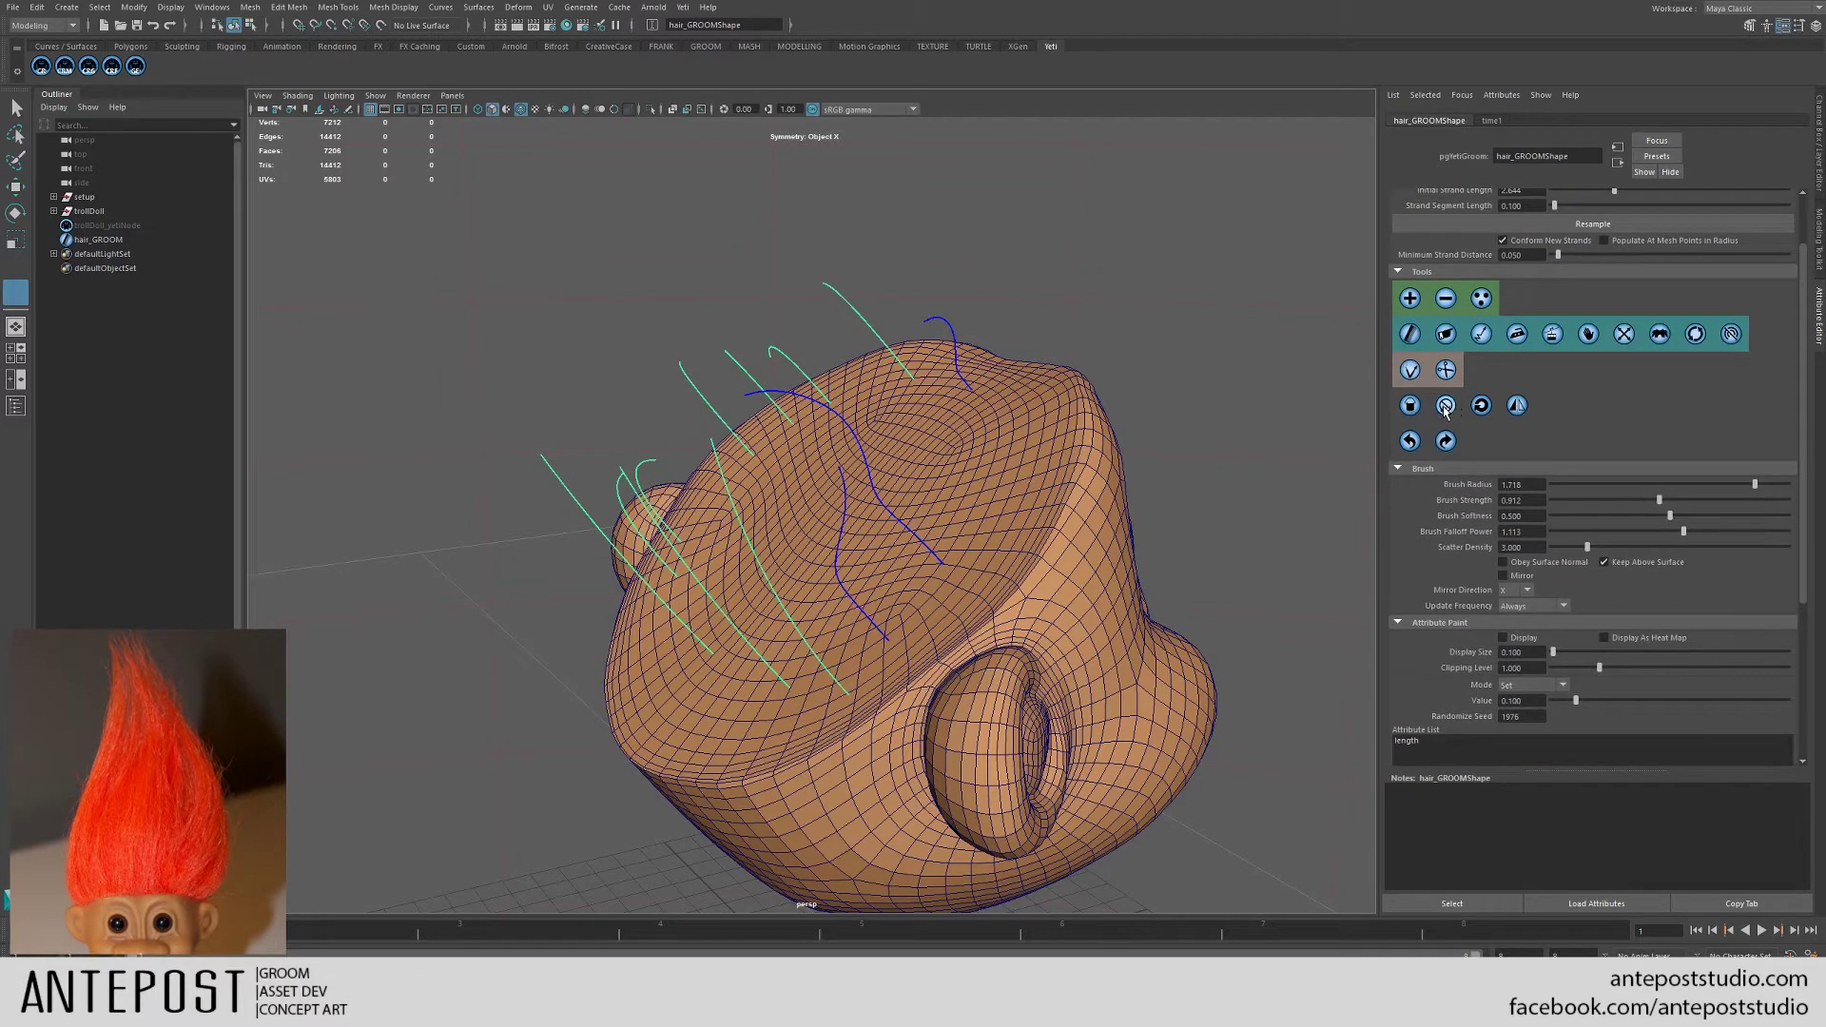
pyautogui.click(1445, 407)
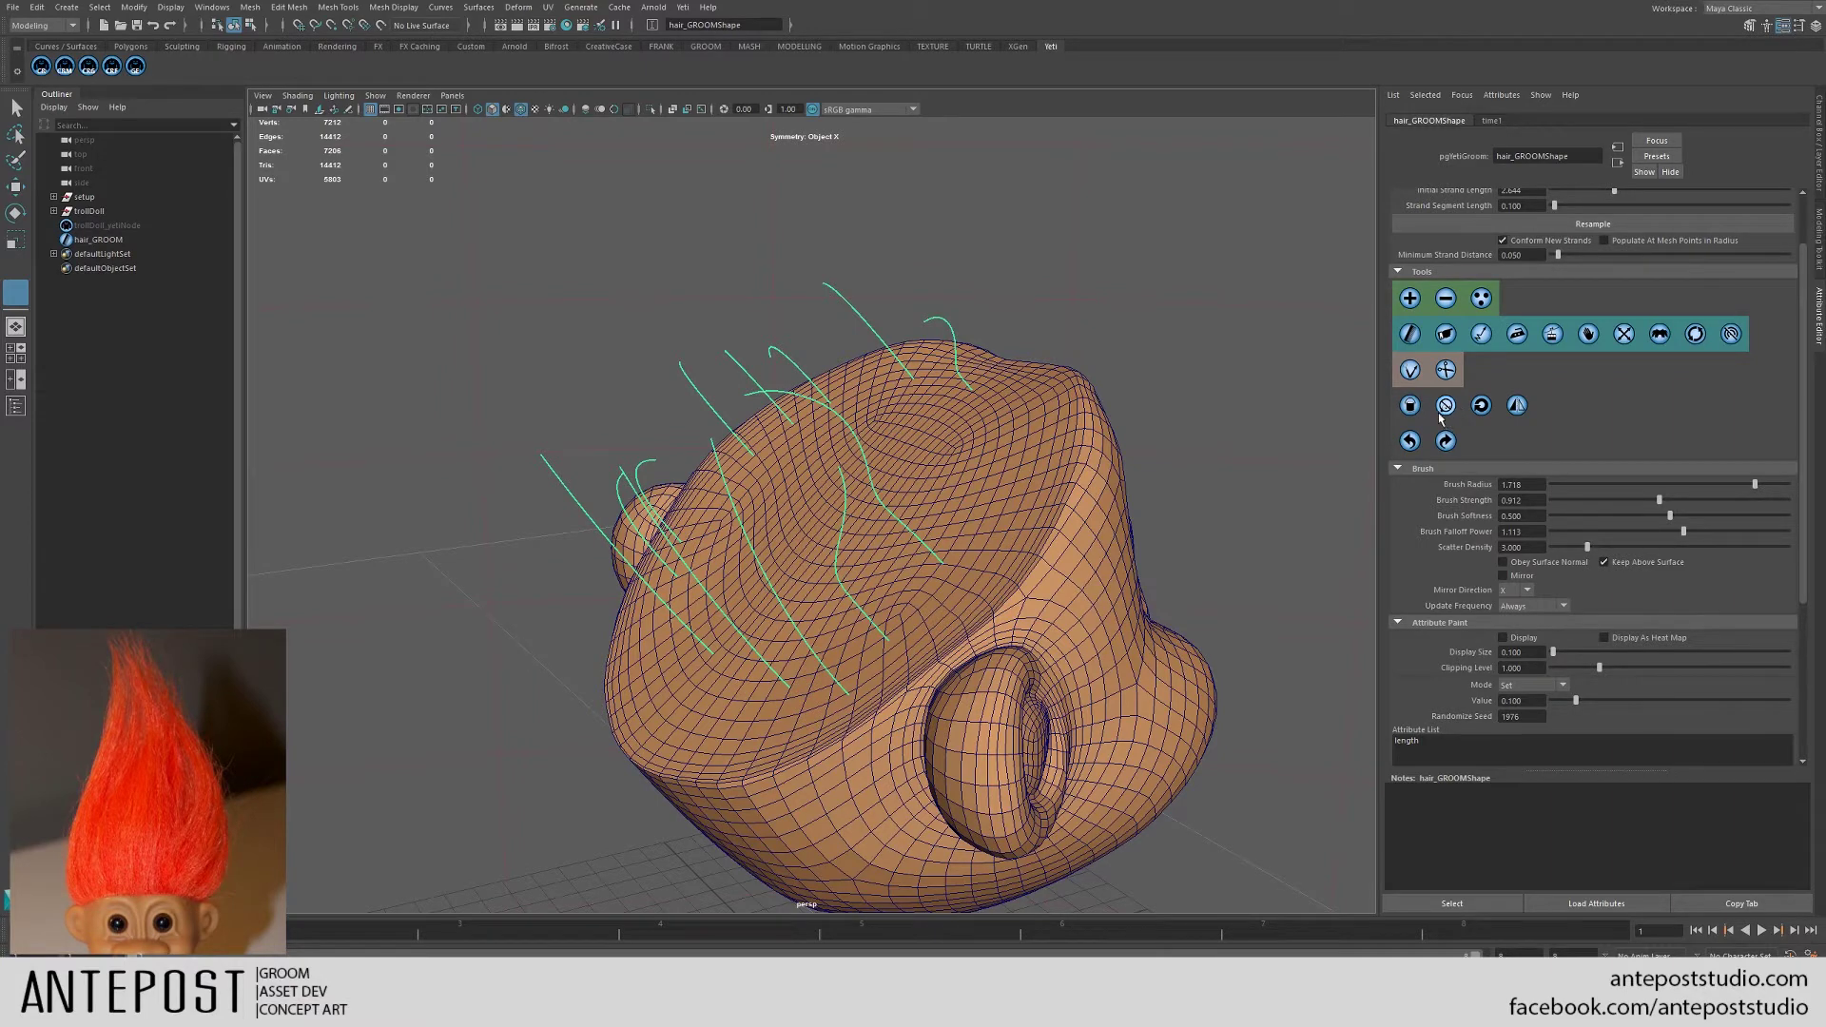
pyautogui.moveTo(857, 591)
pyautogui.mouseDown()
pyautogui.moveTo(836, 640)
pyautogui.moveTo(666, 590)
pyautogui.mouseUp()
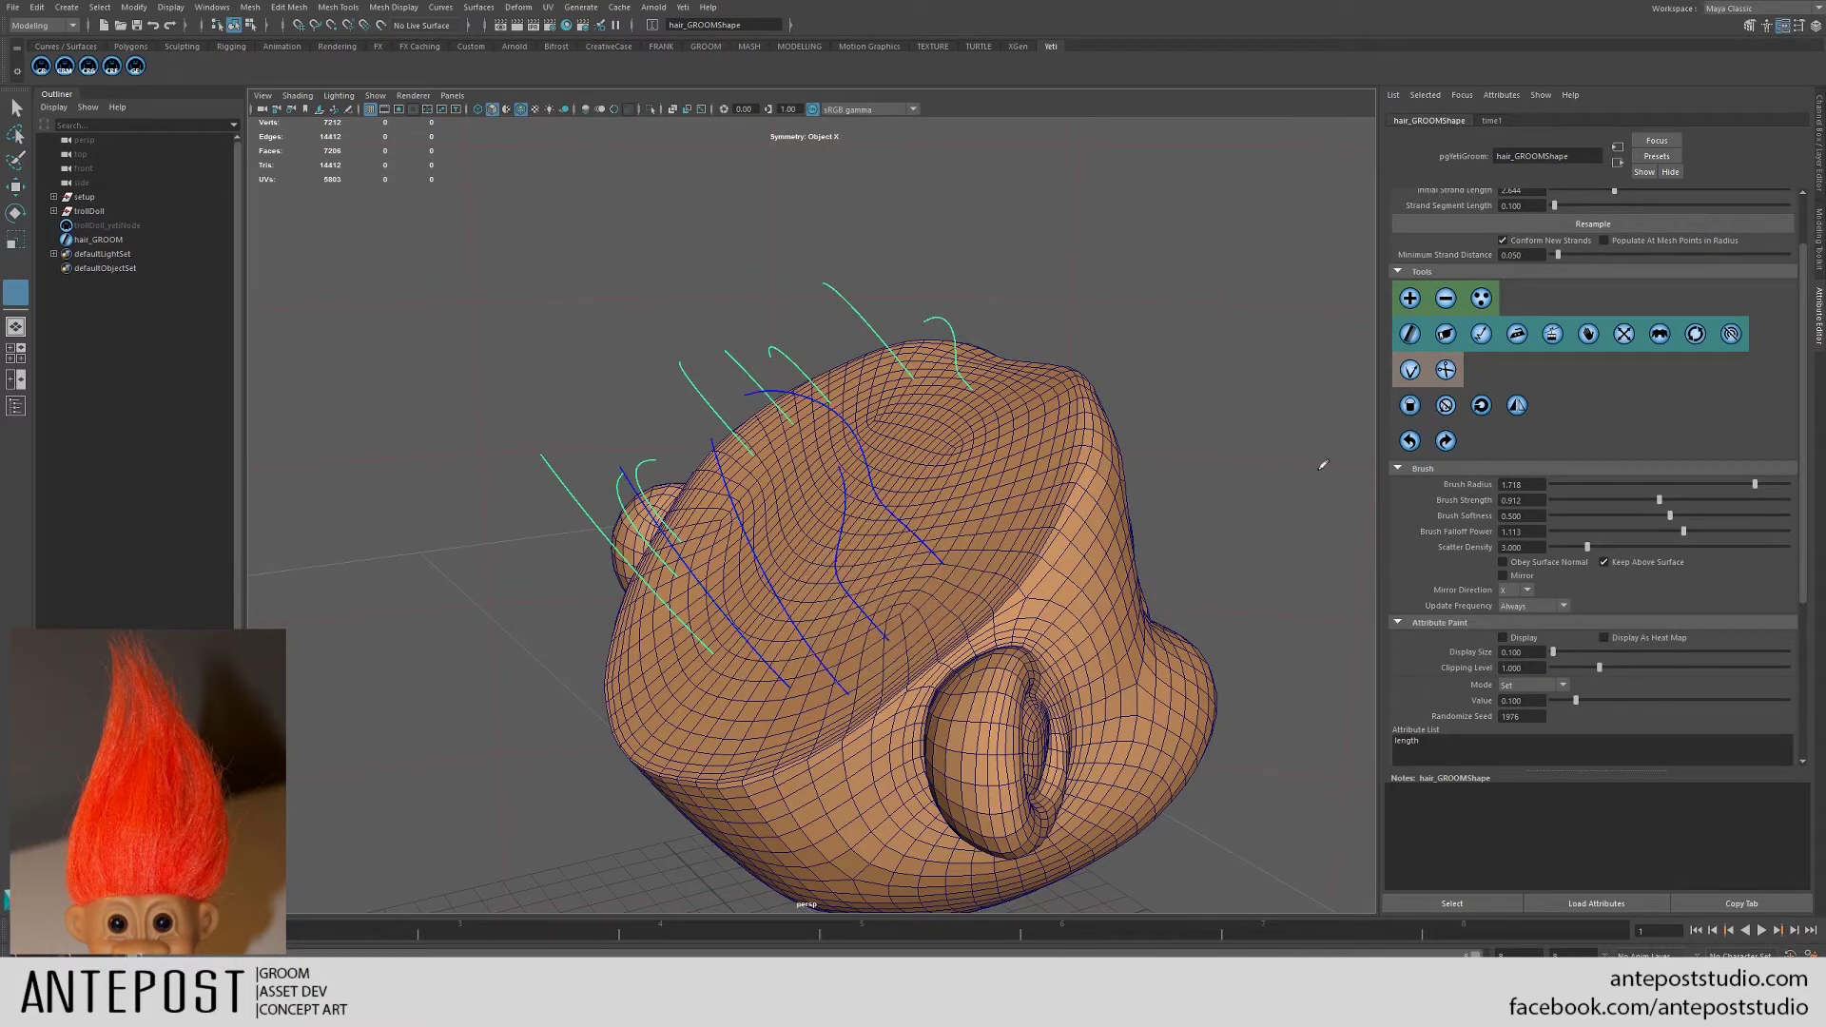
pyautogui.click(1483, 407)
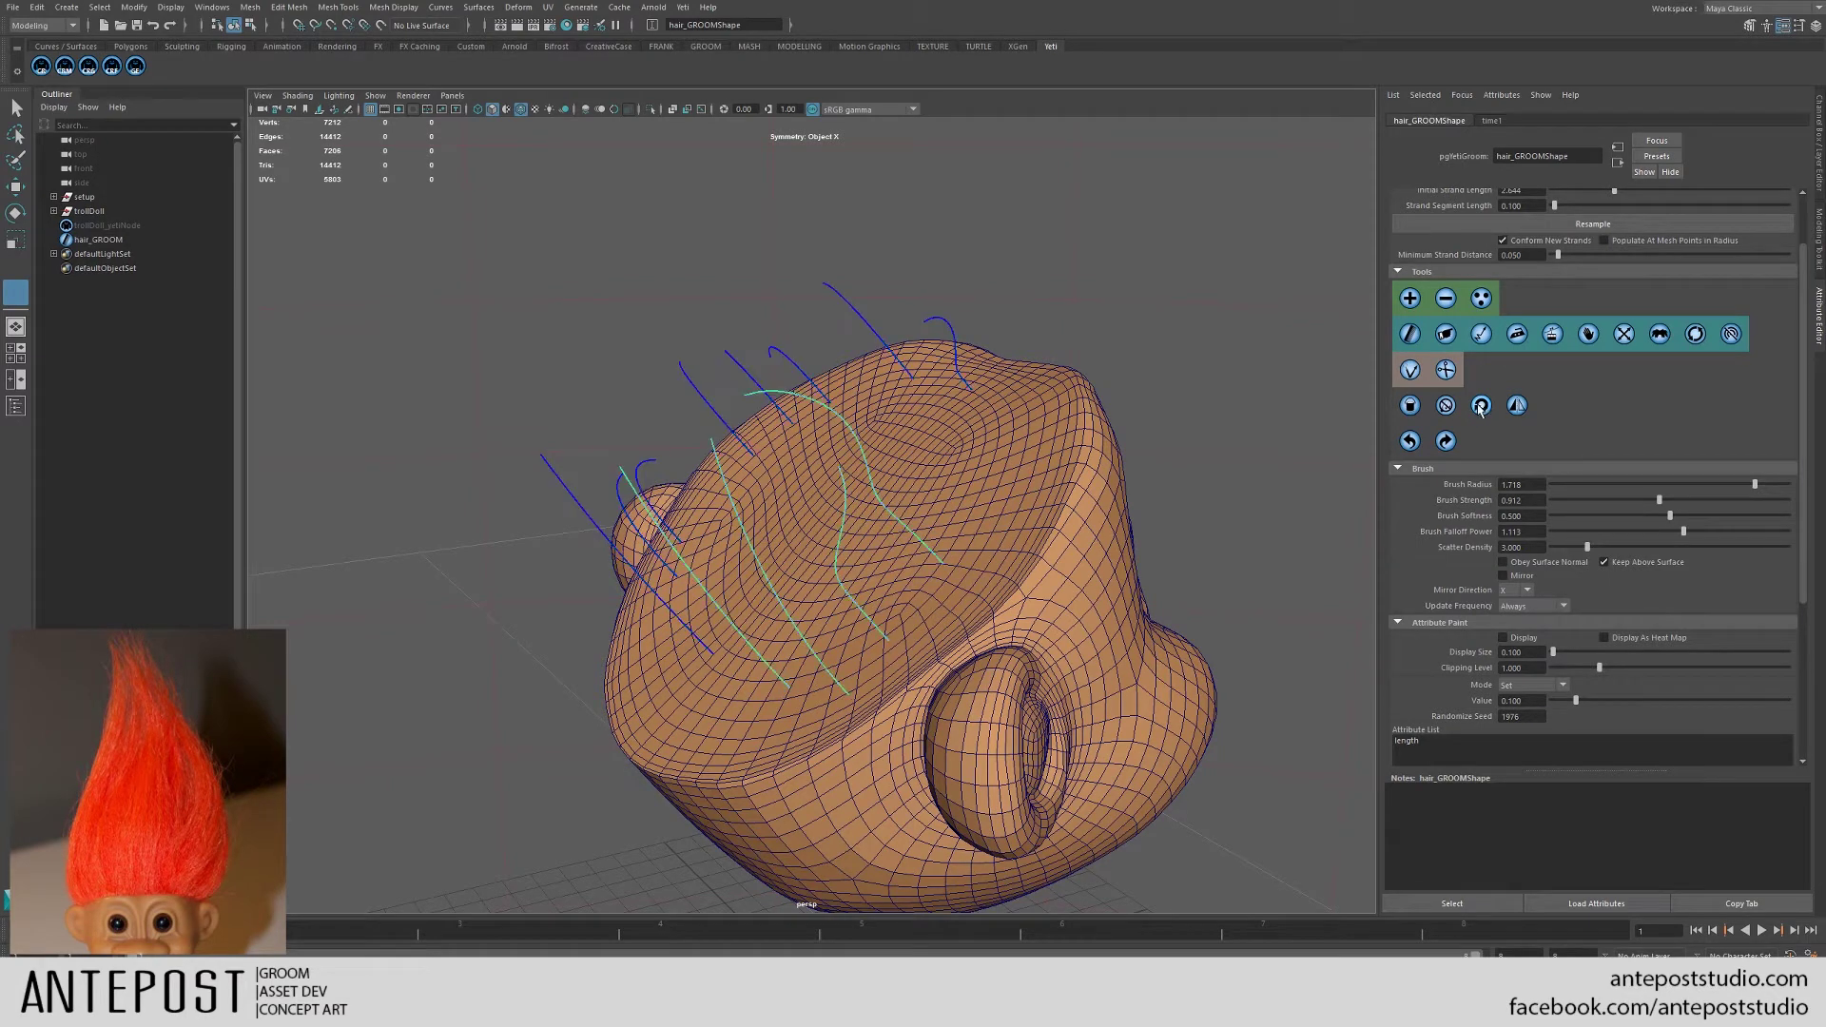
pyautogui.click(1482, 406)
pyautogui.click(1482, 406)
pyautogui.click(1483, 407)
pyautogui.click(1482, 407)
pyautogui.click(1484, 407)
pyautogui.click(1483, 407)
# - Remove the selected strands on the opposite half of the scalp and mirror the remaining four across the head
pyautogui.keyDown('alt'); pyautogui.moveTo(805, 508); pyautogui.dragTo(1129, 477); pyautogui.keyUp('alt')
pyautogui.keyDown('alt'); pyautogui.moveTo(1129, 477); pyautogui.dragTo(1299, 495, button='middle'); pyautogui.keyUp('alt')
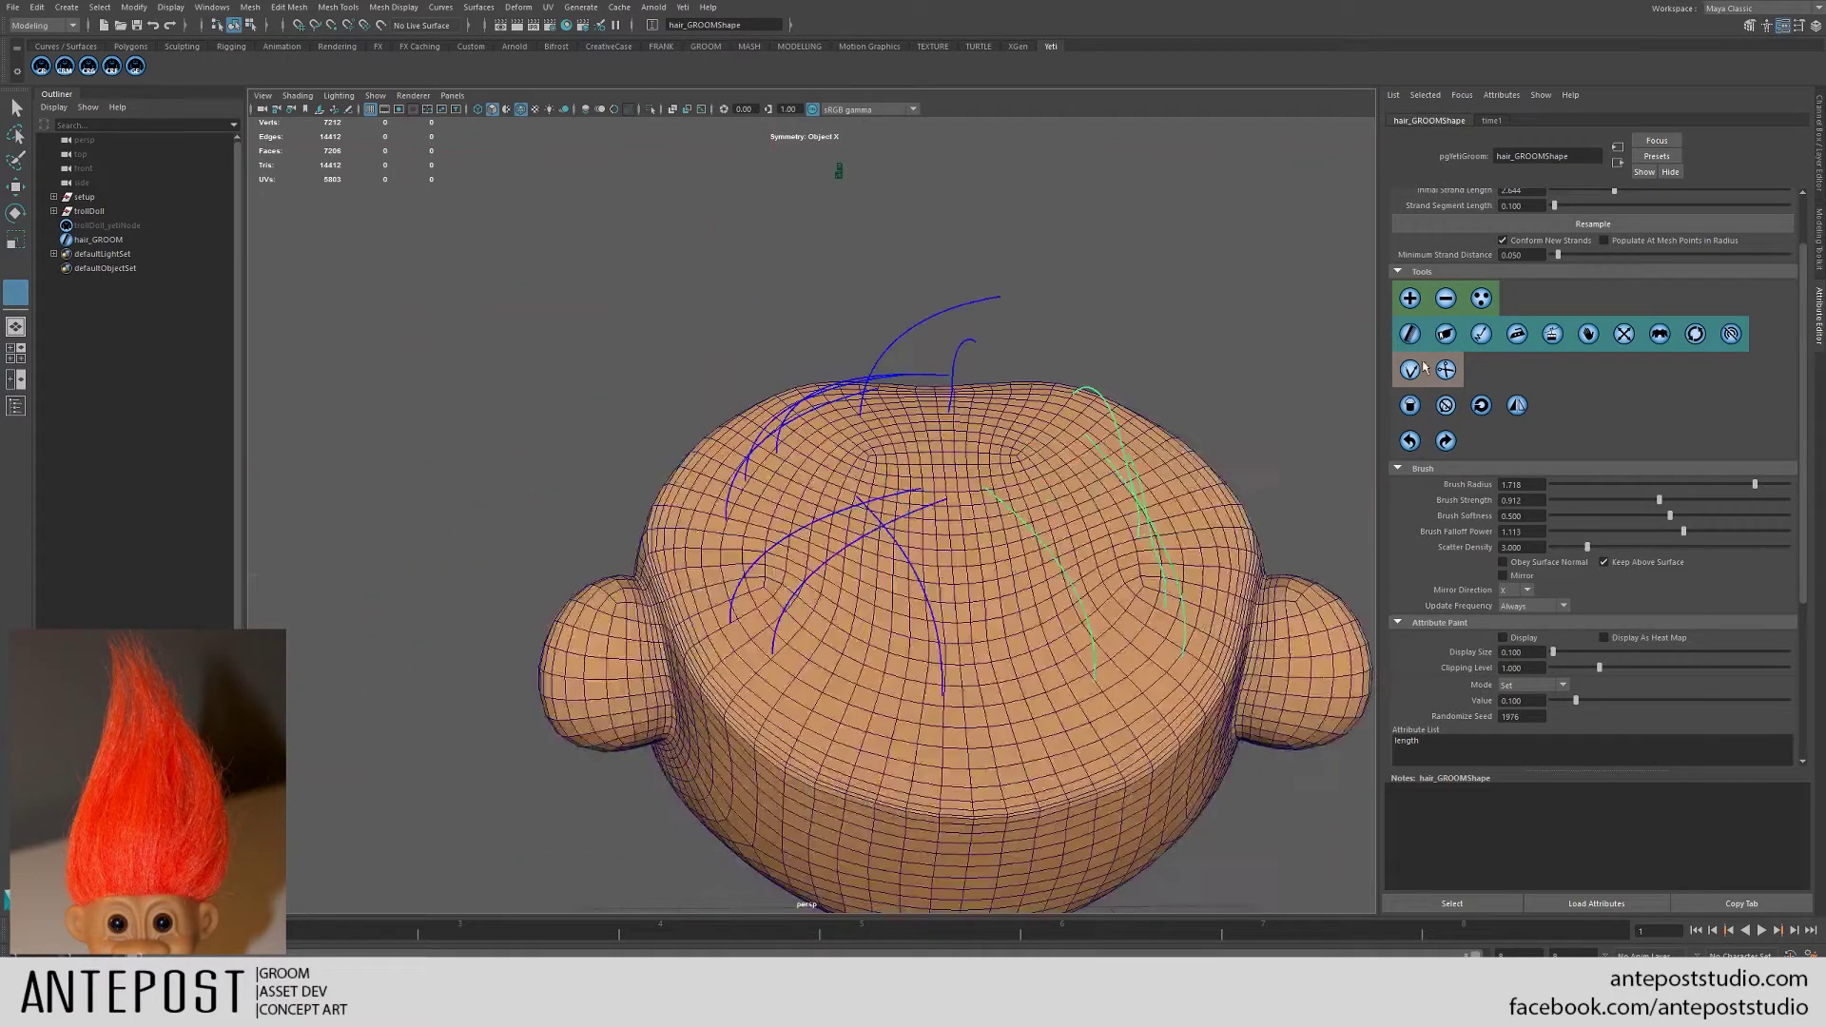
pyautogui.click(1446, 300)
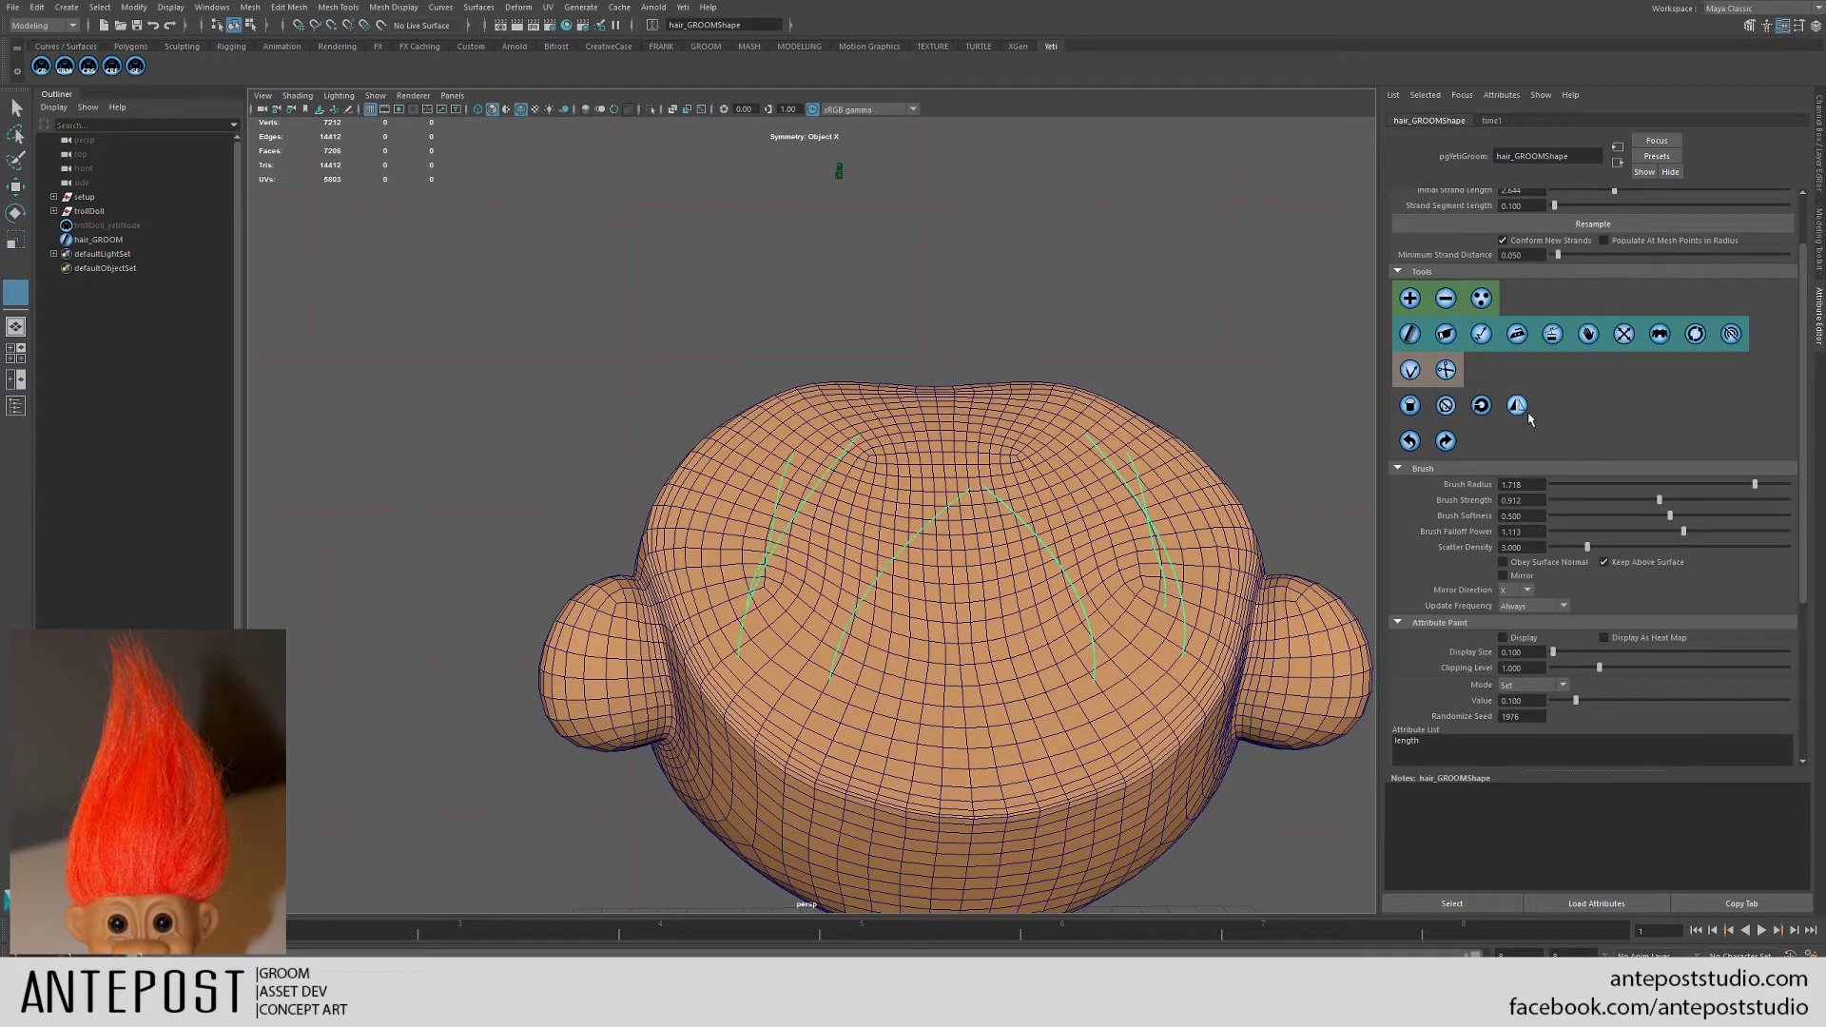
pyautogui.keyDown('alt'); pyautogui.moveTo(1042, 561); pyautogui.dragTo(1132, 532); pyautogui.keyUp('alt')
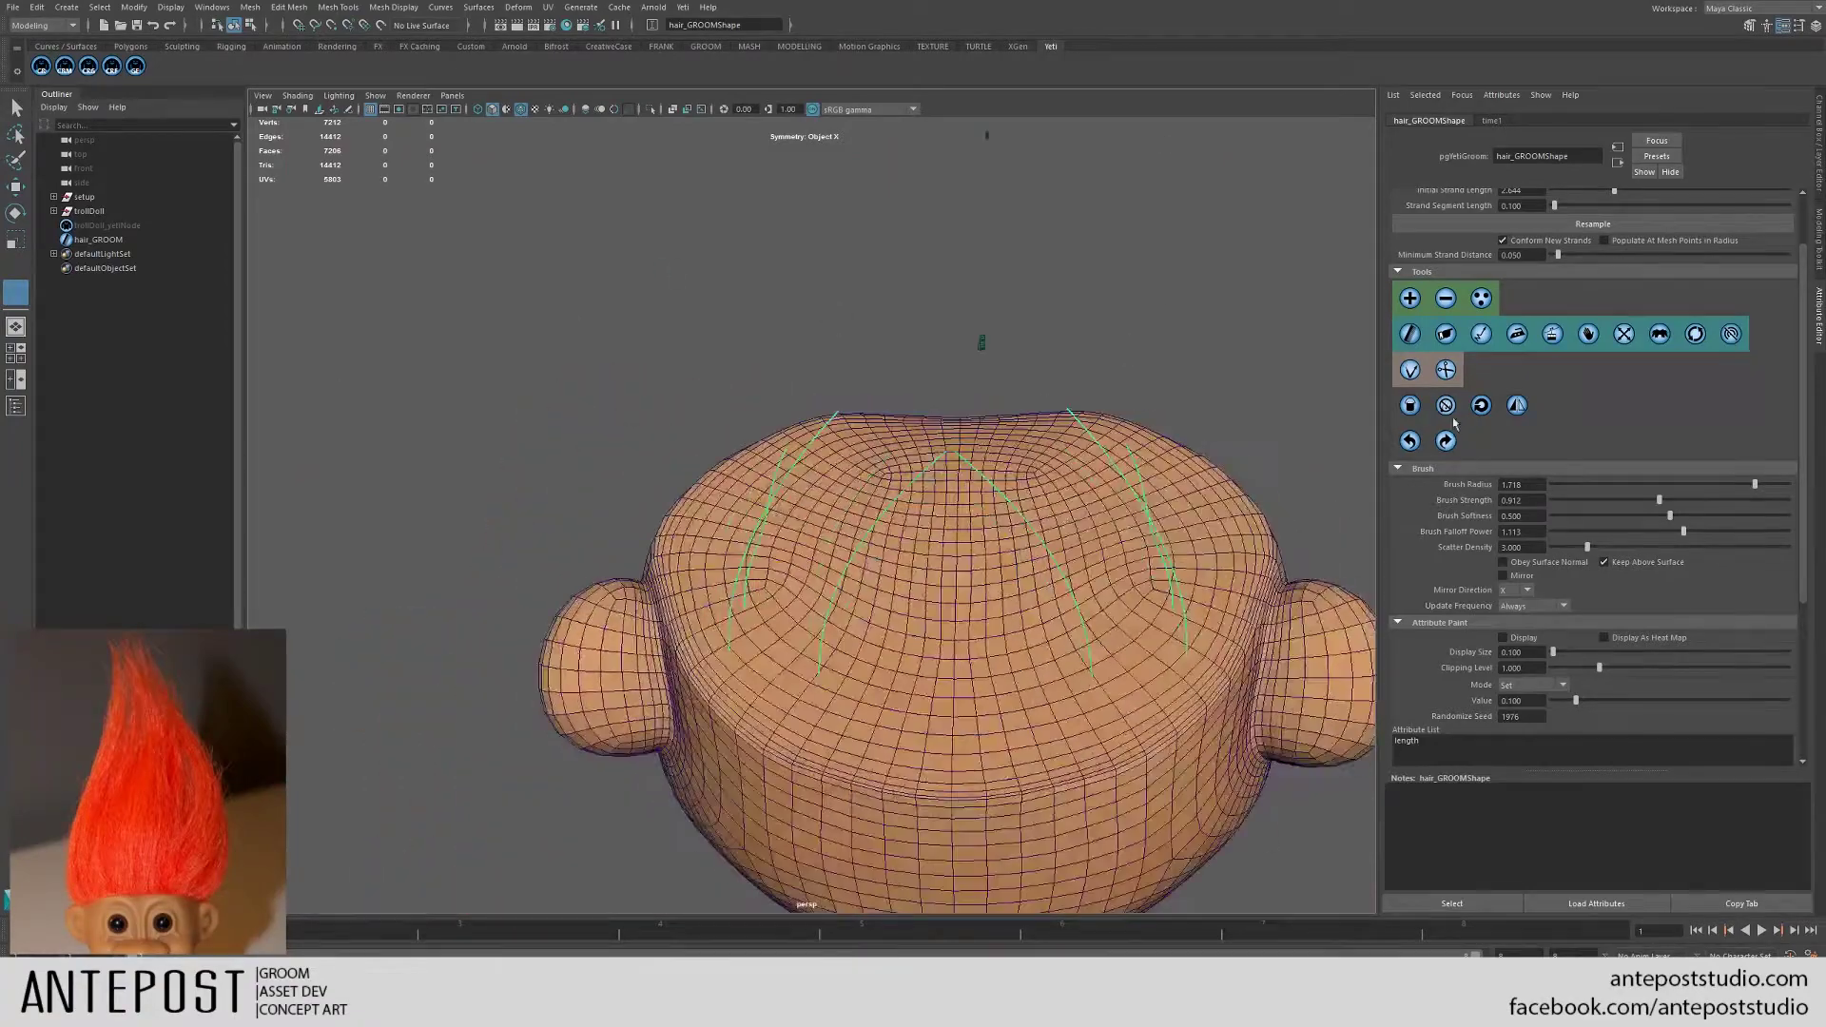
# - Select one inner rear strand with Brush Radius 0.862 and comb only that strand into an S-shaped curve
pyautogui.click(1411, 371)
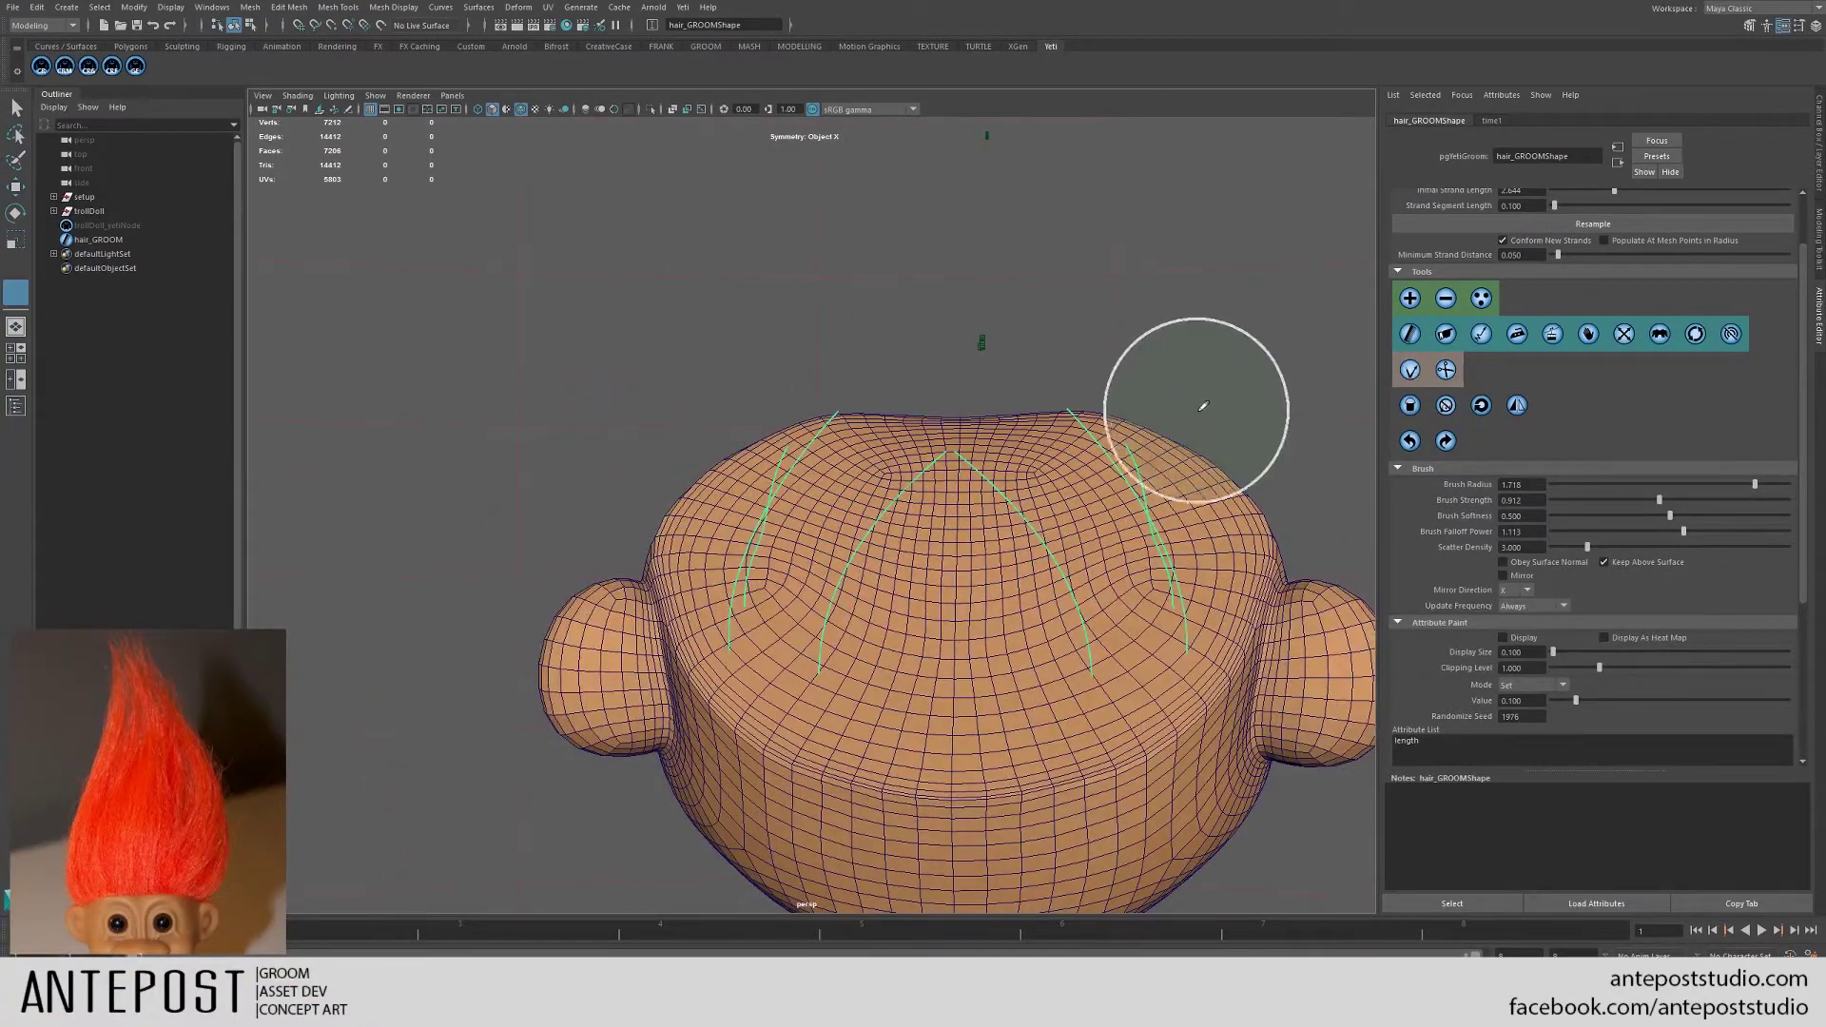
pyautogui.keyDown('alt'); pyautogui.moveTo(1196, 400); pyautogui.dragTo(1208, 388); pyautogui.keyUp('alt')
pyautogui.keyDown('alt'); pyautogui.moveTo(1037, 485); pyautogui.dragTo(1035, 476); pyautogui.keyUp('alt')
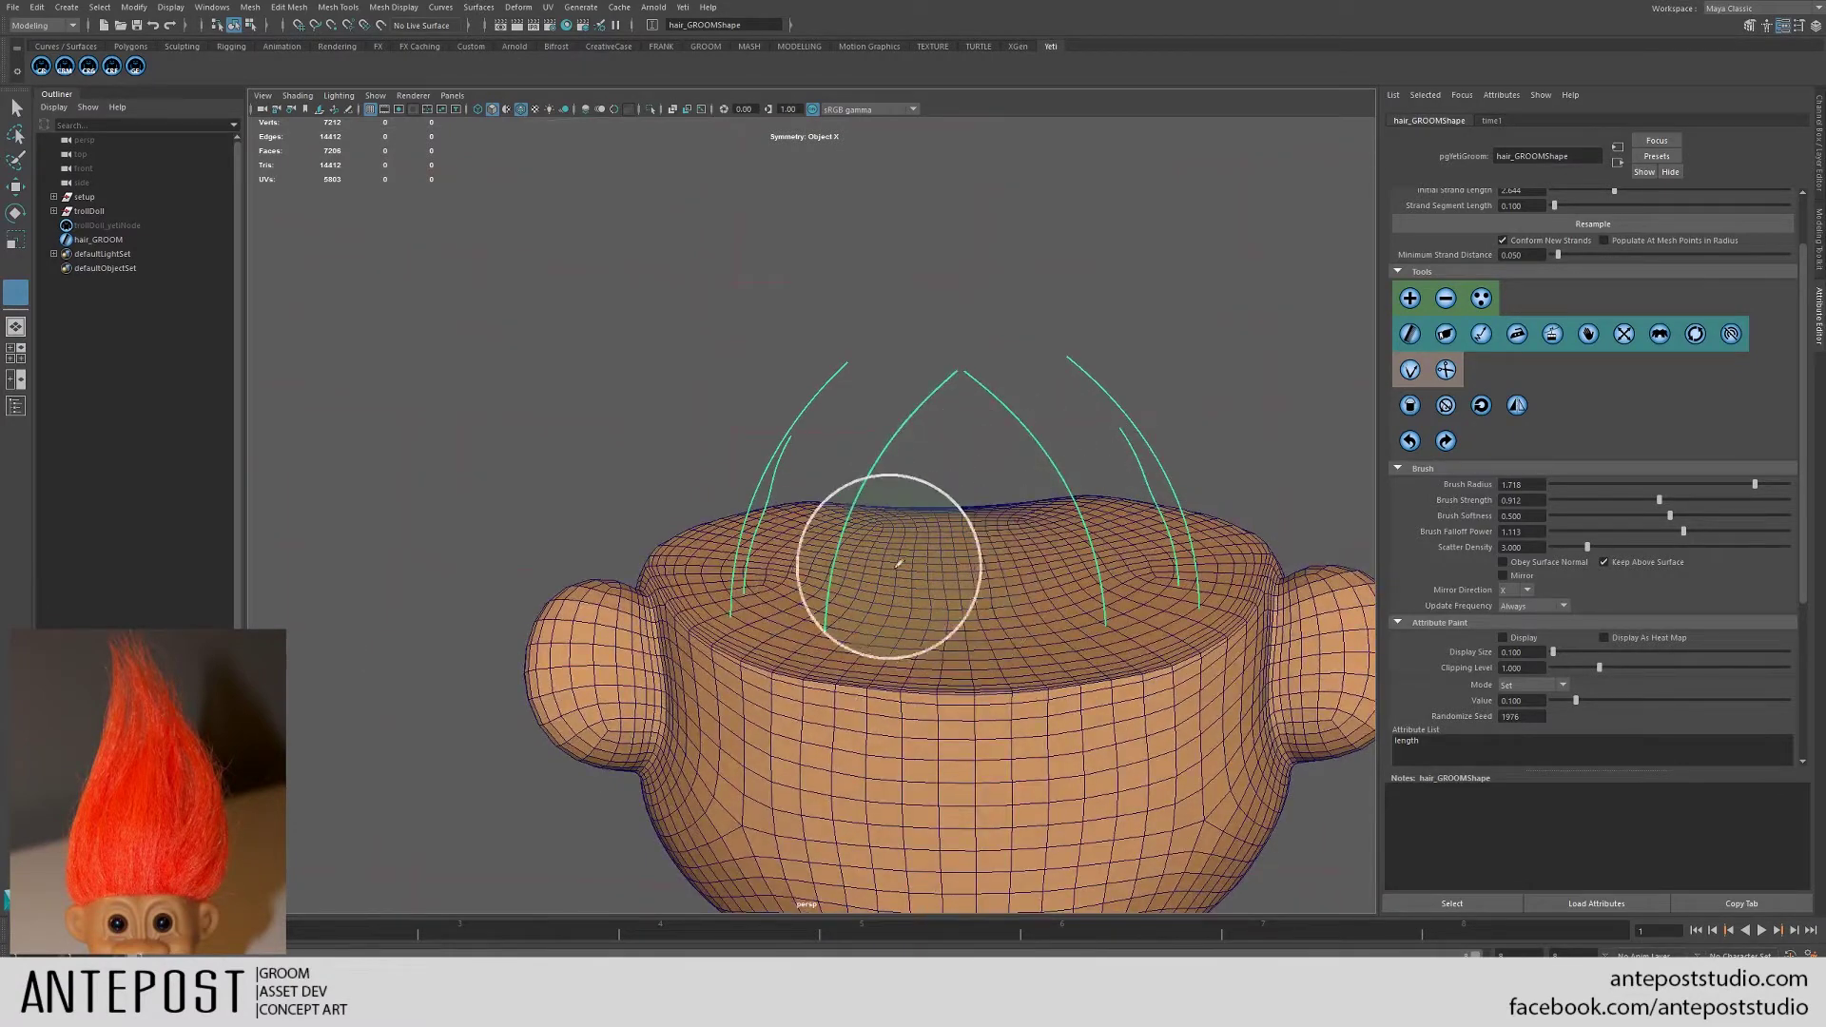
pyautogui.moveTo(864, 539)
pyautogui.mouseDown()
pyautogui.moveTo(986, 542)
pyautogui.moveTo(966, 550)
pyautogui.mouseUp()
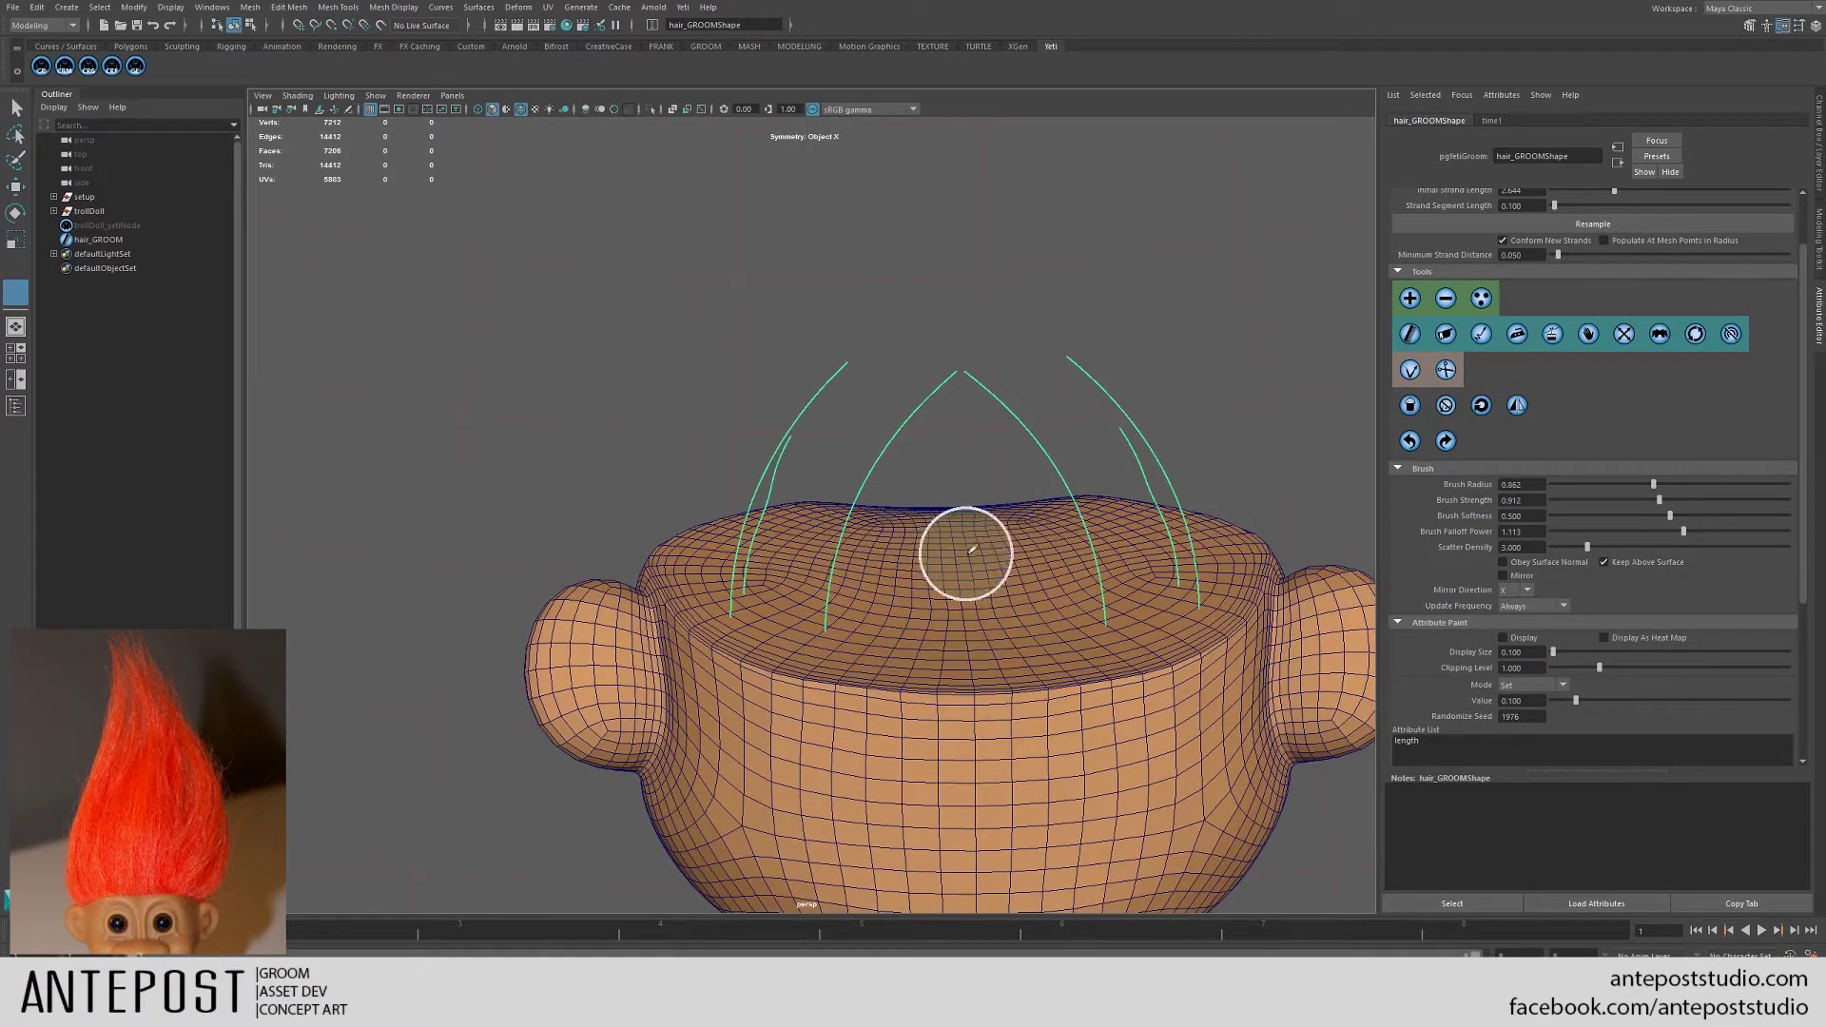
pyautogui.click(1042, 458)
pyautogui.moveTo(1042, 466)
pyautogui.keyDown('alt'); pyautogui.mouseDown()
pyautogui.moveTo(998, 510)
pyautogui.moveTo(1030, 379)
pyautogui.moveTo(1132, 319)
pyautogui.moveTo(1085, 385)
pyautogui.moveTo(1153, 350)
pyautogui.mouseUp(); pyautogui.keyUp('alt')
pyautogui.moveTo(1048, 284)
pyautogui.keyDown('alt'); pyautogui.mouseDown()
pyautogui.moveTo(966, 335)
pyautogui.moveTo(885, 466)
pyautogui.mouseUp(); pyautogui.keyUp('alt')
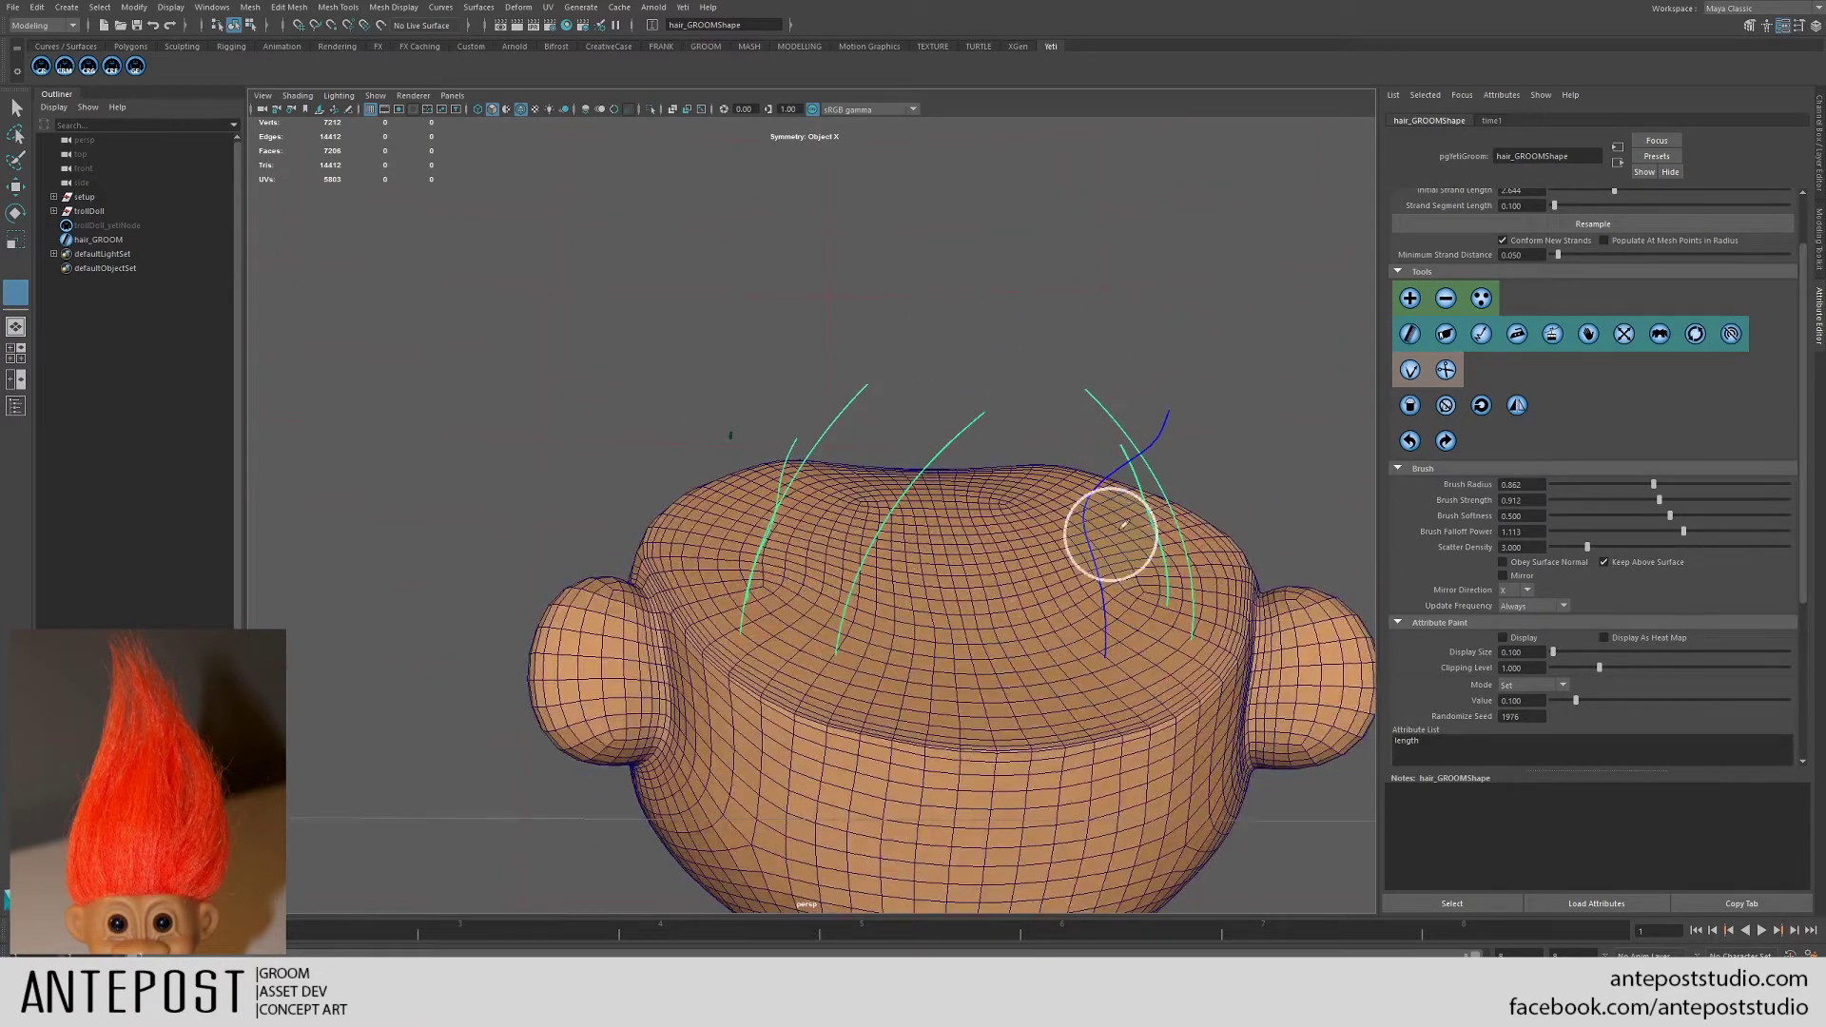
# - Remove the matching strand on the opposite side, mirror only the S-shaped strand across the head, and clear the selection
pyautogui.moveTo(1151, 498)
pyautogui.keyDown('alt'); pyautogui.mouseDown()
pyautogui.moveTo(951, 481)
pyautogui.moveTo(1134, 531)
pyautogui.moveTo(897, 632)
pyautogui.mouseUp(); pyautogui.keyUp('alt')
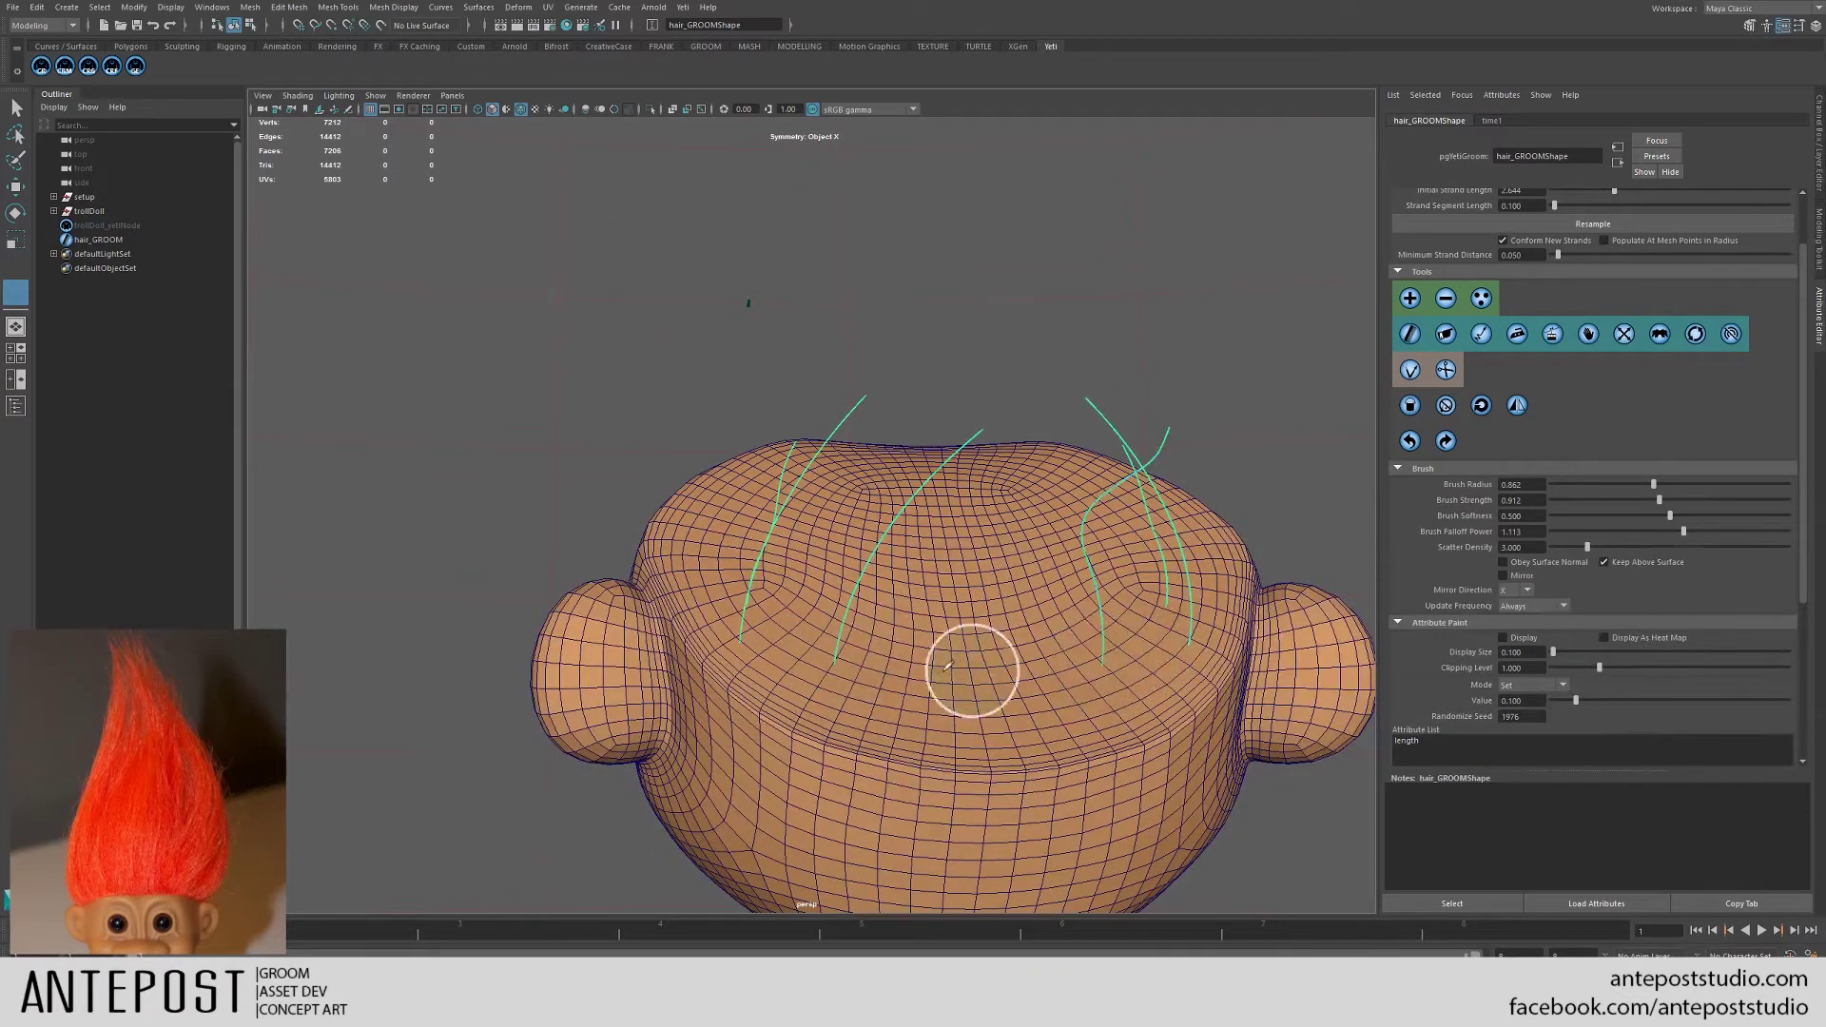
pyautogui.click(844, 682)
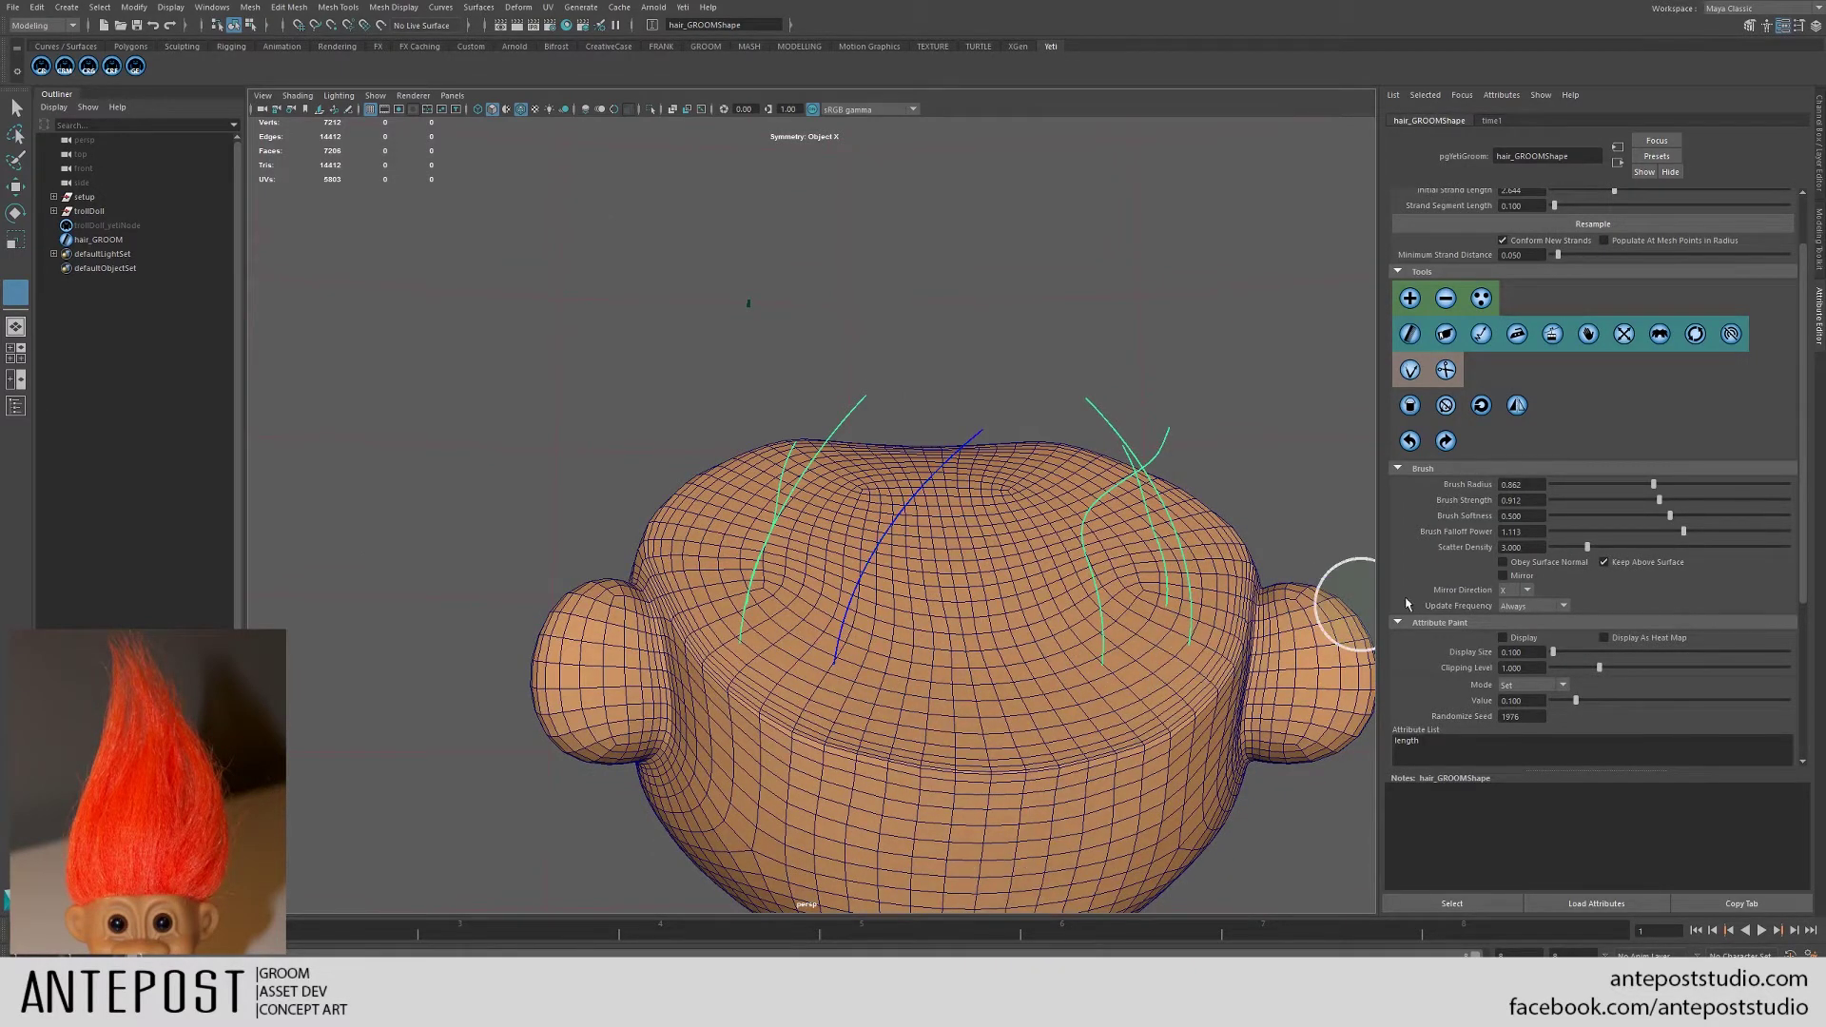
pyautogui.click(1446, 298)
pyautogui.click(1094, 664)
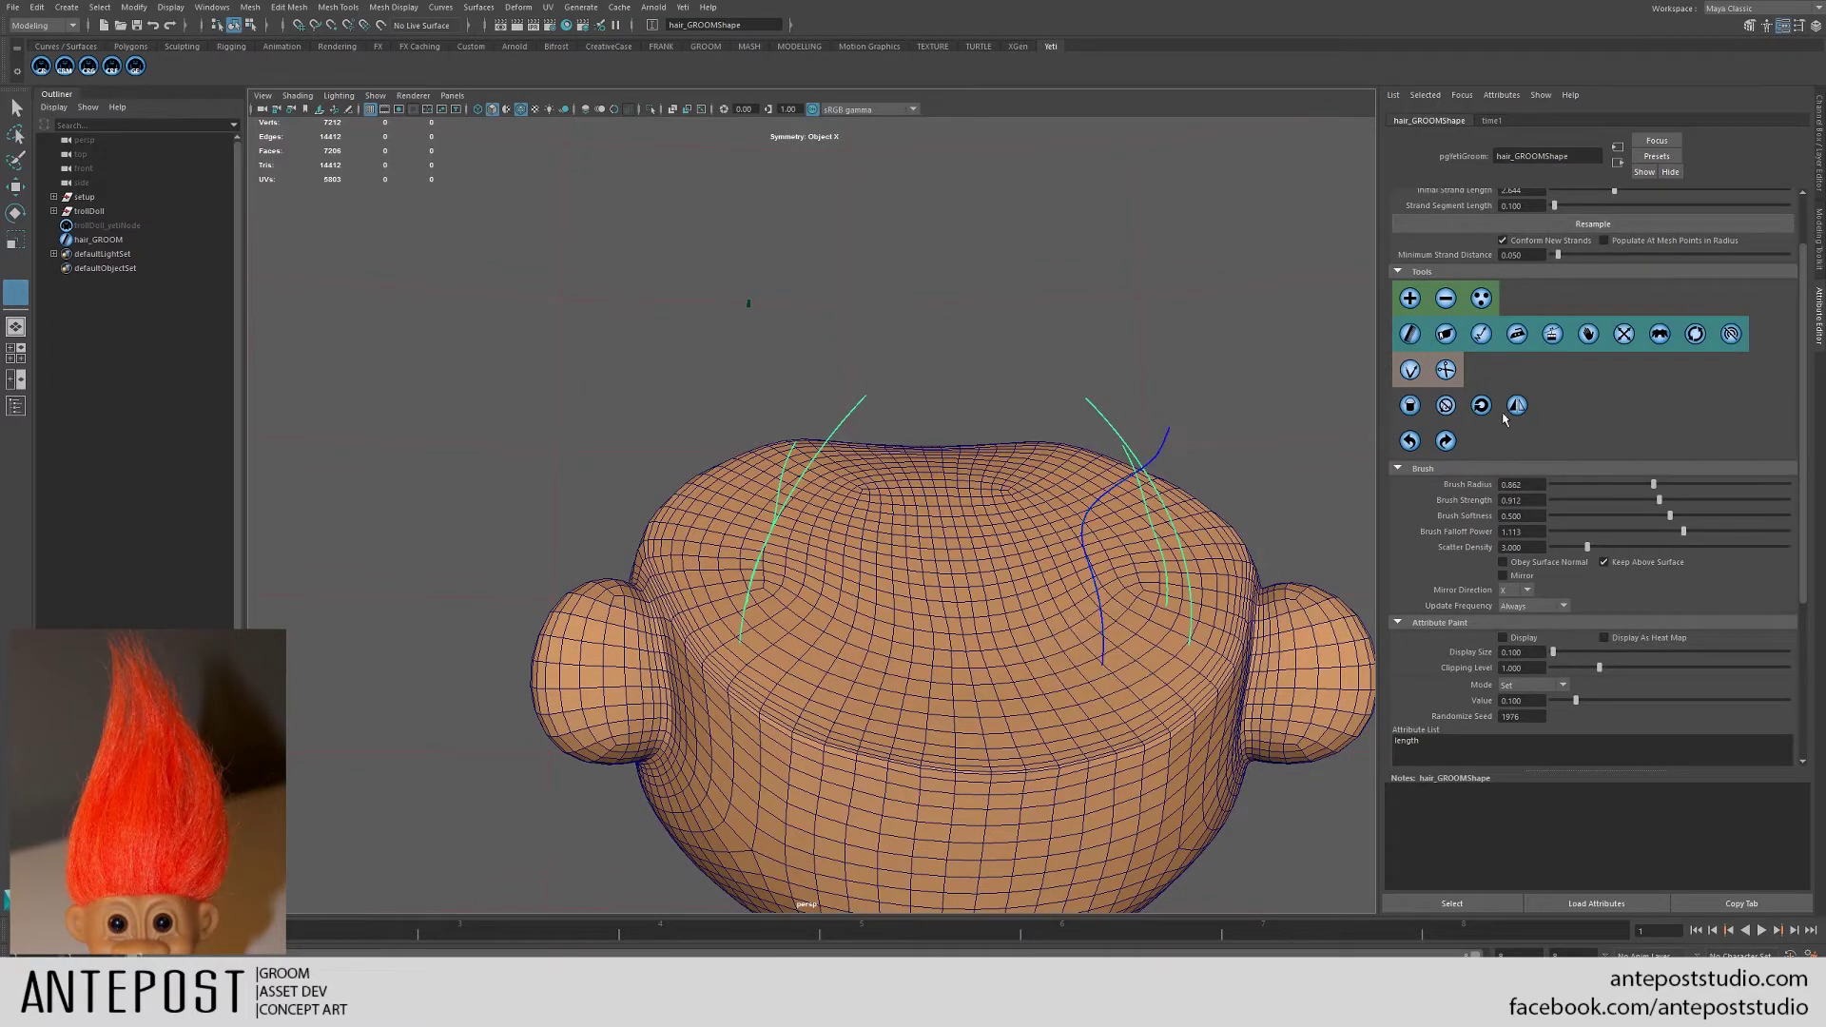
pyautogui.moveTo(1113, 563)
pyautogui.keyDown('alt'); pyautogui.mouseDown()
pyautogui.moveTo(1093, 599)
pyautogui.moveTo(1142, 612)
pyautogui.moveTo(928, 595)
pyautogui.moveTo(1093, 603)
pyautogui.moveTo(1047, 615)
pyautogui.moveTo(956, 619)
pyautogui.moveTo(938, 591)
pyautogui.moveTo(1052, 612)
pyautogui.moveTo(1189, 581)
pyautogui.mouseUp(); pyautogui.keyUp('alt')
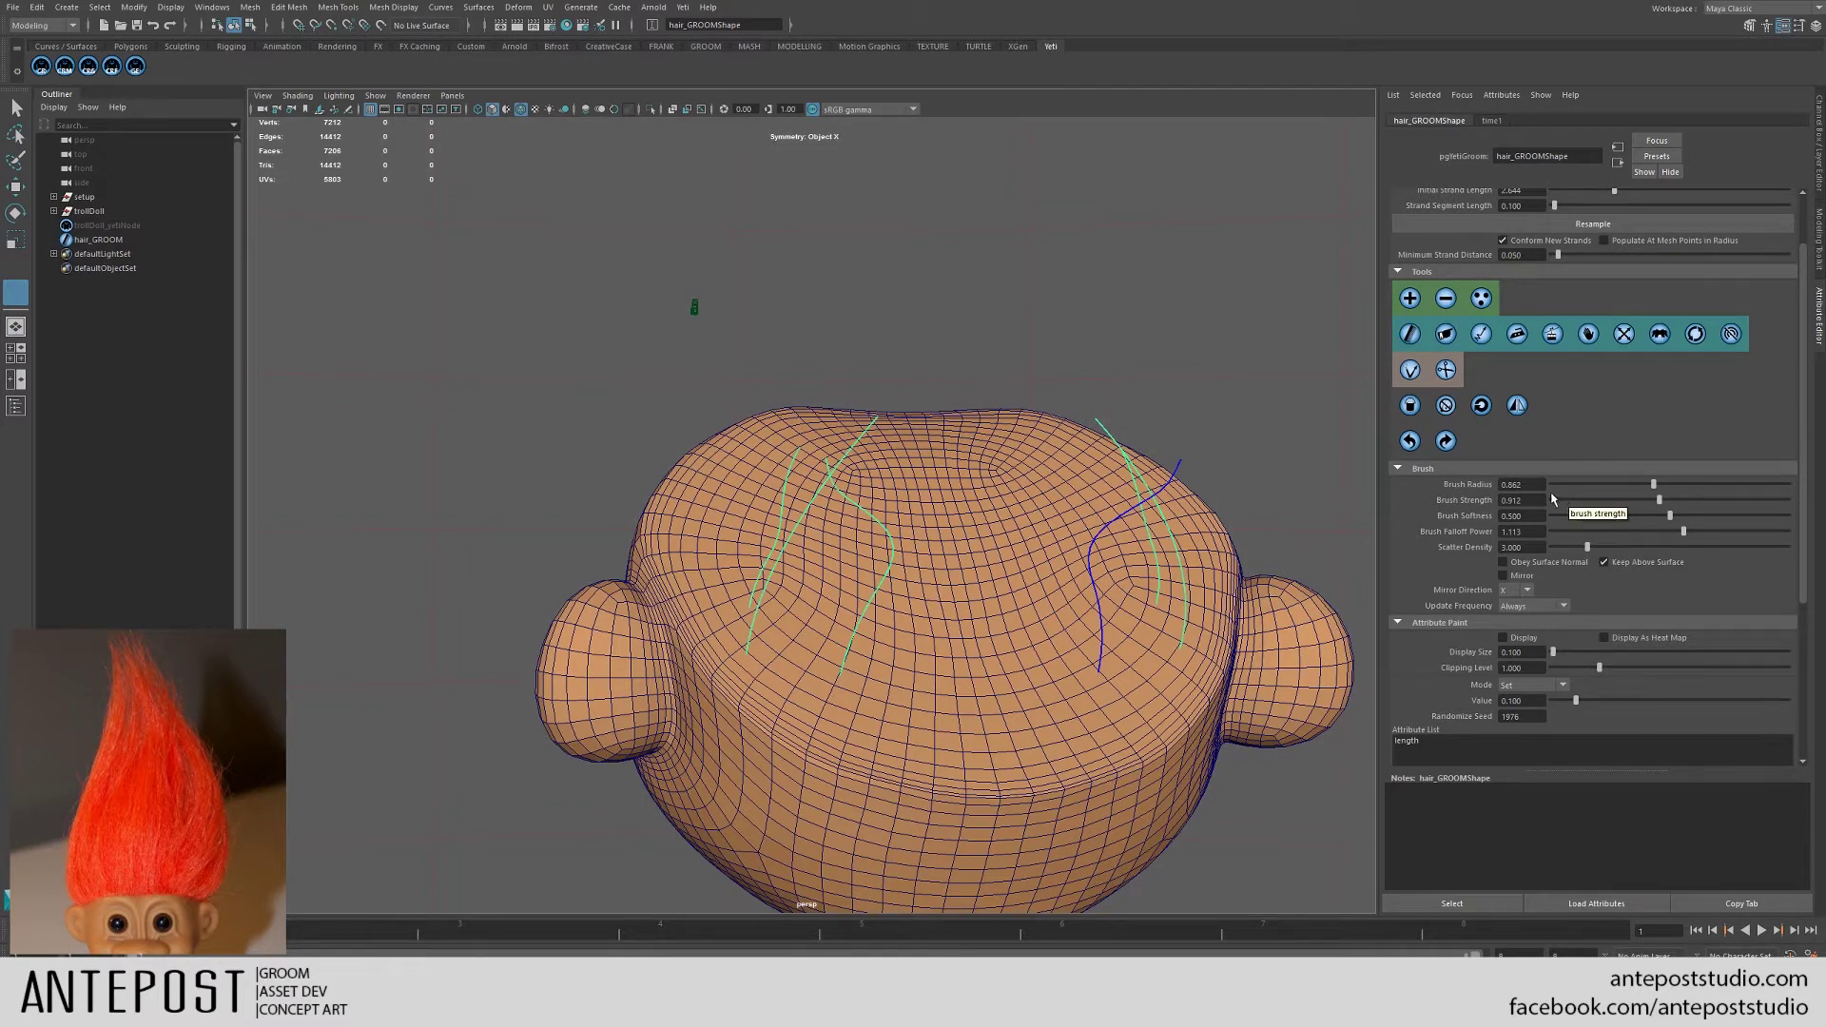
pyautogui.click(1446, 406)
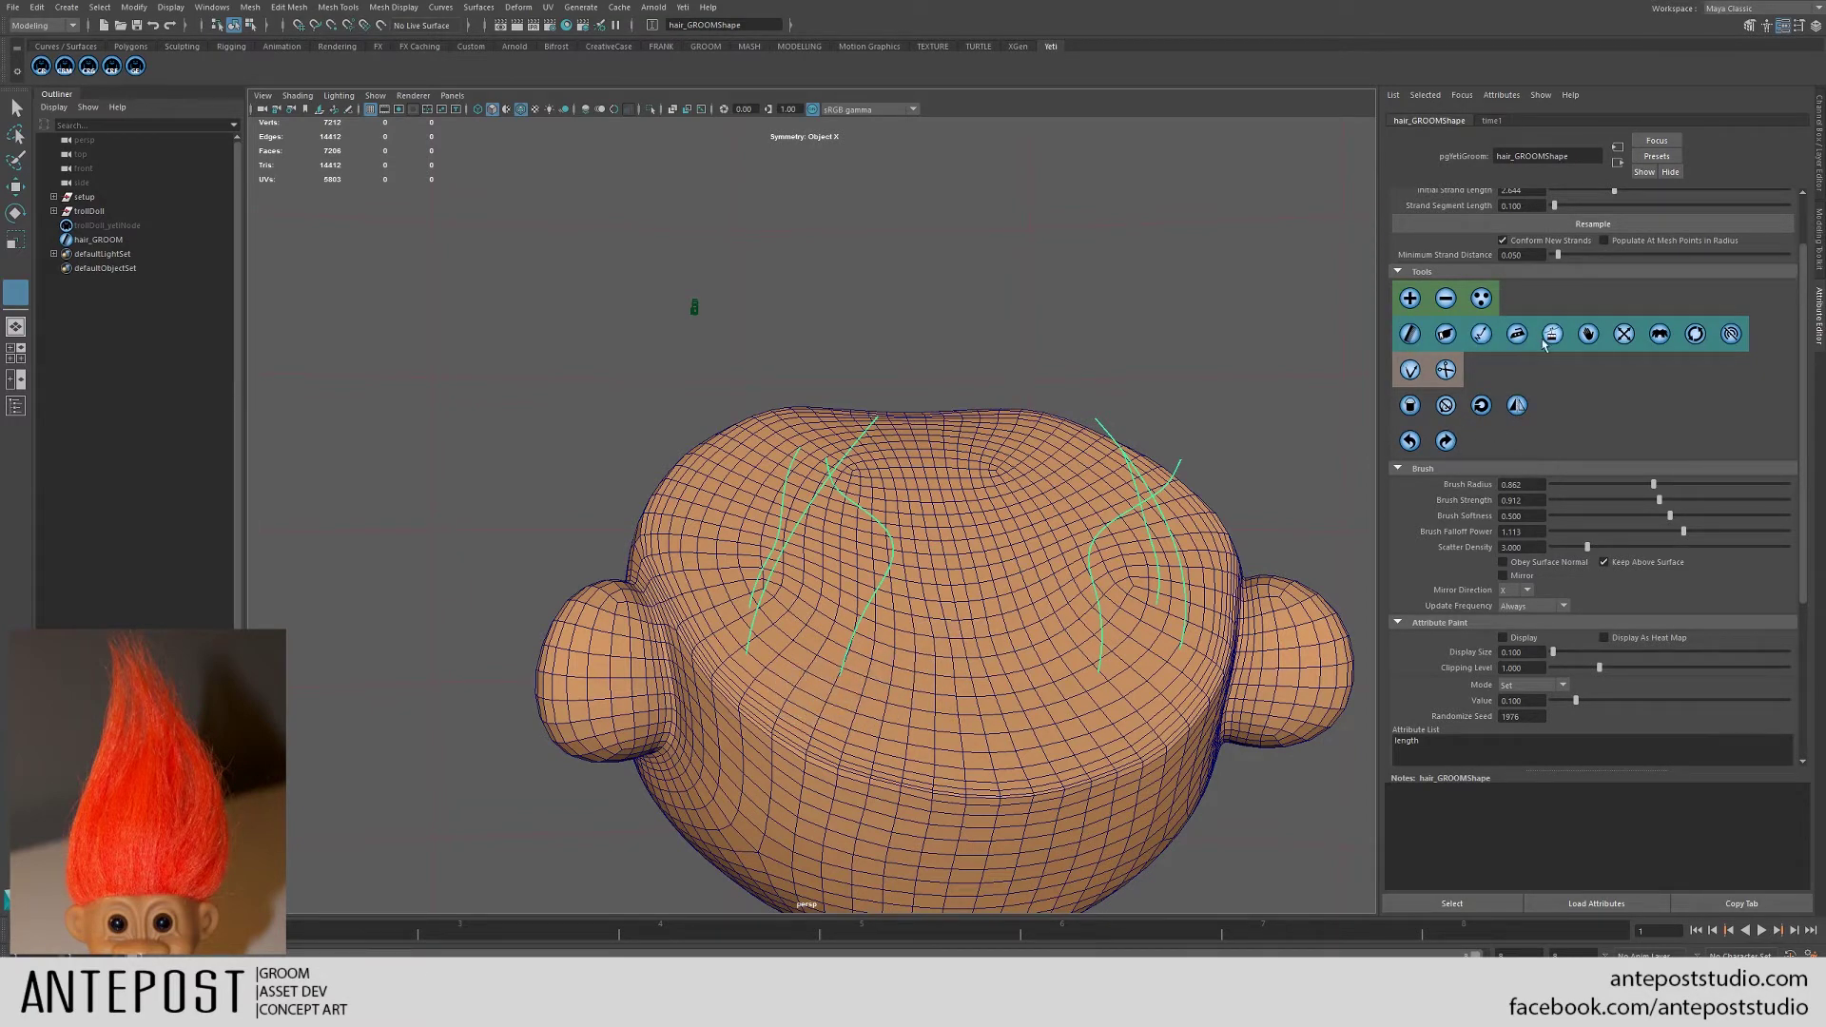
# - Shift the roots of the rear strands to new positions on both halves of the scalp
pyautogui.moveTo(844, 671); pyautogui.dragTo(890, 700)
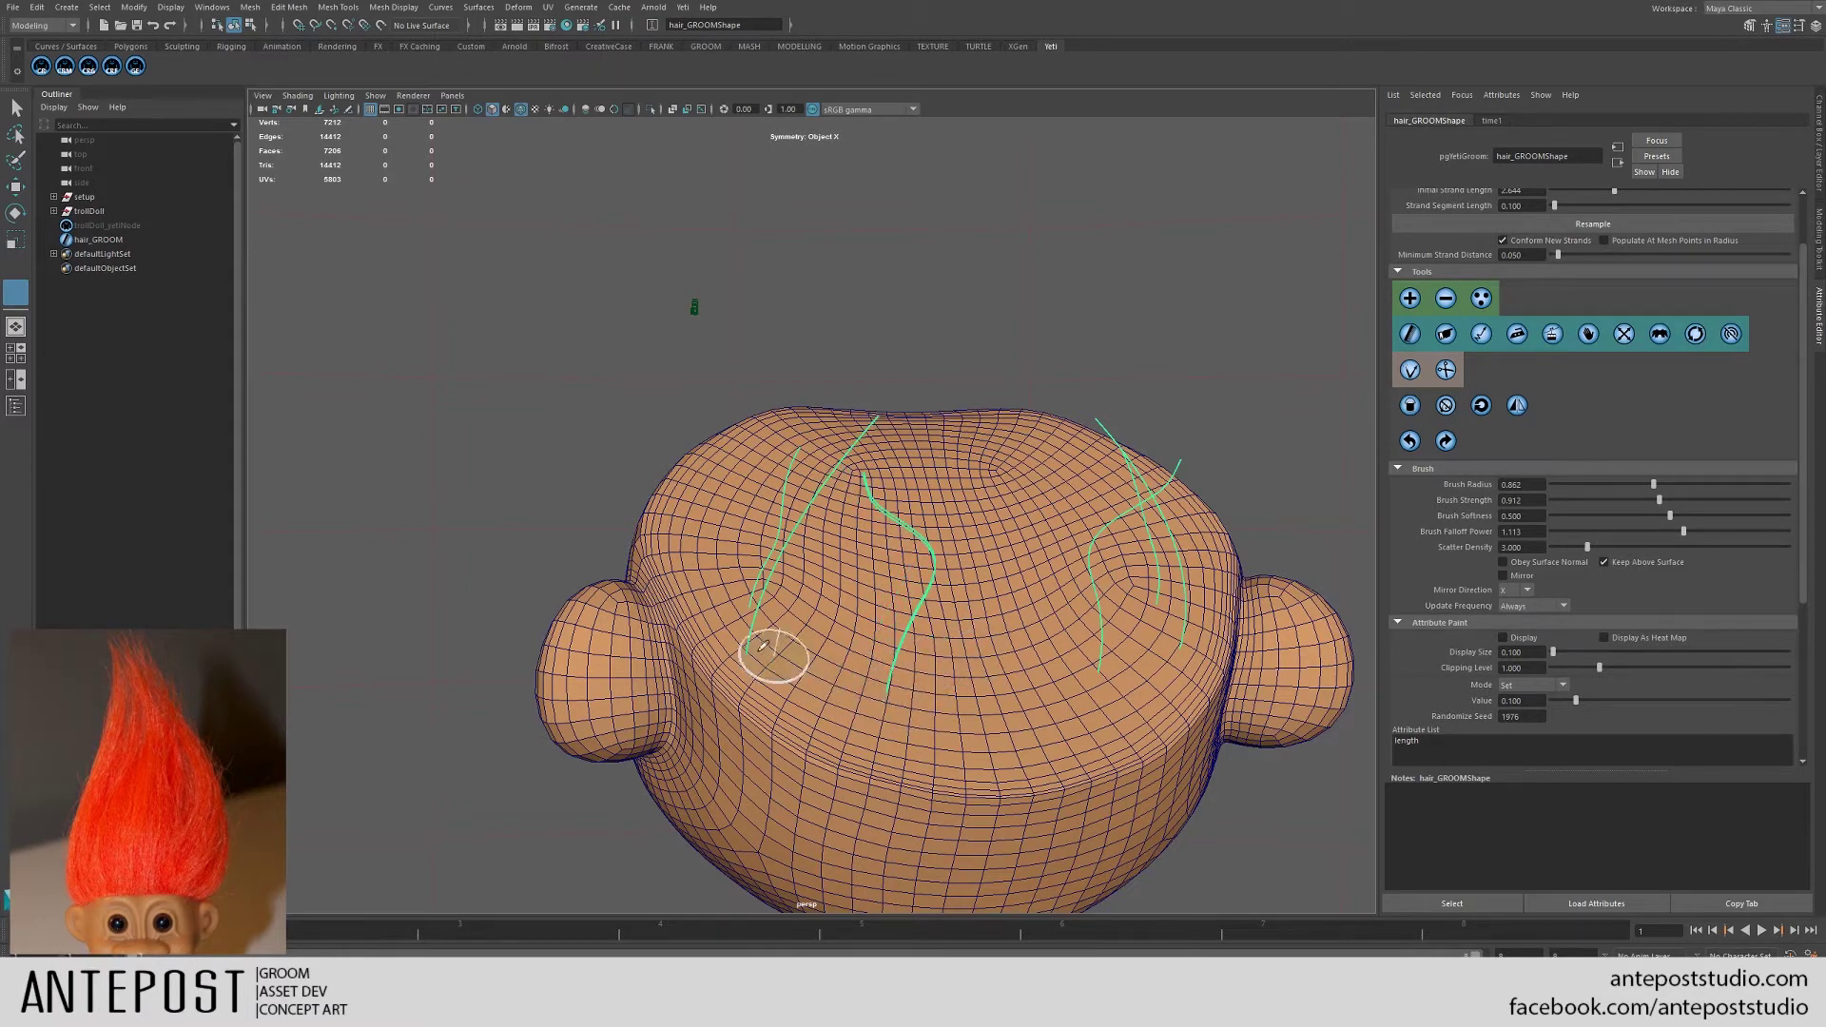
pyautogui.moveTo(767, 644)
pyautogui.mouseDown()
pyautogui.moveTo(738, 644)
pyautogui.moveTo(726, 625)
pyautogui.moveTo(766, 619)
pyautogui.moveTo(745, 622)
pyautogui.mouseUp()
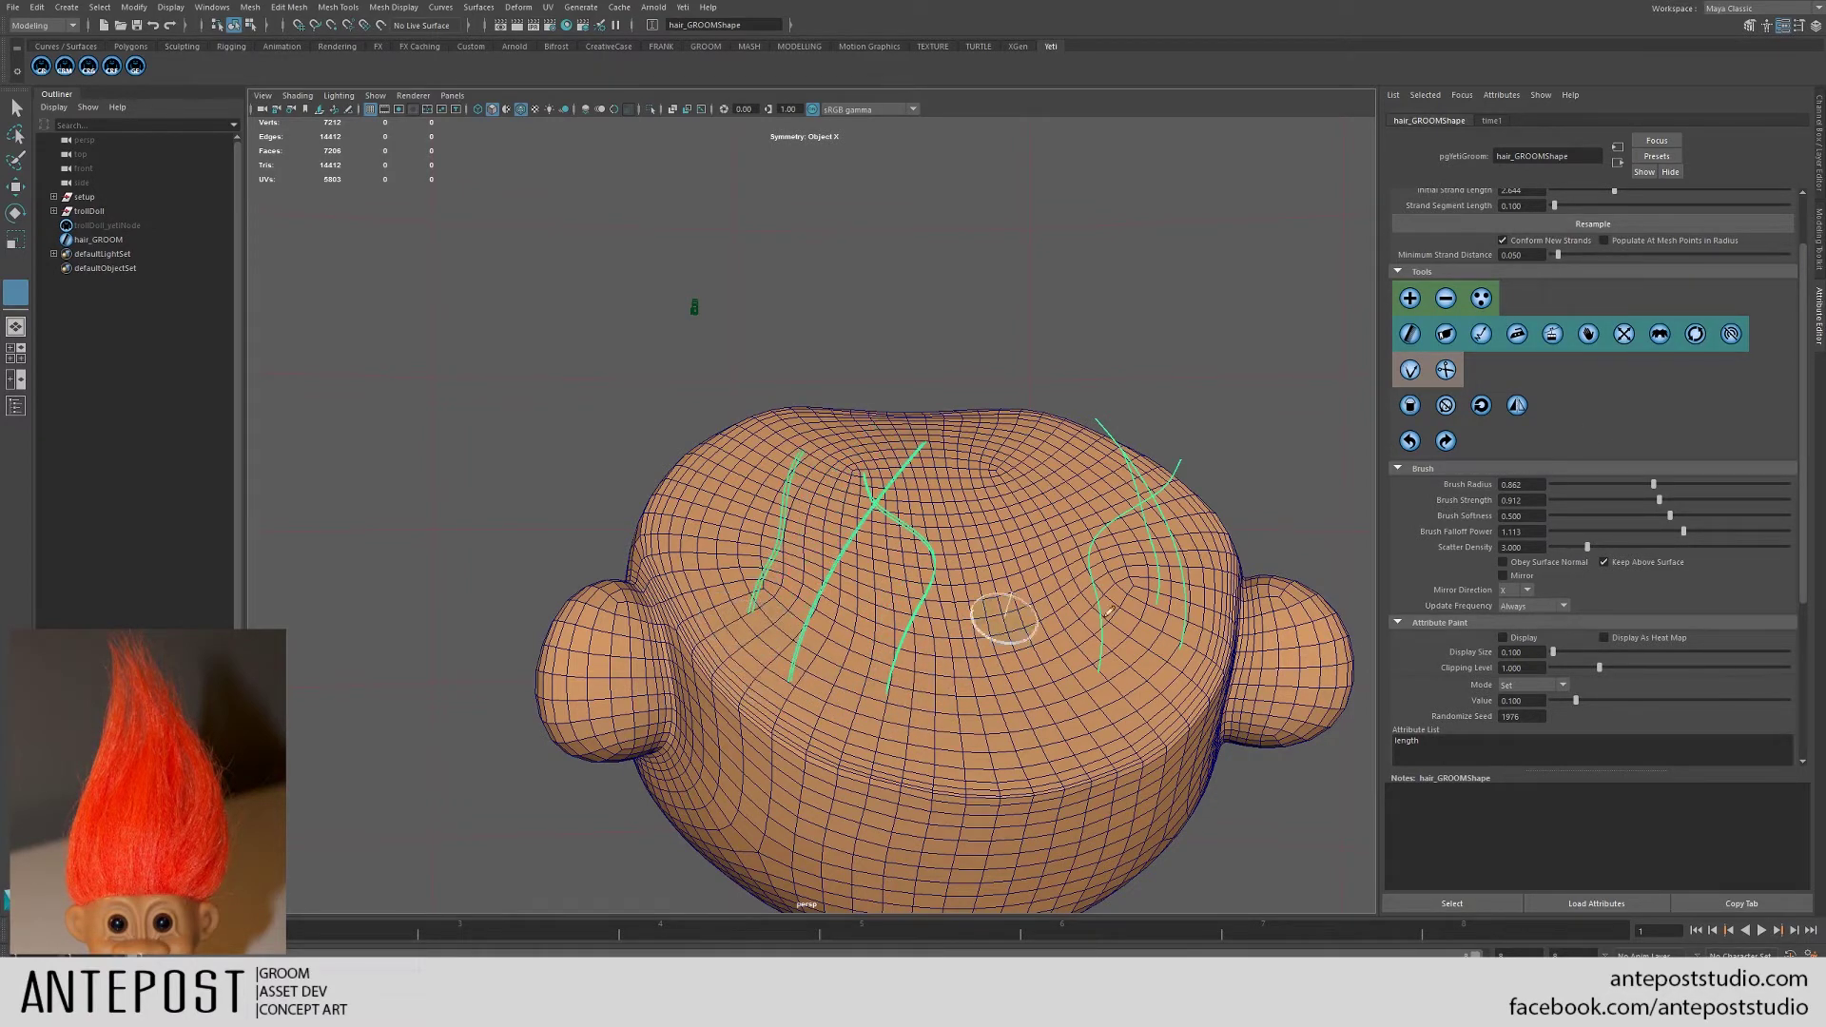
pyautogui.moveTo(1119, 658)
pyautogui.mouseDown()
pyautogui.moveTo(1094, 660)
pyautogui.moveTo(1158, 657)
pyautogui.moveTo(949, 632)
pyautogui.mouseUp()
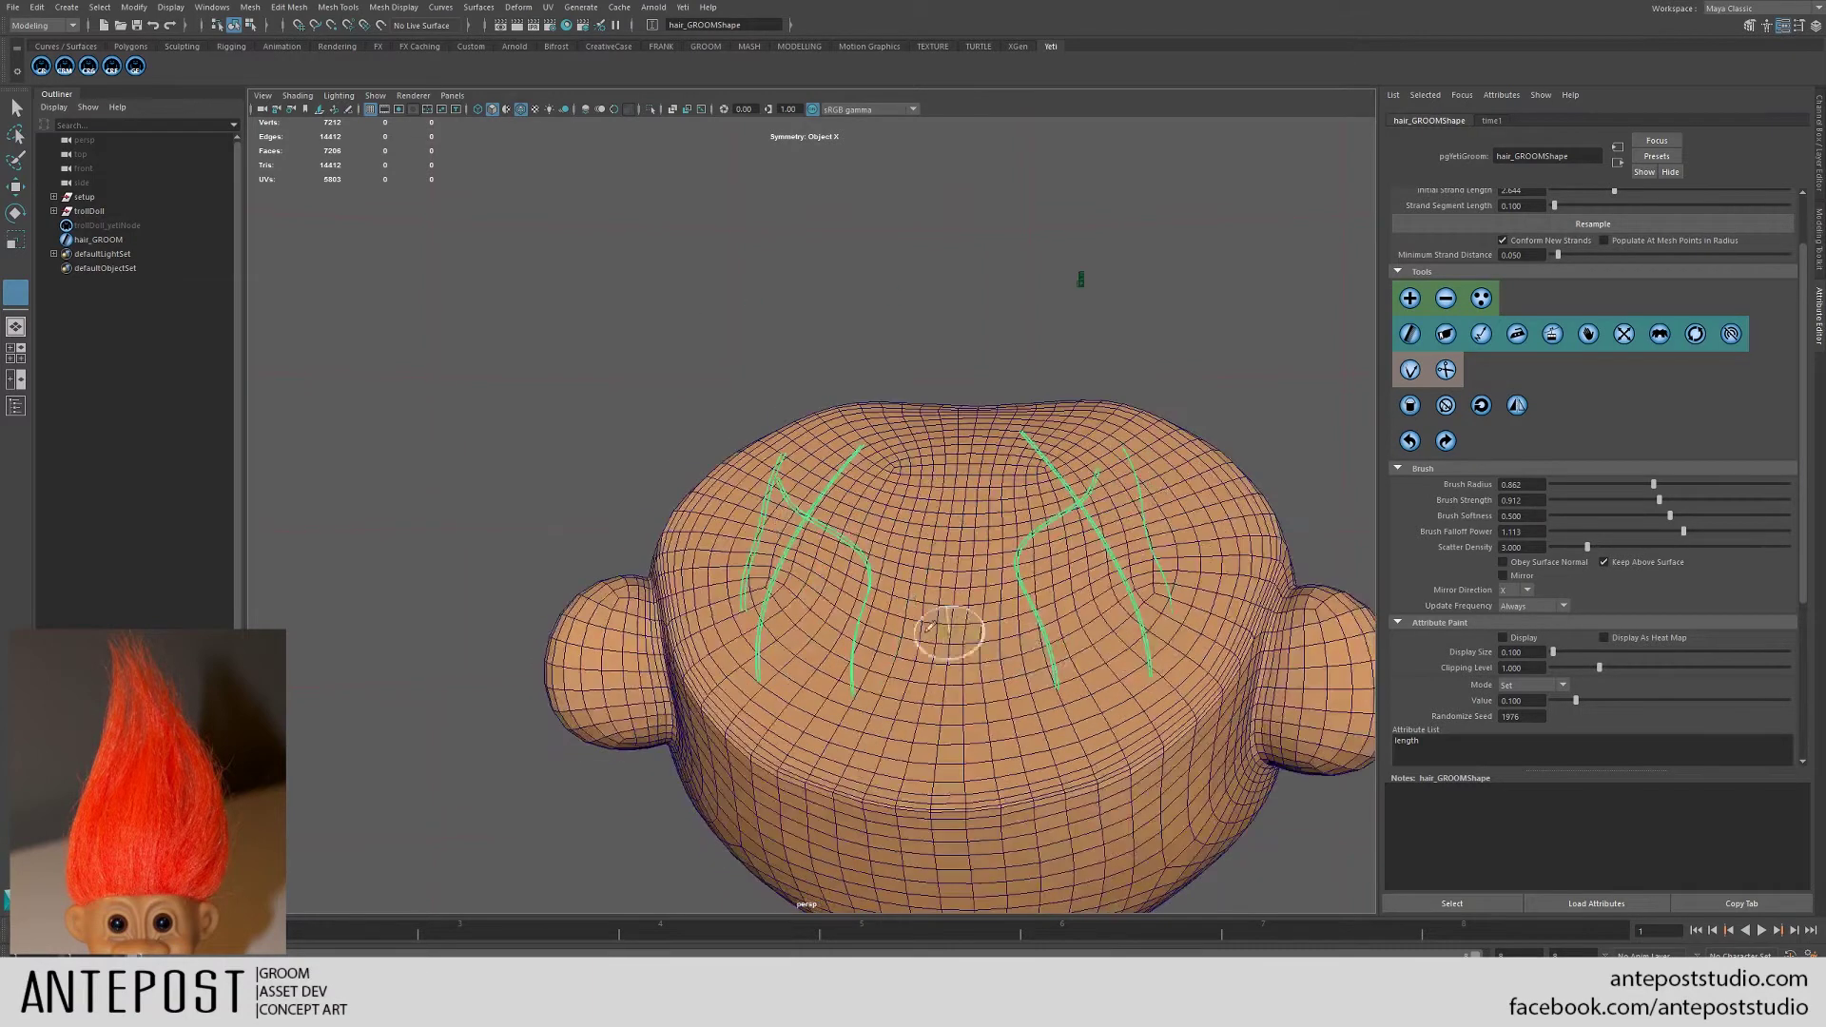
pyautogui.moveTo(1180, 603); pyautogui.dragTo(1173, 616)
# - Remove the overlapping duplicate strands on one half of the scalp with Brush Radius 0.081
pyautogui.keyDown('alt'); pyautogui.moveTo(1279, 631); pyautogui.dragTo(1318, 644, button='right'); pyautogui.keyUp('alt')
pyautogui.moveTo(1272, 644)
pyautogui.keyDown('alt'); pyautogui.mouseDown()
pyautogui.moveTo(1177, 514)
pyautogui.moveTo(1053, 530)
pyautogui.moveTo(979, 579)
pyautogui.moveTo(1305, 428)
pyautogui.mouseUp(); pyautogui.keyUp('alt')
pyautogui.click(1443, 299)
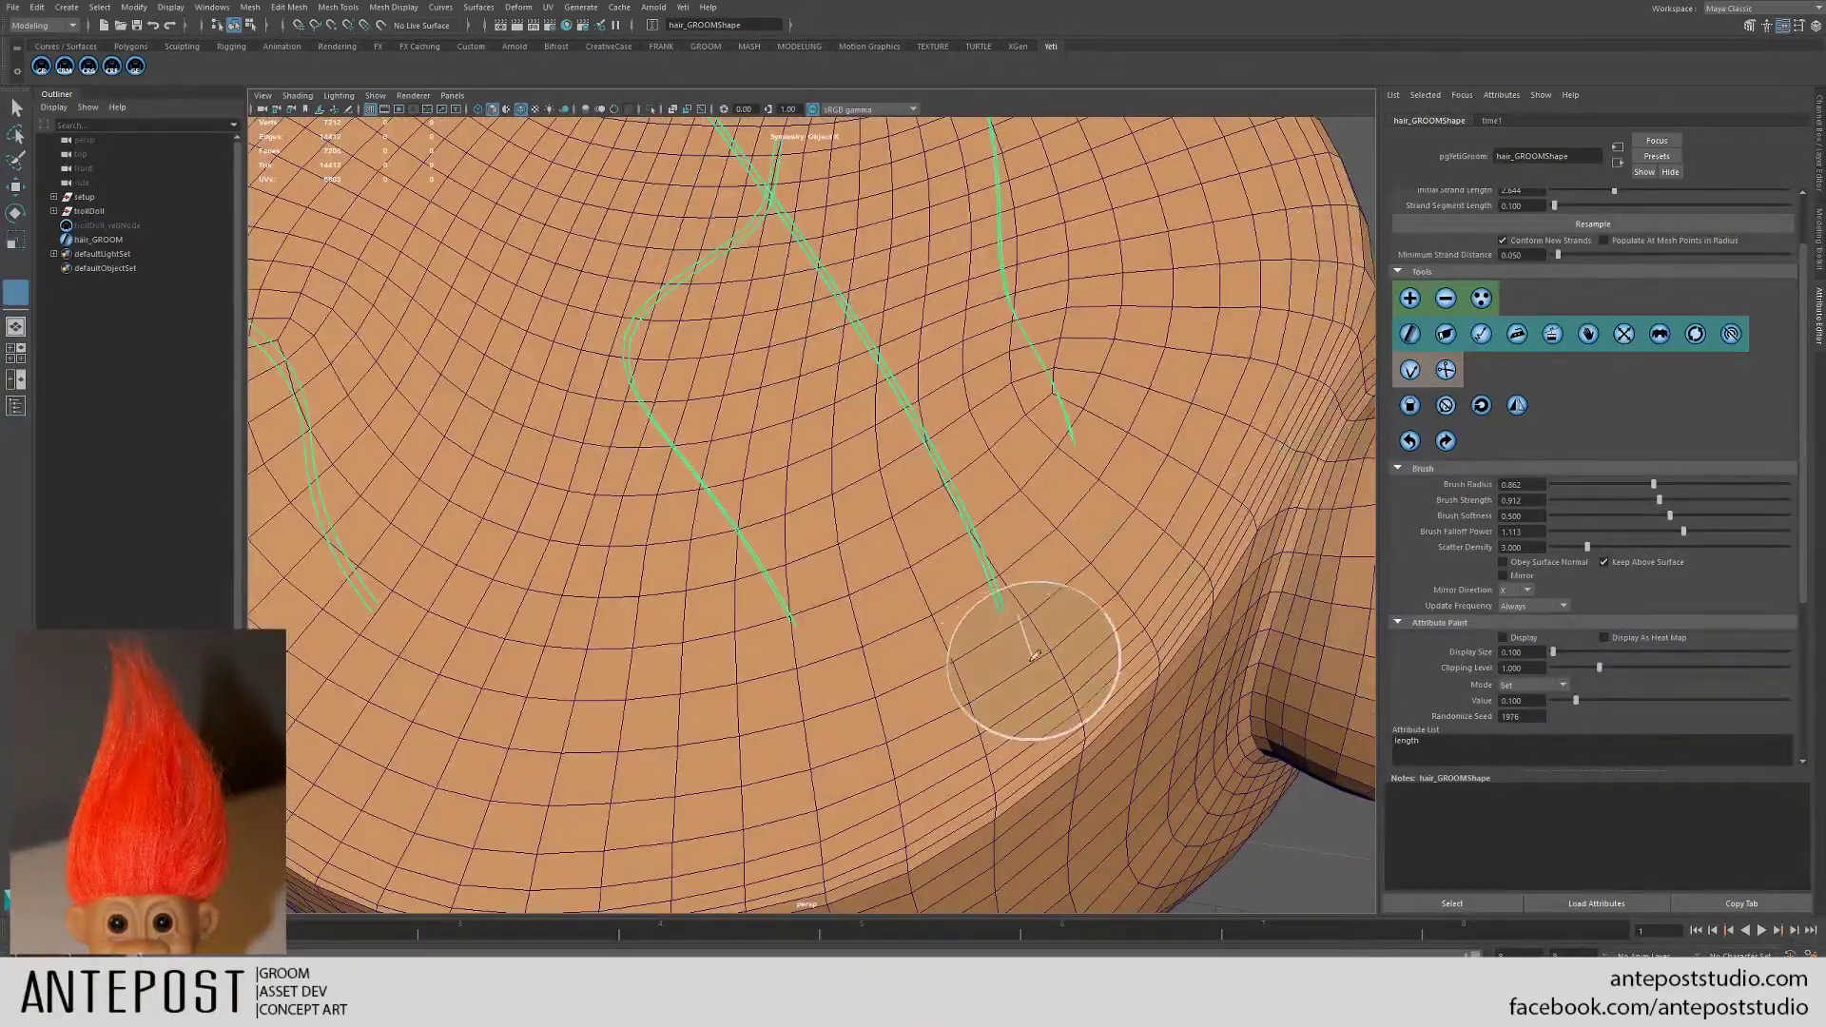
pyautogui.moveTo(1035, 664); pyautogui.dragTo(954, 668)
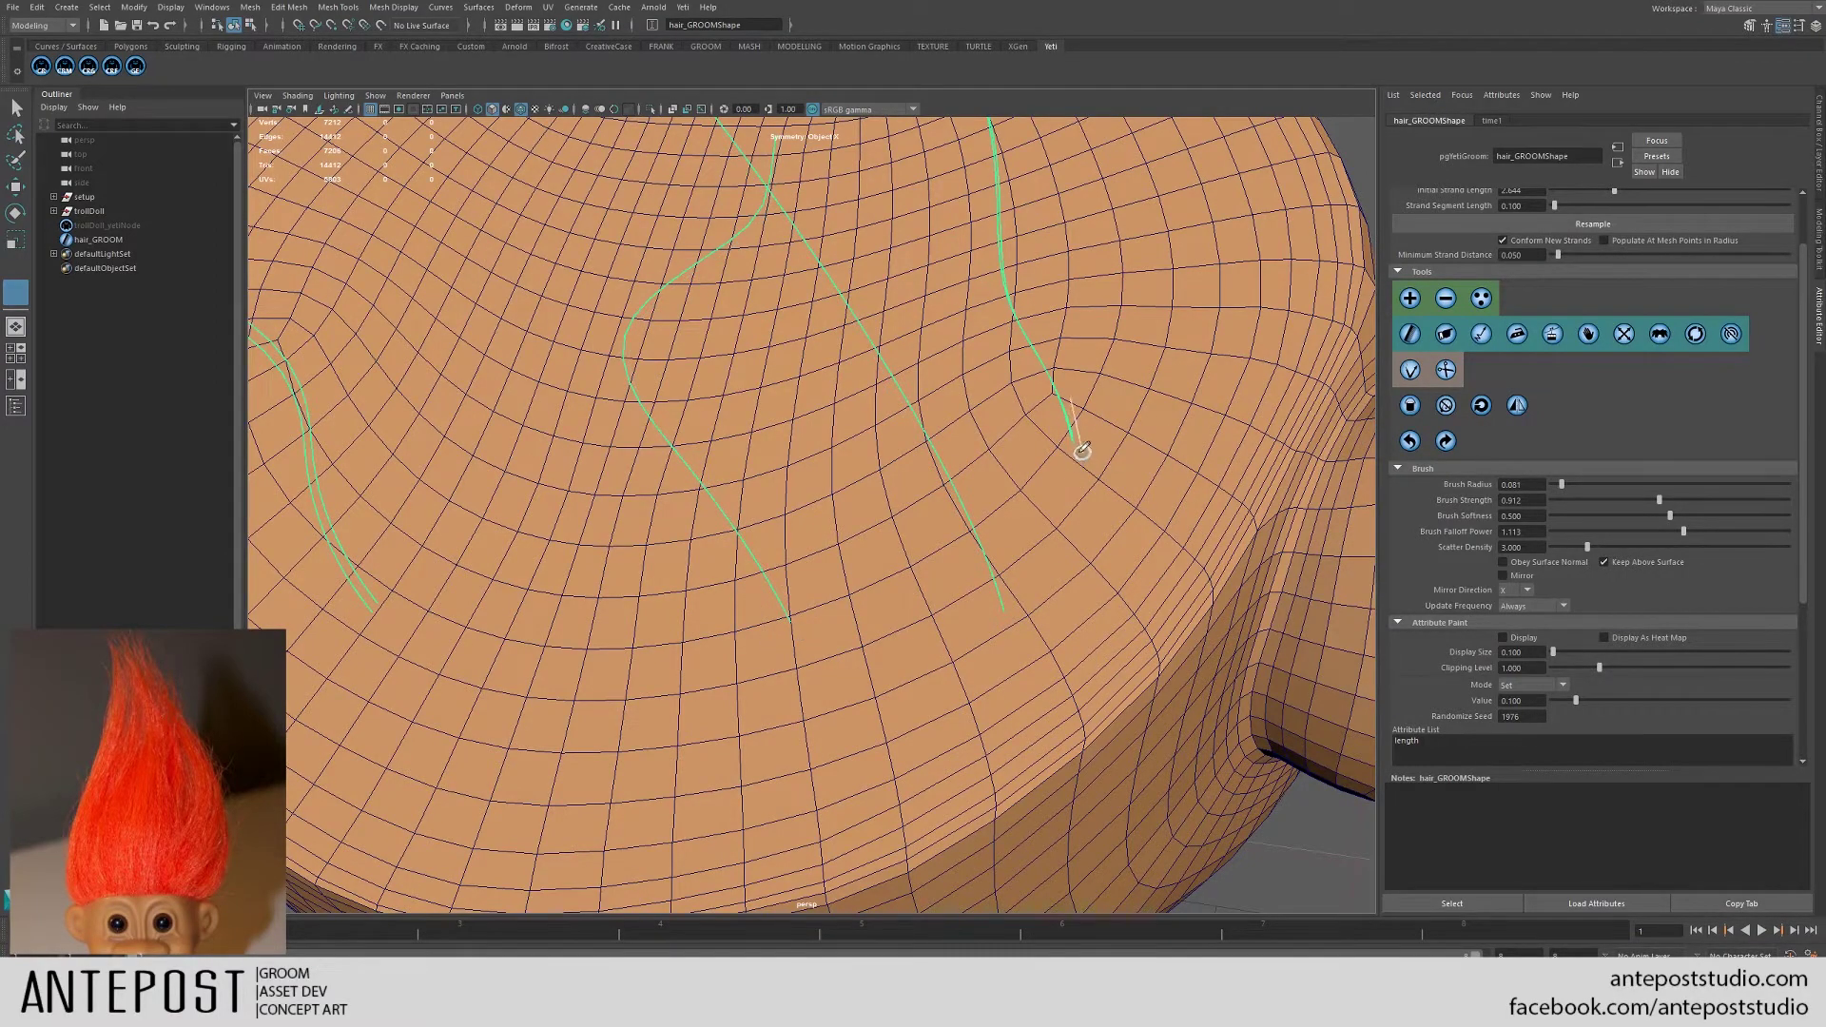
# - Enlarge the removal brush and clear the strands from the opposite half of the scalp
pyautogui.keyDown('alt'); pyautogui.moveTo(1101, 411); pyautogui.dragTo(618, 552, button='right'); pyautogui.keyUp('alt')
pyautogui.keyDown('alt'); pyautogui.moveTo(618, 552); pyautogui.dragTo(808, 566, button='middle'); pyautogui.keyUp('alt')
pyautogui.moveTo(719, 582)
pyautogui.mouseDown()
pyautogui.moveTo(795, 601)
pyautogui.moveTo(621, 466)
pyautogui.moveTo(739, 514)
pyautogui.mouseUp()
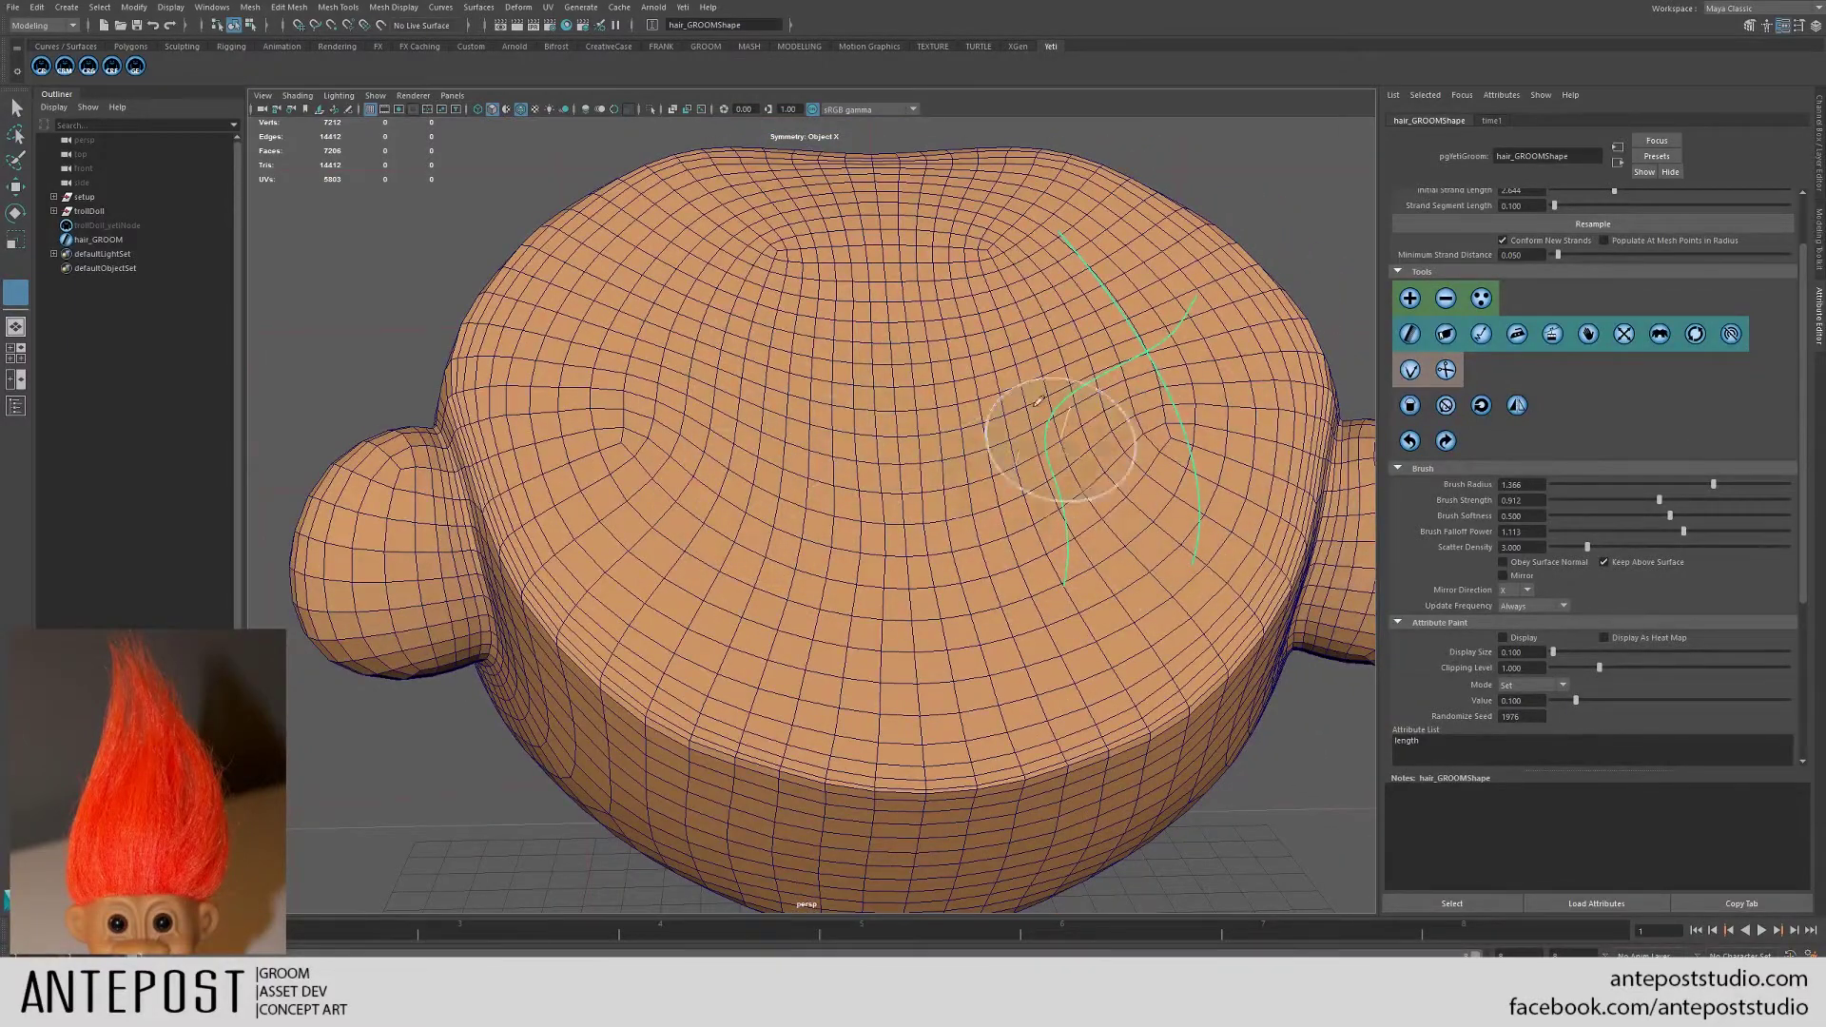
pyautogui.moveTo(1082, 322)
pyautogui.keyDown('alt'); pyautogui.mouseDown()
pyautogui.moveTo(1034, 485)
pyautogui.moveTo(808, 496)
pyautogui.moveTo(894, 478)
pyautogui.mouseUp(); pyautogui.keyUp('alt')
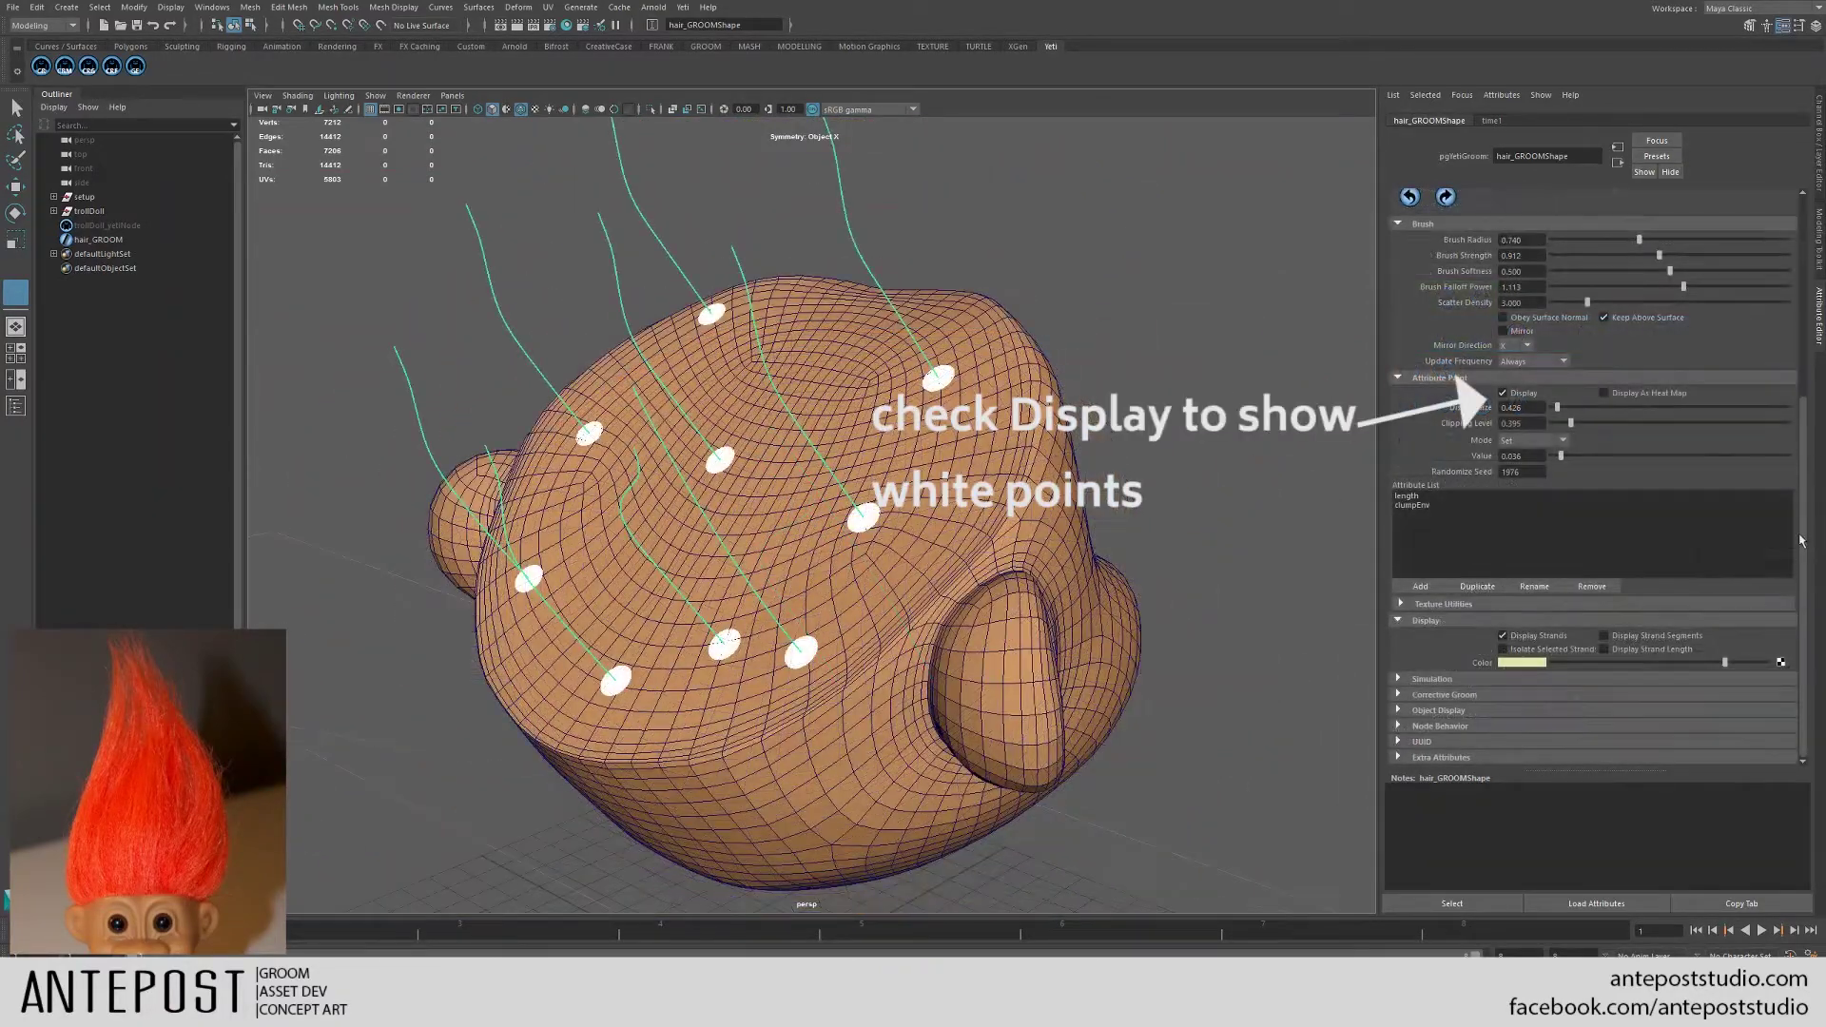
# - Turn on the strand segment display and examine the strands and their white root points up close
pyautogui.scroll(3, 1805, 491)
pyautogui.scroll(-2, 1806, 491)
pyautogui.moveTo(885, 340)
pyautogui.keyDown('alt'); pyautogui.mouseDown()
pyautogui.moveTo(929, 636)
pyautogui.moveTo(1003, 567)
pyautogui.mouseUp(); pyautogui.keyUp('alt')
pyautogui.moveTo(1003, 567)
pyautogui.keyDown('alt'); pyautogui.mouseDown(button='right')
pyautogui.moveTo(1052, 570)
pyautogui.moveTo(1208, 673)
pyautogui.mouseUp(button='right'); pyautogui.keyUp('alt')
pyautogui.keyDown('alt'); pyautogui.moveTo(1208, 674); pyautogui.dragTo(1202, 485, button='middle'); pyautogui.keyUp('alt')
pyautogui.keyDown('alt'); pyautogui.moveTo(1203, 485); pyautogui.dragTo(1265, 412); pyautogui.keyUp('alt')
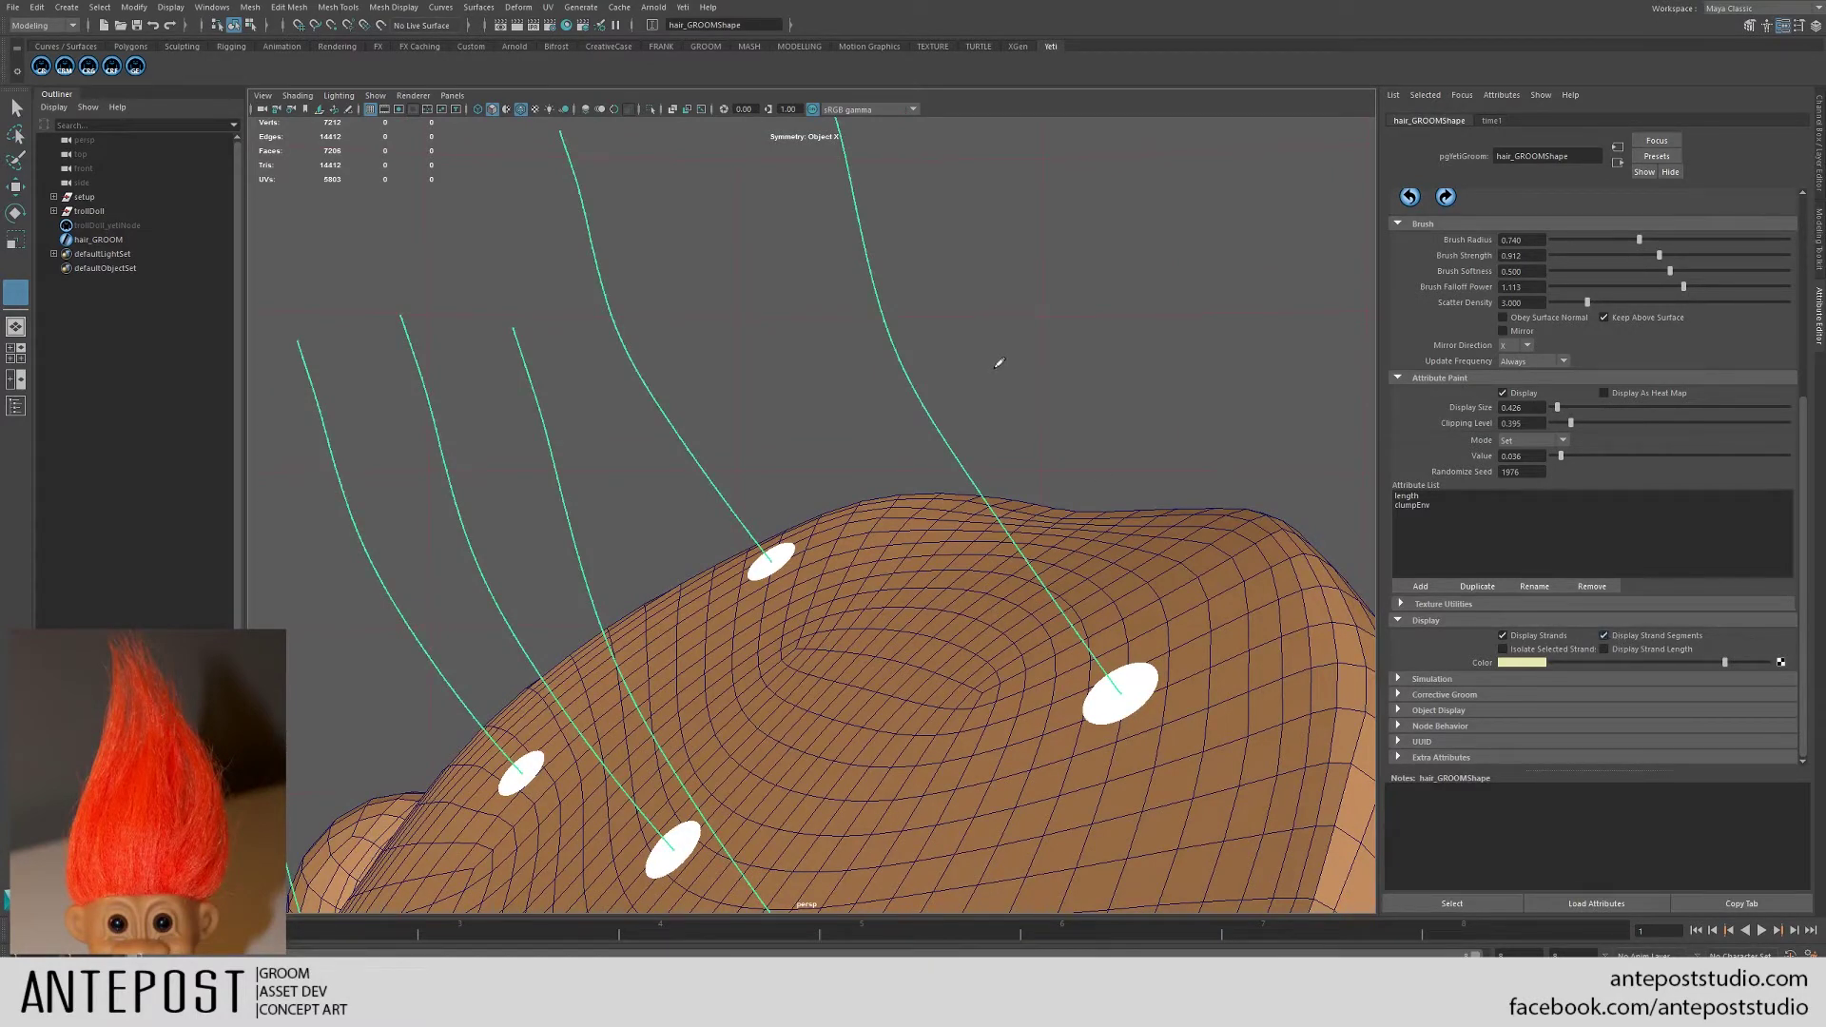
pyautogui.keyDown('alt'); pyautogui.moveTo(999, 364); pyautogui.dragTo(1131, 613, button='right'); pyautogui.keyUp('alt')
pyautogui.keyDown('alt'); pyautogui.moveTo(1131, 612); pyautogui.dragTo(1021, 630); pyautogui.keyUp('alt')
pyautogui.keyDown('alt'); pyautogui.moveTo(1020, 630); pyautogui.dragTo(1092, 693, button='right'); pyautogui.keyUp('alt')
pyautogui.moveTo(1092, 694)
pyautogui.keyDown('alt'); pyautogui.mouseDown()
pyautogui.moveTo(1017, 692)
pyautogui.moveTo(1046, 704)
pyautogui.moveTo(1027, 742)
pyautogui.mouseUp(); pyautogui.keyUp('alt')
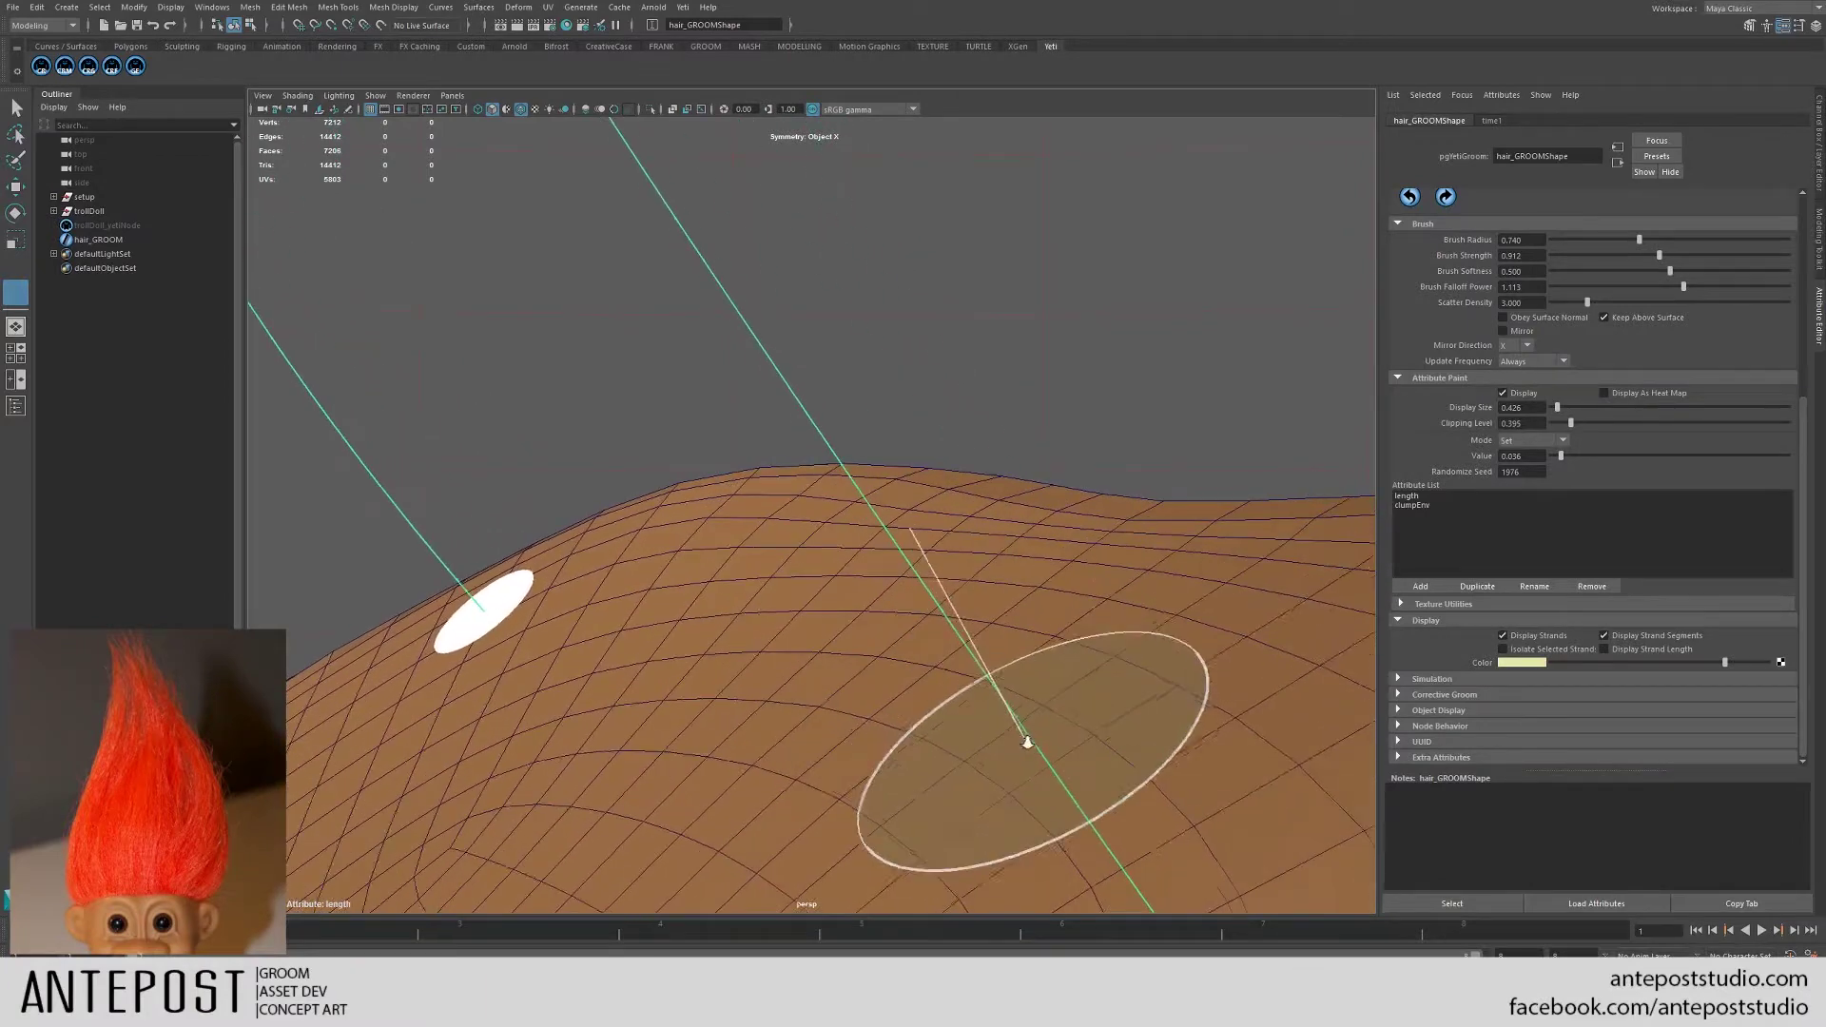
pyautogui.click(1608, 637)
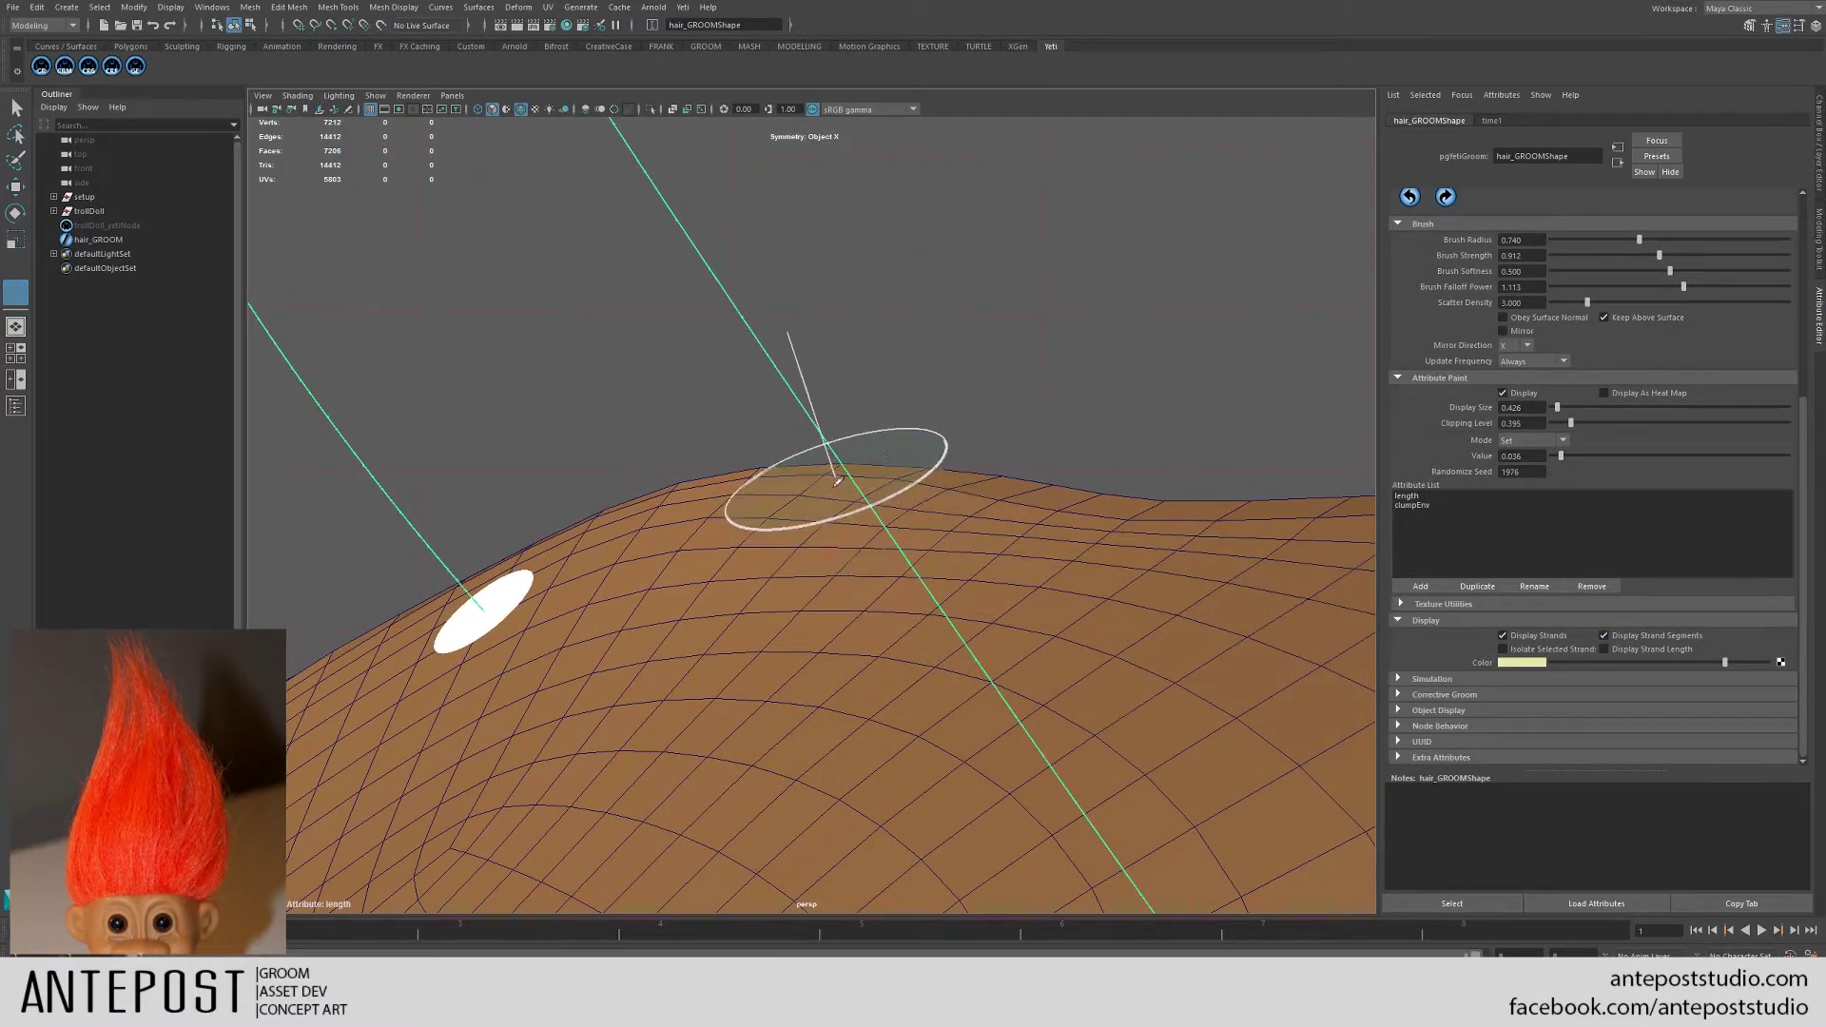
pyautogui.moveTo(938, 754)
pyautogui.keyDown('alt'); pyautogui.mouseDown()
pyautogui.moveTo(653, 155)
pyautogui.moveTo(695, 181)
pyautogui.mouseUp(); pyautogui.keyUp('alt')
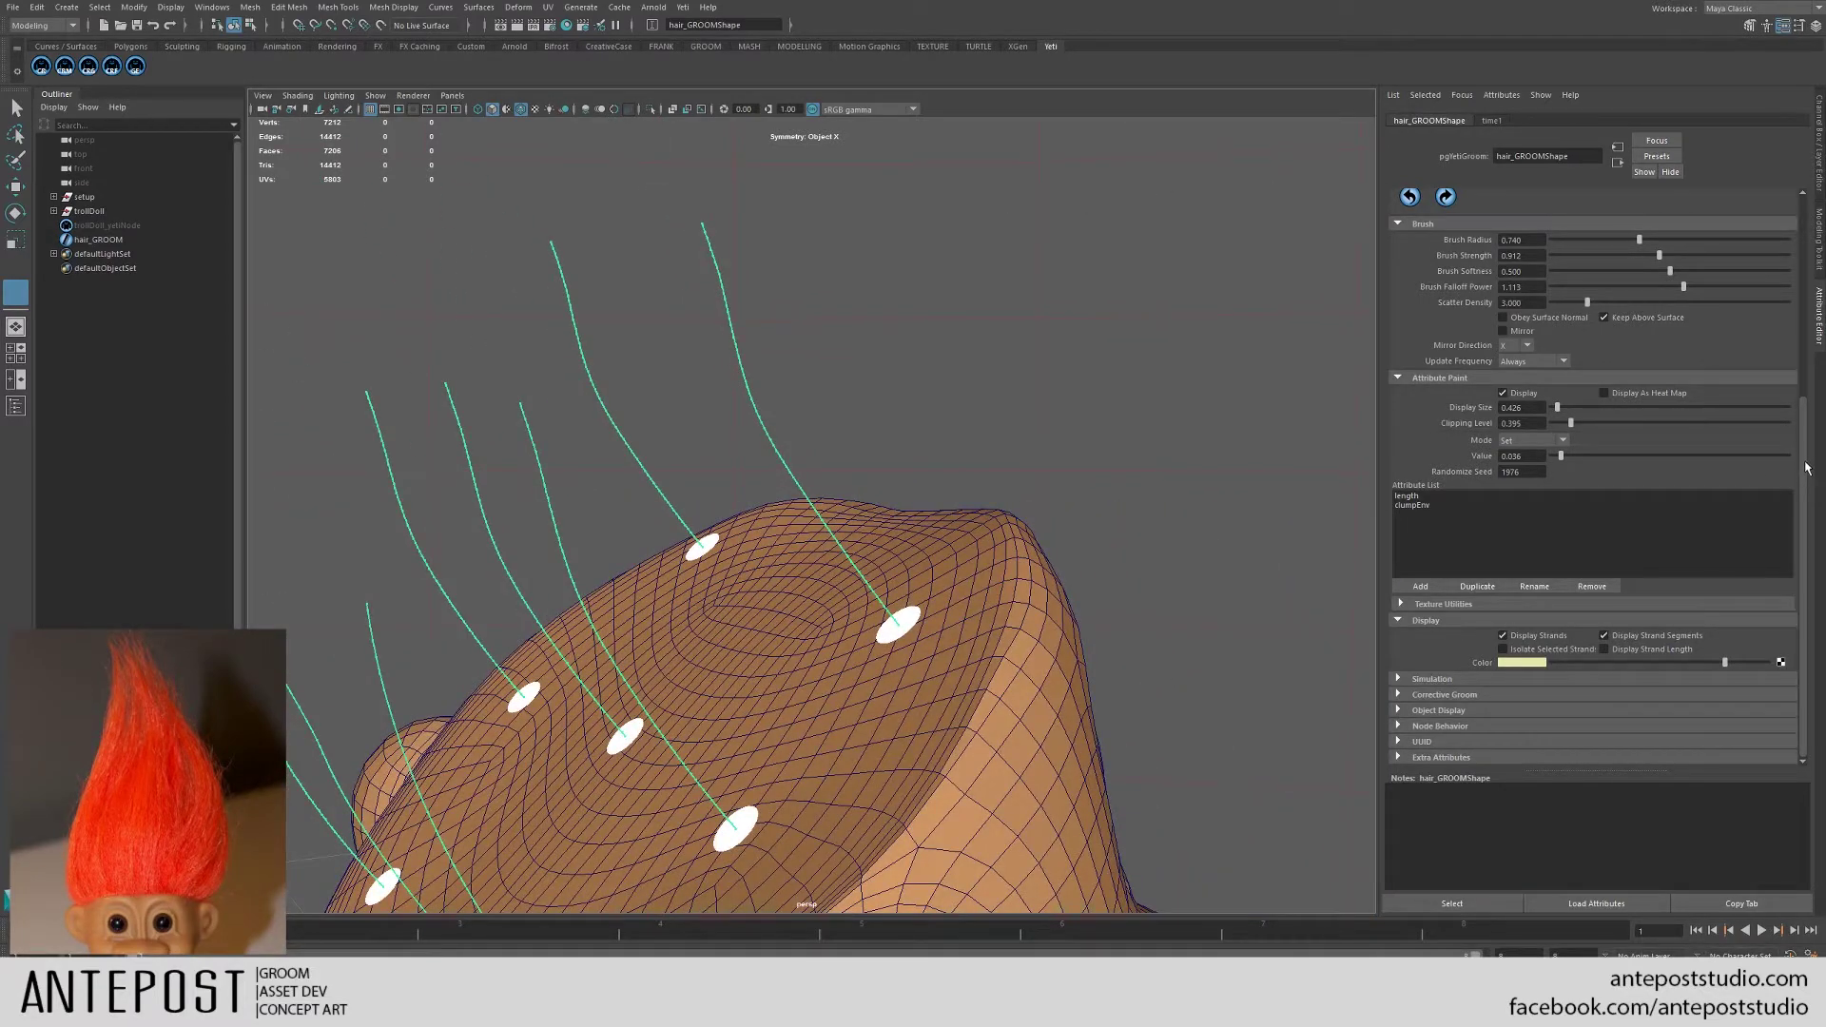
# - Set Strand Segment Length to 2.036 and resample the guide strands
pyautogui.scroll(5, 1808, 466)
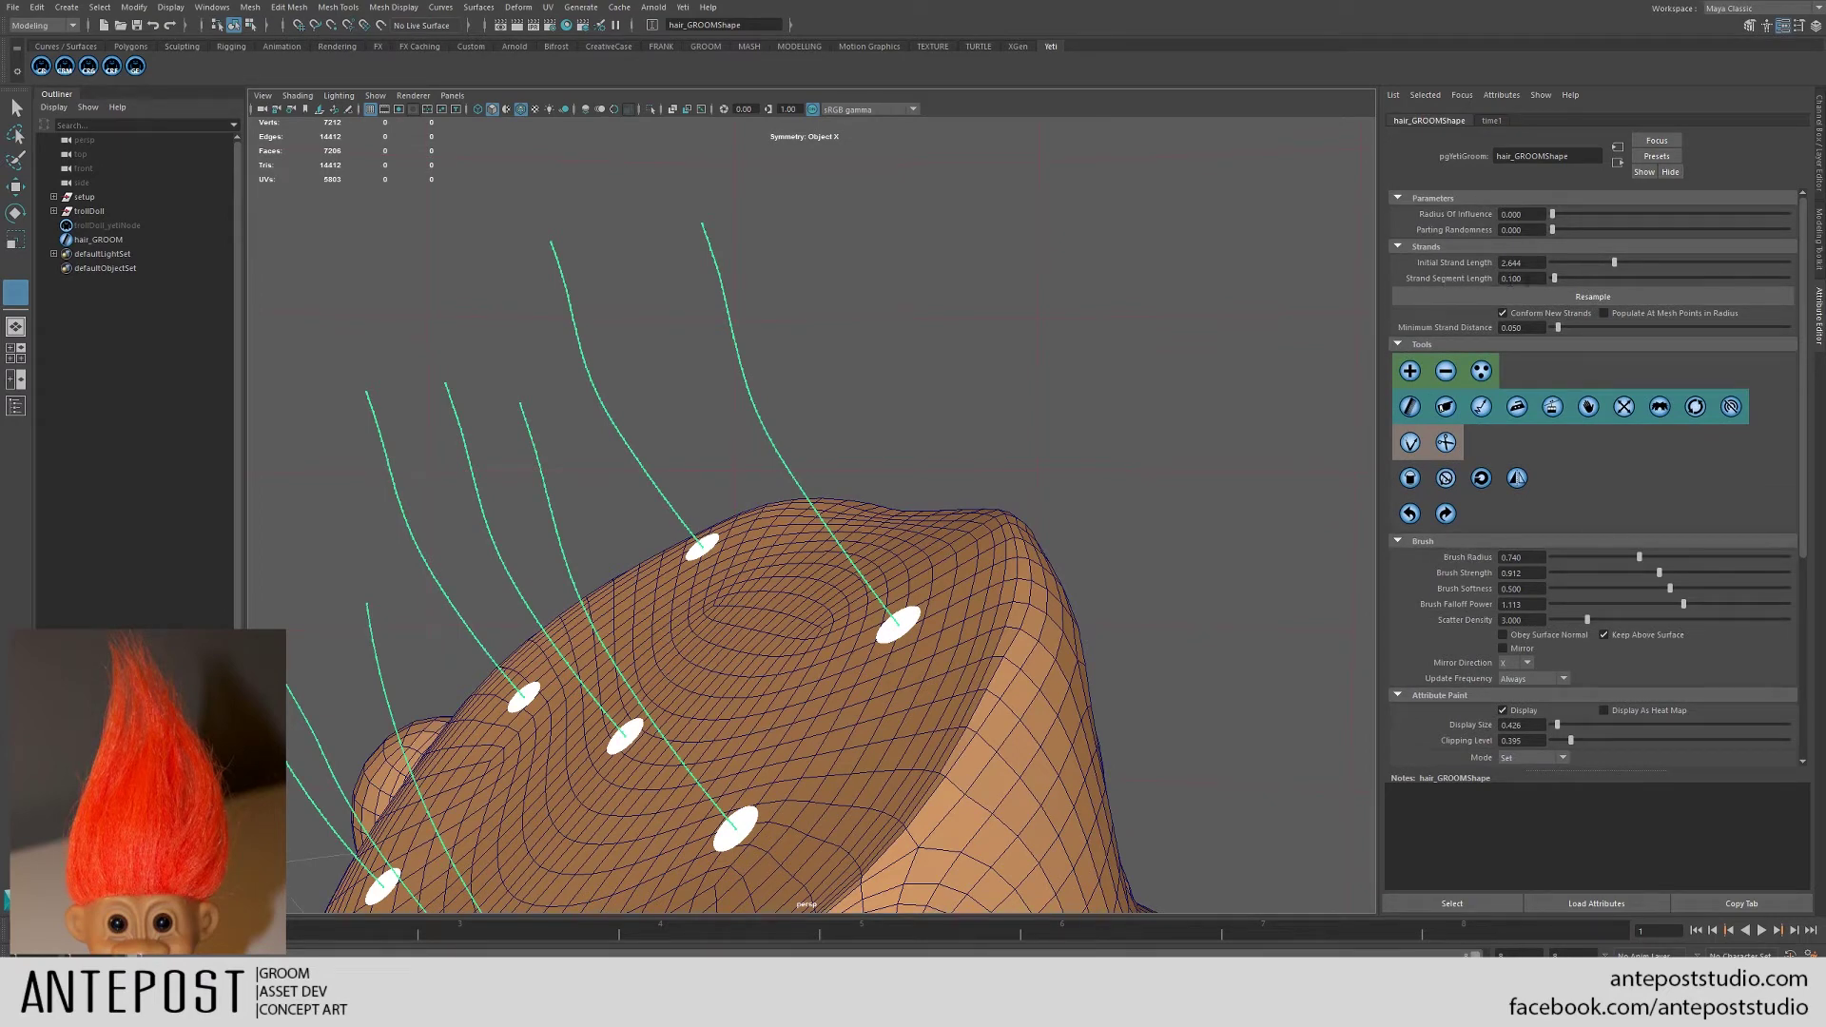
pyautogui.moveTo(1554, 278); pyautogui.dragTo(1574, 279)
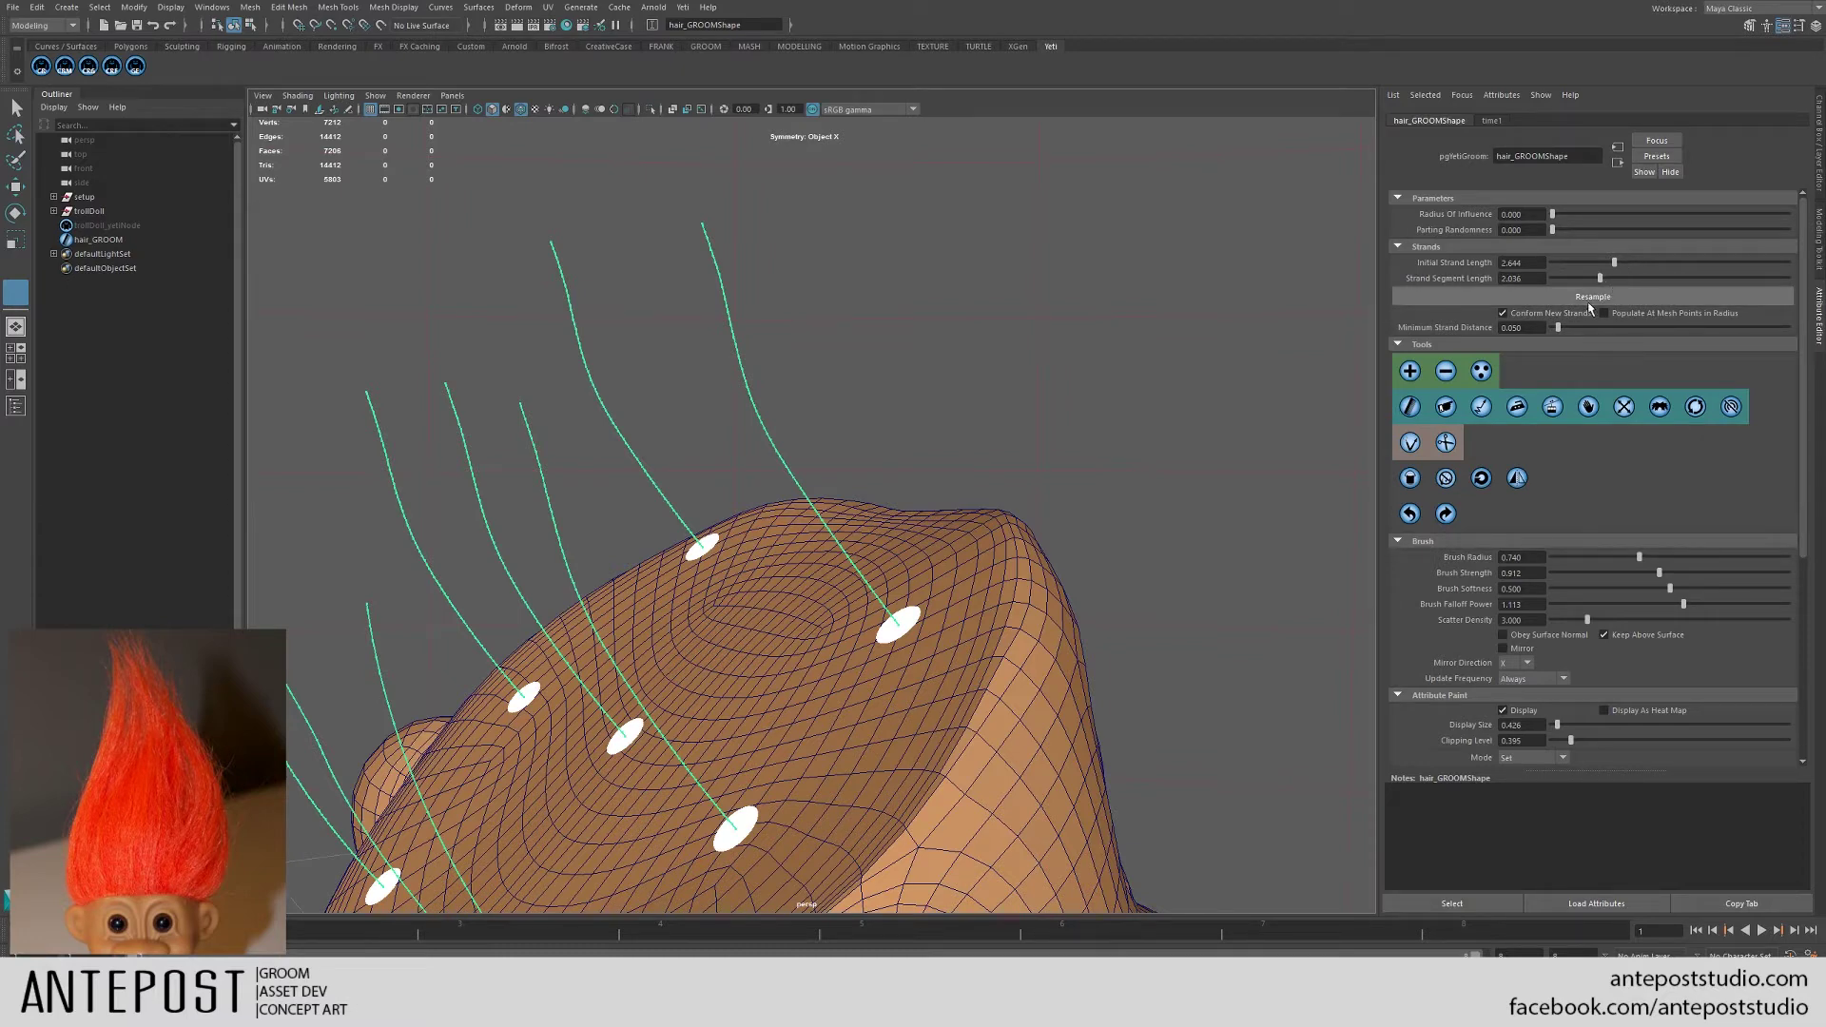
pyautogui.click(1582, 301)
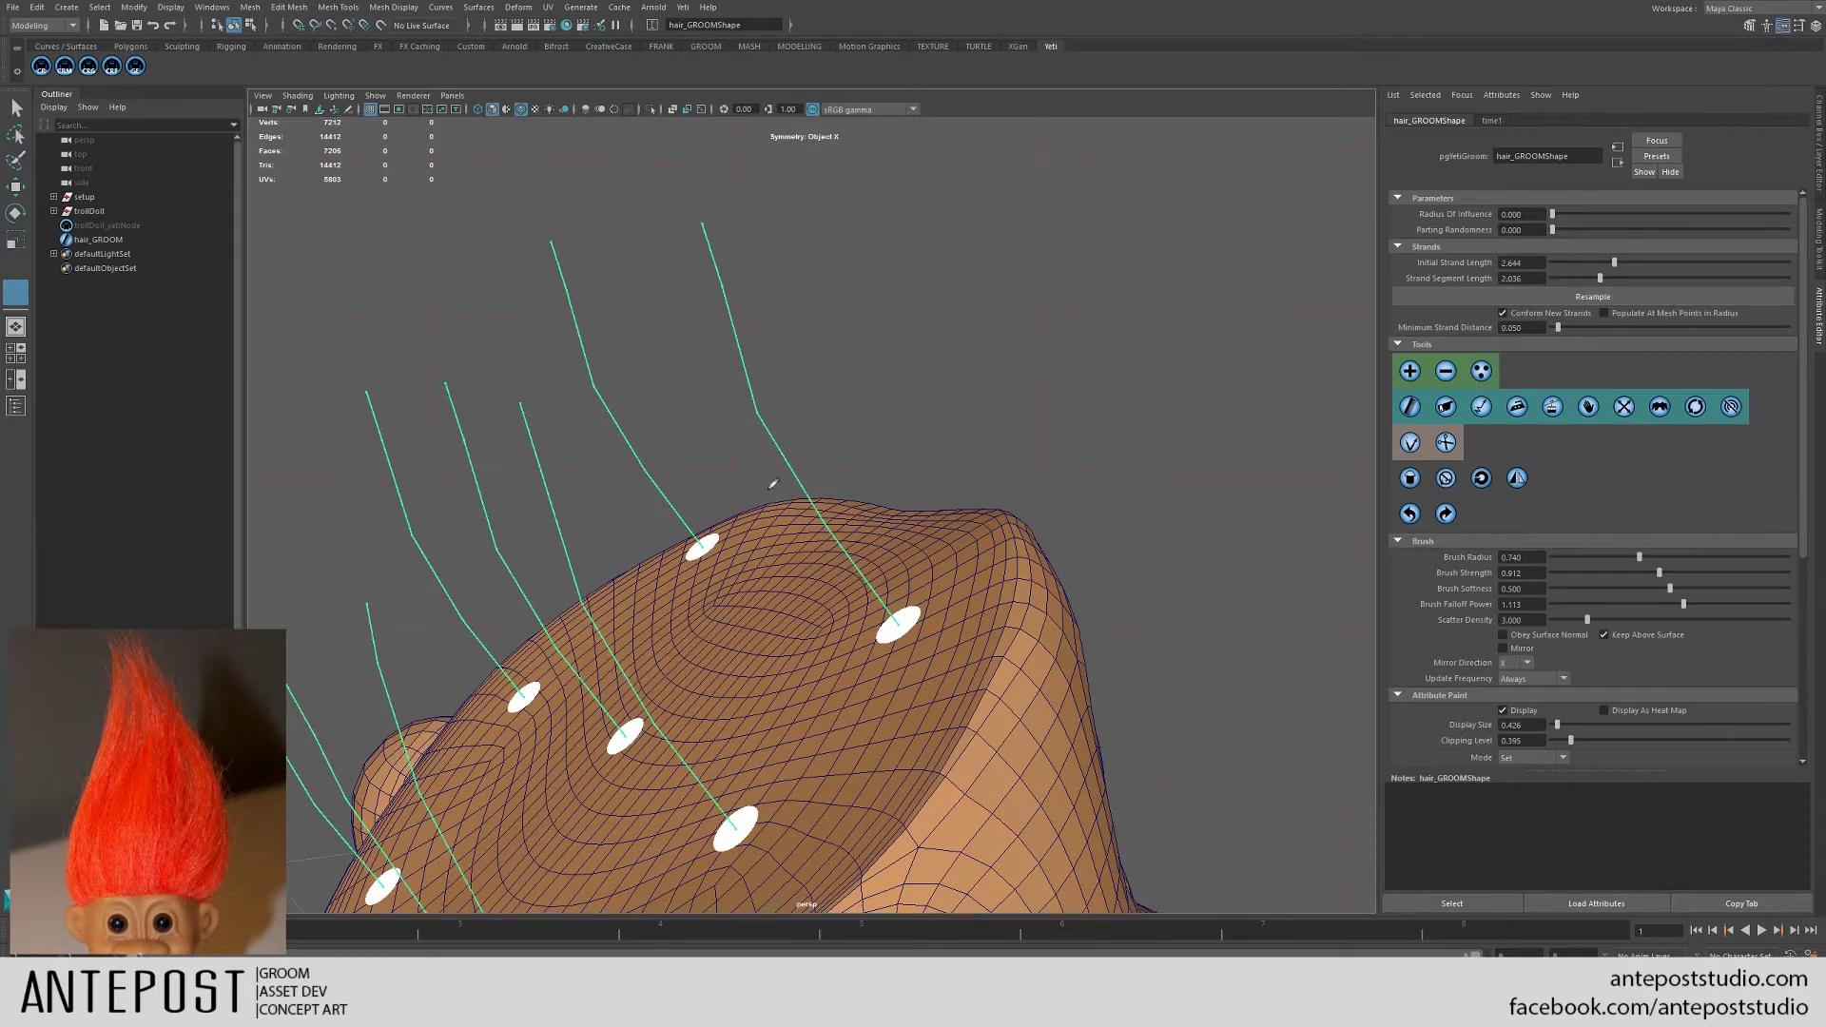
pyautogui.keyDown('alt'); pyautogui.moveTo(773, 484); pyautogui.dragTo(1041, 461); pyautogui.keyUp('alt')
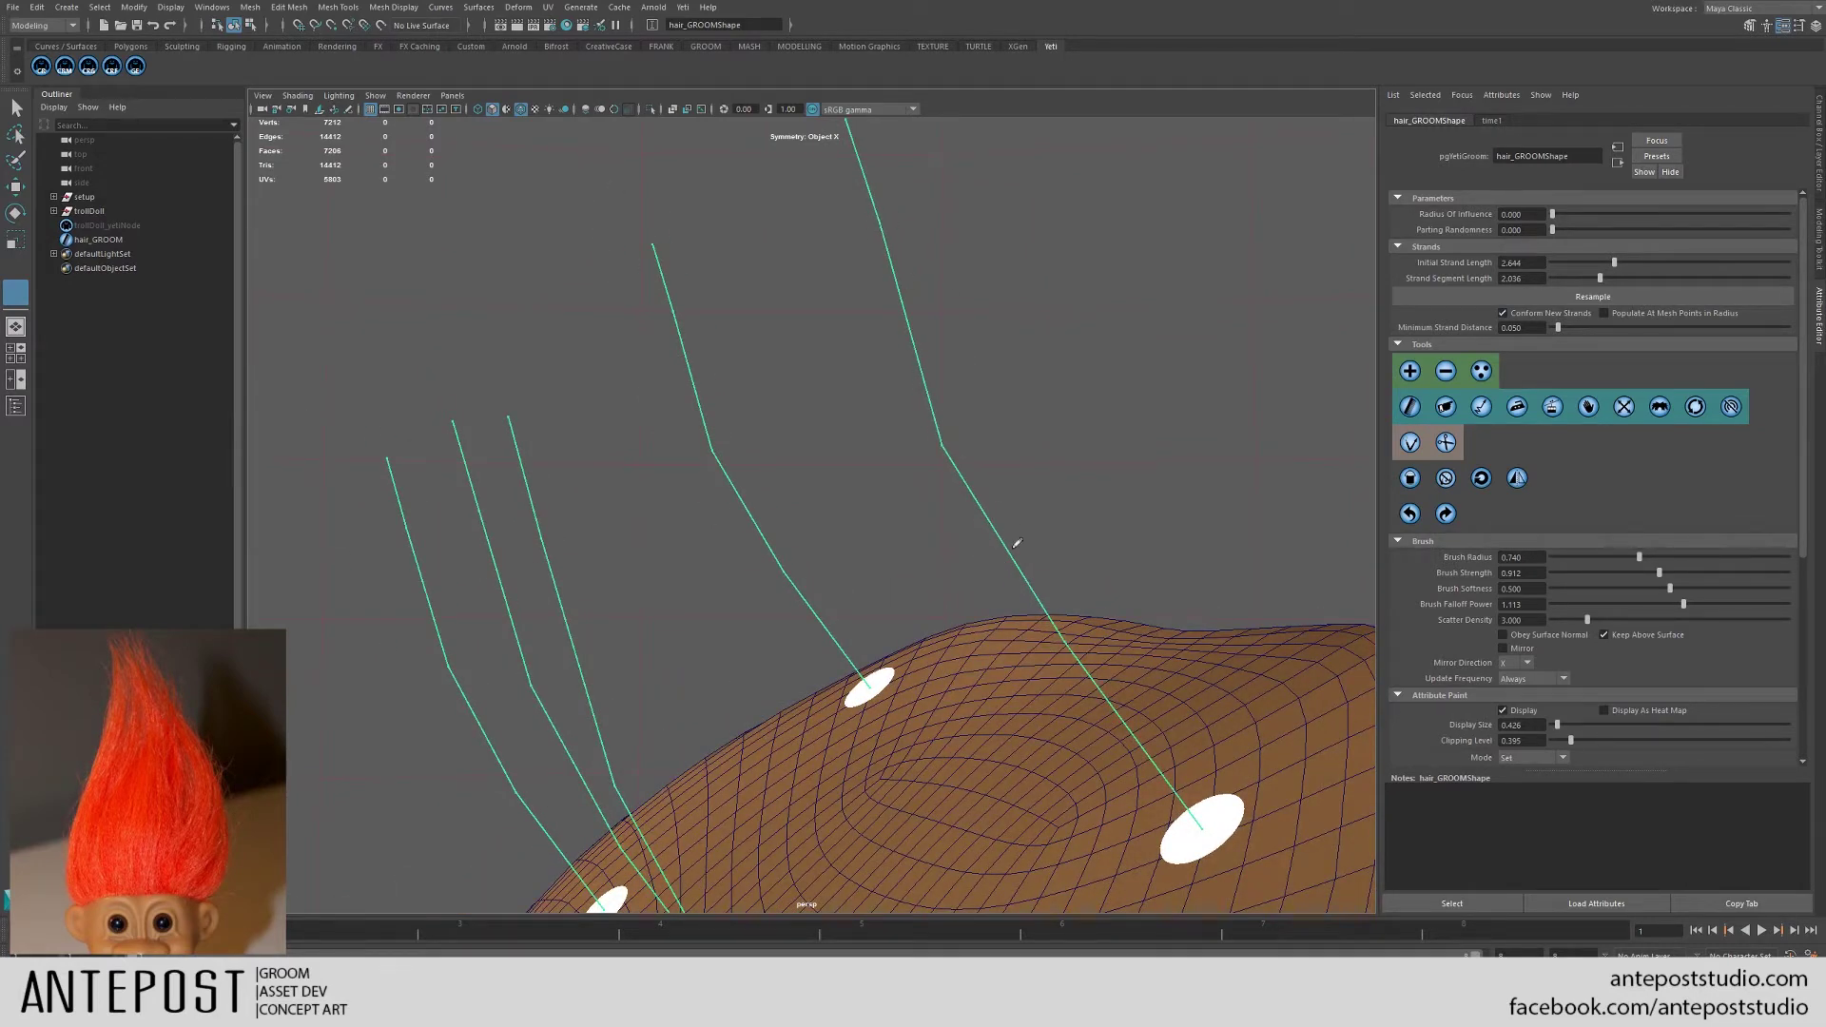
pyautogui.keyDown('alt'); pyautogui.moveTo(1017, 543); pyautogui.dragTo(1040, 596); pyautogui.keyUp('alt')
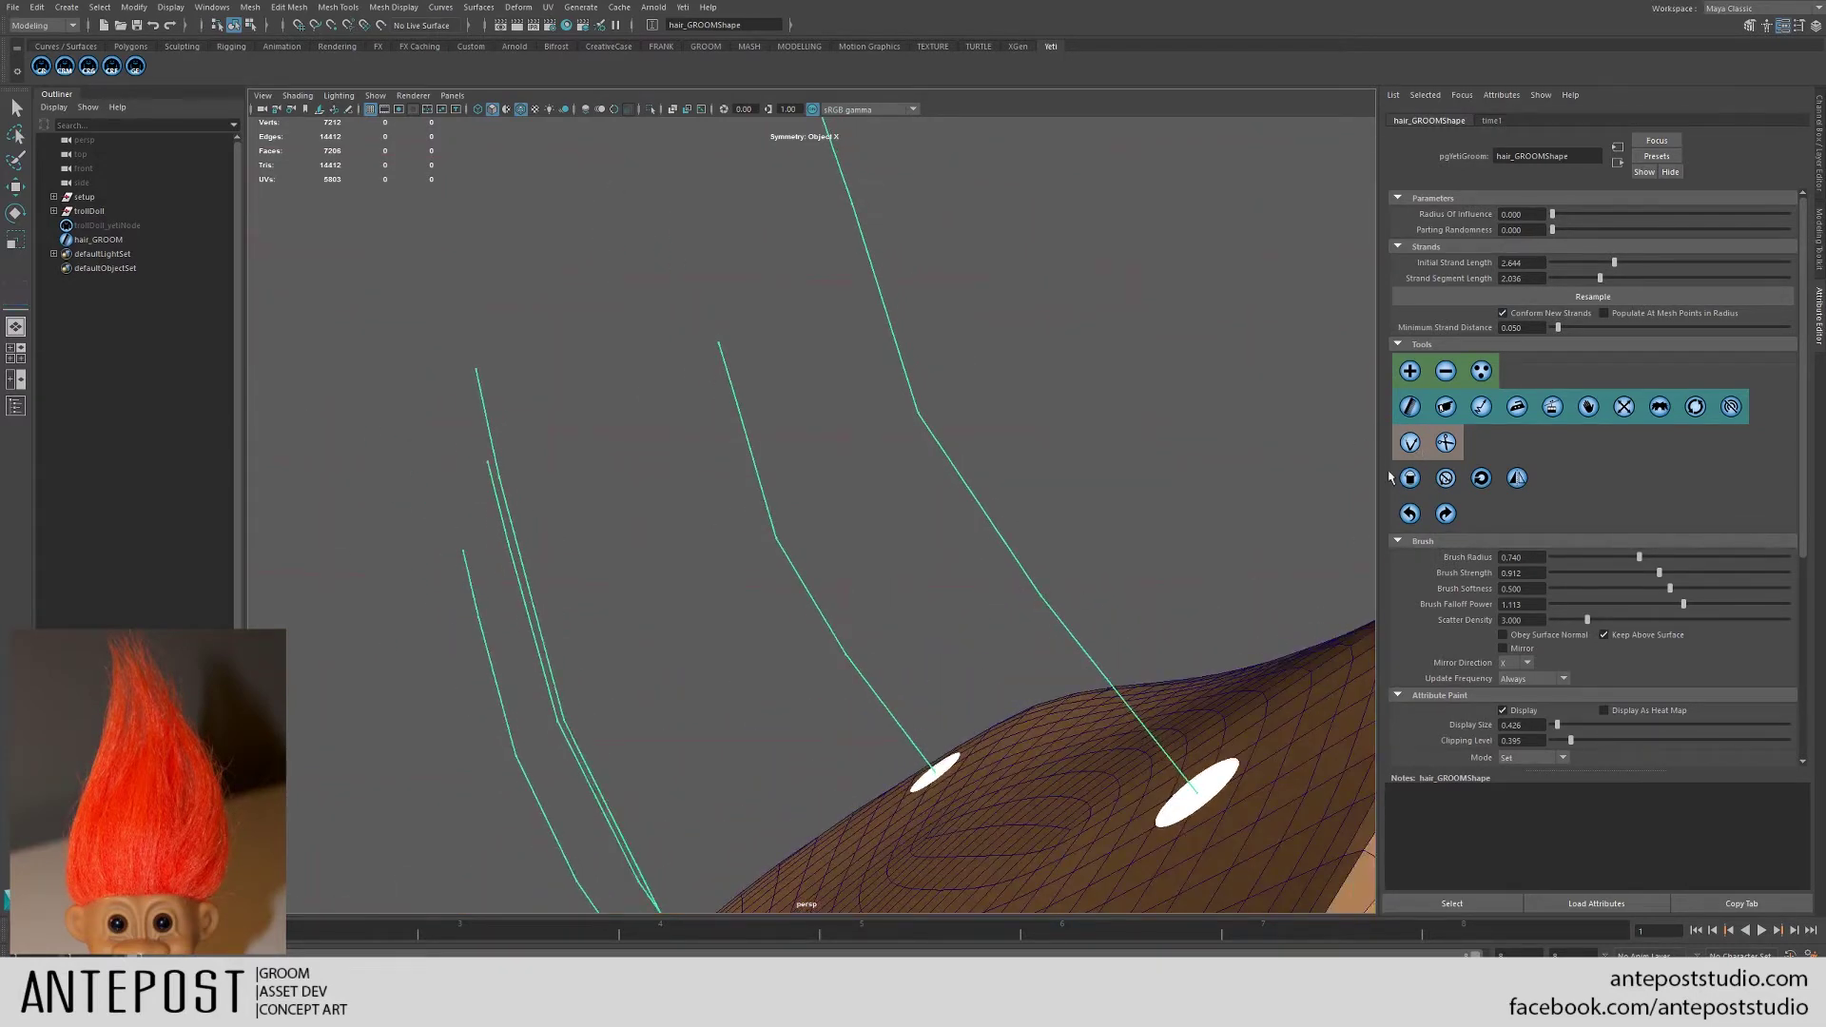
# - Enlarge the brush to radius 1.506 and comb a sharp zigzag bend into the foremost strand
pyautogui.keyDown('alt'); pyautogui.moveTo(1230, 574); pyautogui.dragTo(980, 361, button='right'); pyautogui.keyUp('alt')
pyautogui.moveTo(863, 400); pyautogui.dragTo(876, 428, button='middle')
pyautogui.moveTo(884, 462)
pyautogui.mouseDown()
pyautogui.moveTo(836, 400)
pyautogui.moveTo(897, 348)
pyautogui.moveTo(958, 416)
pyautogui.mouseUp()
pyautogui.moveTo(868, 369)
pyautogui.mouseDown()
pyautogui.moveTo(986, 424)
pyautogui.moveTo(908, 400)
pyautogui.moveTo(819, 473)
pyautogui.moveTo(969, 503)
pyautogui.moveTo(863, 533)
pyautogui.moveTo(945, 444)
pyautogui.moveTo(864, 403)
pyautogui.moveTo(946, 436)
pyautogui.moveTo(950, 411)
pyautogui.mouseUp()
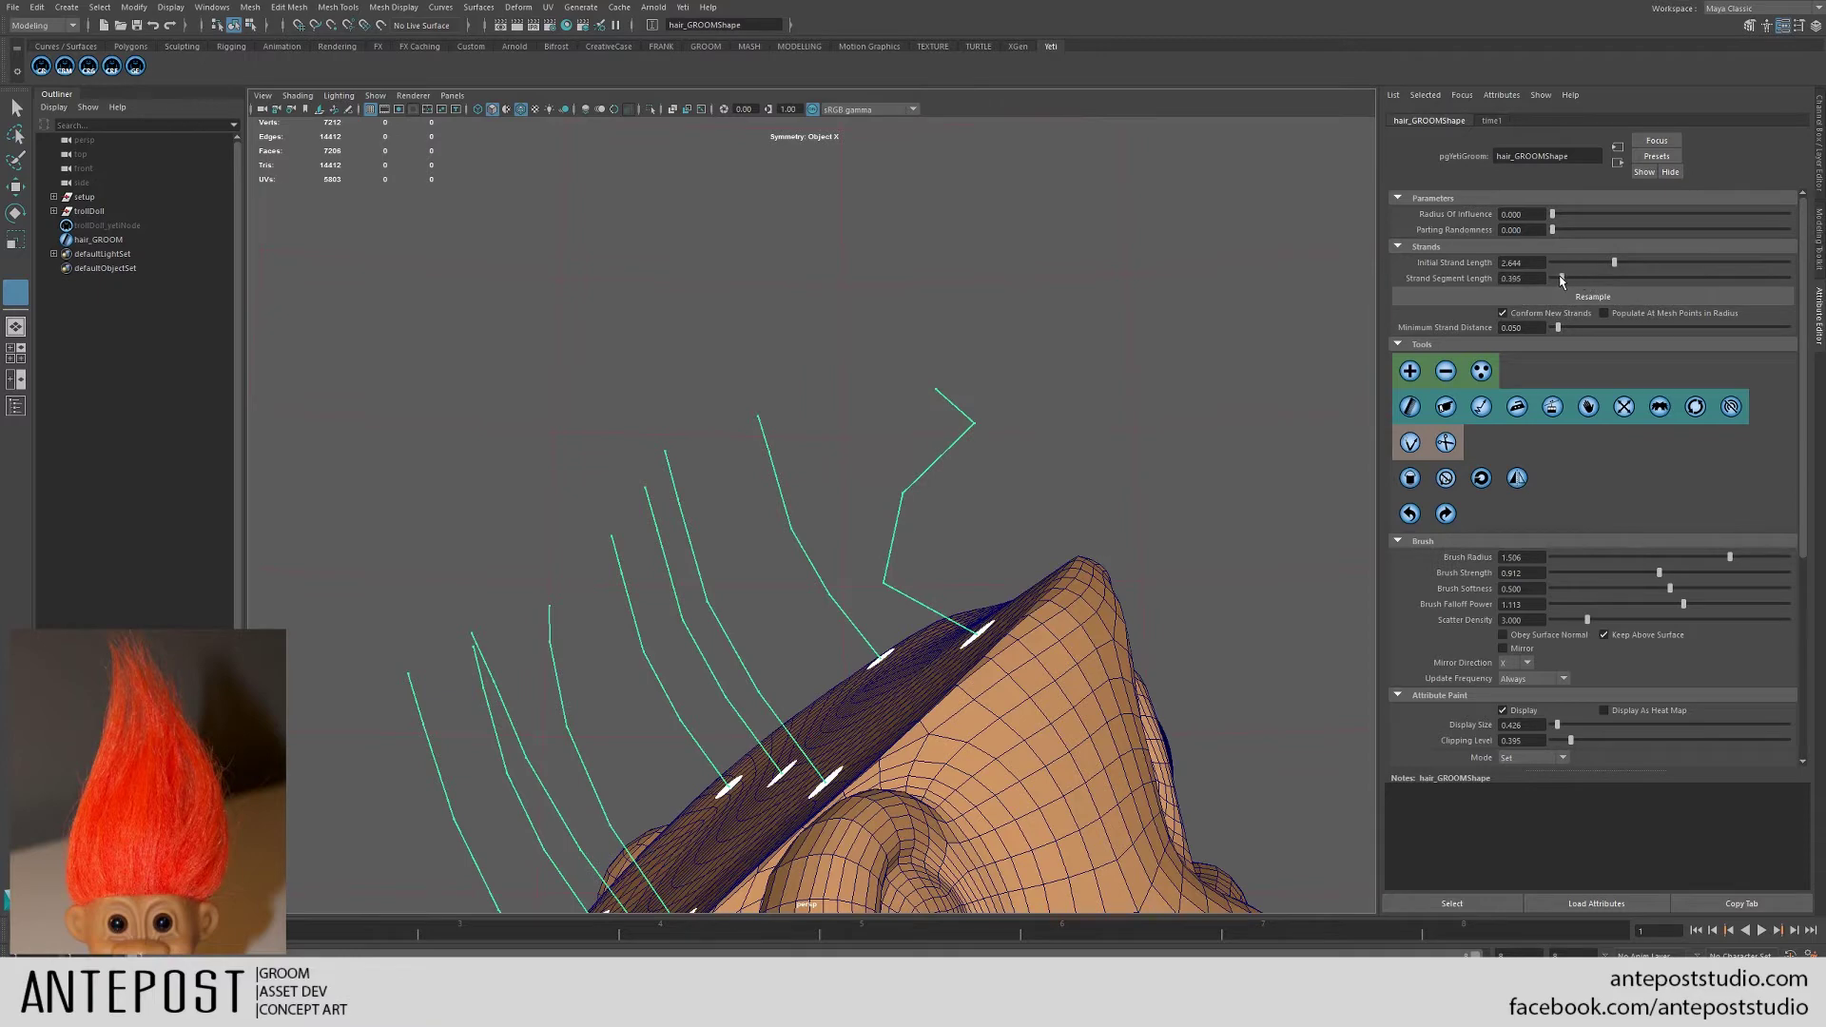
# - Resample the strands with Strand Segment Length 0.274 and comb a tighter bend into the upper part of the foremost strand
pyautogui.moveTo(1561, 281); pyautogui.dragTo(1562, 280)
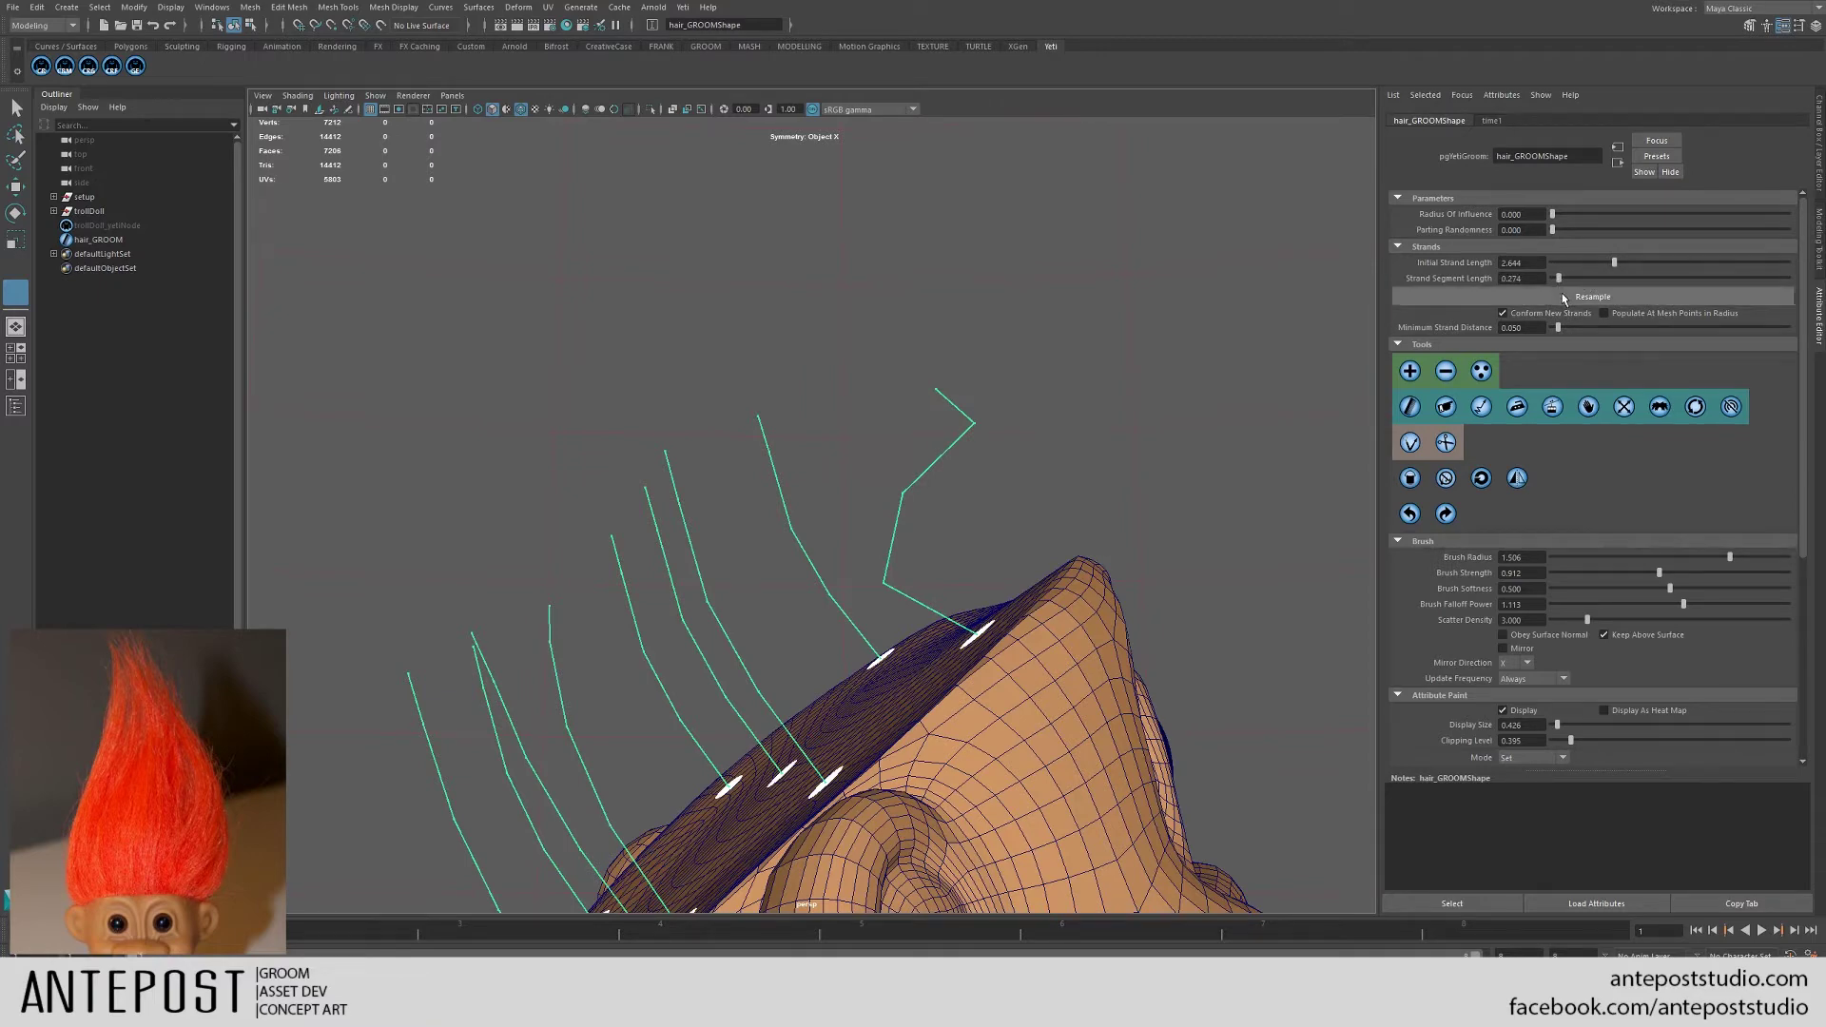
pyautogui.click(1594, 297)
pyautogui.scroll(5, 1244, 632)
pyautogui.scroll(3, 1120, 549)
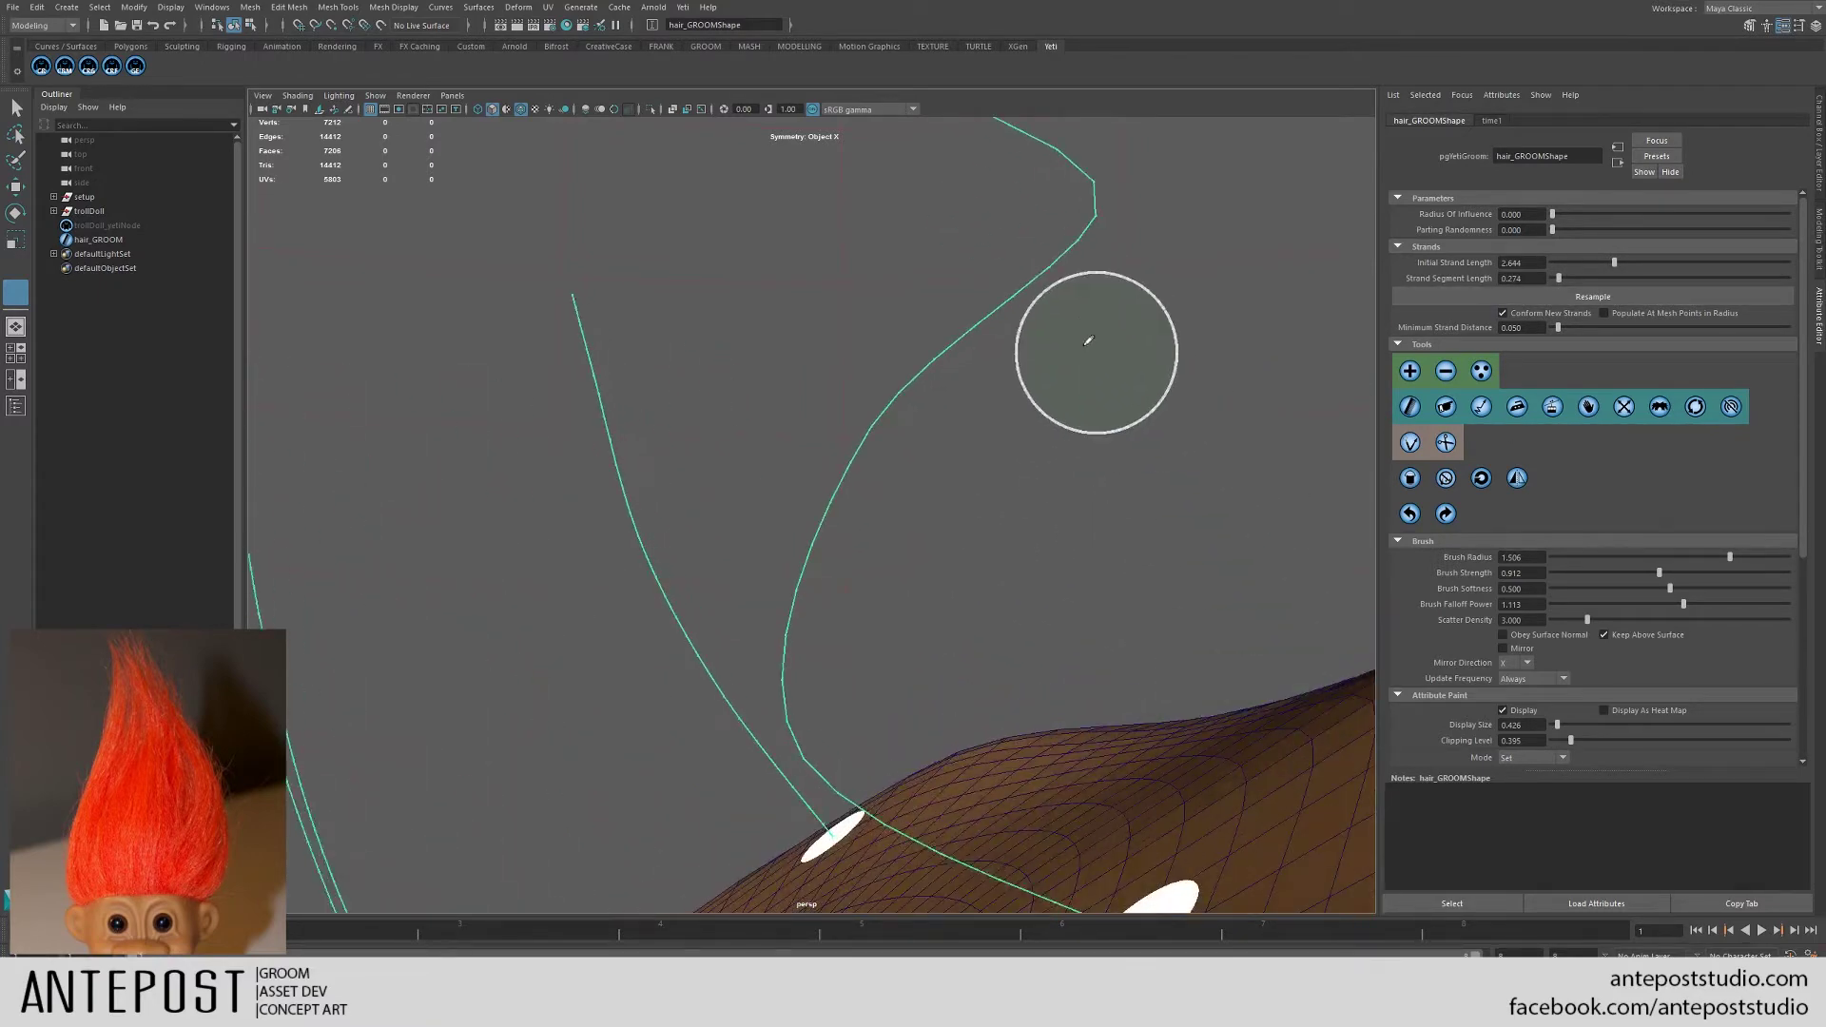
pyautogui.moveTo(1084, 342)
pyautogui.mouseDown()
pyautogui.moveTo(1085, 238)
pyautogui.moveTo(1040, 244)
pyautogui.moveTo(1082, 295)
pyautogui.moveTo(995, 312)
pyautogui.mouseUp()
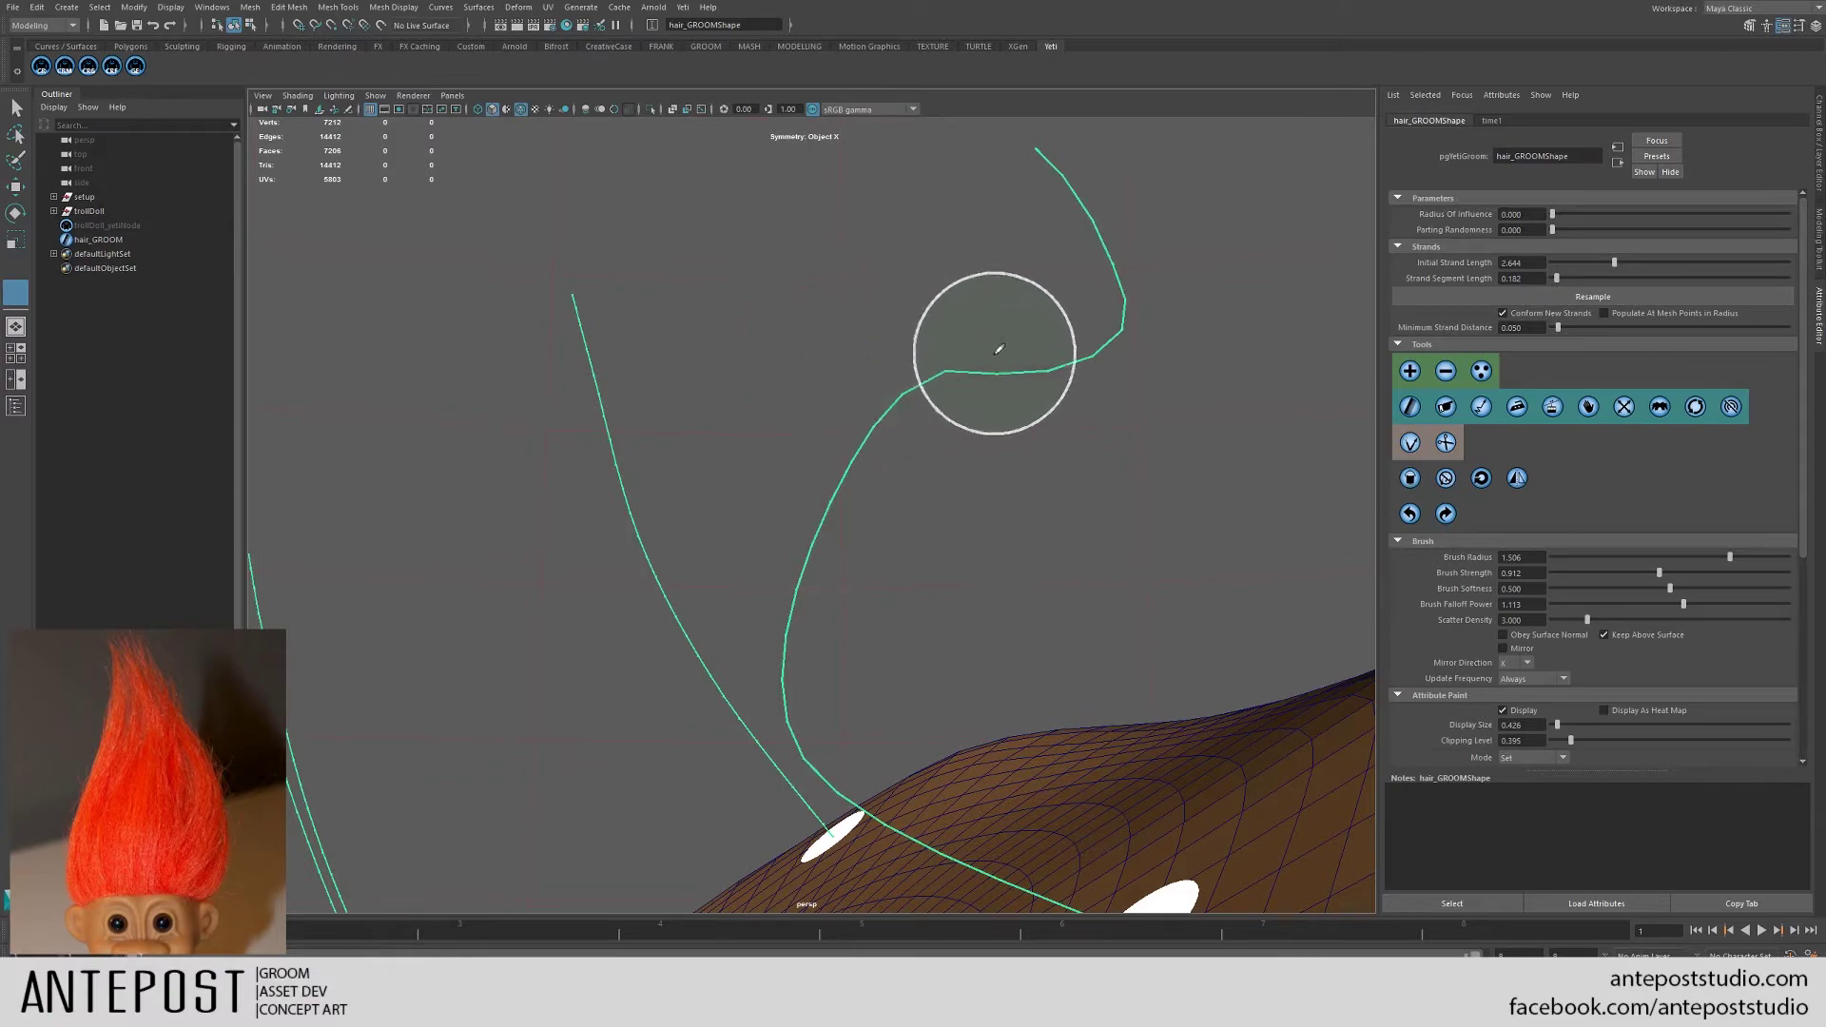
# - Examine the finely segmented strands and their curvature from several angles around the scalp
pyautogui.moveTo(1011, 428)
pyautogui.keyDown('alt'); pyautogui.mouseDown()
pyautogui.moveTo(1139, 473)
pyautogui.moveTo(1154, 380)
pyautogui.moveTo(1081, 310)
pyautogui.moveTo(1081, 469)
pyautogui.moveTo(1006, 567)
pyautogui.moveTo(1011, 399)
pyautogui.moveTo(1072, 420)
pyautogui.mouseUp(); pyautogui.keyUp('alt')
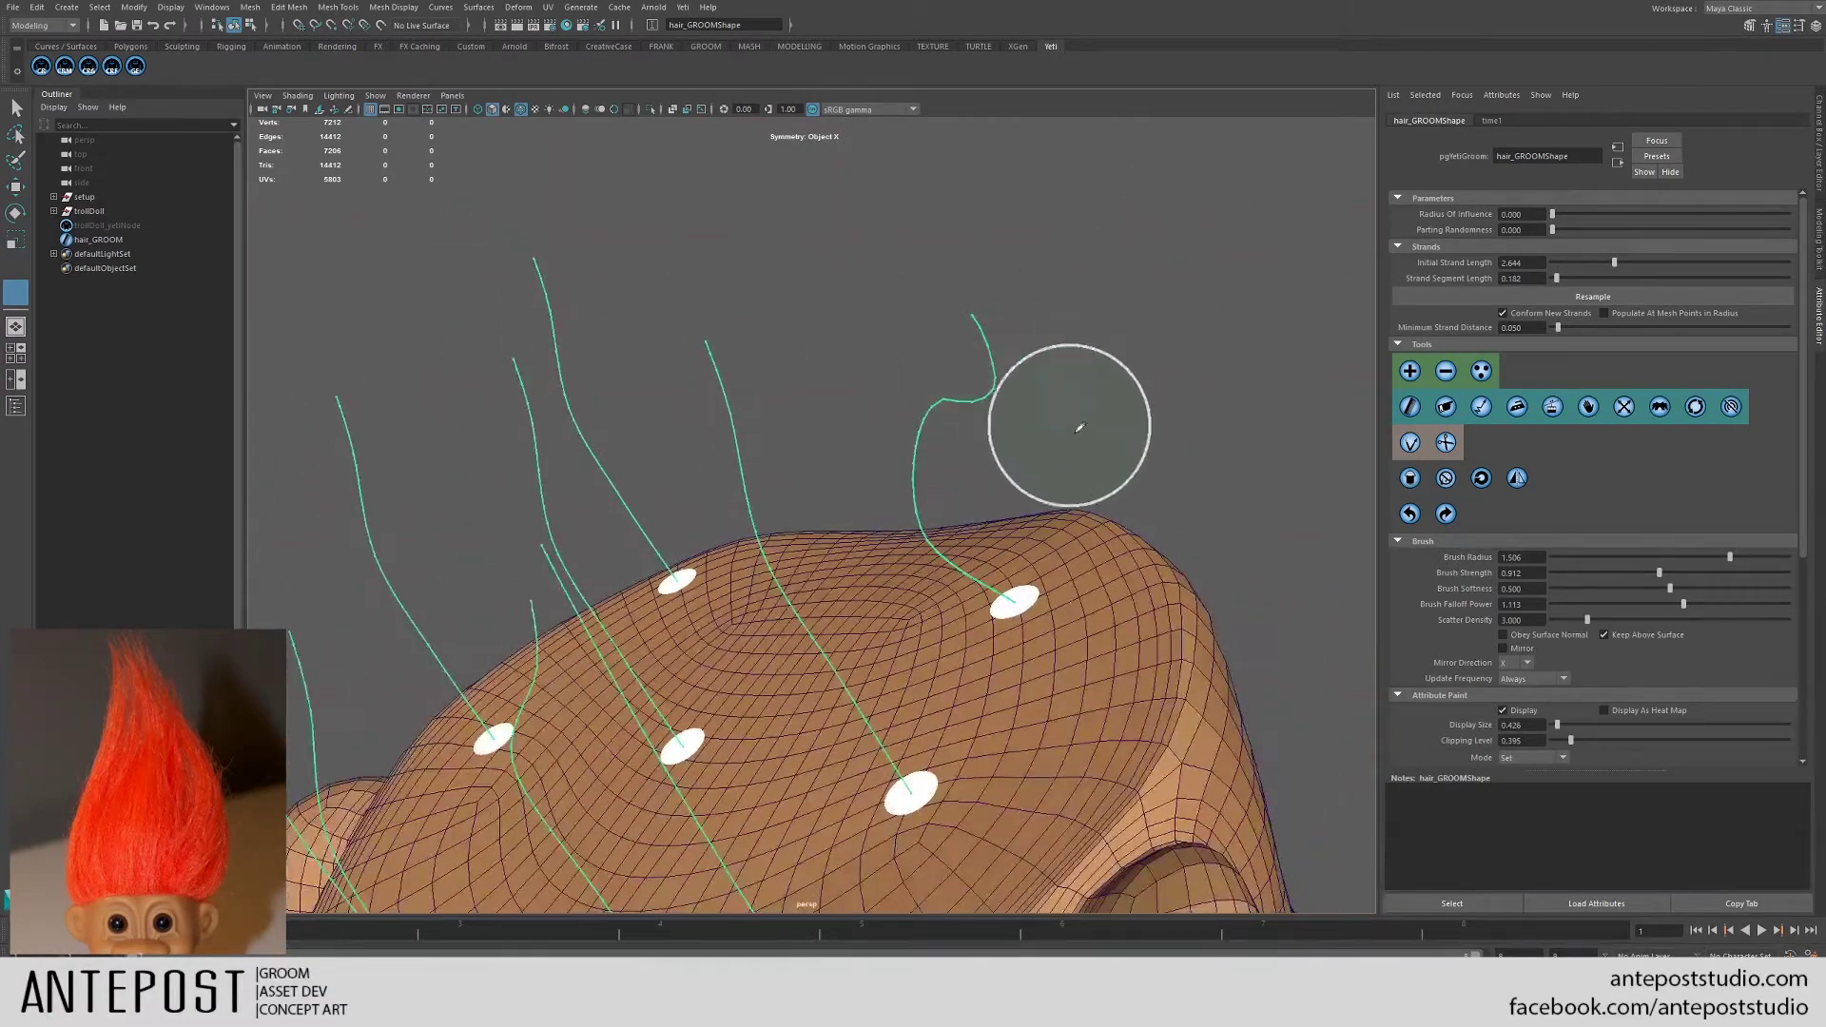
pyautogui.moveTo(1161, 571)
pyautogui.keyDown('alt'); pyautogui.mouseDown()
pyautogui.moveTo(1126, 507)
pyautogui.moveTo(901, 522)
pyautogui.moveTo(1080, 522)
pyautogui.moveTo(956, 583)
pyautogui.mouseUp(); pyautogui.keyUp('alt')
pyautogui.keyDown('alt'); pyautogui.moveTo(1103, 562); pyautogui.dragTo(1052, 485, button='middle'); pyautogui.keyUp('alt')
pyautogui.keyDown('alt'); pyautogui.moveTo(1053, 486); pyautogui.dragTo(1182, 490, button='right'); pyautogui.keyUp('alt')
pyautogui.keyDown('alt'); pyautogui.moveTo(1183, 490); pyautogui.dragTo(1183, 631, button='middle'); pyautogui.keyUp('alt')
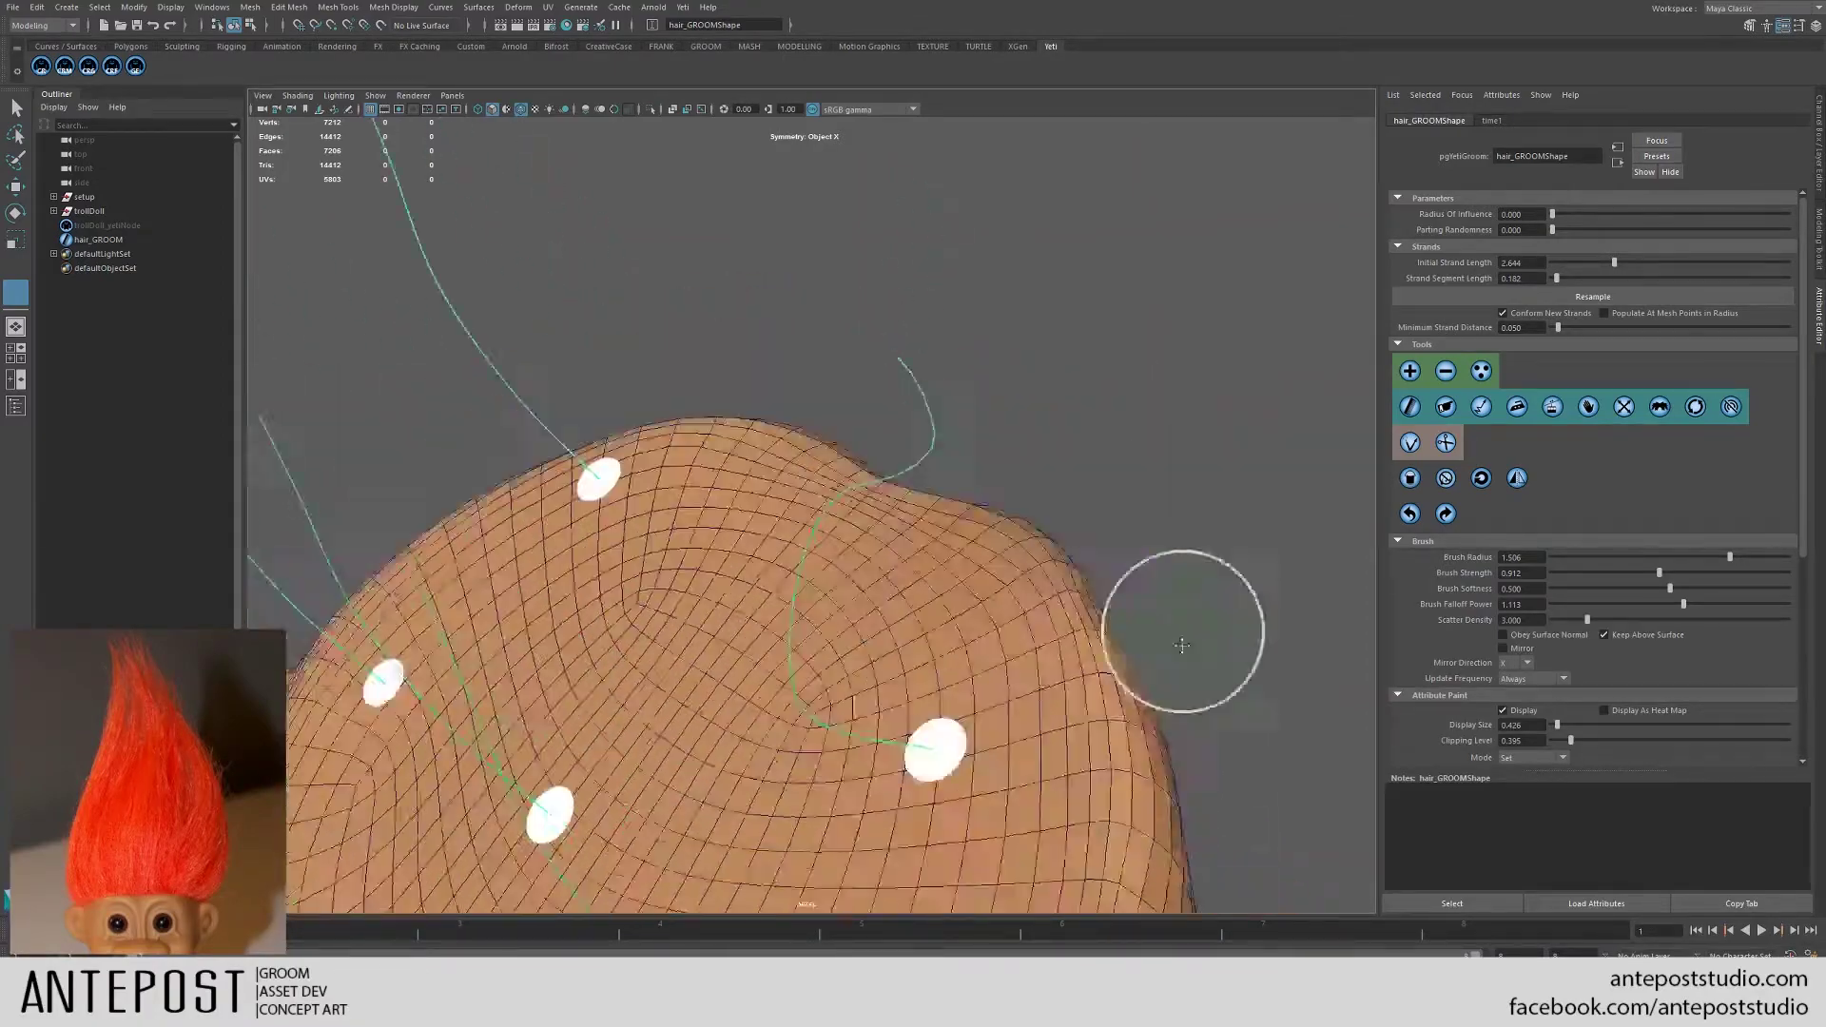
pyautogui.keyDown('alt'); pyautogui.moveTo(989, 561); pyautogui.dragTo(1093, 551, button='right'); pyautogui.keyUp('alt')
pyautogui.keyDown('alt'); pyautogui.moveTo(1093, 551); pyautogui.dragTo(1116, 491); pyautogui.keyUp('alt')
pyautogui.keyDown('alt'); pyautogui.moveTo(1105, 483); pyautogui.dragTo(1056, 533, button='right'); pyautogui.keyUp('alt')
pyautogui.keyDown('alt'); pyautogui.moveTo(1056, 534); pyautogui.dragTo(1059, 400); pyautogui.keyUp('alt')
pyautogui.keyDown('alt'); pyautogui.moveTo(1060, 399); pyautogui.dragTo(1063, 572, button='right'); pyautogui.keyUp('alt')
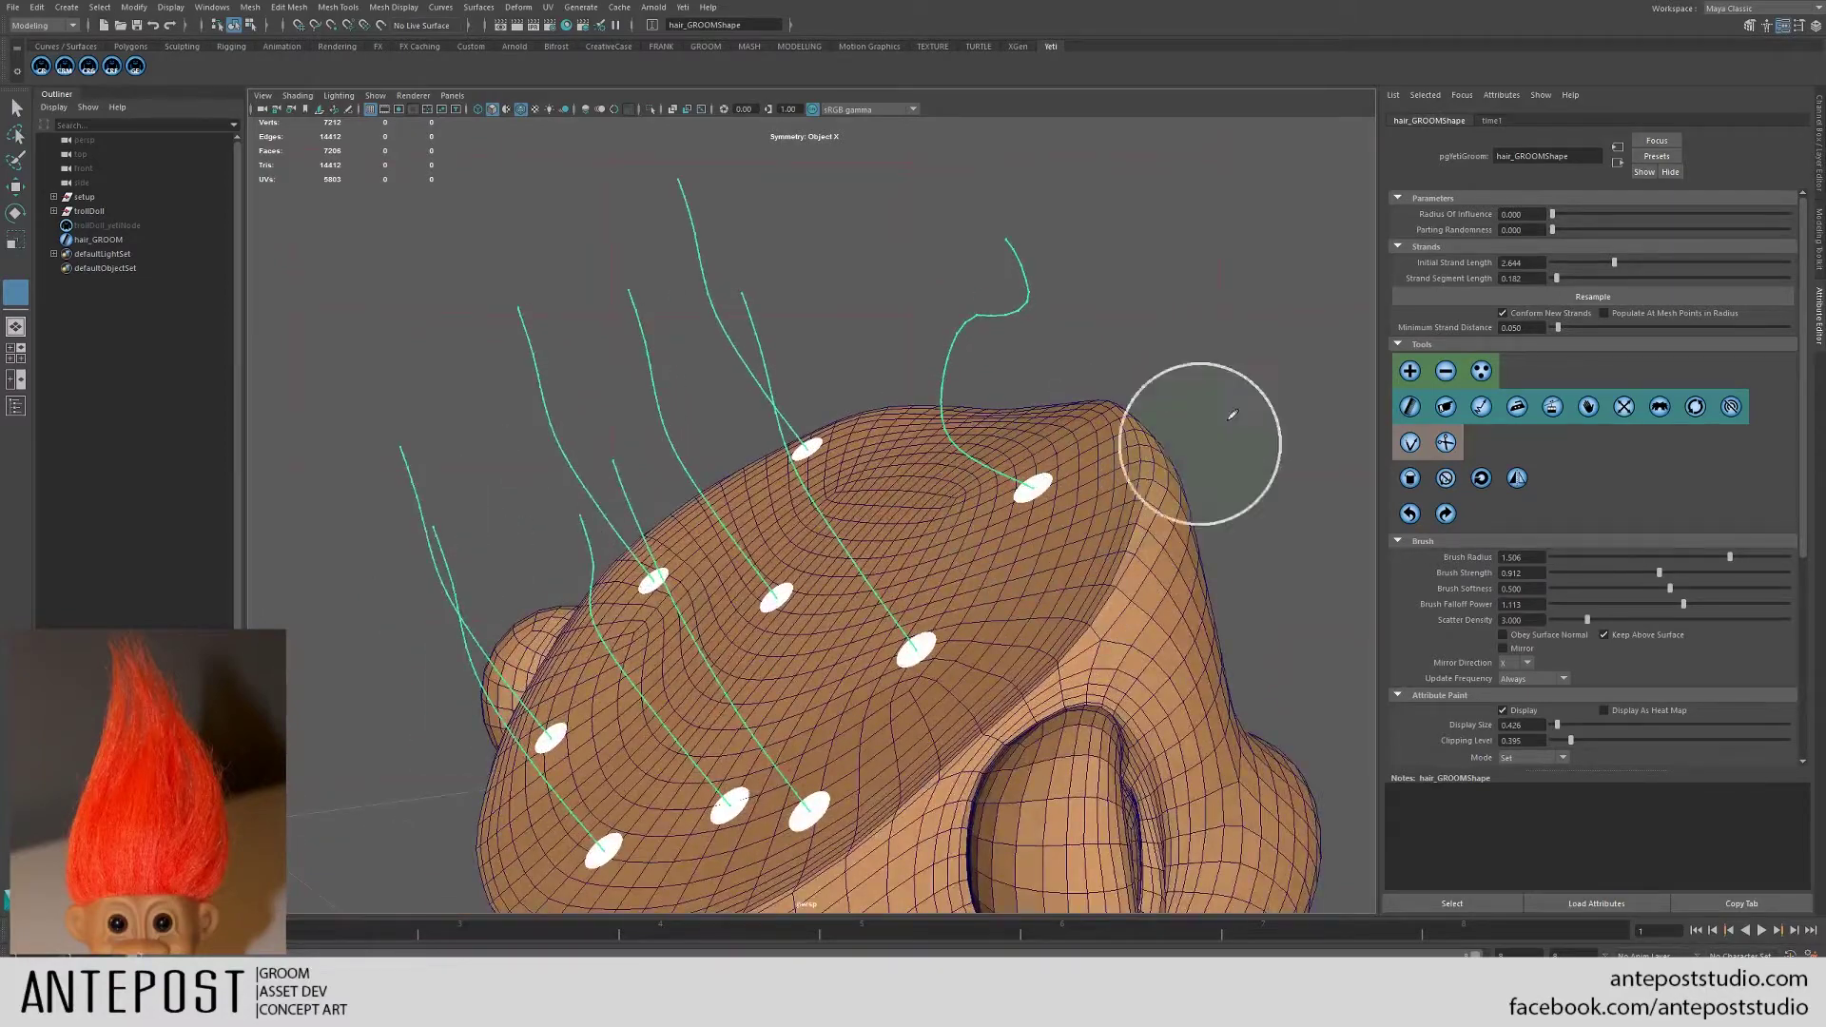
# - Select the strands along one side of the scalp and resample only those with Strand Segment Length 2.888
pyautogui.moveTo(774, 543)
pyautogui.keyDown('alt'); pyautogui.mouseDown()
pyautogui.moveTo(681, 611)
pyautogui.moveTo(758, 574)
pyautogui.mouseUp(); pyautogui.keyUp('alt')
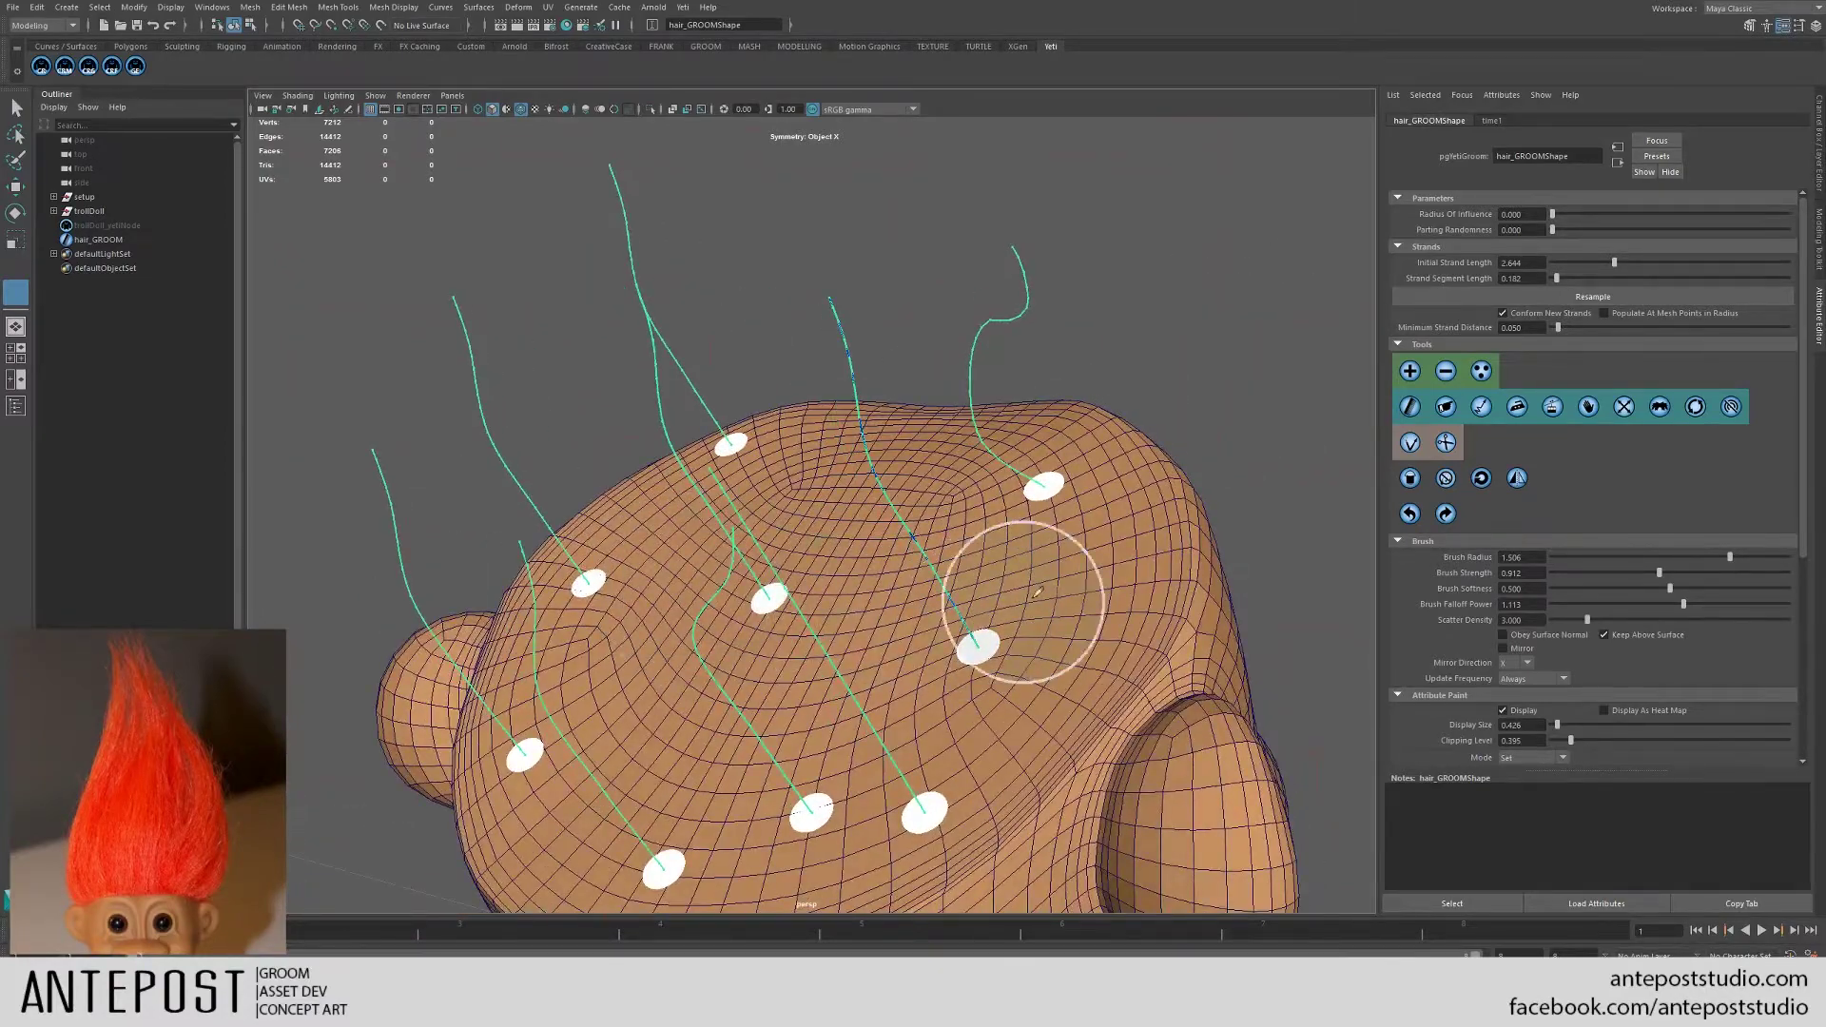
pyautogui.click(928, 761)
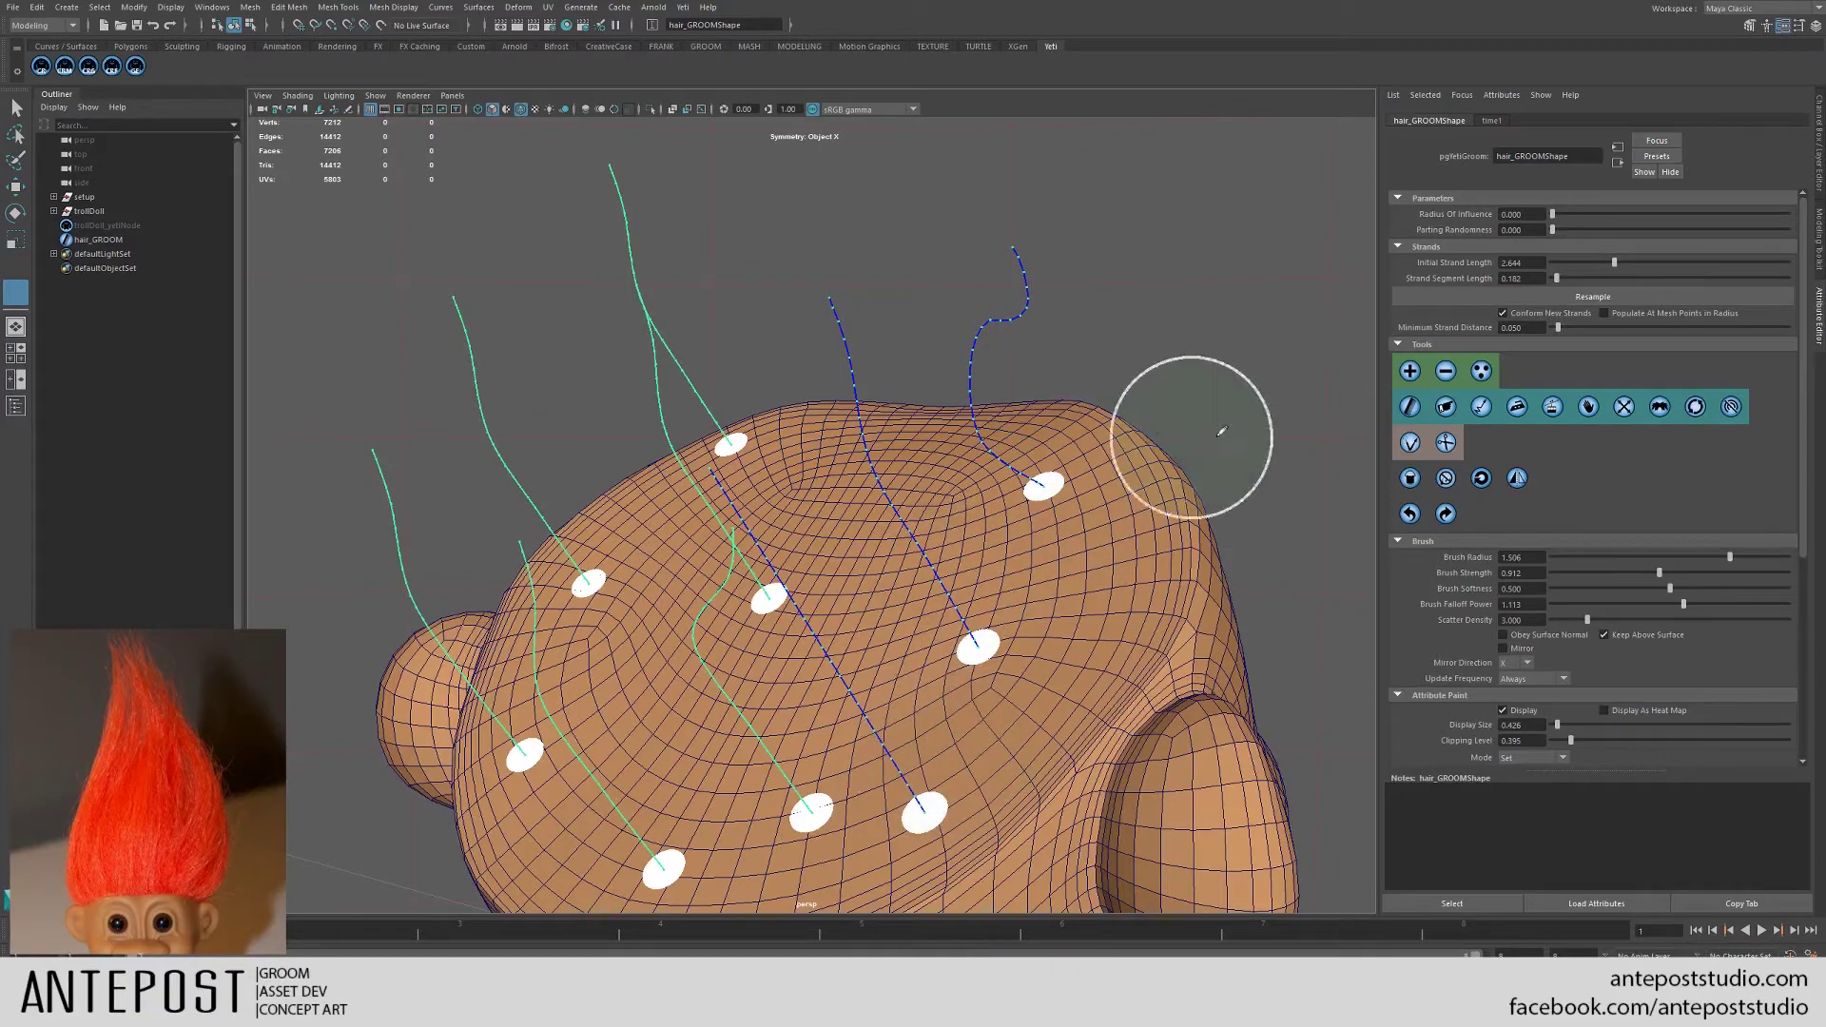
pyautogui.moveTo(1556, 278); pyautogui.dragTo(1620, 278)
pyautogui.click(1623, 303)
pyautogui.keyDown('alt'); pyautogui.moveTo(951, 519); pyautogui.dragTo(1094, 467); pyautogui.keyUp('alt')
pyautogui.keyDown('alt'); pyautogui.moveTo(832, 599); pyautogui.dragTo(1086, 756, button='right'); pyautogui.keyUp('alt')
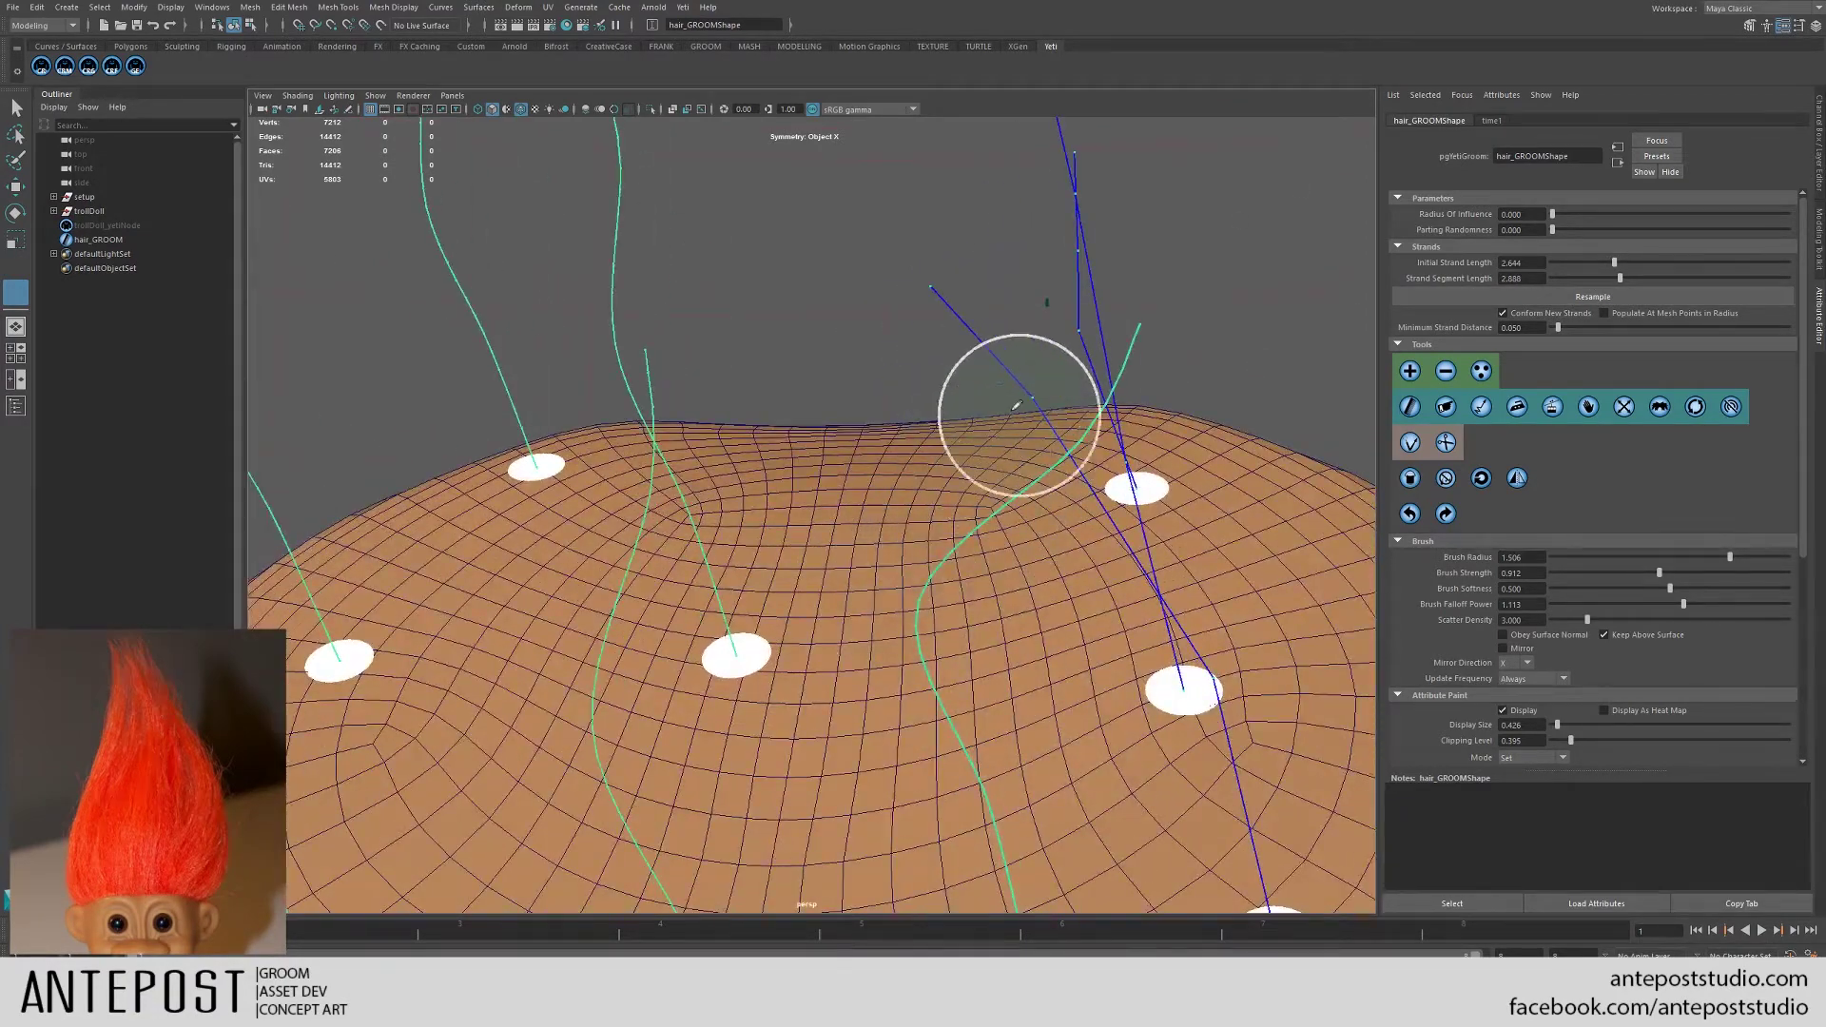
# - Examine the head from the face and the top, comparing the coarse selected strands with the unselected ones
pyautogui.keyDown('alt'); pyautogui.moveTo(1016, 407); pyautogui.dragTo(1088, 172, button='right'); pyautogui.keyUp('alt')
pyautogui.keyDown('alt'); pyautogui.moveTo(1089, 171); pyautogui.dragTo(967, 501); pyautogui.keyUp('alt')
pyautogui.keyDown('alt'); pyautogui.moveTo(967, 501); pyautogui.dragTo(1021, 552, button='right'); pyautogui.keyUp('alt')
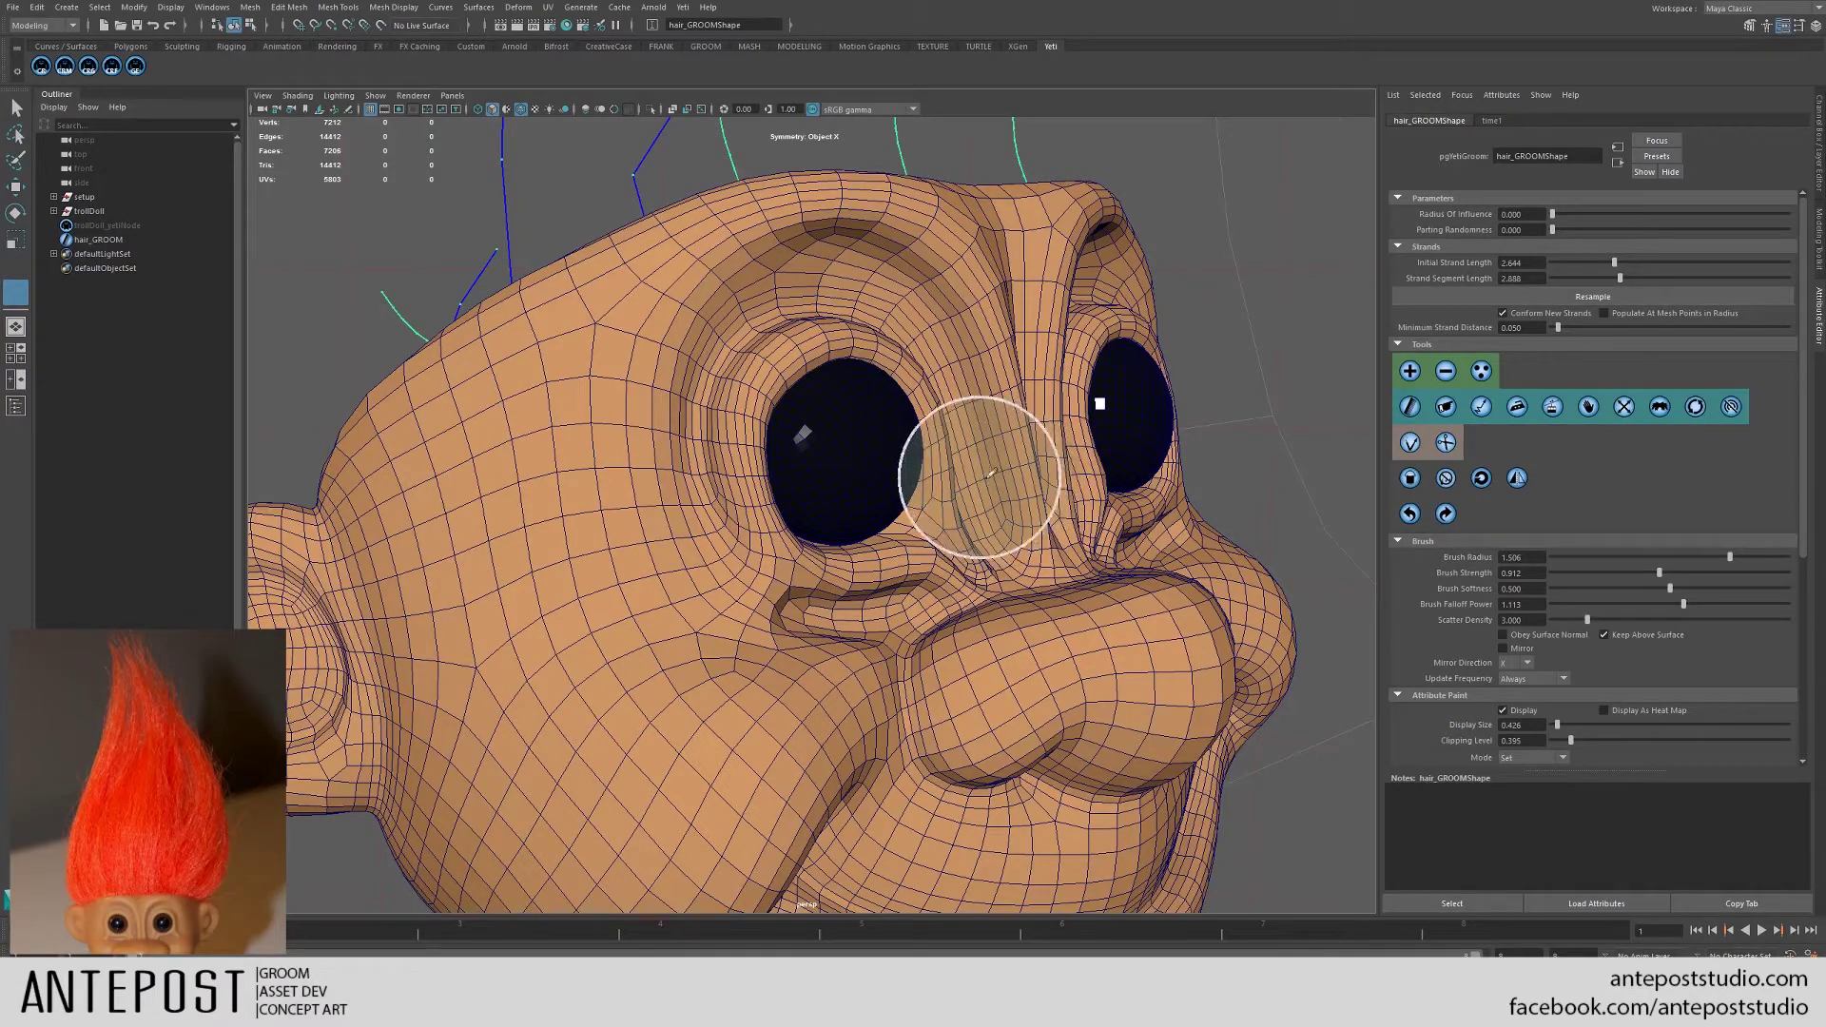
pyautogui.keyDown('alt'); pyautogui.moveTo(980, 467); pyautogui.dragTo(951, 448); pyautogui.keyUp('alt')
pyautogui.keyDown('alt'); pyautogui.moveTo(951, 448); pyautogui.dragTo(1227, 475, button='right'); pyautogui.keyUp('alt')
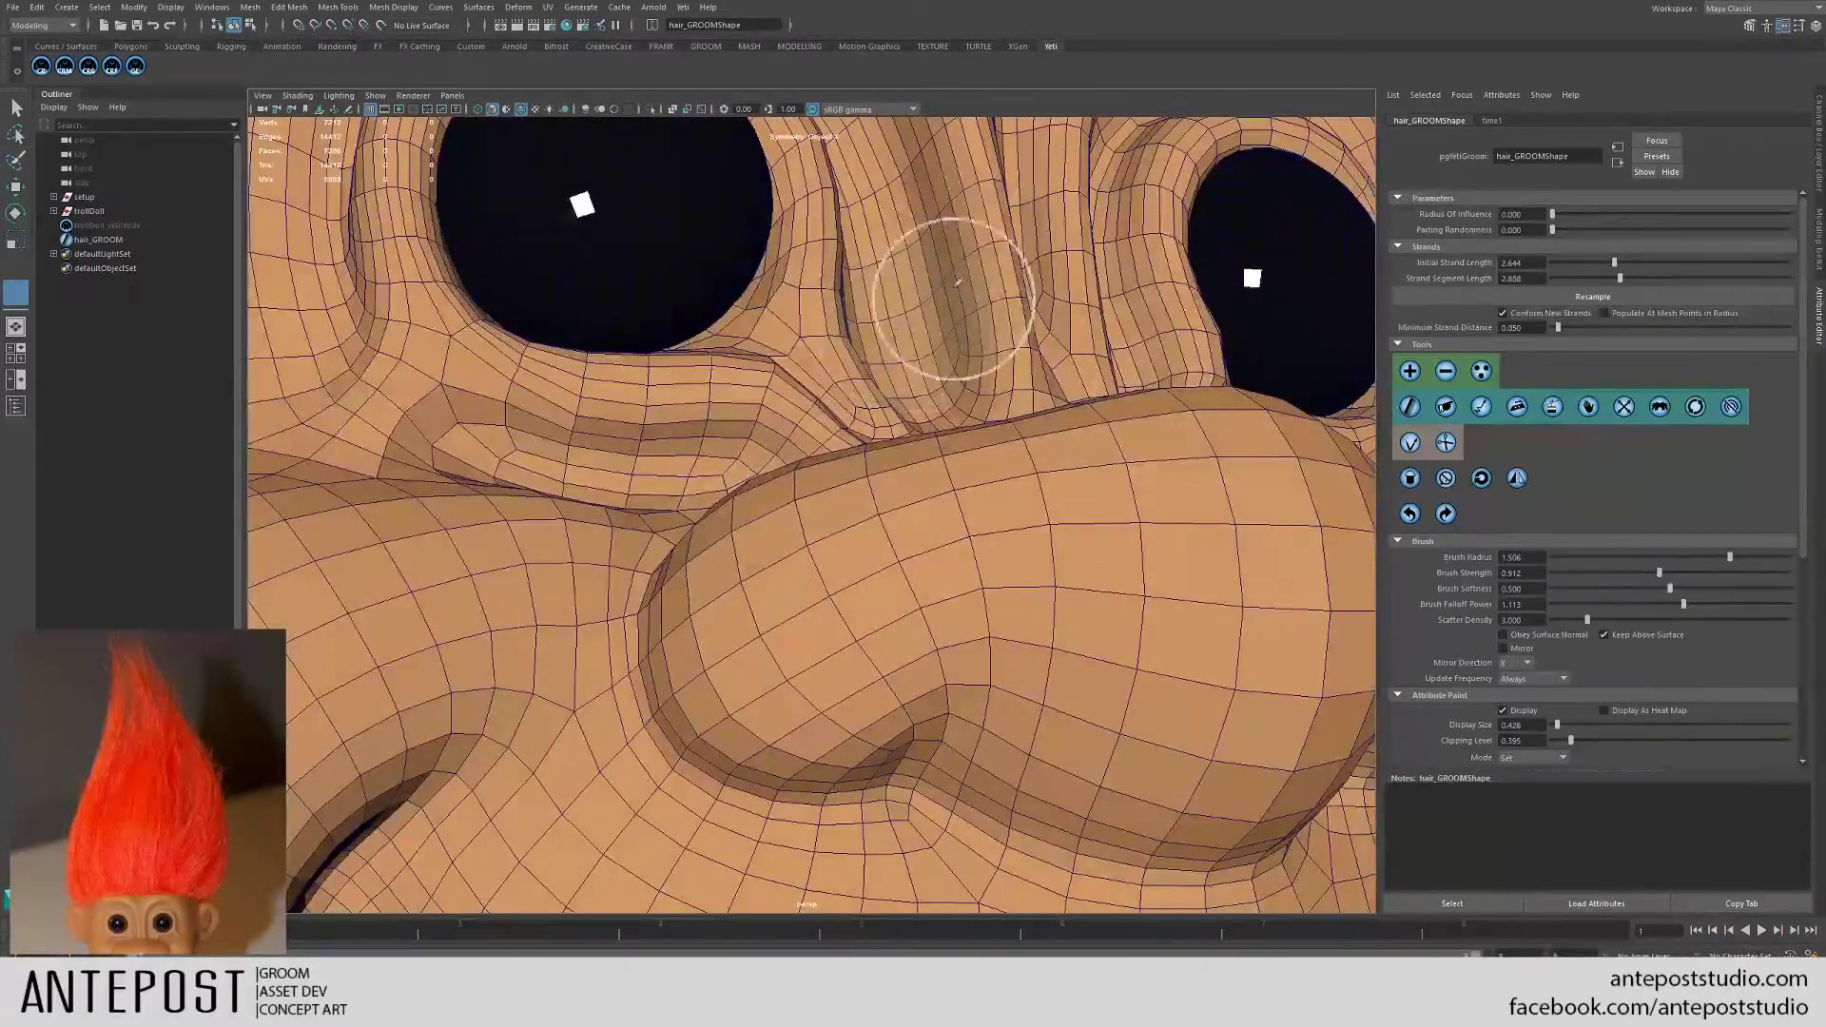
pyautogui.keyDown('alt'); pyautogui.moveTo(958, 282); pyautogui.dragTo(1141, 583); pyautogui.keyUp('alt')
pyautogui.keyDown('alt'); pyautogui.moveTo(1141, 583); pyautogui.dragTo(1032, 306, button='right'); pyautogui.keyUp('alt')
pyautogui.moveTo(1031, 305)
pyautogui.keyDown('alt'); pyautogui.mouseDown()
pyautogui.moveTo(979, 419)
pyautogui.moveTo(767, 424)
pyautogui.moveTo(951, 603)
pyautogui.mouseUp(); pyautogui.keyUp('alt')
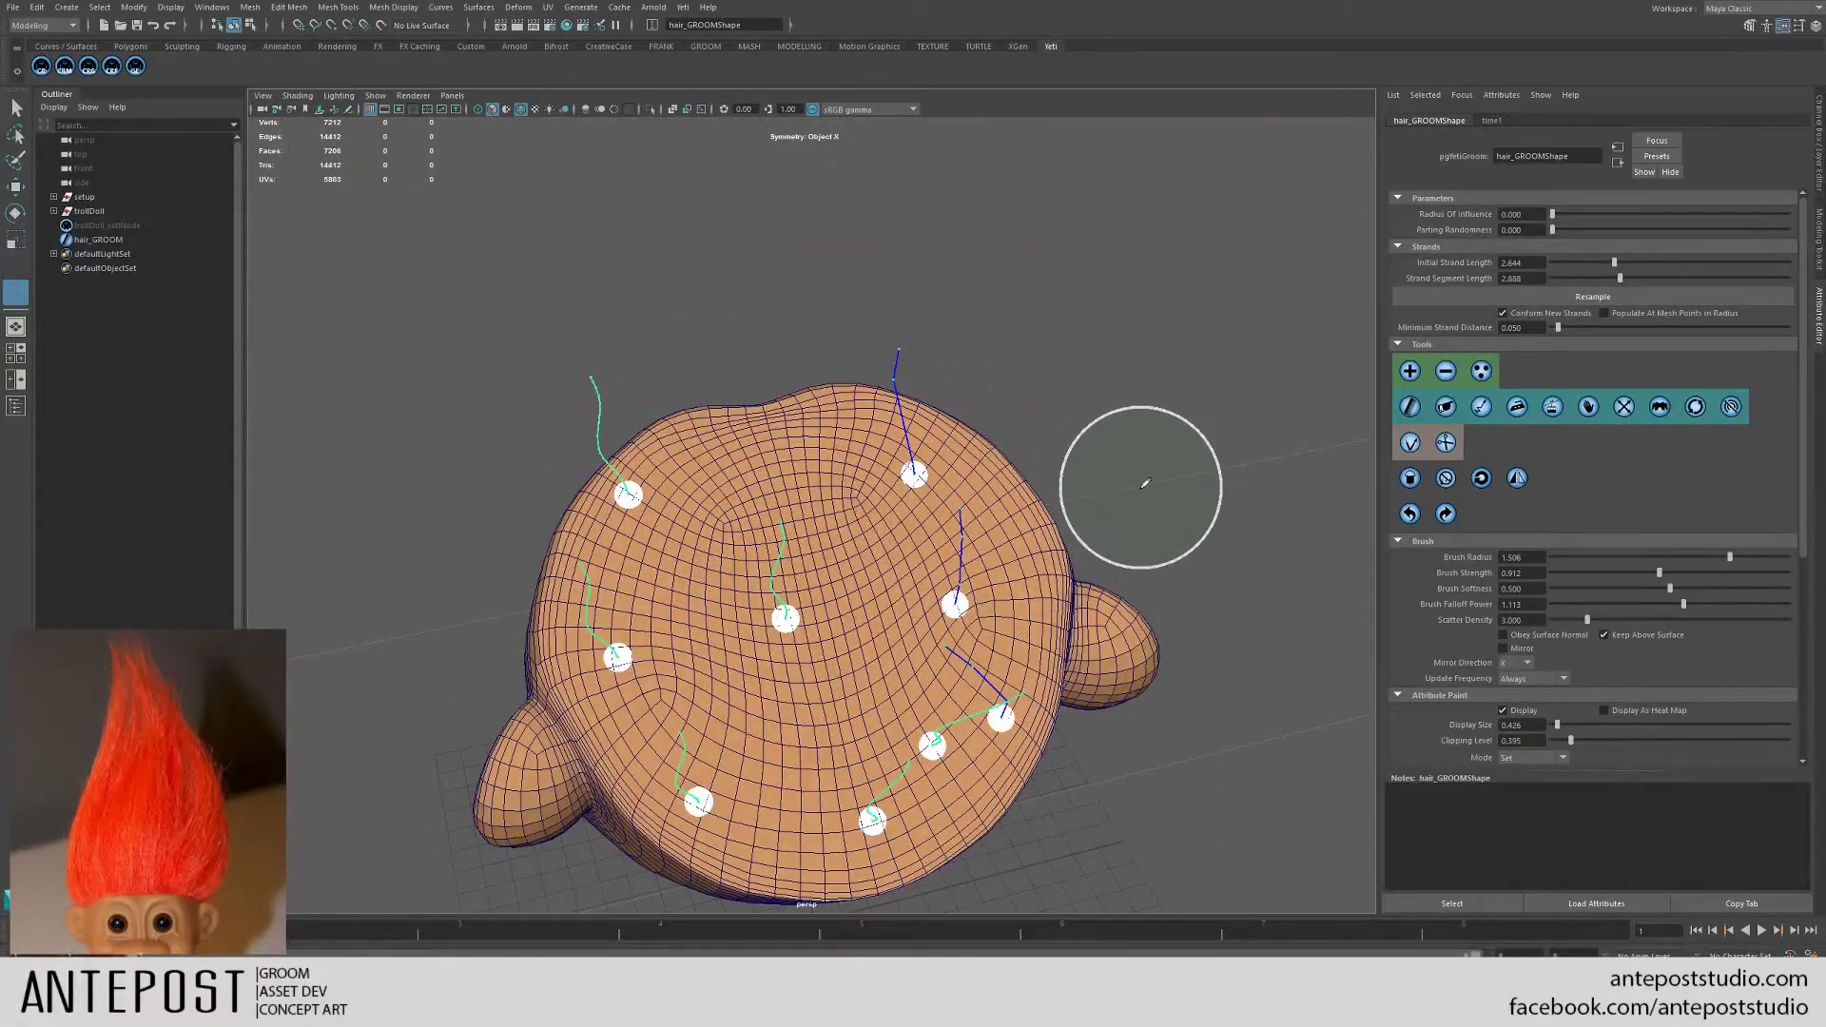
# - Clear all strands from the scalp with Brush Radius 7.295 and inspect the bare head from the front, back and side
pyautogui.moveTo(1146, 484)
pyautogui.keyDown('alt'); pyautogui.mouseDown()
pyautogui.moveTo(1162, 489)
pyautogui.moveTo(1151, 361)
pyautogui.mouseUp(); pyautogui.keyUp('alt')
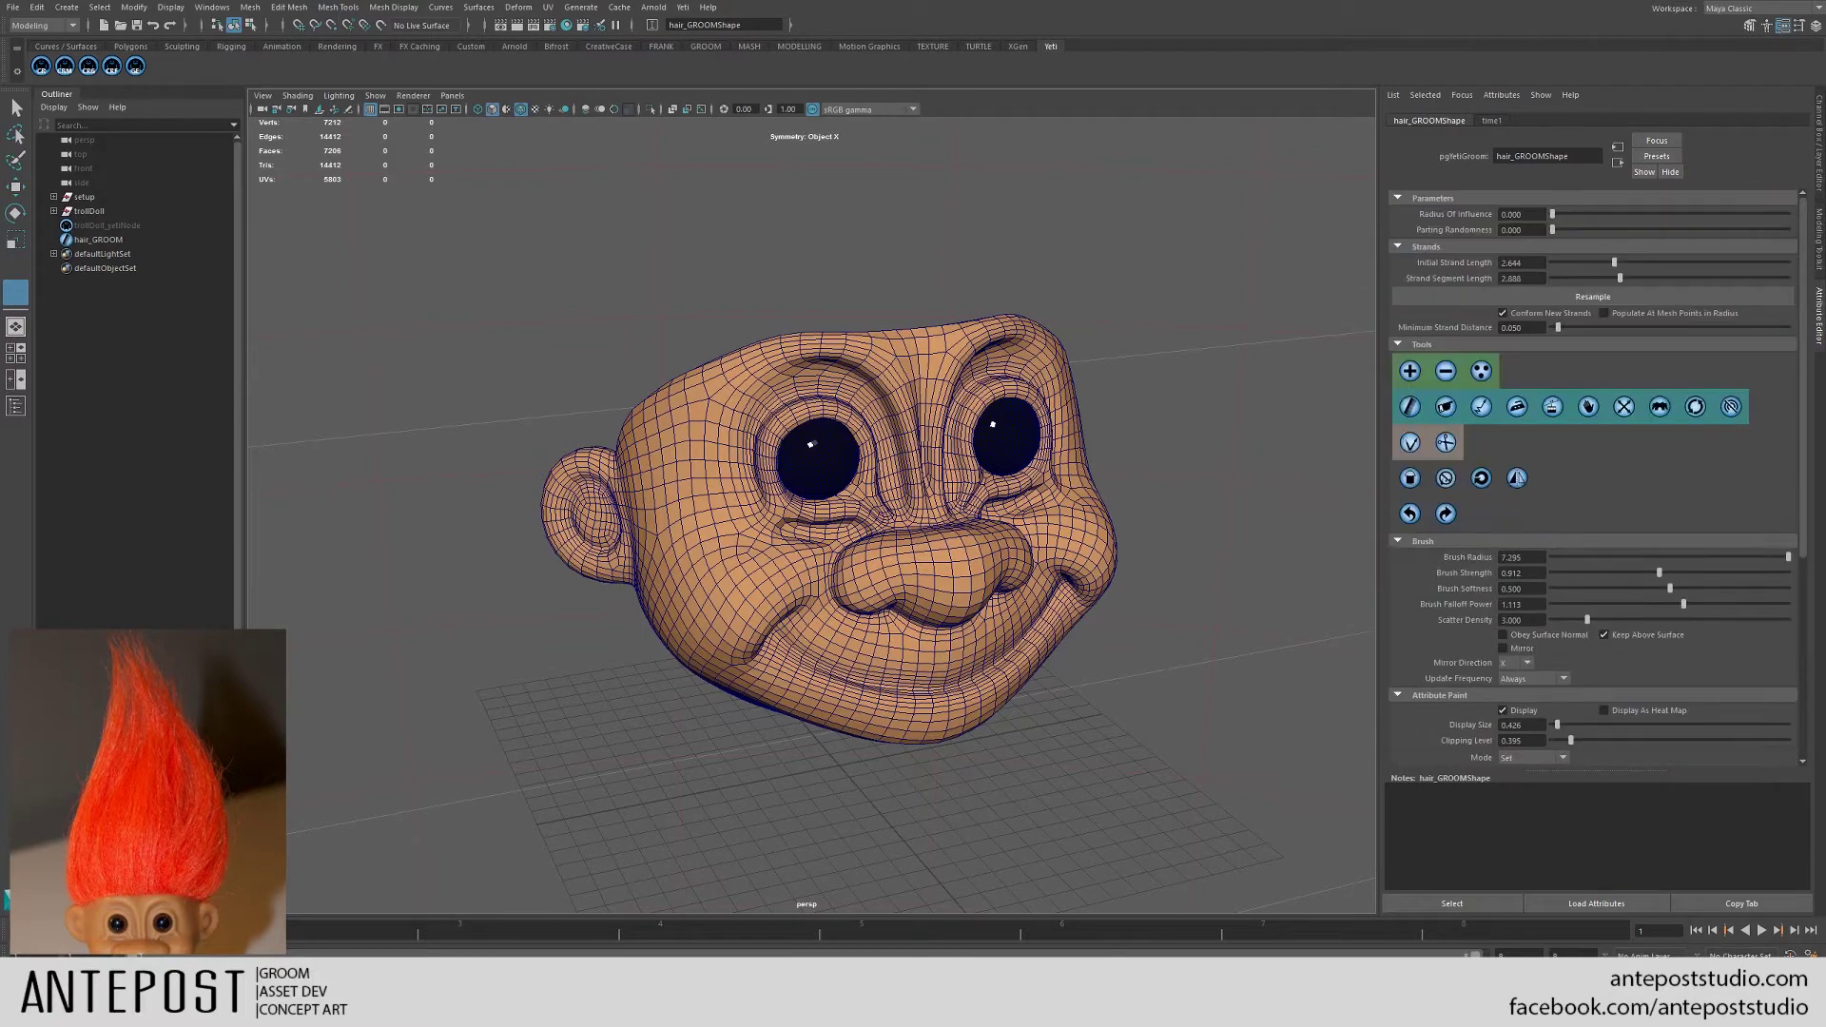
pyautogui.moveTo(1068, 428)
pyautogui.keyDown('alt'); pyautogui.mouseDown()
pyautogui.moveTo(888, 400)
pyautogui.moveTo(900, 419)
pyautogui.moveTo(1019, 334)
pyautogui.moveTo(836, 571)
pyautogui.mouseUp(); pyautogui.keyUp('alt')
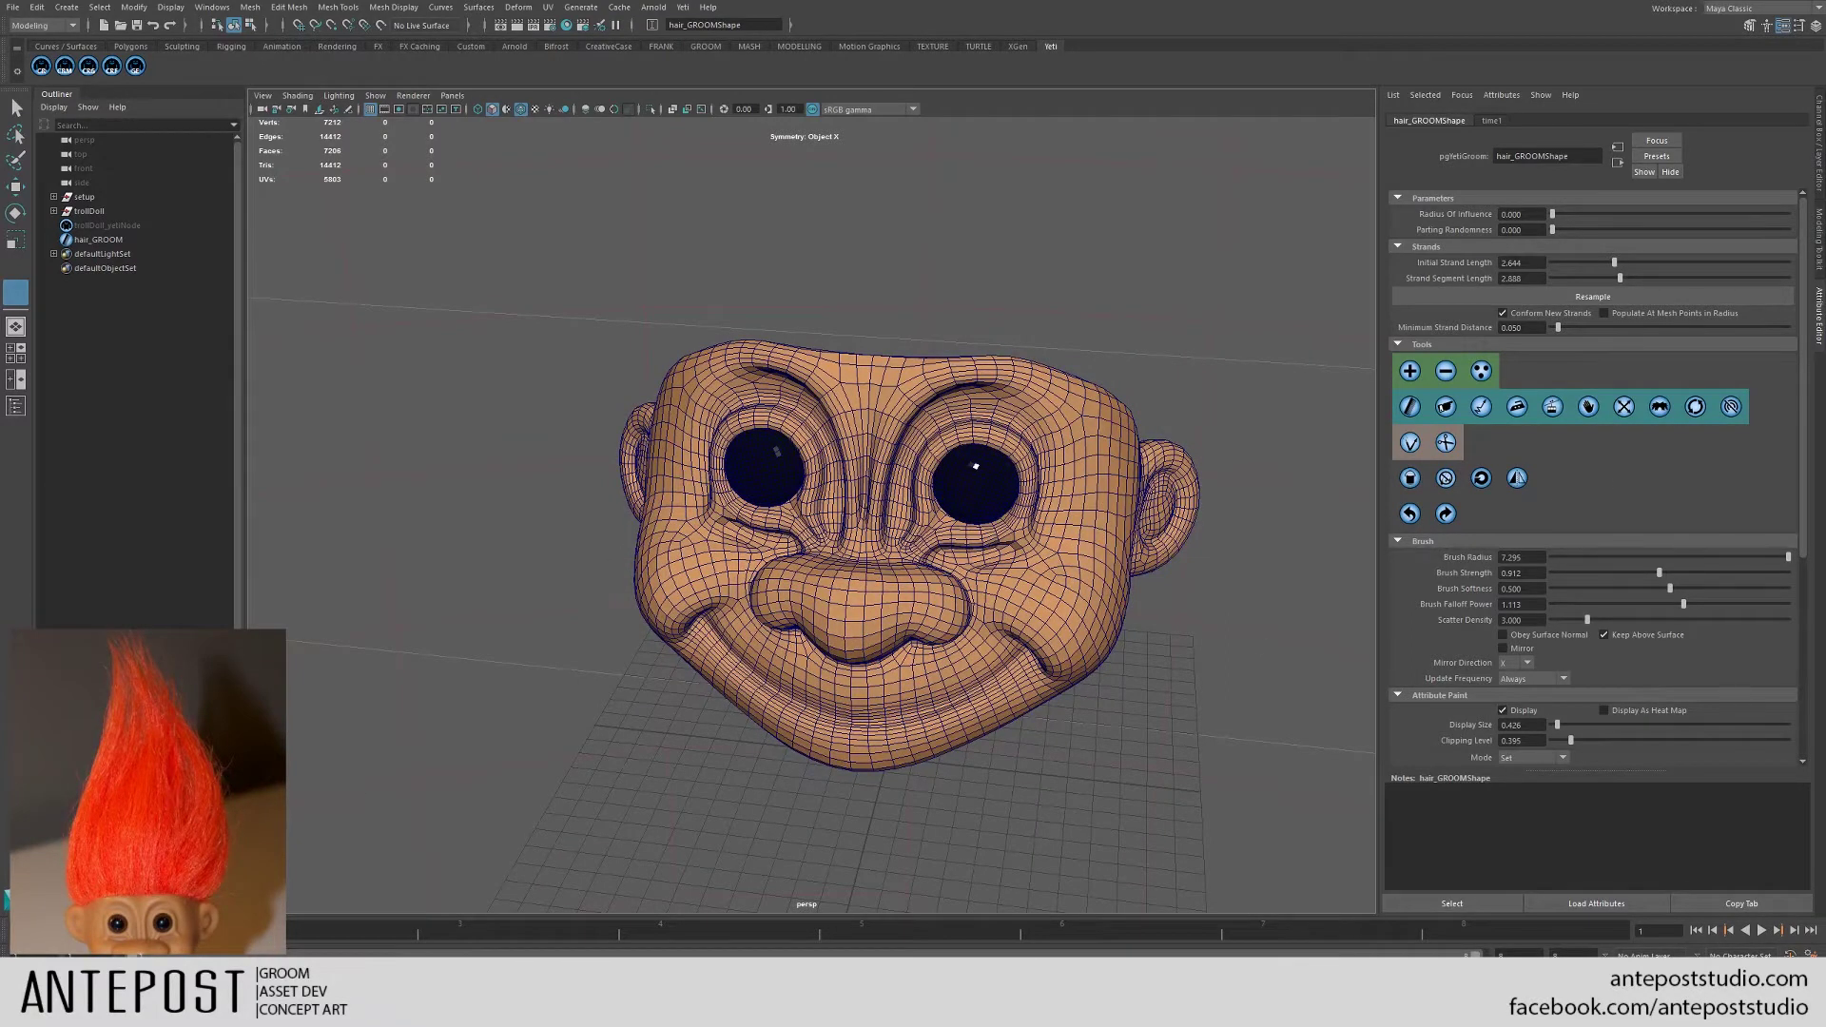
pyautogui.moveTo(1808, 443); pyautogui.dragTo(1805, 696)
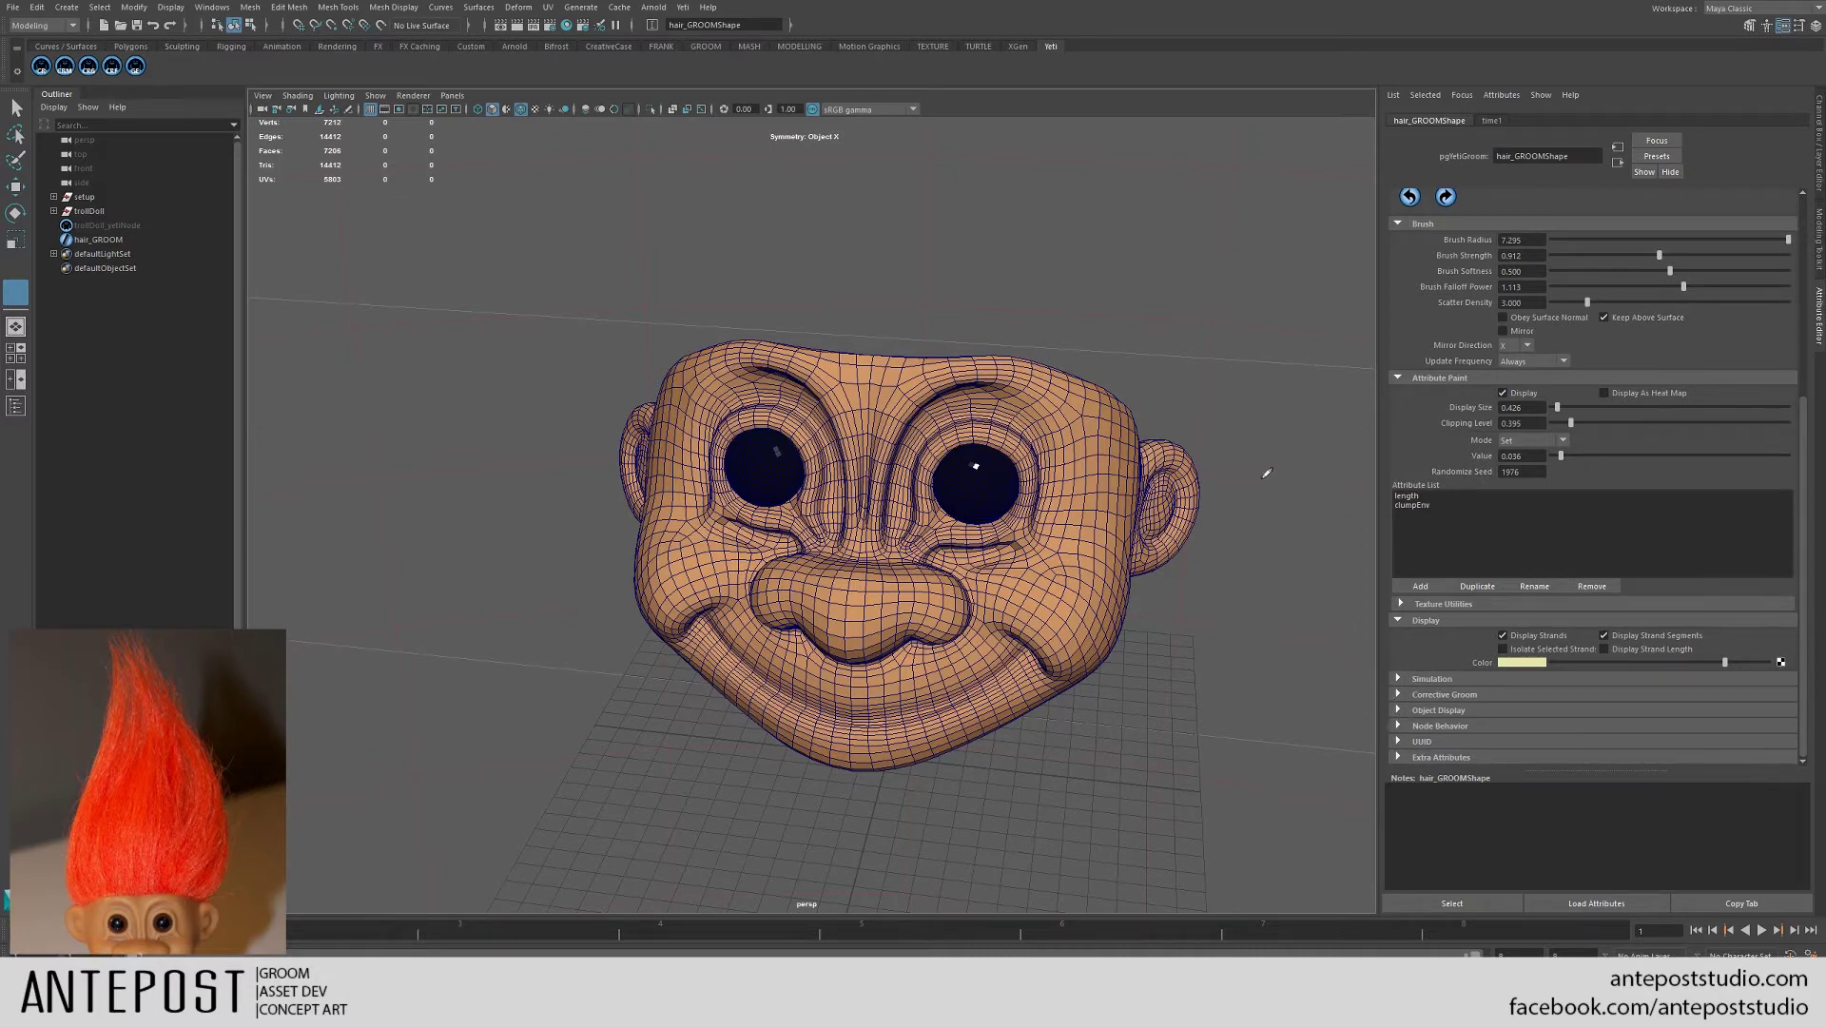
pyautogui.moveTo(1267, 473)
pyautogui.keyDown('alt'); pyautogui.mouseDown()
pyautogui.moveTo(1150, 461)
pyautogui.moveTo(1007, 538)
pyautogui.moveTo(897, 489)
pyautogui.moveTo(790, 504)
pyautogui.moveTo(857, 447)
pyautogui.mouseUp(); pyautogui.keyUp('alt')
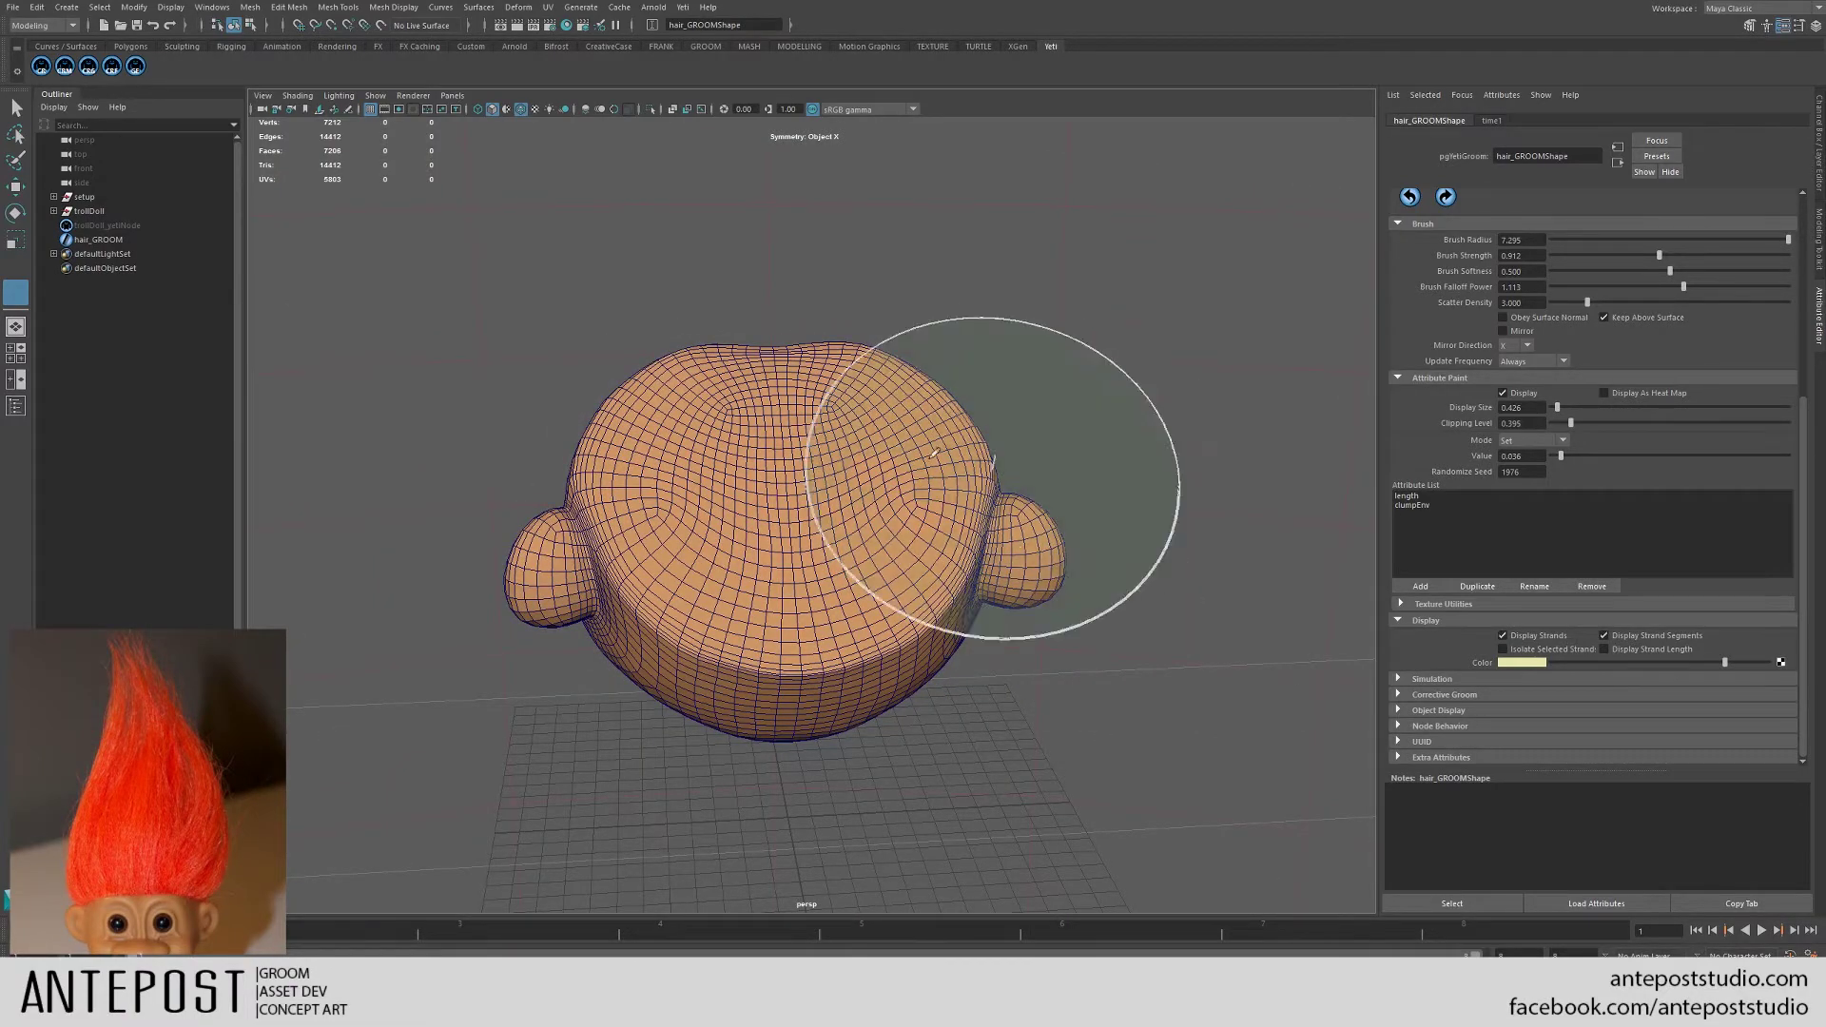
pyautogui.moveTo(990, 457)
pyautogui.keyDown('alt'); pyautogui.mouseDown()
pyautogui.moveTo(979, 523)
pyautogui.moveTo(1107, 435)
pyautogui.mouseUp(); pyautogui.keyUp('alt')
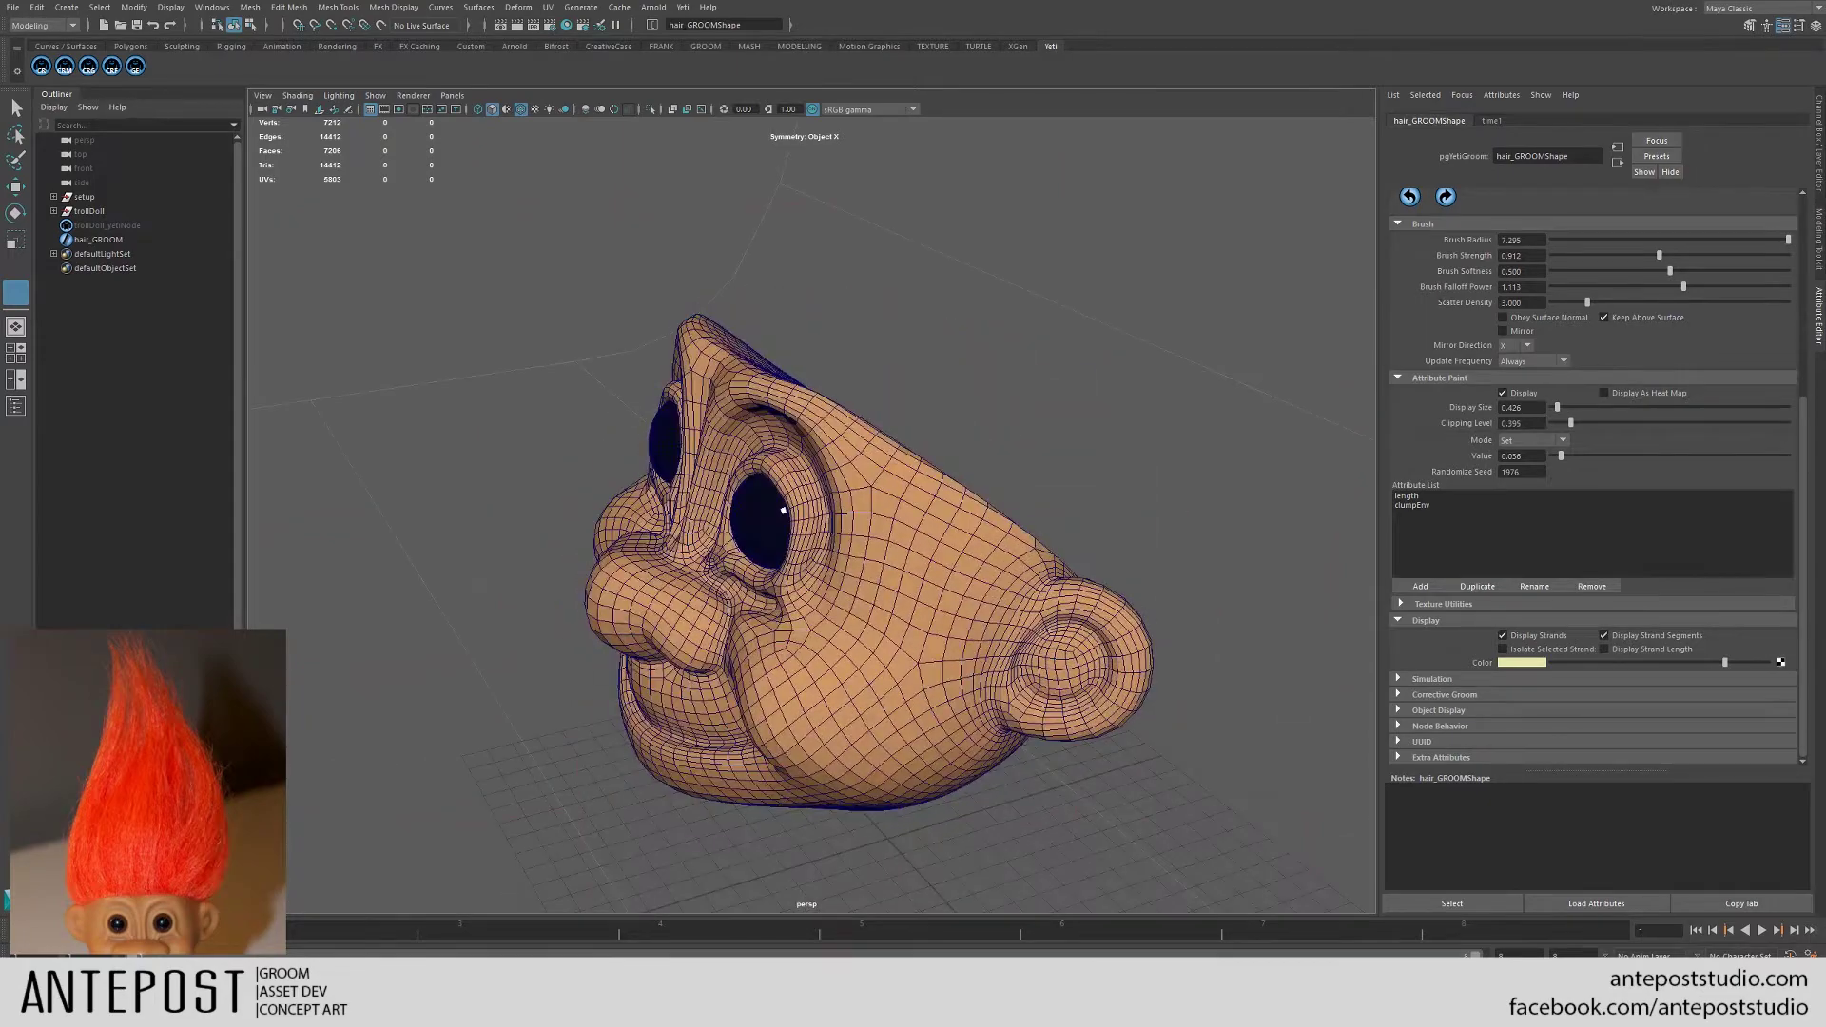
# - Add a single strand at the center of the scalp with Initial Strand Length 8.571, and set Brush Strength to 1.143
pyautogui.moveTo(1805, 413); pyautogui.dragTo(1804, 204)
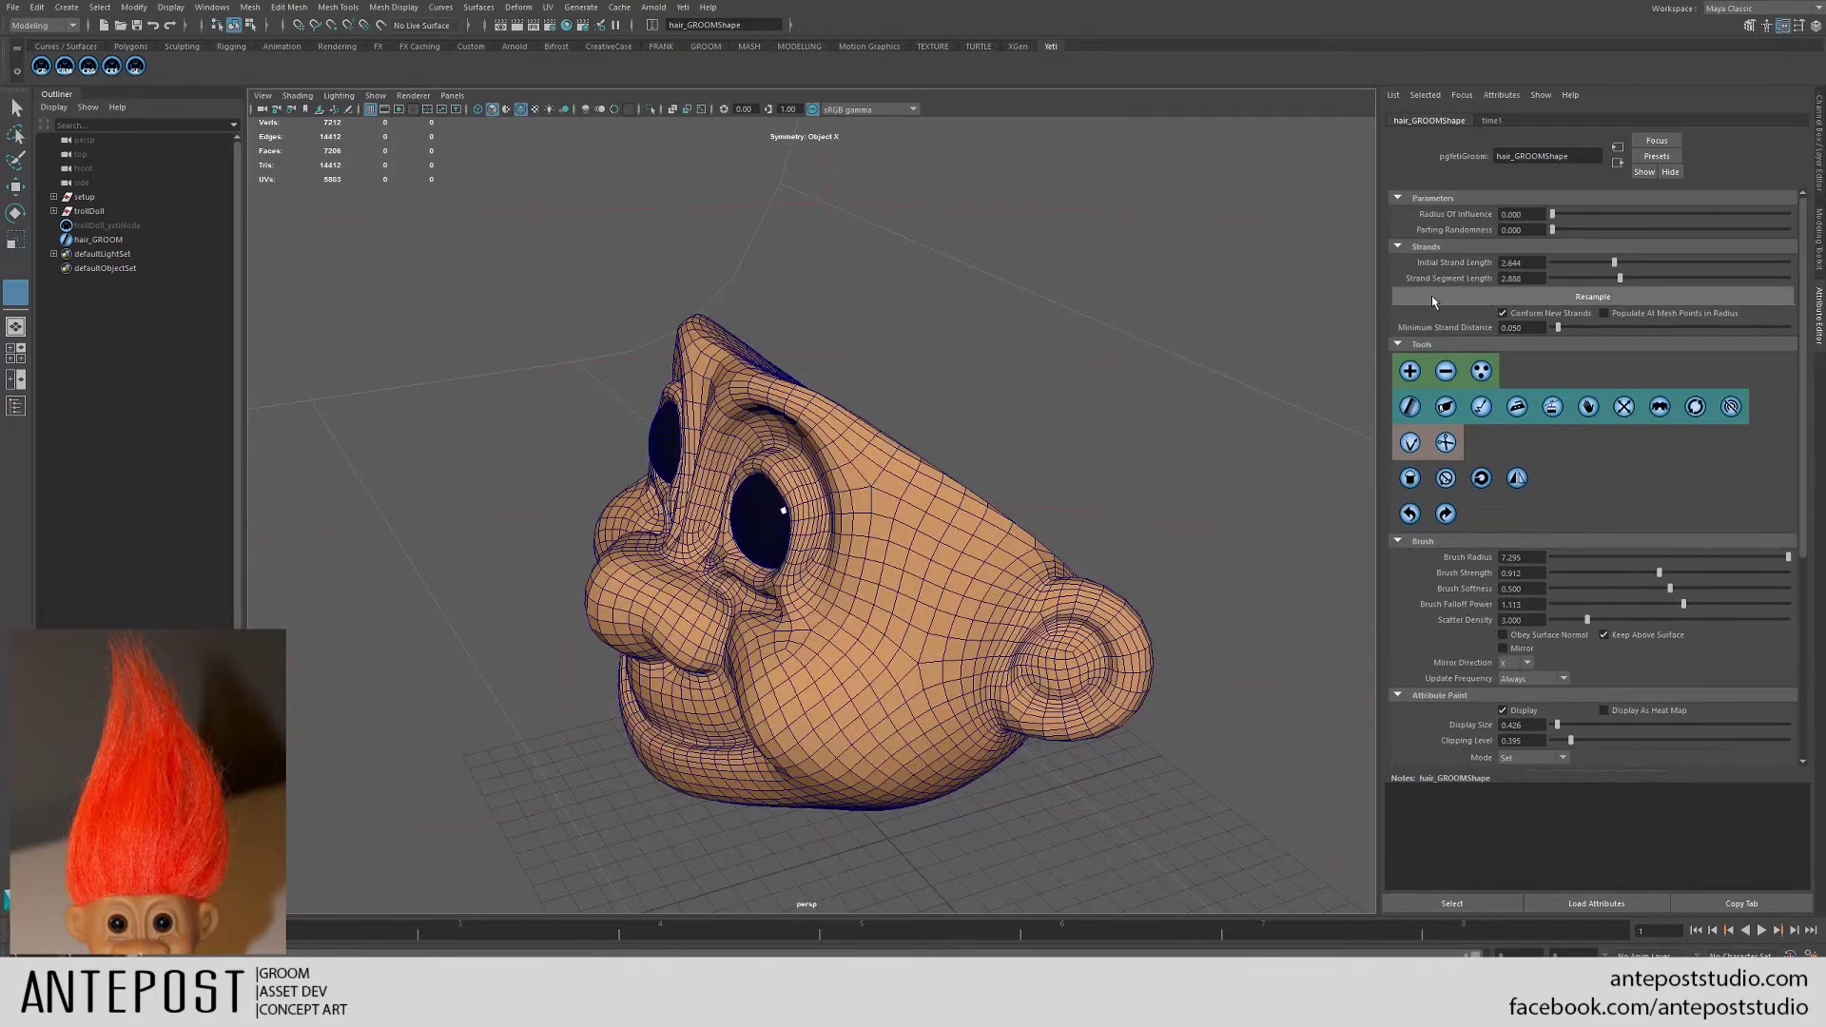
pyautogui.click(1410, 371)
pyautogui.moveTo(951, 456)
pyautogui.keyDown('alt'); pyautogui.mouseDown()
pyautogui.moveTo(877, 479)
pyautogui.moveTo(899, 504)
pyautogui.mouseUp(); pyautogui.keyUp('alt')
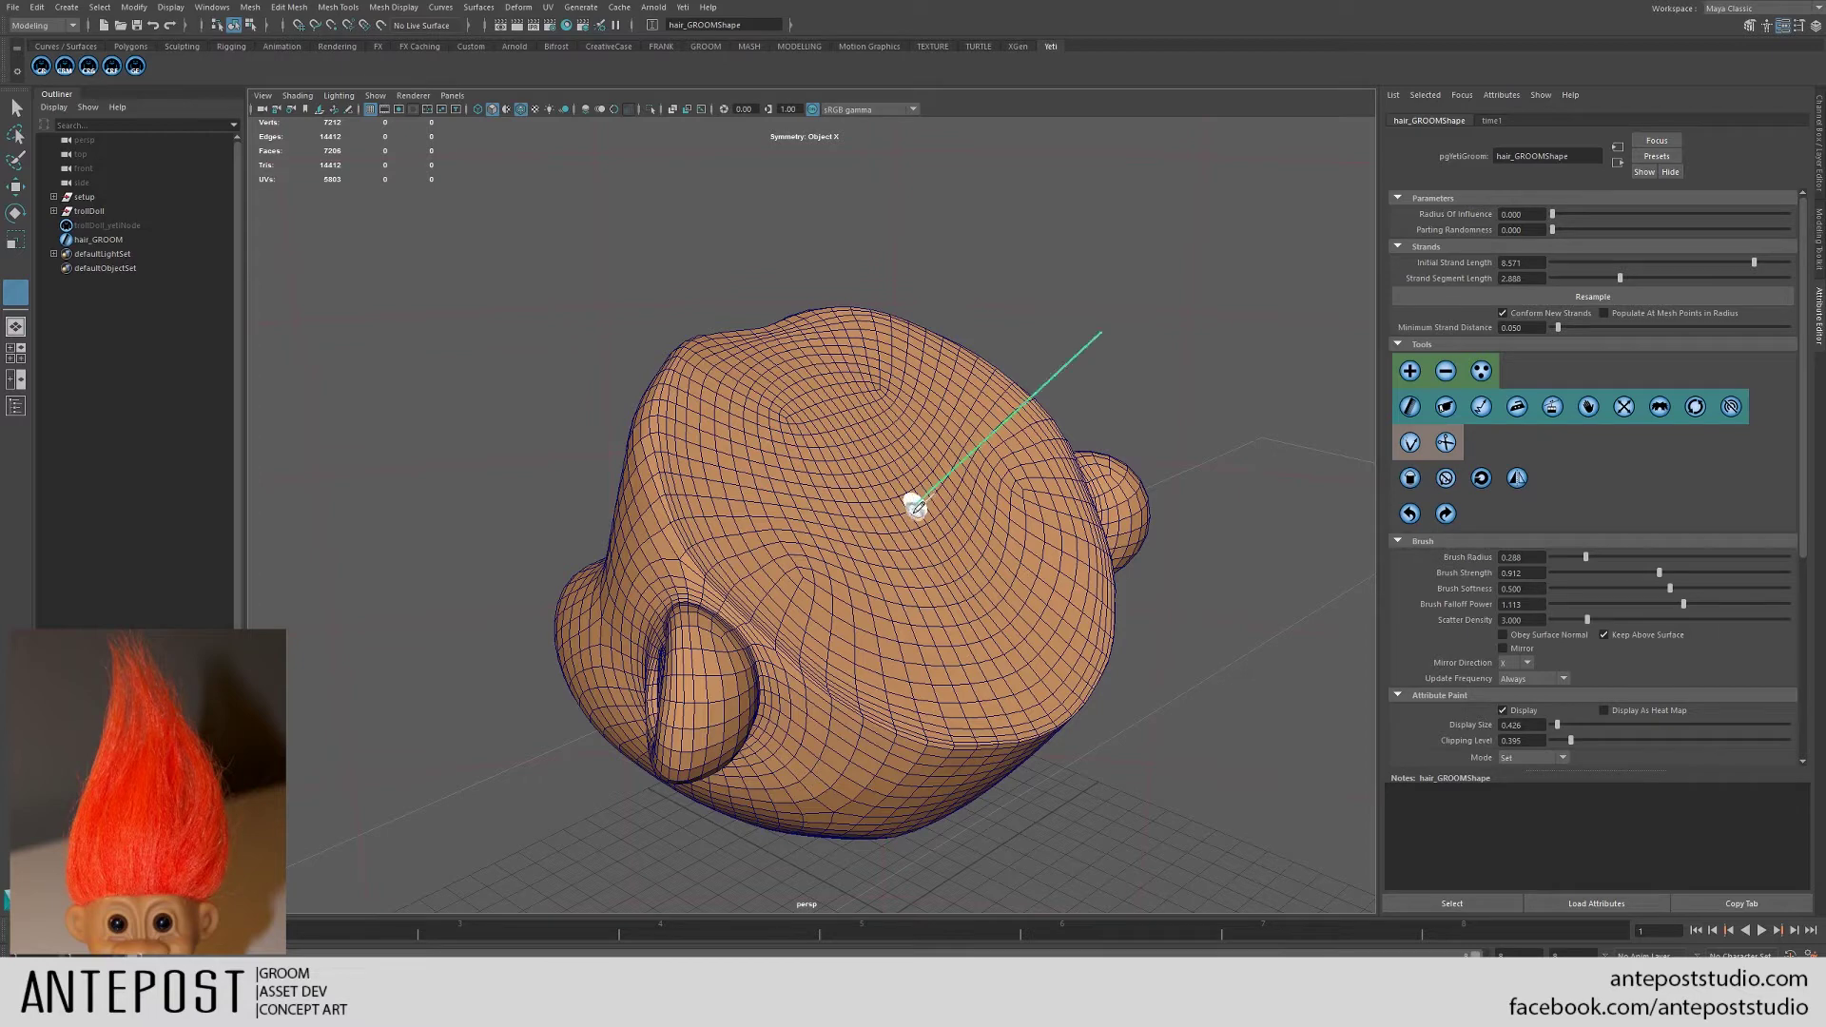
pyautogui.keyDown('alt'); pyautogui.moveTo(1004, 505); pyautogui.dragTo(1735, 609); pyautogui.keyUp('alt')
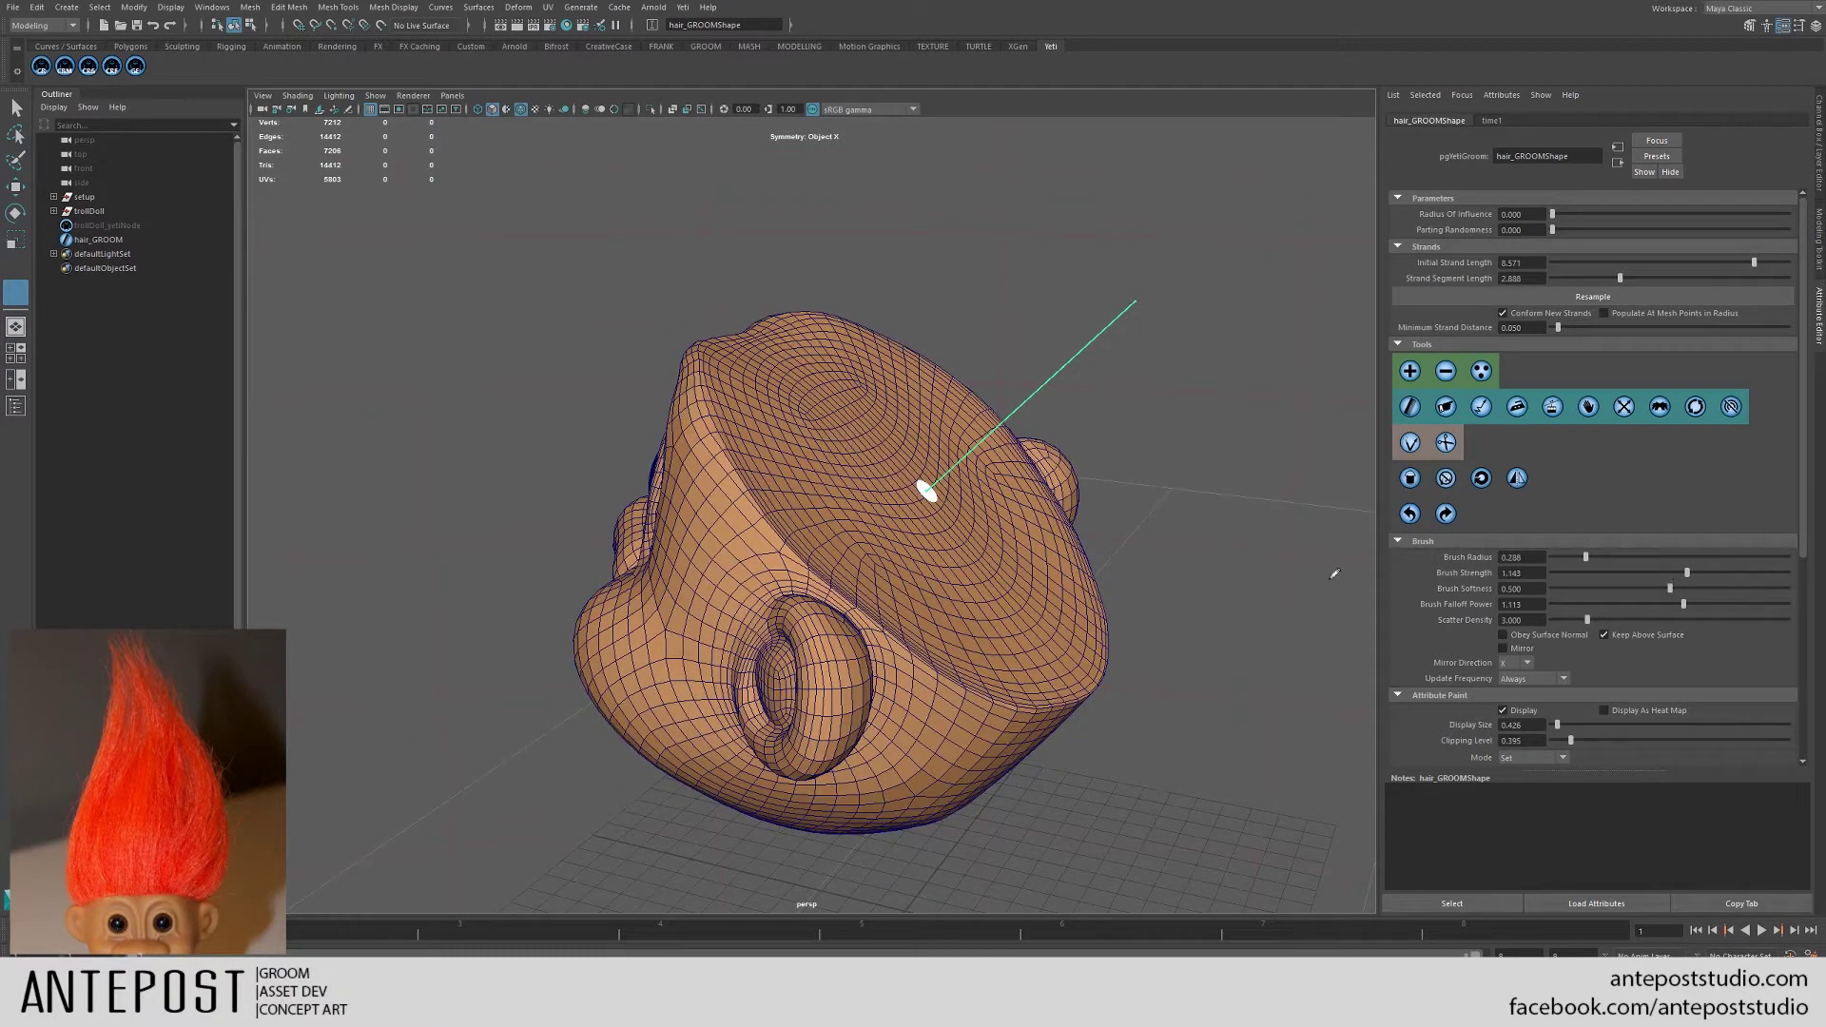
pyautogui.moveTo(937, 516); pyautogui.dragTo(923, 494)
pyautogui.click(924, 492)
# - Turn on Mirror and add long strands on both sides and along the midline of the scalp with Brush Radius 0.855
pyautogui.moveTo(1196, 529)
pyautogui.keyDown('alt'); pyautogui.mouseDown(button='right')
pyautogui.moveTo(910, 372)
pyautogui.moveTo(875, 376)
pyautogui.mouseUp(button='right'); pyautogui.keyUp('alt')
pyautogui.keyDown('alt'); pyautogui.moveTo(837, 512); pyautogui.dragTo(647, 481); pyautogui.keyUp('alt')
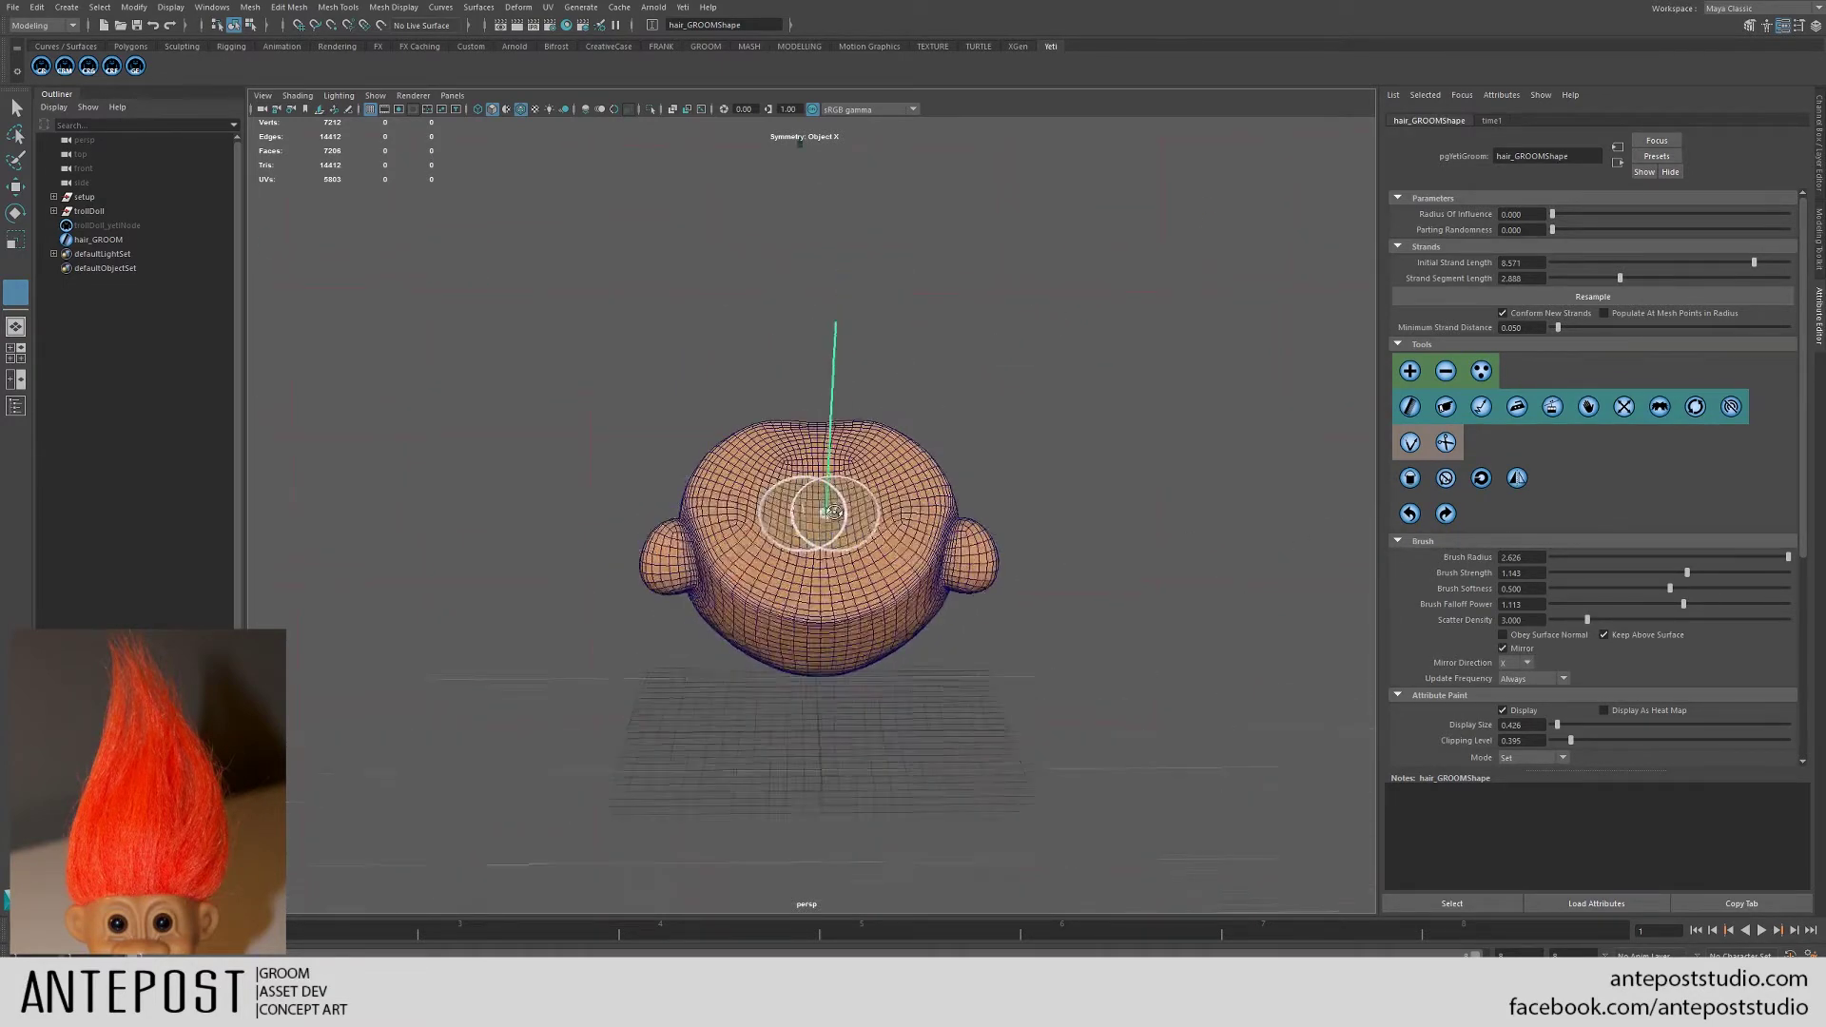
pyautogui.keyDown('alt'); pyautogui.moveTo(818, 518); pyautogui.dragTo(1113, 547, button='right'); pyautogui.keyUp('alt')
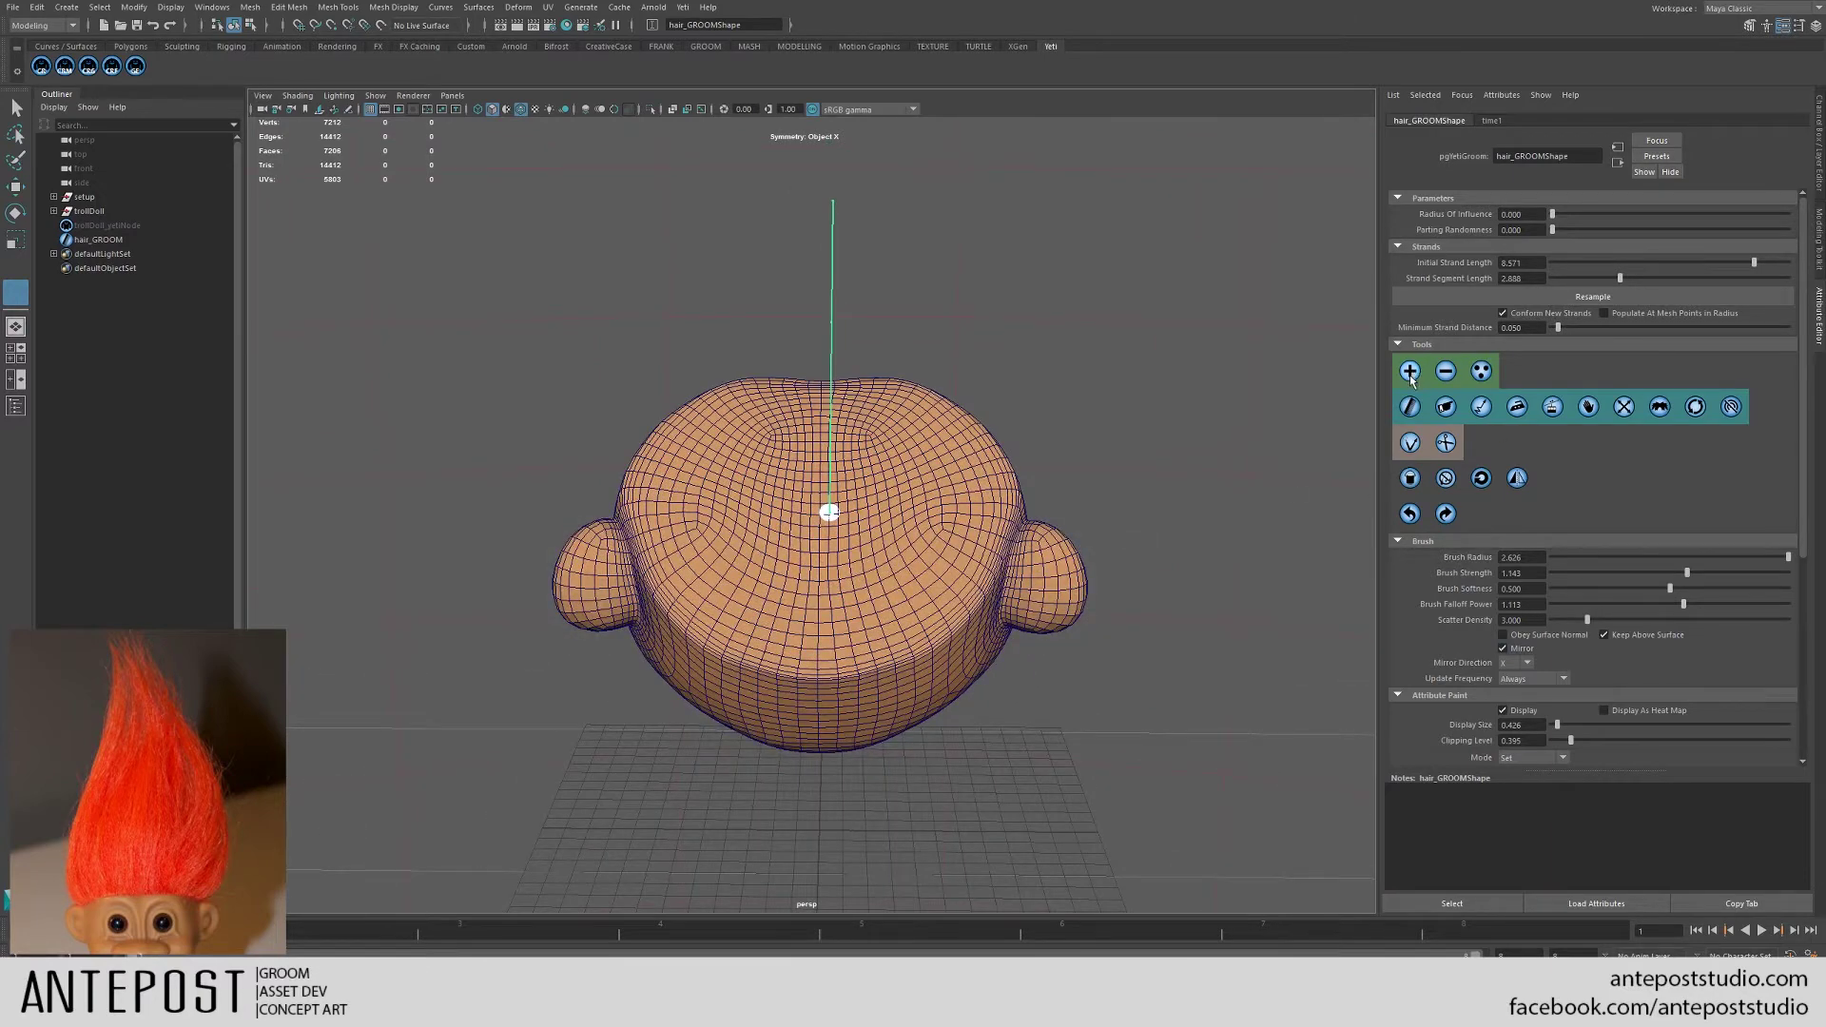
pyautogui.moveTo(953, 459); pyautogui.dragTo(915, 456, button='middle')
pyautogui.moveTo(940, 451)
pyautogui.keyDown('alt'); pyautogui.mouseDown()
pyautogui.moveTo(962, 473)
pyautogui.moveTo(958, 425)
pyautogui.mouseUp(); pyautogui.keyUp('alt')
pyautogui.click(958, 425)
pyautogui.click(972, 547)
pyautogui.keyDown('alt'); pyautogui.moveTo(1032, 549); pyautogui.dragTo(993, 551, button='right'); pyautogui.keyUp('alt')
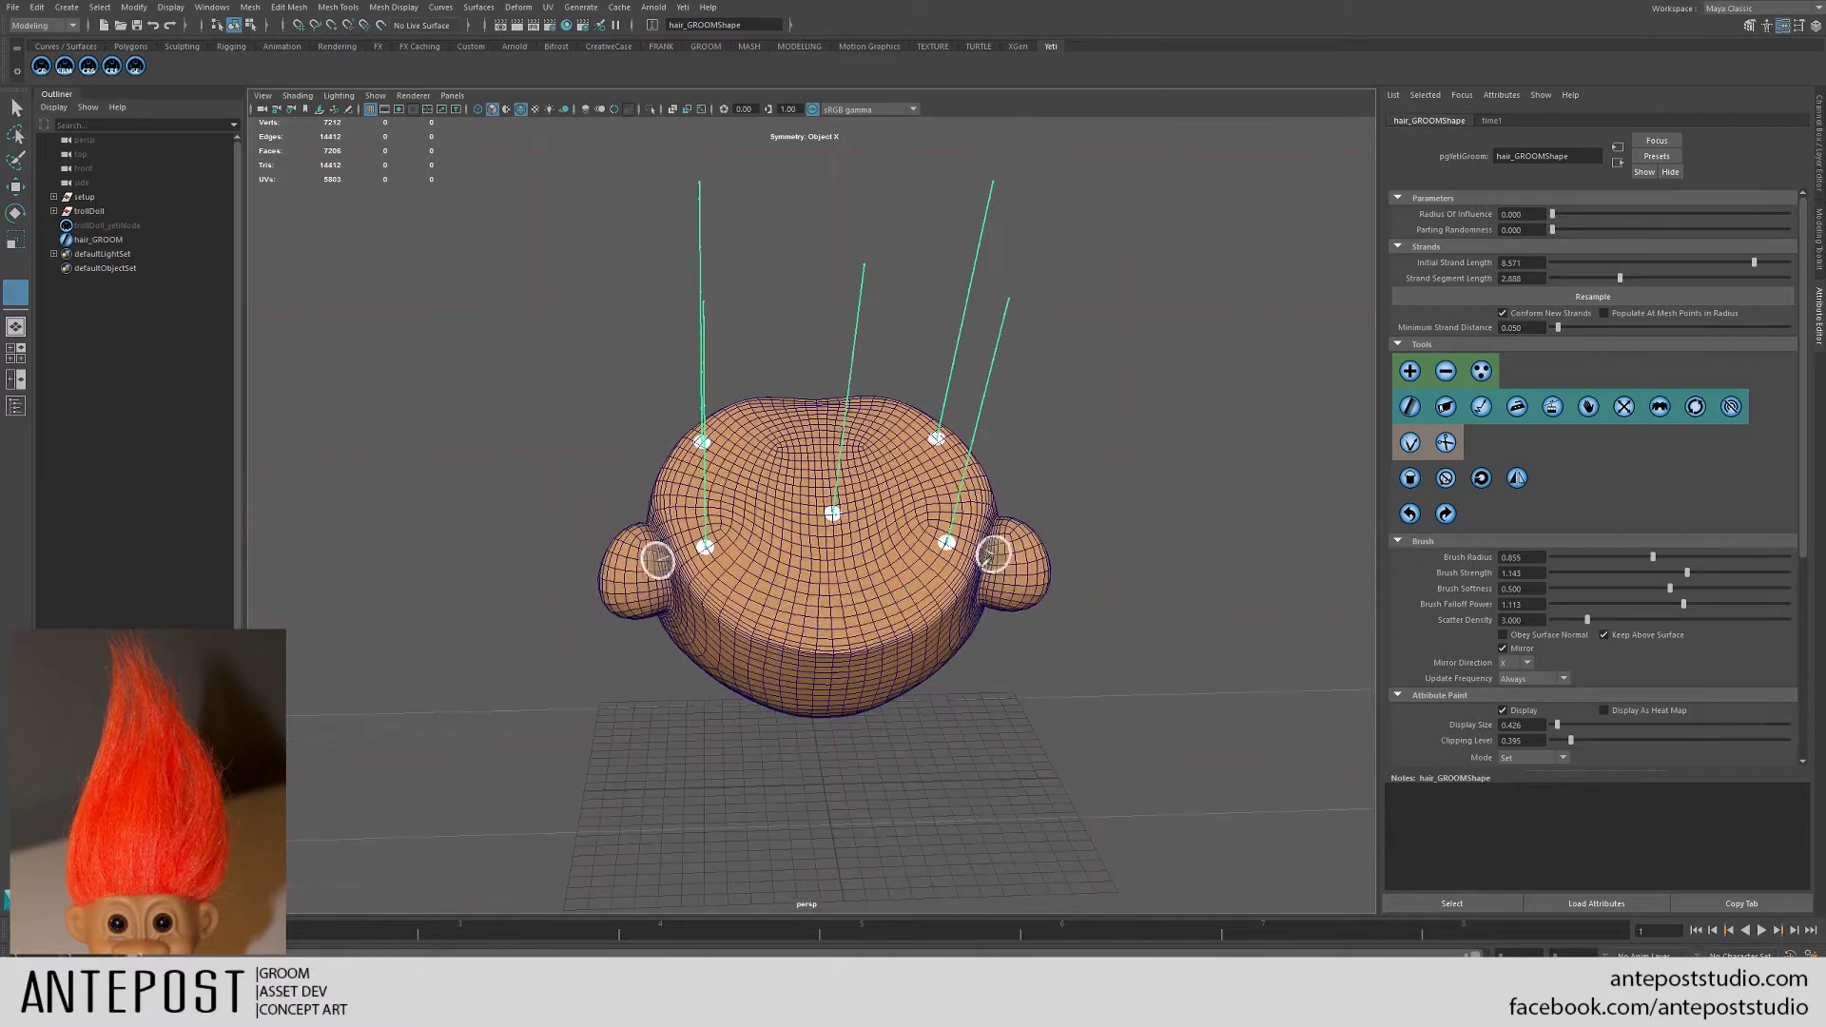
pyautogui.keyDown('alt'); pyautogui.moveTo(795, 515); pyautogui.dragTo(823, 418); pyautogui.keyUp('alt')
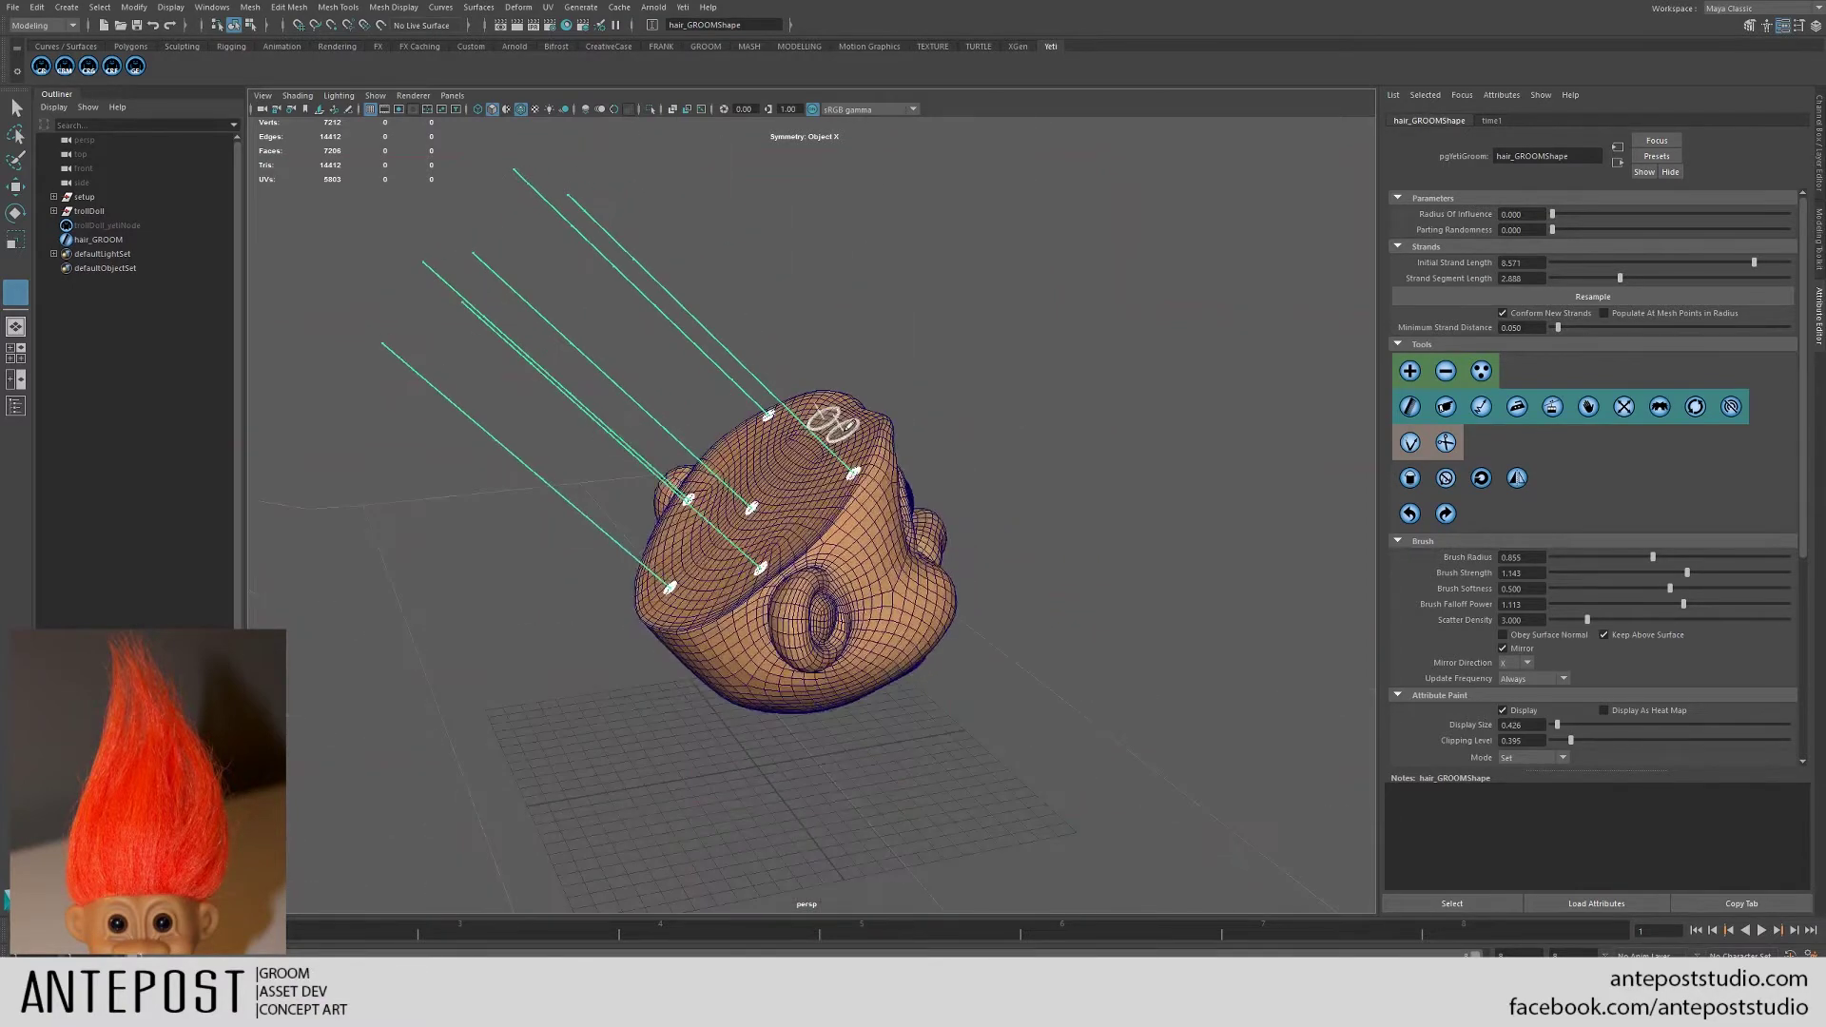
# - Comb the mirrored front pair of strands into an outward curve with Brush Radius 3.116
pyautogui.click(1408, 408)
pyautogui.keyDown('alt'); pyautogui.moveTo(780, 531); pyautogui.dragTo(830, 565); pyautogui.keyUp('alt')
pyautogui.press('b')
pyautogui.moveTo(888, 497)
pyautogui.mouseDown()
pyautogui.moveTo(942, 497)
pyautogui.moveTo(861, 494)
pyautogui.moveTo(1156, 487)
pyautogui.moveTo(1085, 619)
pyautogui.moveTo(1080, 585)
pyautogui.moveTo(1116, 542)
pyautogui.moveTo(1060, 453)
pyautogui.mouseUp()
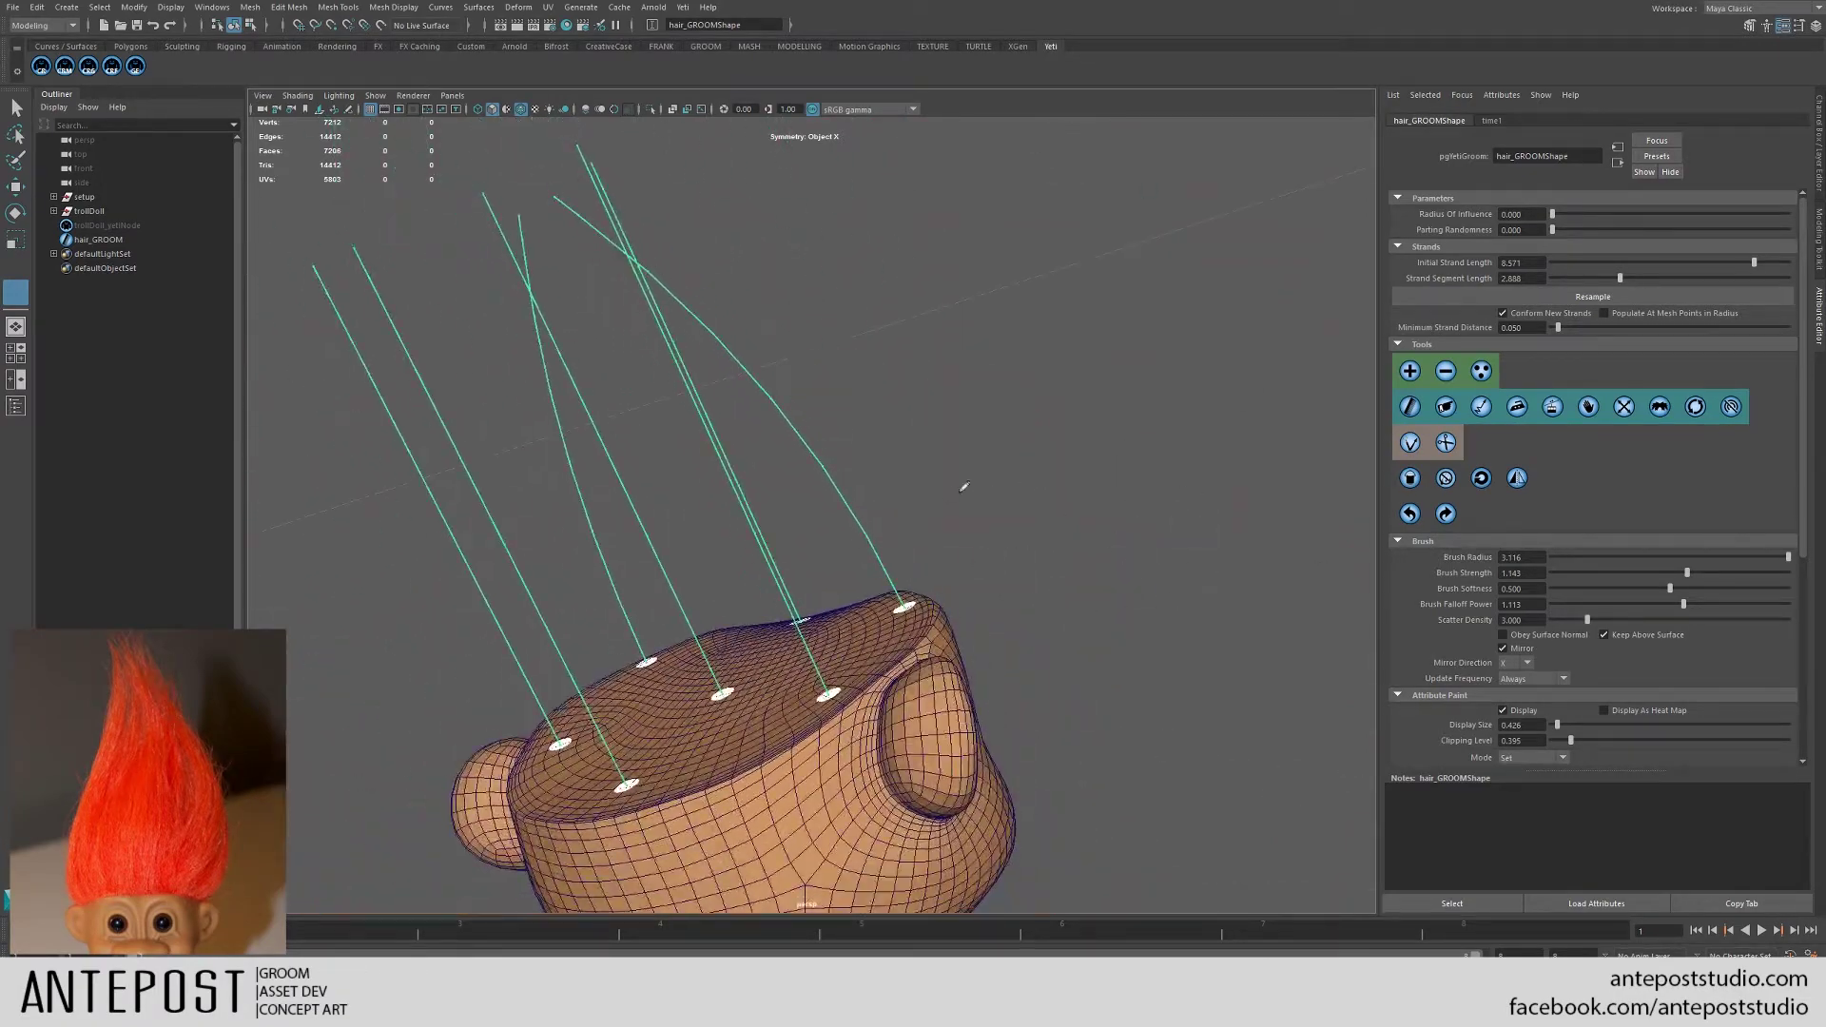
pyautogui.keyDown('alt'); pyautogui.moveTo(964, 487); pyautogui.dragTo(904, 513); pyautogui.keyUp('alt')
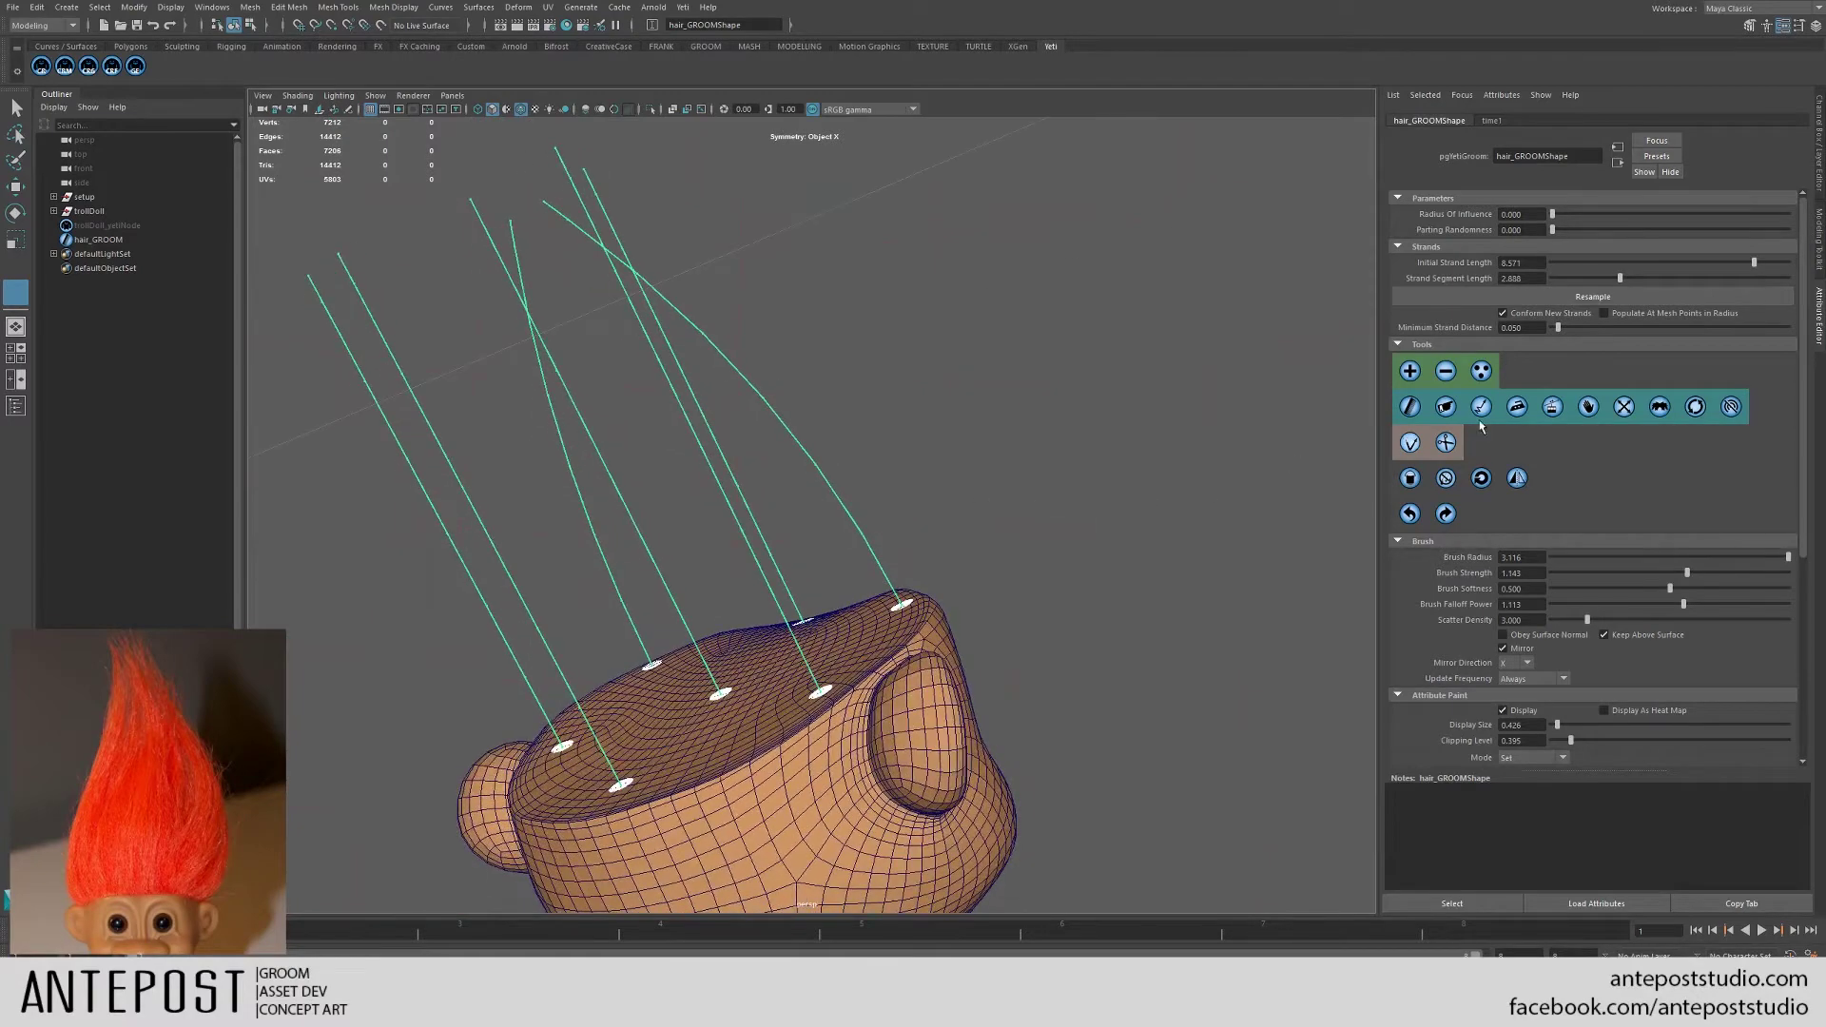
# - Resample the new strands with Strand Segment Length 1.398 and check the smoothed curves around the head
pyautogui.moveTo(1574, 278); pyautogui.dragTo(1584, 278)
pyautogui.click(1572, 294)
pyautogui.scroll(3, 914, 456)
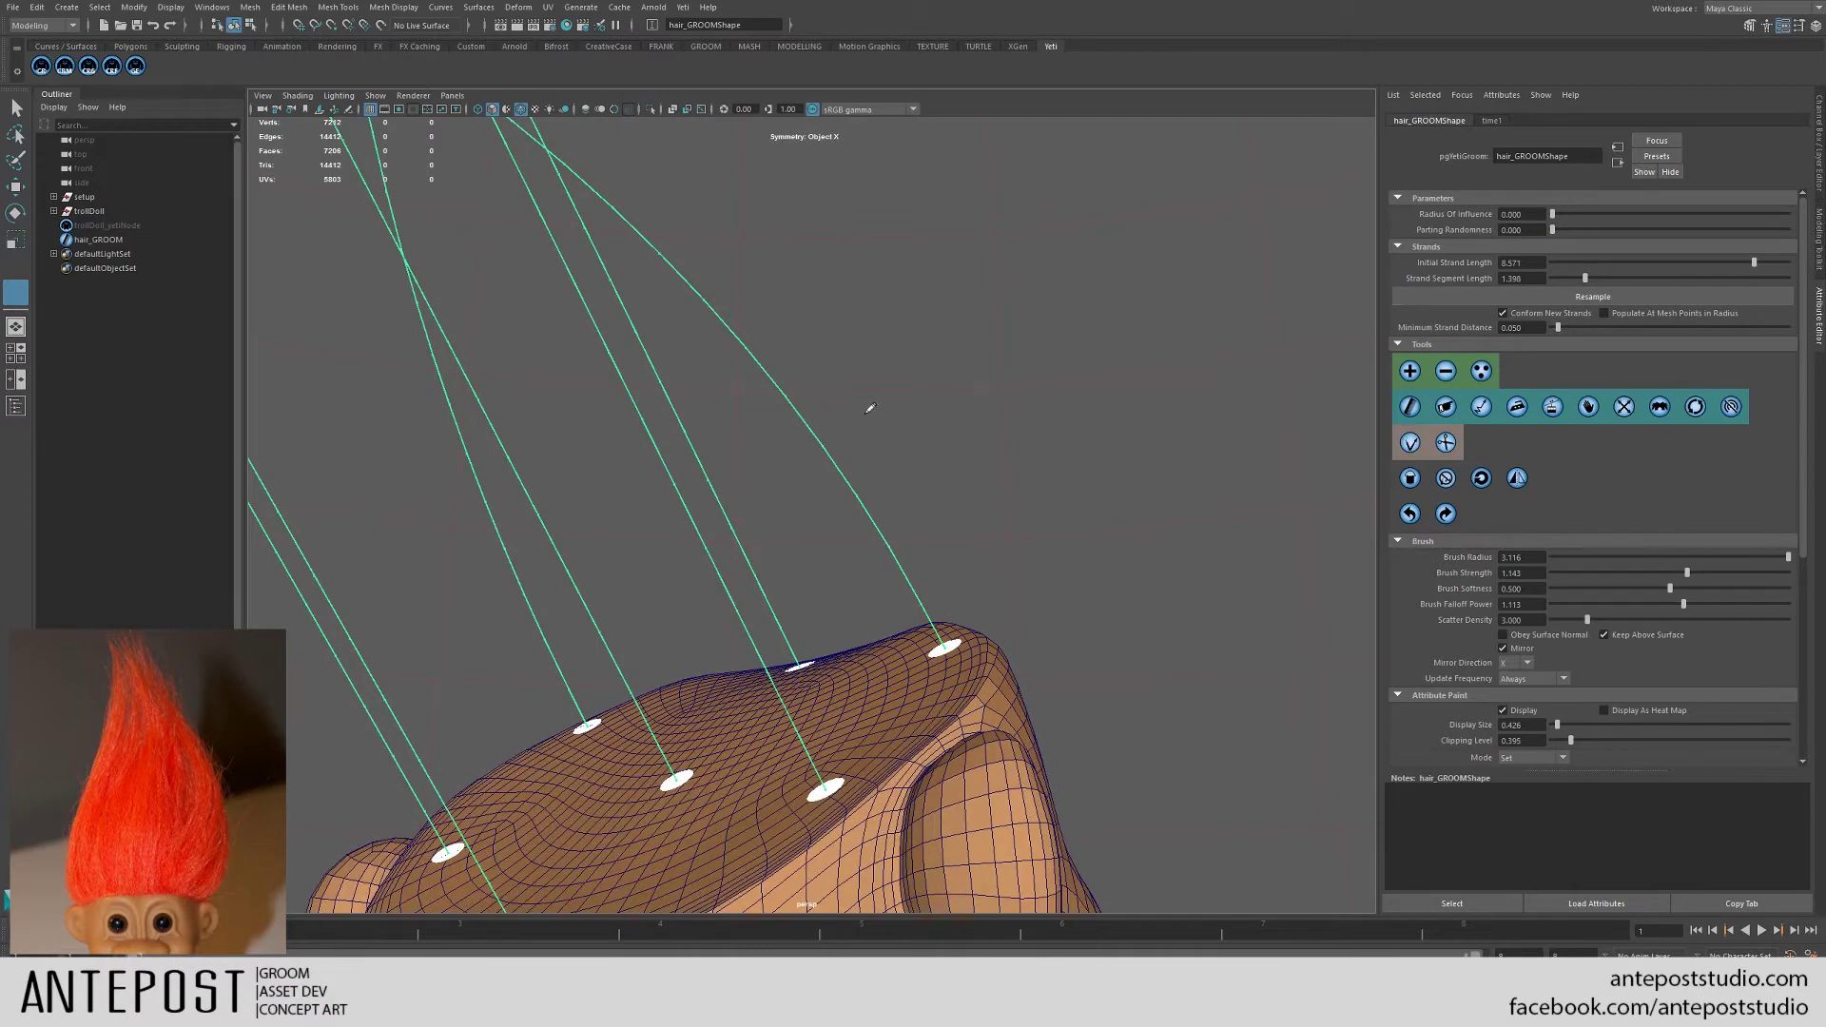
pyautogui.keyDown('alt'); pyautogui.moveTo(870, 405); pyautogui.dragTo(1004, 513, button='middle'); pyautogui.keyUp('alt')
pyautogui.keyDown('alt'); pyautogui.moveTo(1004, 513); pyautogui.dragTo(945, 530, button='right'); pyautogui.keyUp('alt')
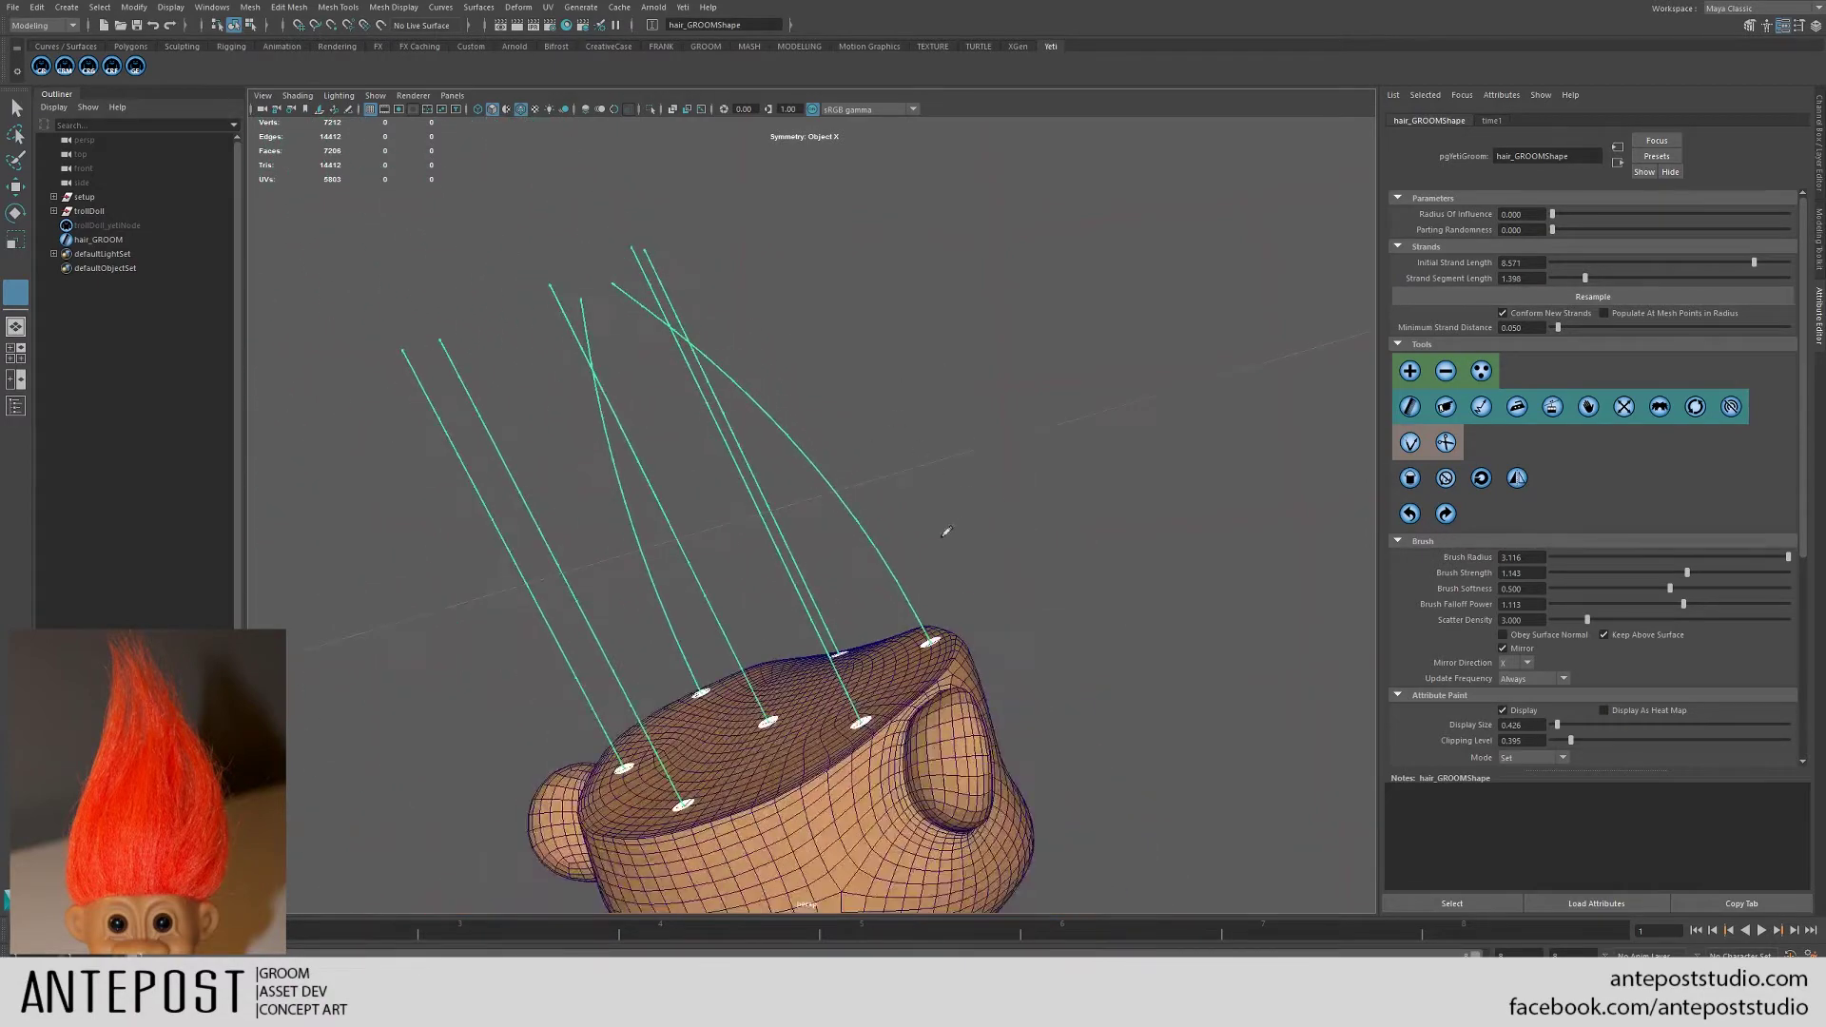
pyautogui.keyDown('alt'); pyautogui.moveTo(946, 530); pyautogui.dragTo(1007, 371, button='middle'); pyautogui.keyUp('alt')
pyautogui.keyDown('alt'); pyautogui.moveTo(1007, 371); pyautogui.dragTo(961, 482); pyautogui.keyUp('alt')
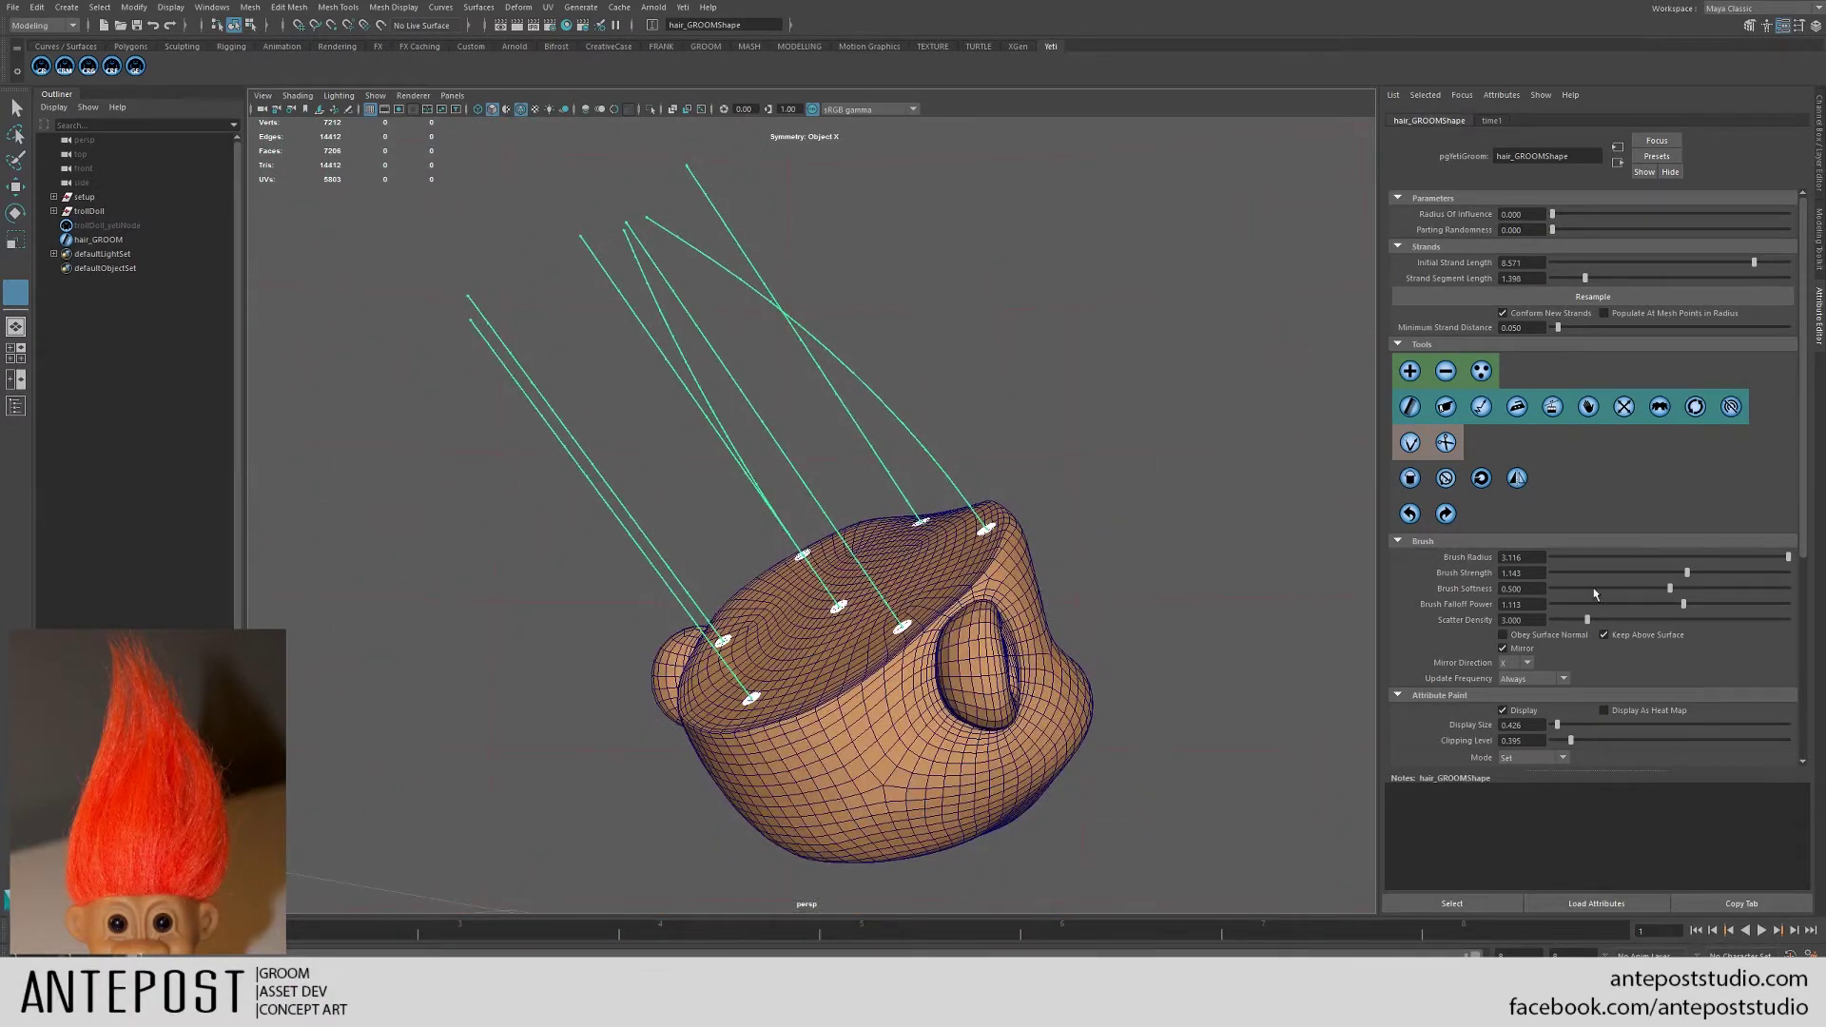
# - Comb the mirrored strands inward so their tips converge above the head, using Brush Radius 3.116
pyautogui.keyDown('alt'); pyautogui.moveTo(1053, 541); pyautogui.dragTo(931, 354); pyautogui.keyUp('alt')
pyautogui.moveTo(1073, 614)
pyautogui.mouseDown()
pyautogui.moveTo(829, 683)
pyautogui.moveTo(913, 695)
pyautogui.moveTo(880, 533)
pyautogui.moveTo(923, 509)
pyautogui.moveTo(837, 629)
pyautogui.moveTo(720, 630)
pyautogui.mouseUp()
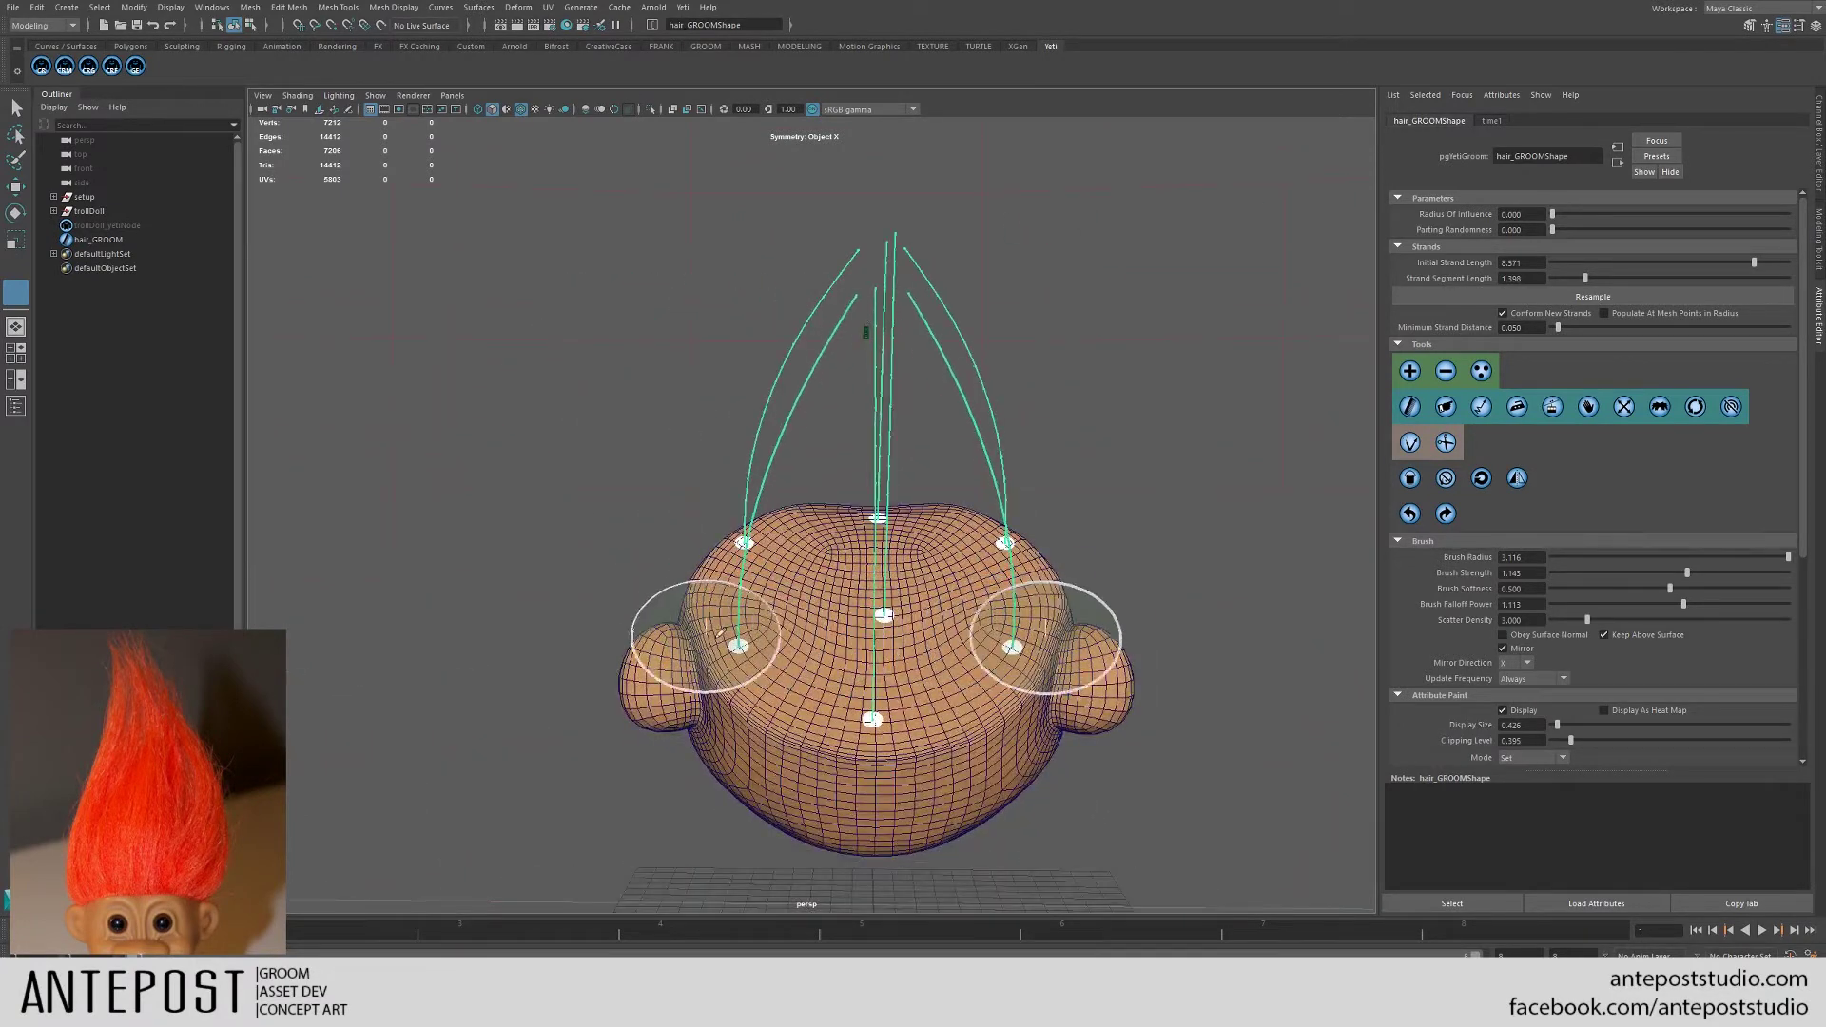
pyautogui.moveTo(726, 565); pyautogui.dragTo(738, 542)
pyautogui.moveTo(763, 613)
pyautogui.keyDown('alt'); pyautogui.mouseDown()
pyautogui.moveTo(872, 645)
pyautogui.moveTo(820, 628)
pyautogui.moveTo(869, 609)
pyautogui.moveTo(913, 679)
pyautogui.moveTo(961, 700)
pyautogui.moveTo(876, 612)
pyautogui.moveTo(815, 653)
pyautogui.moveTo(702, 816)
pyautogui.moveTo(761, 704)
pyautogui.moveTo(827, 666)
pyautogui.moveTo(904, 652)
pyautogui.moveTo(847, 746)
pyautogui.moveTo(945, 685)
pyautogui.moveTo(857, 665)
pyautogui.moveTo(870, 657)
pyautogui.mouseUp(); pyautogui.keyUp('alt')
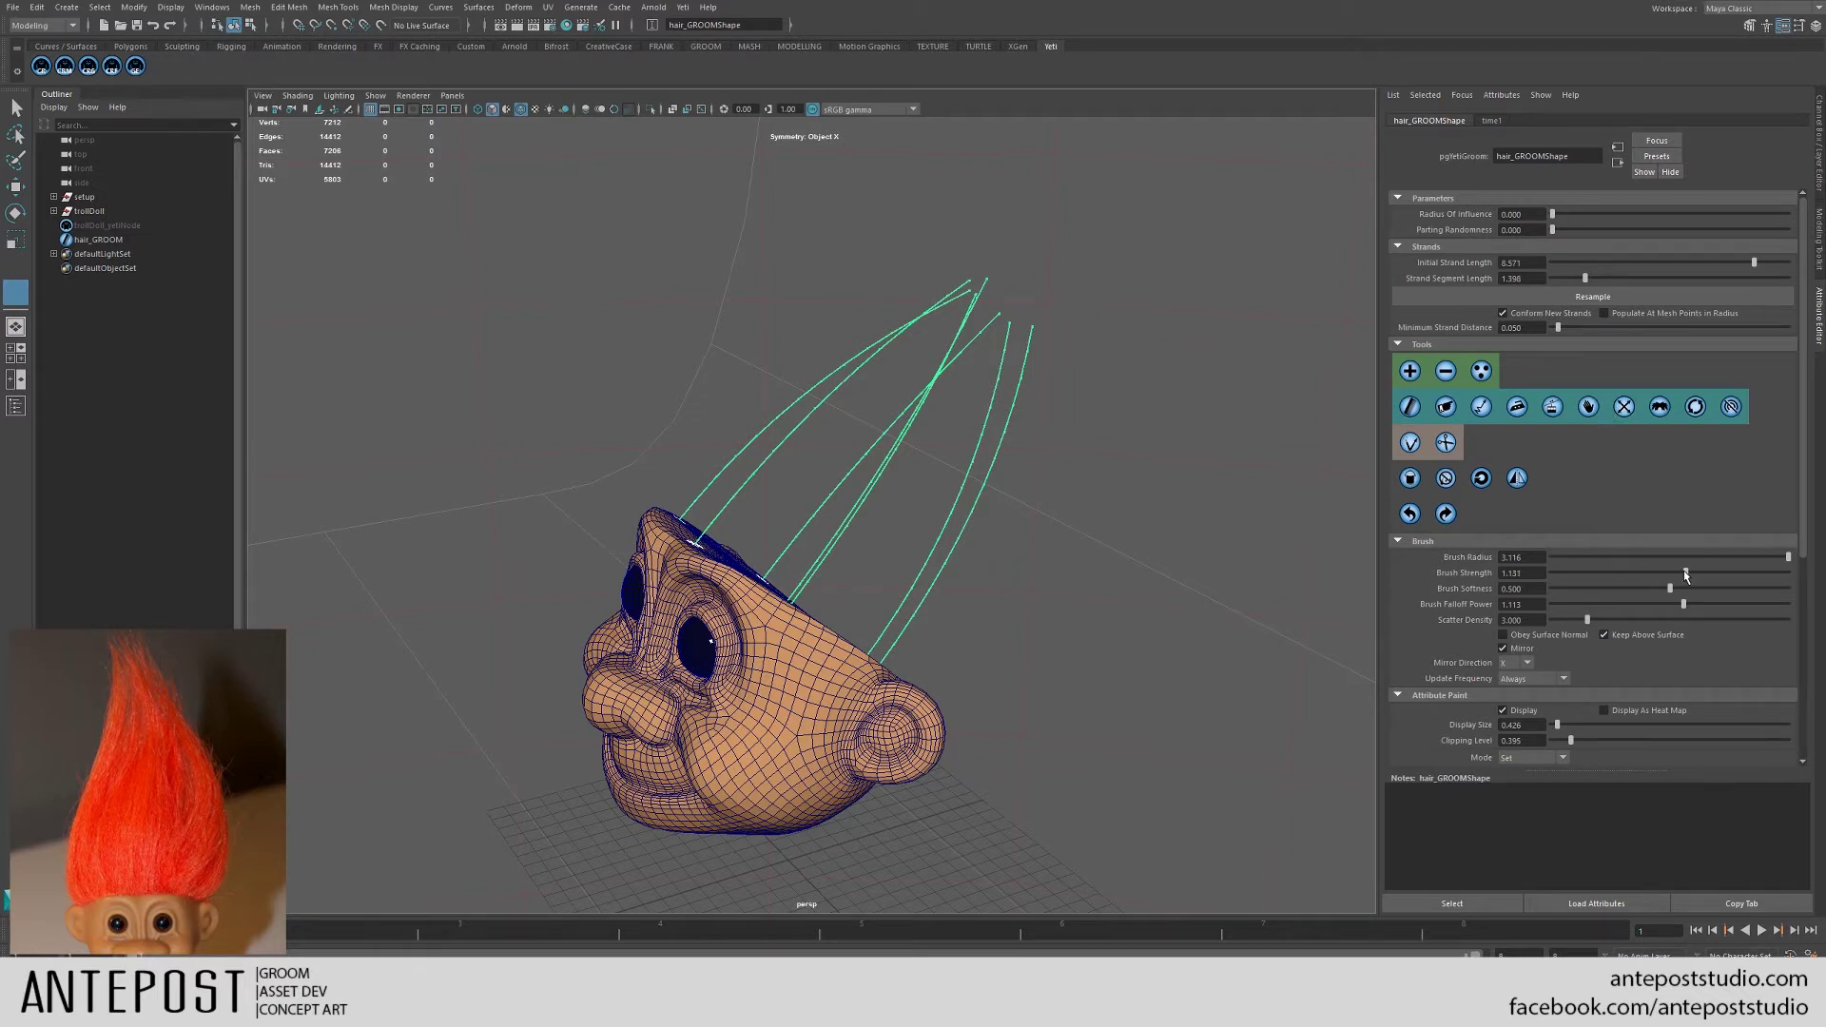
# - Try lengthening all strands several times with Brush Strength 1.131
pyautogui.click(1412, 479)
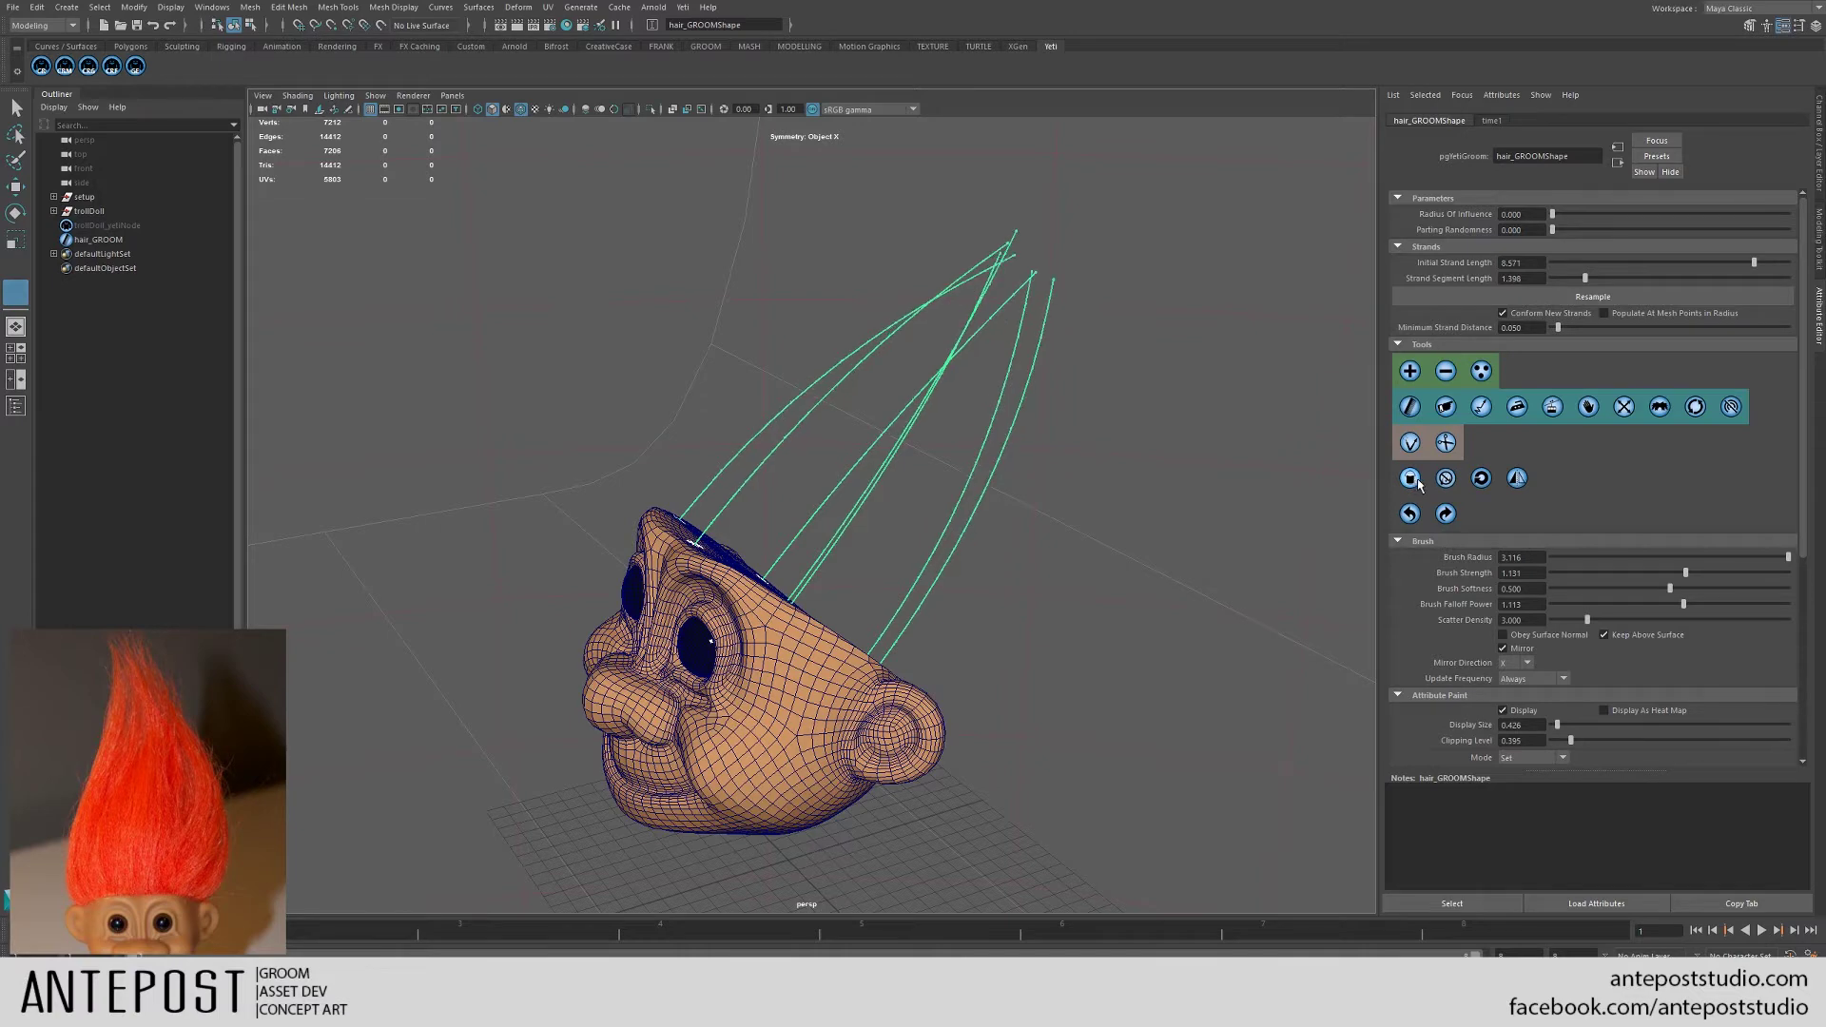
pyautogui.click(1420, 480)
pyautogui.click(1420, 480)
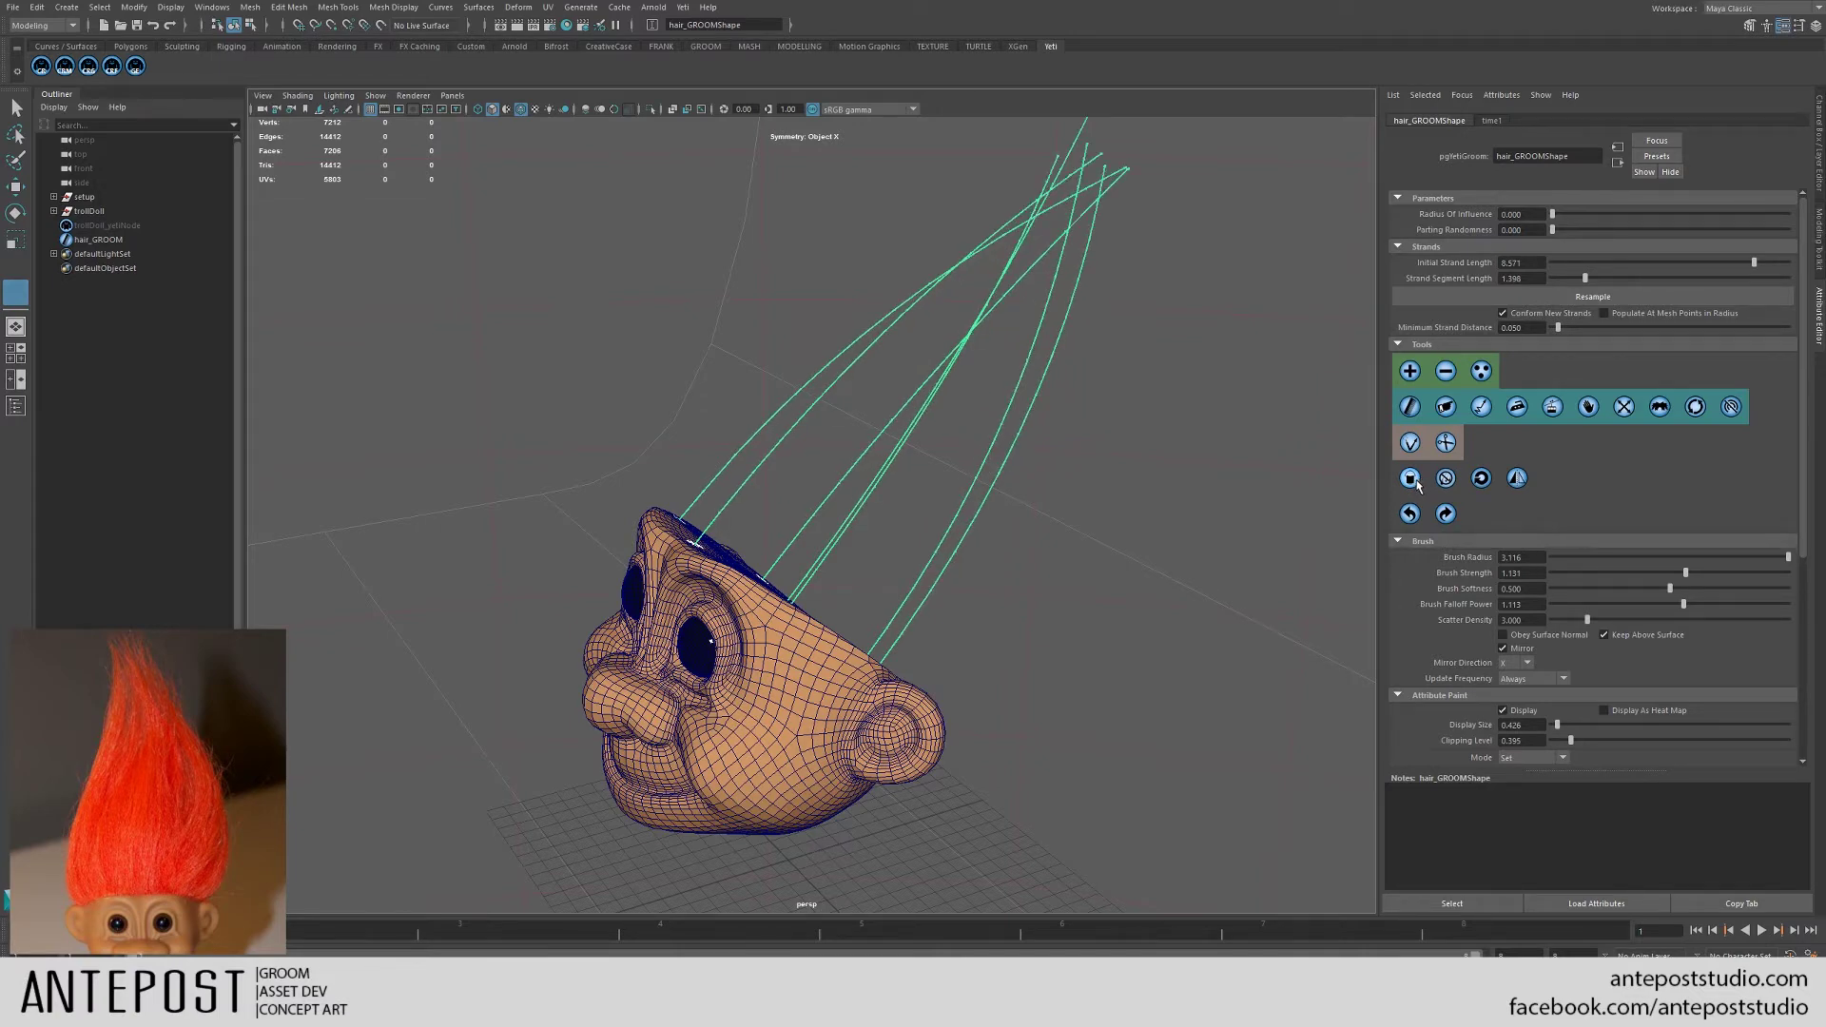
pyautogui.click(1417, 483)
pyautogui.scroll(-3, 905, 460)
pyautogui.keyDown('alt'); pyautogui.moveTo(905, 460); pyautogui.dragTo(809, 487); pyautogui.keyUp('alt')
# - Undo the repeated lengthening, set Brush Strength to 1.100, and lengthen the strands again
pyautogui.click(1408, 515)
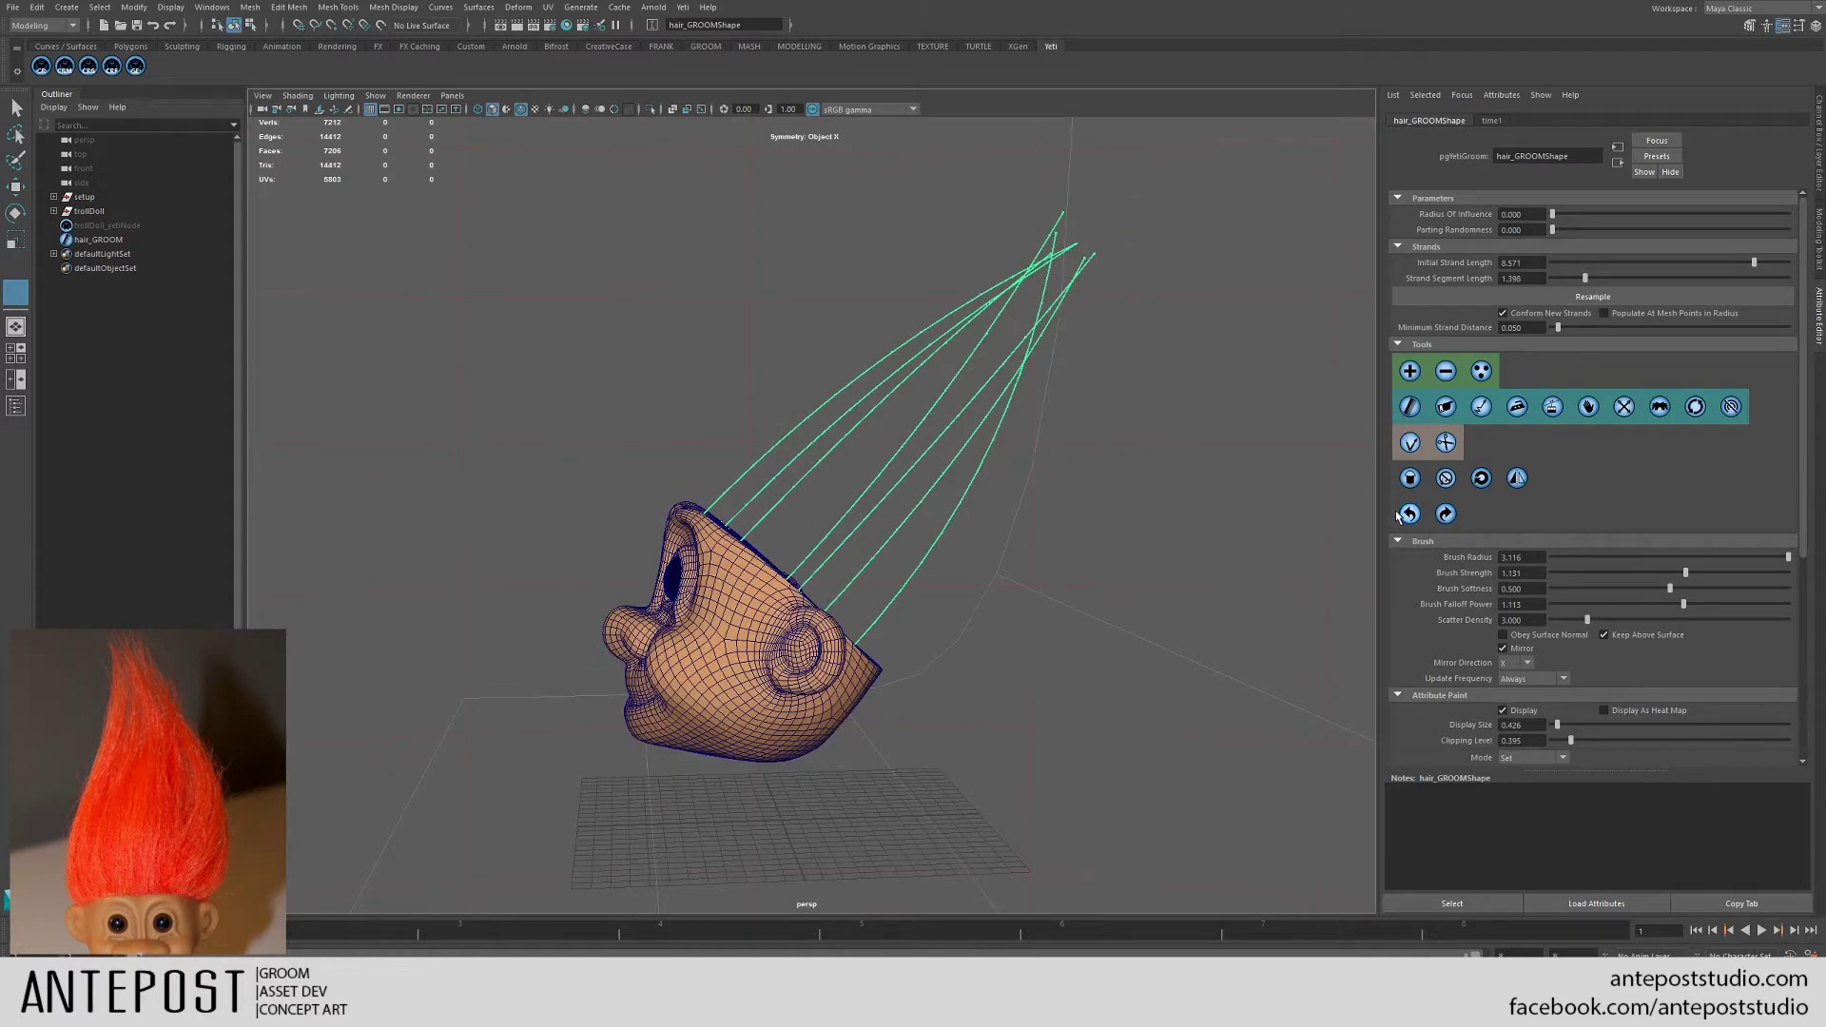
pyautogui.click(1410, 515)
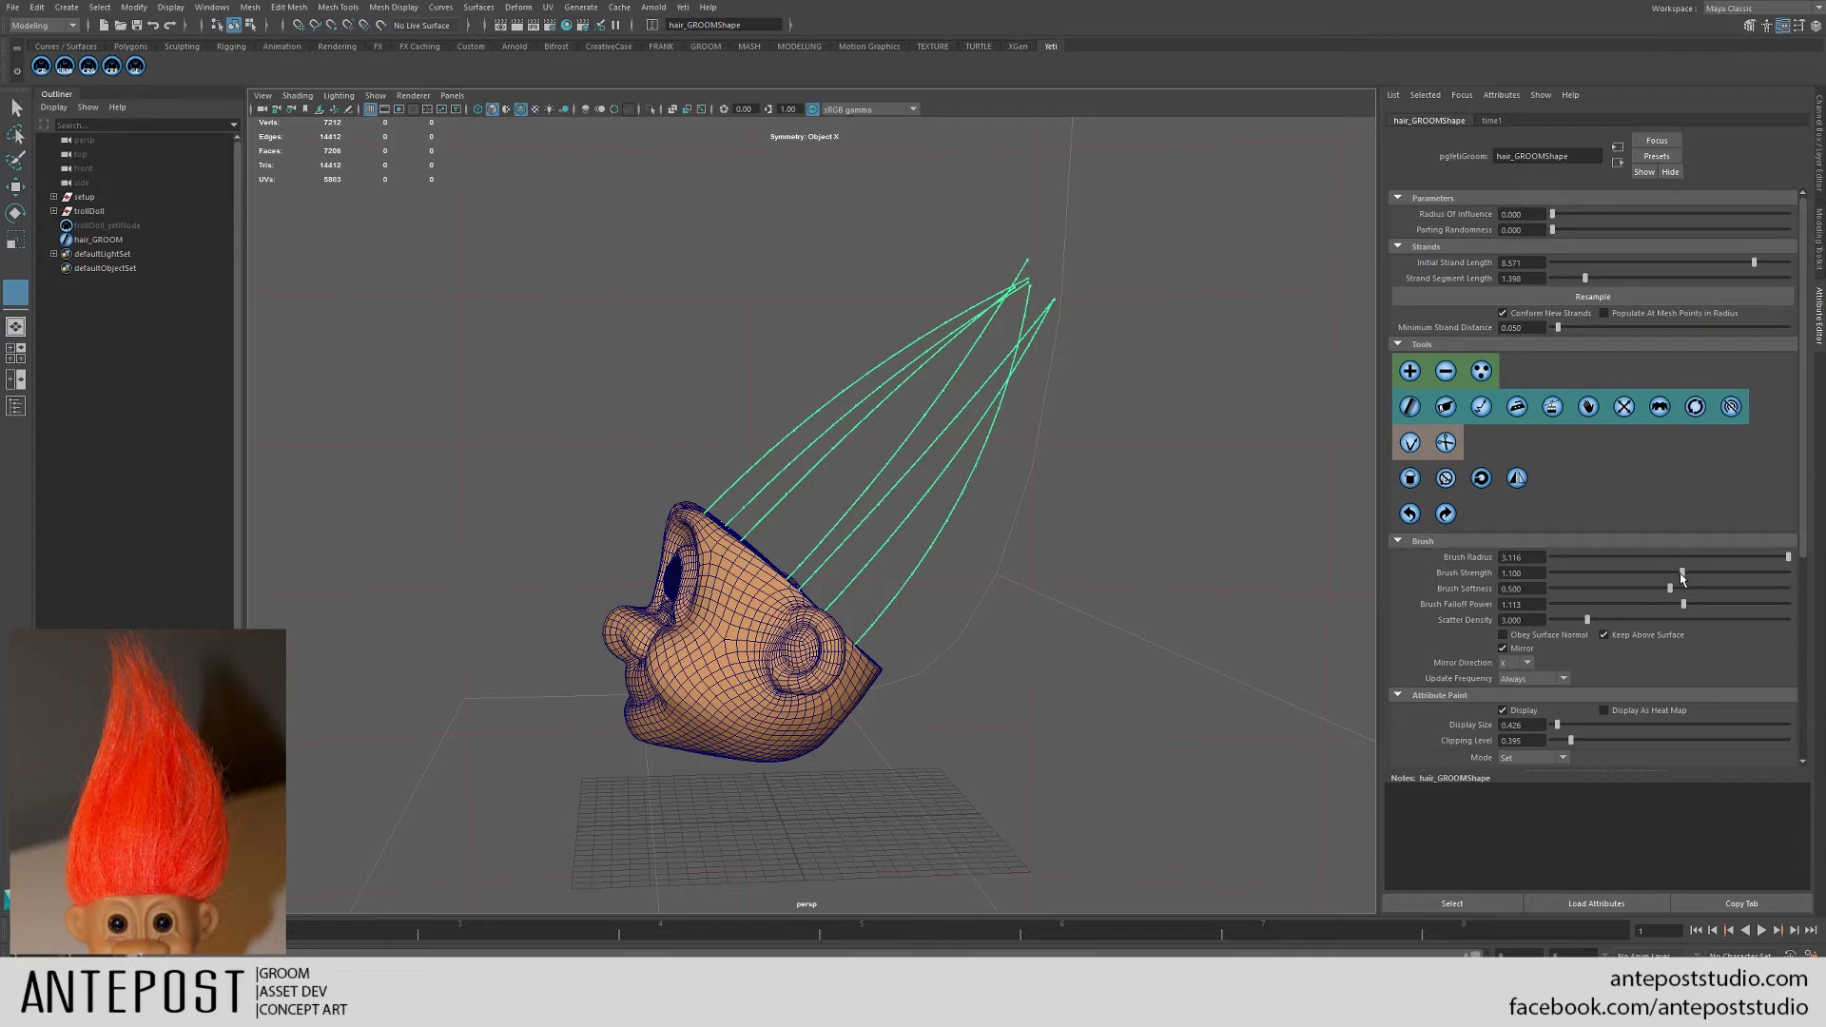
pyautogui.click(1411, 479)
# - Add a mirrored pair of strands between the existing ones at the sides of the scalp with Brush Radius 0.041
pyautogui.moveTo(968, 552)
pyautogui.keyDown('alt'); pyautogui.mouseDown()
pyautogui.moveTo(1035, 568)
pyautogui.moveTo(957, 586)
pyautogui.moveTo(930, 626)
pyautogui.moveTo(934, 564)
pyautogui.moveTo(908, 563)
pyautogui.moveTo(964, 593)
pyautogui.moveTo(1013, 583)
pyautogui.moveTo(775, 569)
pyautogui.mouseUp(); pyautogui.keyUp('alt')
pyautogui.click(1408, 450)
pyautogui.click(1409, 375)
pyautogui.moveTo(999, 573)
pyautogui.keyDown('alt'); pyautogui.mouseDown()
pyautogui.moveTo(799, 605)
pyautogui.moveTo(818, 594)
pyautogui.mouseUp(); pyautogui.keyUp('alt')
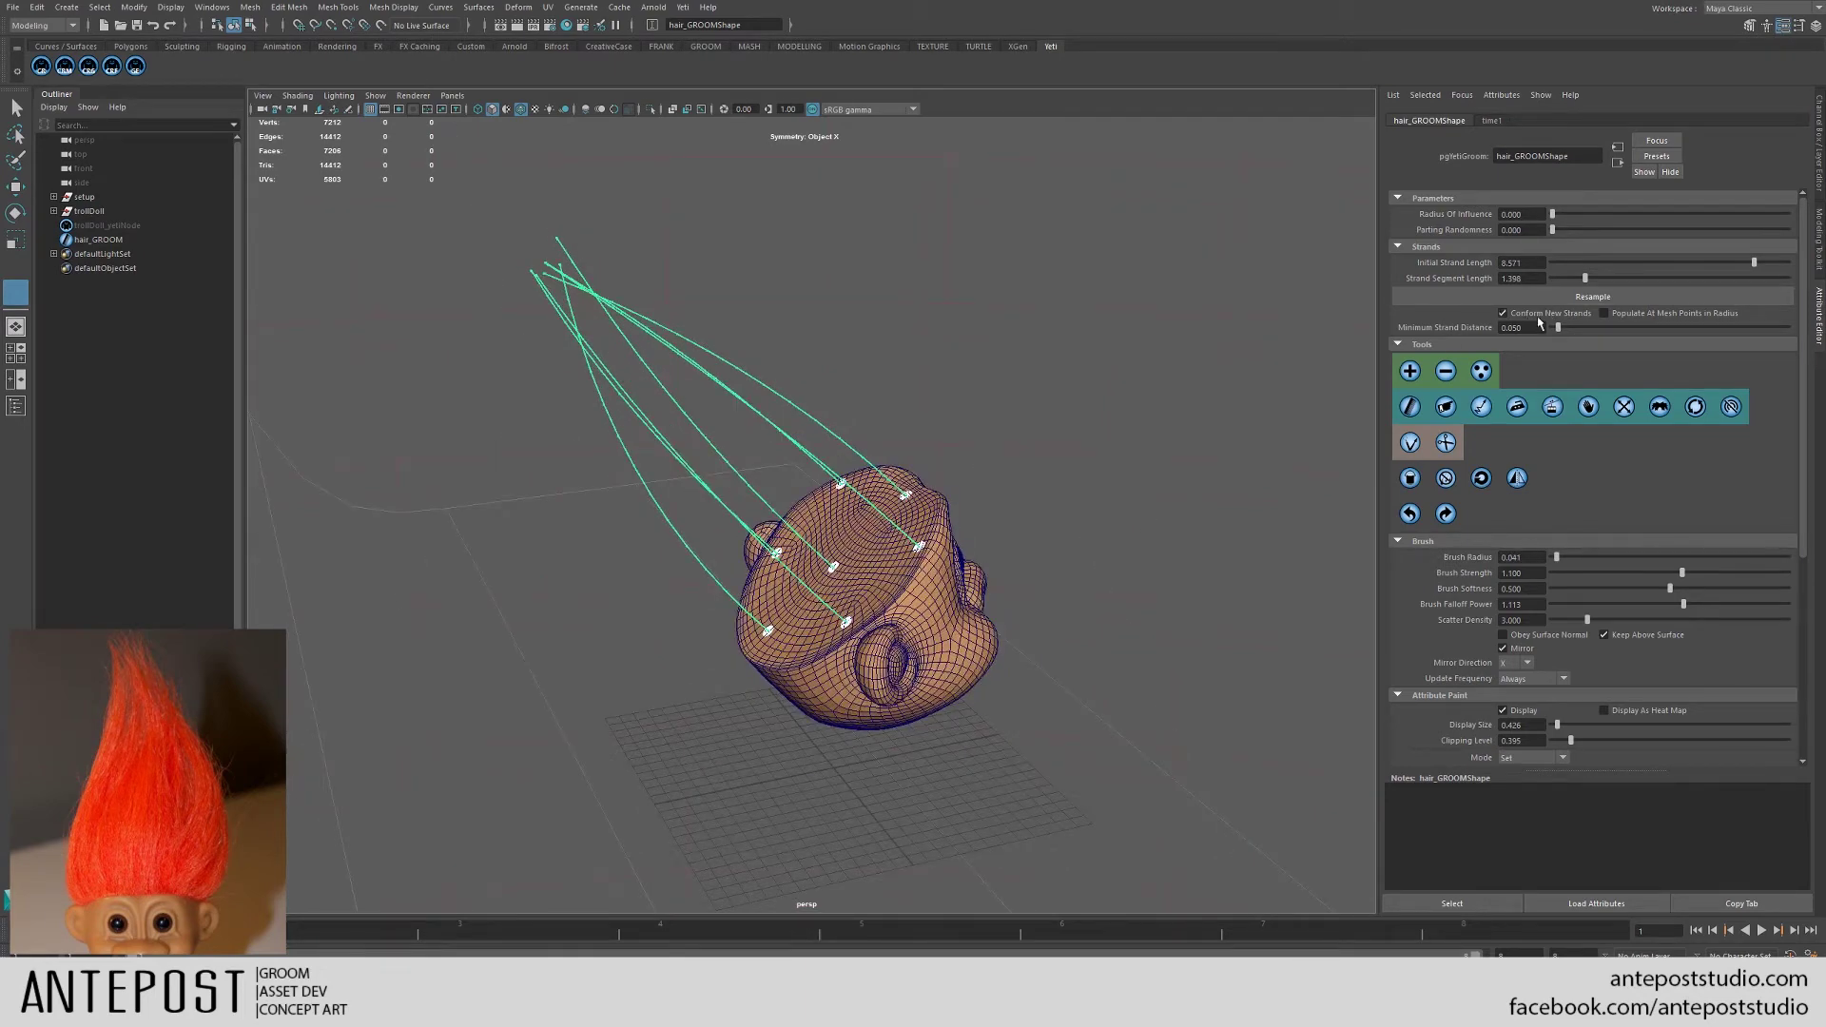
pyautogui.keyDown('alt'); pyautogui.moveTo(895, 644); pyautogui.dragTo(1180, 433); pyautogui.keyUp('alt')
pyautogui.scroll(3, 934, 623)
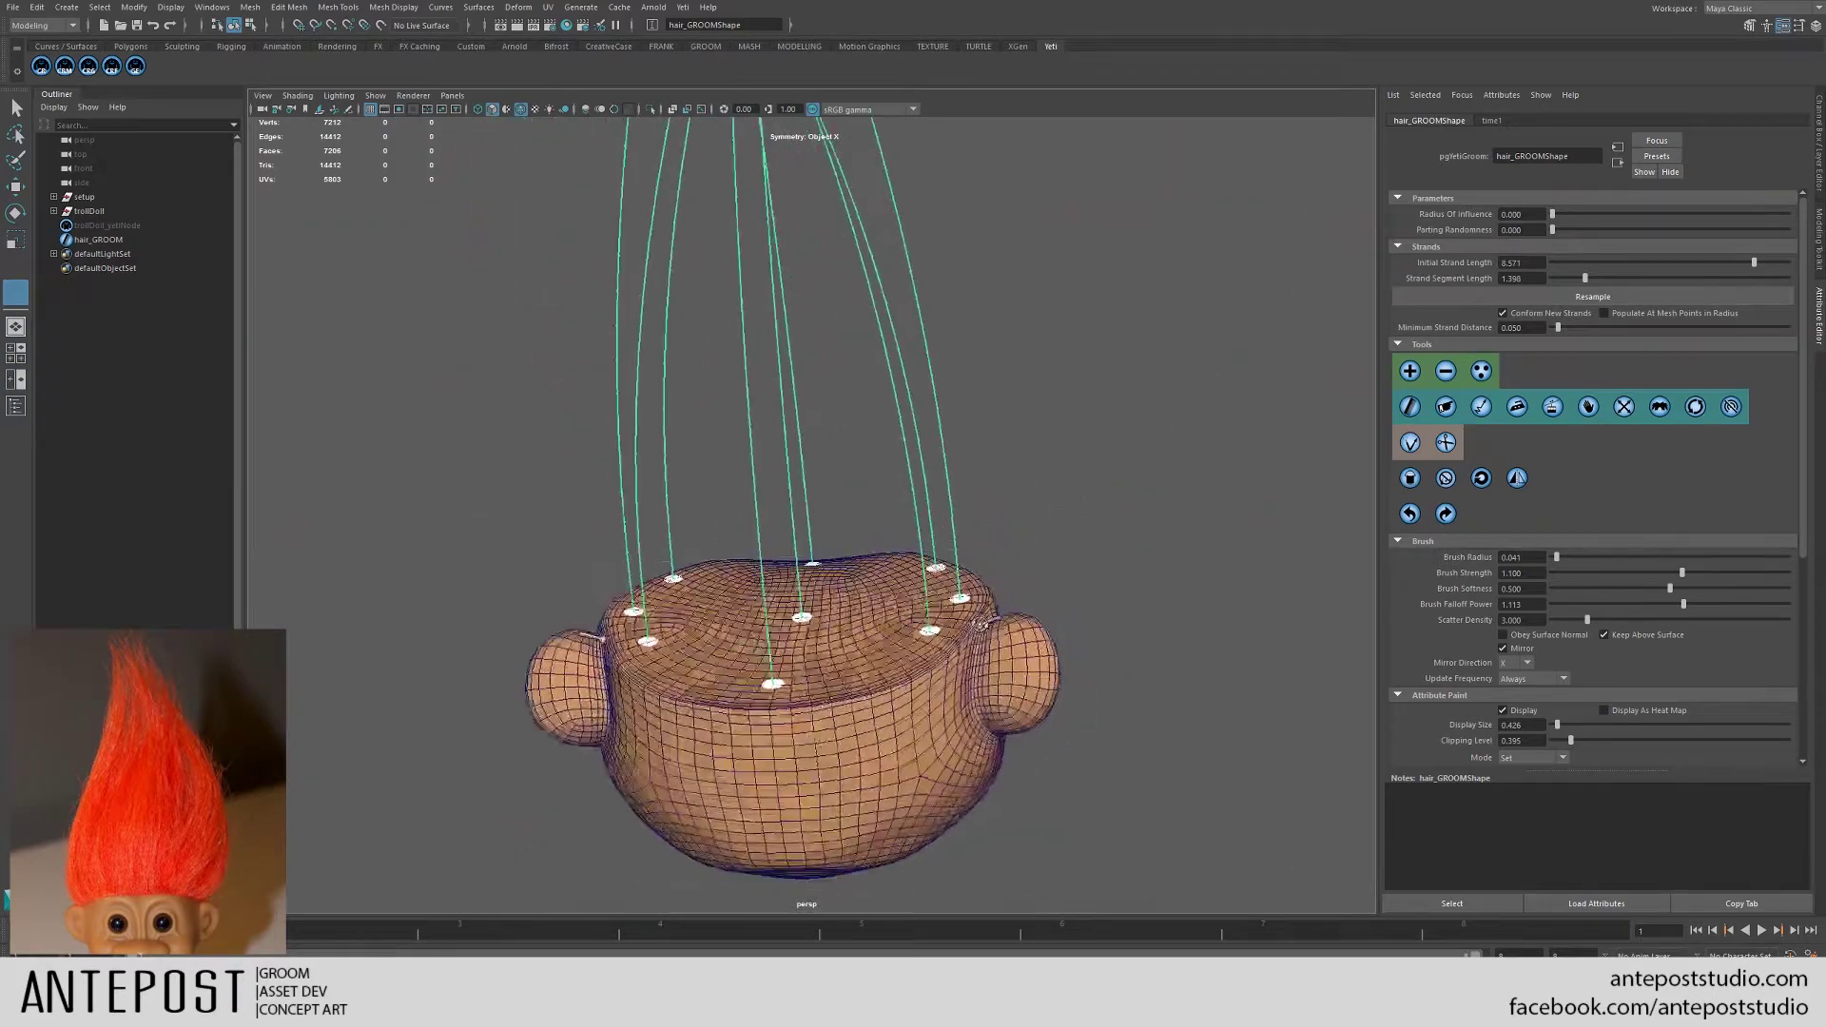
pyautogui.keyDown('alt'); pyautogui.moveTo(980, 625); pyautogui.dragTo(974, 770, button='middle'); pyautogui.keyUp('alt')
pyautogui.keyDown('alt'); pyautogui.moveTo(1037, 609); pyautogui.dragTo(1111, 587, button='right'); pyautogui.keyUp('alt')
# - Comb the new side strands toward the shared tip with Brush Radius 0.882
pyautogui.keyDown('alt'); pyautogui.moveTo(883, 646); pyautogui.dragTo(1308, 526); pyautogui.keyUp('alt')
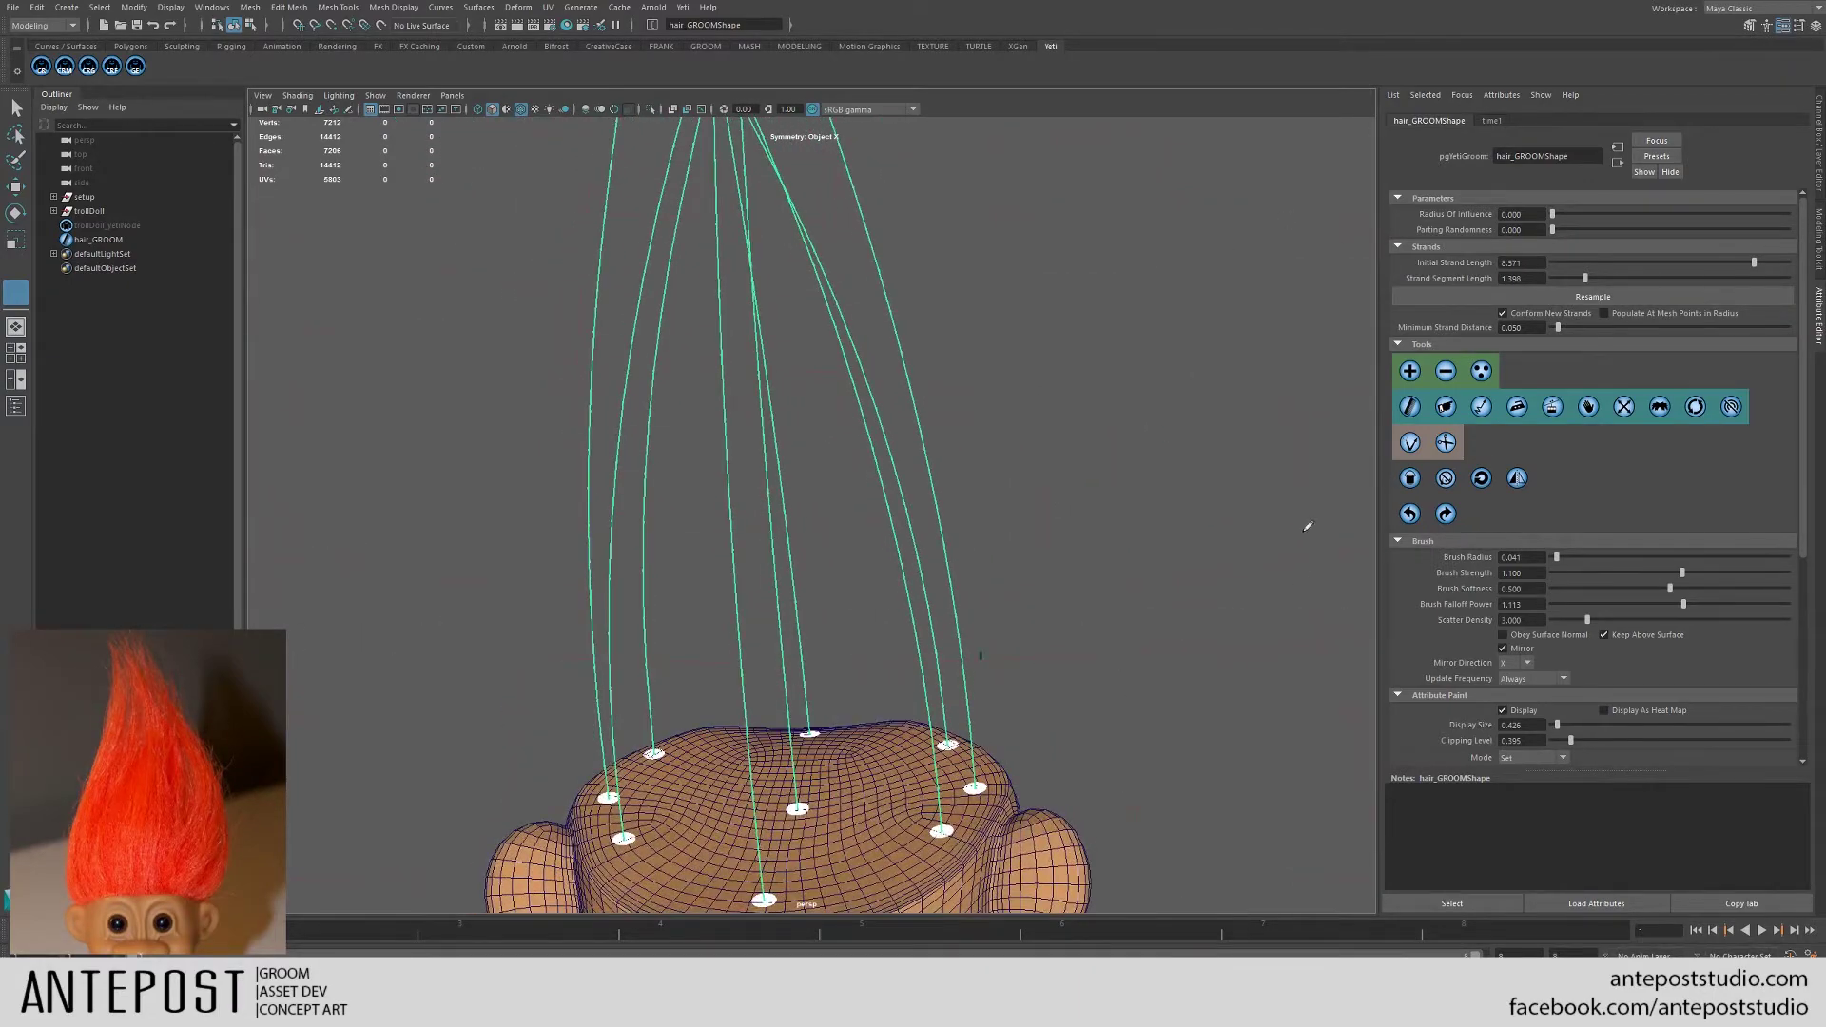
pyautogui.moveTo(1004, 785); pyautogui.dragTo(914, 792)
pyautogui.keyDown('alt'); pyautogui.moveTo(1153, 657); pyautogui.dragTo(1284, 569); pyautogui.keyUp('alt')
pyautogui.keyDown('alt'); pyautogui.moveTo(1330, 565); pyautogui.dragTo(1274, 550, button='right'); pyautogui.keyUp('alt')
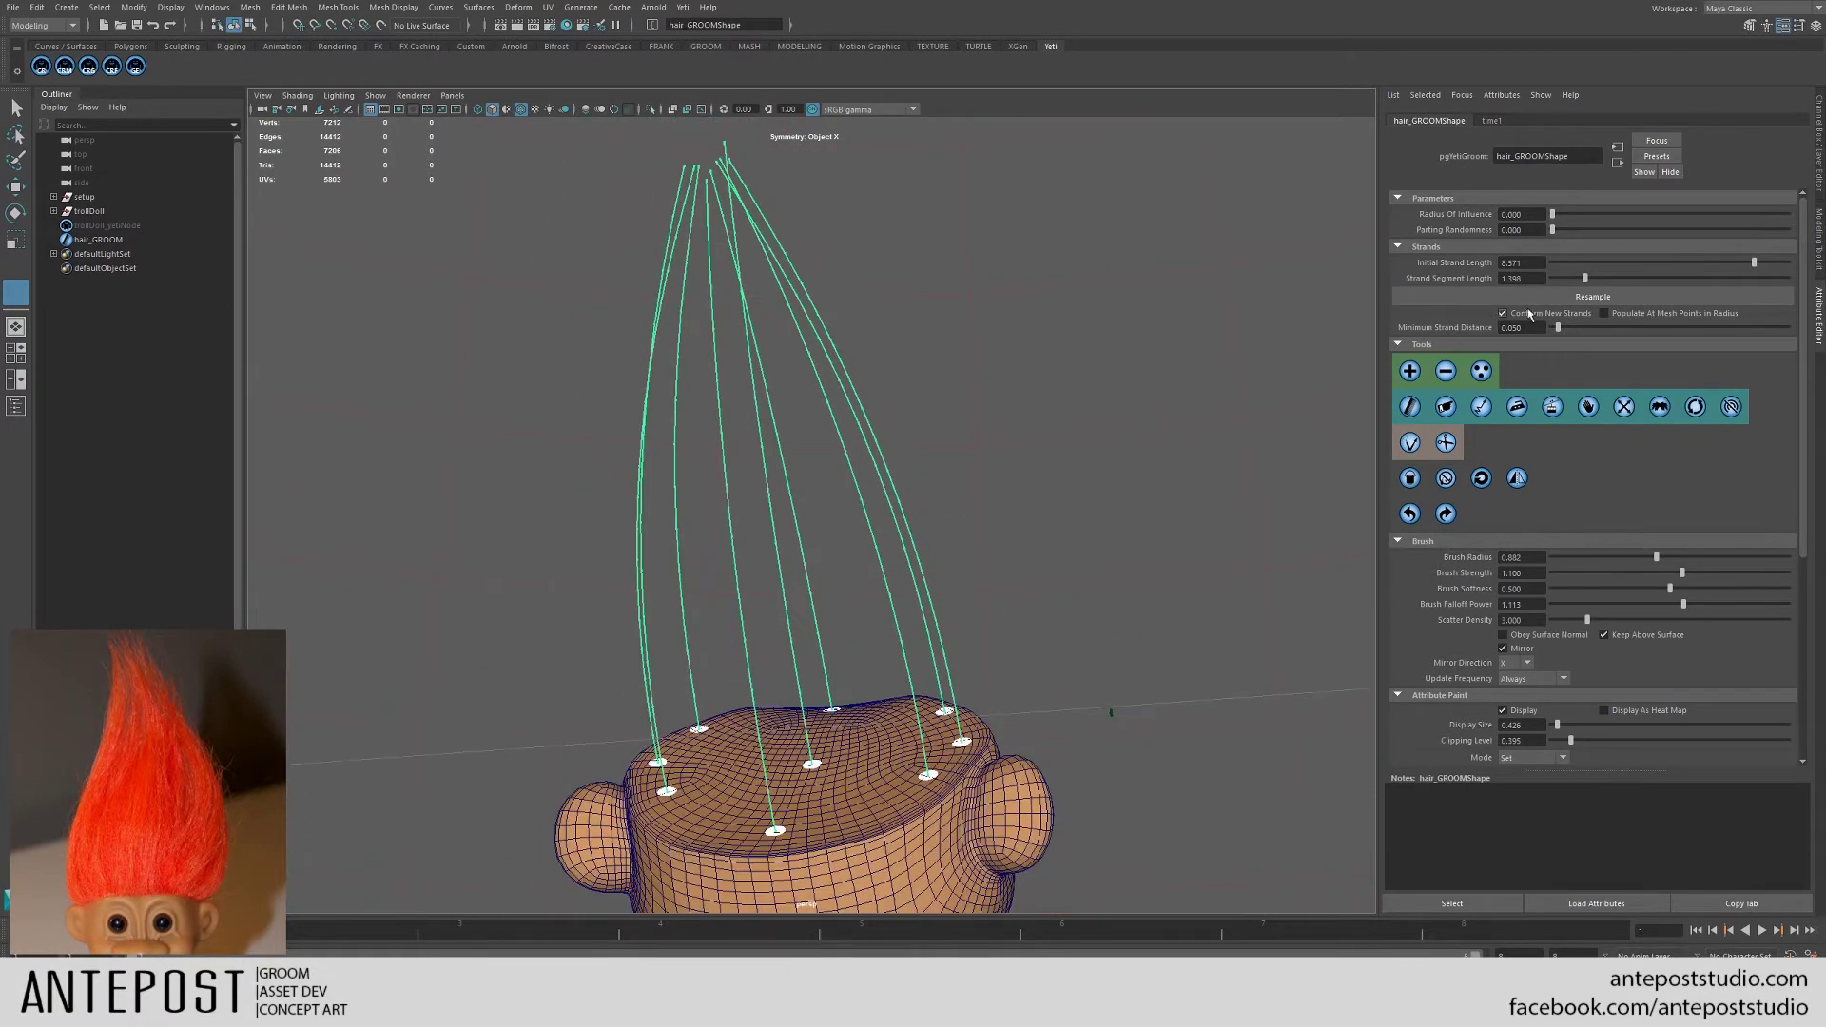
# - Add a mirrored pair of strands beside the rear midline strand and comb their tips inward with Brush Radius 1.182
pyautogui.keyDown('alt'); pyautogui.moveTo(949, 780); pyautogui.dragTo(899, 771, button='right'); pyautogui.keyUp('alt')
pyautogui.keyDown('alt'); pyautogui.moveTo(1021, 805); pyautogui.dragTo(1400, 501); pyautogui.keyUp('alt')
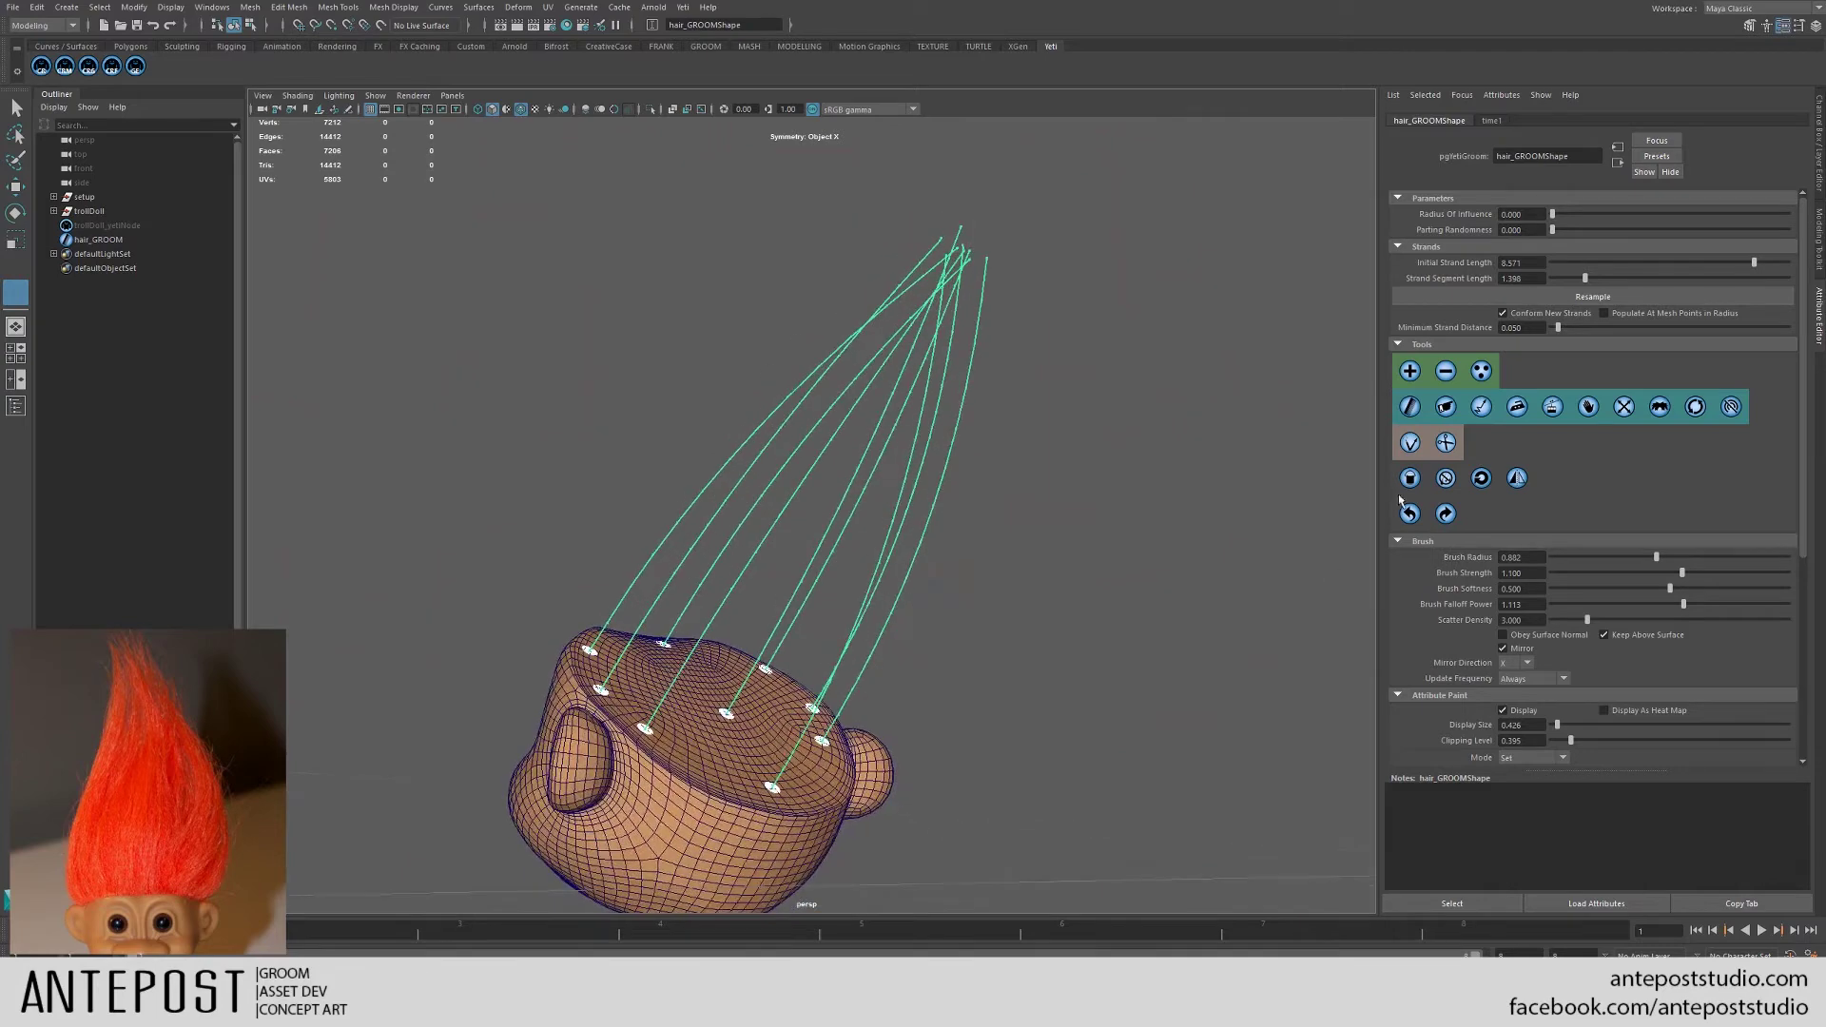
pyautogui.click(814, 762)
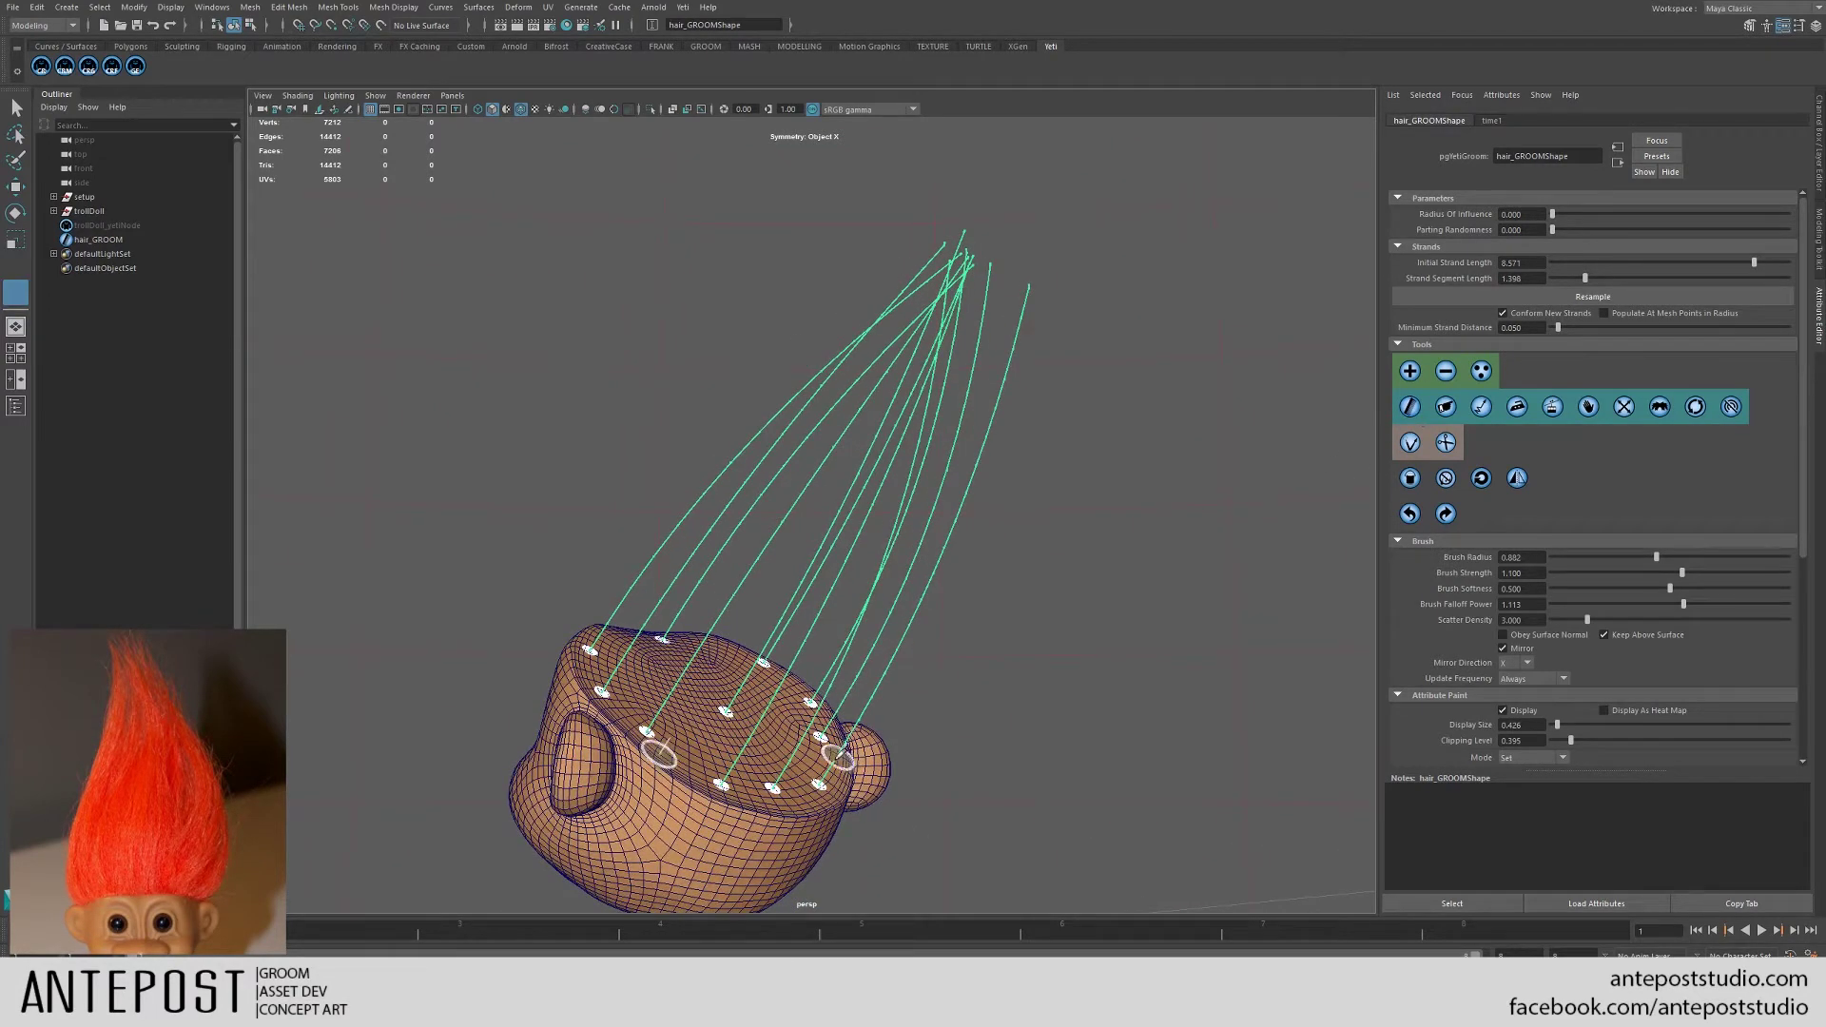
pyautogui.moveTo(819, 789)
pyautogui.mouseDown()
pyautogui.moveTo(704, 789)
pyautogui.moveTo(970, 805)
pyautogui.mouseUp()
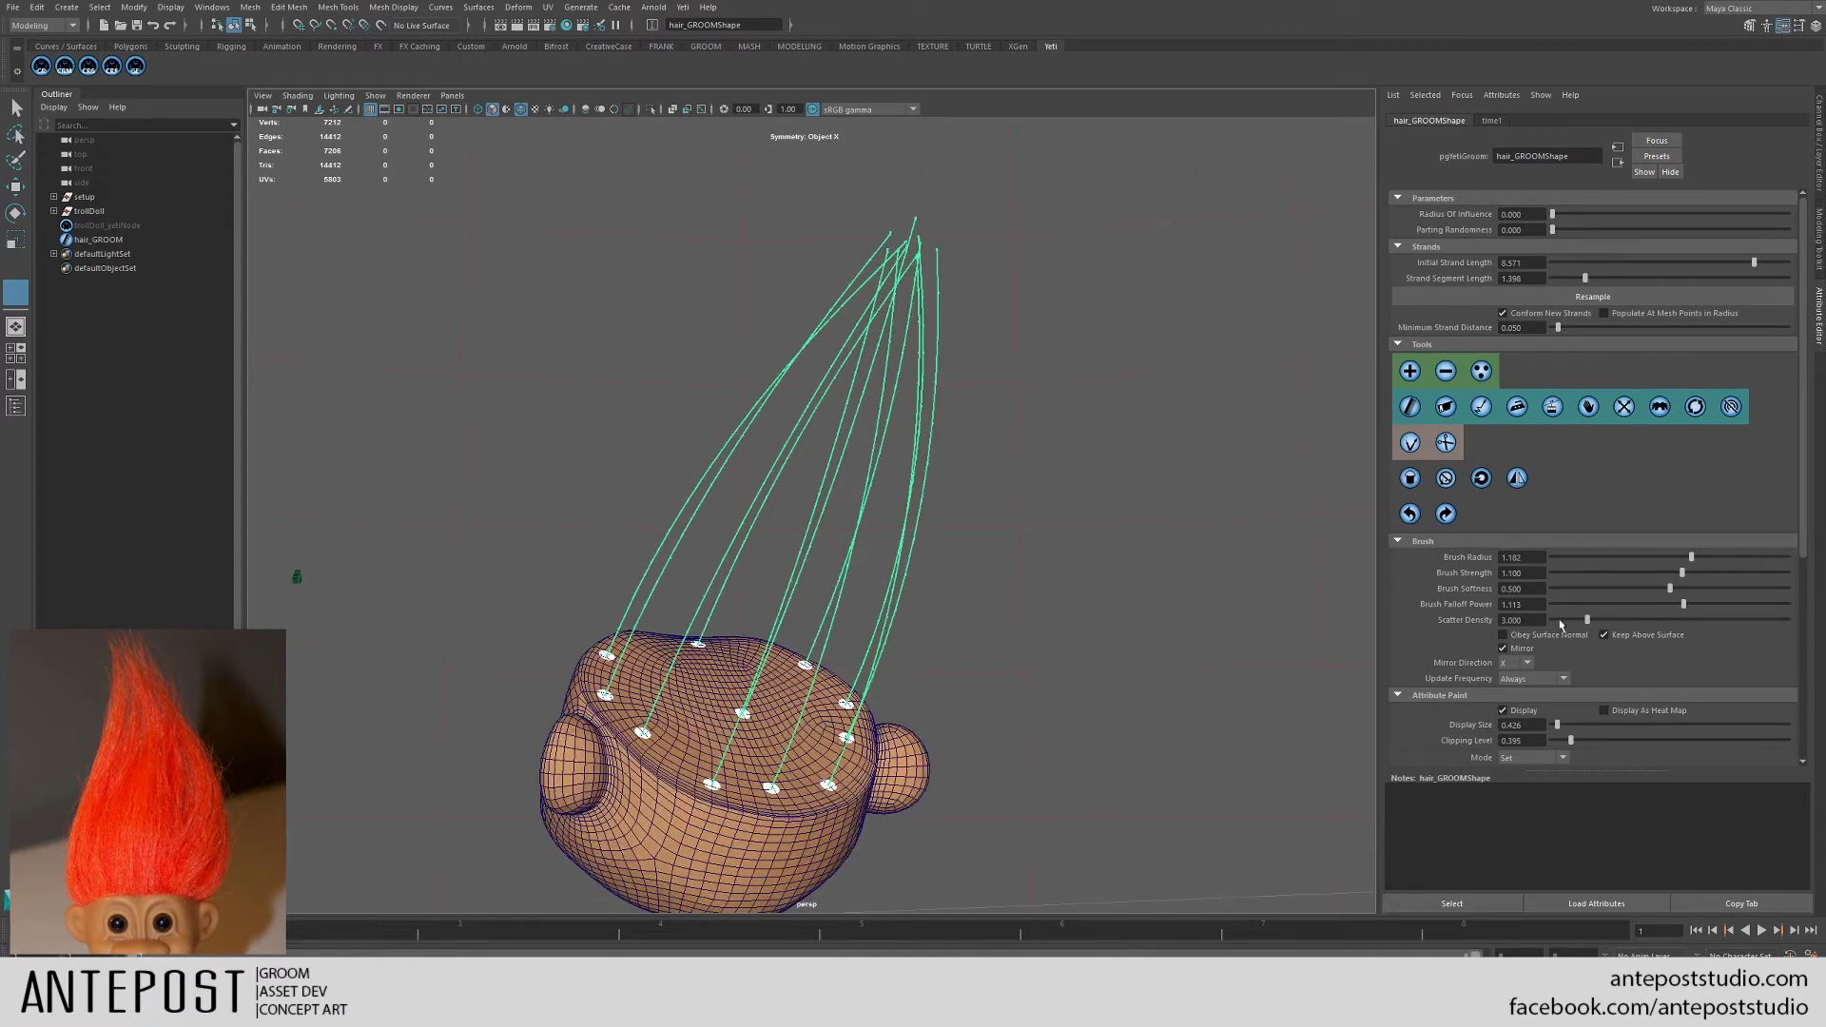
# - Add another mirrored pair at the rear corners of the scalp with Brush Radius 0.394, and comb it inward with Brush Radius 1.859
pyautogui.keyDown('alt'); pyautogui.moveTo(813, 808); pyautogui.dragTo(980, 780); pyautogui.keyUp('alt')
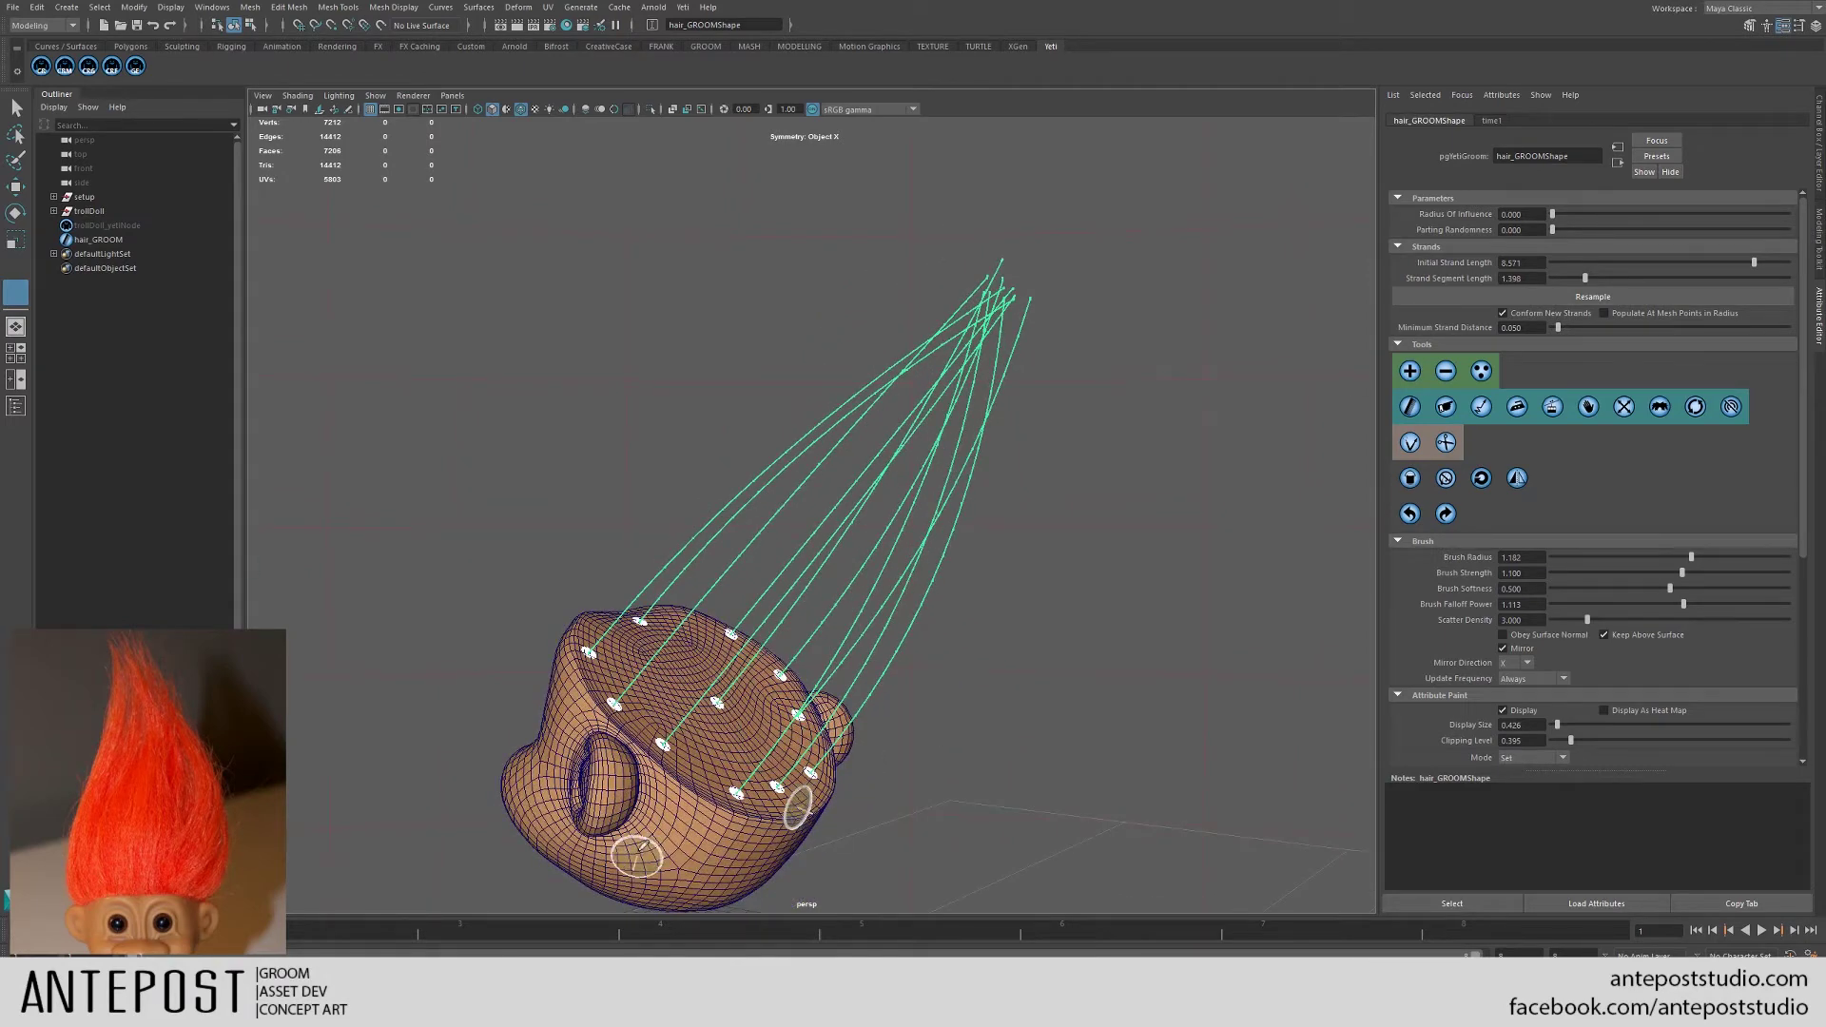
pyautogui.keyDown('alt'); pyautogui.moveTo(816, 748); pyautogui.dragTo(775, 790); pyautogui.keyUp('alt')
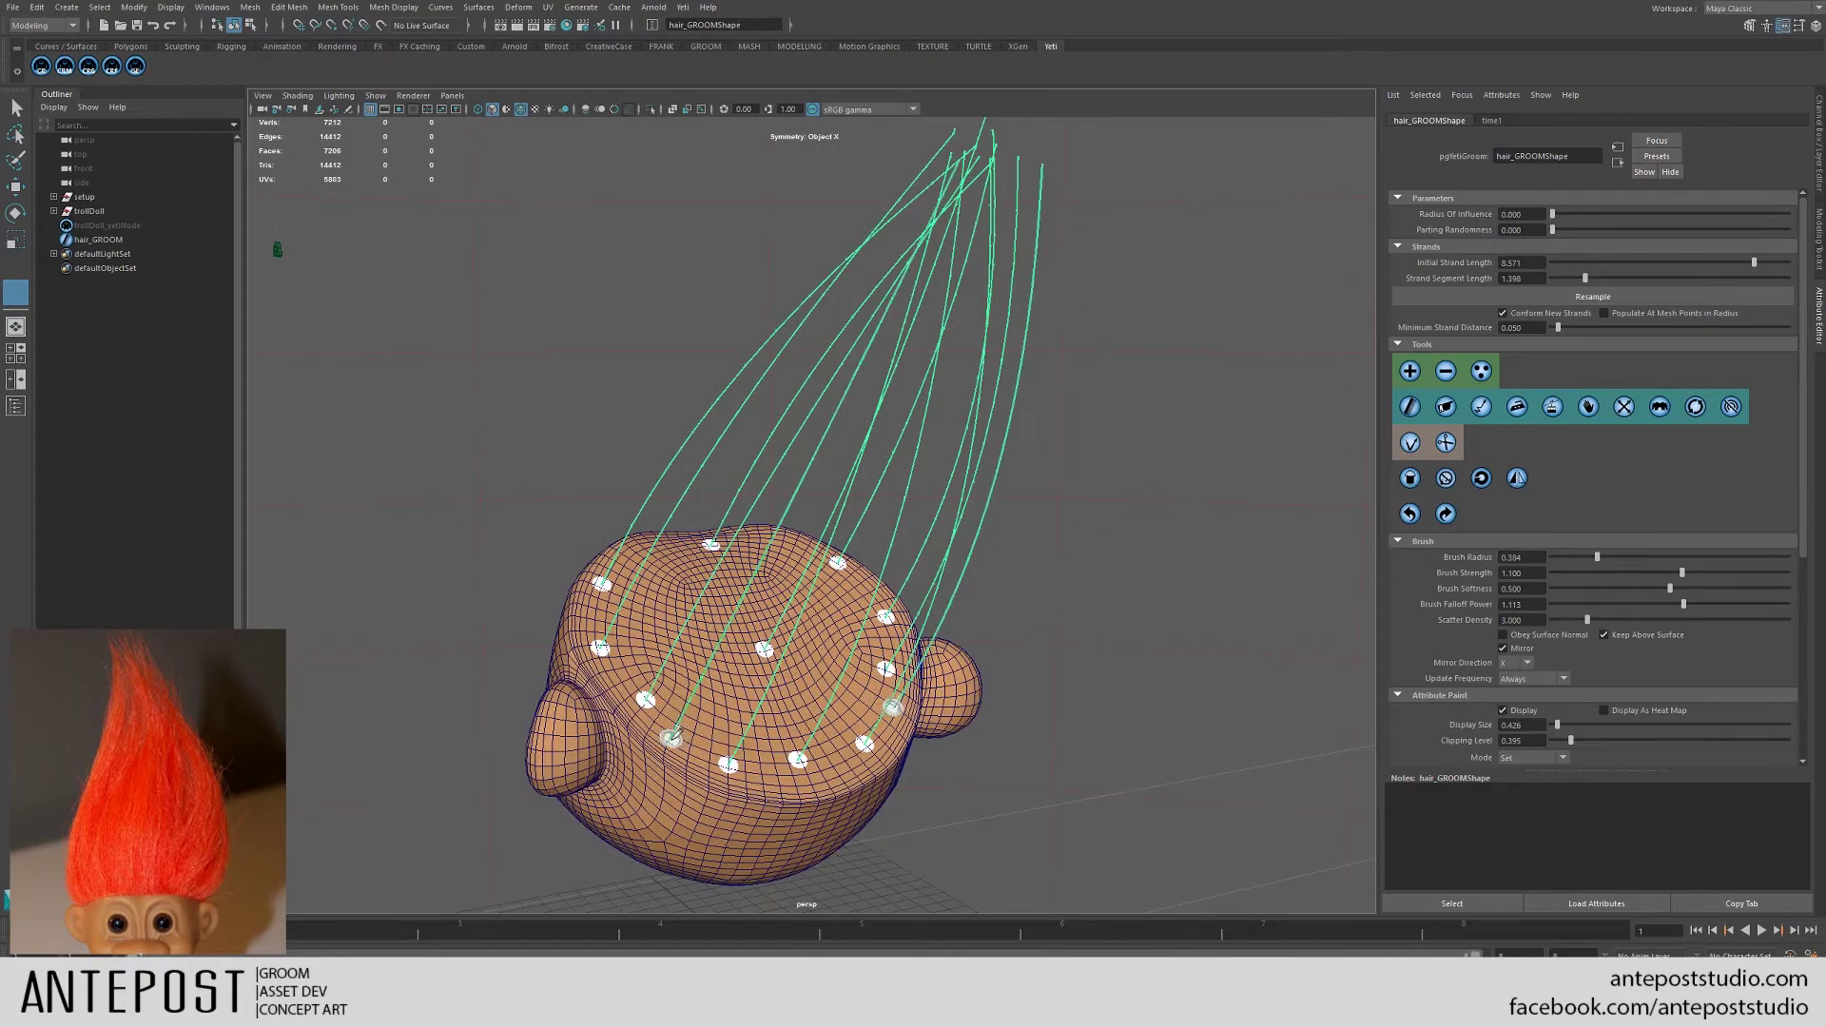
pyautogui.moveTo(677, 742)
pyautogui.keyDown('alt'); pyautogui.mouseDown()
pyautogui.moveTo(838, 760)
pyautogui.moveTo(764, 766)
pyautogui.mouseUp(); pyautogui.keyUp('alt')
pyautogui.moveTo(764, 767)
pyautogui.keyDown('alt'); pyautogui.mouseDown()
pyautogui.moveTo(735, 771)
pyautogui.moveTo(761, 783)
pyautogui.moveTo(766, 766)
pyautogui.moveTo(749, 791)
pyautogui.moveTo(772, 778)
pyautogui.mouseUp(); pyautogui.keyUp('alt')
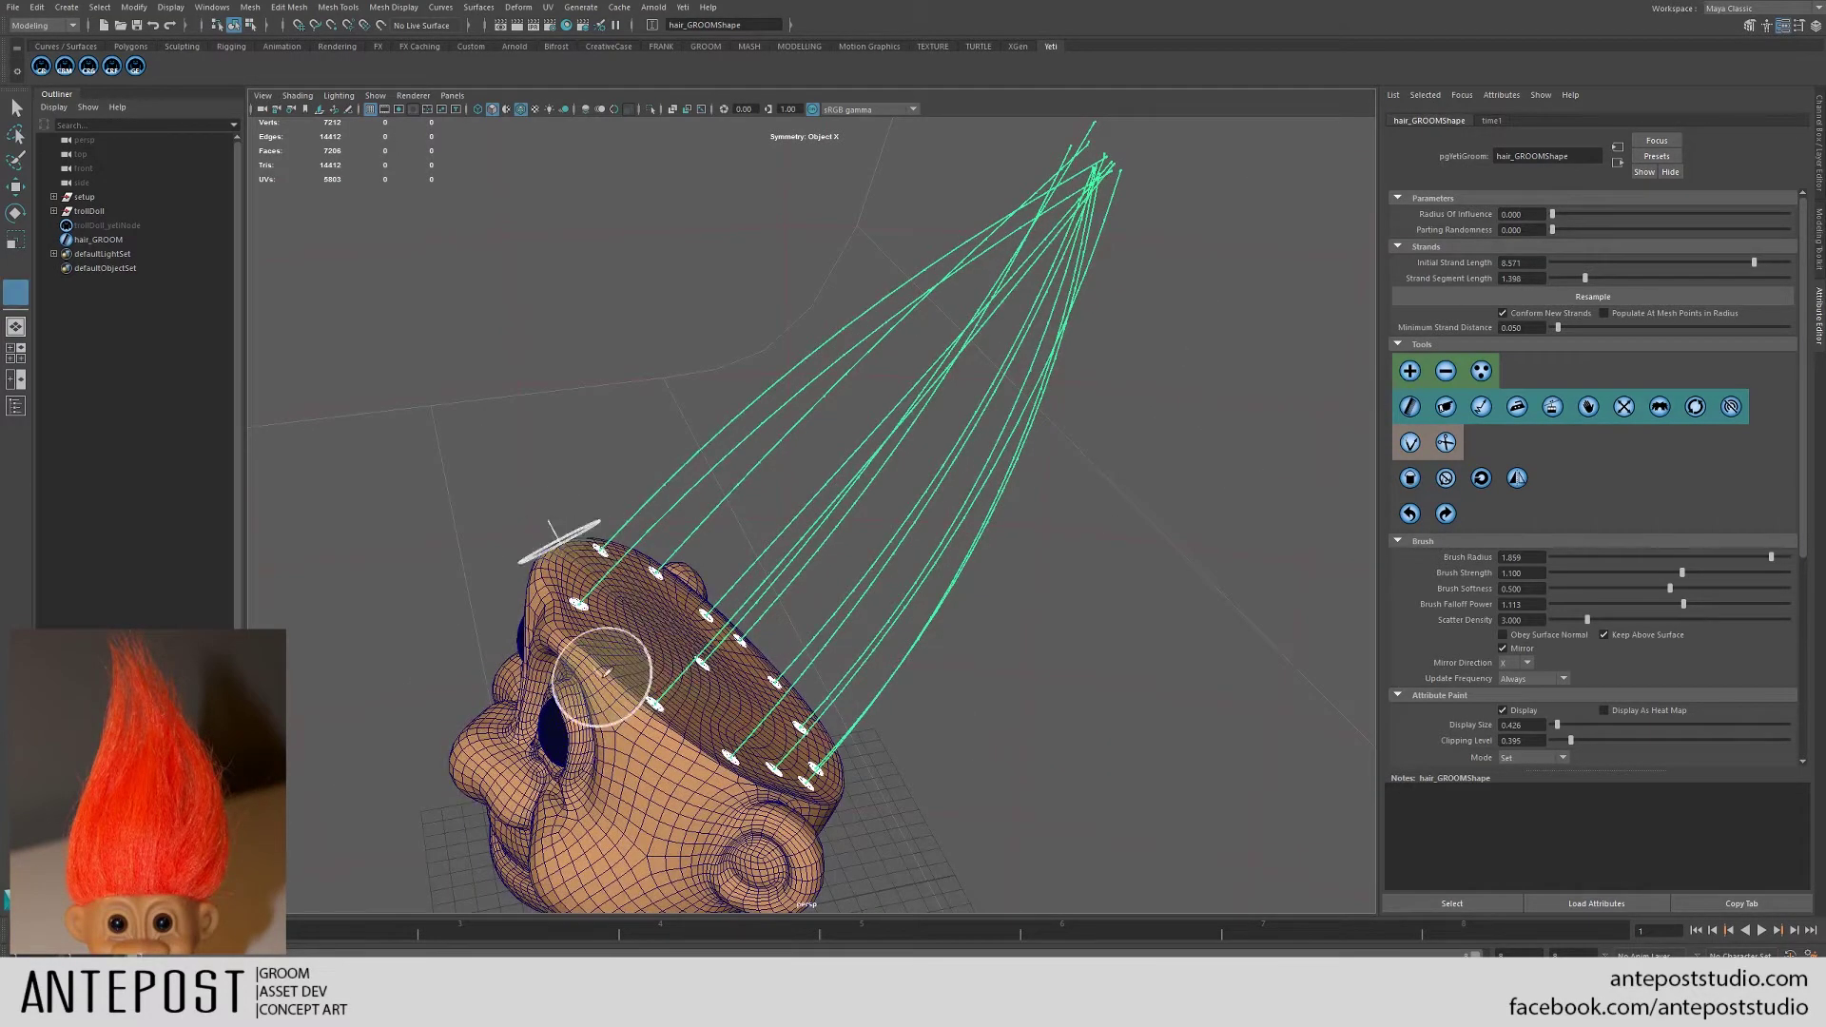
# - Add a mirrored pair of strands along the front hairline with Brush Radius 0.493, and comb it with Brush Radius 0.780
pyautogui.moveTo(603, 670); pyautogui.dragTo(1330, 399)
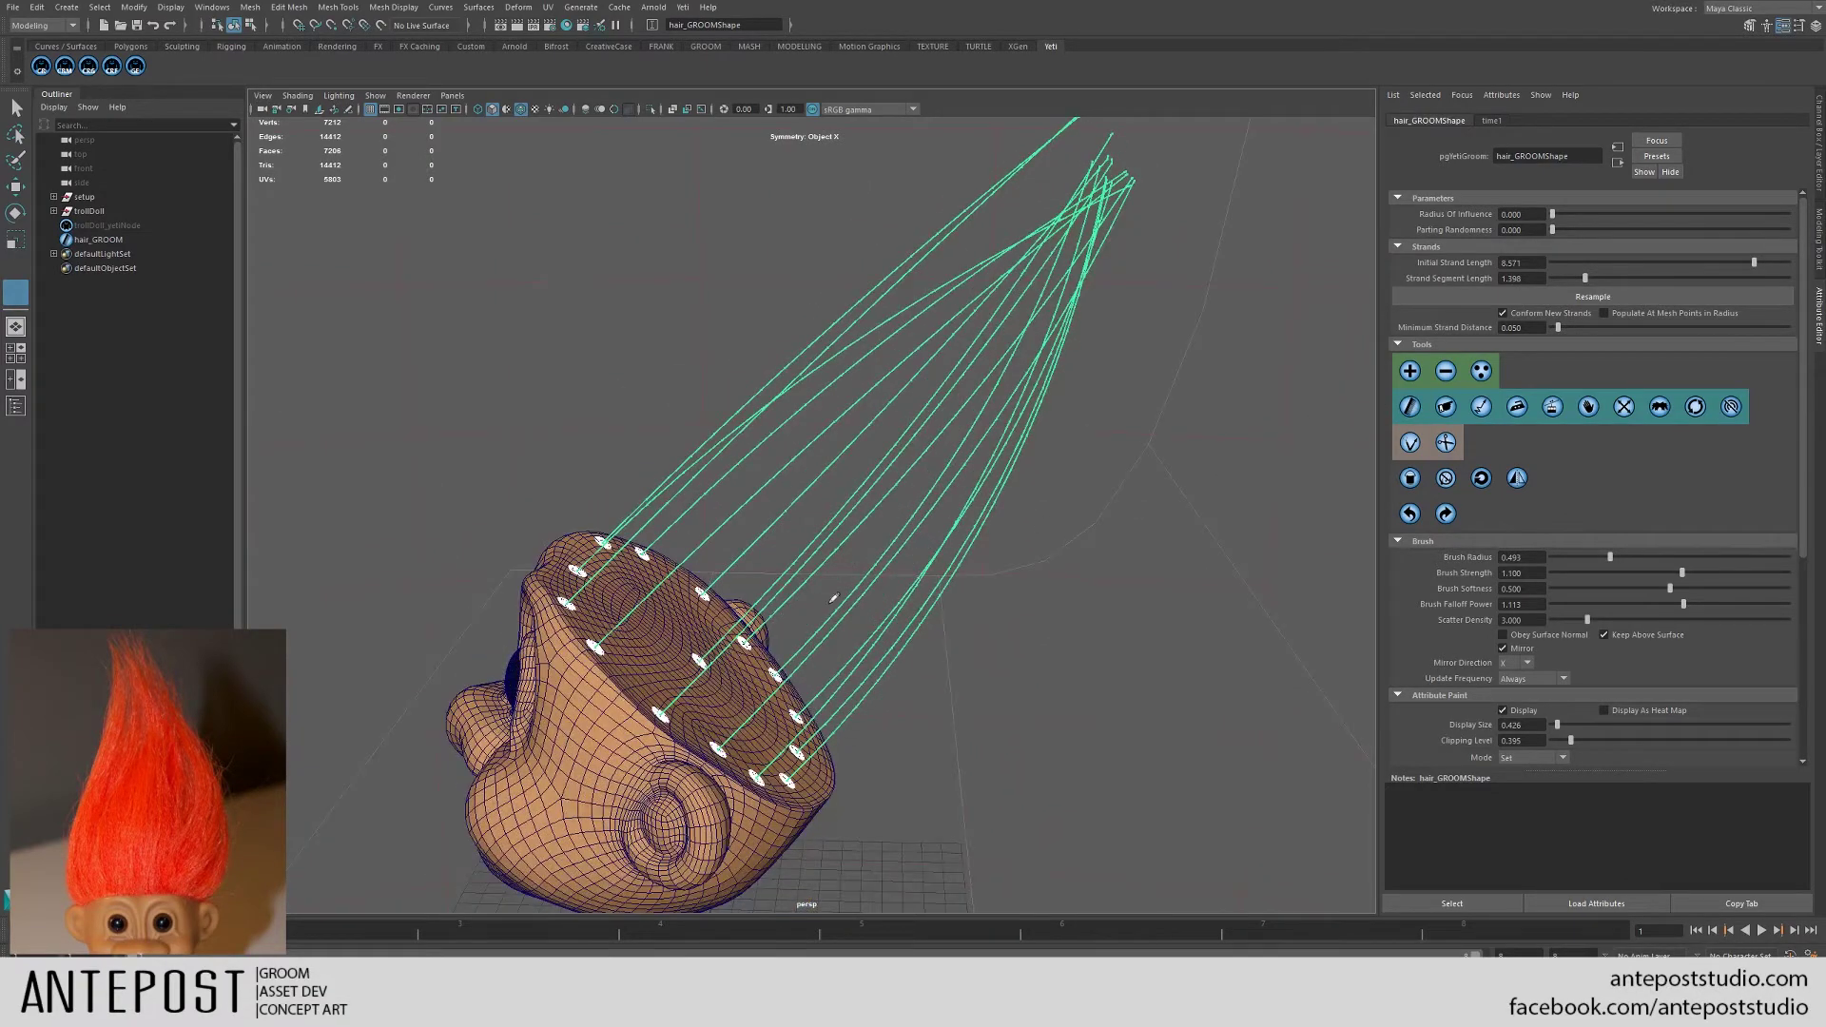
pyautogui.keyDown('alt'); pyautogui.moveTo(833, 598); pyautogui.dragTo(747, 544); pyautogui.keyUp('alt')
pyautogui.moveTo(557, 574); pyautogui.dragTo(562, 577)
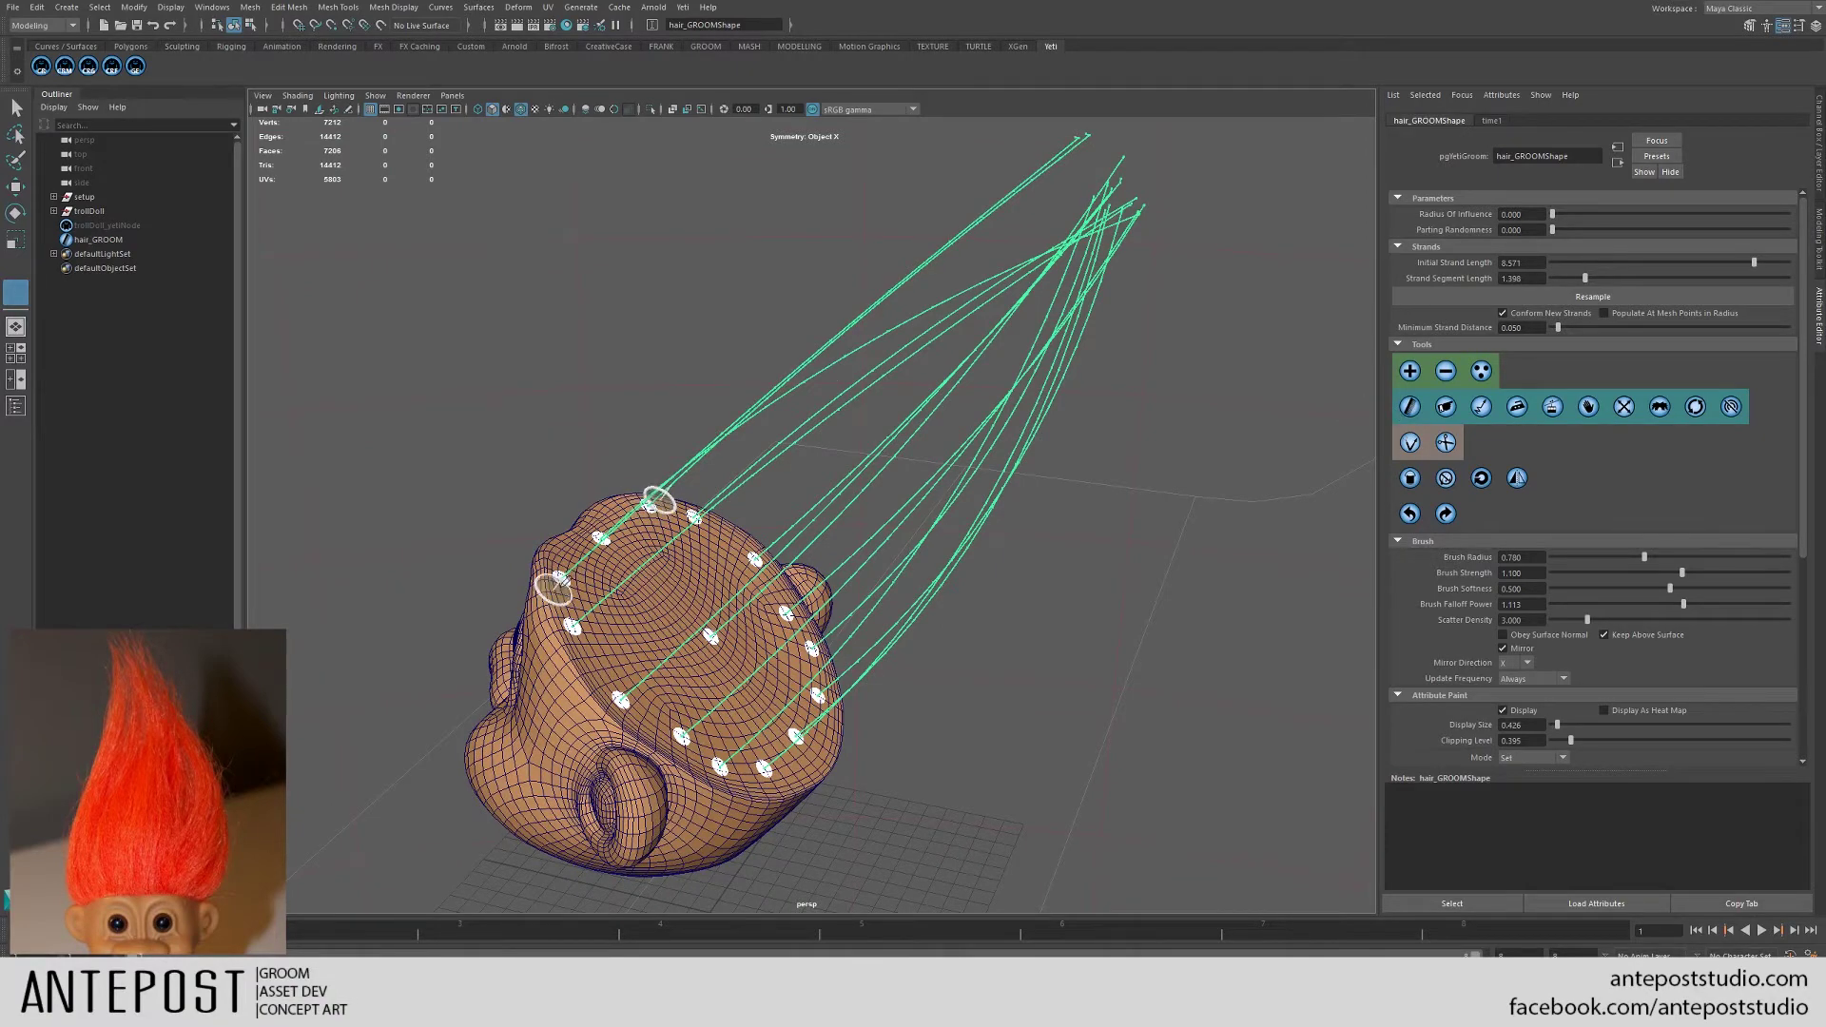
pyautogui.moveTo(553, 587)
pyautogui.mouseDown()
pyautogui.moveTo(550, 569)
pyautogui.moveTo(628, 580)
pyautogui.moveTo(808, 466)
pyautogui.moveTo(785, 428)
pyautogui.mouseUp()
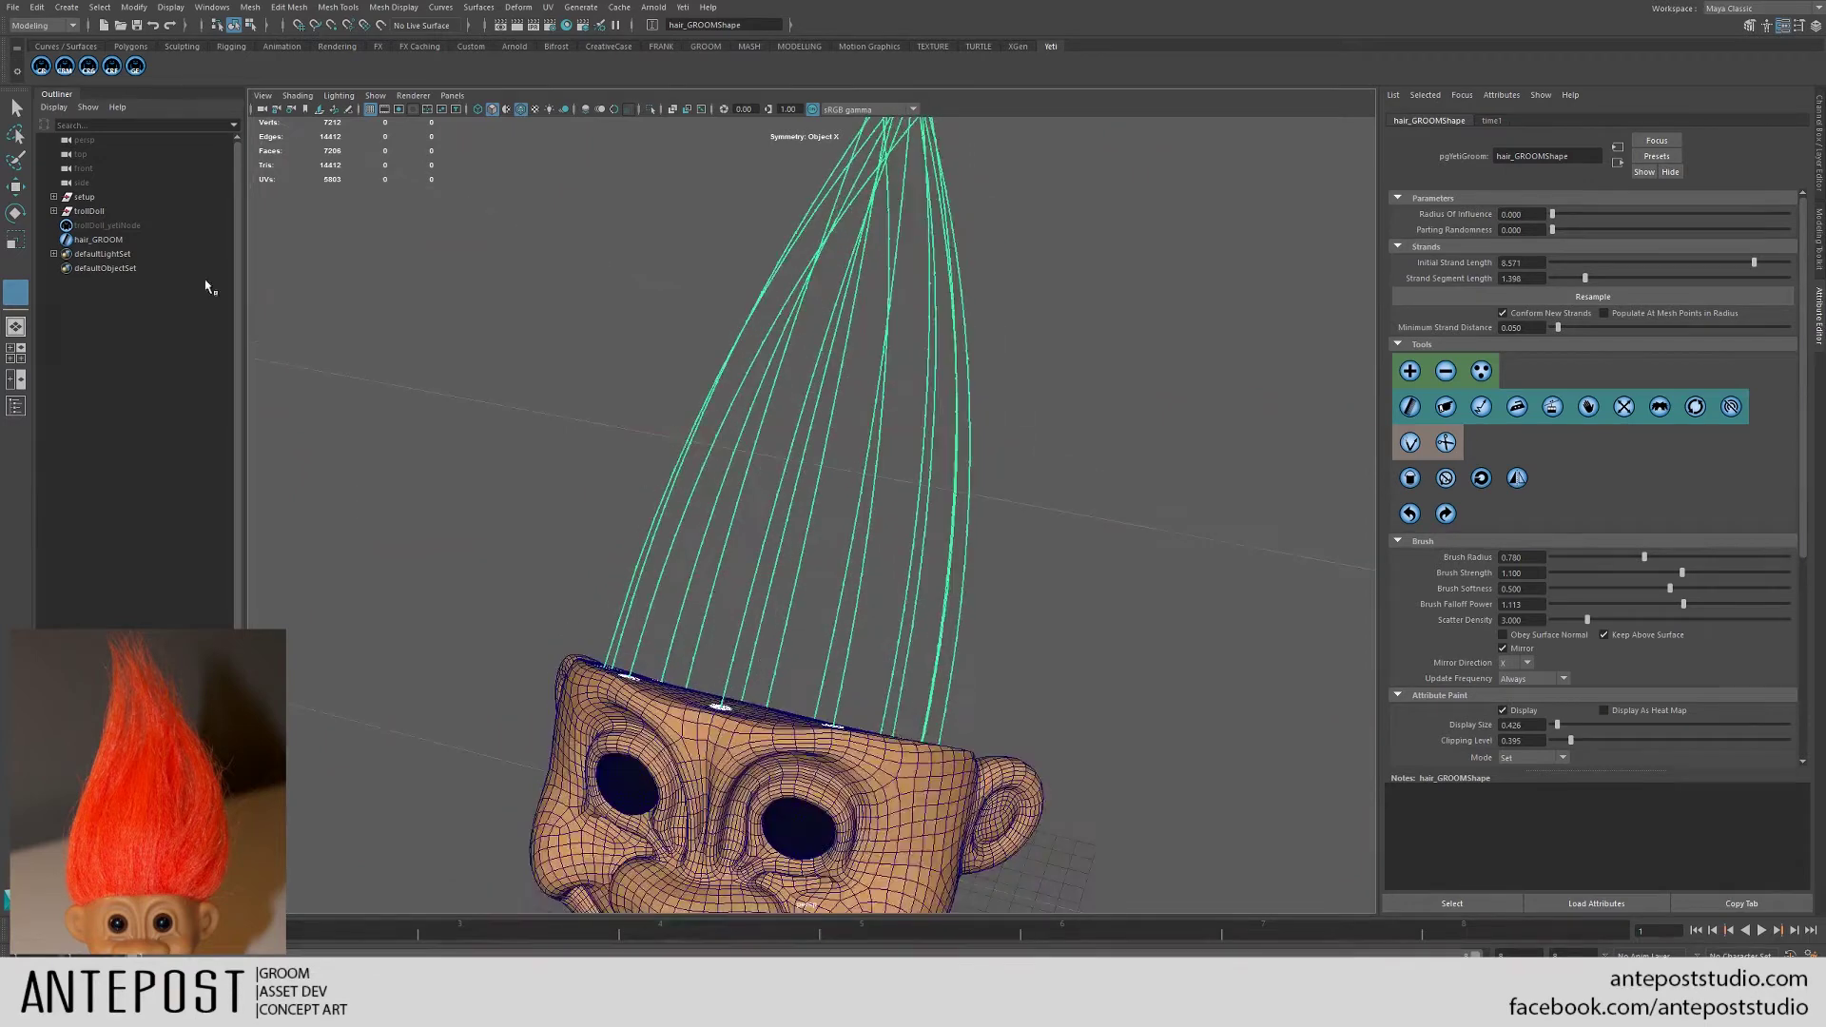
# - Unhide trollDoll_yetiNode and inspect the generated hair clumps up close
pyautogui.click(119, 225)
pyautogui.press('f')
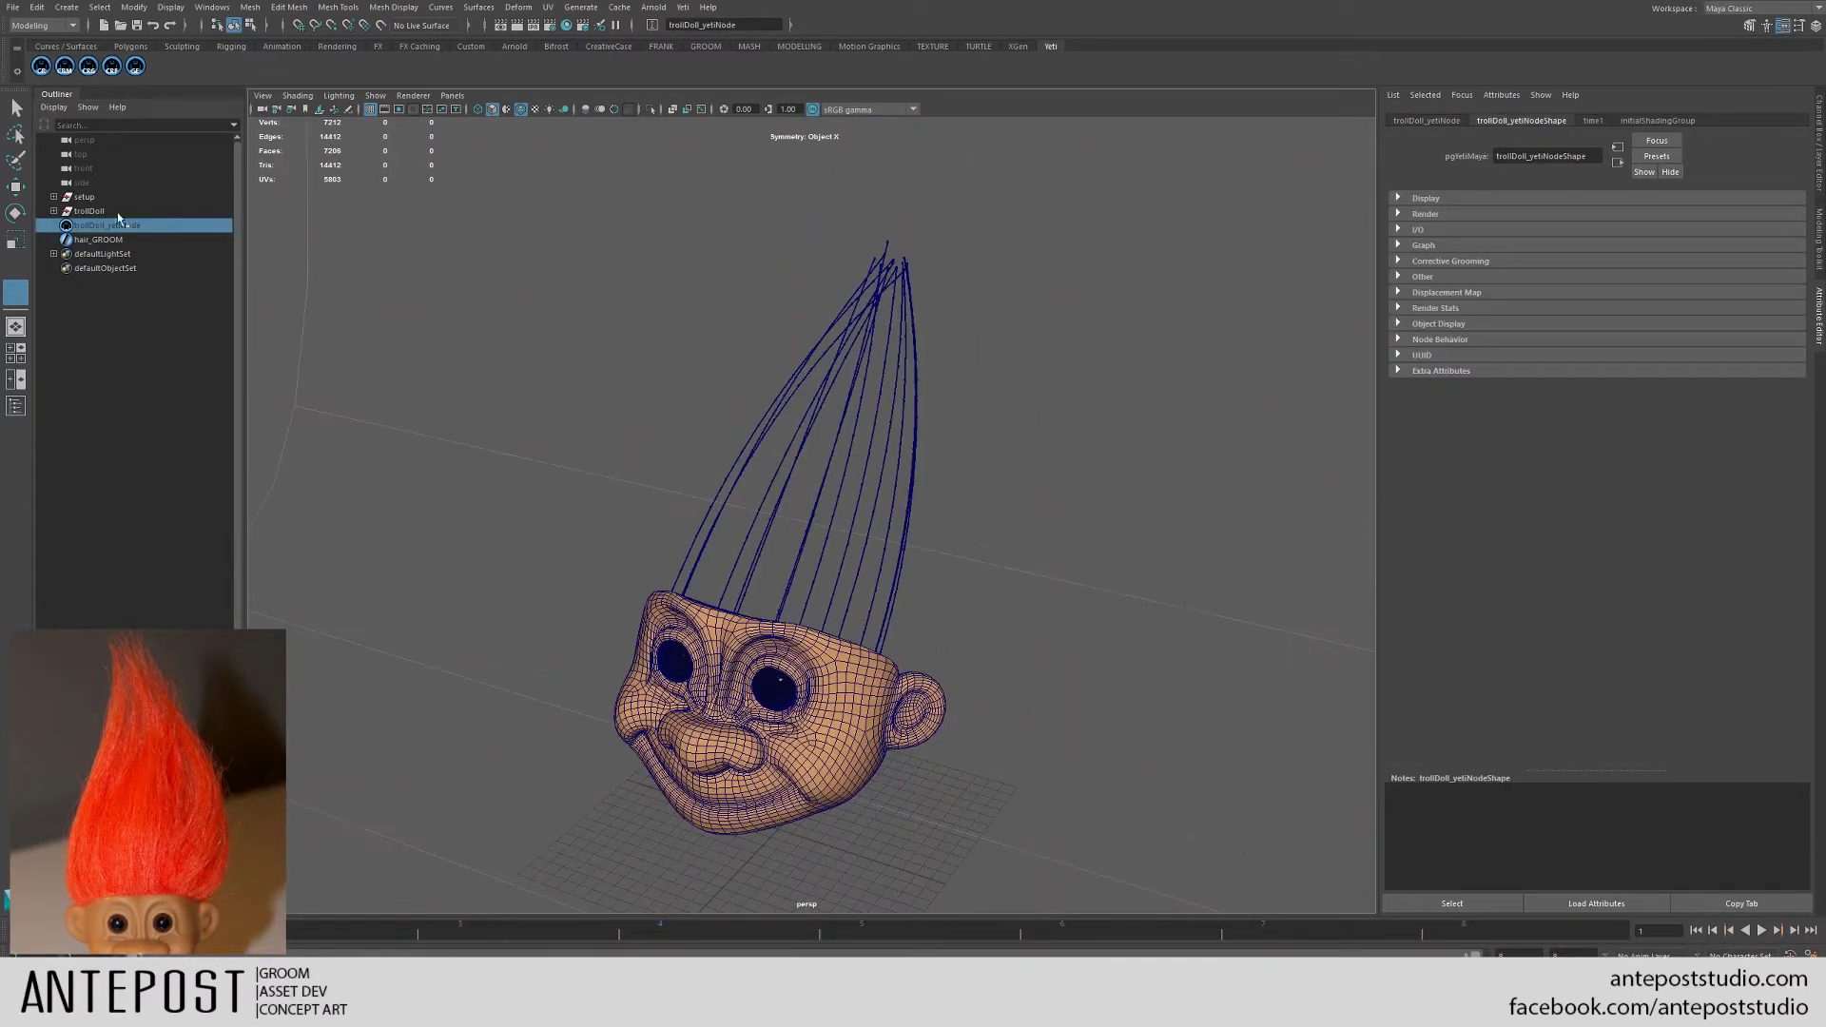
pyautogui.press('h')
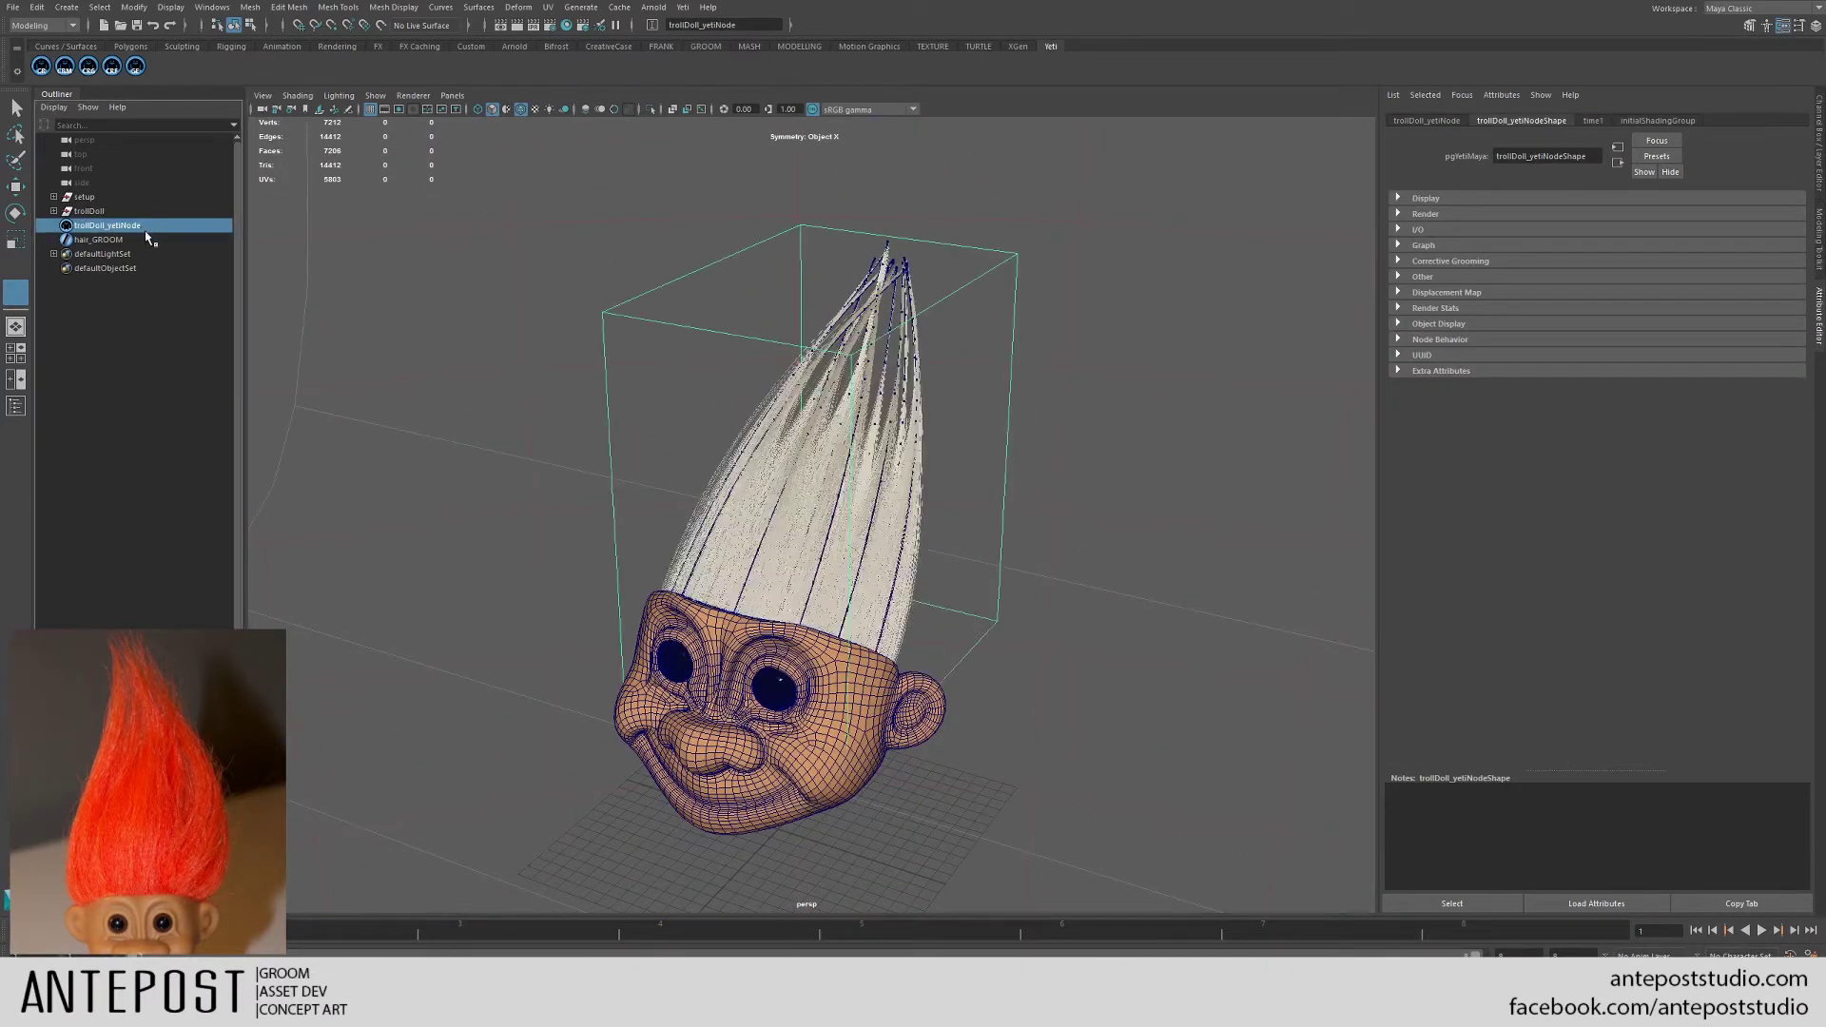
pyautogui.keyDown('alt'); pyautogui.moveTo(909, 519); pyautogui.dragTo(685, 499); pyautogui.keyUp('alt')
pyautogui.scroll(5, 555, 287)
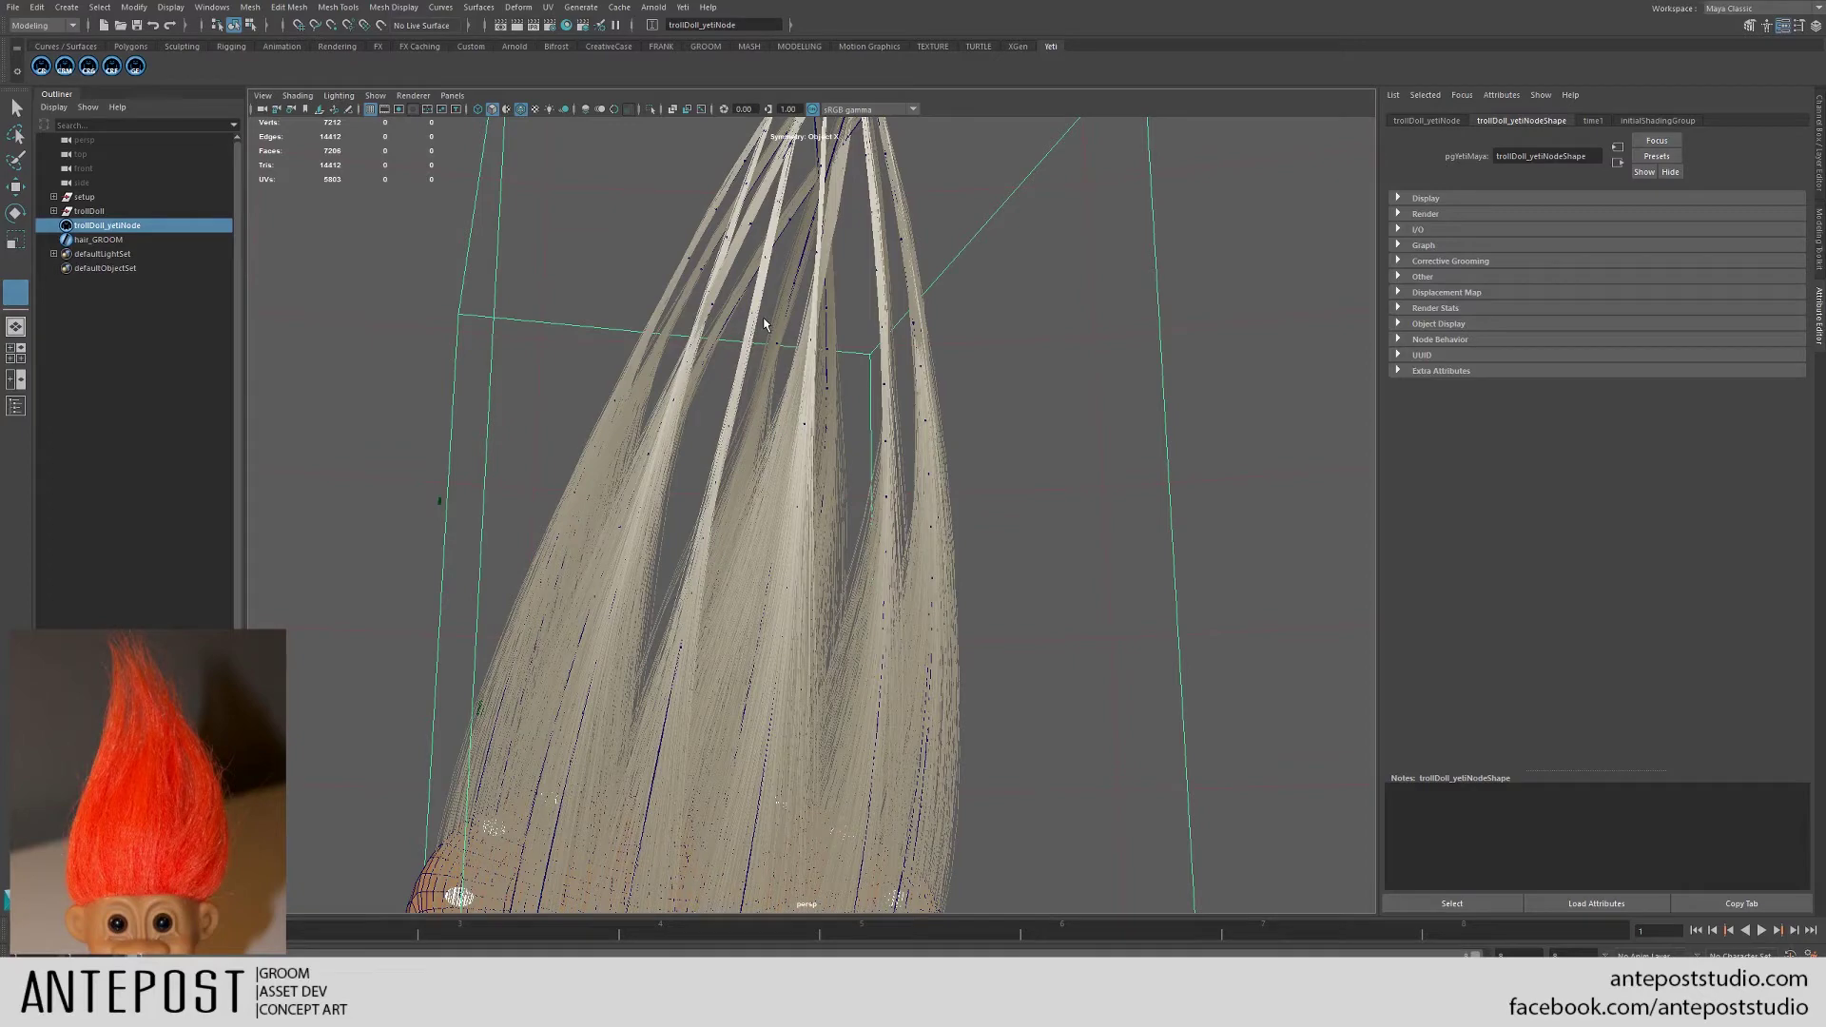
# - Open the Yeti node's graph, position it below the hair, and bring the clumping0 node into view
pyautogui.click(136, 67)
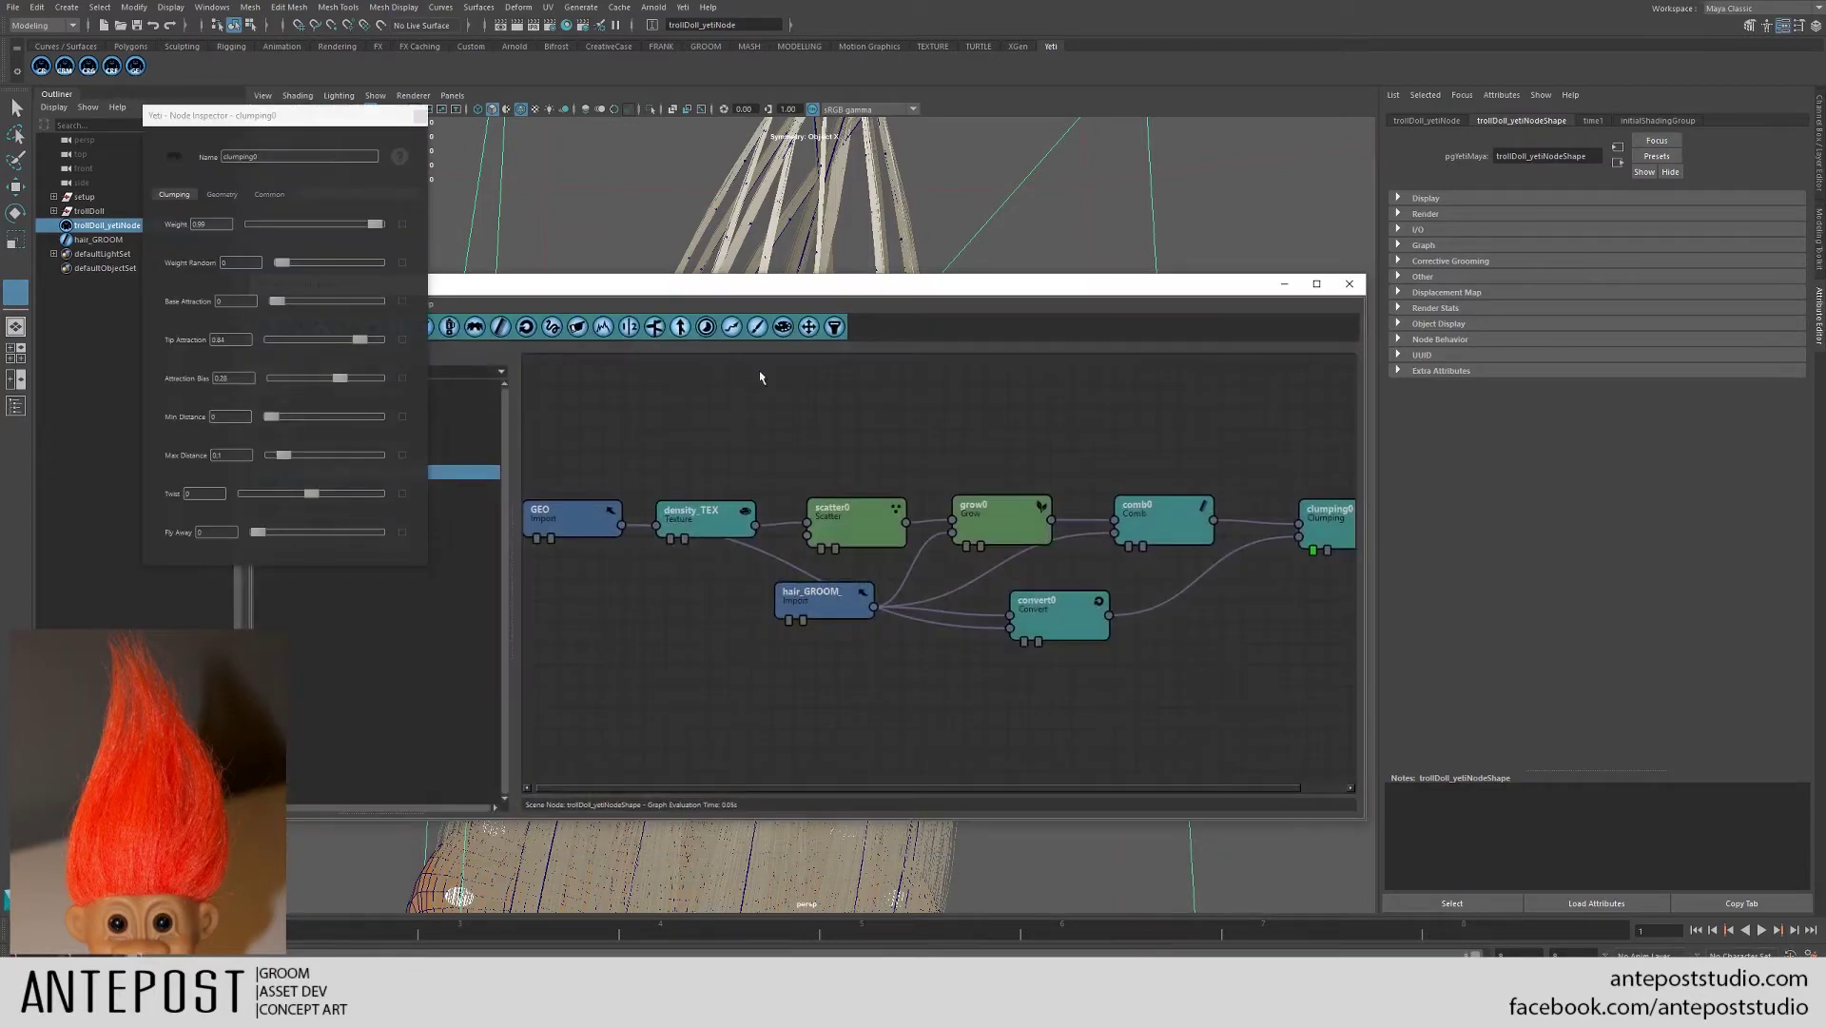
pyautogui.moveTo(1073, 295); pyautogui.dragTo(1019, 617)
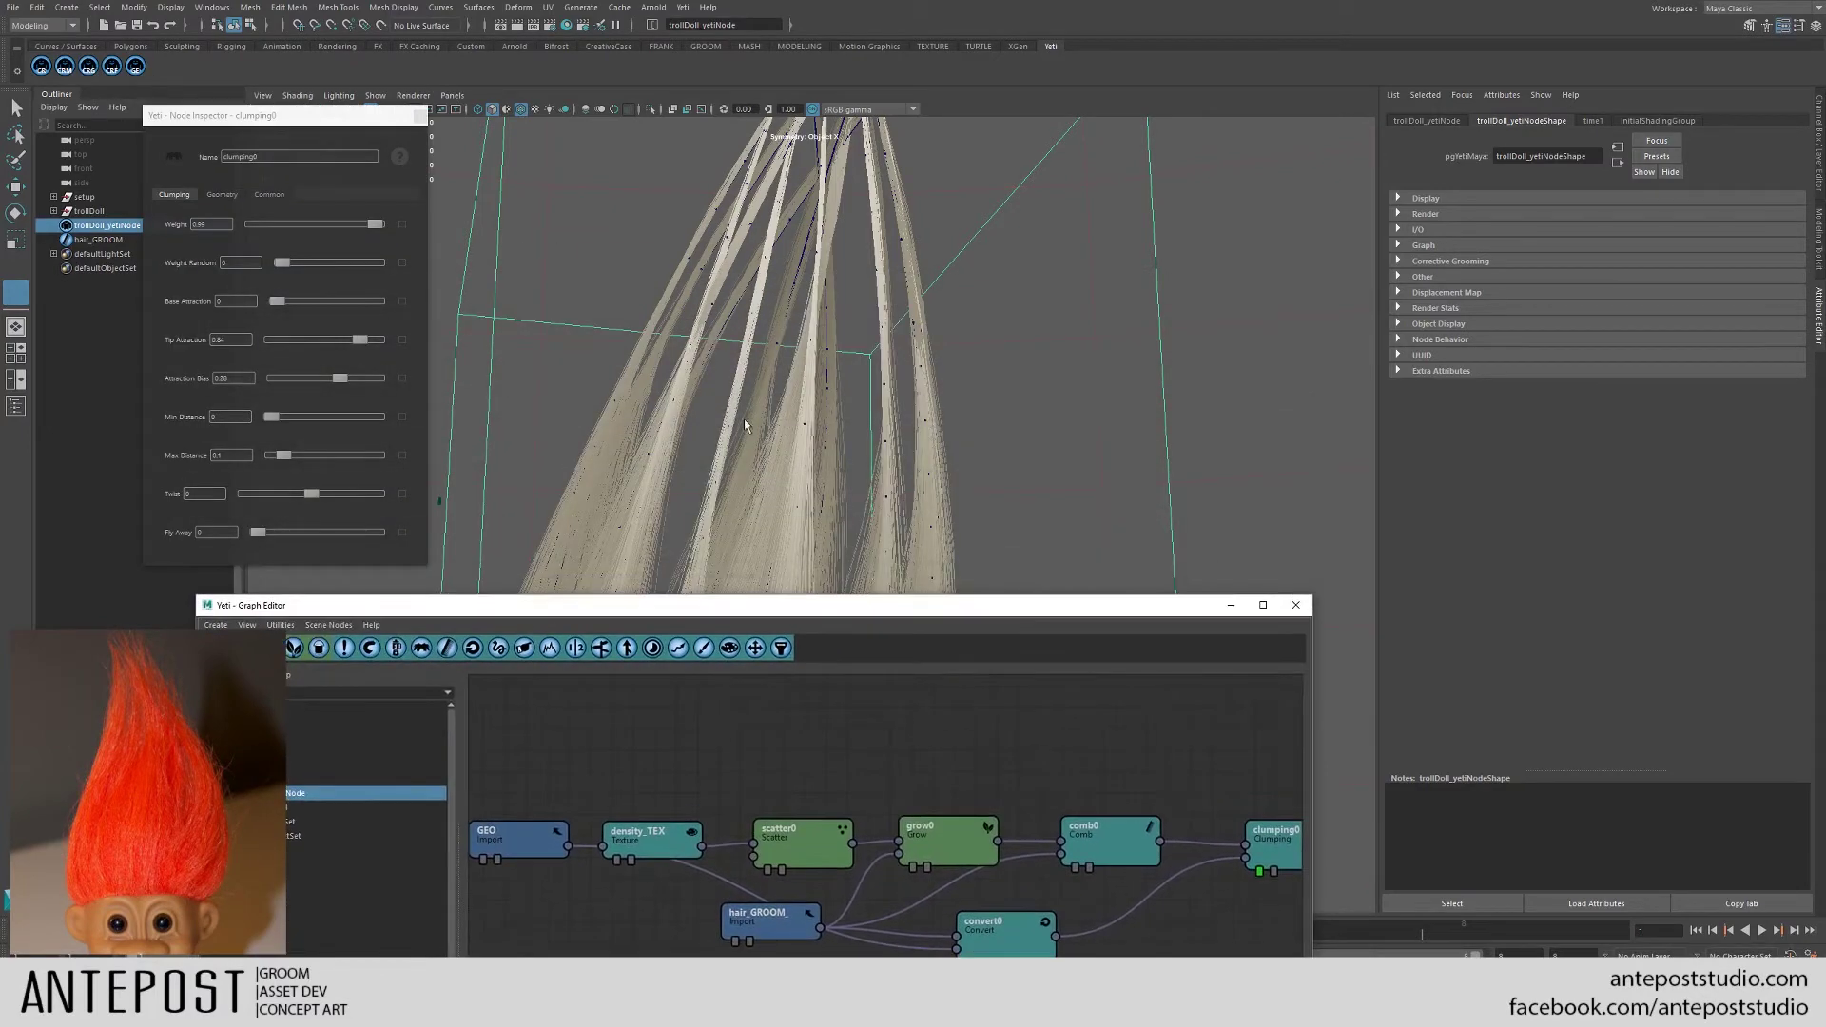
pyautogui.keyDown('alt'); pyautogui.moveTo(825, 454); pyautogui.dragTo(786, 437); pyautogui.keyUp('alt')
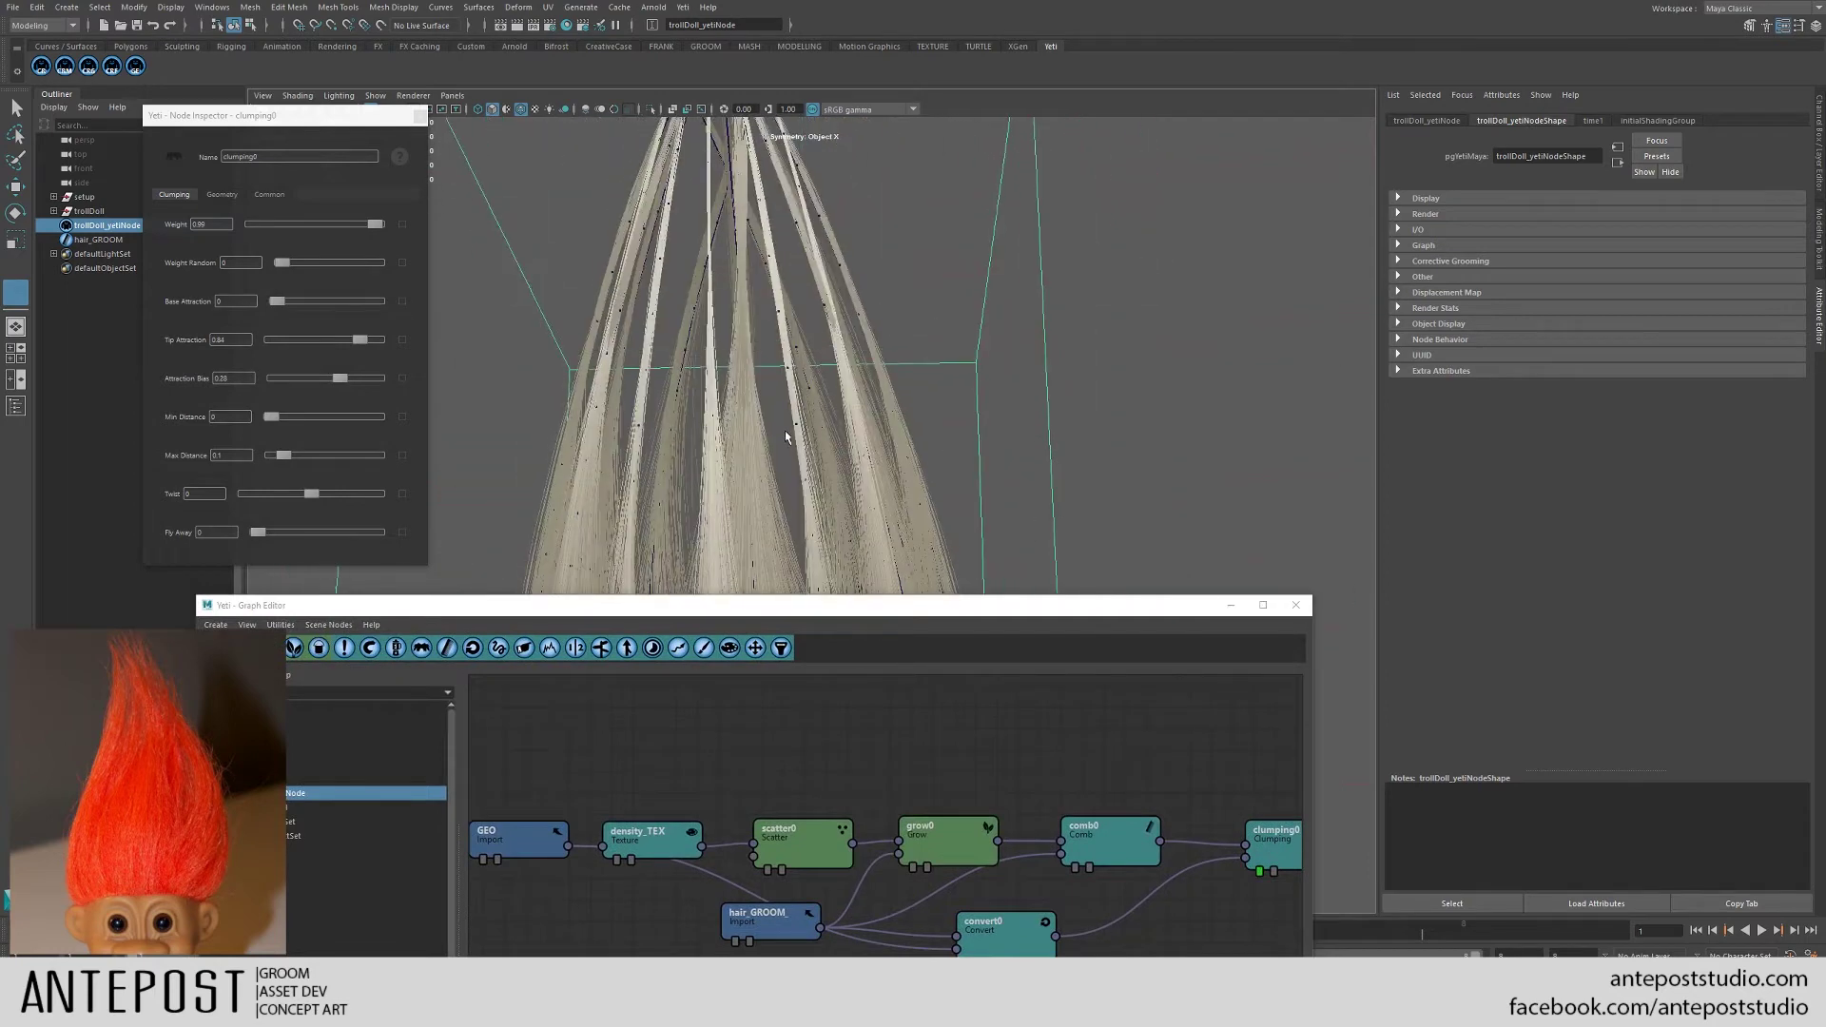
pyautogui.moveTo(1166, 850); pyautogui.dragTo(1117, 850, button='middle')
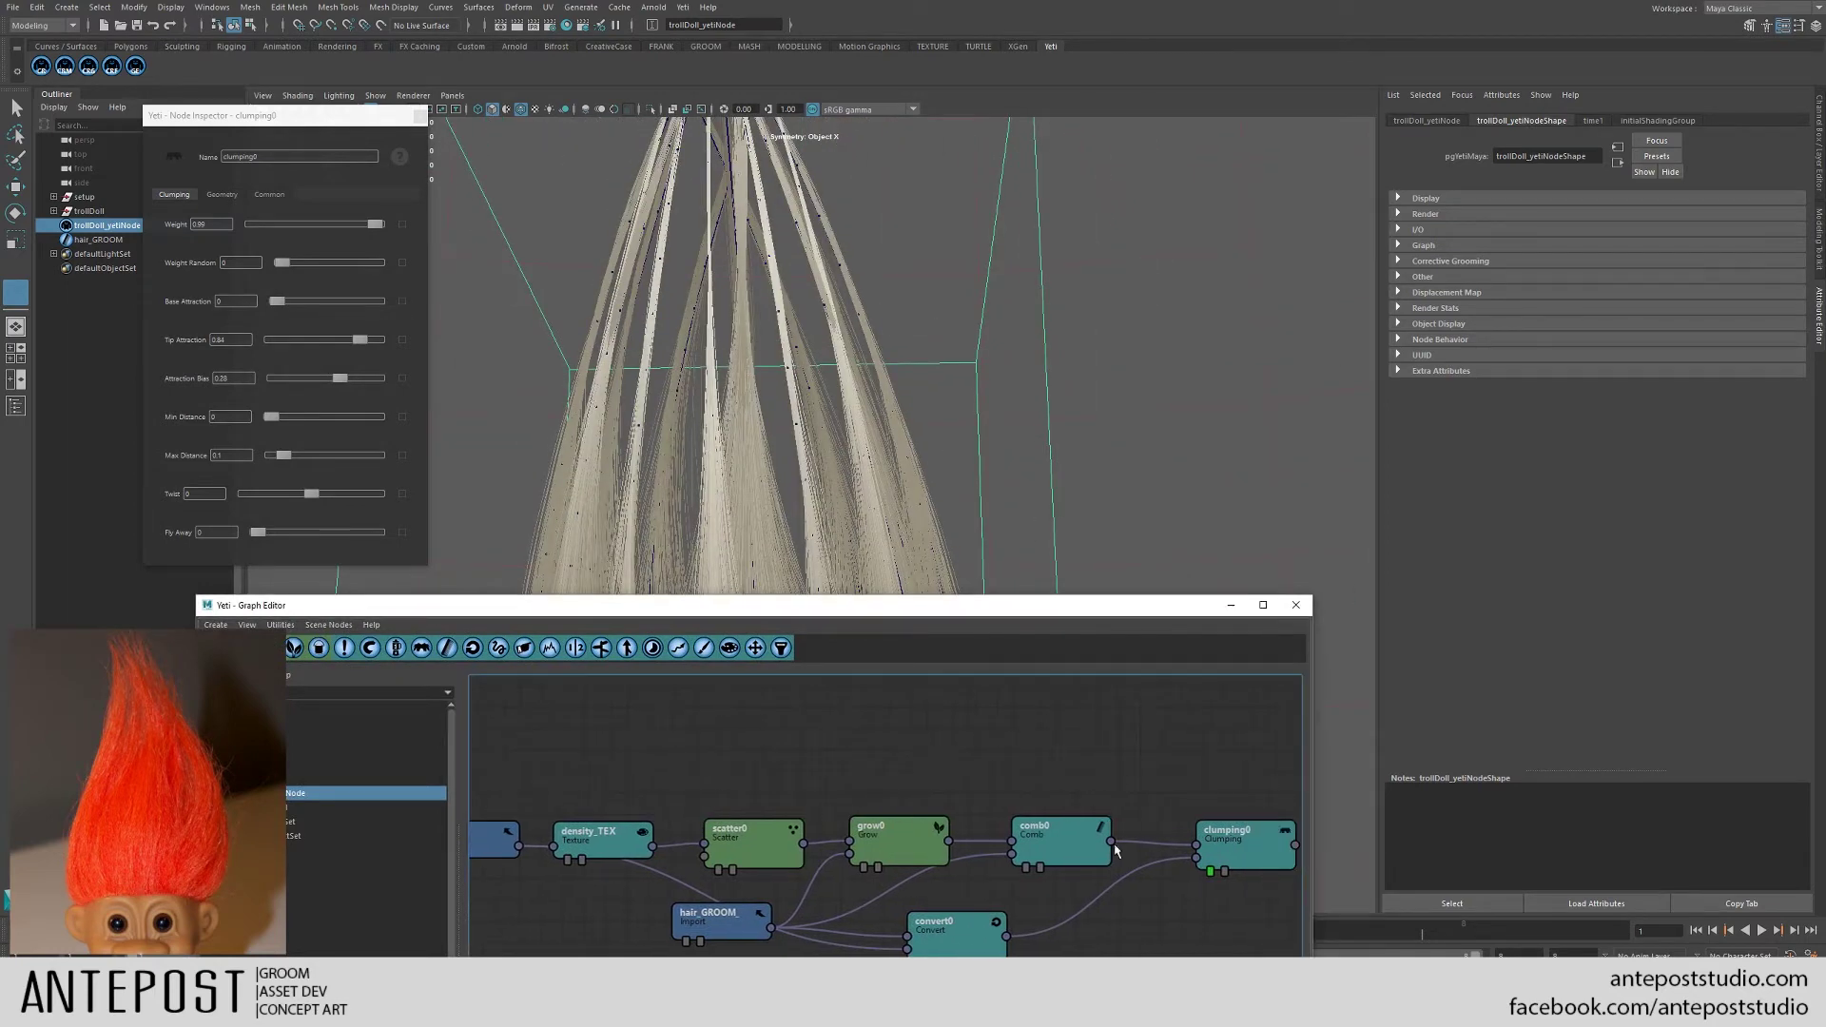
pyautogui.moveTo(1028, 609); pyautogui.dragTo(990, 577)
pyautogui.keyDown('alt'); pyautogui.moveTo(723, 409); pyautogui.dragTo(603, 406); pyautogui.keyUp('alt')
pyautogui.keyDown('alt'); pyautogui.moveTo(603, 407); pyautogui.dragTo(1052, 286, button='right'); pyautogui.keyUp('alt')
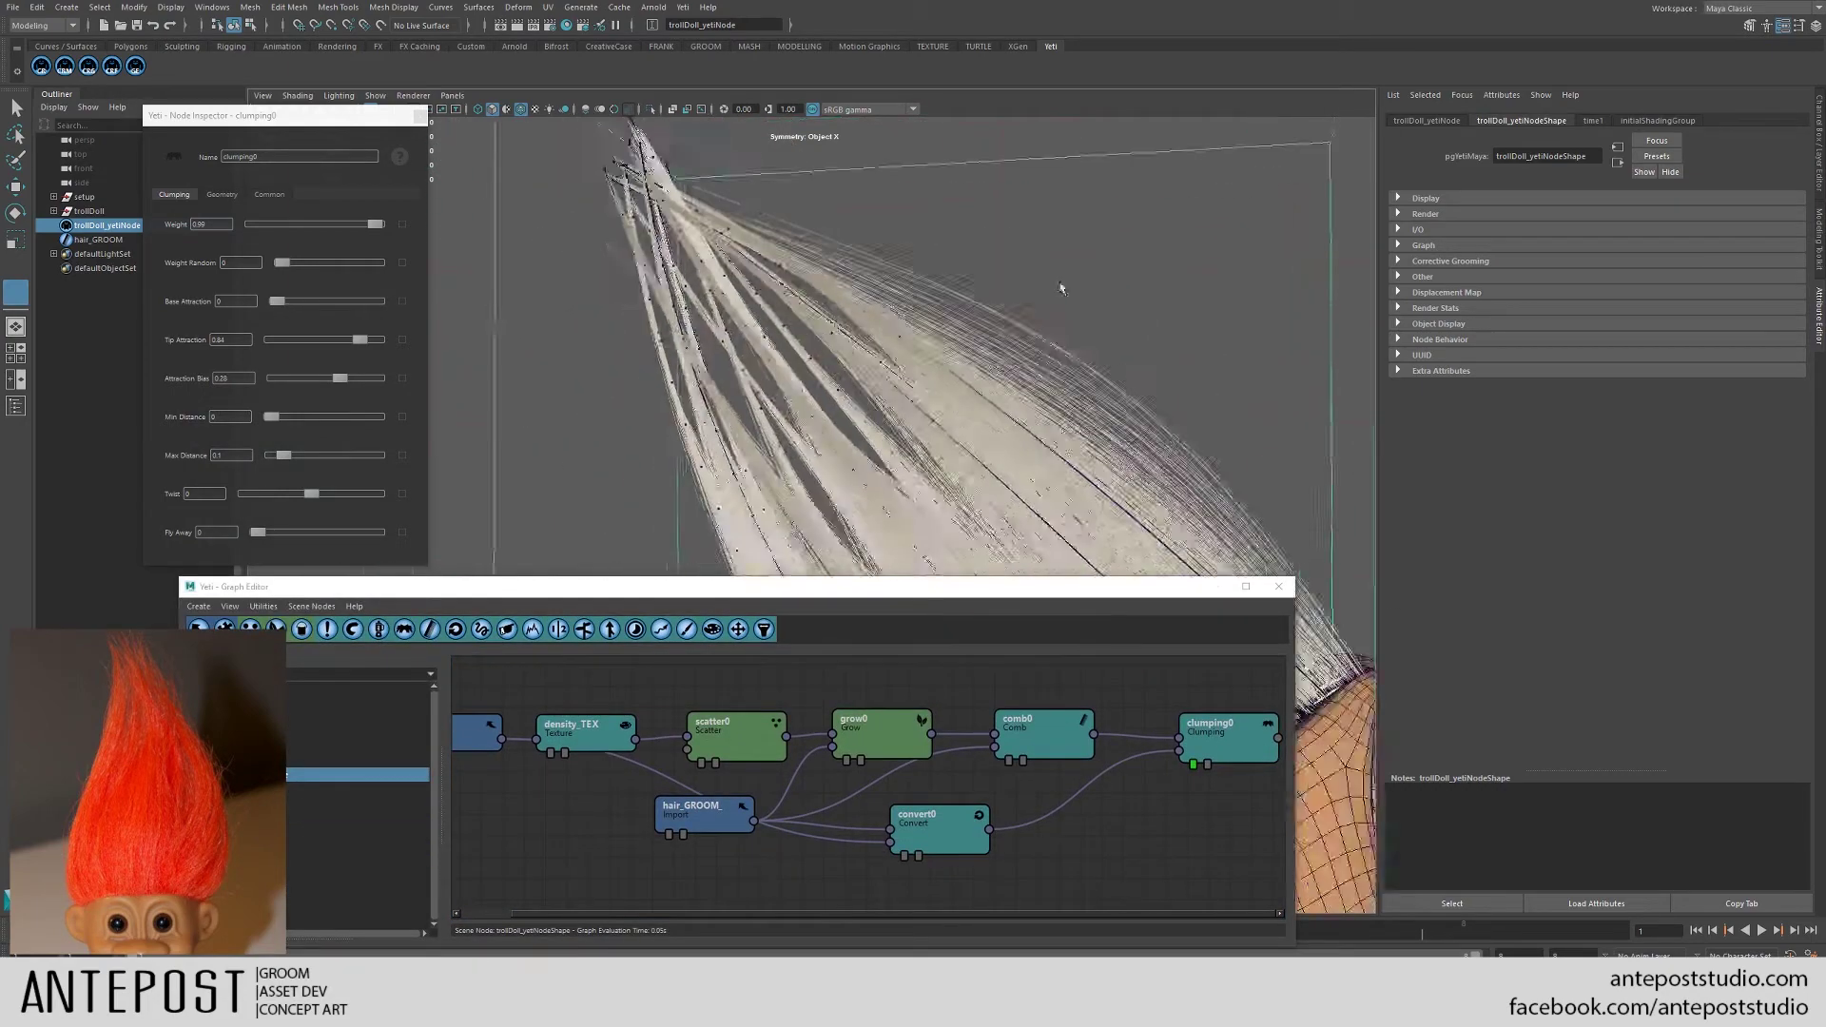
# - Lower the clumping0 node's Weight to about 0.5 and close the graph
pyautogui.click(1219, 739)
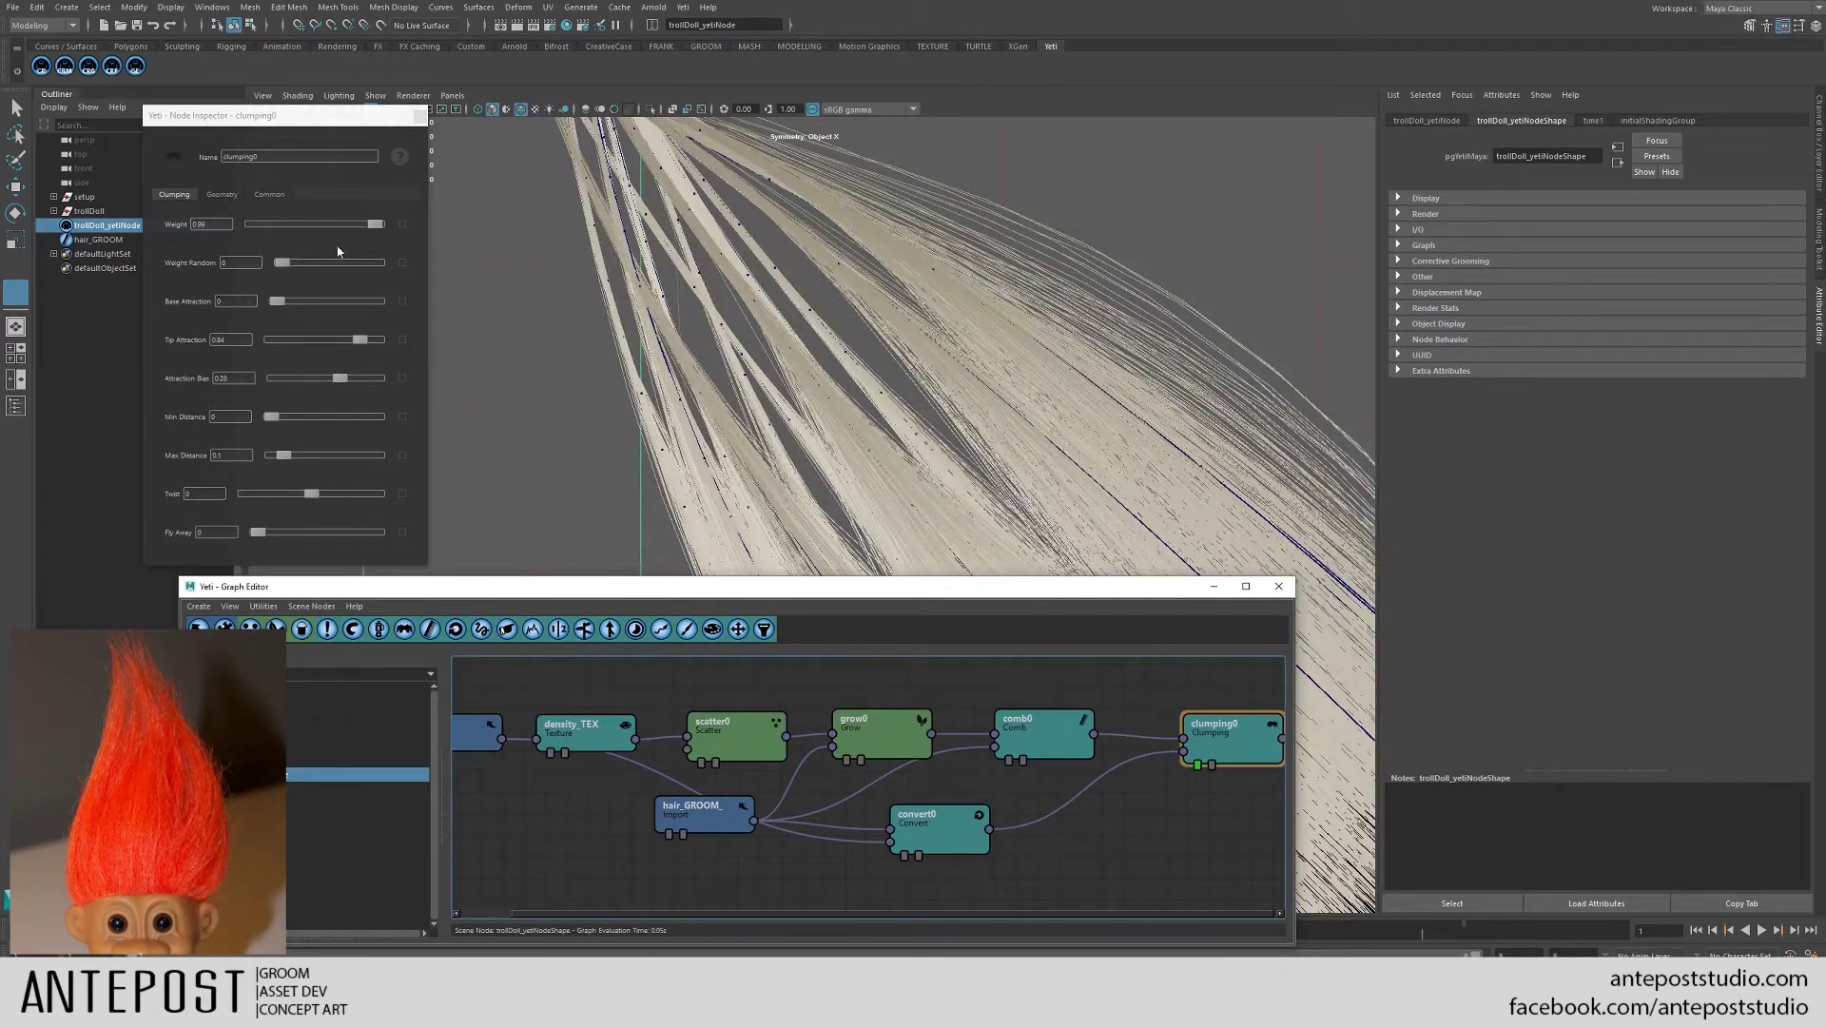
pyautogui.moveTo(376, 226); pyautogui.dragTo(318, 227)
pyautogui.keyDown('alt'); pyautogui.moveTo(719, 388); pyautogui.dragTo(666, 418, button='right'); pyautogui.keyUp('alt')
pyautogui.keyDown('alt'); pyautogui.moveTo(666, 419); pyautogui.dragTo(647, 424); pyautogui.keyUp('alt')
pyautogui.moveTo(318, 224); pyautogui.dragTo(310, 224)
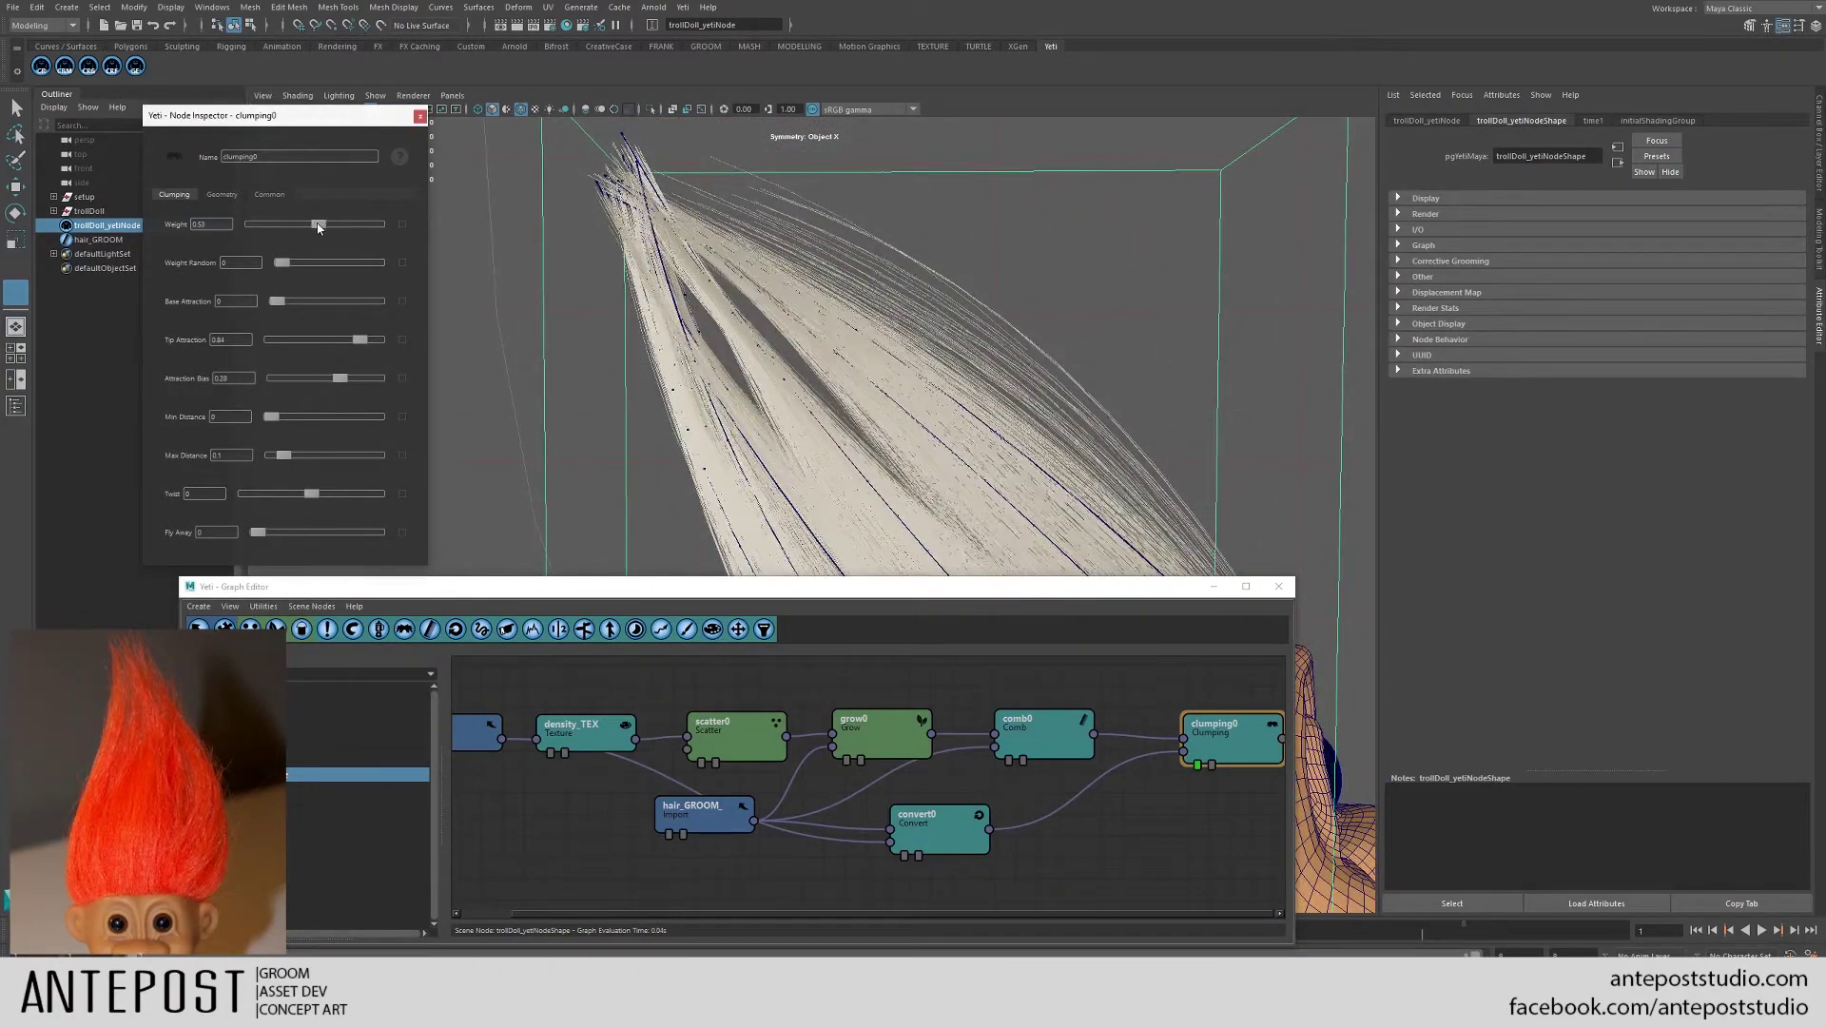
pyautogui.click(1276, 584)
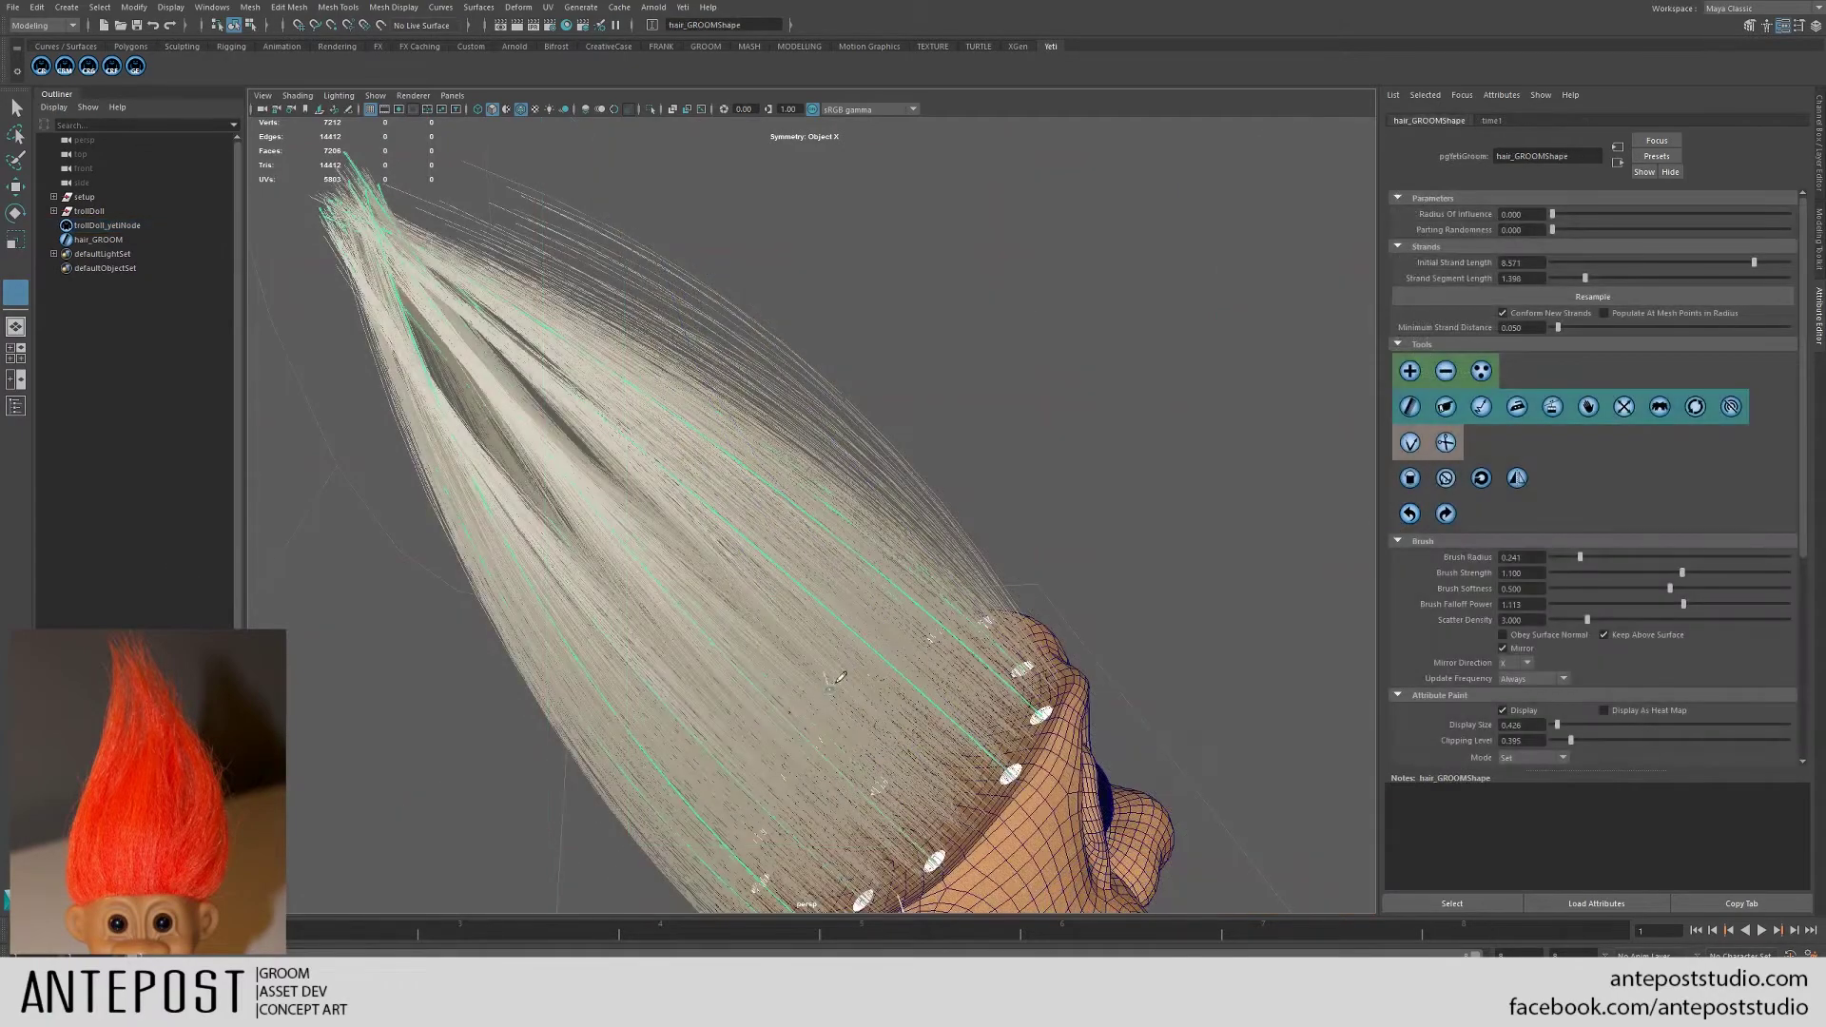
# - Add extra mirrored strands to hair_GROOM along the front hairline with Brush Radius 0.241 to control the stray front hairs
pyautogui.keyDown('alt'); pyautogui.moveTo(840, 678); pyautogui.dragTo(890, 629); pyautogui.keyUp('alt')
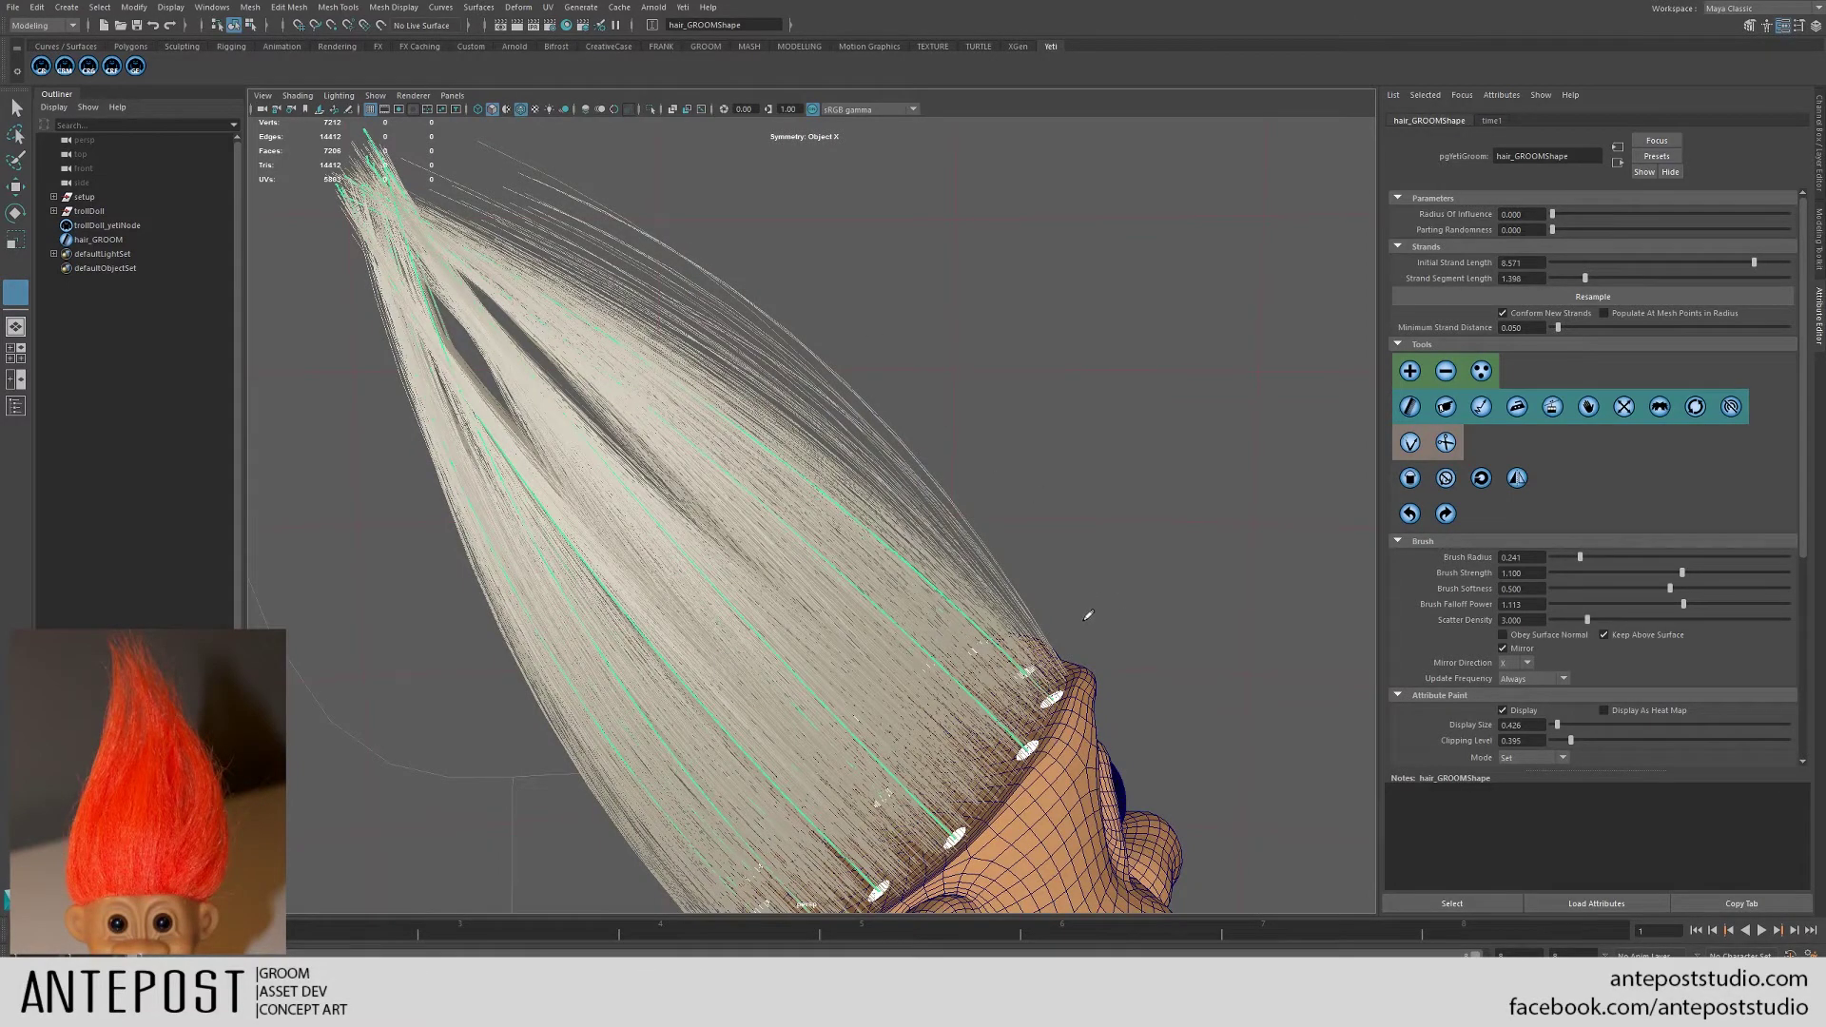
pyautogui.keyDown('alt'); pyautogui.moveTo(1062, 633); pyautogui.dragTo(980, 681); pyautogui.keyUp('alt')
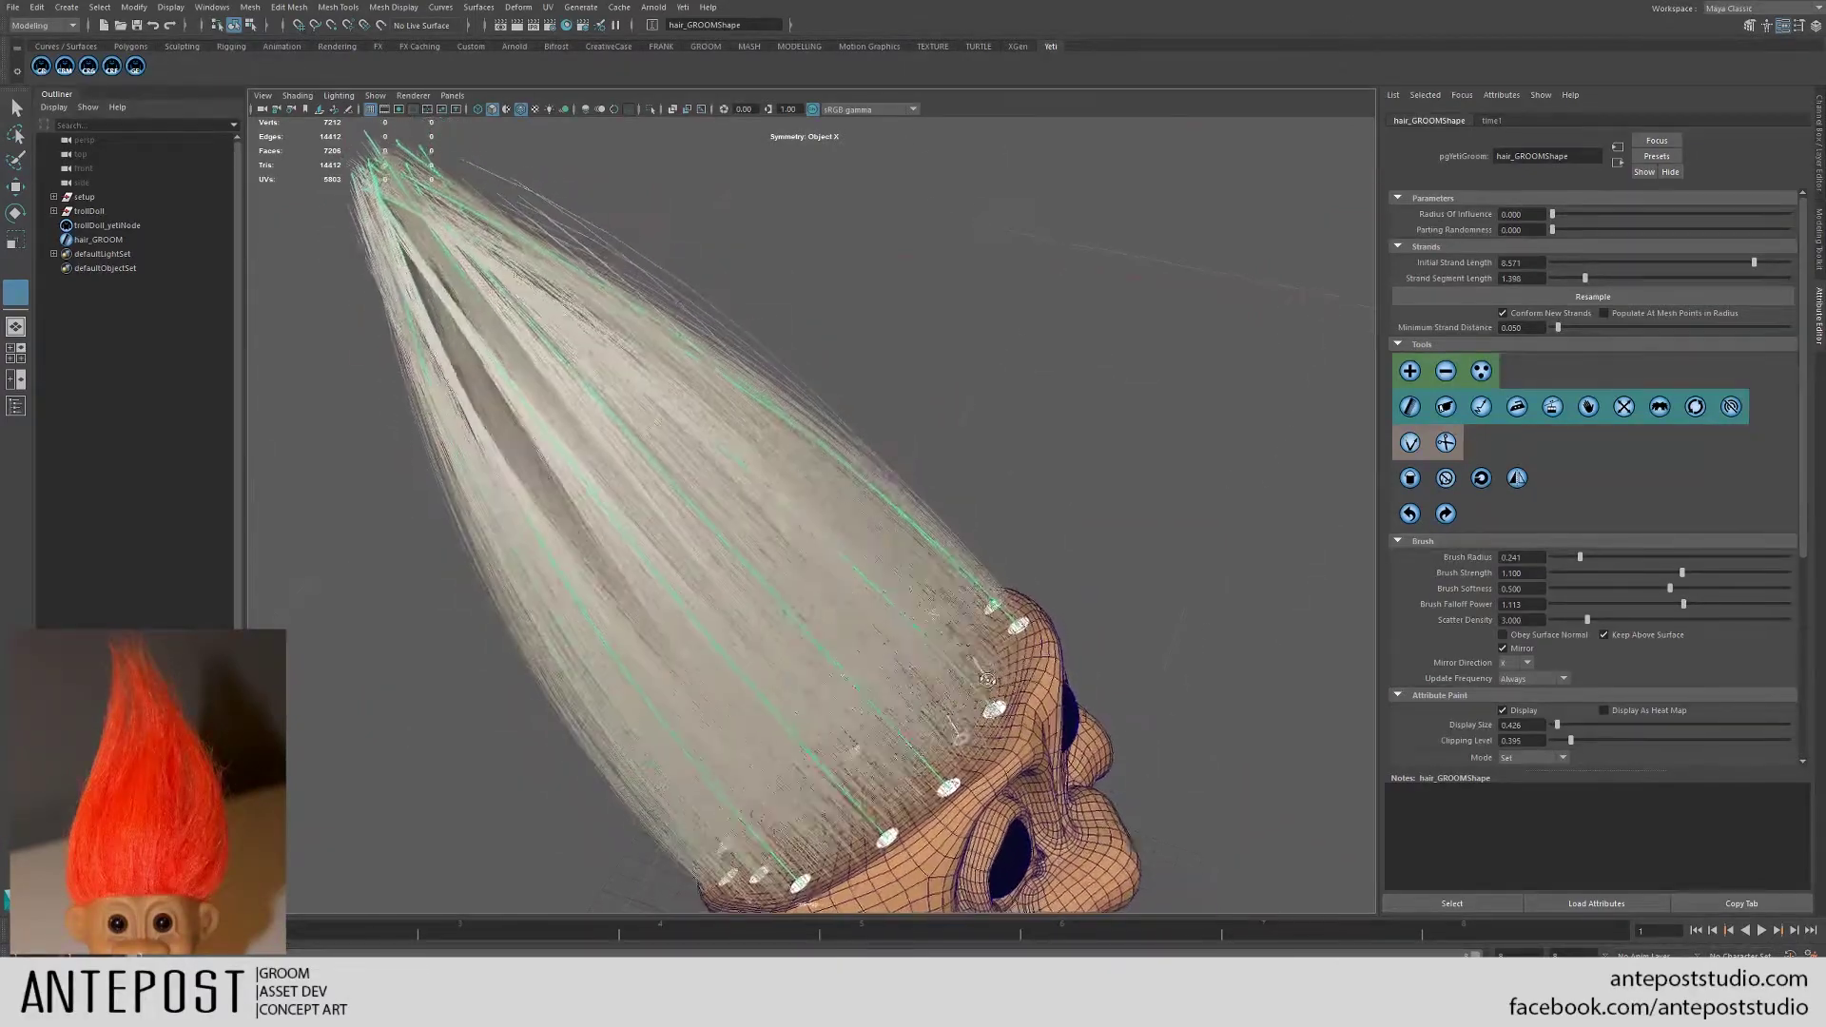
pyautogui.keyDown('alt'); pyautogui.moveTo(822, 611); pyautogui.dragTo(1027, 565); pyautogui.keyUp('alt')
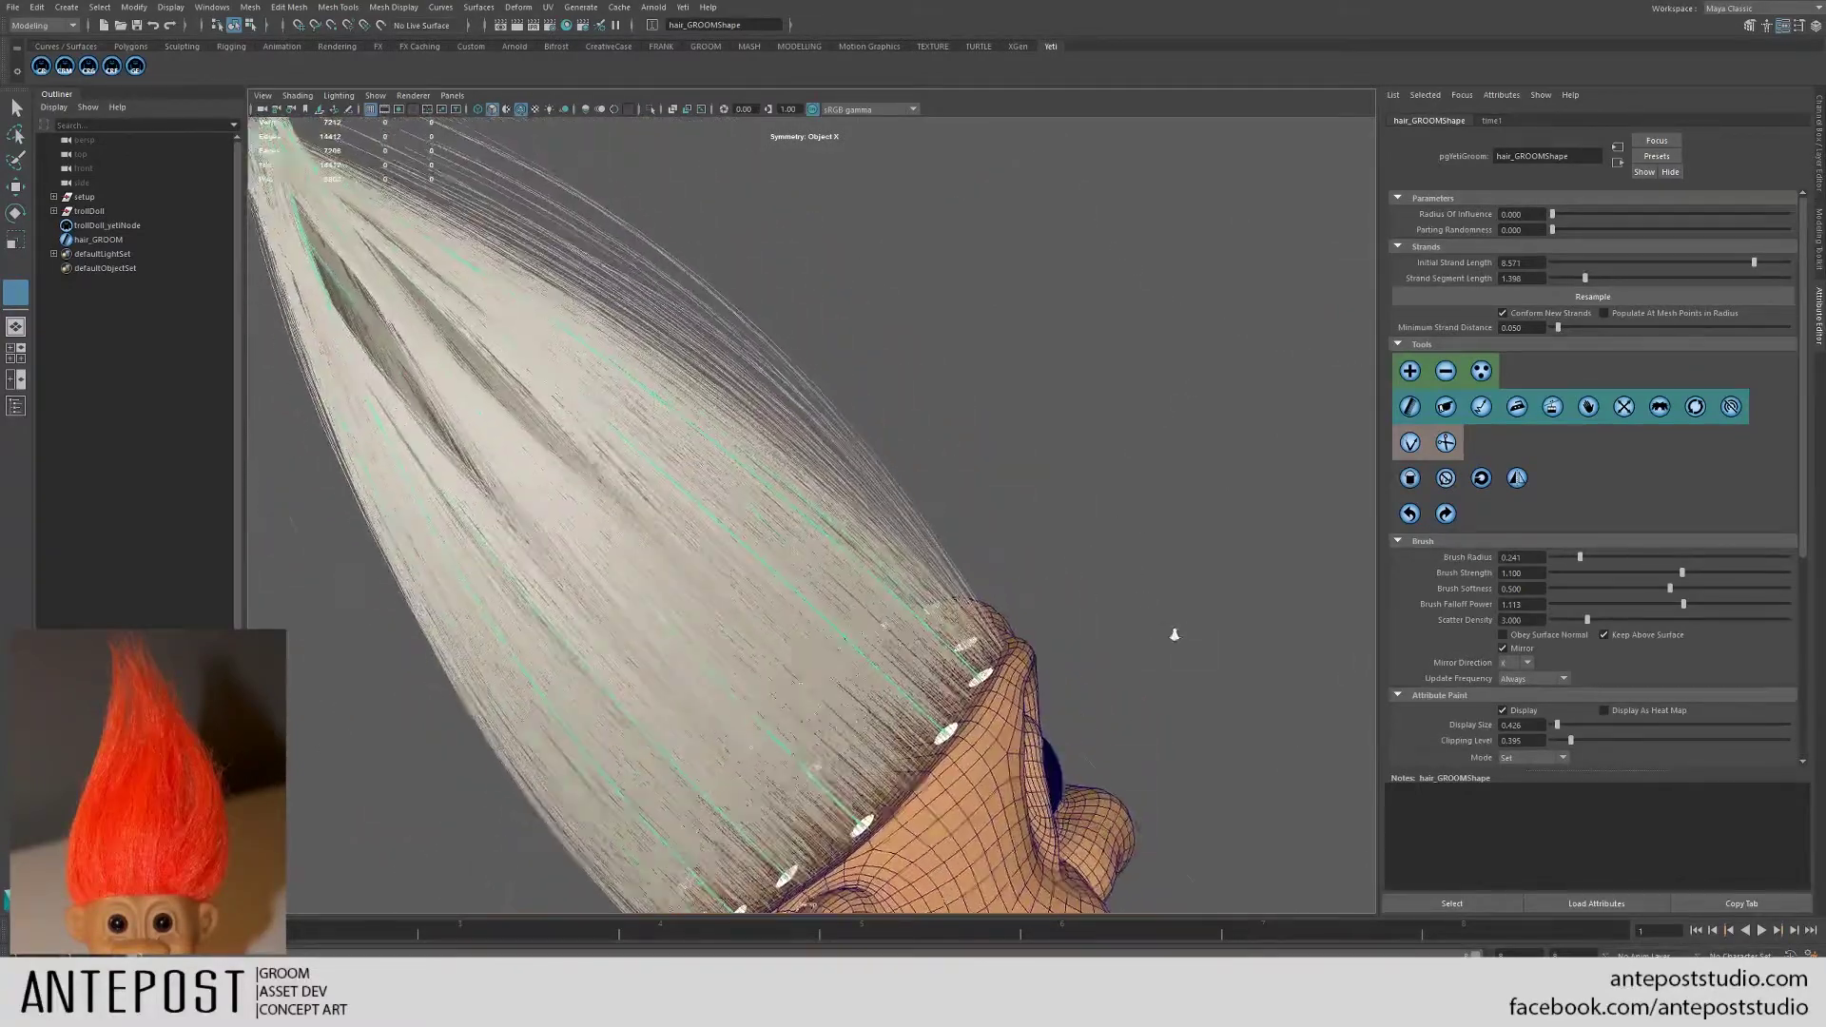
pyautogui.moveTo(1071, 728)
pyautogui.keyDown('alt'); pyautogui.mouseDown()
pyautogui.moveTo(1081, 699)
pyautogui.moveTo(1040, 717)
pyautogui.mouseUp(); pyautogui.keyUp('alt')
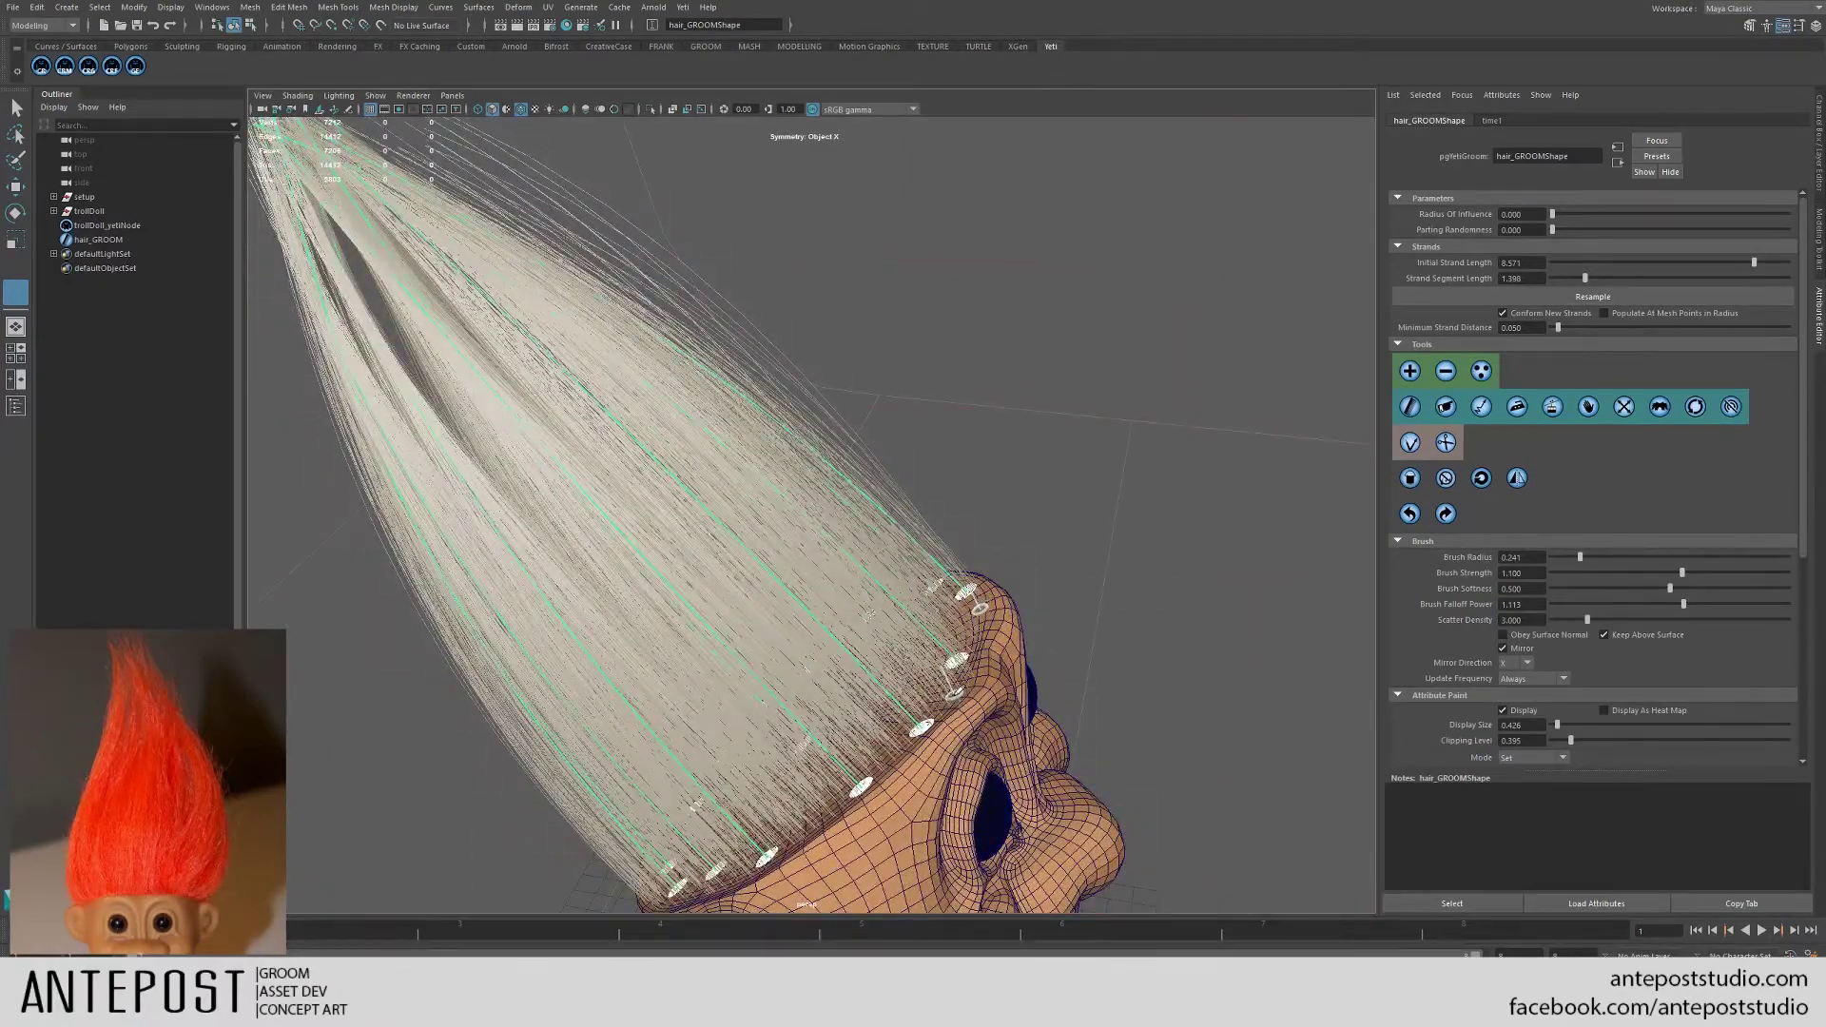
pyautogui.click(956, 694)
pyautogui.moveTo(947, 737)
pyautogui.keyDown('alt'); pyautogui.mouseDown()
pyautogui.moveTo(999, 732)
pyautogui.moveTo(970, 740)
pyautogui.moveTo(981, 645)
pyautogui.moveTo(649, 733)
pyautogui.moveTo(587, 669)
pyautogui.moveTo(675, 656)
pyautogui.moveTo(914, 542)
pyautogui.moveTo(653, 708)
pyautogui.mouseUp(); pyautogui.keyUp('alt')
pyautogui.click(991, 650)
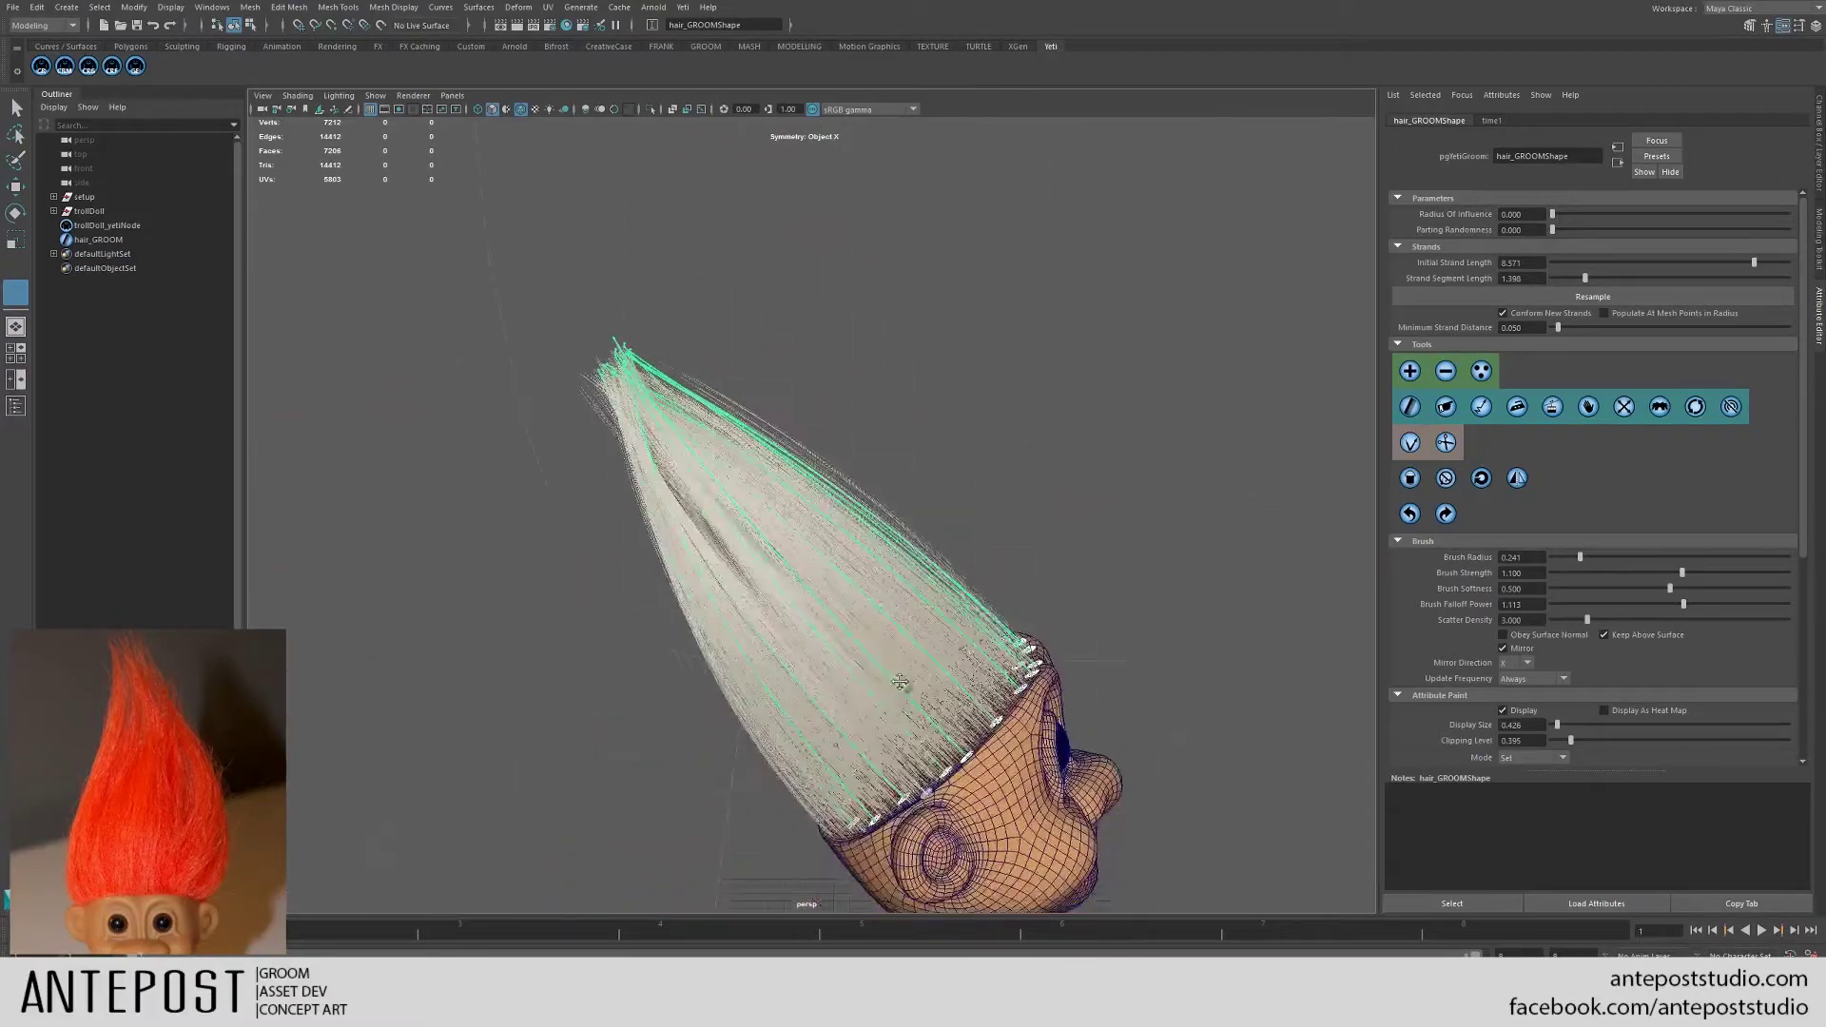
# - Inspect the generated hair and the guide strand roots along the hairline from the sides, up close and from the front
pyautogui.keyDown('alt'); pyautogui.moveTo(900, 682); pyautogui.dragTo(1166, 791, button='right'); pyautogui.keyUp('alt')
pyautogui.keyDown('alt'); pyautogui.moveTo(1166, 791); pyautogui.dragTo(1105, 461, button='middle'); pyautogui.keyUp('alt')
pyautogui.keyDown('alt'); pyautogui.moveTo(1105, 460); pyautogui.dragTo(1162, 440, button='right'); pyautogui.keyUp('alt')
pyautogui.keyDown('alt'); pyautogui.moveTo(1162, 440); pyautogui.dragTo(859, 592); pyautogui.keyUp('alt')
pyautogui.keyDown('alt'); pyautogui.moveTo(877, 472); pyautogui.dragTo(877, 394); pyautogui.keyUp('alt')
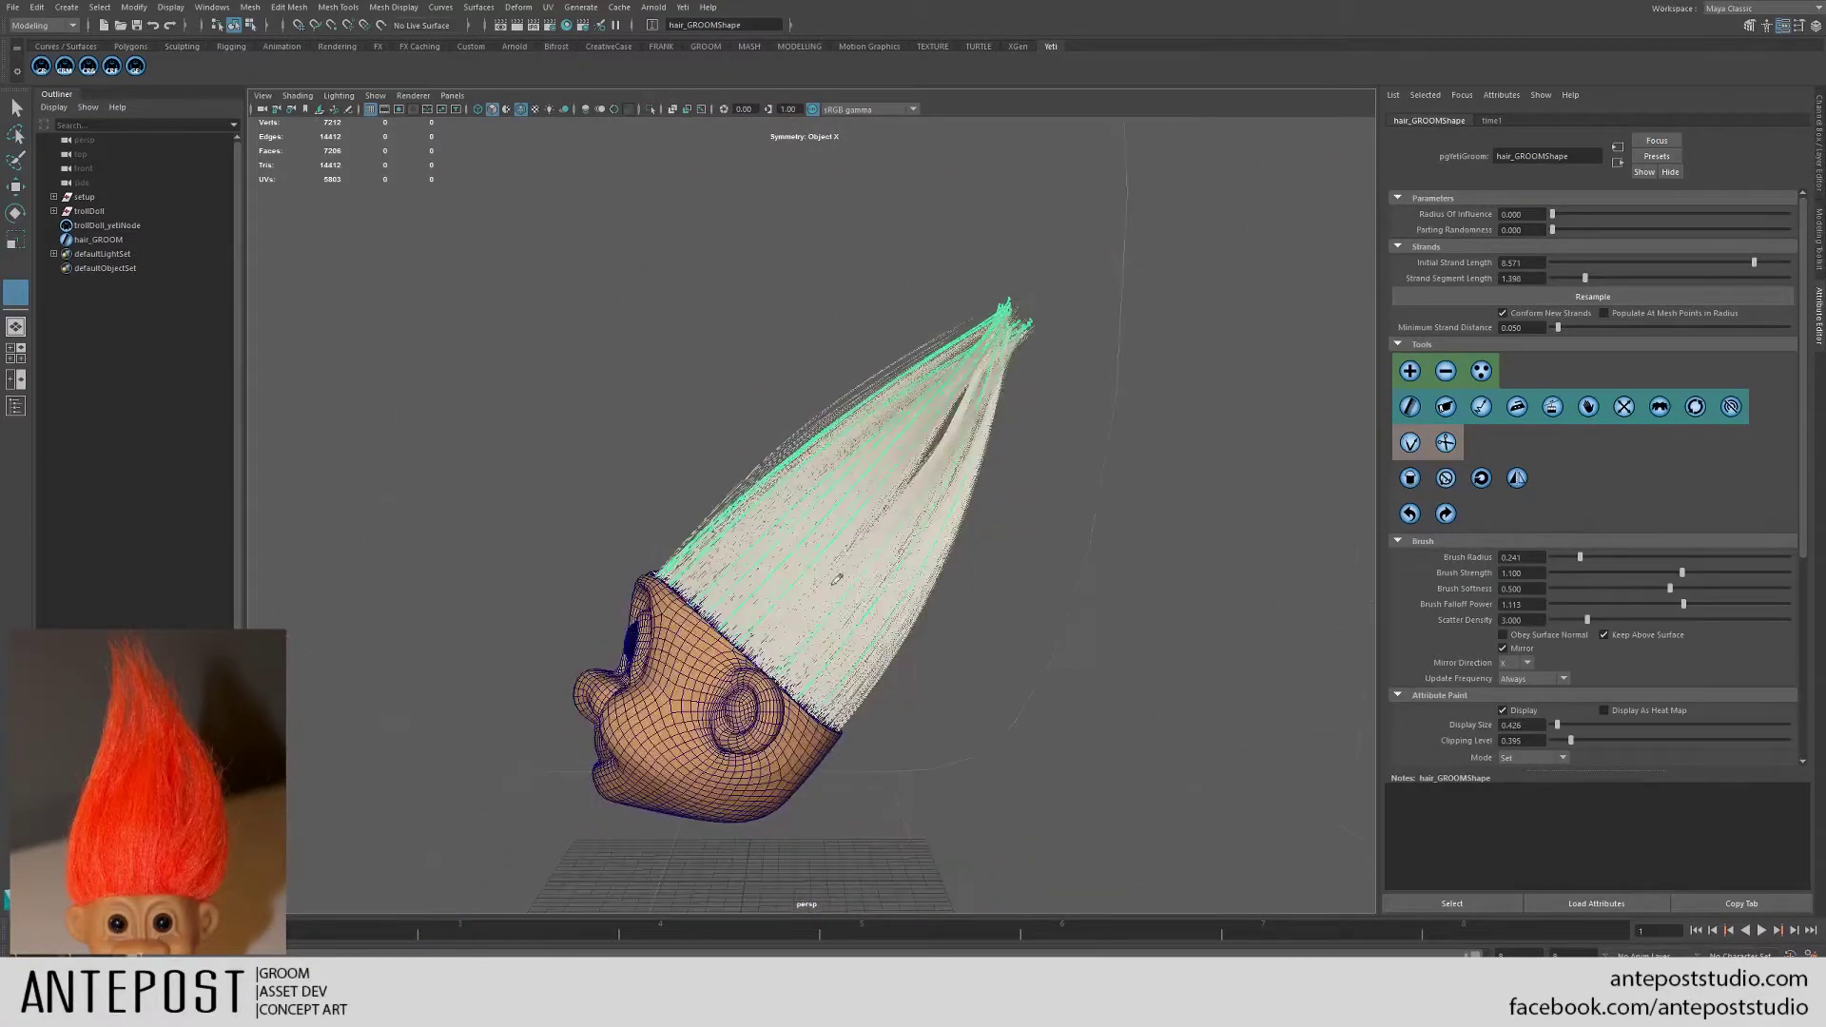
pyautogui.keyDown('alt'); pyautogui.moveTo(838, 578); pyautogui.dragTo(885, 371, button='middle'); pyautogui.keyUp('alt')
pyautogui.keyDown('alt'); pyautogui.moveTo(885, 371); pyautogui.dragTo(980, 409, button='right'); pyautogui.keyUp('alt')
pyautogui.keyDown('alt'); pyautogui.moveTo(980, 409); pyautogui.dragTo(723, 523); pyautogui.keyUp('alt')
pyautogui.keyDown('alt'); pyautogui.moveTo(723, 523); pyautogui.dragTo(803, 583, button='right'); pyautogui.keyUp('alt')
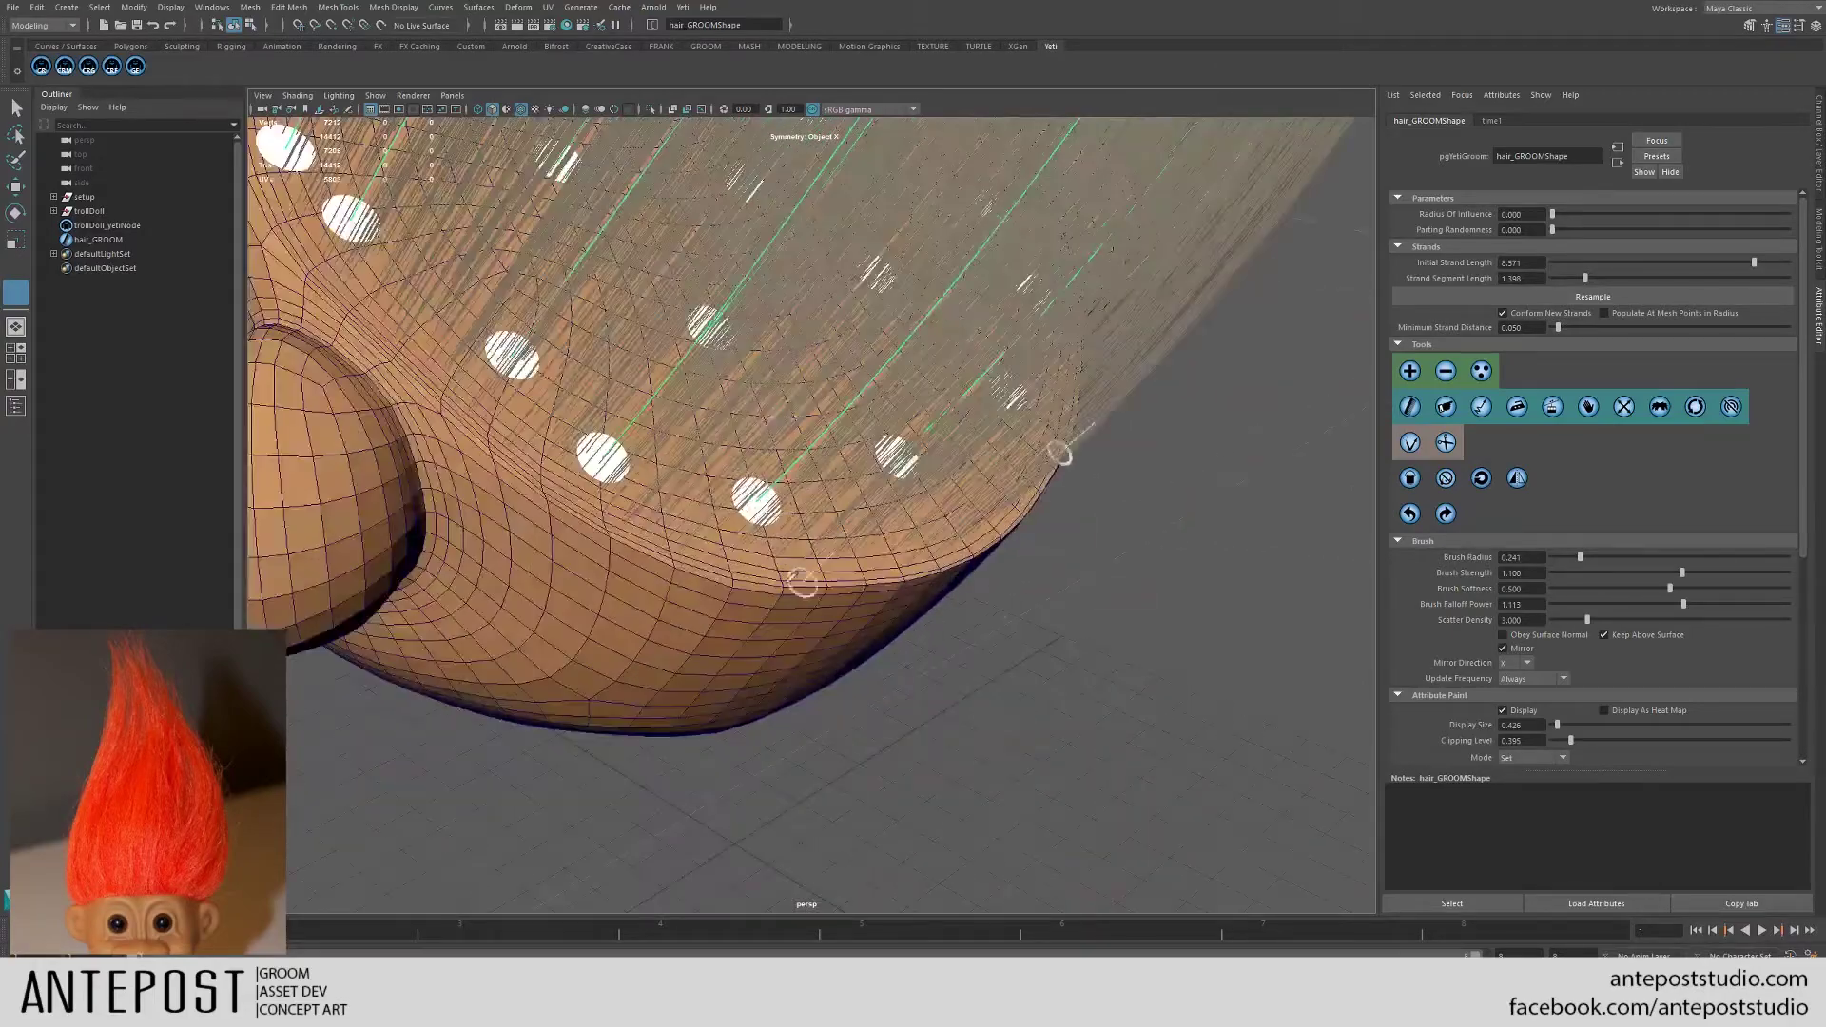
pyautogui.keyDown('alt'); pyautogui.moveTo(640, 485); pyautogui.dragTo(801, 489); pyautogui.keyUp('alt')
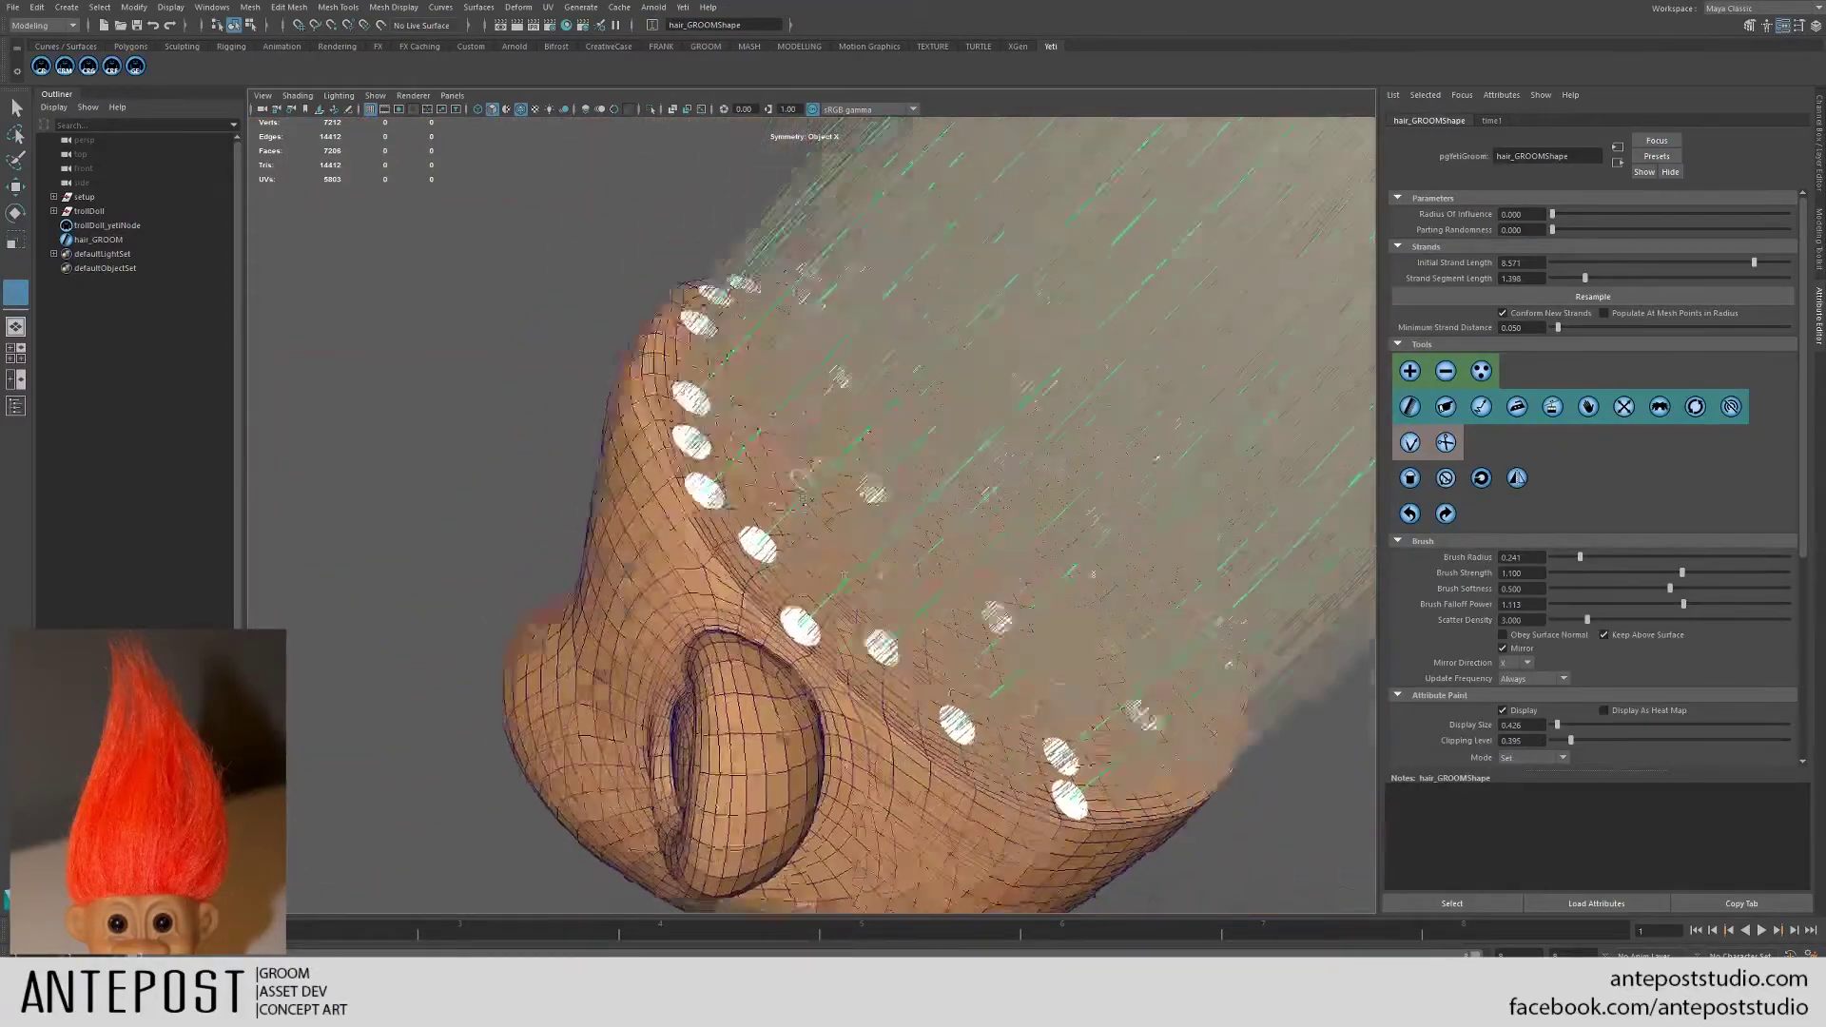
pyautogui.keyDown('alt'); pyautogui.moveTo(801, 489); pyautogui.dragTo(856, 501, button='right'); pyautogui.keyUp('alt')
pyautogui.keyDown('alt'); pyautogui.moveTo(856, 502); pyautogui.dragTo(884, 559); pyautogui.keyUp('alt')
pyautogui.keyDown('alt'); pyautogui.moveTo(884, 559); pyautogui.dragTo(676, 188, button='right'); pyautogui.keyUp('alt')
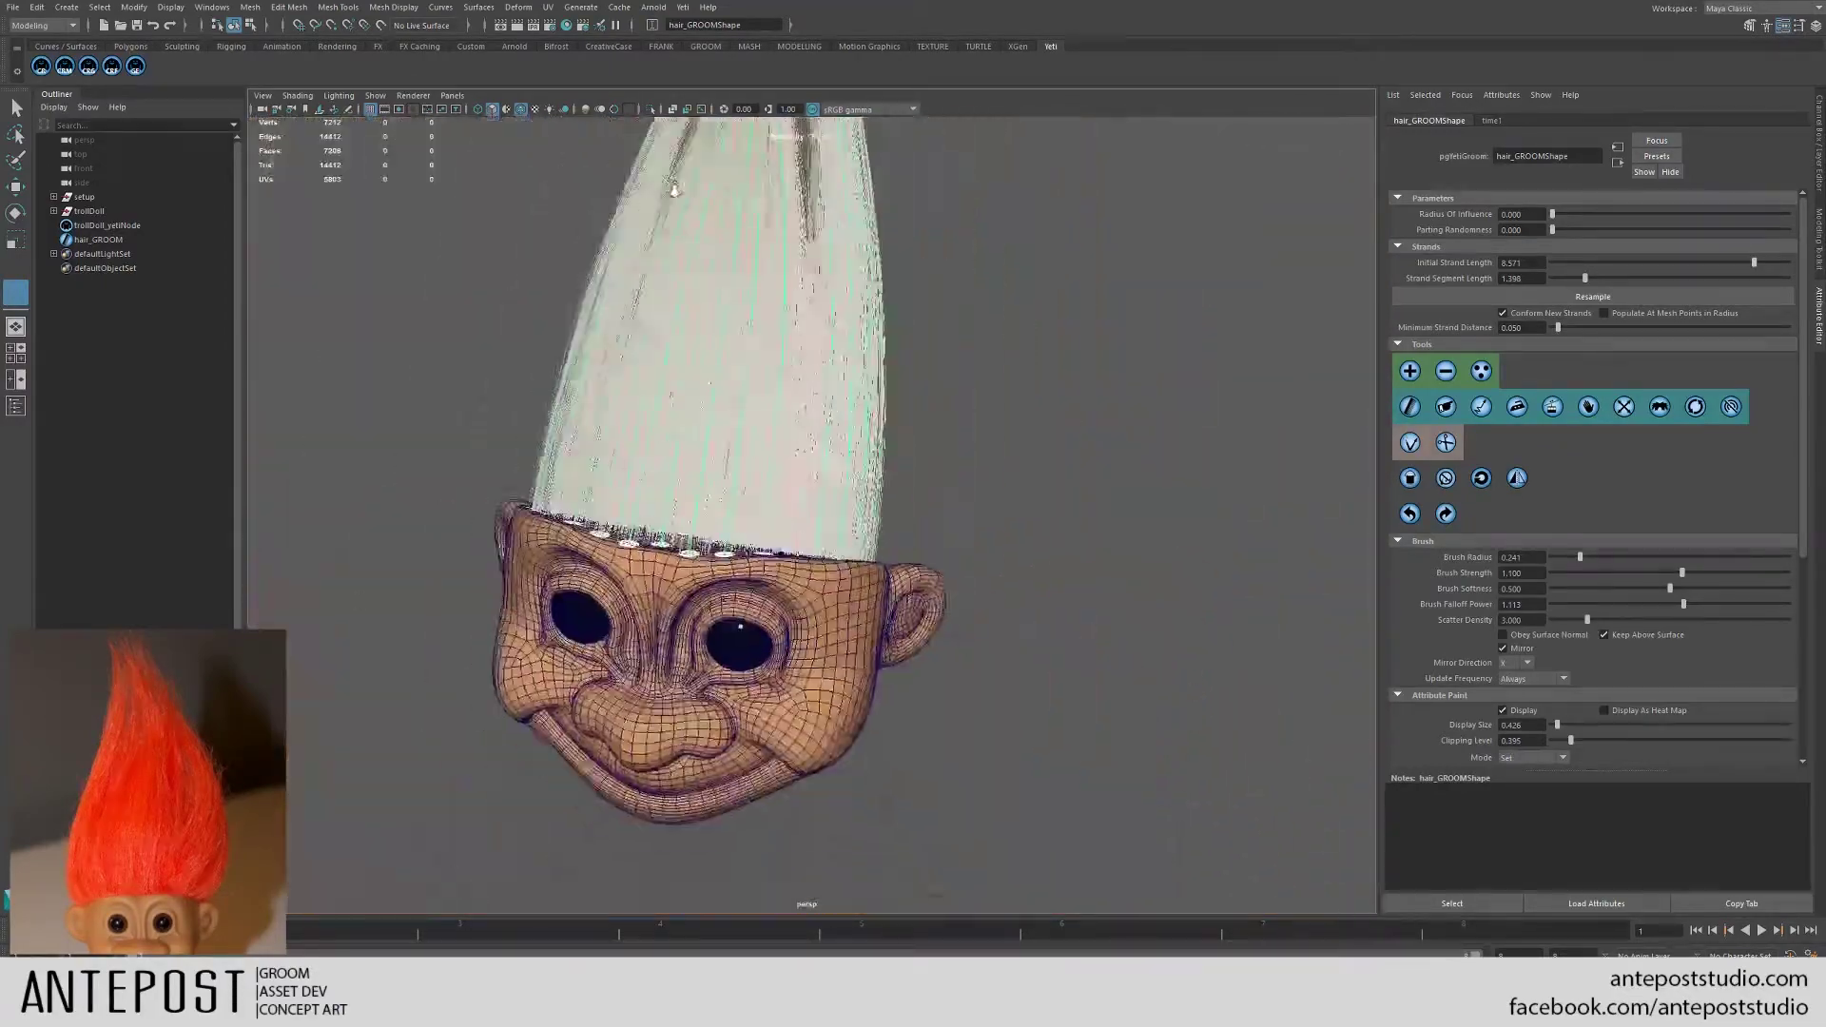
pyautogui.keyDown('alt'); pyautogui.moveTo(677, 188); pyautogui.dragTo(613, 409, button='middle'); pyautogui.keyUp('alt')
pyautogui.keyDown('alt'); pyautogui.moveTo(614, 409); pyautogui.dragTo(570, 404, button='right'); pyautogui.keyUp('alt')
pyautogui.keyDown('alt'); pyautogui.moveTo(571, 405); pyautogui.dragTo(919, 511); pyautogui.keyUp('alt')
pyautogui.keyDown('alt'); pyautogui.moveTo(919, 511); pyautogui.dragTo(992, 697, button='right'); pyautogui.keyUp('alt')
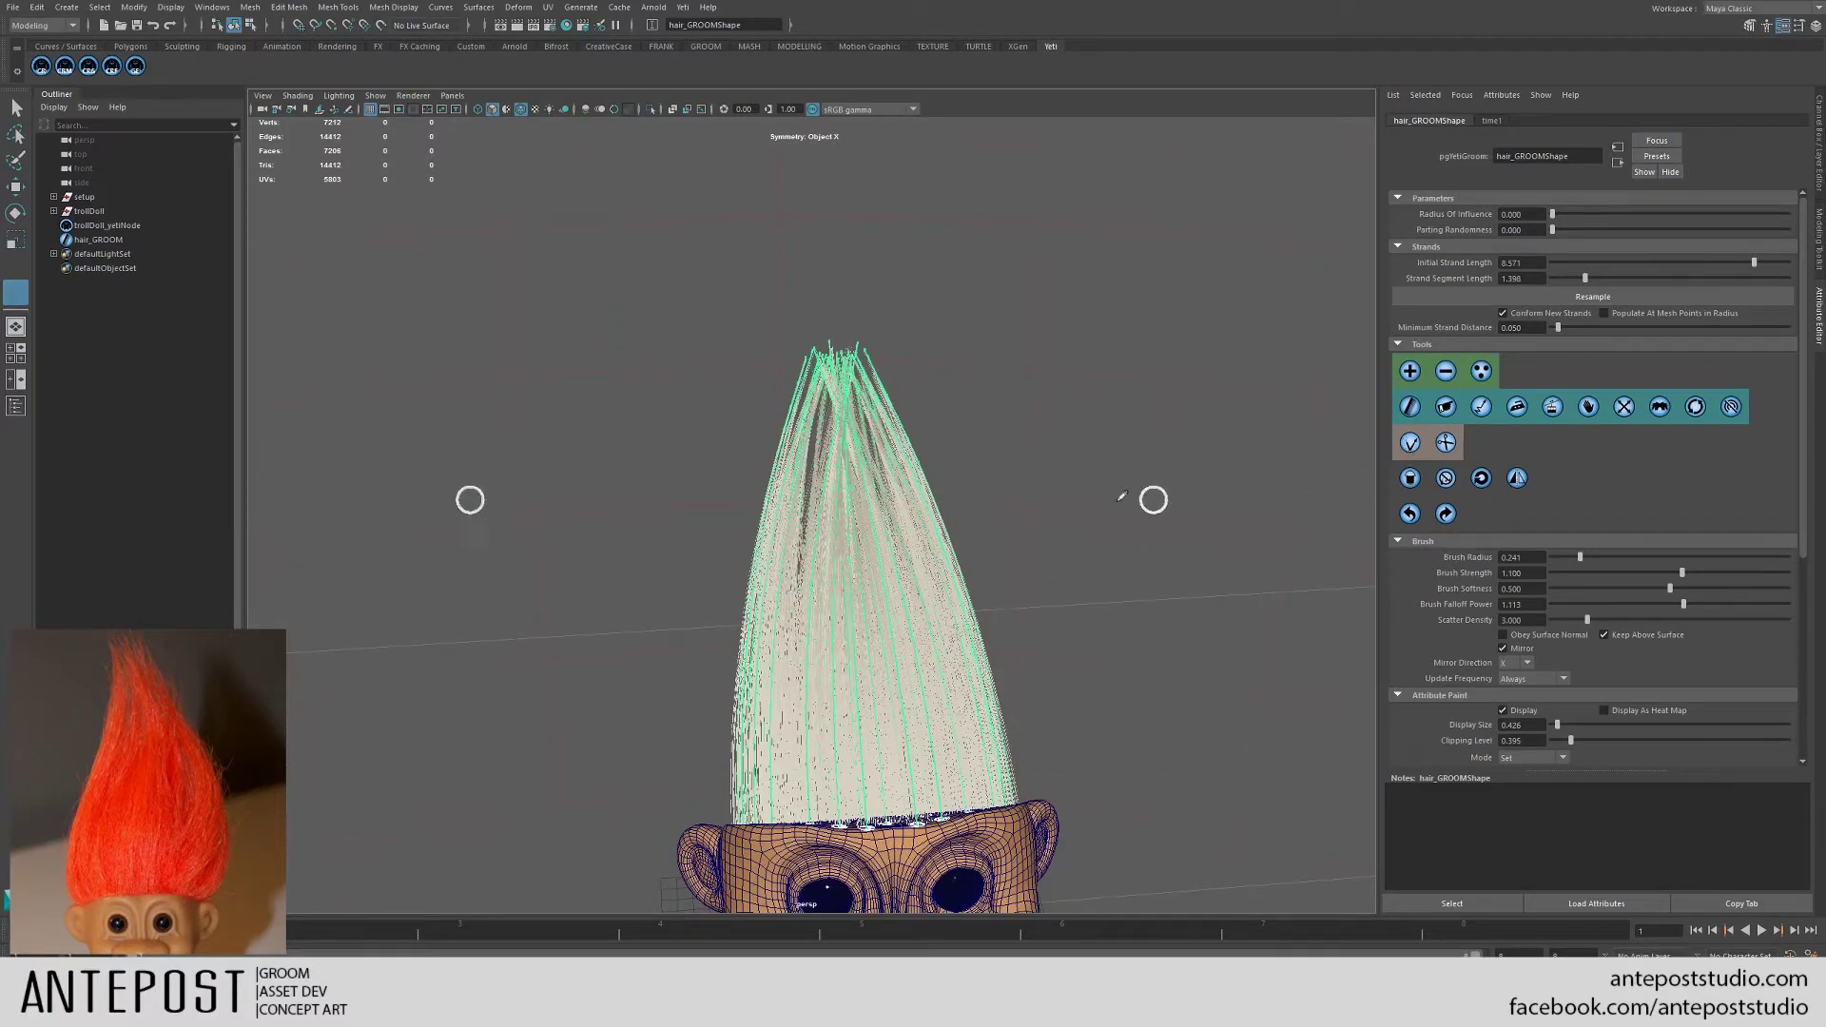
# - Hide trollDoll_yetiNode, select hair_GROOM and turn off Mirror for asymmetrical strand sculpting
pyautogui.click(95, 225)
pyautogui.hotkey('ctrl', 'h')
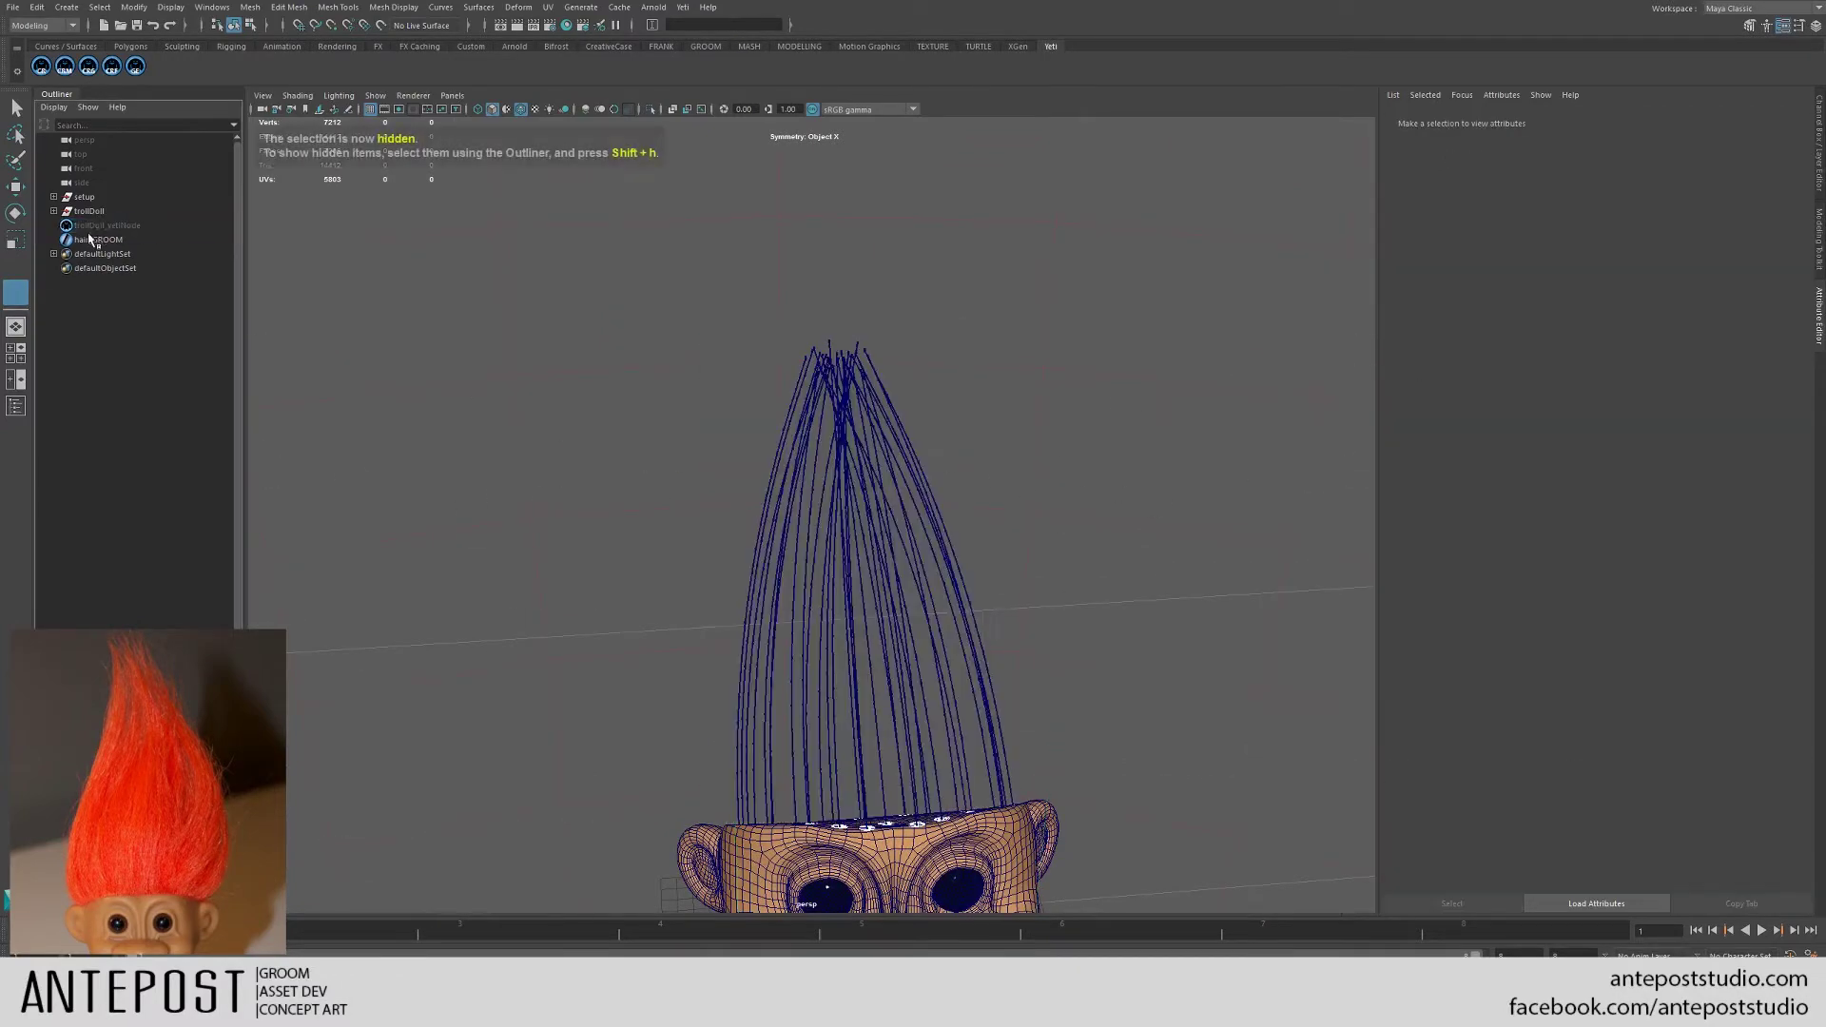
pyautogui.click(91, 241)
pyautogui.keyDown('alt'); pyautogui.moveTo(1197, 430); pyautogui.dragTo(1260, 338, button='middle'); pyautogui.keyUp('alt')
pyautogui.keyDown('alt'); pyautogui.moveTo(1260, 338); pyautogui.dragTo(1365, 428, button='right'); pyautogui.keyUp('alt')
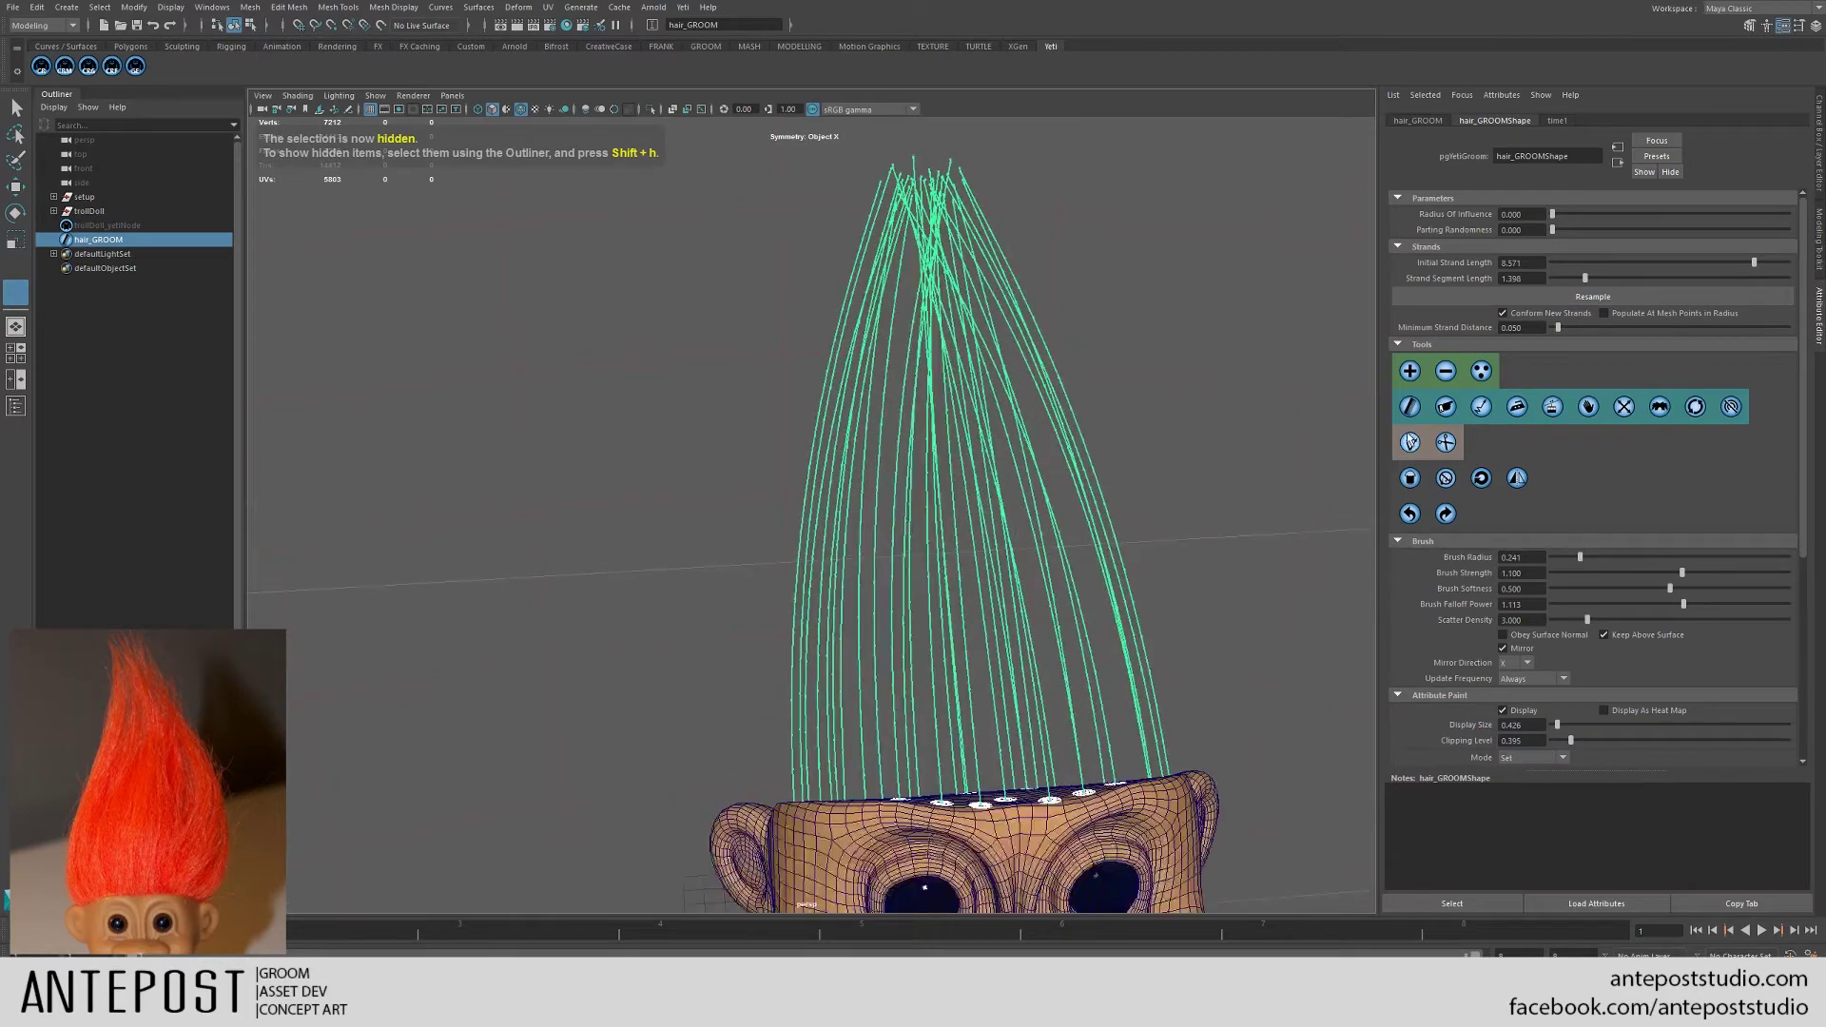
pyautogui.click(1410, 443)
pyautogui.keyDown('alt'); pyautogui.moveTo(1061, 389); pyautogui.dragTo(826, 341); pyautogui.keyUp('alt')
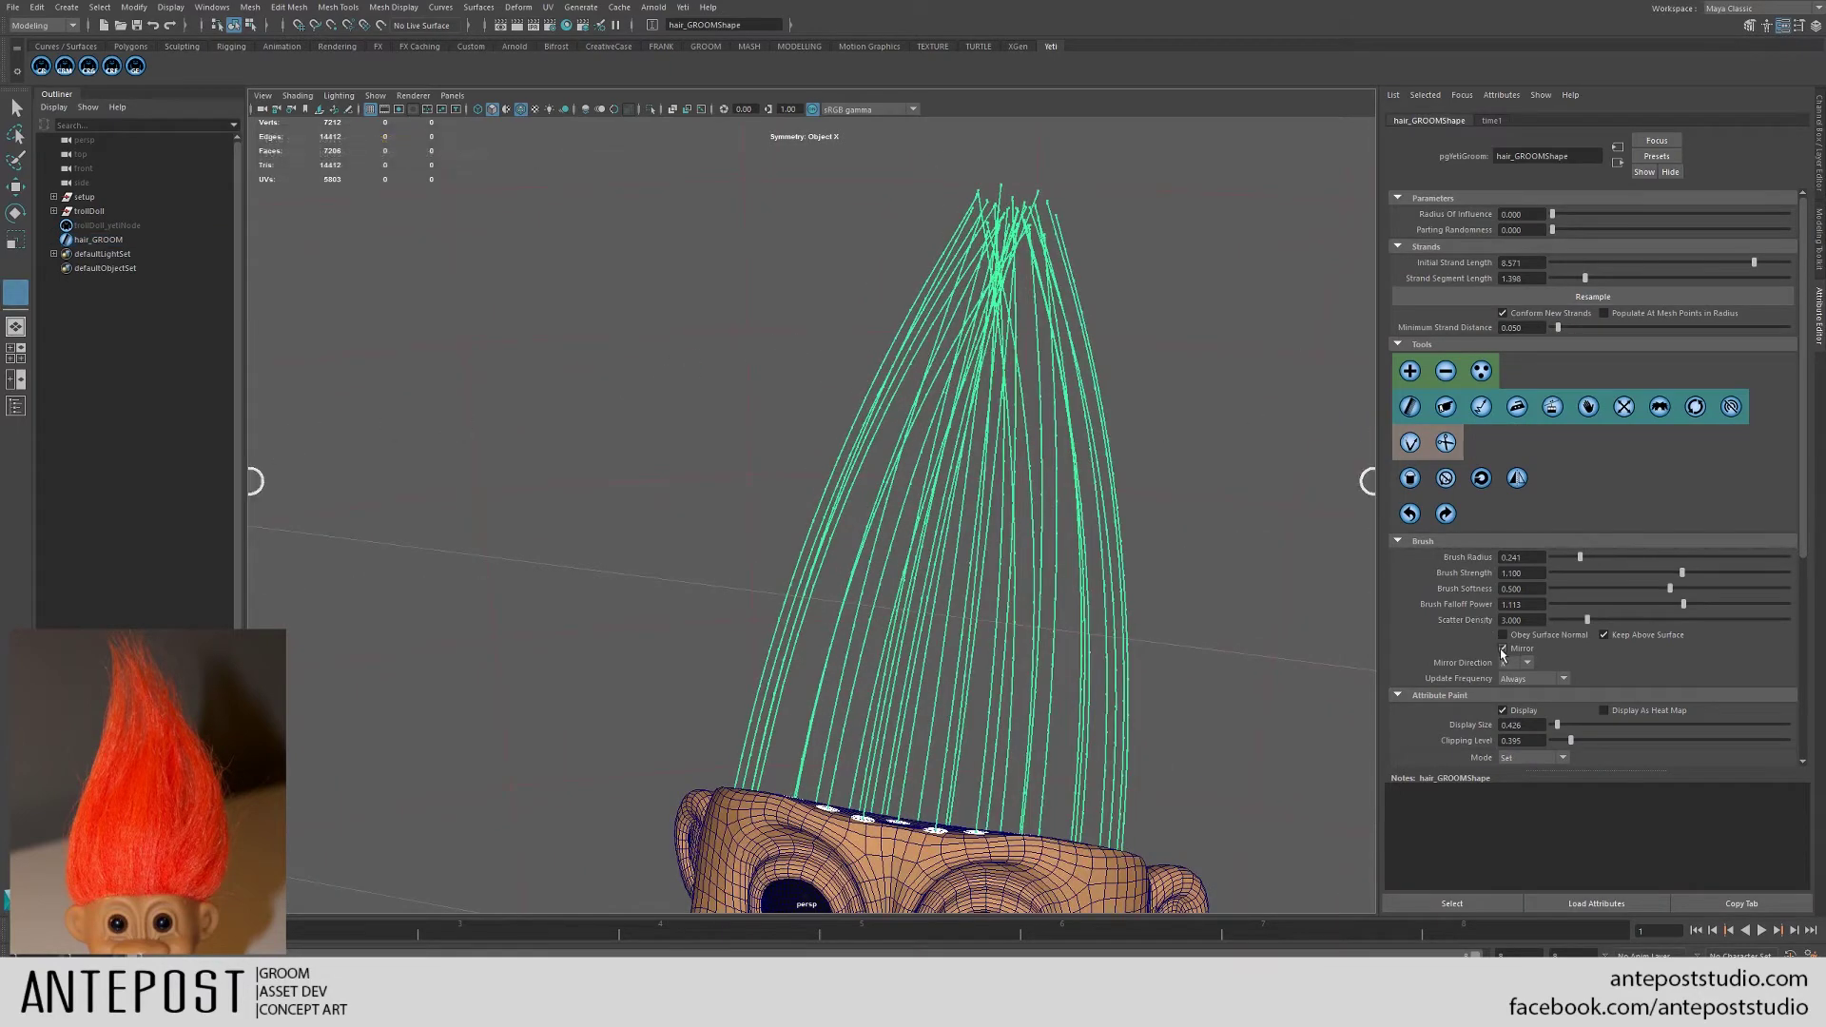
pyautogui.keyDown('alt'); pyautogui.moveTo(1239, 546); pyautogui.dragTo(1349, 542); pyautogui.keyUp('alt')
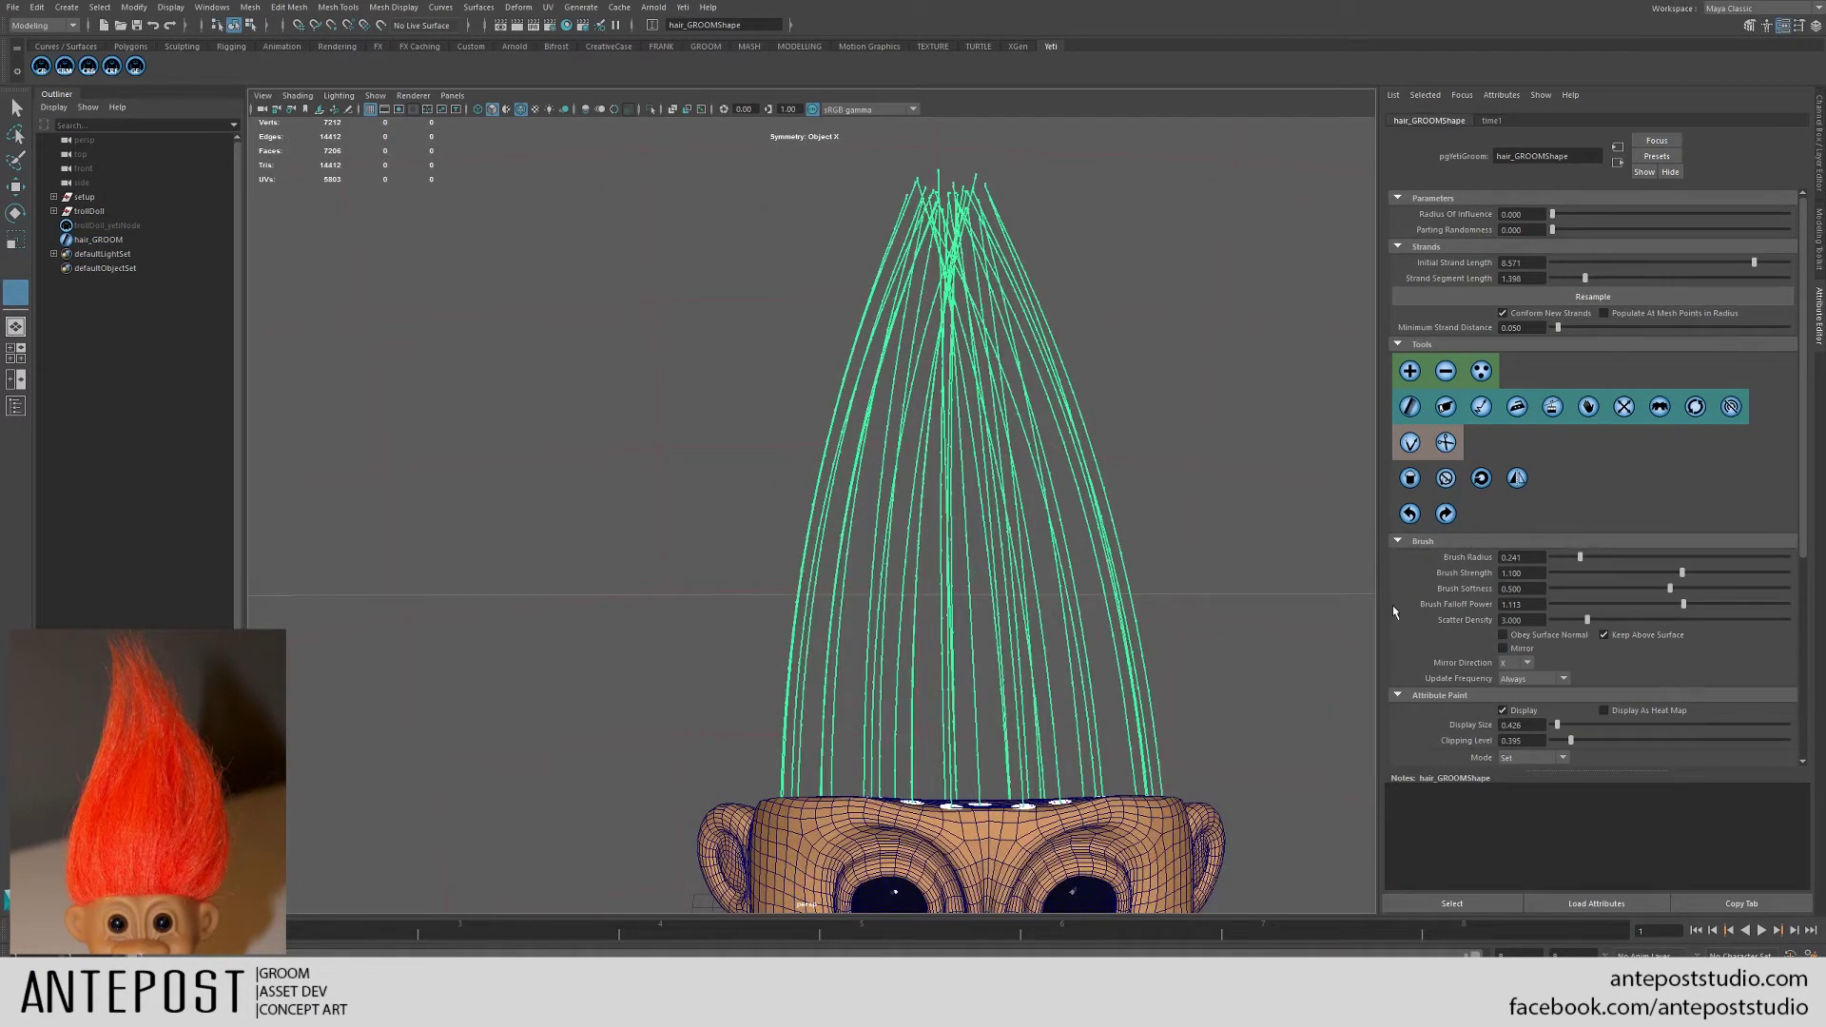
# - Bulge both sides of the guide strands outward, redoing the second side with Brush Strength 1.046 and Brush Radius 3.092
pyautogui.moveTo(794, 348)
pyautogui.mouseDown()
pyautogui.moveTo(816, 277)
pyautogui.moveTo(786, 285)
pyautogui.moveTo(836, 232)
pyautogui.moveTo(742, 355)
pyautogui.moveTo(813, 276)
pyautogui.mouseUp()
pyautogui.scroll(-3, 1072, 457)
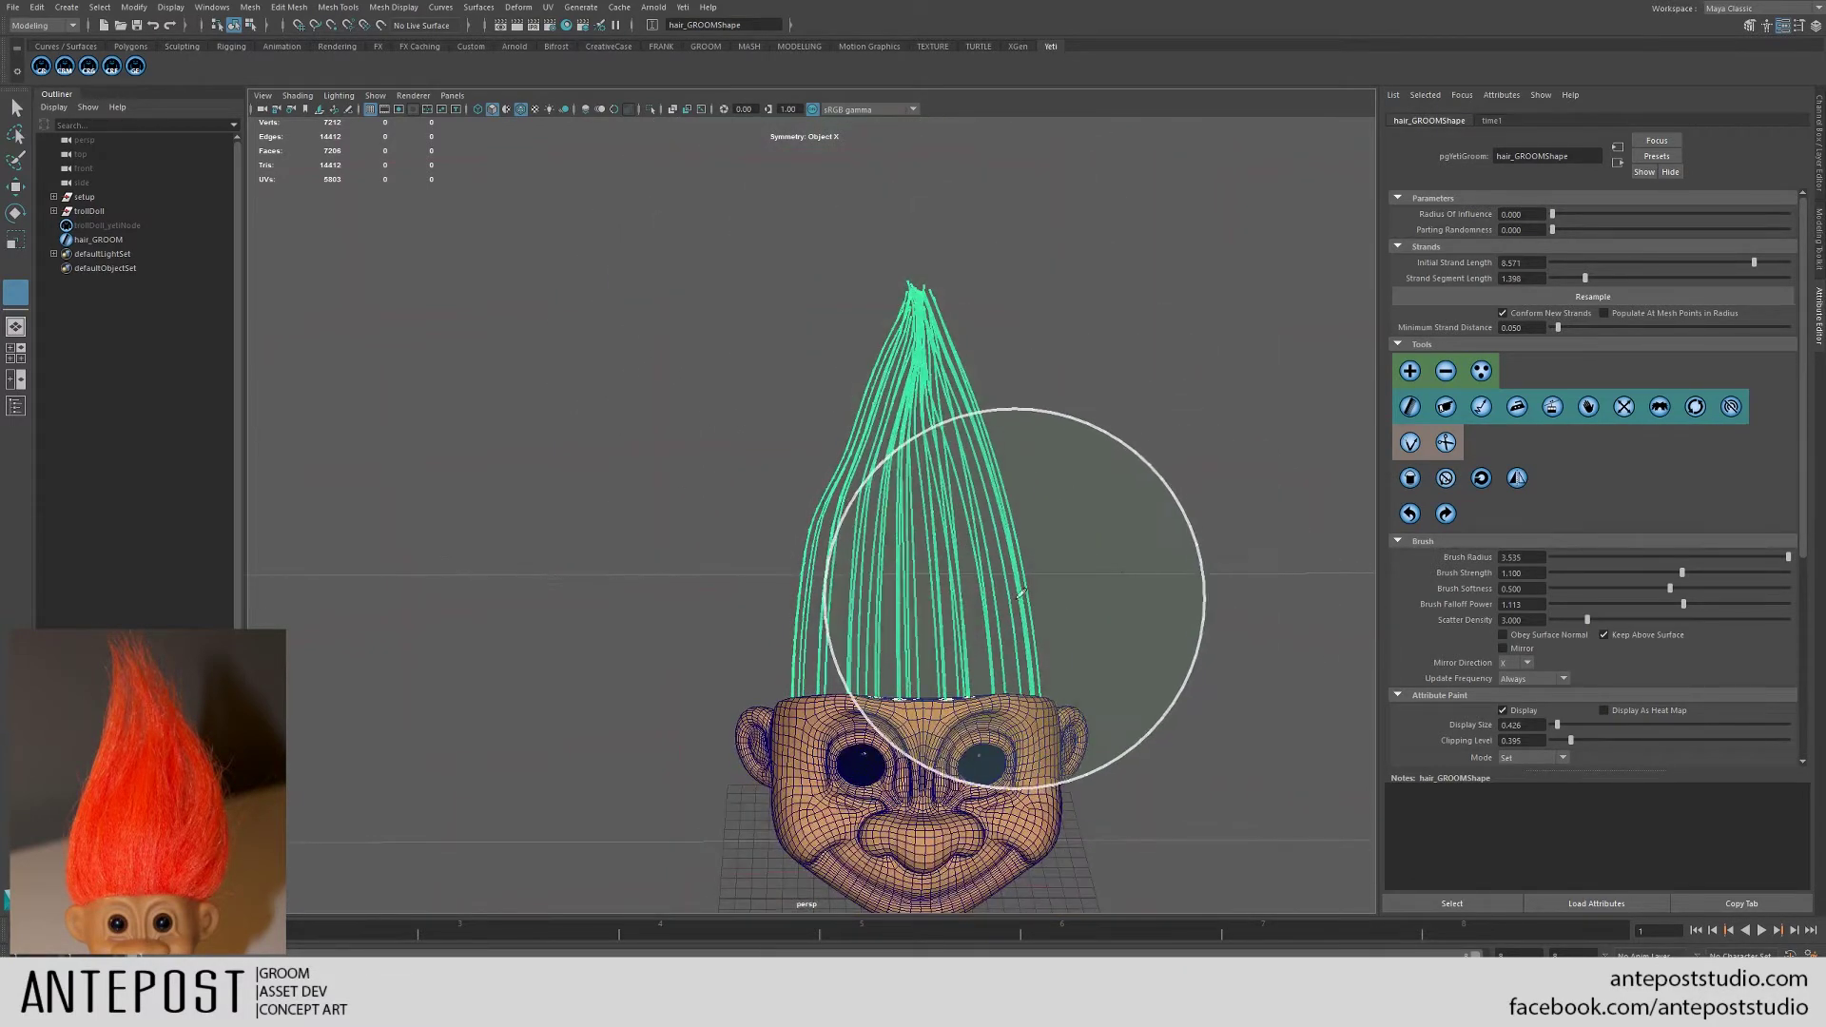
pyautogui.moveTo(1015, 597); pyautogui.dragTo(938, 612)
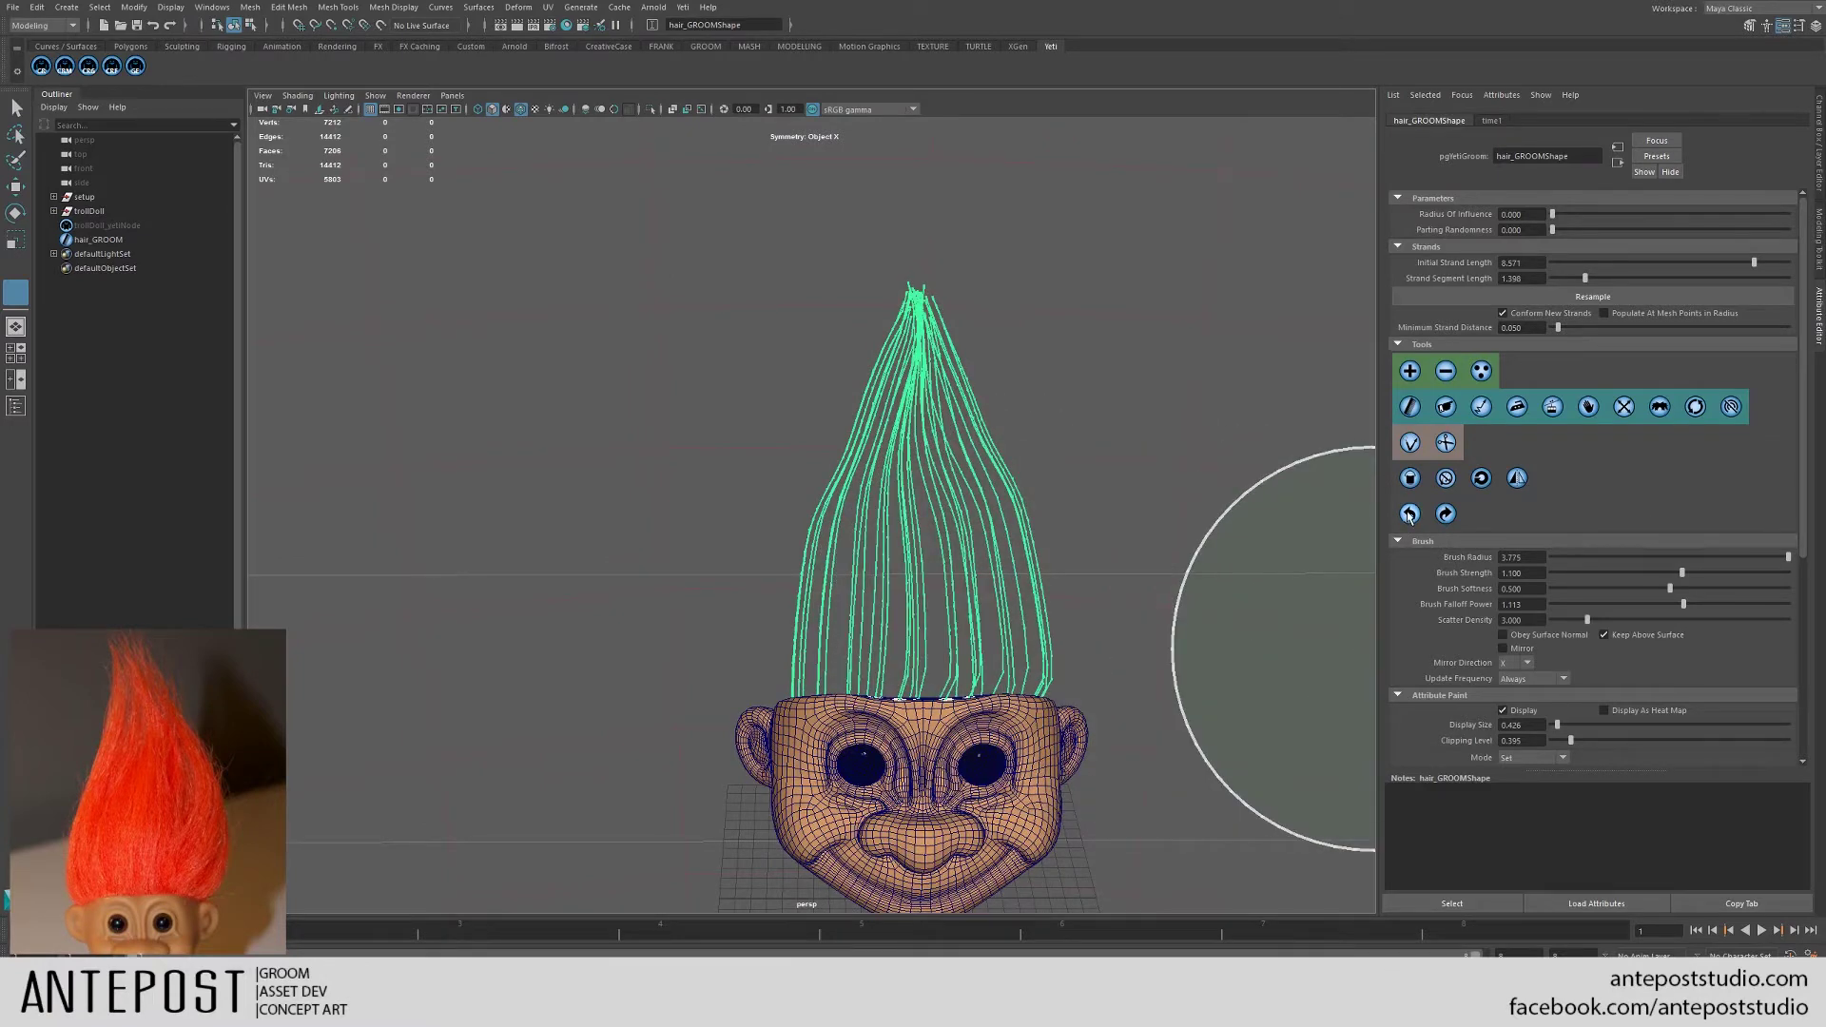
pyautogui.click(1410, 514)
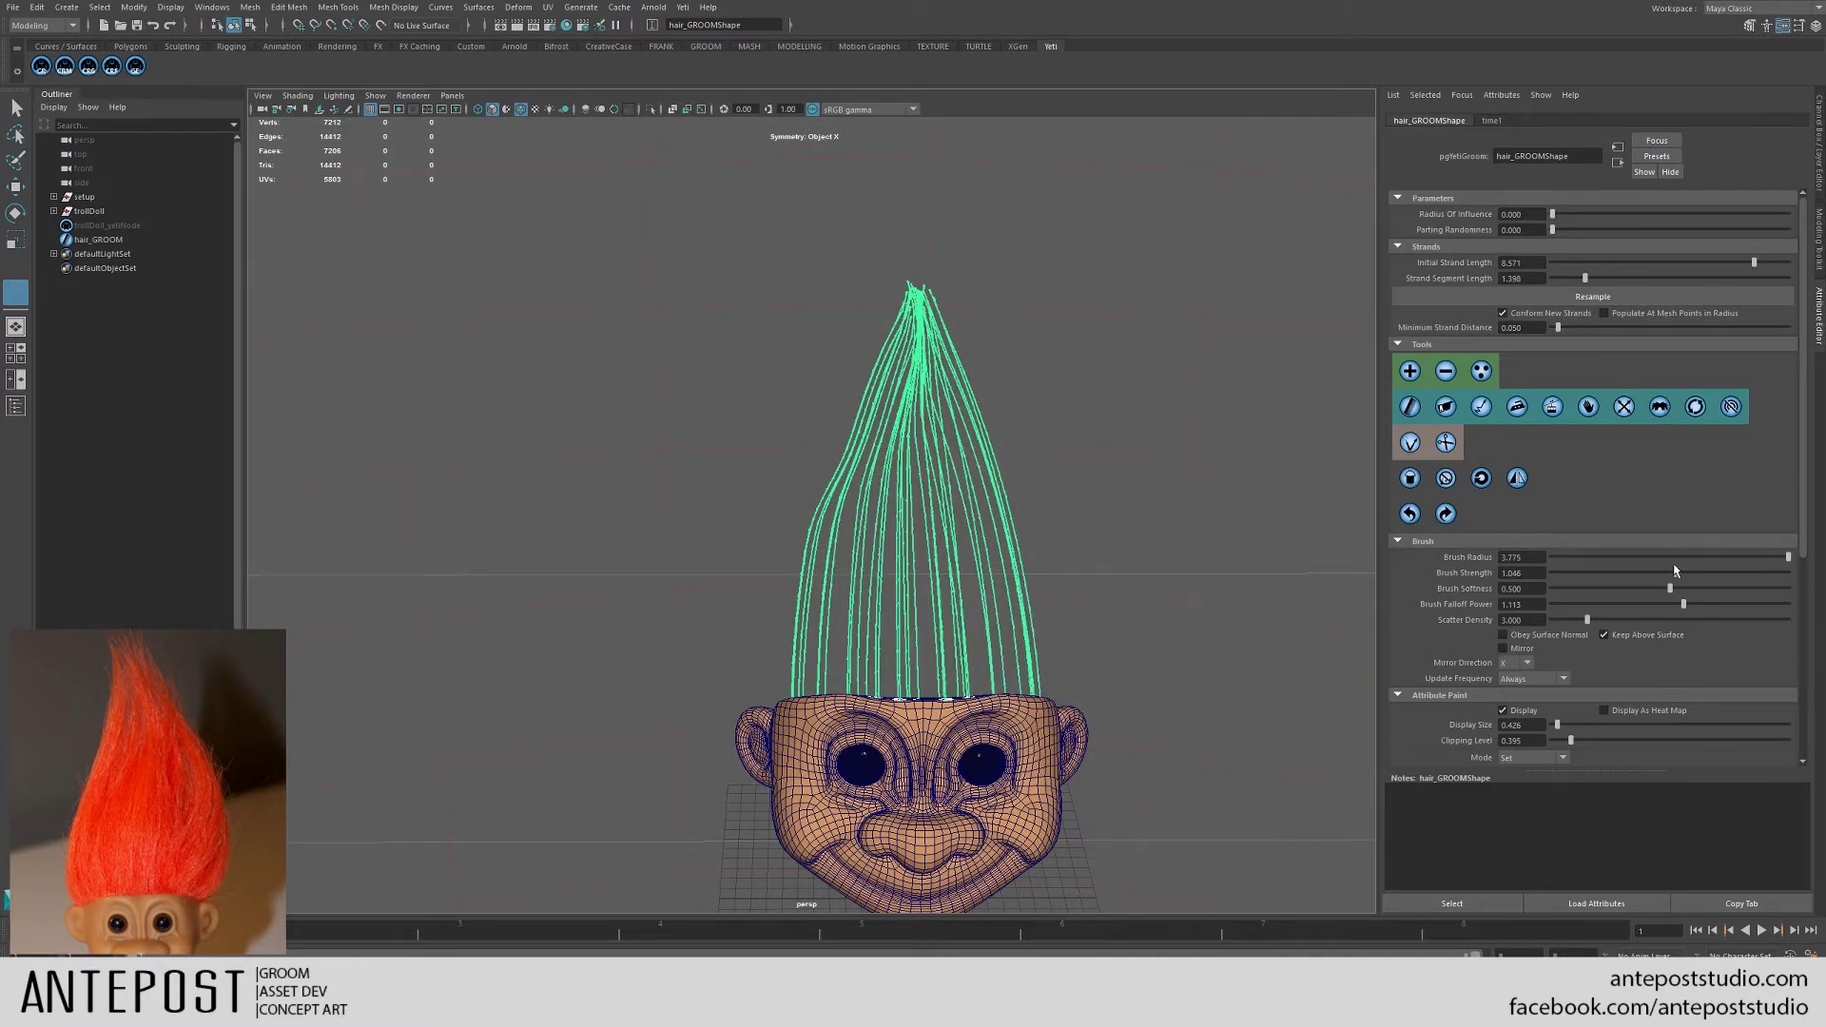
pyautogui.moveTo(1069, 628); pyautogui.dragTo(995, 618, button='middle')
pyautogui.moveTo(991, 617); pyautogui.dragTo(1001, 611)
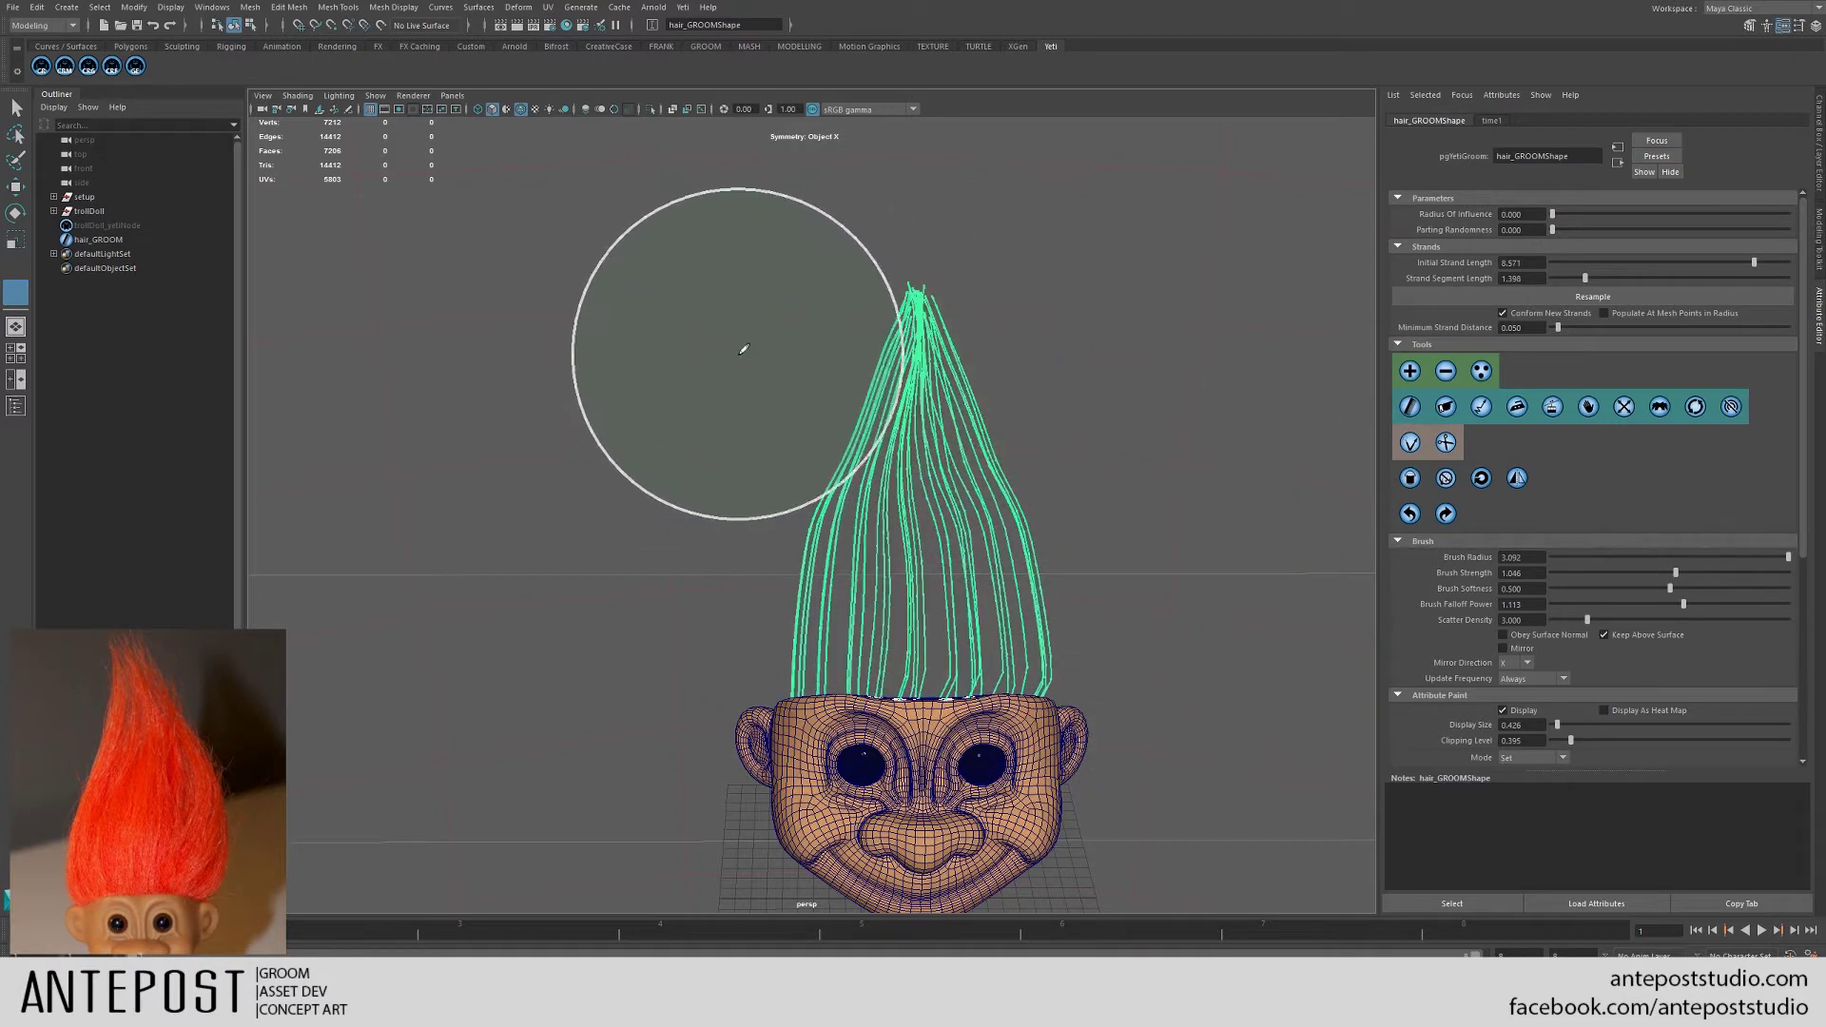
# - Bend the strand tips toward one side and round out the strands at the back of the head with Brush Radius 3.092
pyautogui.moveTo(908, 290)
pyautogui.mouseDown()
pyautogui.moveTo(930, 253)
pyautogui.moveTo(864, 222)
pyautogui.moveTo(813, 266)
pyautogui.mouseUp()
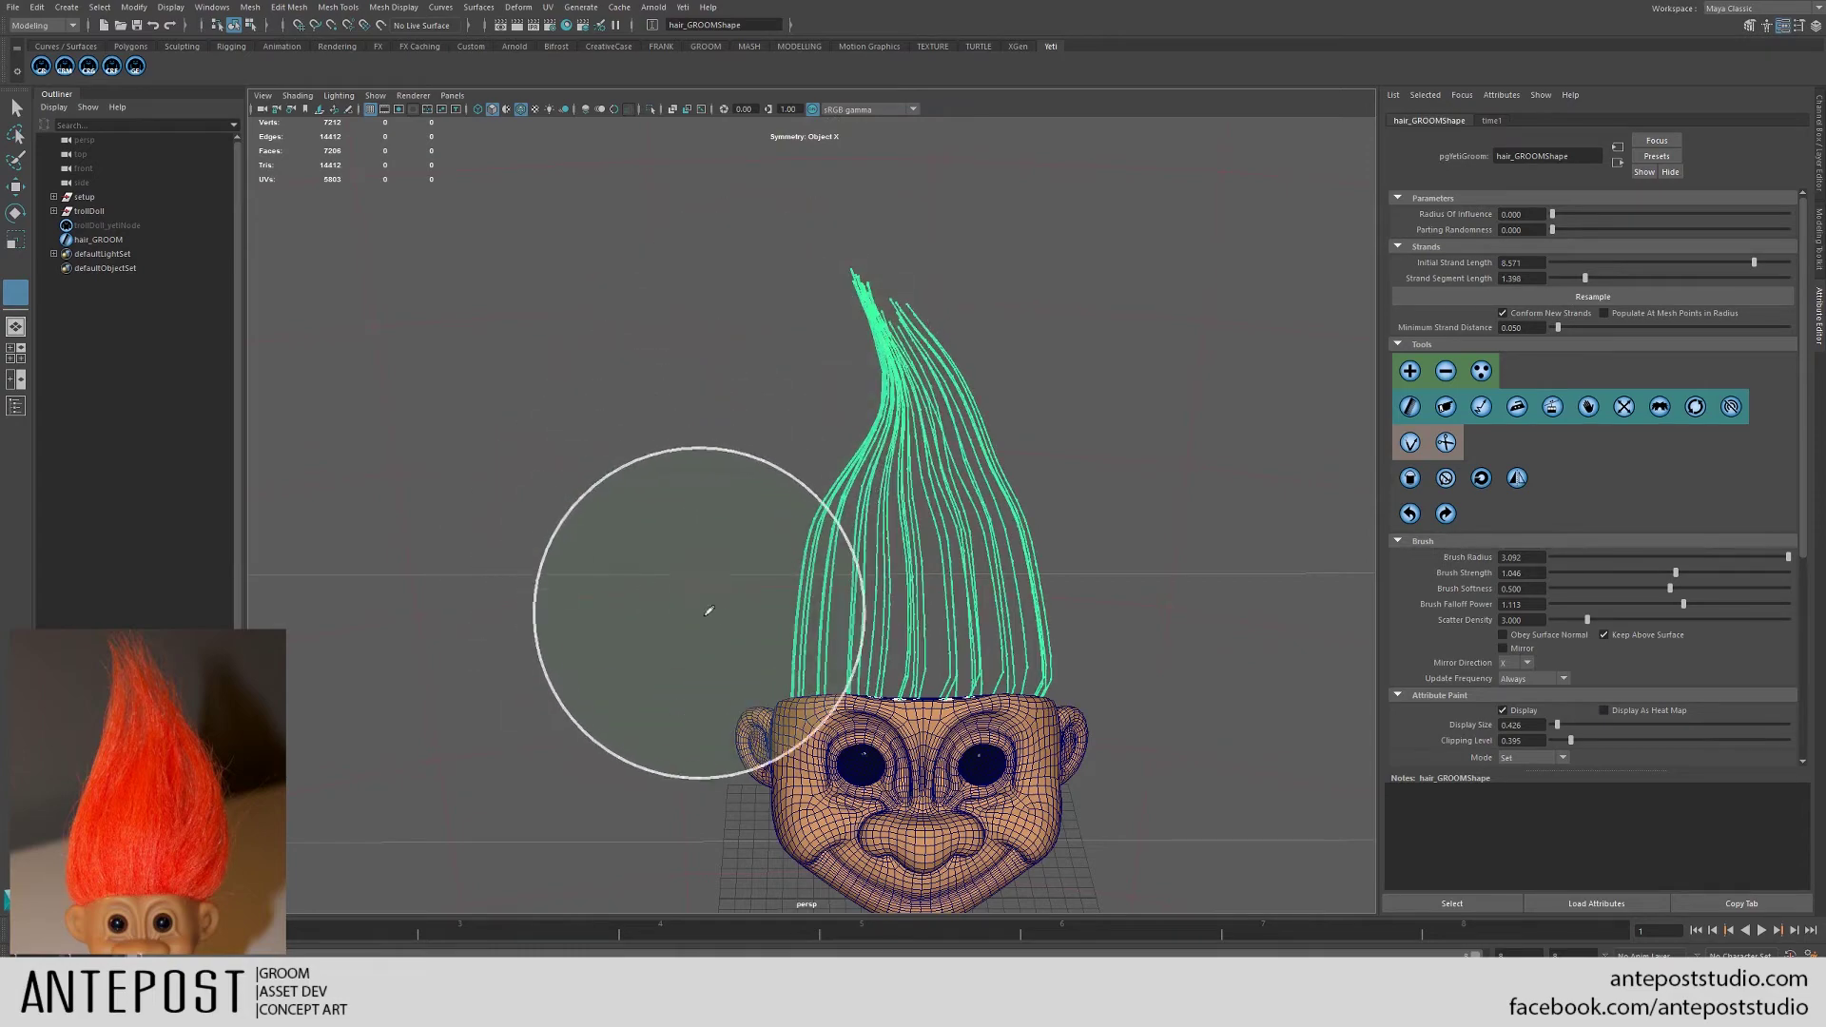
pyautogui.moveTo(710, 624)
pyautogui.mouseDown()
pyautogui.moveTo(640, 632)
pyautogui.moveTo(734, 624)
pyautogui.moveTo(690, 648)
pyautogui.moveTo(689, 689)
pyautogui.mouseUp()
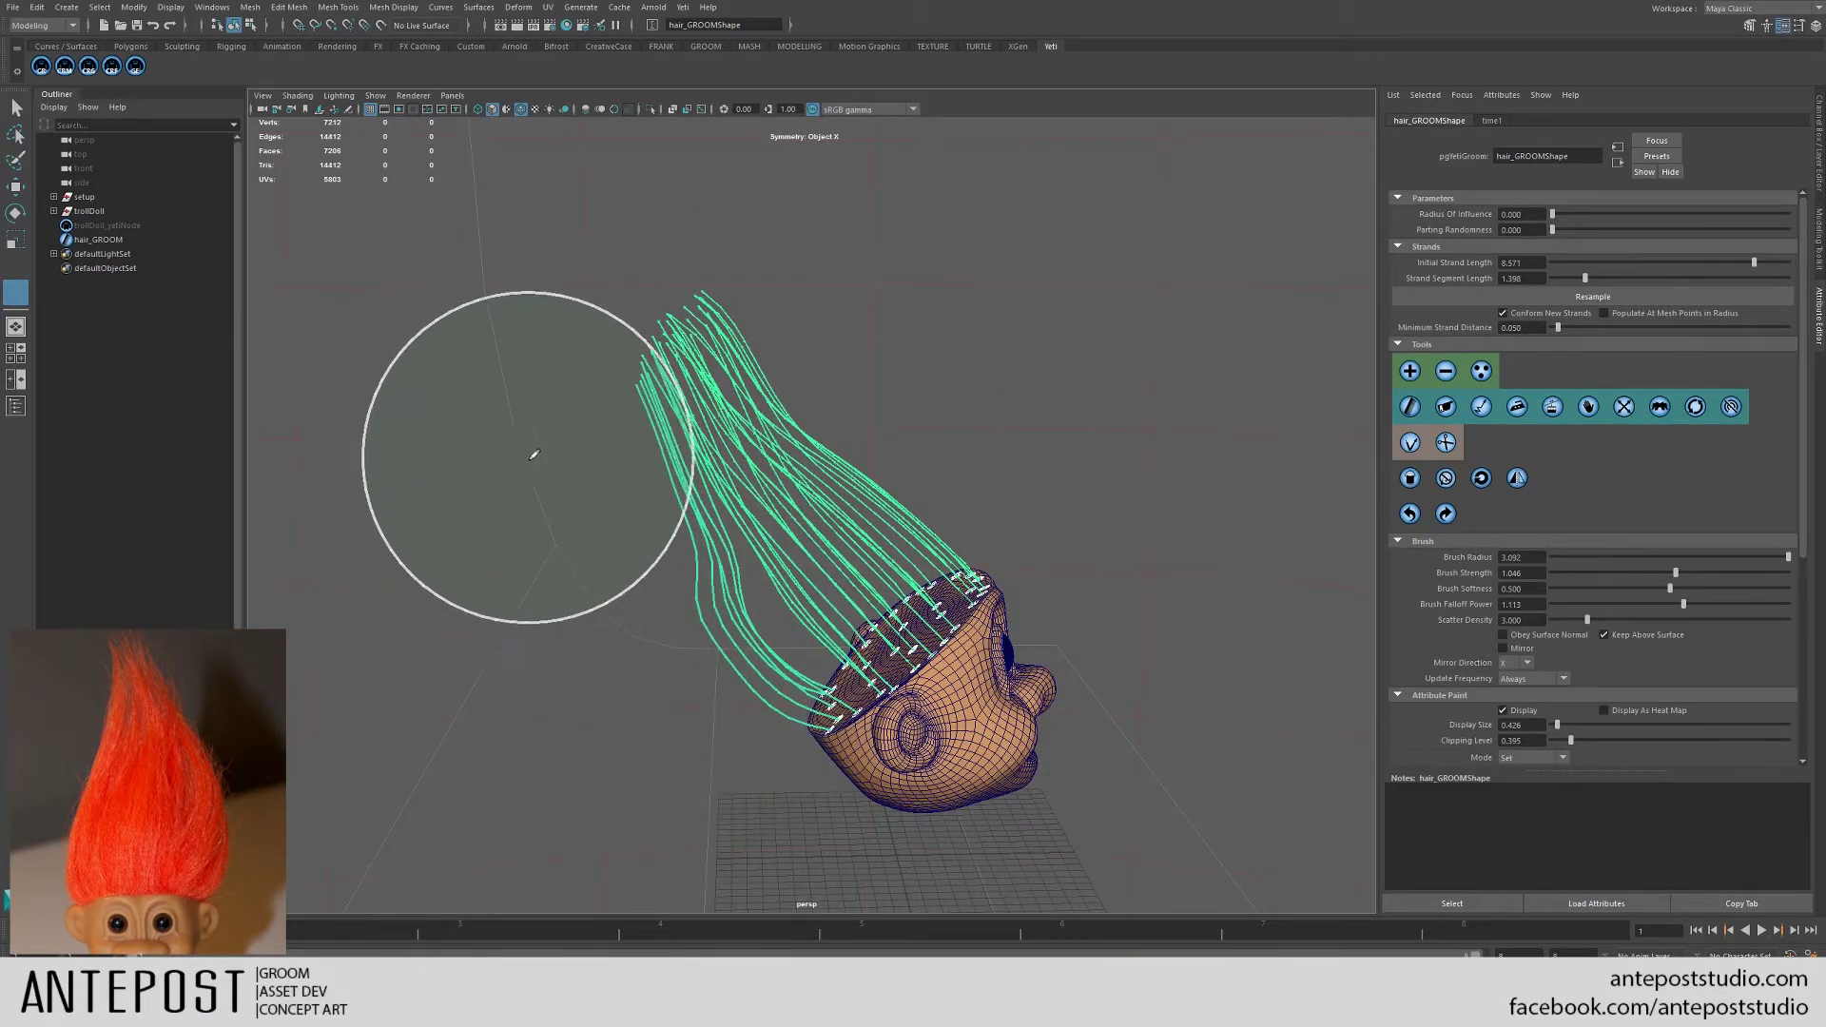
pyautogui.keyDown('alt'); pyautogui.moveTo(538, 367); pyautogui.dragTo(889, 305); pyautogui.keyUp('alt')
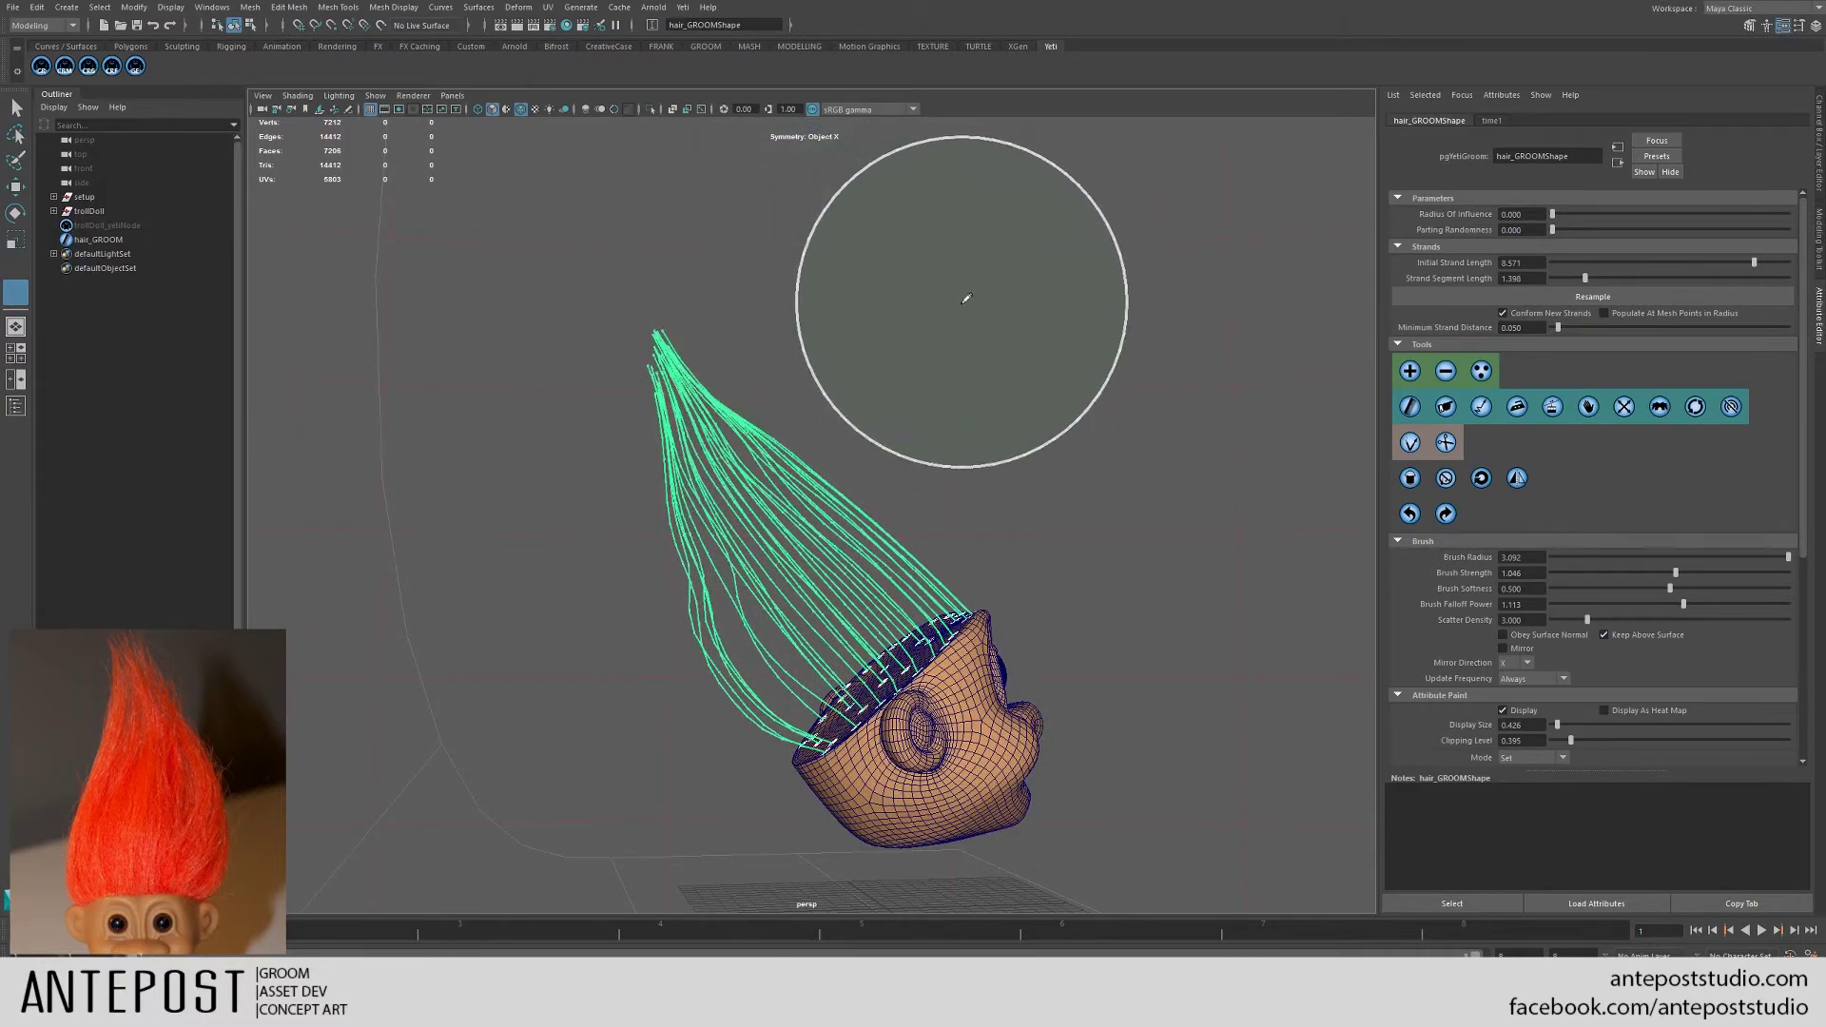
pyautogui.moveTo(922, 285)
pyautogui.keyDown('alt'); pyautogui.mouseDown()
pyautogui.moveTo(968, 309)
pyautogui.moveTo(693, 326)
pyautogui.moveTo(889, 367)
pyautogui.moveTo(1210, 619)
pyautogui.moveTo(1166, 428)
pyautogui.moveTo(1110, 571)
pyautogui.moveTo(930, 530)
pyautogui.moveTo(751, 414)
pyautogui.moveTo(938, 489)
pyautogui.moveTo(1094, 409)
pyautogui.moveTo(1068, 522)
pyautogui.moveTo(953, 673)
pyautogui.moveTo(765, 738)
pyautogui.mouseUp(); pyautogui.keyUp('alt')
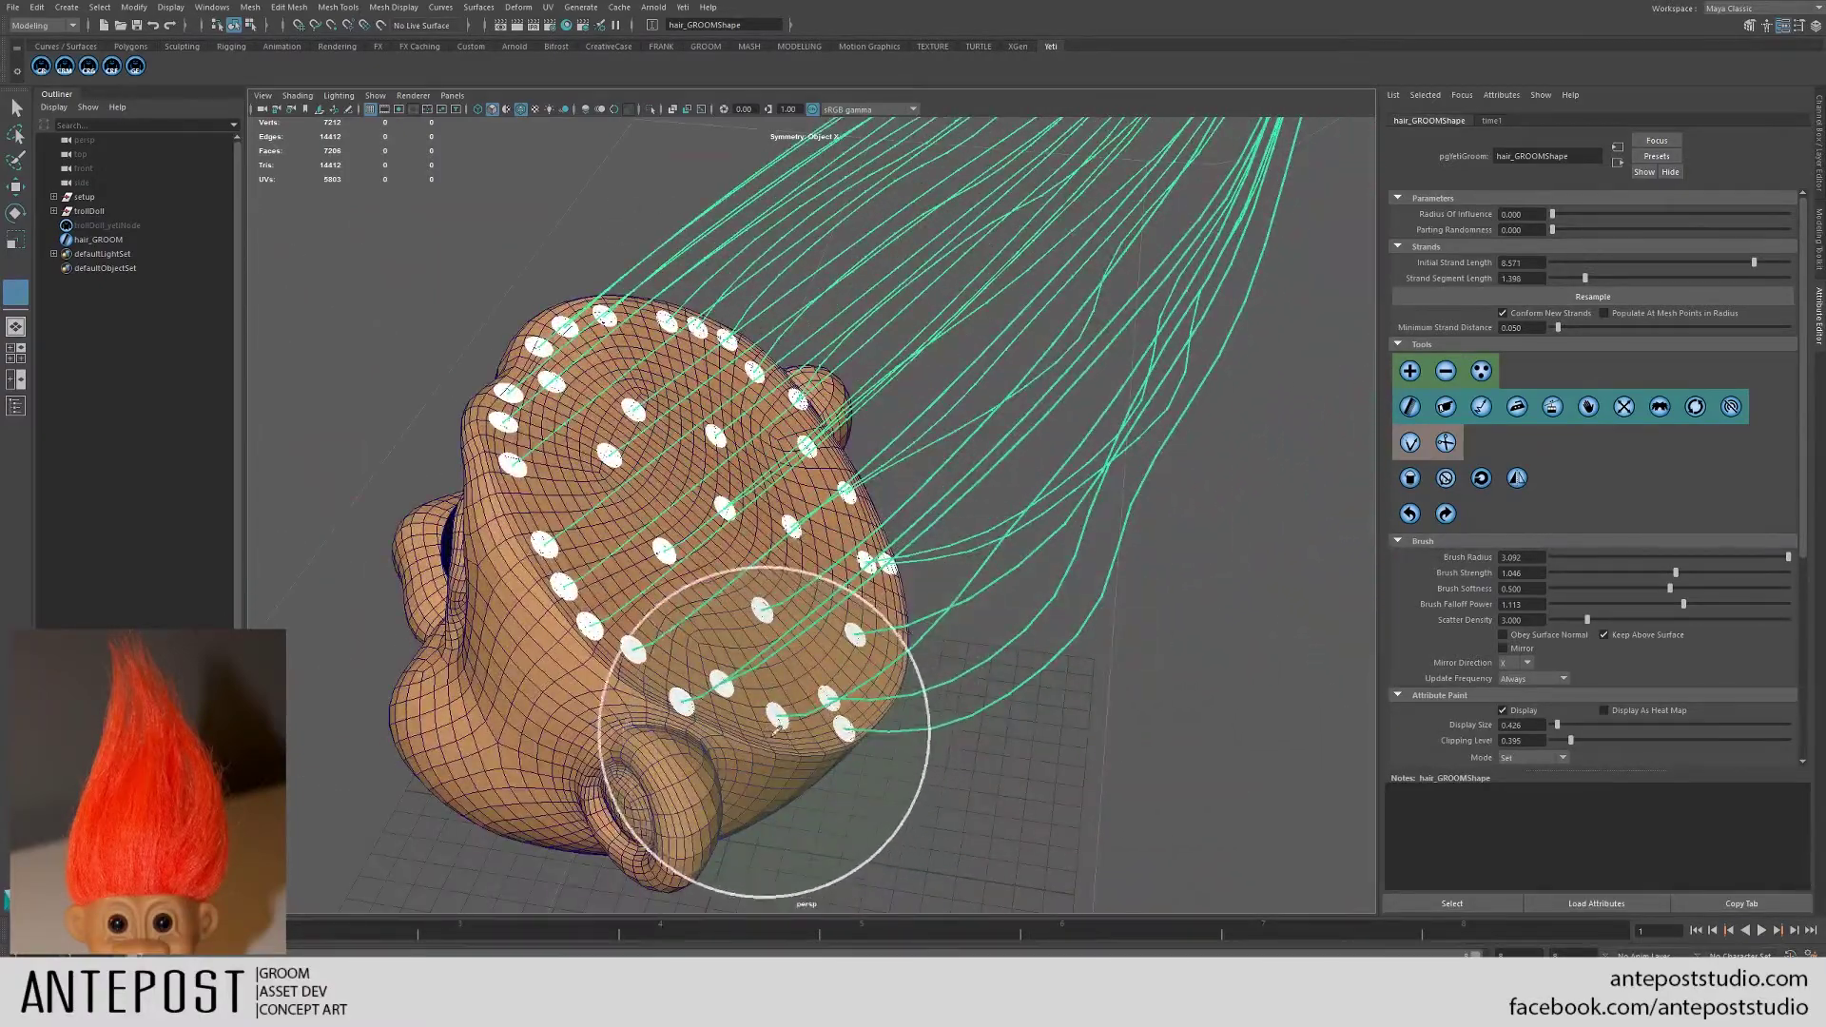
pyautogui.keyDown('alt'); pyautogui.moveTo(682, 614); pyautogui.dragTo(759, 489); pyautogui.keyUp('alt')
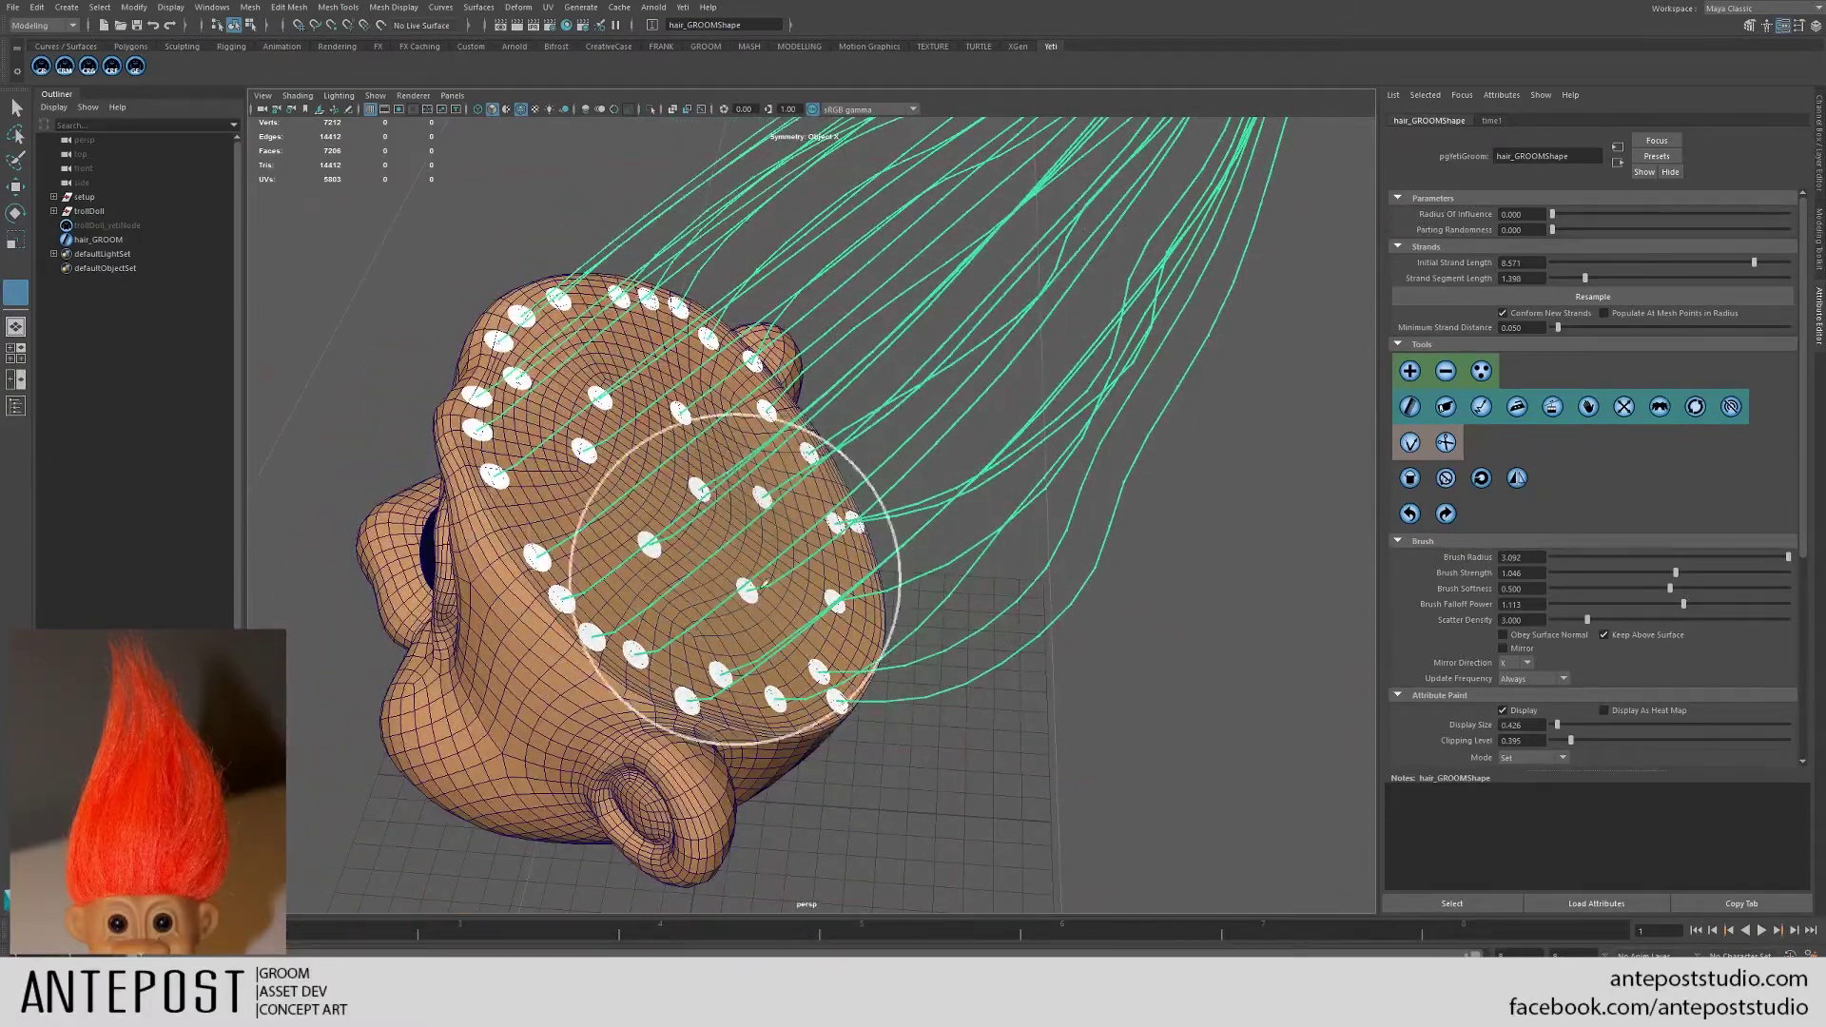
# - Refine the guide strands from several angles, keeping the lower part full and gathering the tips into a bent point
pyautogui.moveTo(913, 554)
pyautogui.keyDown('alt'); pyautogui.mouseDown()
pyautogui.moveTo(979, 374)
pyautogui.moveTo(893, 522)
pyautogui.moveTo(714, 448)
pyautogui.moveTo(962, 521)
pyautogui.moveTo(1146, 496)
pyautogui.moveTo(1074, 286)
pyautogui.mouseUp(); pyautogui.keyUp('alt')
pyautogui.keyDown('alt'); pyautogui.moveTo(1073, 286); pyautogui.dragTo(1056, 462, button='middle'); pyautogui.keyUp('alt')
pyautogui.keyDown('alt'); pyautogui.moveTo(1056, 462); pyautogui.dragTo(970, 469); pyautogui.keyUp('alt')
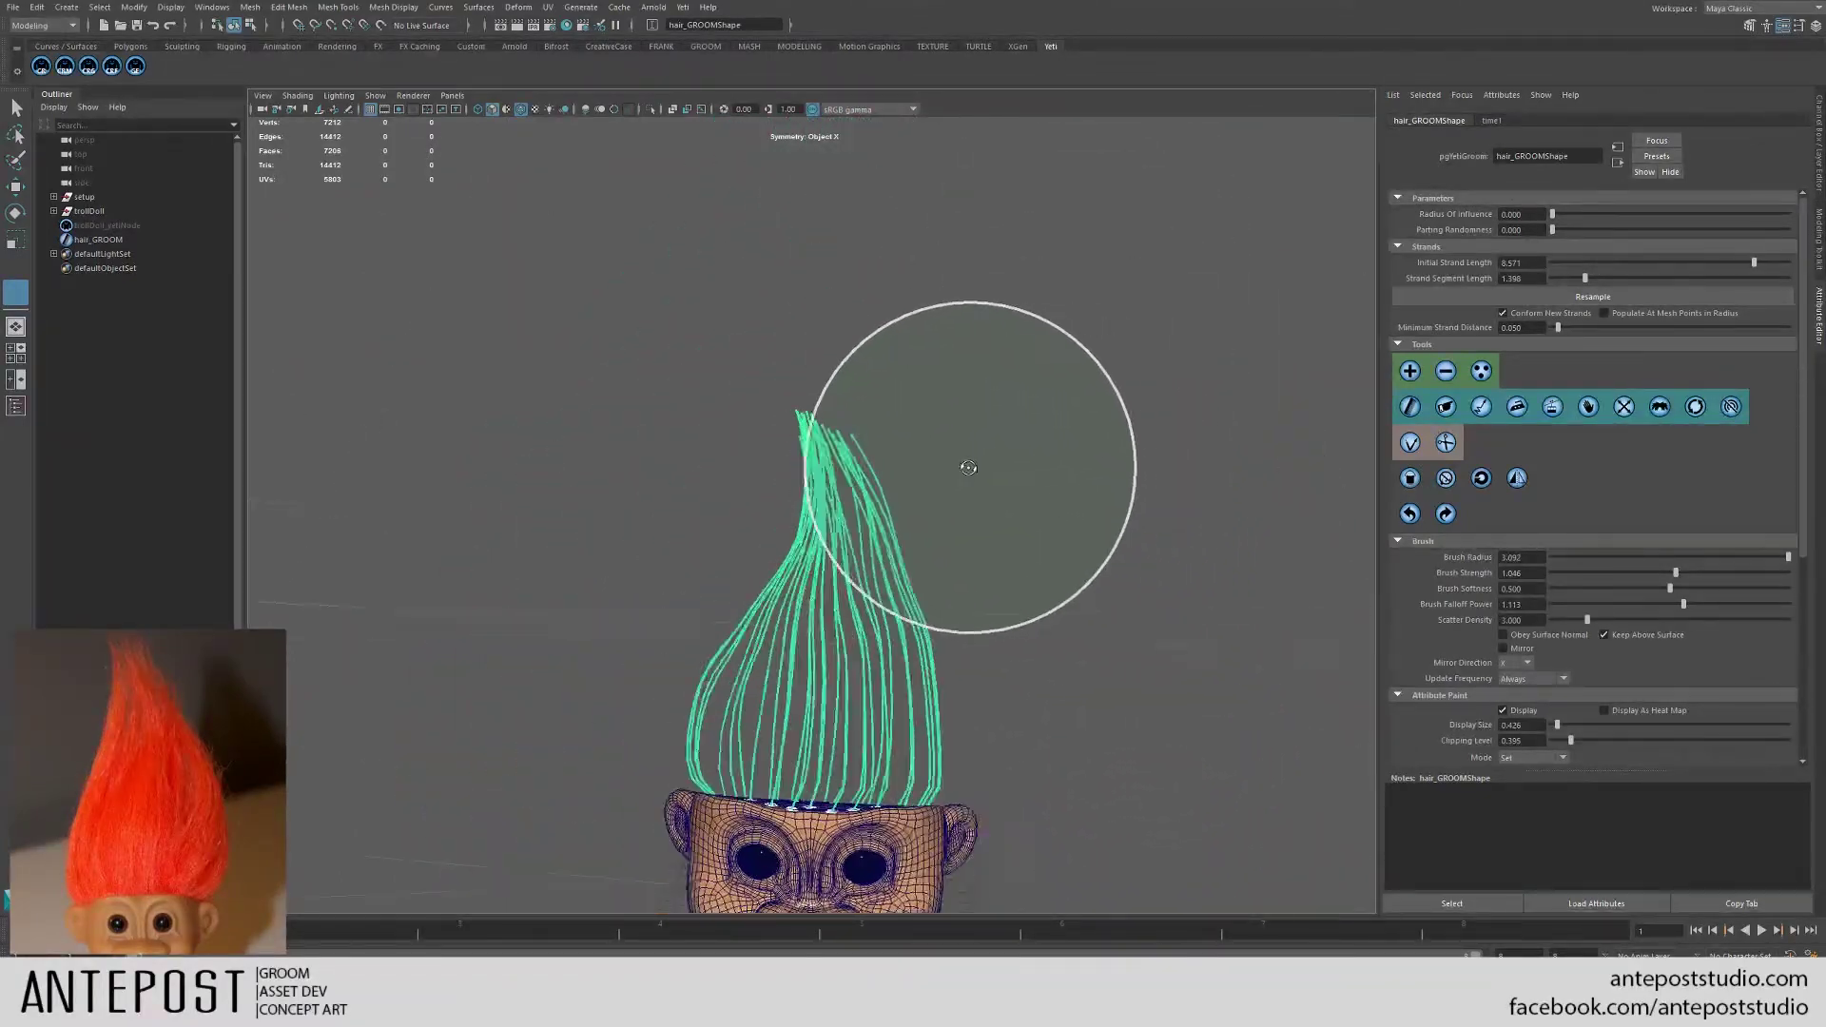
pyautogui.moveTo(970, 469)
pyautogui.keyDown('alt'); pyautogui.mouseDown(button='right')
pyautogui.moveTo(1109, 526)
pyautogui.moveTo(1127, 503)
pyautogui.mouseUp(button='right'); pyautogui.keyUp('alt')
pyautogui.keyDown('alt'); pyautogui.moveTo(1128, 503); pyautogui.dragTo(1076, 382, button='middle'); pyautogui.keyUp('alt')
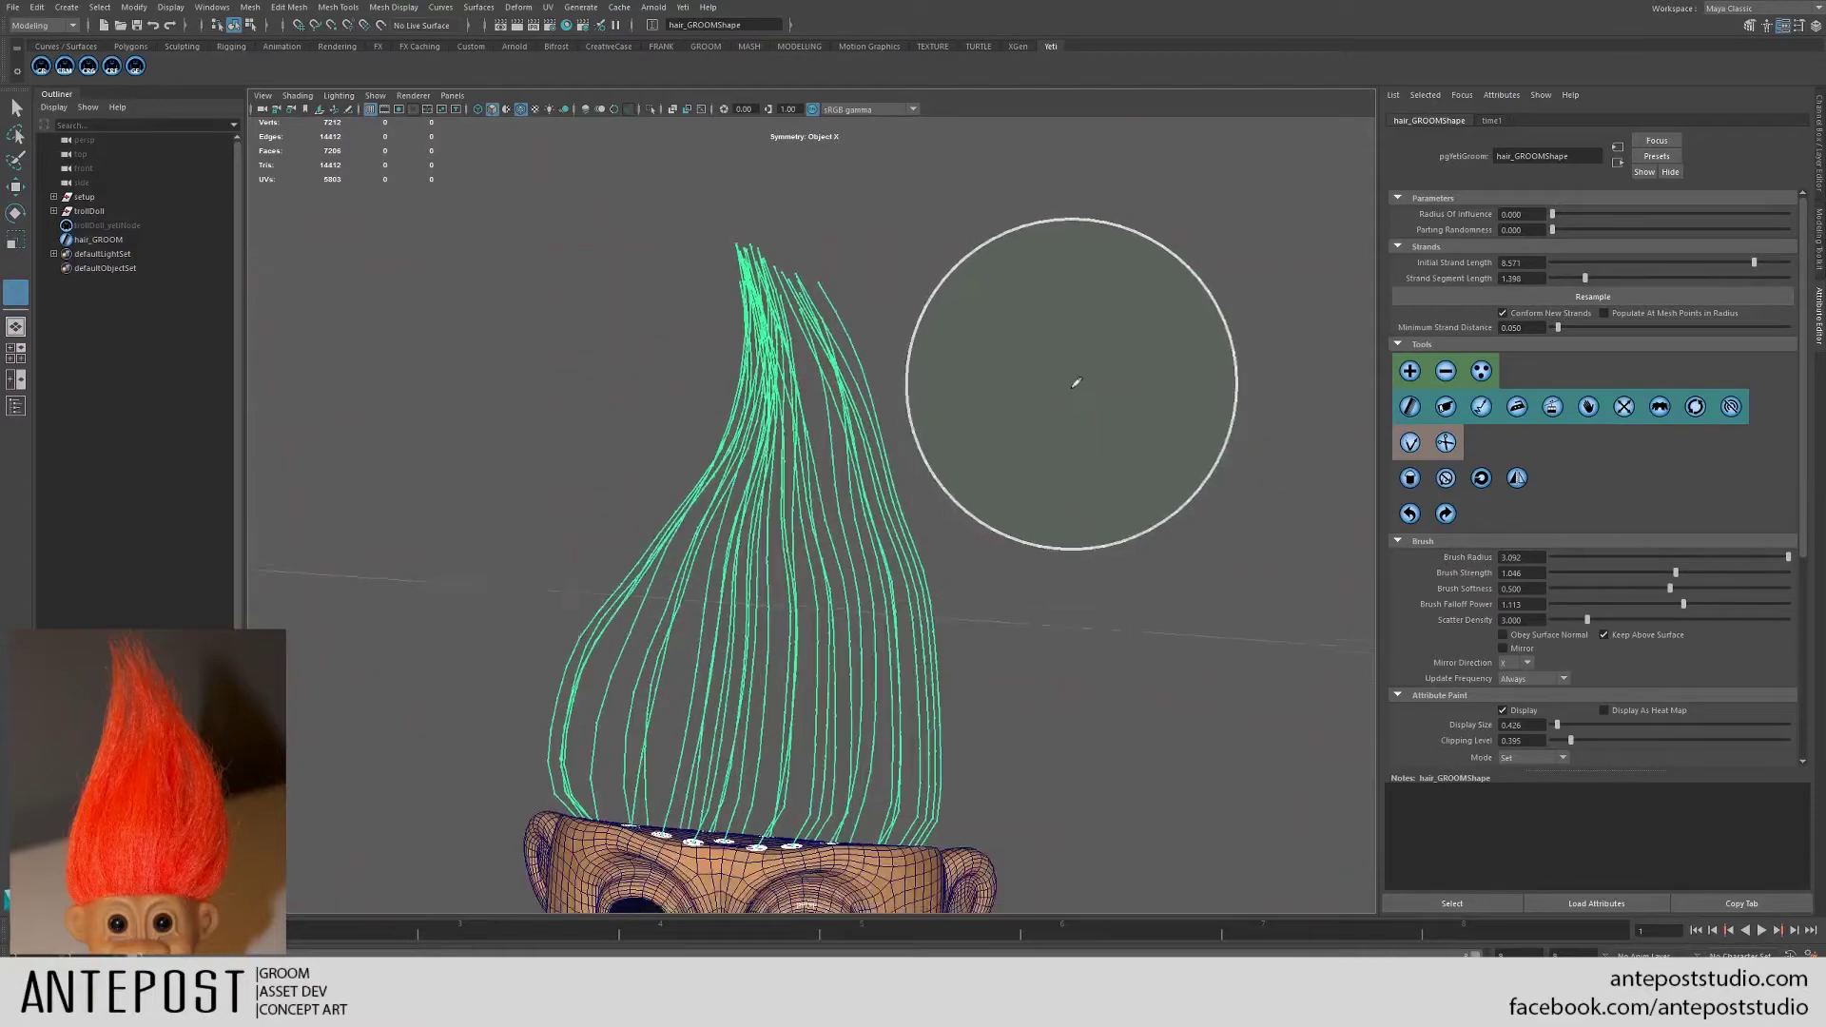
pyautogui.keyDown('alt'); pyautogui.moveTo(836, 632); pyautogui.dragTo(804, 722); pyautogui.keyUp('alt')
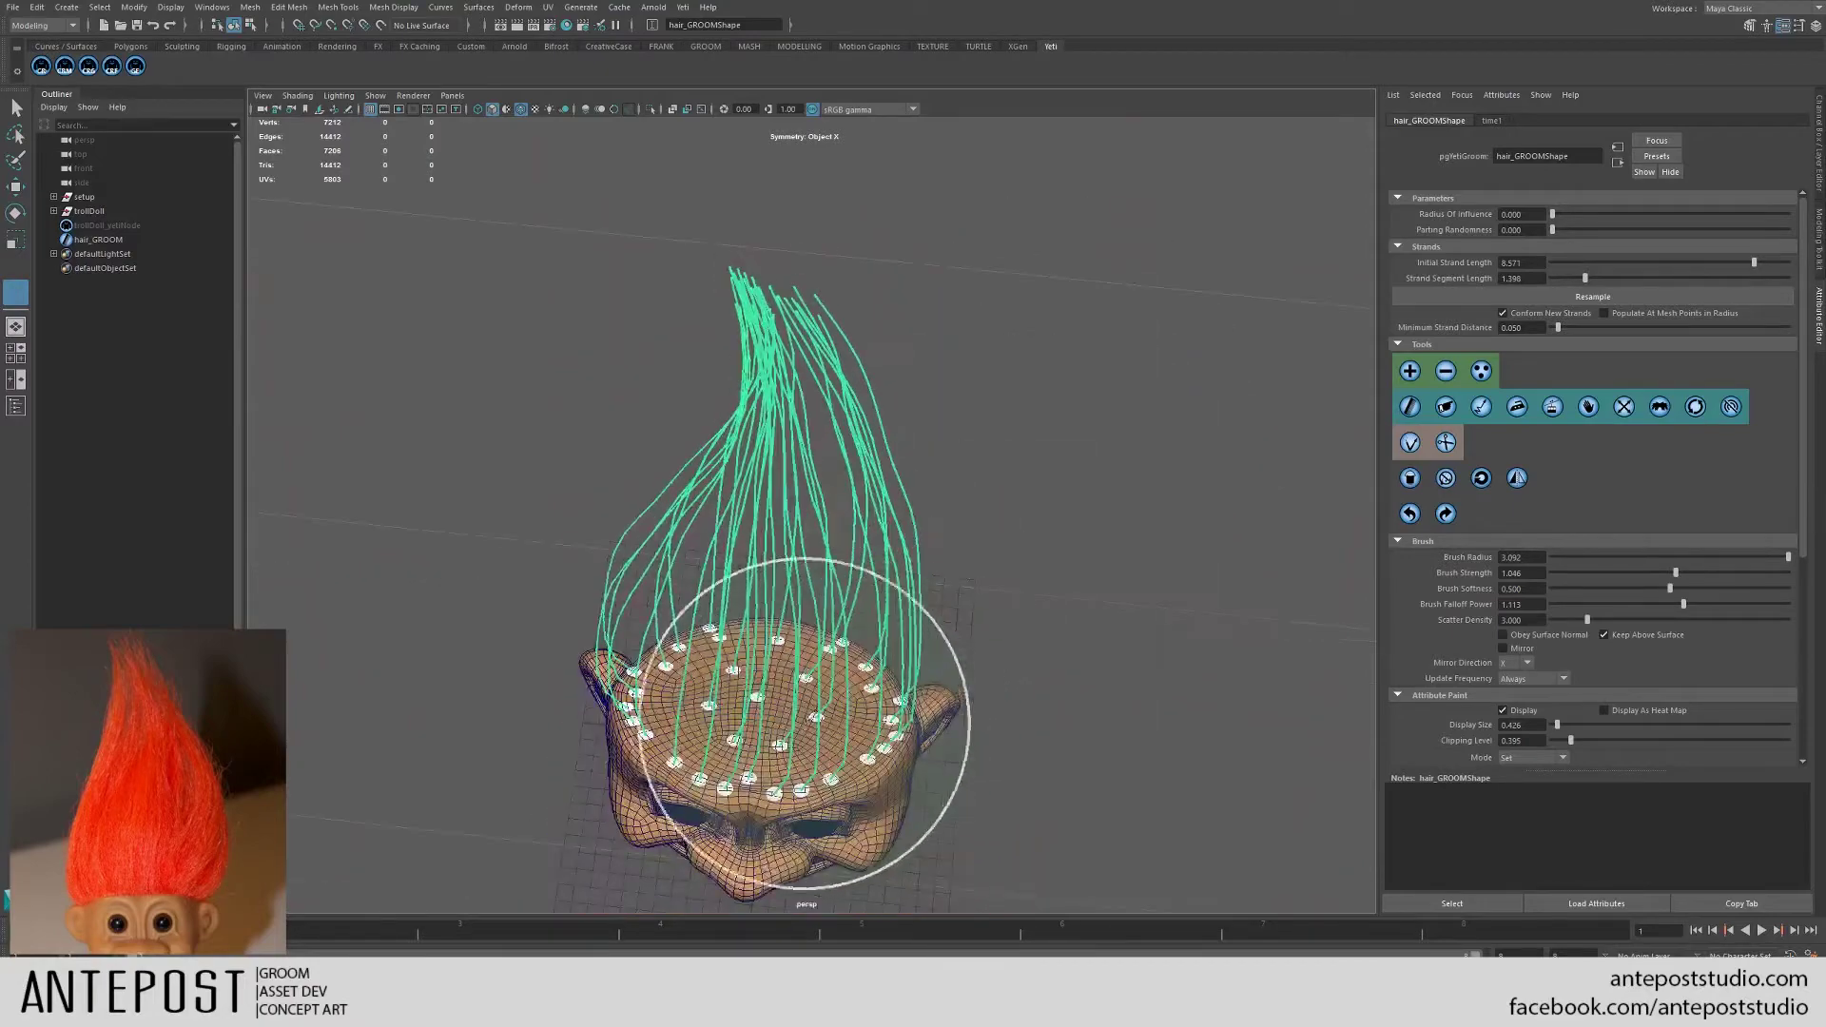
pyautogui.moveTo(731, 537)
pyautogui.keyDown('alt'); pyautogui.mouseDown()
pyautogui.moveTo(847, 428)
pyautogui.moveTo(950, 286)
pyautogui.moveTo(893, 314)
pyautogui.mouseUp(); pyautogui.keyUp('alt')
pyautogui.keyDown('alt'); pyautogui.moveTo(1061, 353); pyautogui.dragTo(1035, 352); pyautogui.keyUp('alt')
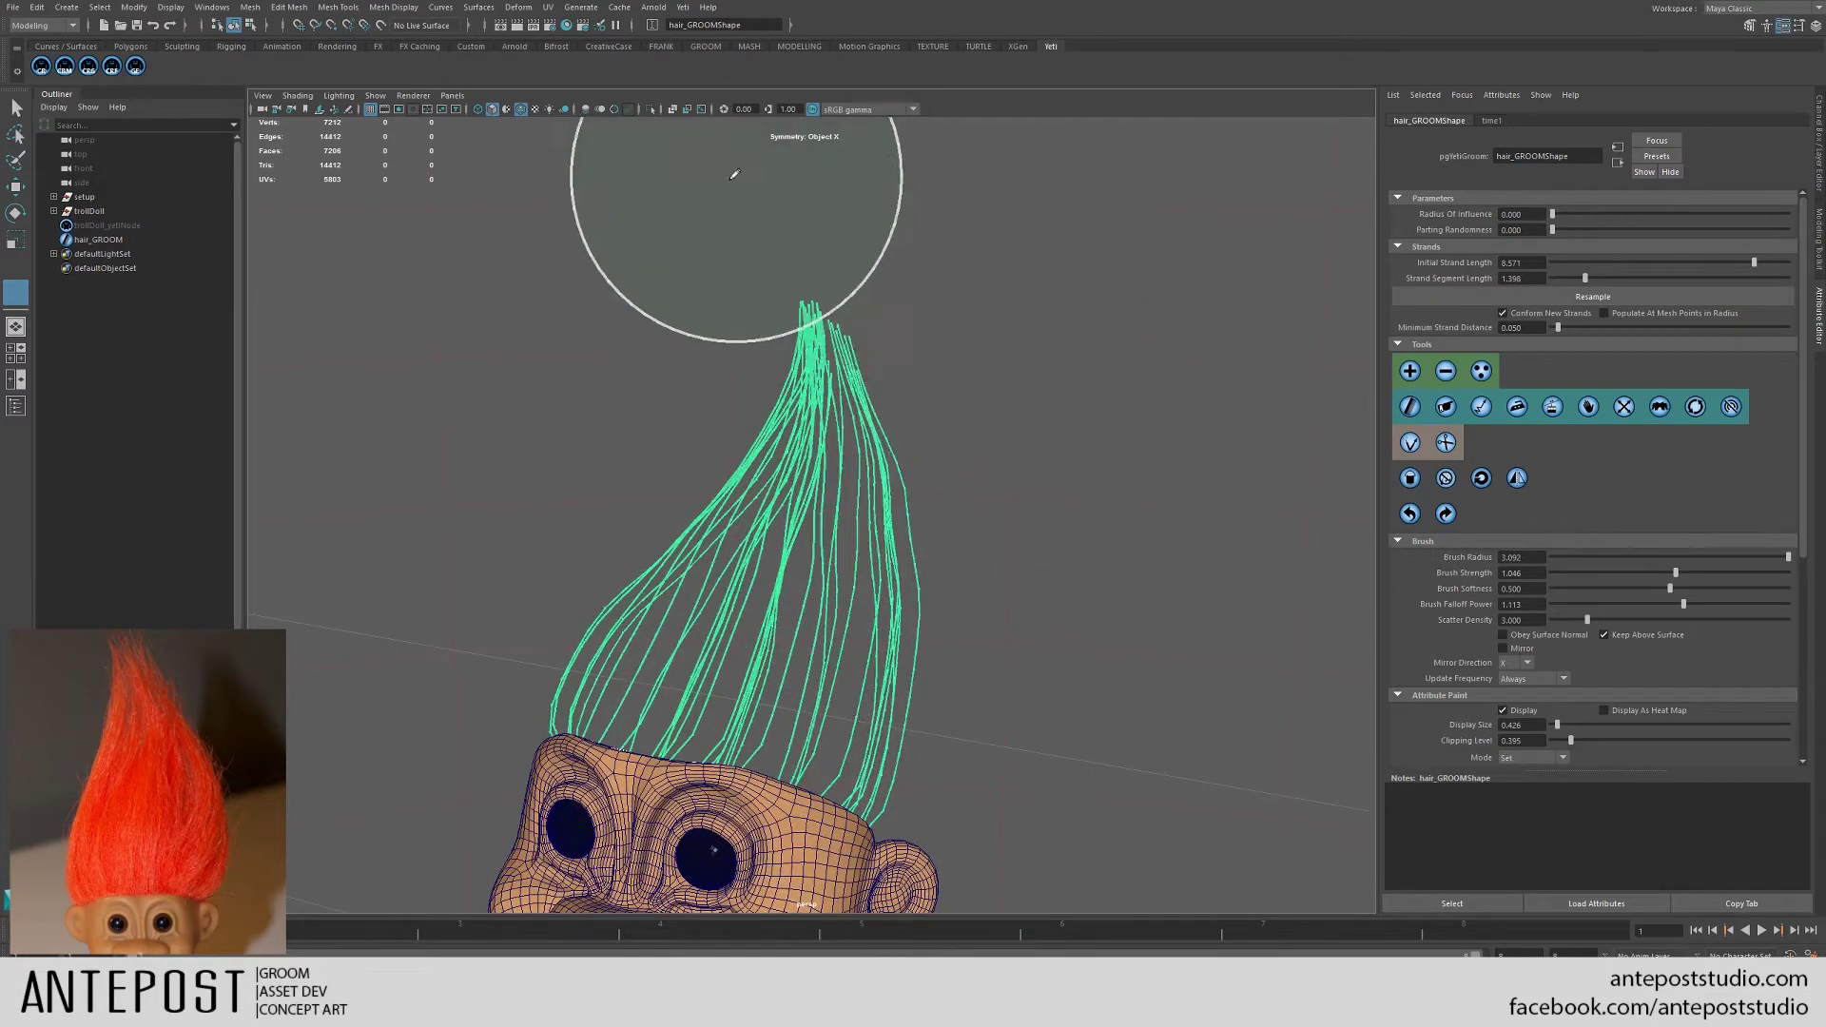
pyautogui.keyDown('alt'); pyautogui.moveTo(714, 123); pyautogui.dragTo(673, 326); pyautogui.keyUp('alt')
pyautogui.keyDown('alt'); pyautogui.moveTo(1126, 390); pyautogui.dragTo(1044, 440, button='right'); pyautogui.keyUp('alt')
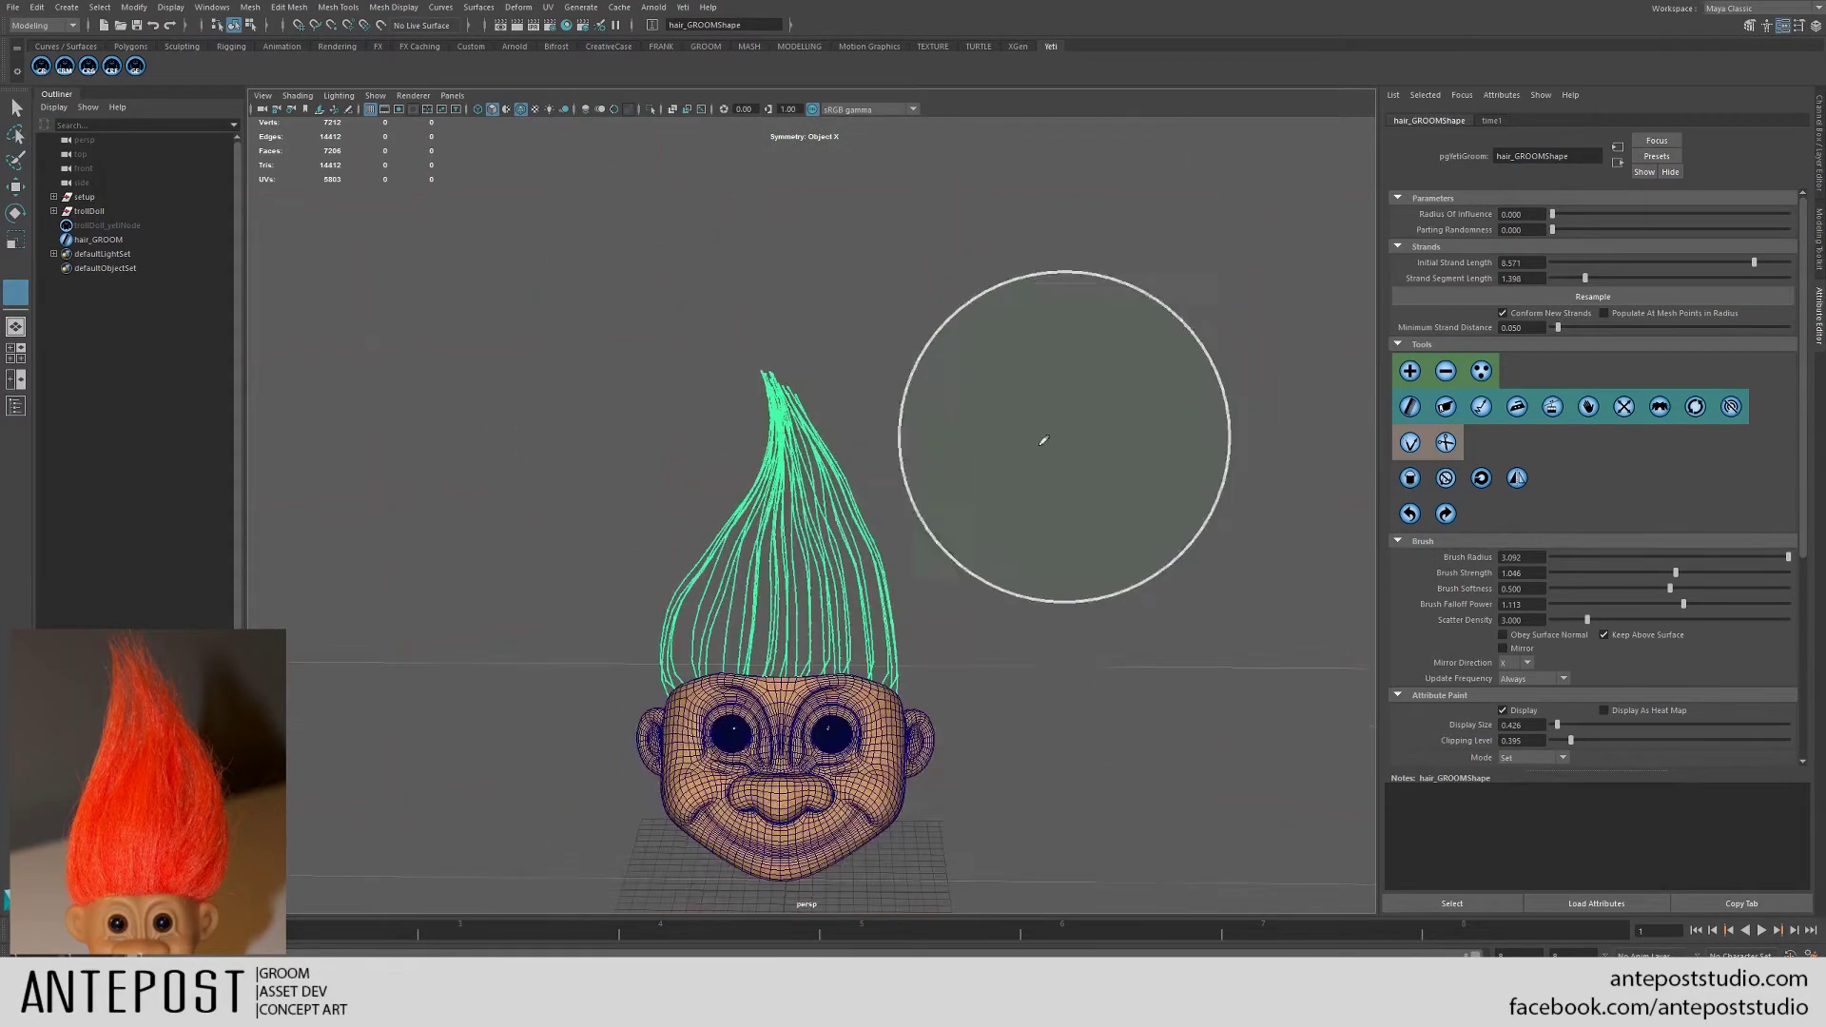
# - Round out the strands on the side opposite the bent tip, using a smaller Brush Radius of 1.858
pyautogui.moveTo(1044, 441)
pyautogui.keyDown('alt'); pyautogui.mouseDown()
pyautogui.moveTo(962, 453)
pyautogui.moveTo(1031, 491)
pyautogui.mouseUp(); pyautogui.keyUp('alt')
pyautogui.keyDown('alt'); pyautogui.moveTo(914, 637); pyautogui.dragTo(990, 632); pyautogui.keyUp('alt')
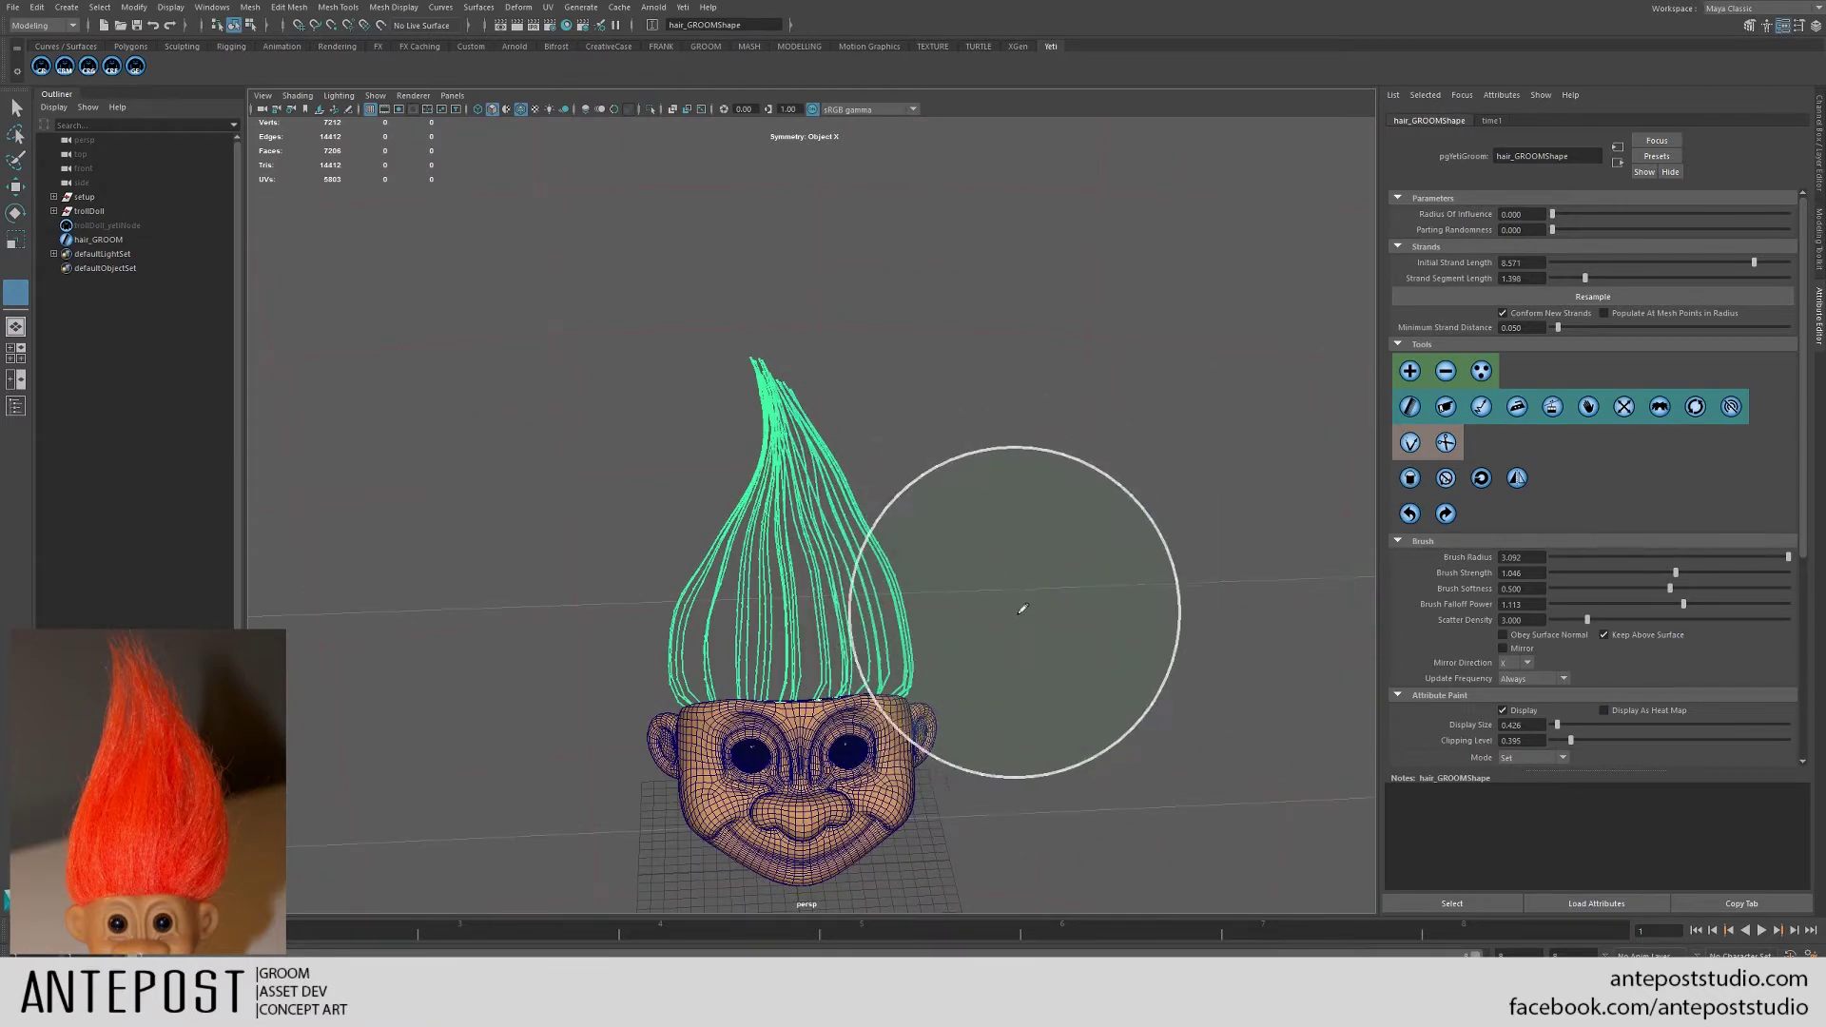
pyautogui.moveTo(1019, 614); pyautogui.dragTo(923, 599, button='middle')
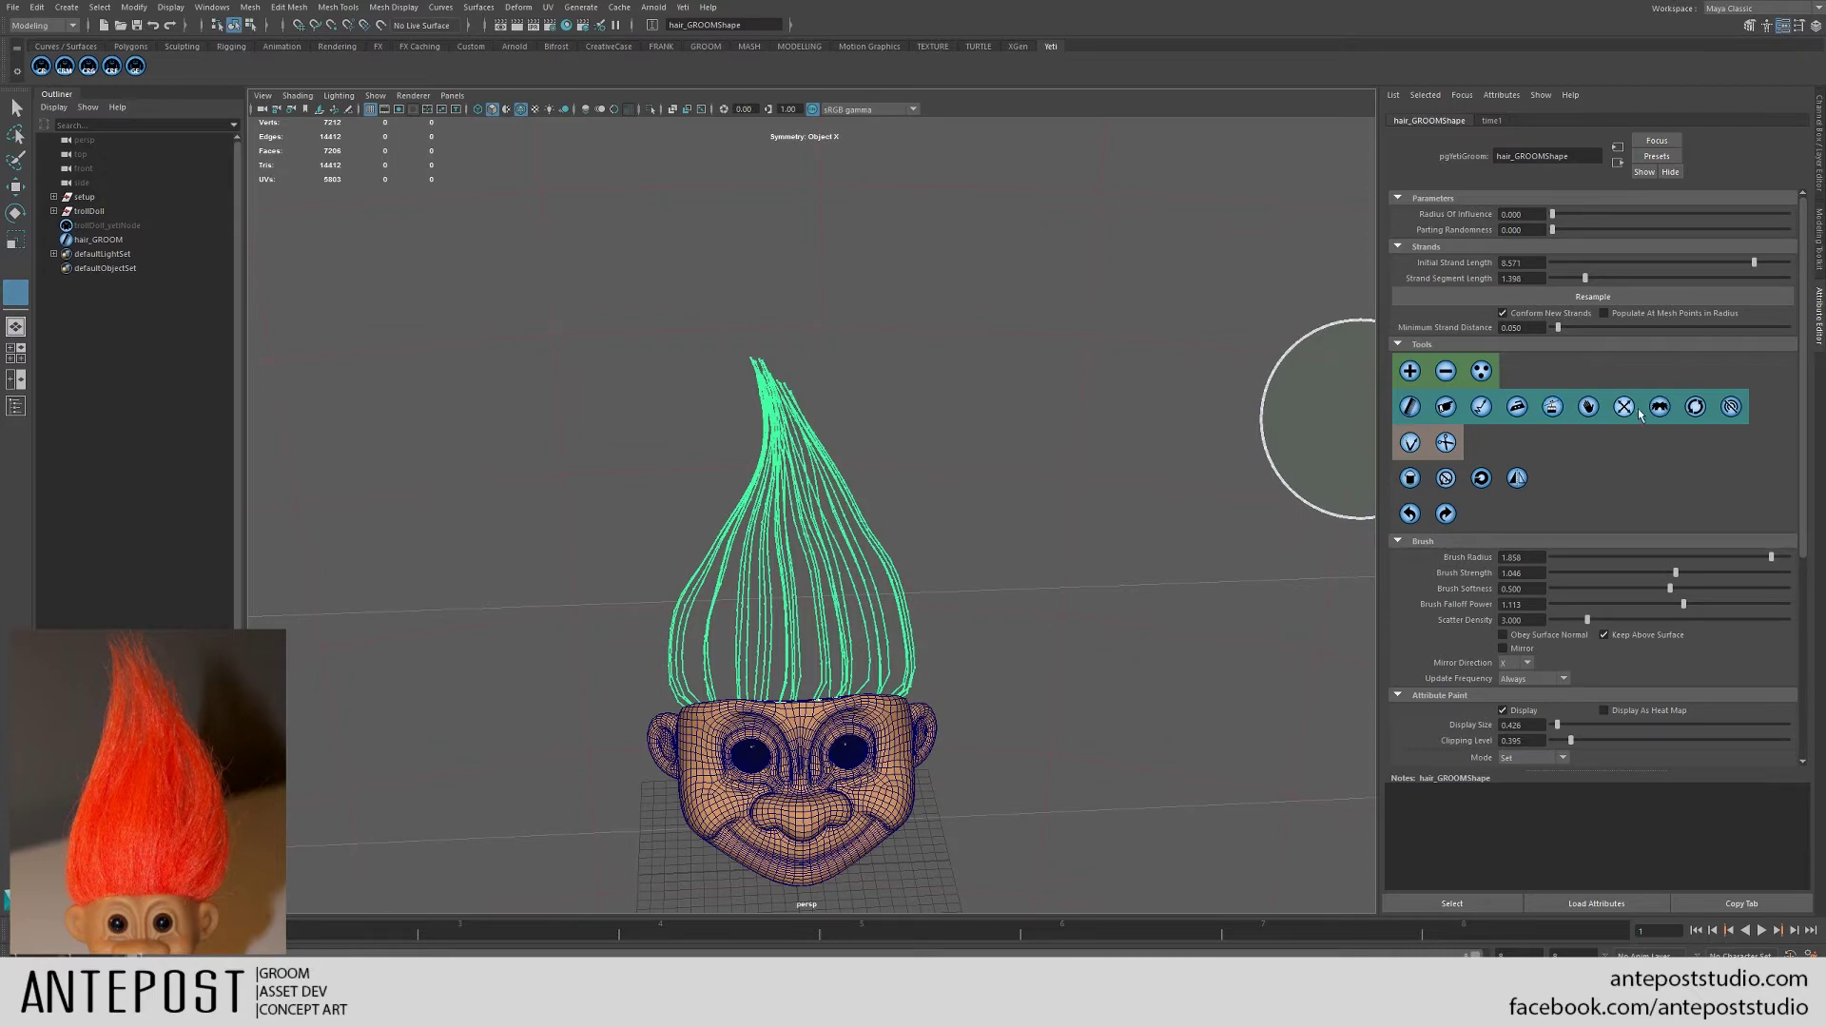
# - Lengthen all guide strands with Brush Radius 12.826, undoing the first pass and lowering Brush Strength to 1.040
pyautogui.keyDown('alt'); pyautogui.moveTo(952, 656); pyautogui.dragTo(918, 752); pyautogui.keyUp('alt')
pyautogui.moveTo(736, 602)
pyautogui.mouseDown(button='middle')
pyautogui.moveTo(844, 655)
pyautogui.moveTo(857, 636)
pyautogui.mouseUp(button='middle')
pyautogui.moveTo(767, 596); pyautogui.dragTo(771, 594)
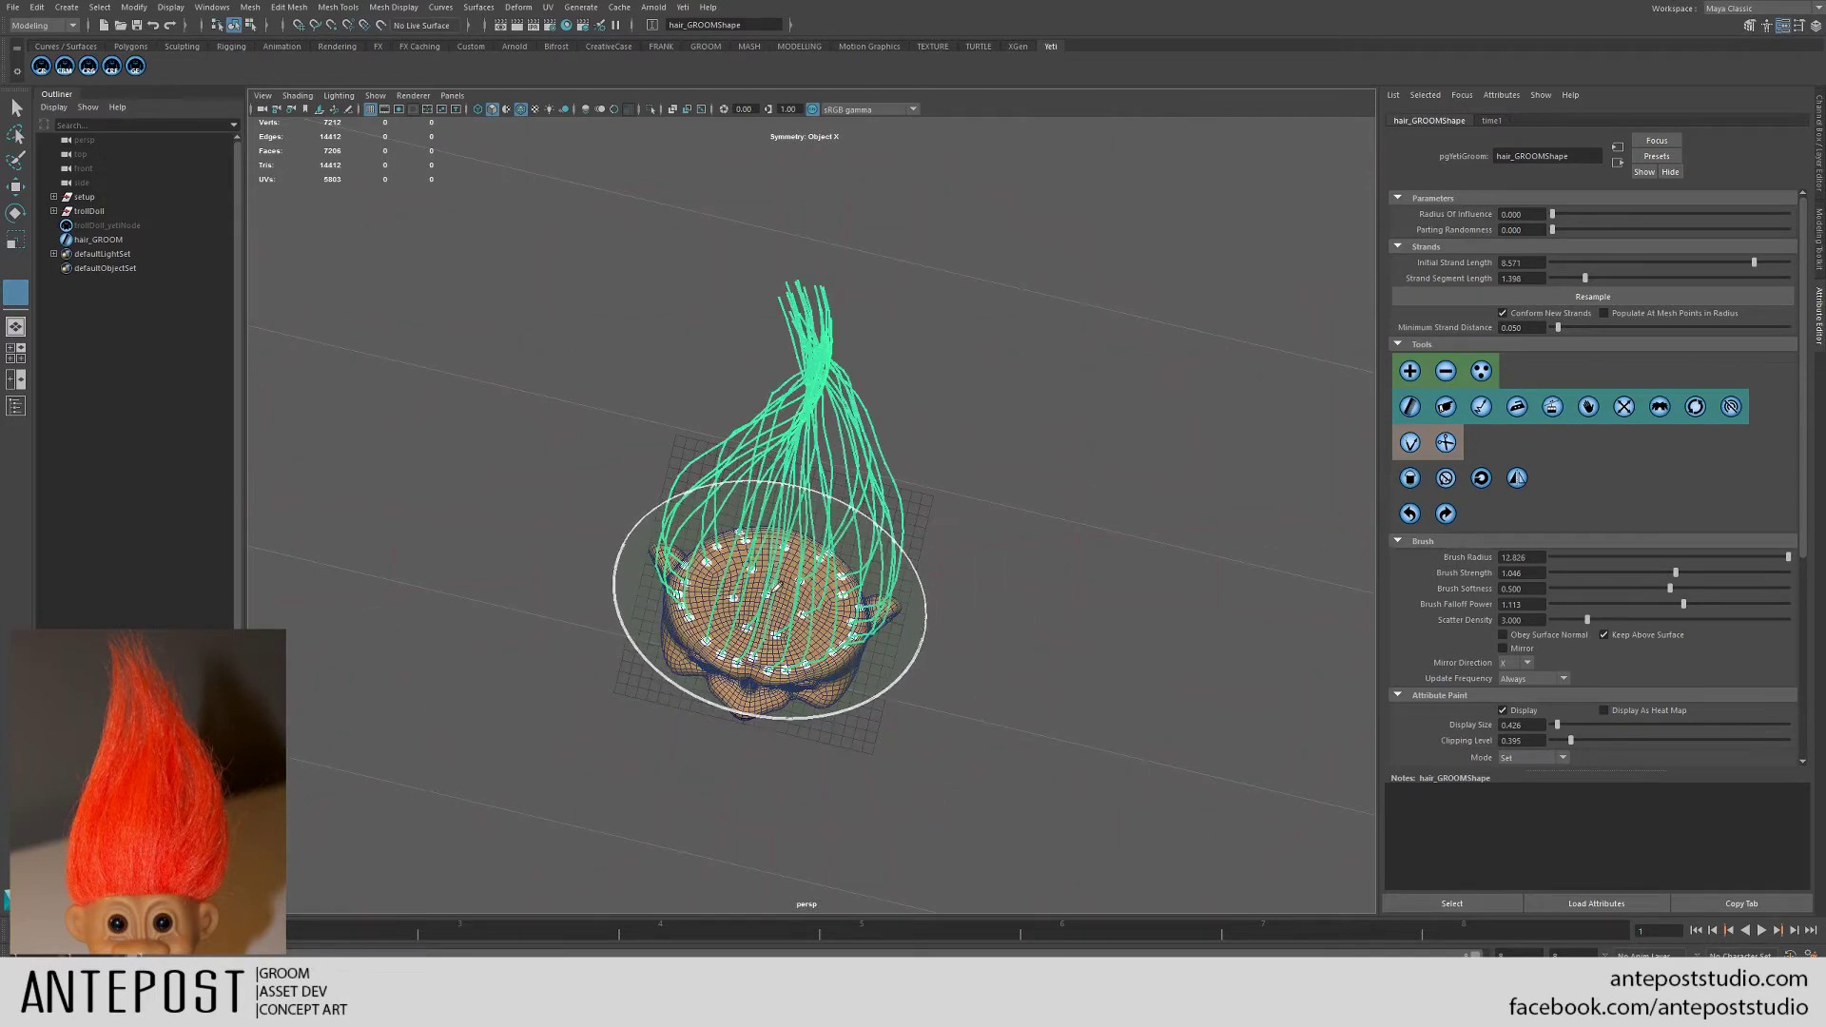
pyautogui.click(1409, 514)
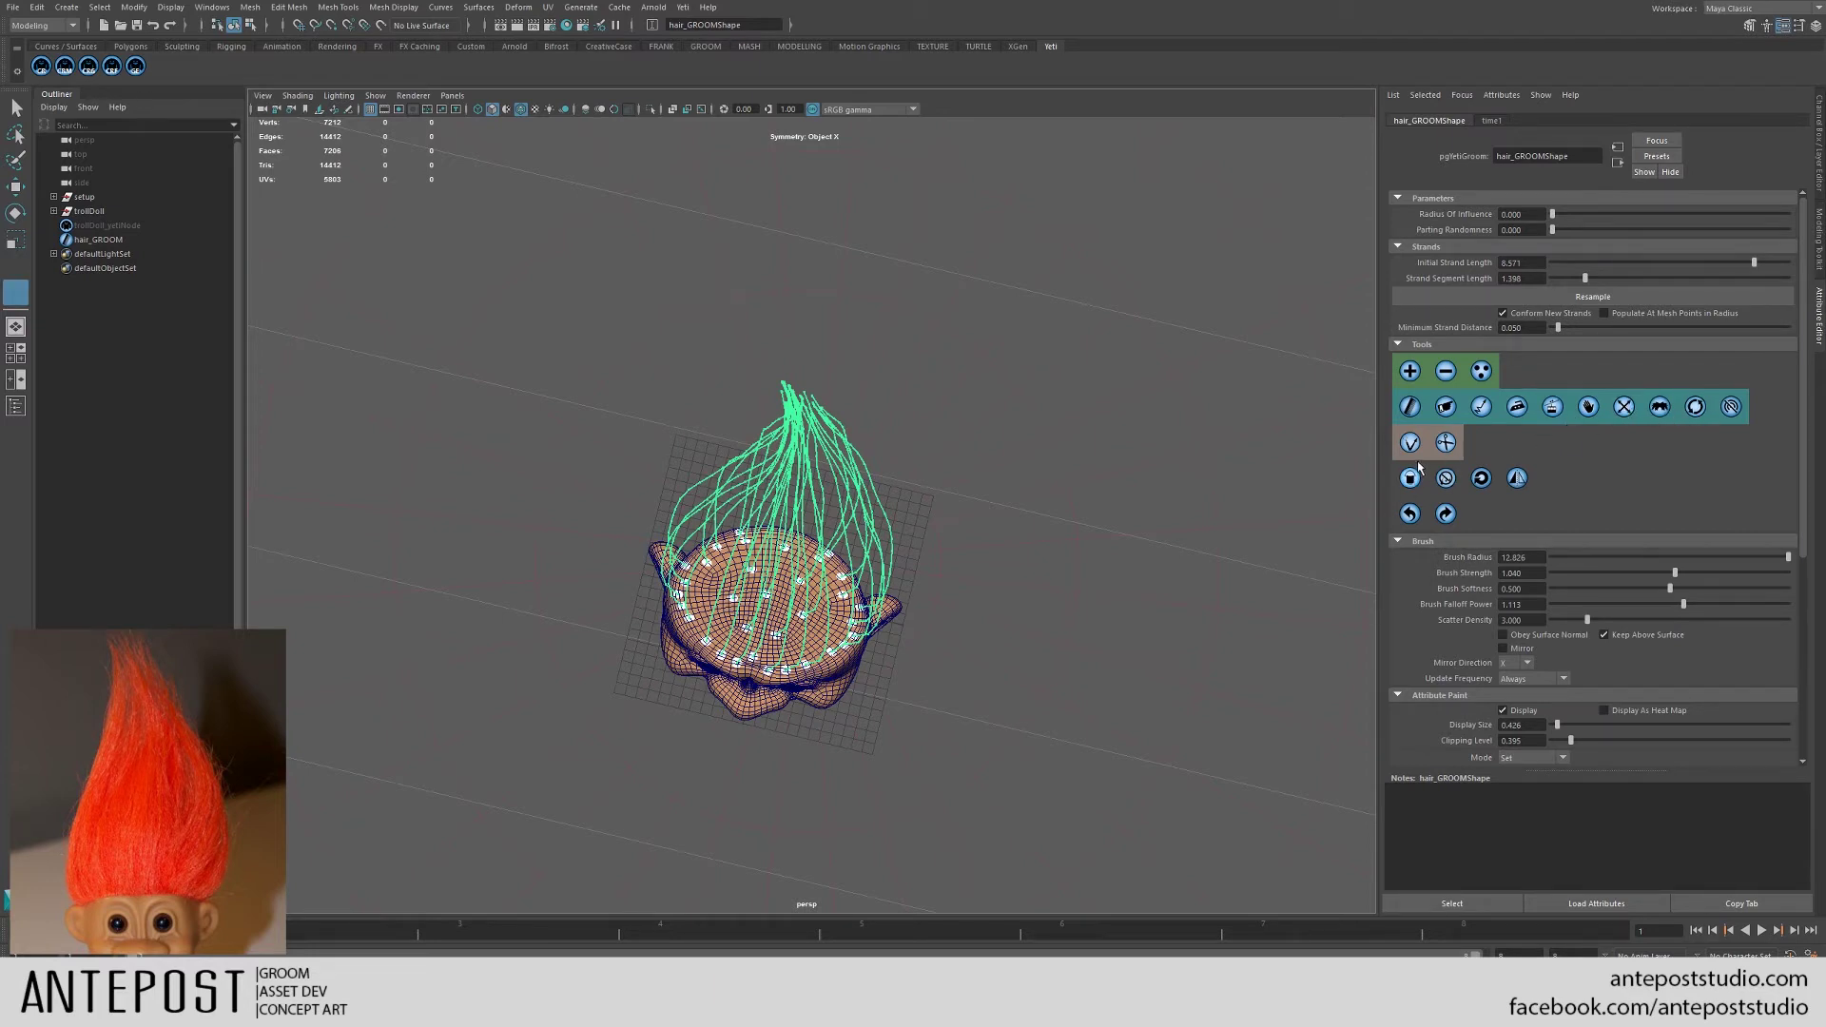
pyautogui.keyDown('alt'); pyautogui.moveTo(1037, 647); pyautogui.dragTo(1077, 548); pyautogui.keyUp('alt')
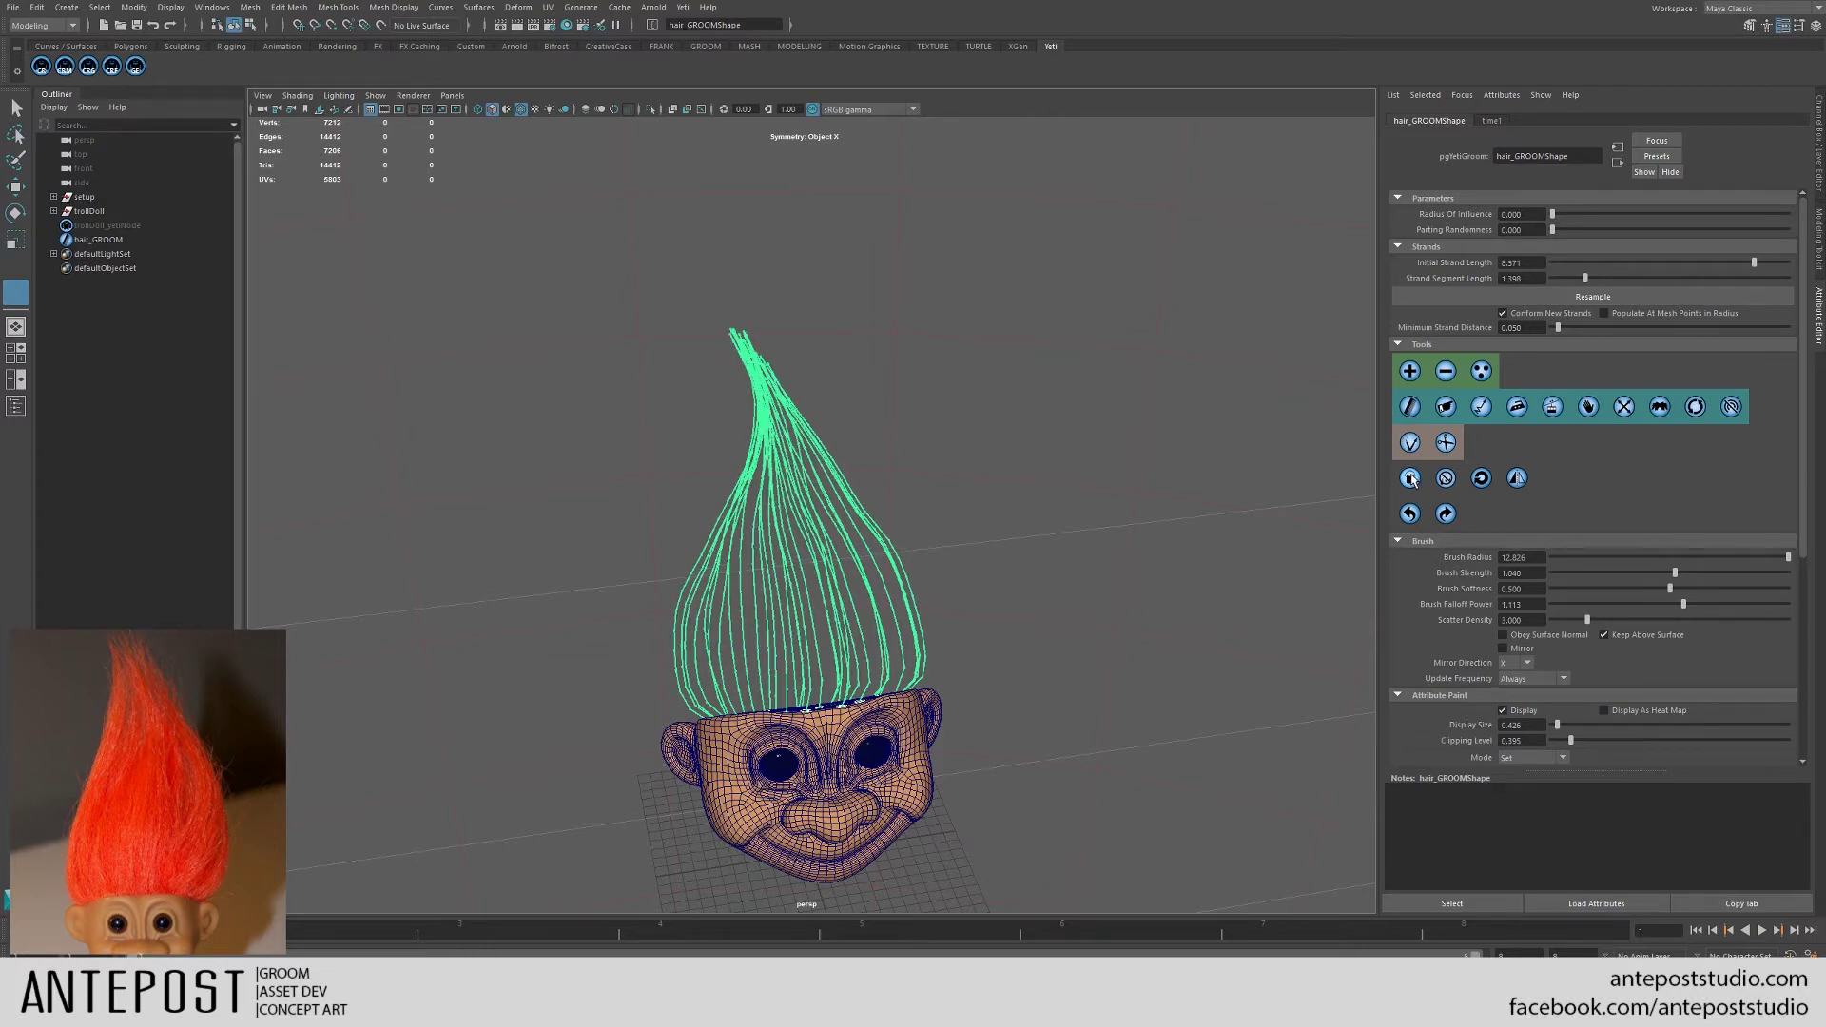
pyautogui.click(1412, 479)
pyautogui.keyDown('alt'); pyautogui.moveTo(1018, 490); pyautogui.dragTo(1049, 508); pyautogui.keyUp('alt')
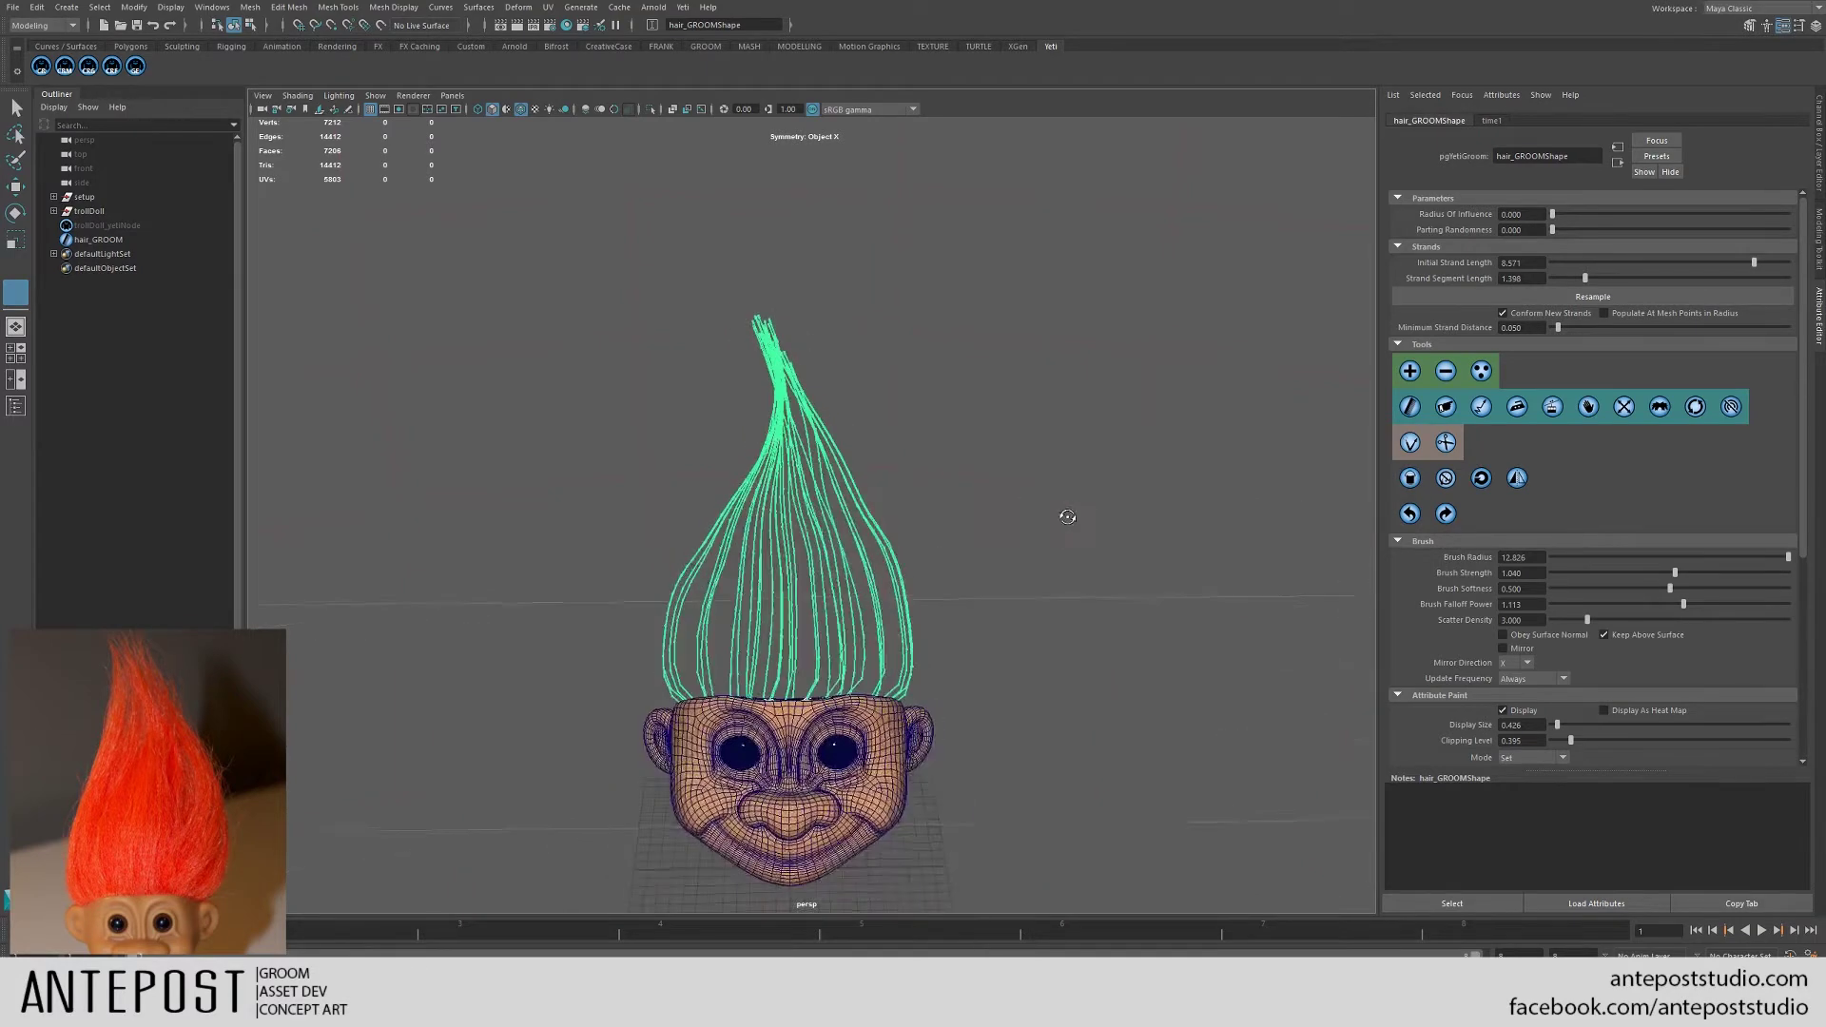
# - Unhide trollDoll_yetiNode, inspect the generated hair from the back and reselect hair_GROOM
pyautogui.click(106, 226)
pyautogui.keyDown('alt'); pyautogui.moveTo(937, 490); pyautogui.dragTo(1068, 440); pyautogui.keyUp('alt')
pyautogui.keyDown('alt'); pyautogui.moveTo(1069, 440); pyautogui.dragTo(1164, 473, button='right'); pyautogui.keyUp('alt')
pyautogui.keyDown('alt'); pyautogui.moveTo(1165, 473); pyautogui.dragTo(514, 390); pyautogui.keyUp('alt')
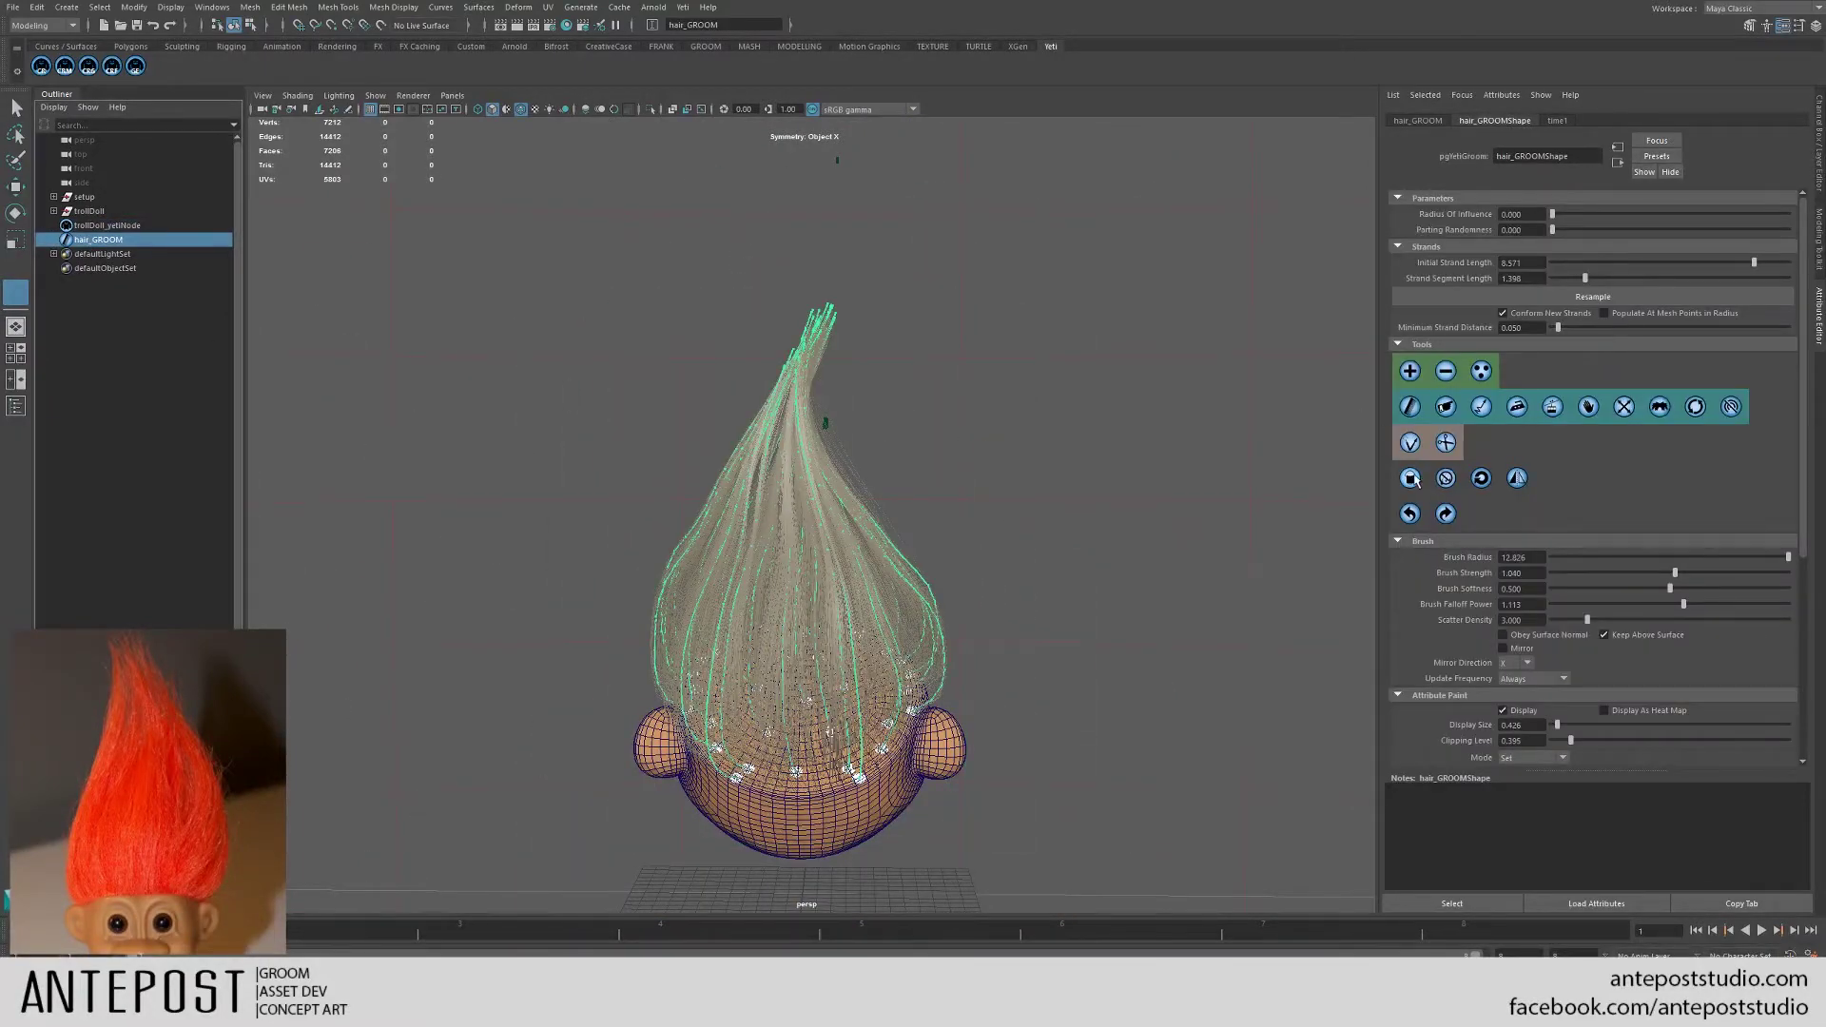
# - Comb the upper guide strands further into the tip's bend, reducing Brush Radius to 2.527 and correcting the tip from the side
pyautogui.click(1412, 479)
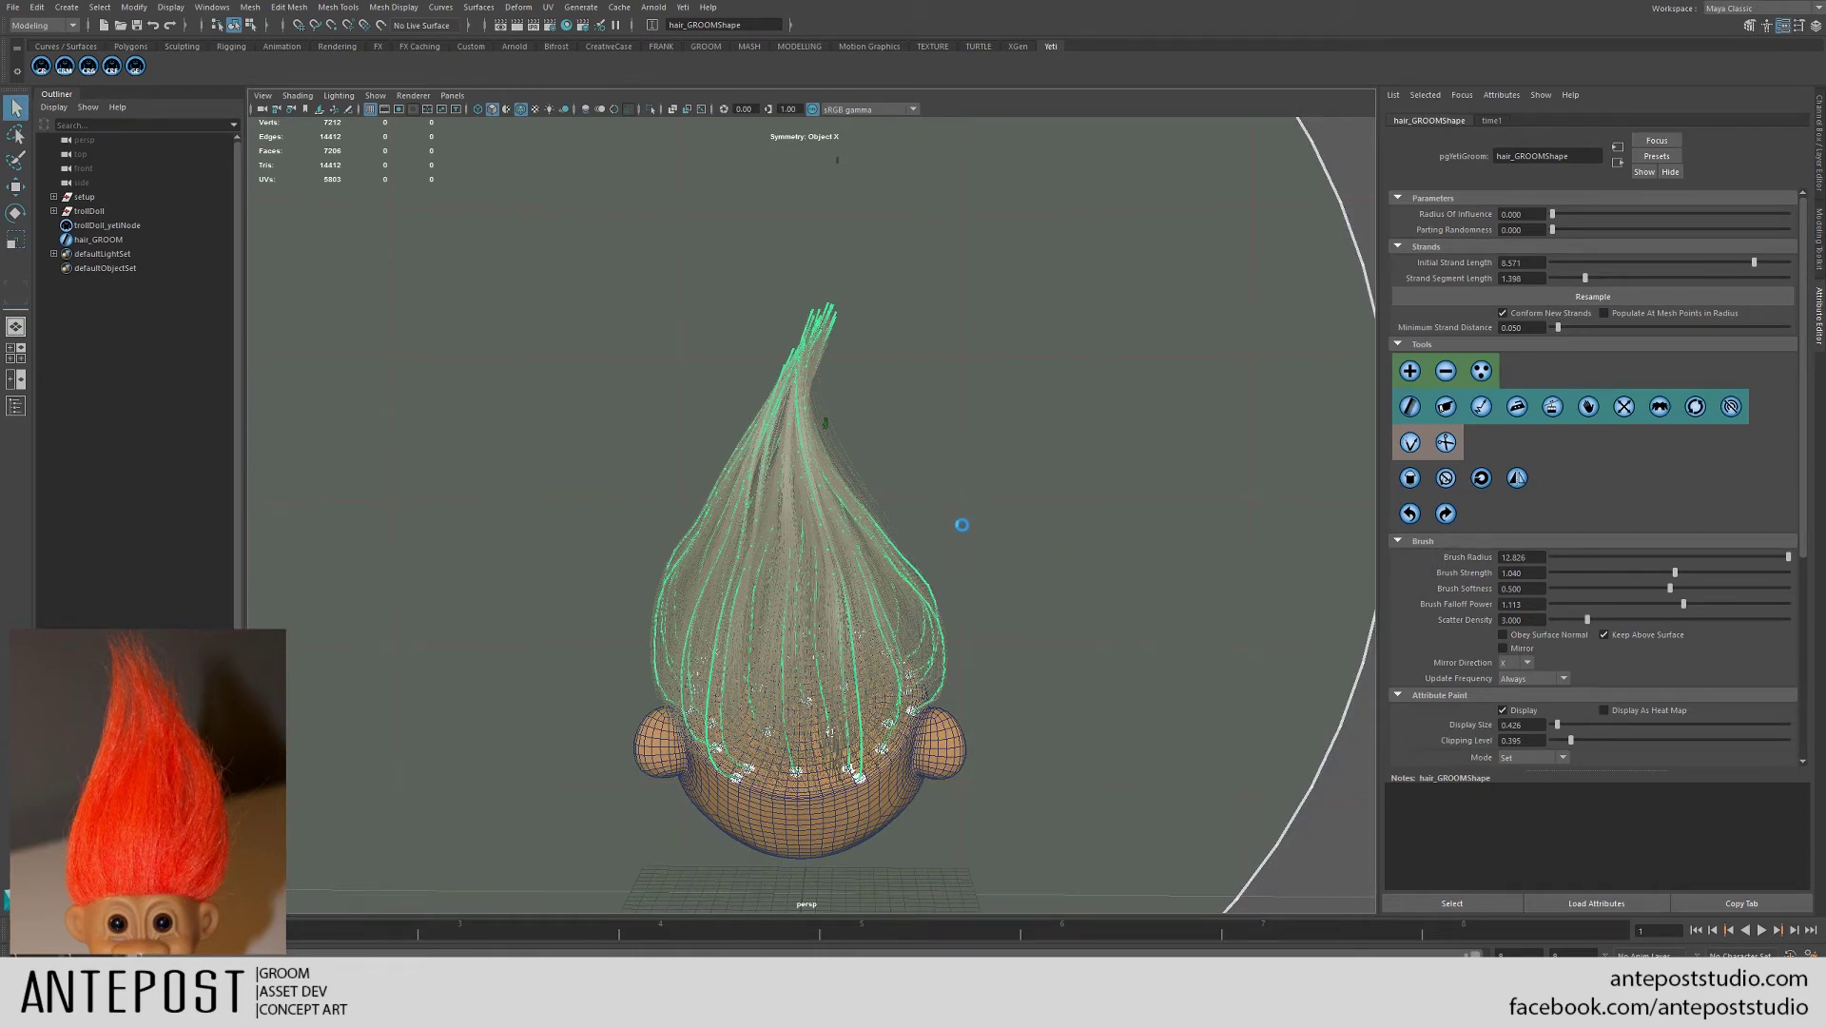
pyautogui.keyDown('alt'); pyautogui.moveTo(1002, 522); pyautogui.dragTo(705, 518); pyautogui.keyUp('alt')
pyautogui.scroll(5, 1012, 535)
pyautogui.moveTo(904, 518); pyautogui.dragTo(553, 474)
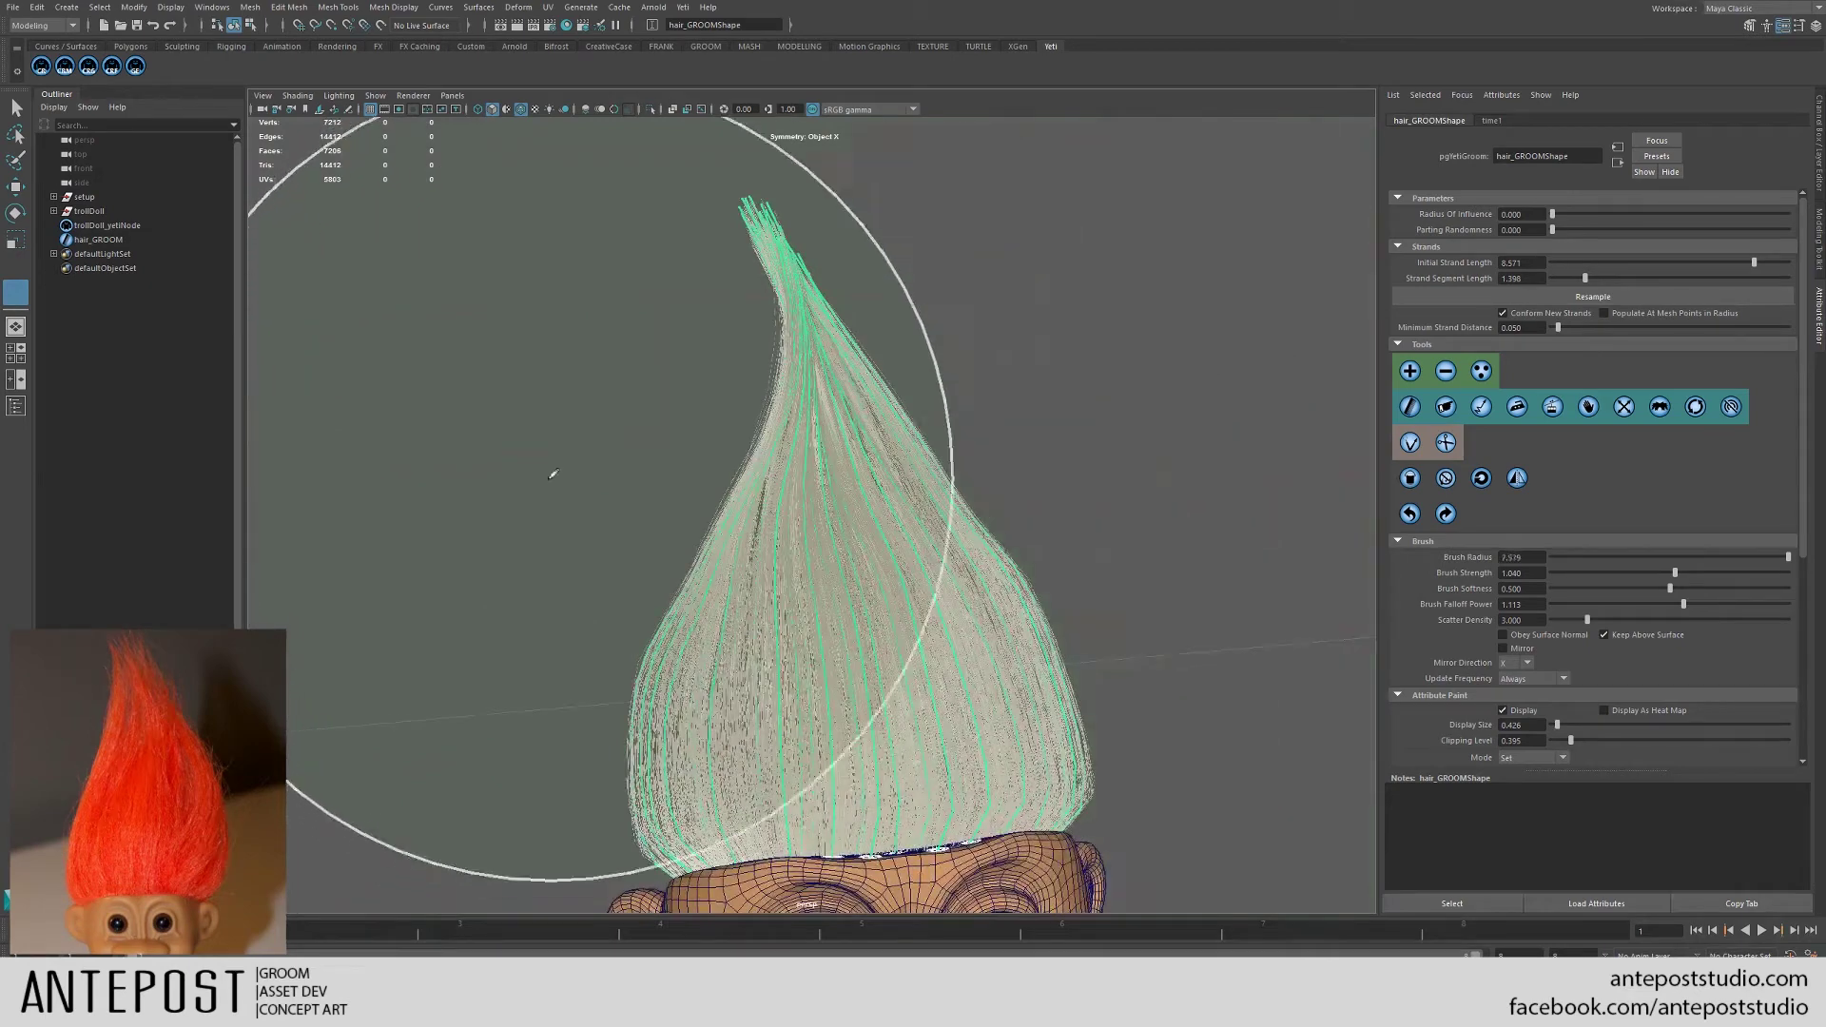
pyautogui.moveTo(899, 442); pyautogui.dragTo(720, 409)
pyautogui.moveTo(736, 324)
pyautogui.mouseDown()
pyautogui.moveTo(743, 285)
pyautogui.moveTo(677, 243)
pyautogui.mouseUp()
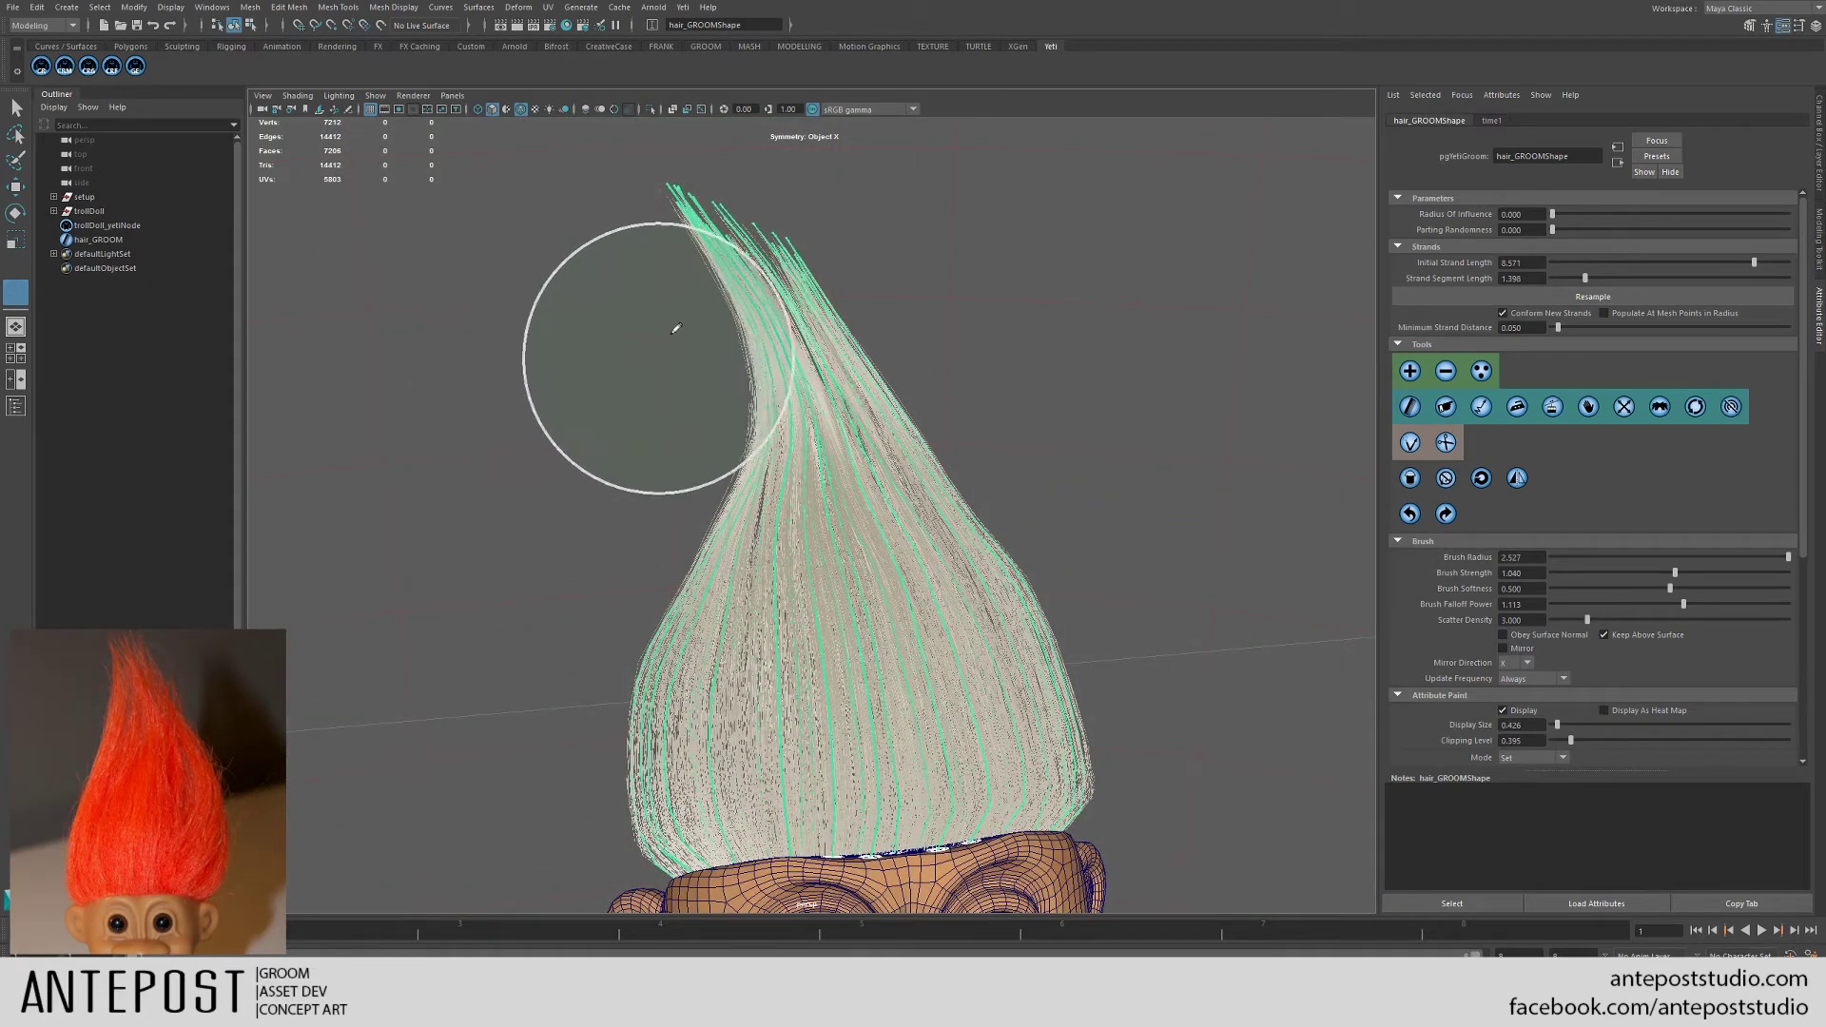
pyautogui.moveTo(653, 375)
pyautogui.keyDown('alt'); pyautogui.mouseDown()
pyautogui.moveTo(599, 374)
pyautogui.moveTo(650, 354)
pyautogui.mouseUp(); pyautogui.keyUp('alt')
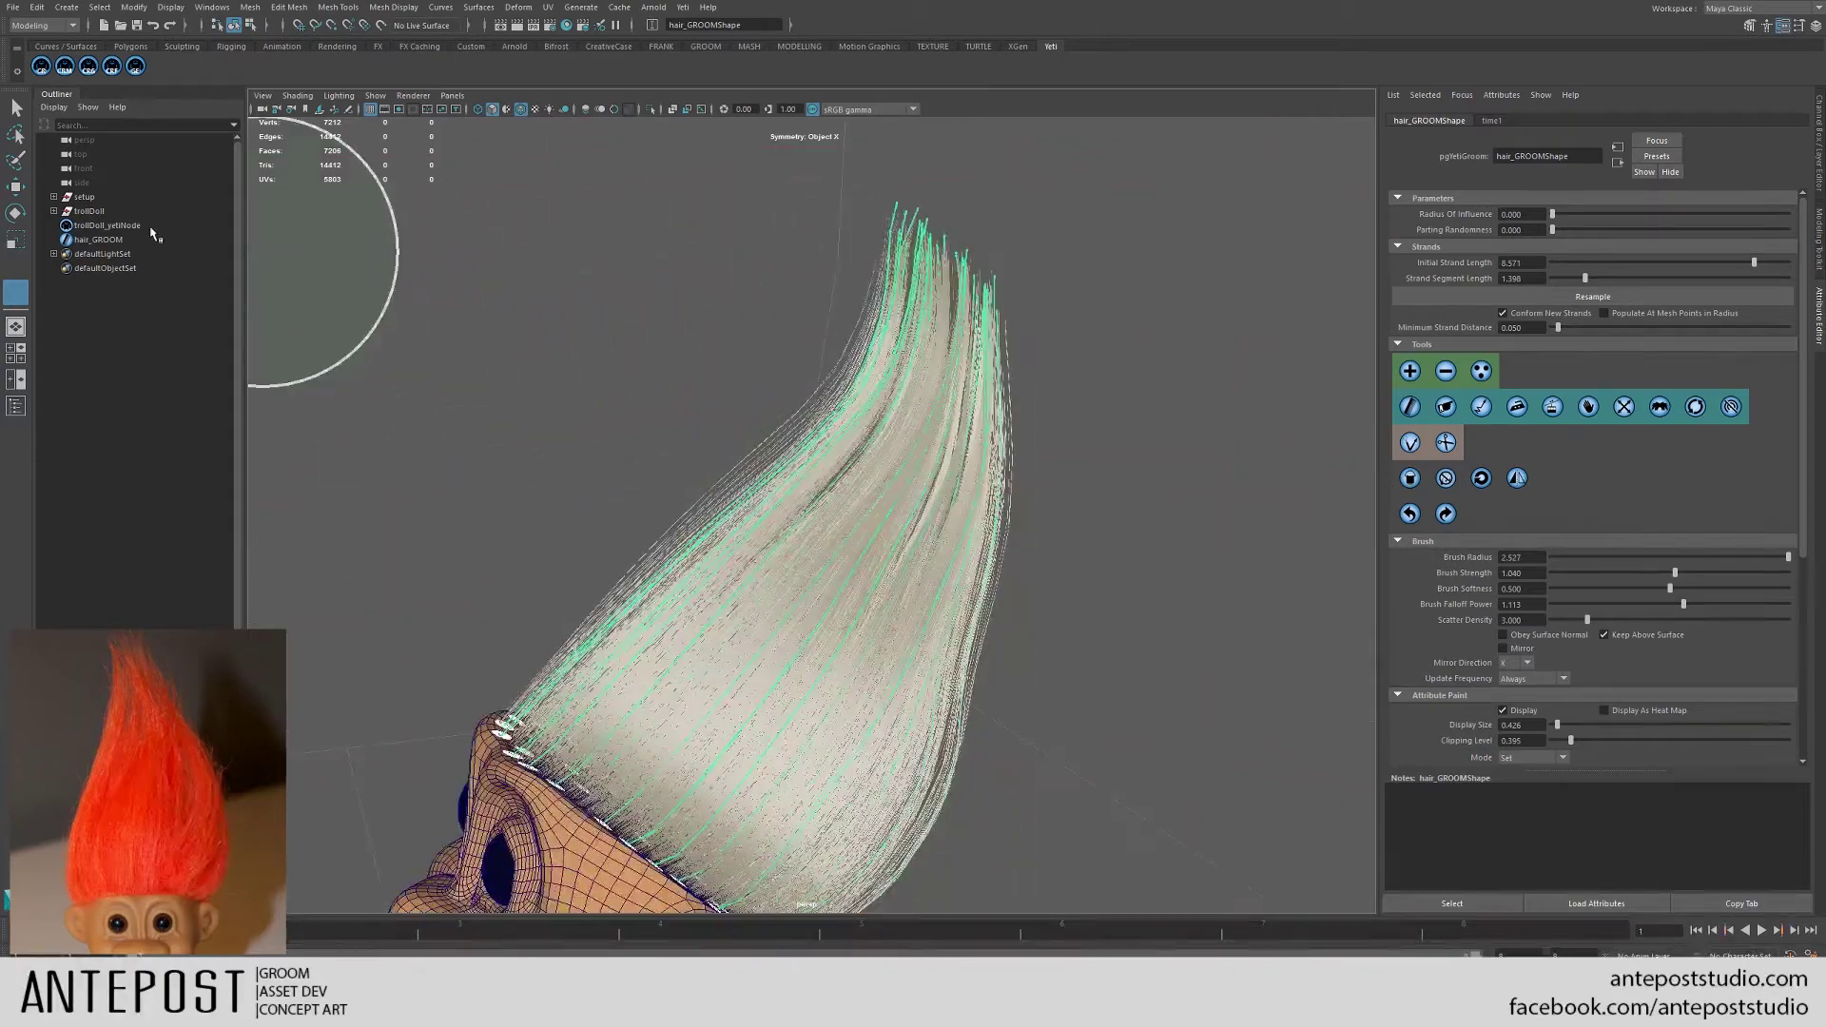
pyautogui.keyDown('alt'); pyautogui.moveTo(979, 346); pyautogui.dragTo(795, 293); pyautogui.keyUp('alt')
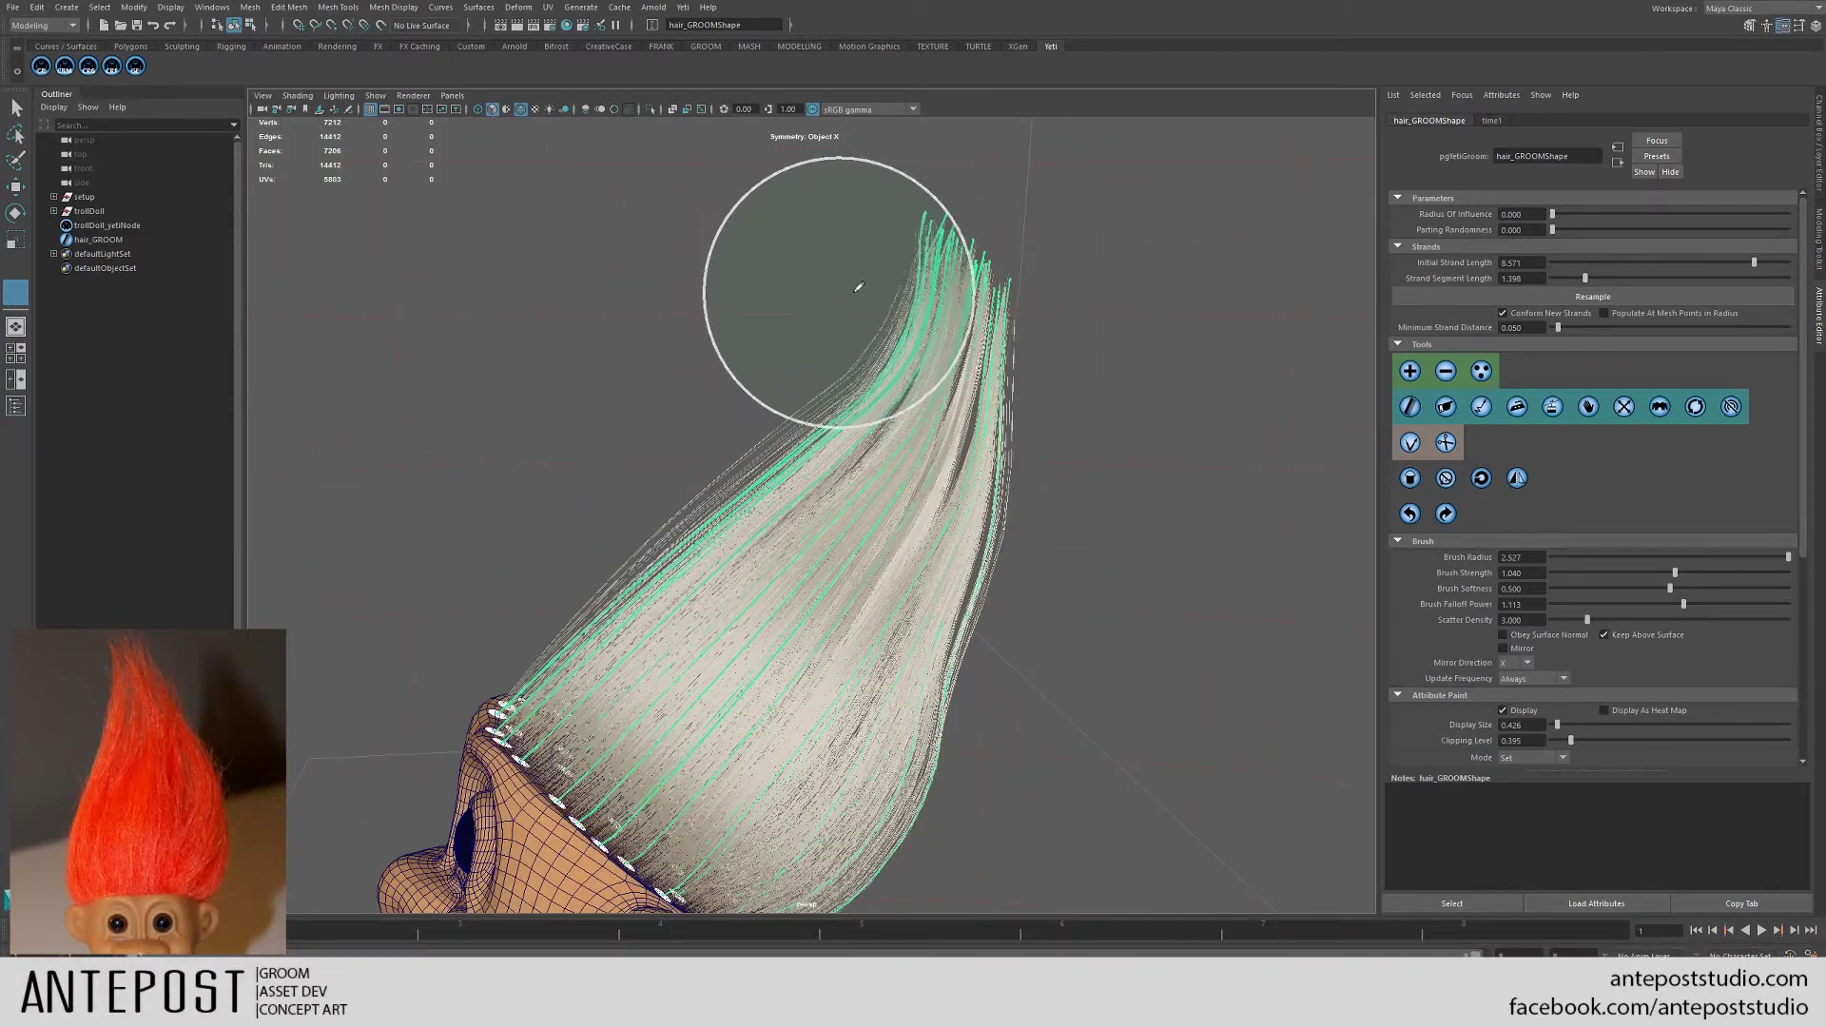
pyautogui.hotkey('ctrl', 'z')
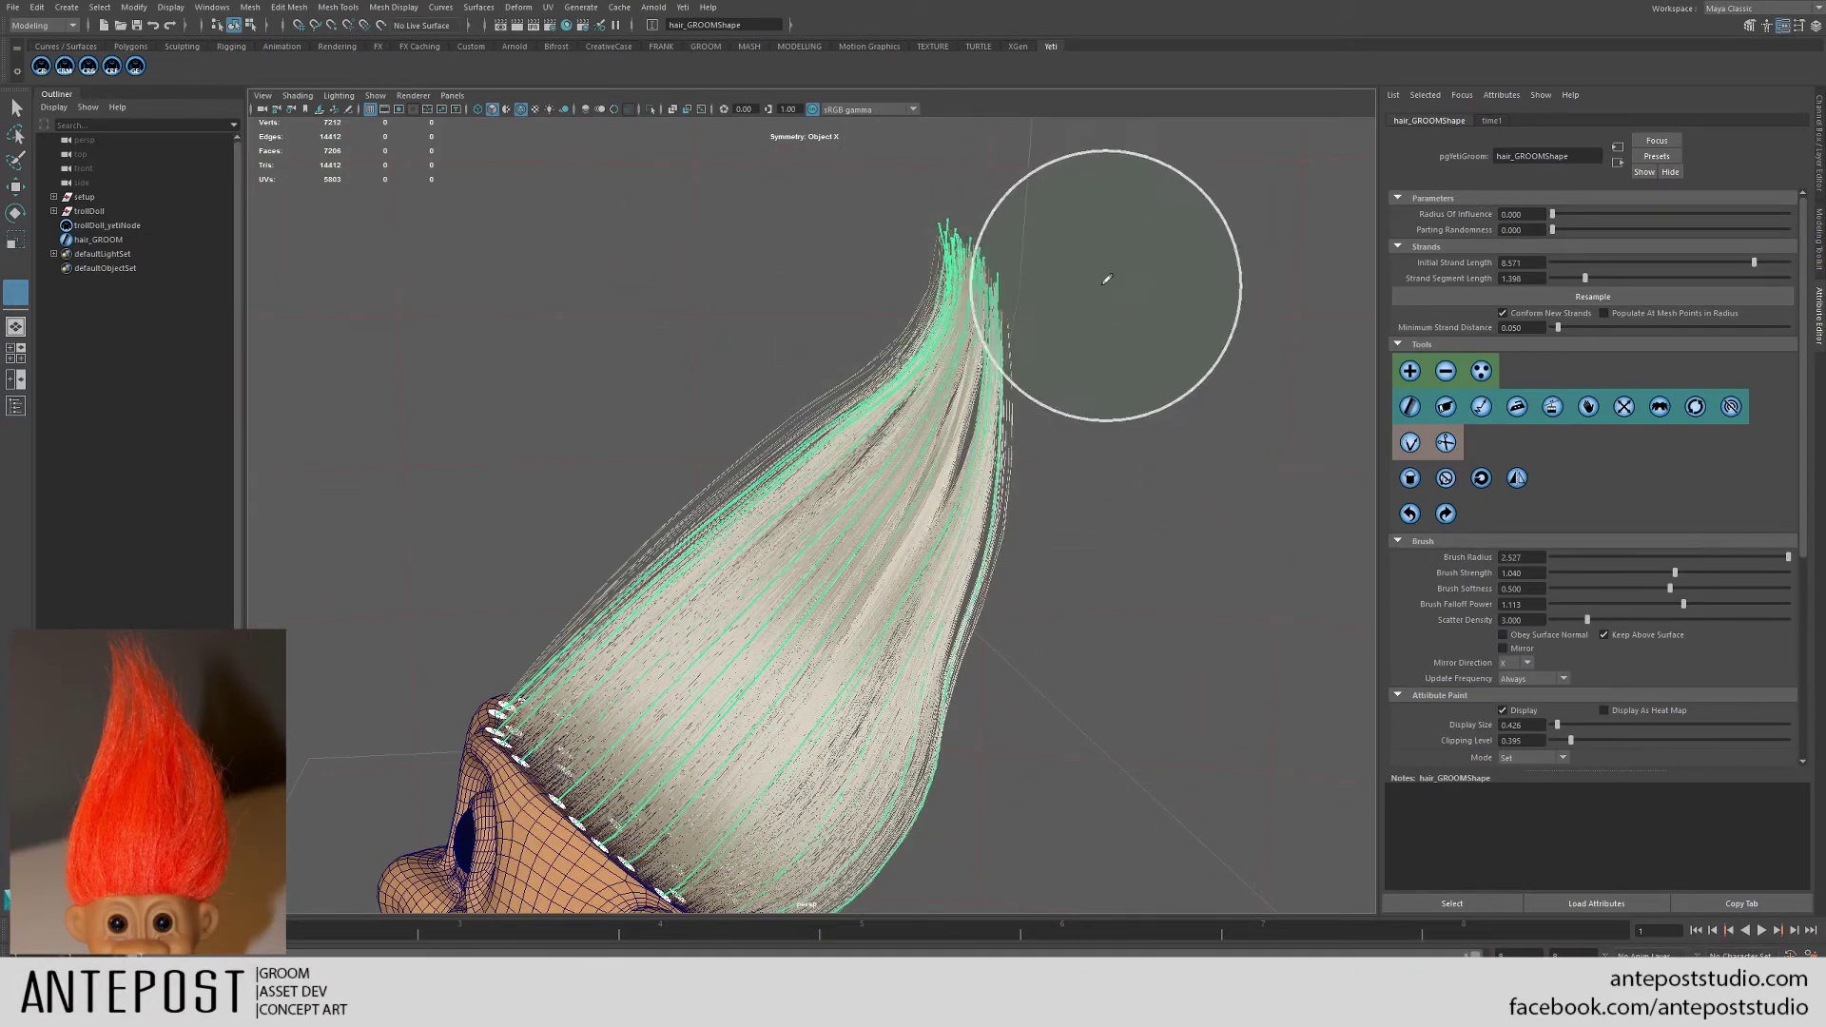
# - Add extra guide strands along the forehead hairline with Brush Radius 0.192 so the guides cover the front edge of the hair
pyautogui.moveTo(998, 530)
pyautogui.keyDown('alt'); pyautogui.mouseDown()
pyautogui.moveTo(1146, 489)
pyautogui.moveTo(1173, 422)
pyautogui.moveTo(1272, 408)
pyautogui.moveTo(843, 367)
pyautogui.moveTo(1045, 375)
pyautogui.mouseUp(); pyautogui.keyUp('alt')
pyautogui.keyDown('alt'); pyautogui.moveTo(1045, 375); pyautogui.dragTo(1194, 562, button='right'); pyautogui.keyUp('alt')
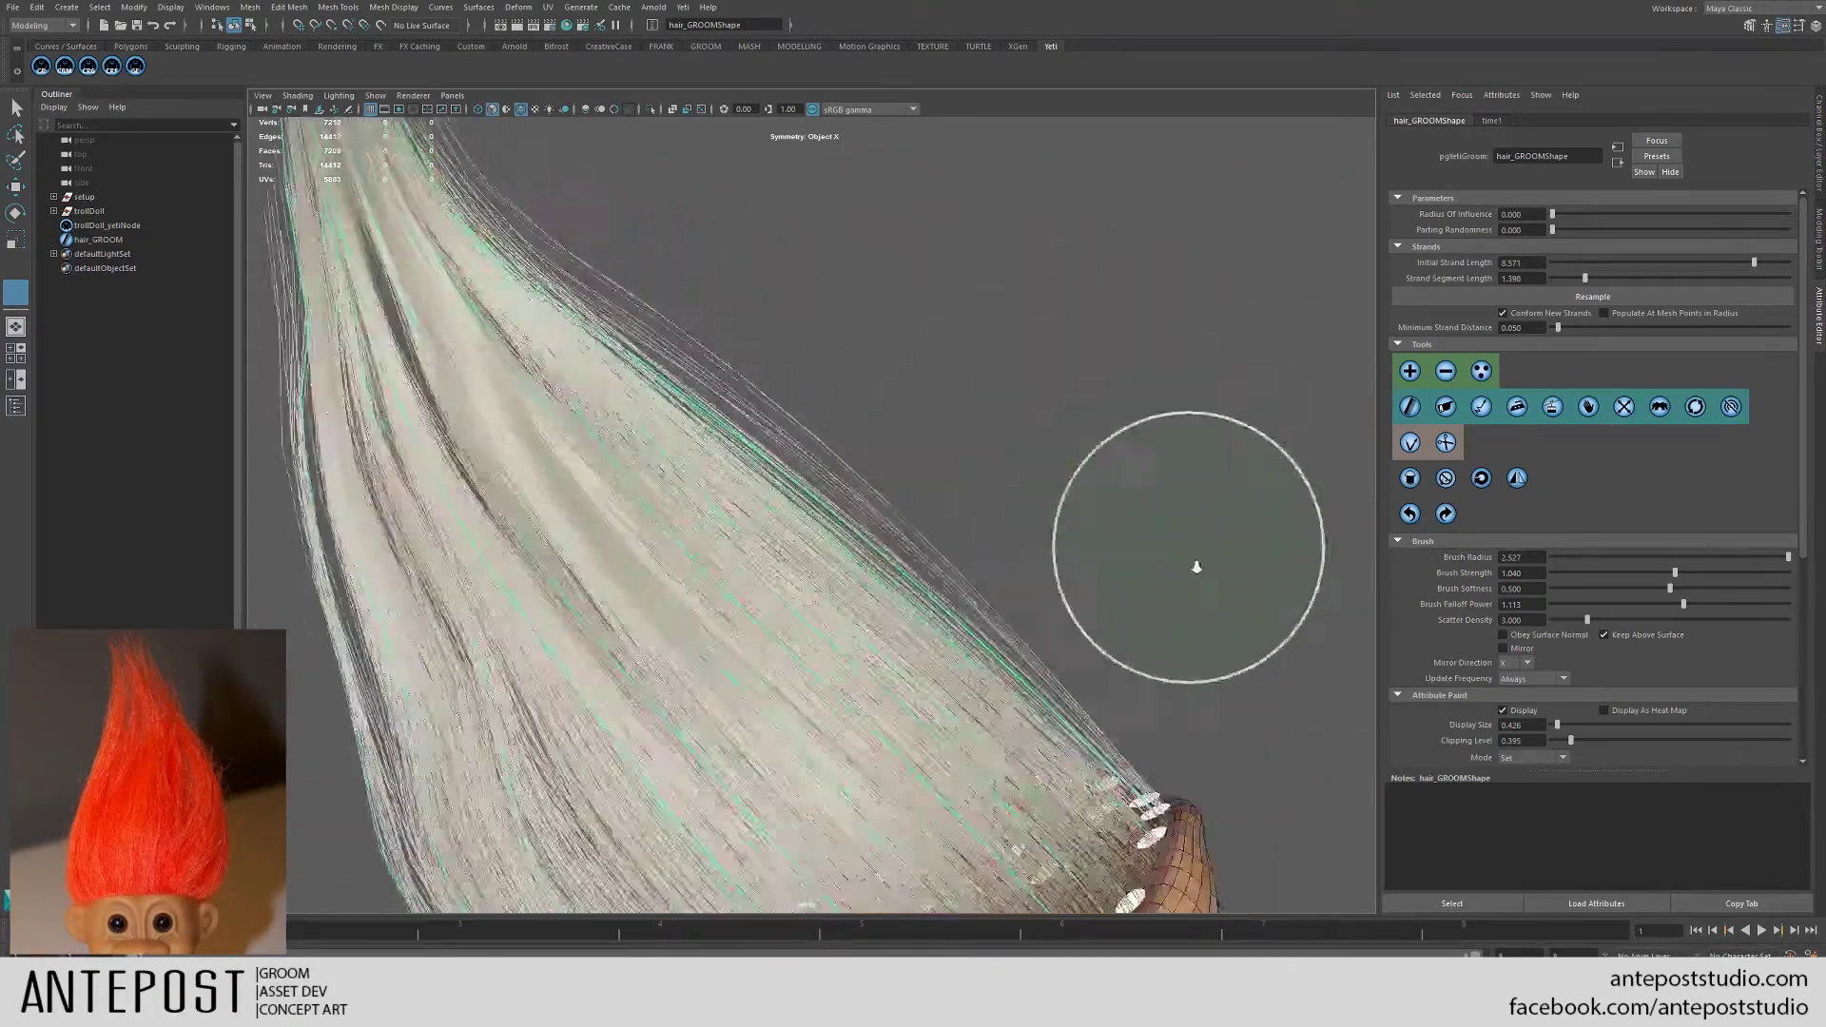
pyautogui.keyDown('alt'); pyautogui.moveTo(1194, 562); pyautogui.dragTo(906, 434); pyautogui.keyUp('alt')
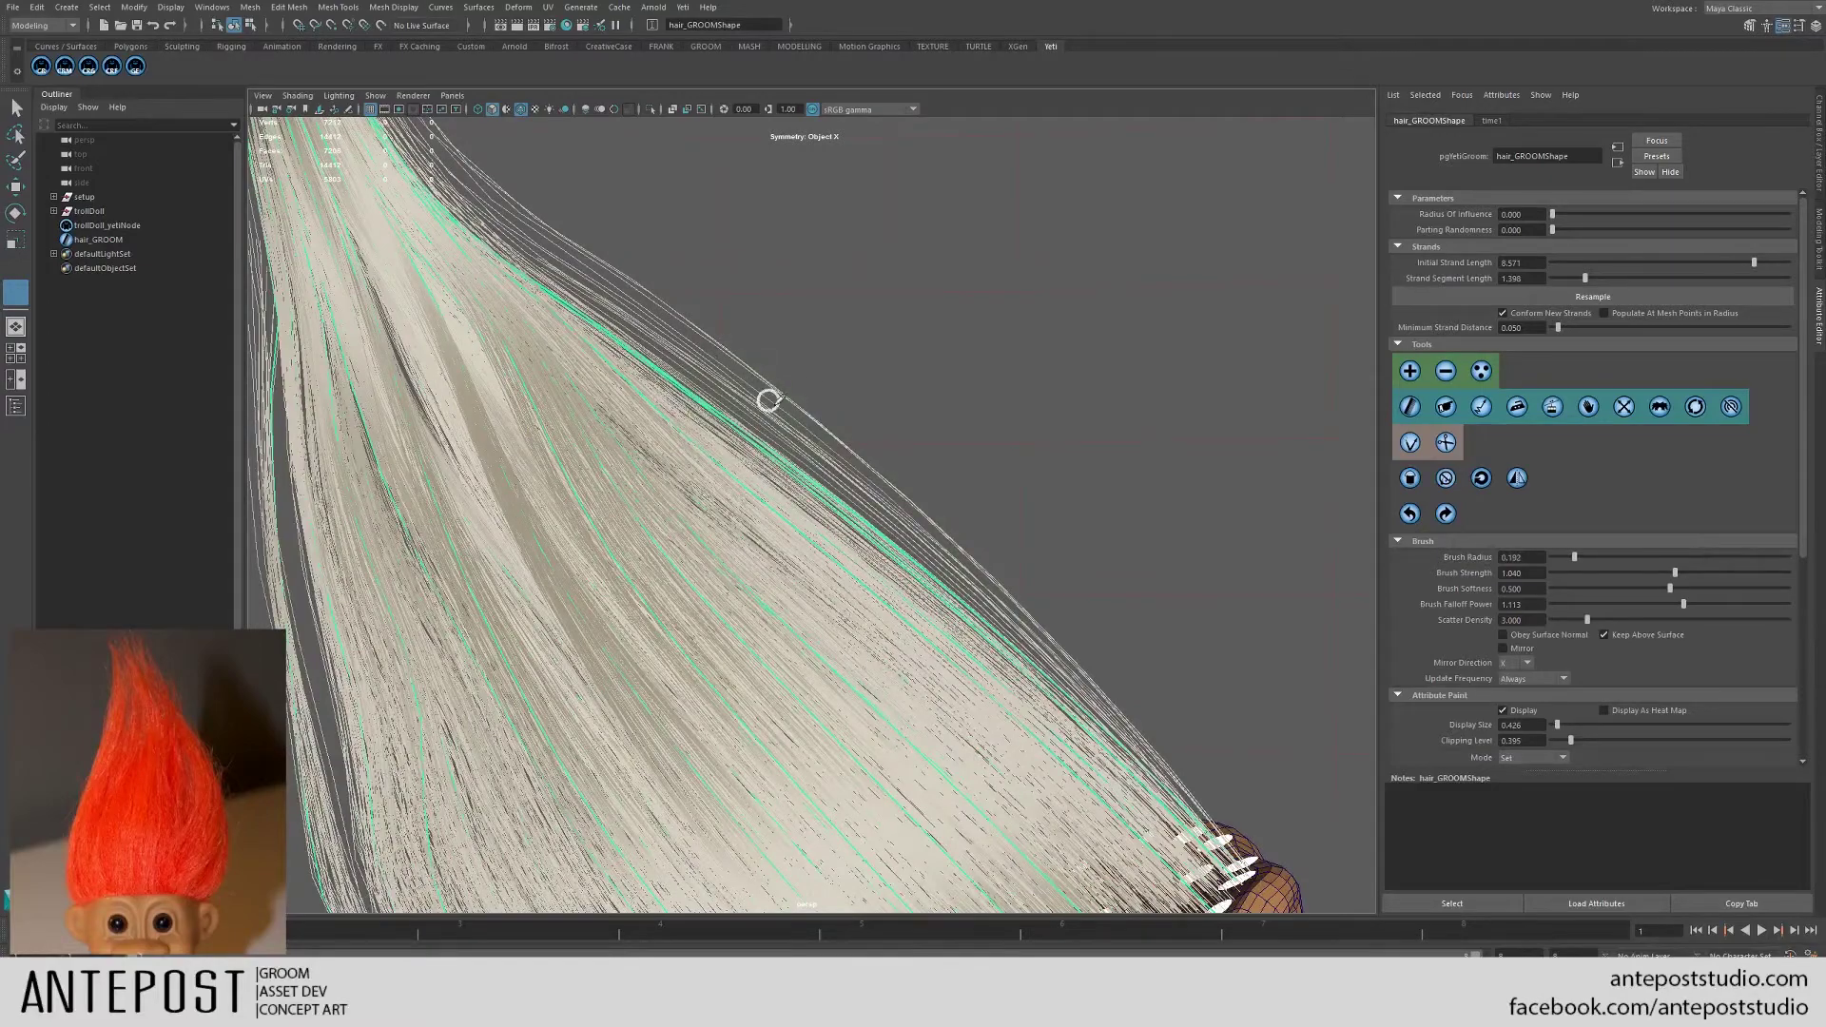
pyautogui.moveTo(775, 380)
pyautogui.keyDown('alt'); pyautogui.mouseDown()
pyautogui.moveTo(785, 435)
pyautogui.moveTo(899, 488)
pyautogui.mouseUp(); pyautogui.keyUp('alt')
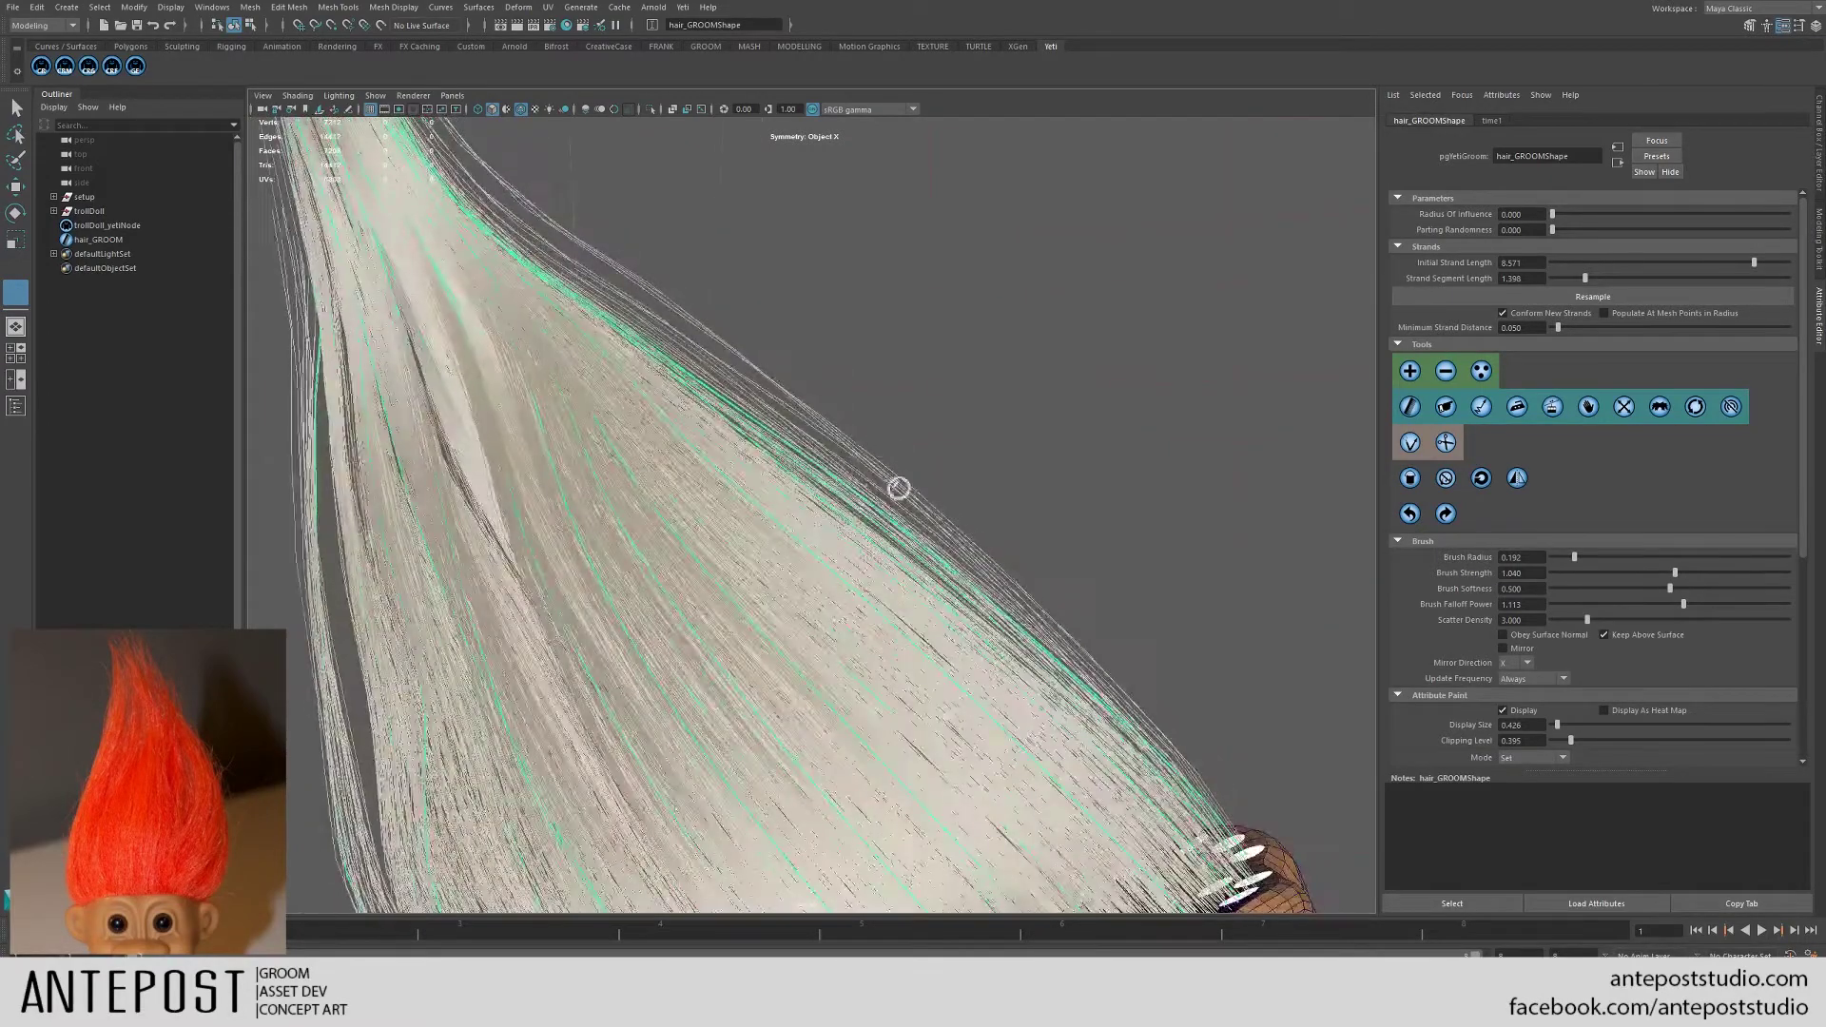
pyautogui.moveTo(1089, 530)
pyautogui.keyDown('alt'); pyautogui.mouseDown()
pyautogui.moveTo(1019, 432)
pyautogui.moveTo(1145, 555)
pyautogui.moveTo(1269, 532)
pyautogui.moveTo(1108, 488)
pyautogui.moveTo(892, 387)
pyautogui.moveTo(1145, 764)
pyautogui.moveTo(1132, 725)
pyautogui.moveTo(1008, 685)
pyautogui.mouseUp(); pyautogui.keyUp('alt')
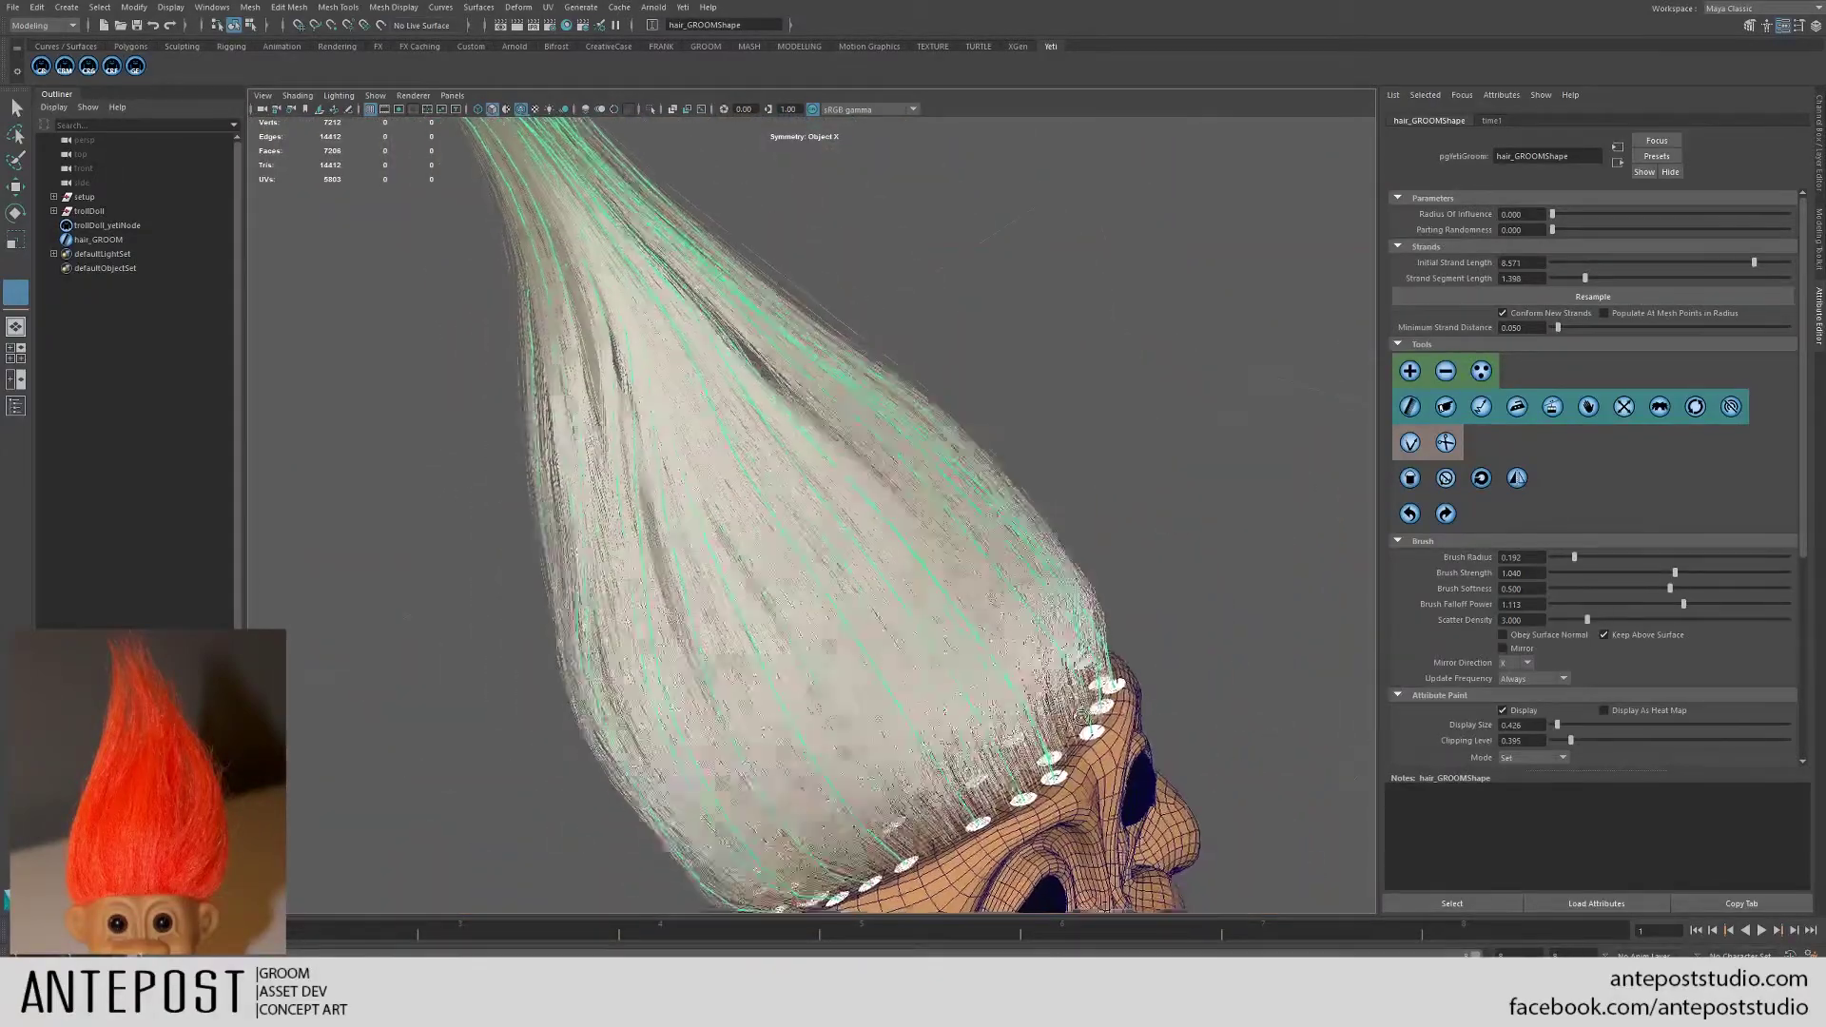
pyautogui.keyDown('alt'); pyautogui.moveTo(1082, 715); pyautogui.dragTo(1067, 699); pyautogui.keyUp('alt')
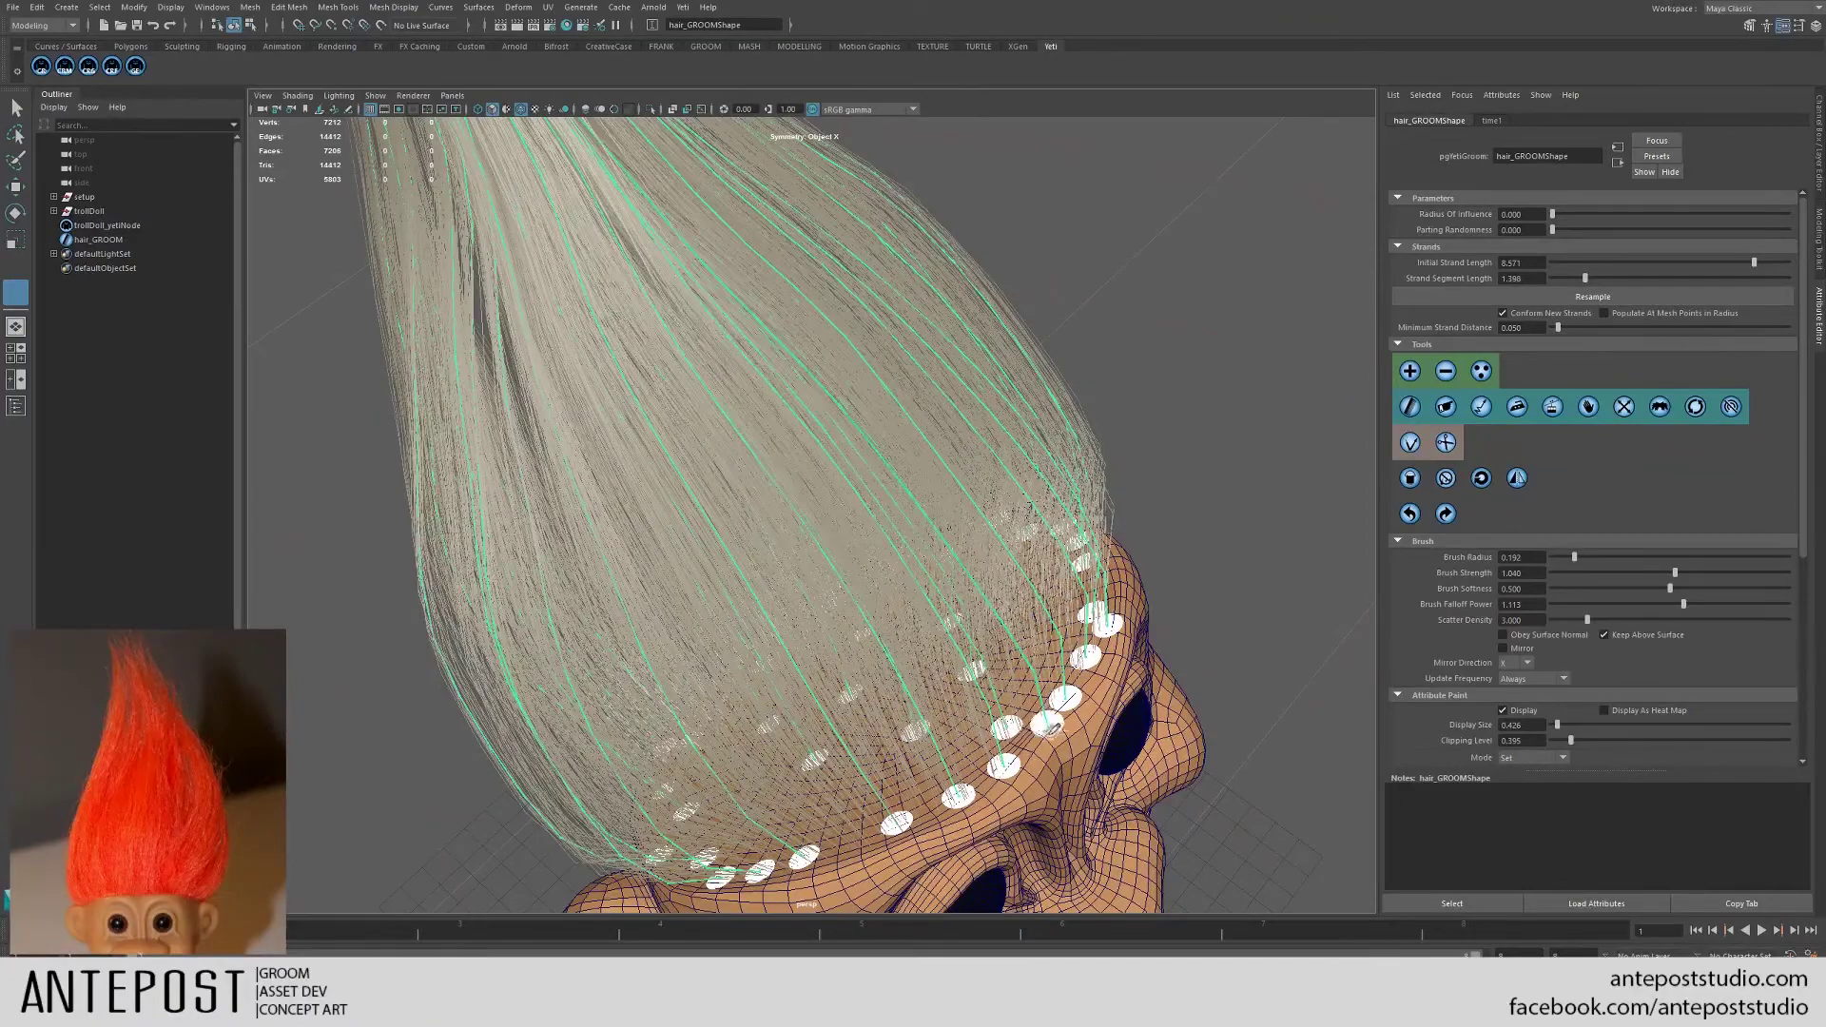
pyautogui.keyDown('alt'); pyautogui.moveTo(1050, 725); pyautogui.dragTo(1054, 696); pyautogui.keyUp('alt')
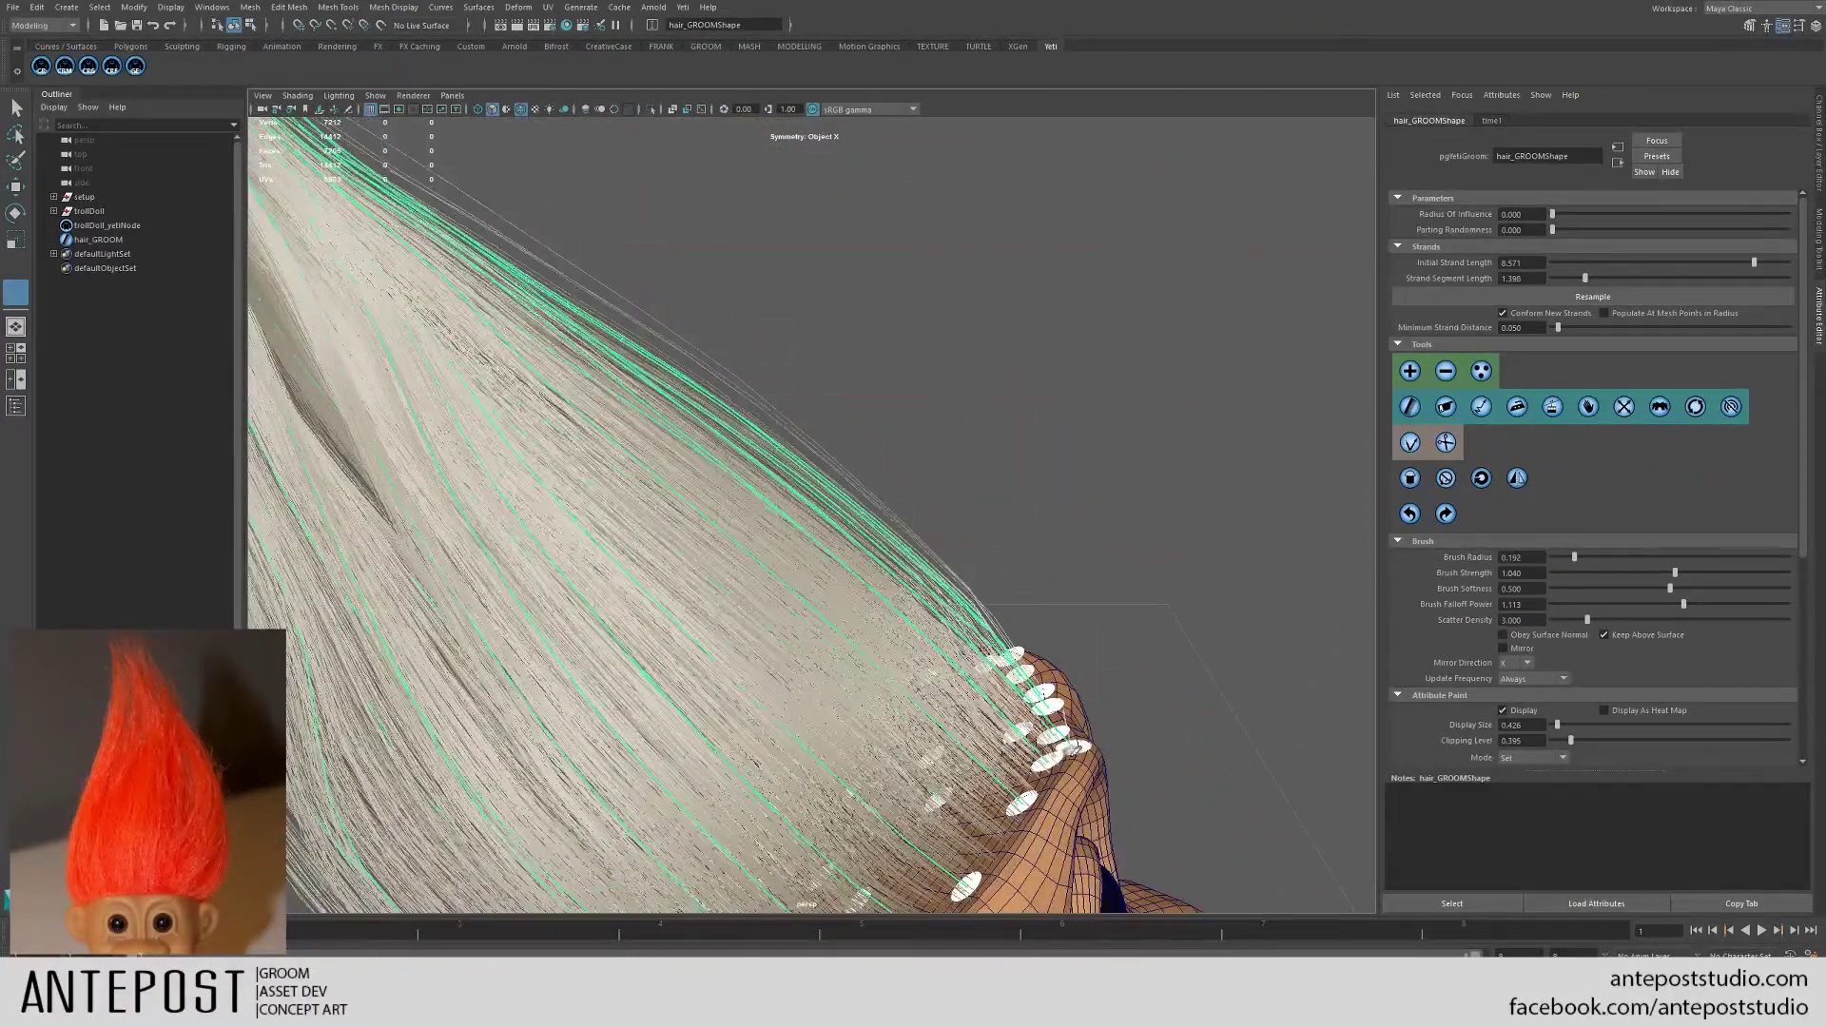
# - Examine the front contour of the hair up close from both sides, comparing the guide strands with the generated hair
pyautogui.keyDown('alt'); pyautogui.moveTo(1073, 749); pyautogui.dragTo(1109, 637); pyautogui.keyUp('alt')
pyautogui.keyDown('alt'); pyautogui.moveTo(1109, 637); pyautogui.dragTo(1162, 694, button='right'); pyautogui.keyUp('alt')
pyautogui.keyDown('alt'); pyautogui.moveTo(1163, 695); pyautogui.dragTo(979, 571); pyautogui.keyUp('alt')
pyautogui.keyDown('alt'); pyautogui.moveTo(978, 570); pyautogui.dragTo(1133, 391, button='middle'); pyautogui.keyUp('alt')
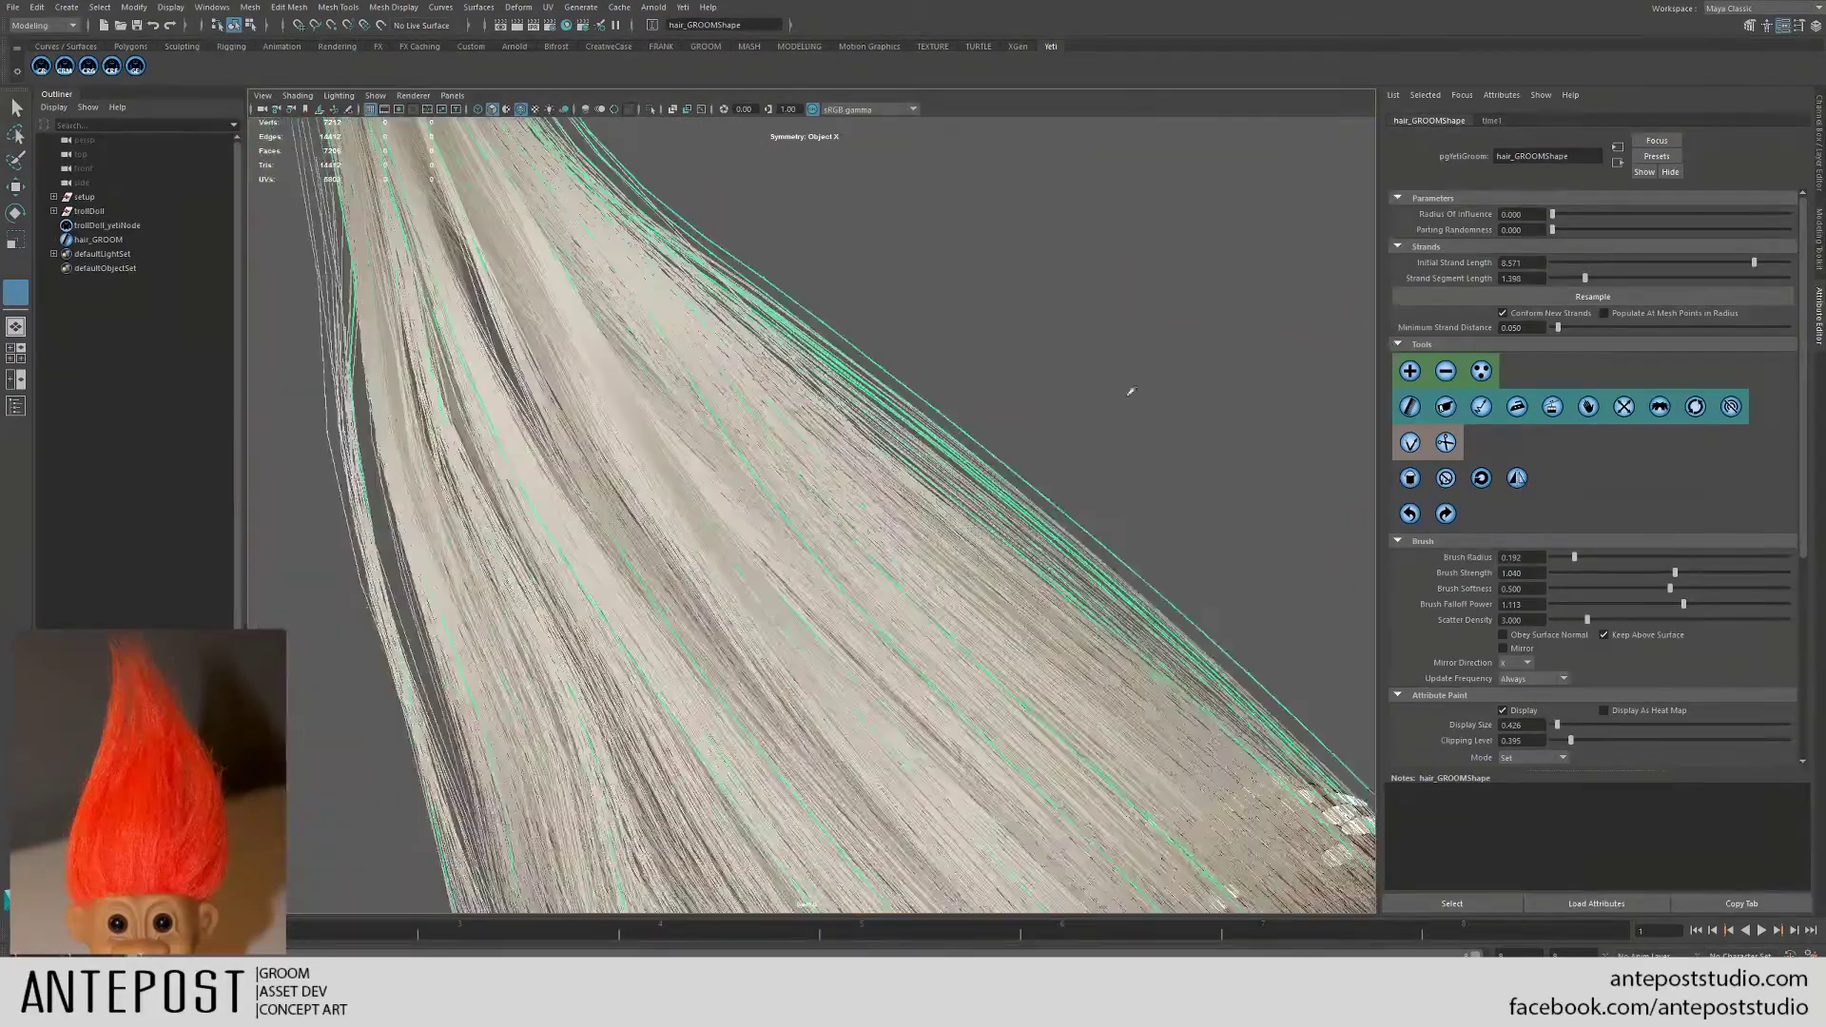
pyautogui.keyDown('alt'); pyautogui.moveTo(1133, 391); pyautogui.dragTo(1056, 447, button='right'); pyautogui.keyUp('alt')
pyautogui.keyDown('alt'); pyautogui.moveTo(999, 504); pyautogui.dragTo(847, 448); pyautogui.keyUp('alt')
pyautogui.keyDown('alt'); pyautogui.moveTo(847, 447); pyautogui.dragTo(932, 466, button='right'); pyautogui.keyUp('alt')
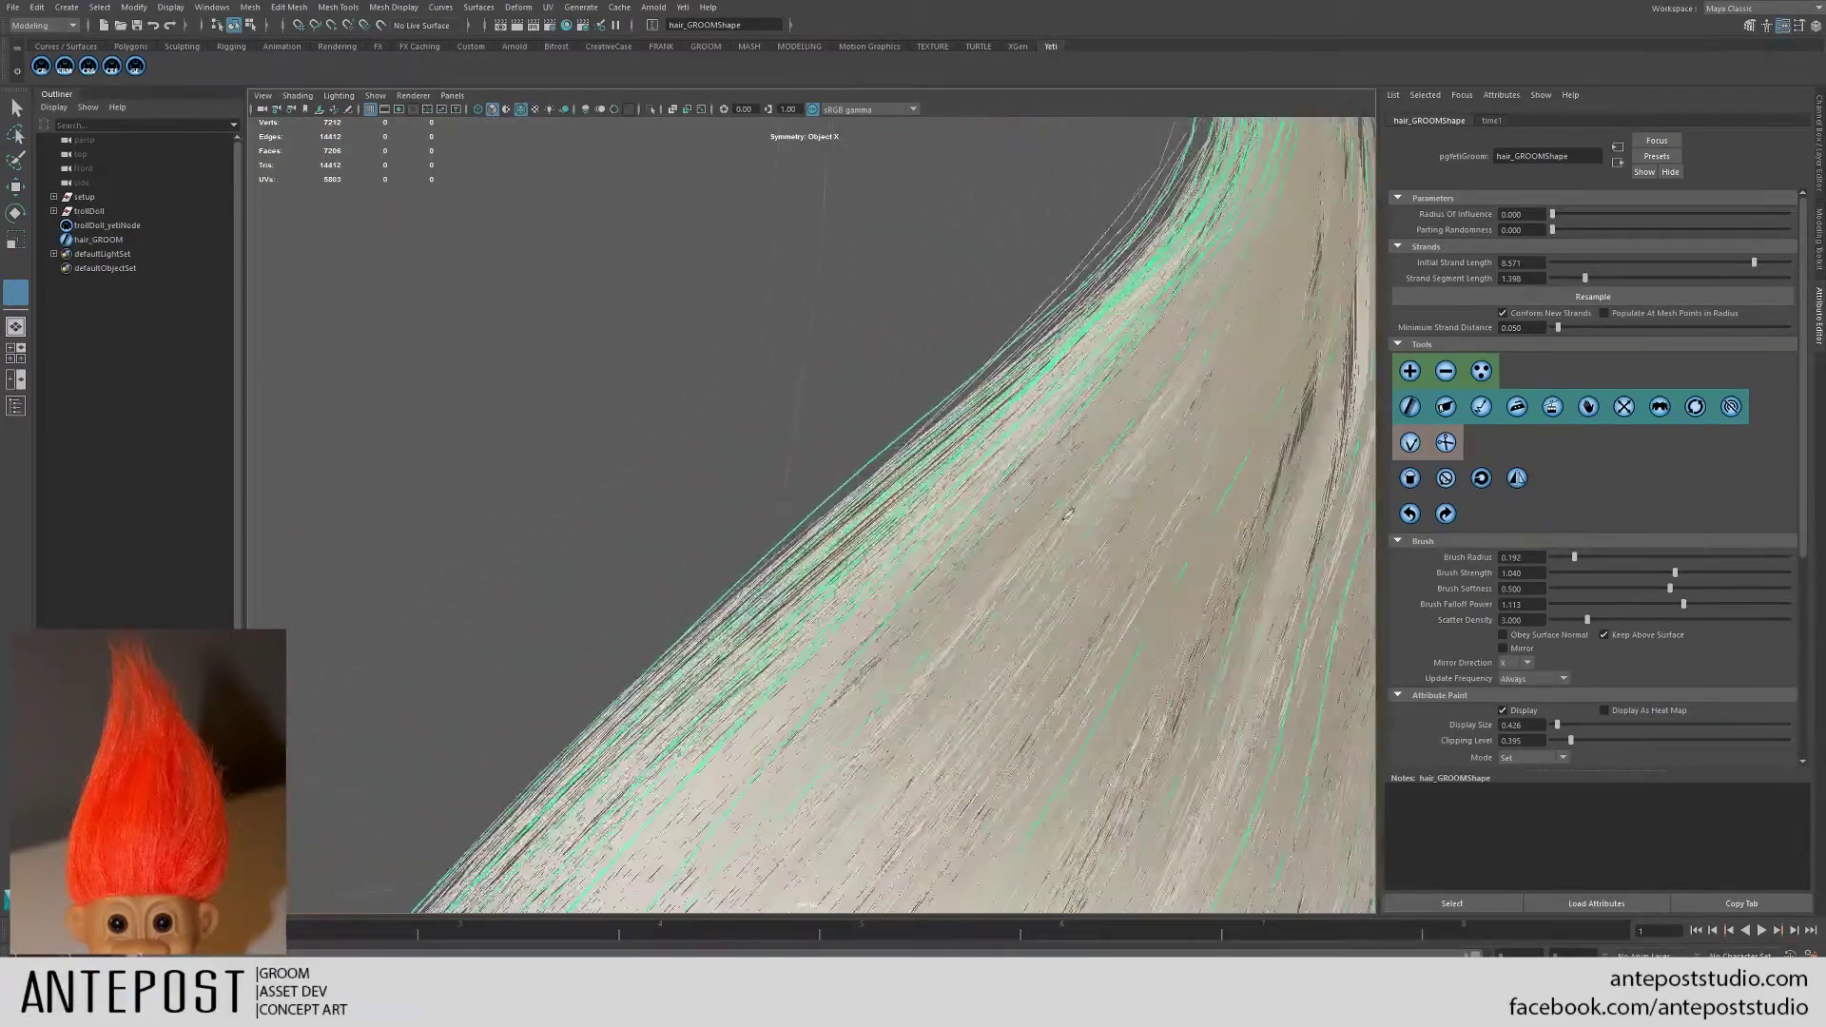
pyautogui.keyDown('alt'); pyautogui.moveTo(932, 466); pyautogui.dragTo(956, 474); pyautogui.keyUp('alt')
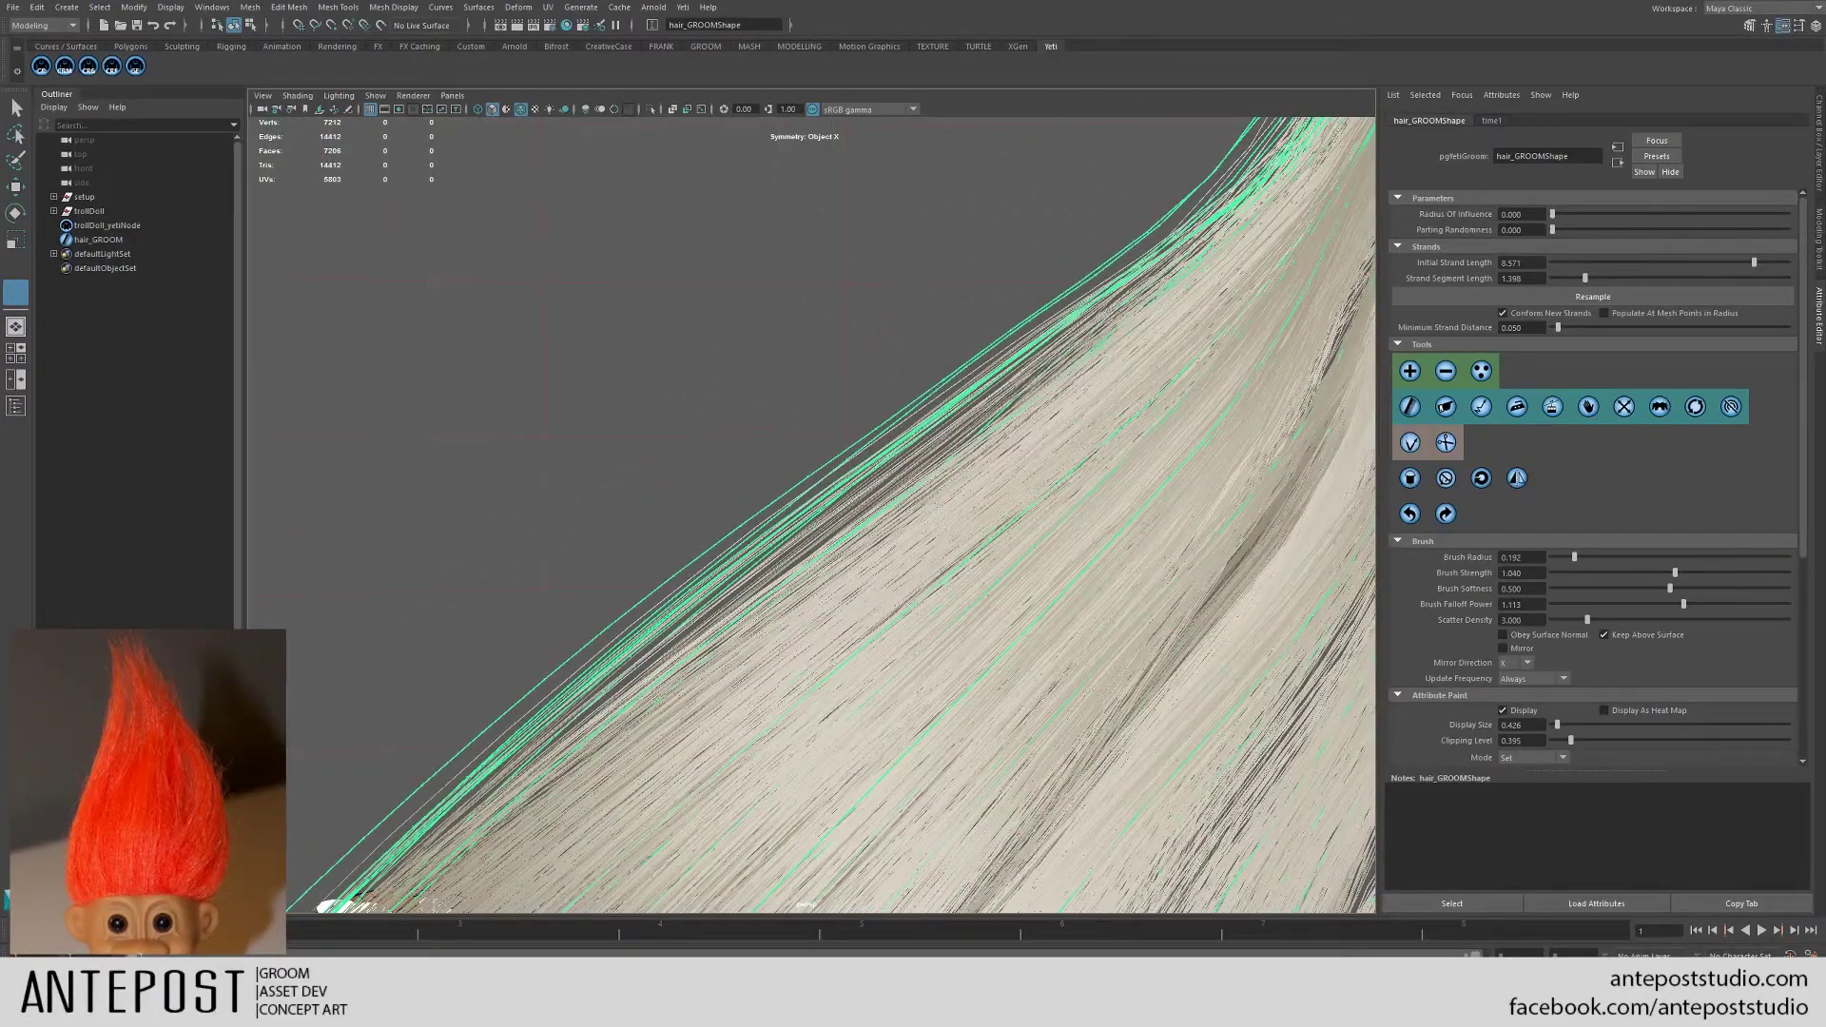
# - Hide hair_GROOM, inspect the generated hair on its own, and unhide the groom
pyautogui.click(99, 240)
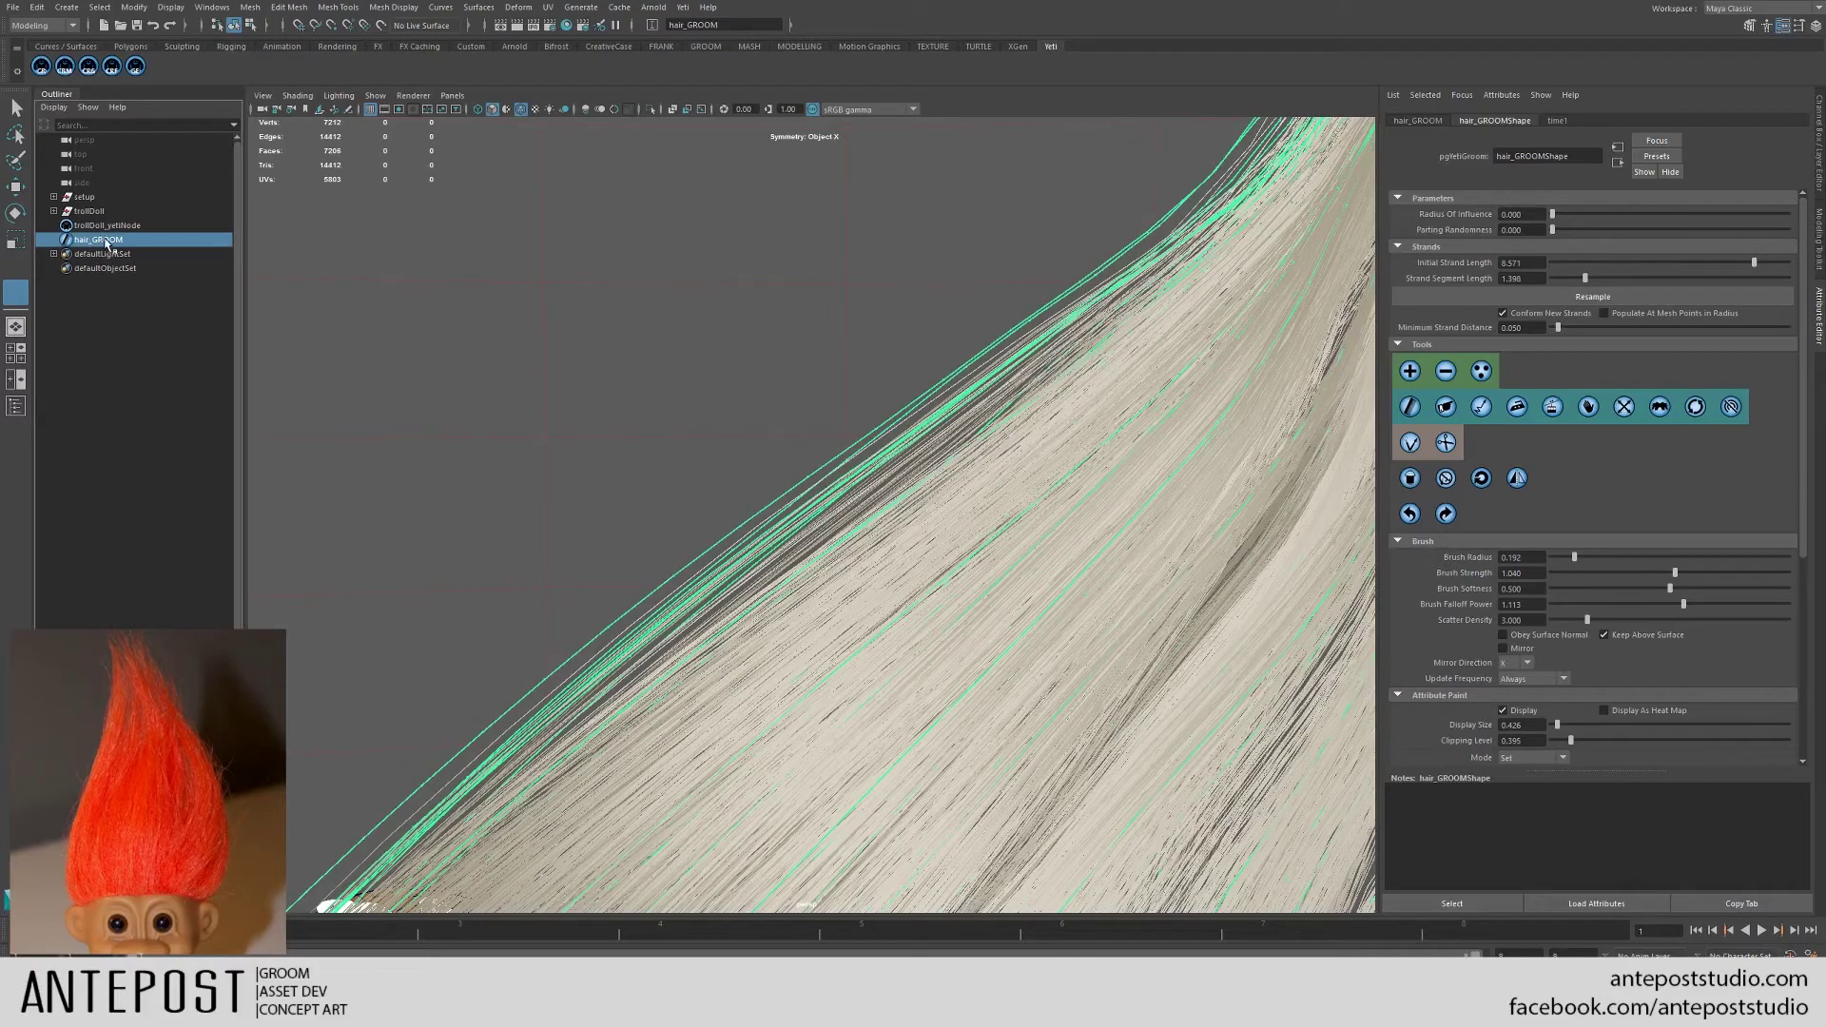
pyautogui.hotkey('ctrl', 'h')
pyautogui.keyDown('alt'); pyautogui.moveTo(669, 497); pyautogui.dragTo(641, 291, button='right'); pyautogui.keyUp('alt')
pyautogui.keyDown('alt'); pyautogui.moveTo(677, 500); pyautogui.dragTo(804, 519); pyautogui.keyUp('alt')
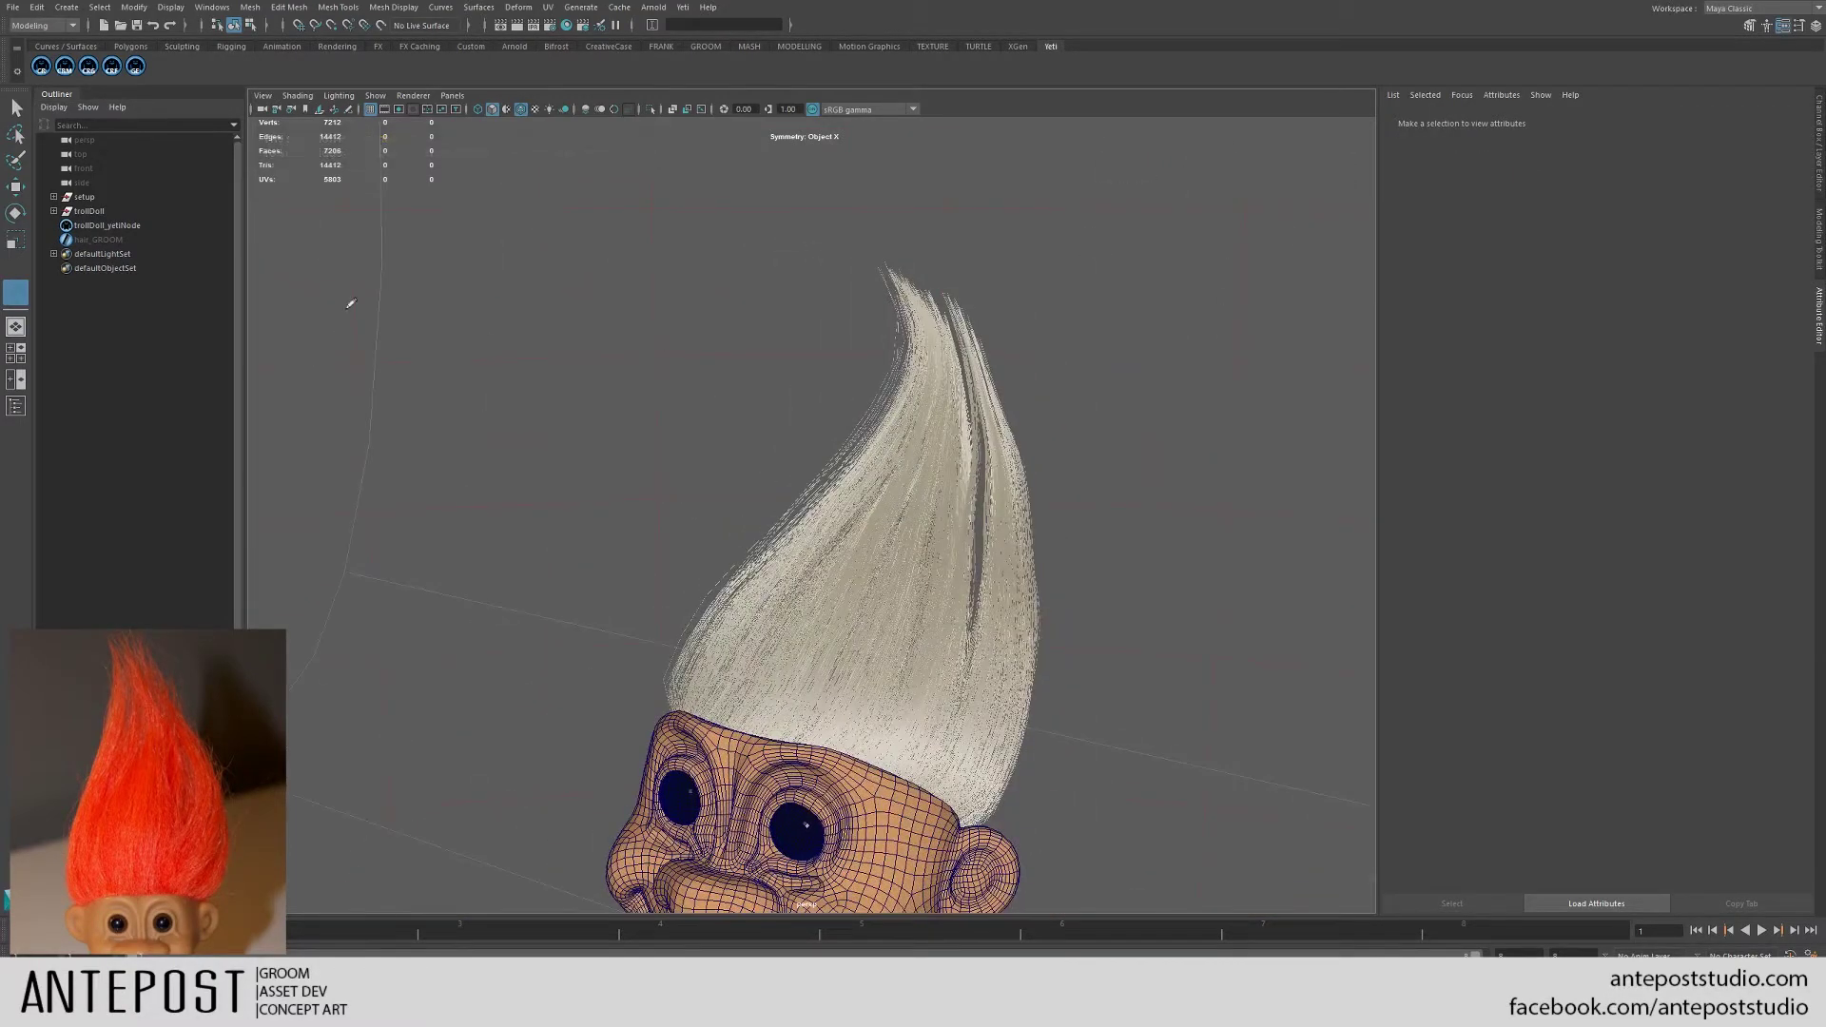
pyautogui.click(99, 241)
pyautogui.hotkey('shift', 'h')
# - Add extra guide strands along the hairline above the ear, keeping Brush Radius at 0.192
pyautogui.keyDown('alt'); pyautogui.moveTo(795, 673); pyautogui.dragTo(913, 709, button='right'); pyautogui.keyUp('alt')
pyautogui.keyDown('alt'); pyautogui.moveTo(818, 704); pyautogui.dragTo(999, 475, button='middle'); pyautogui.keyUp('alt')
pyautogui.keyDown('alt'); pyautogui.moveTo(856, 533); pyautogui.dragTo(1056, 532); pyautogui.keyUp('alt')
pyautogui.click(1411, 407)
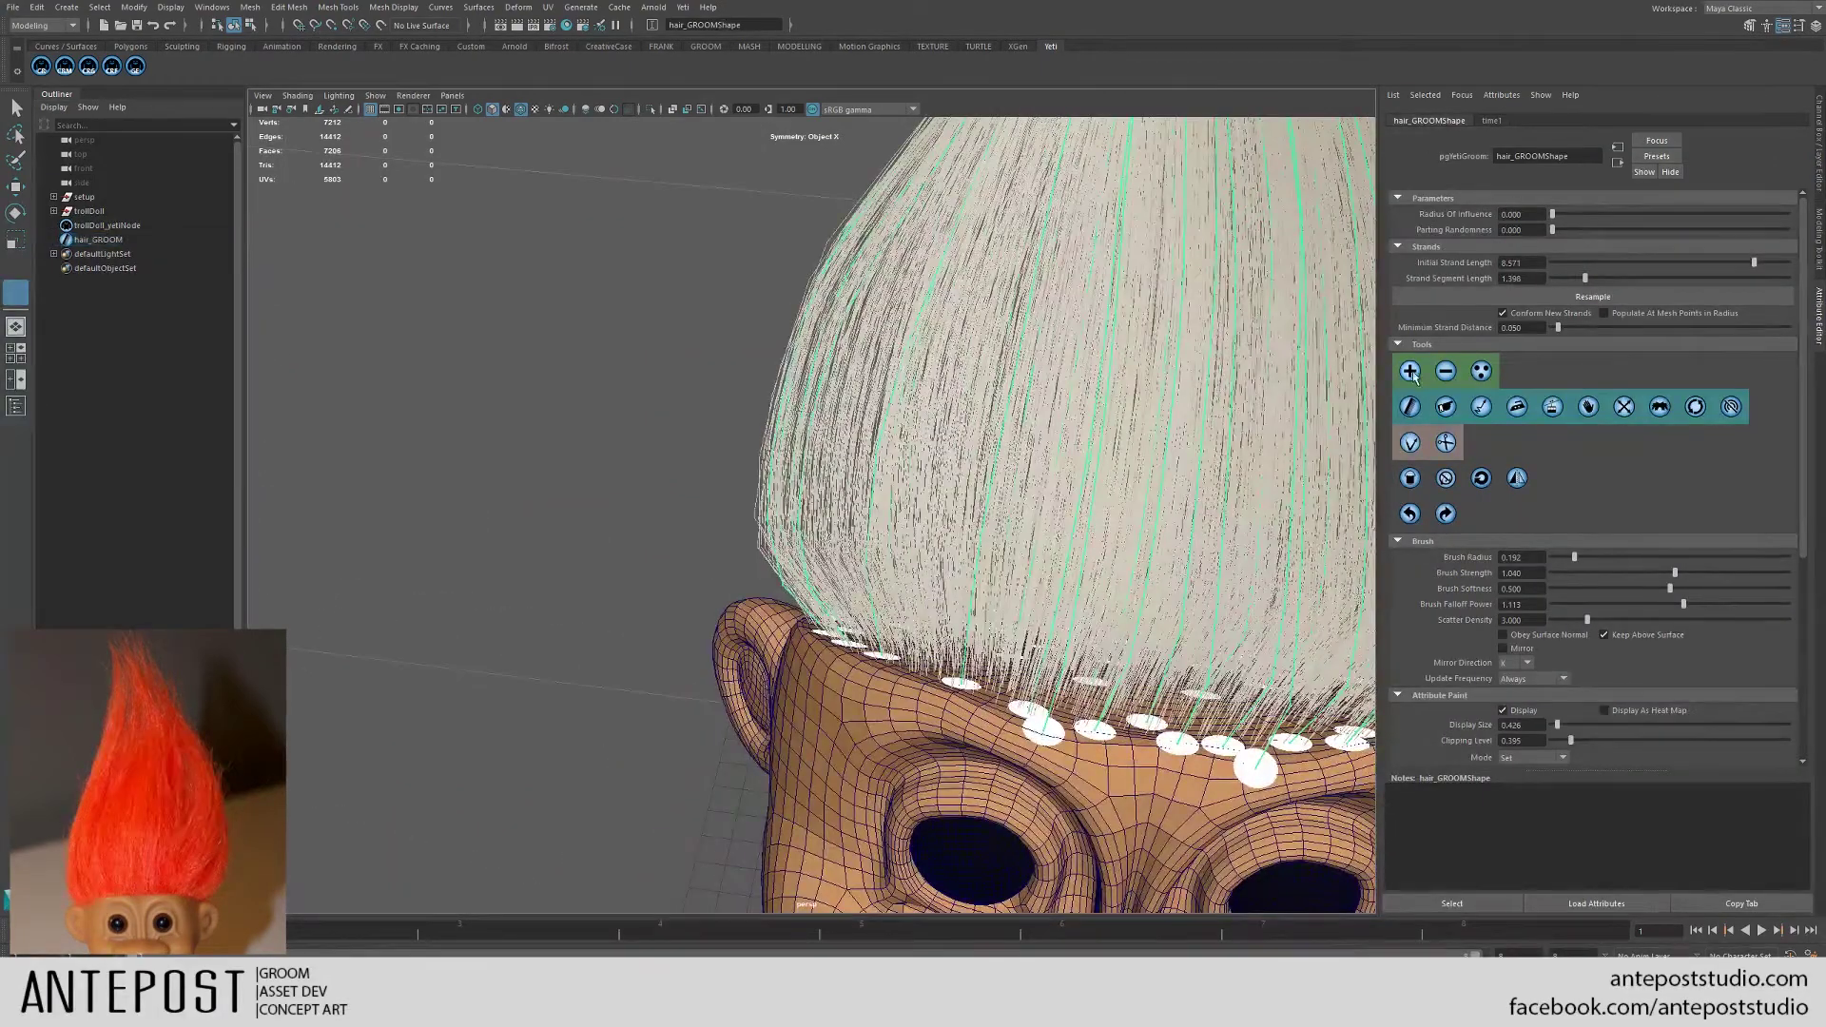
pyautogui.moveTo(699, 509)
pyautogui.keyDown('alt'); pyautogui.mouseDown()
pyautogui.moveTo(835, 624)
pyautogui.moveTo(746, 542)
pyautogui.moveTo(609, 514)
pyautogui.mouseUp(); pyautogui.keyUp('alt')
pyautogui.keyDown('alt'); pyautogui.moveTo(930, 492); pyautogui.dragTo(594, 596); pyautogui.keyUp('alt')
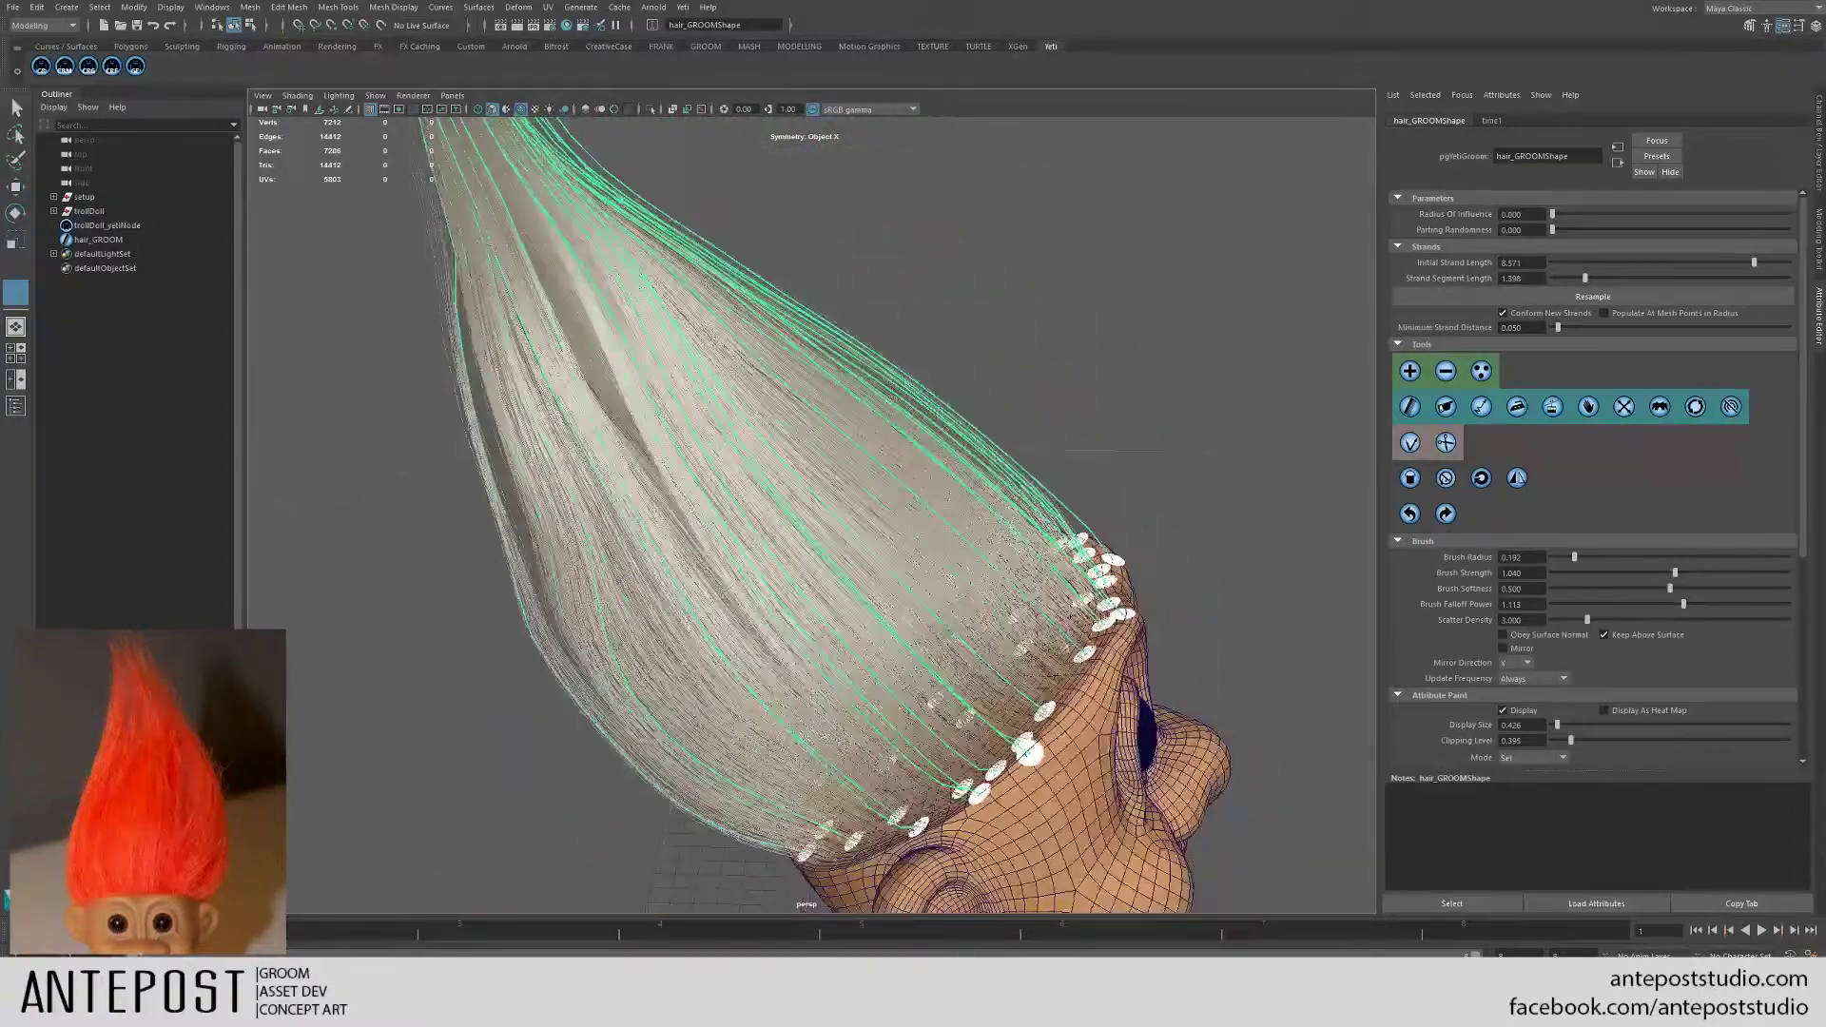
pyautogui.keyDown('alt'); pyautogui.moveTo(608, 286); pyautogui.dragTo(672, 394); pyautogui.keyUp('alt')
pyautogui.keyDown('alt'); pyautogui.moveTo(1195, 538); pyautogui.dragTo(1126, 692); pyautogui.keyUp('alt')
pyautogui.click(1089, 669)
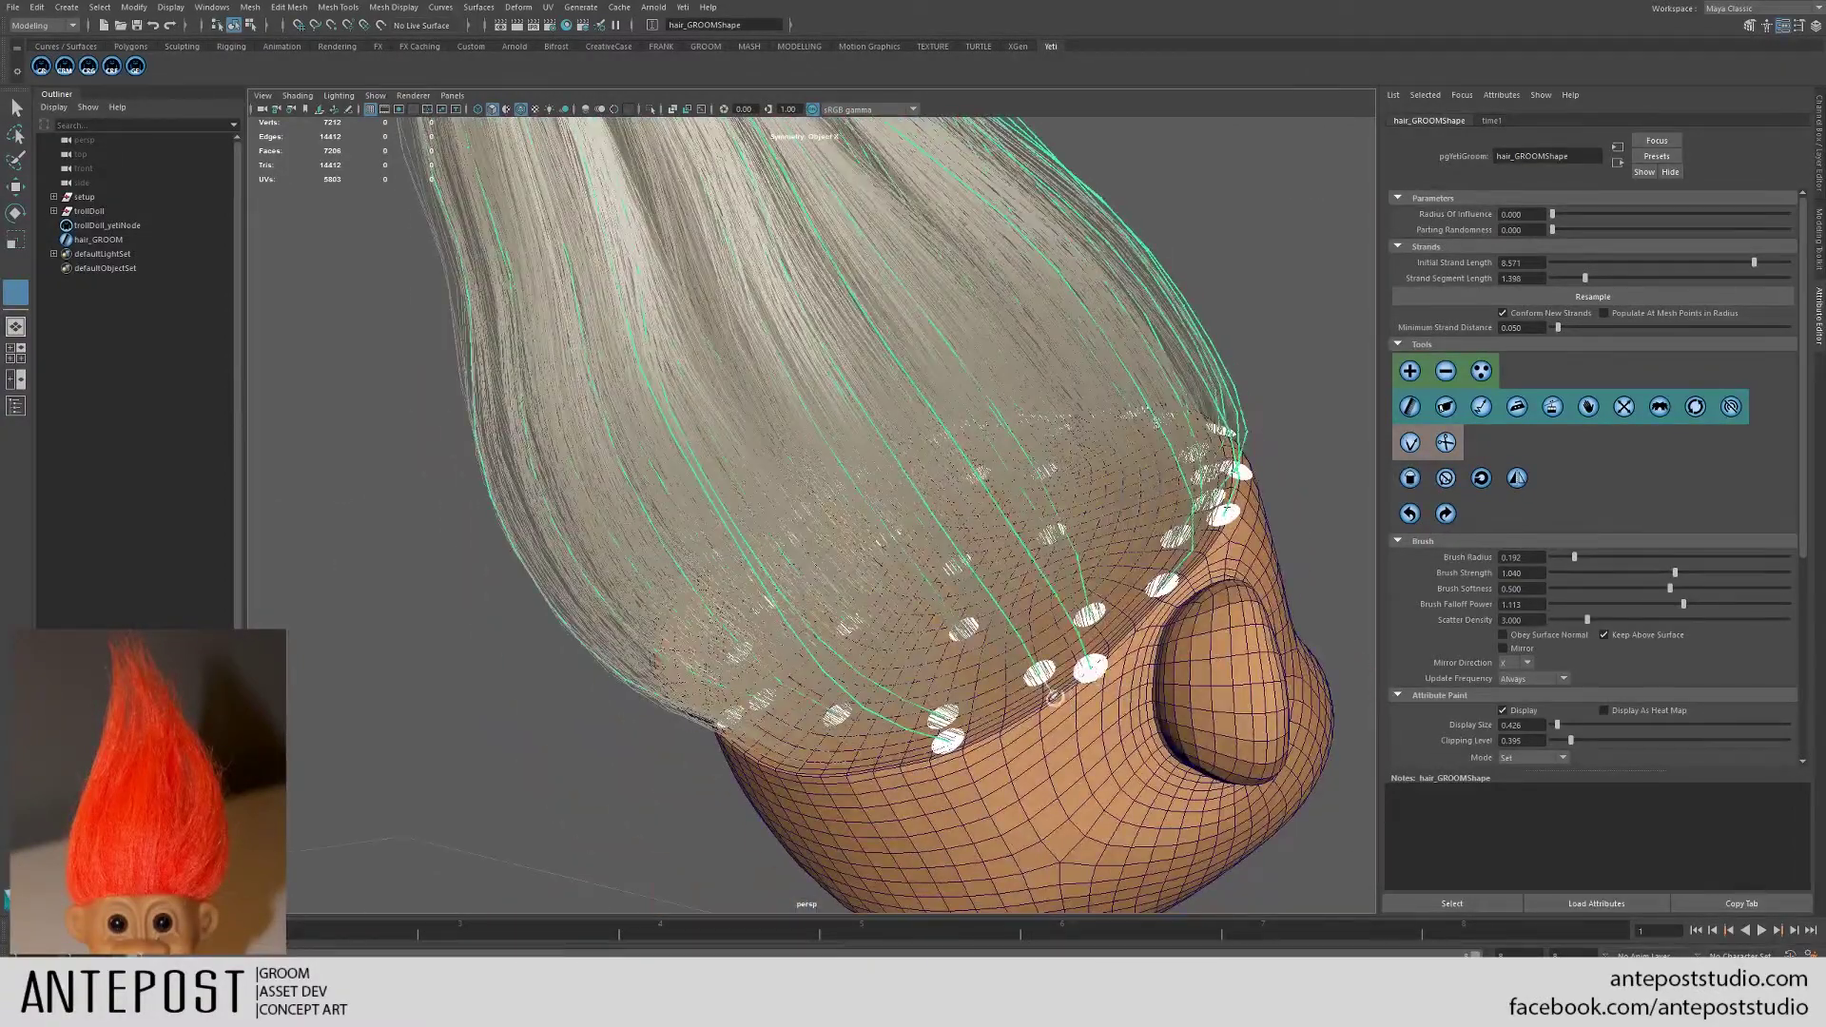
pyautogui.click(1016, 719)
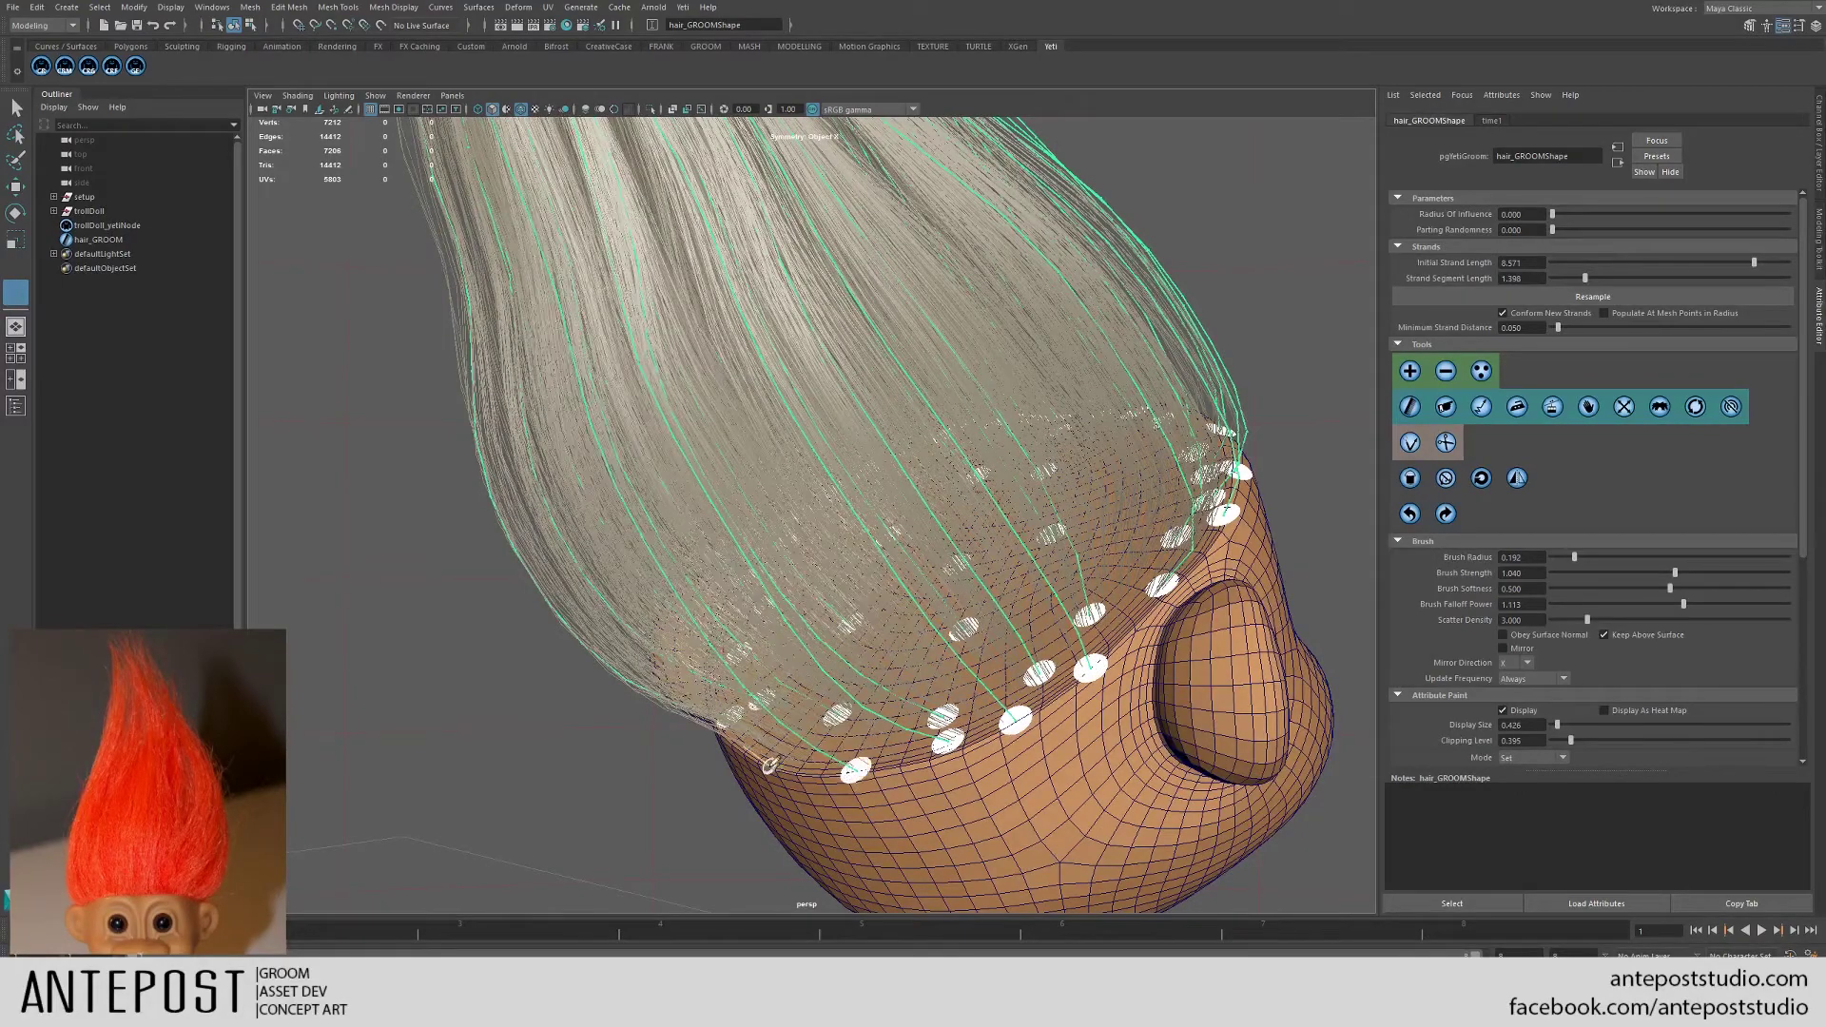
# - Comb the guide strands from the front to close the gap near the tip and keep it bent and pointed
pyautogui.keyDown('alt'); pyautogui.moveTo(855, 767); pyautogui.dragTo(1125, 599); pyautogui.keyUp('alt')
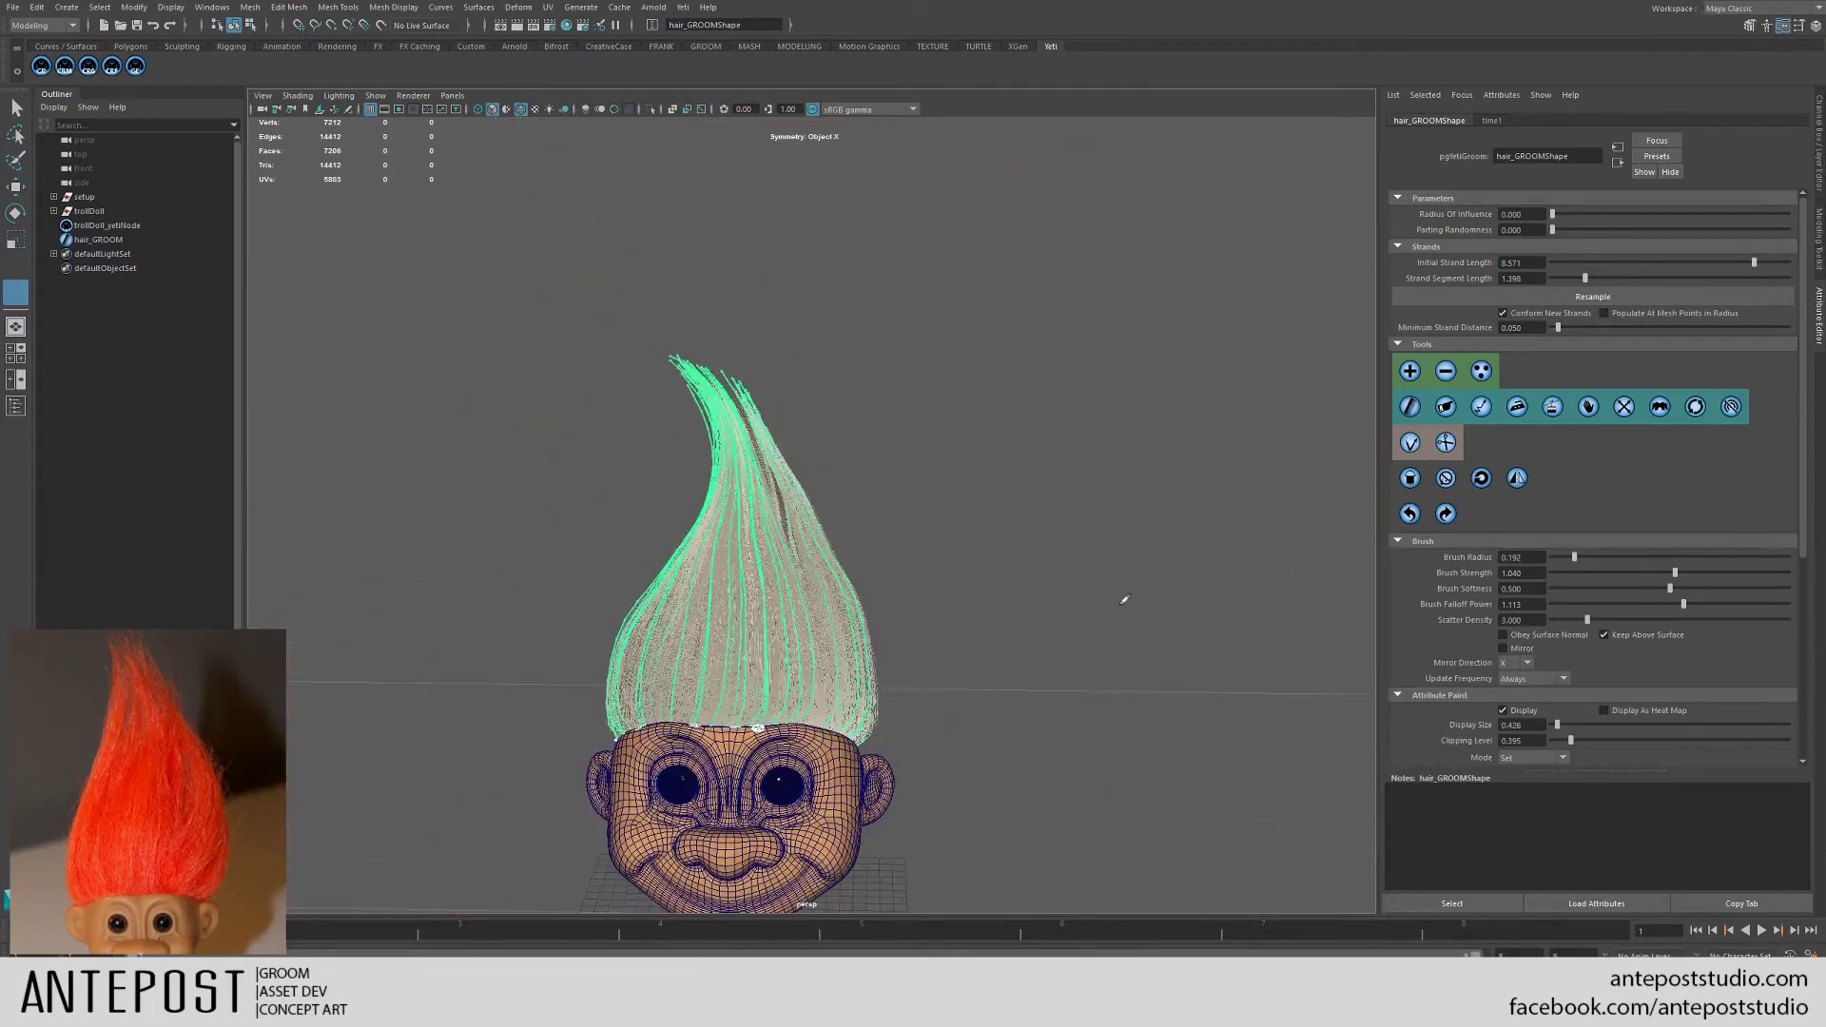
pyautogui.click(1410, 478)
pyautogui.keyDown('alt'); pyautogui.moveTo(1126, 770); pyautogui.dragTo(1225, 536); pyautogui.keyUp('alt')
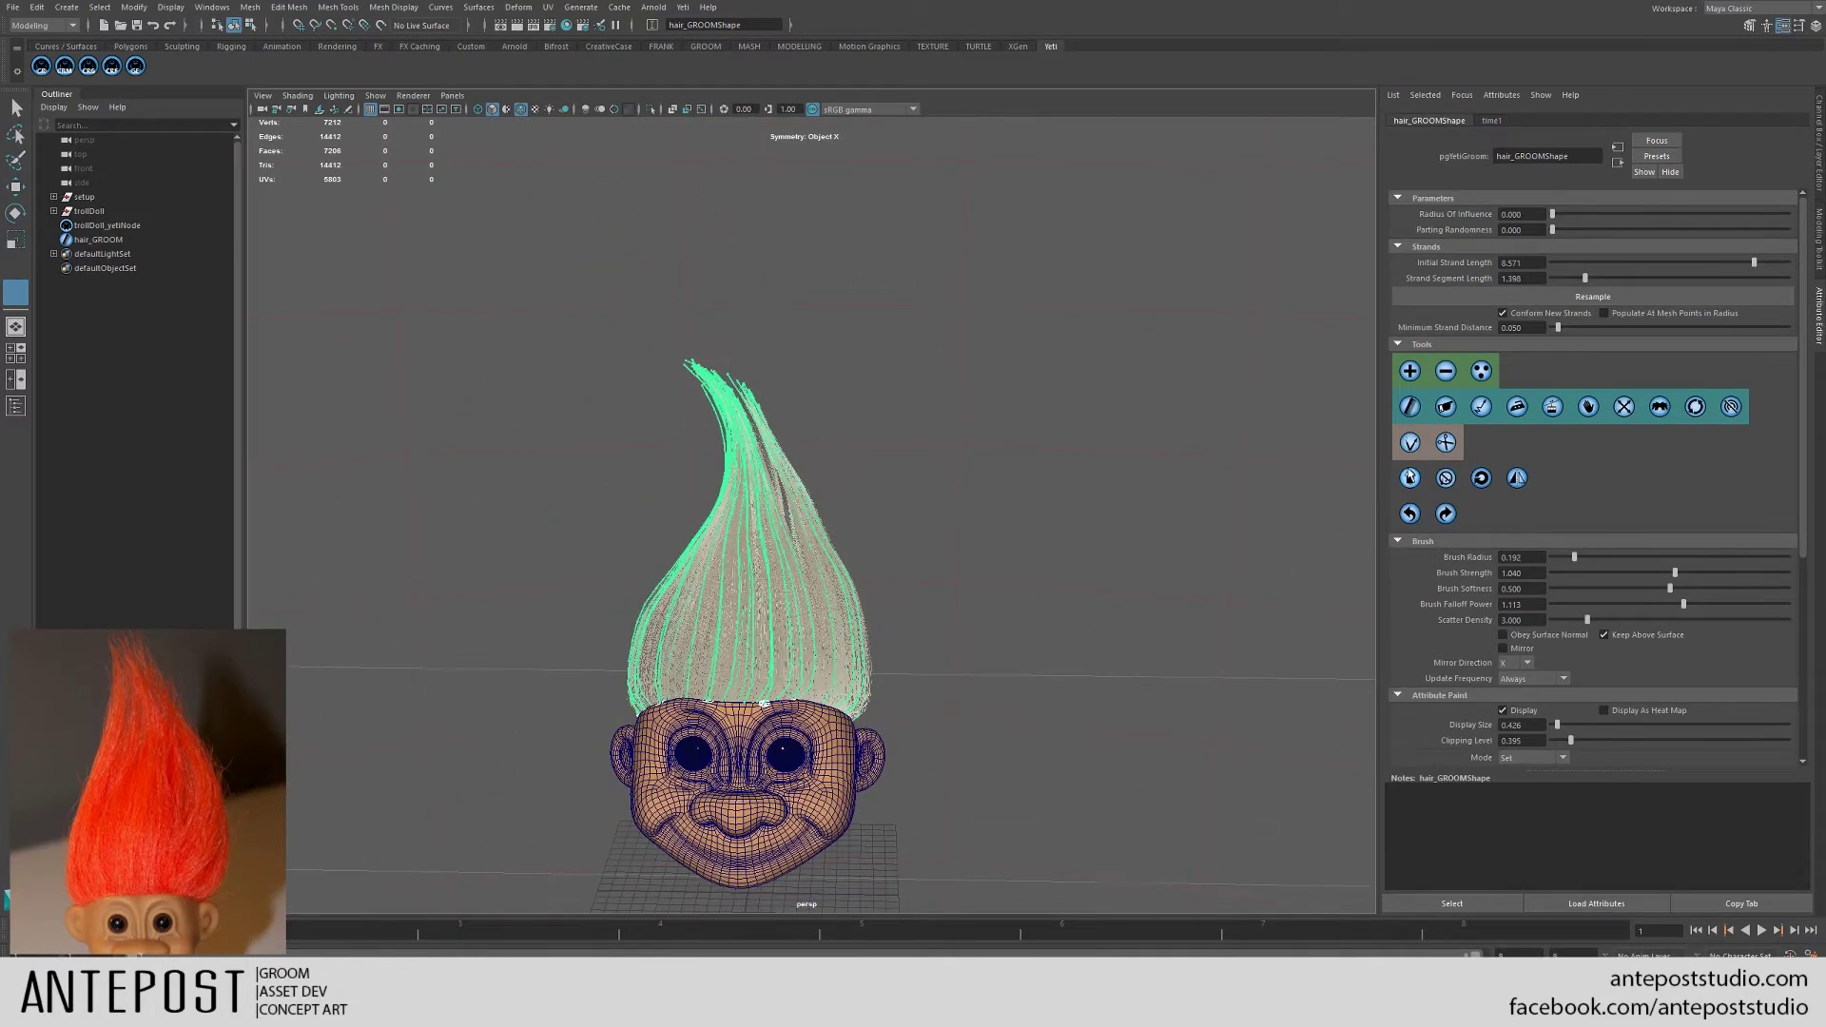
pyautogui.click(1411, 476)
pyautogui.moveTo(1073, 565)
pyautogui.keyDown('alt'); pyautogui.mouseDown()
pyautogui.moveTo(932, 557)
pyautogui.moveTo(1086, 552)
pyautogui.mouseUp(); pyautogui.keyUp('alt')
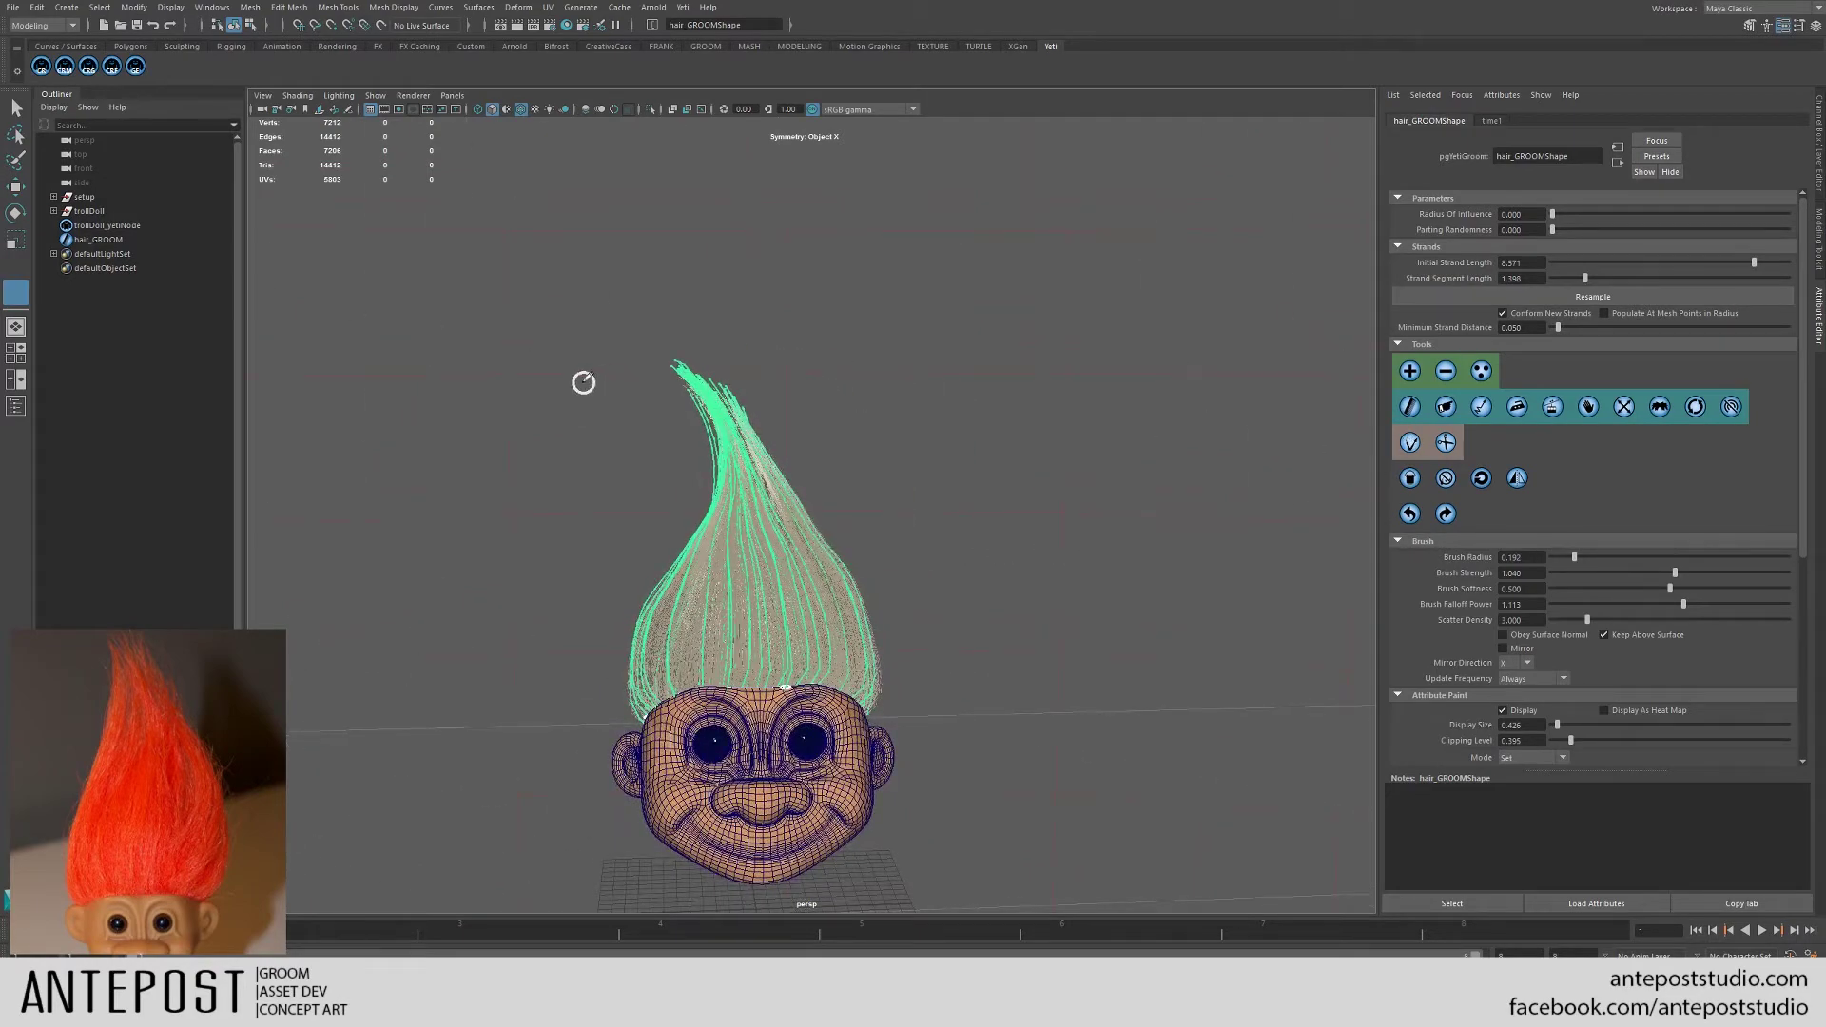
pyautogui.moveTo(583, 383)
pyautogui.mouseDown()
pyautogui.moveTo(699, 404)
pyautogui.moveTo(647, 385)
pyautogui.moveTo(657, 357)
pyautogui.moveTo(583, 347)
pyautogui.moveTo(619, 457)
pyautogui.moveTo(665, 456)
pyautogui.moveTo(532, 464)
pyautogui.moveTo(632, 469)
pyautogui.moveTo(704, 432)
pyautogui.mouseUp()
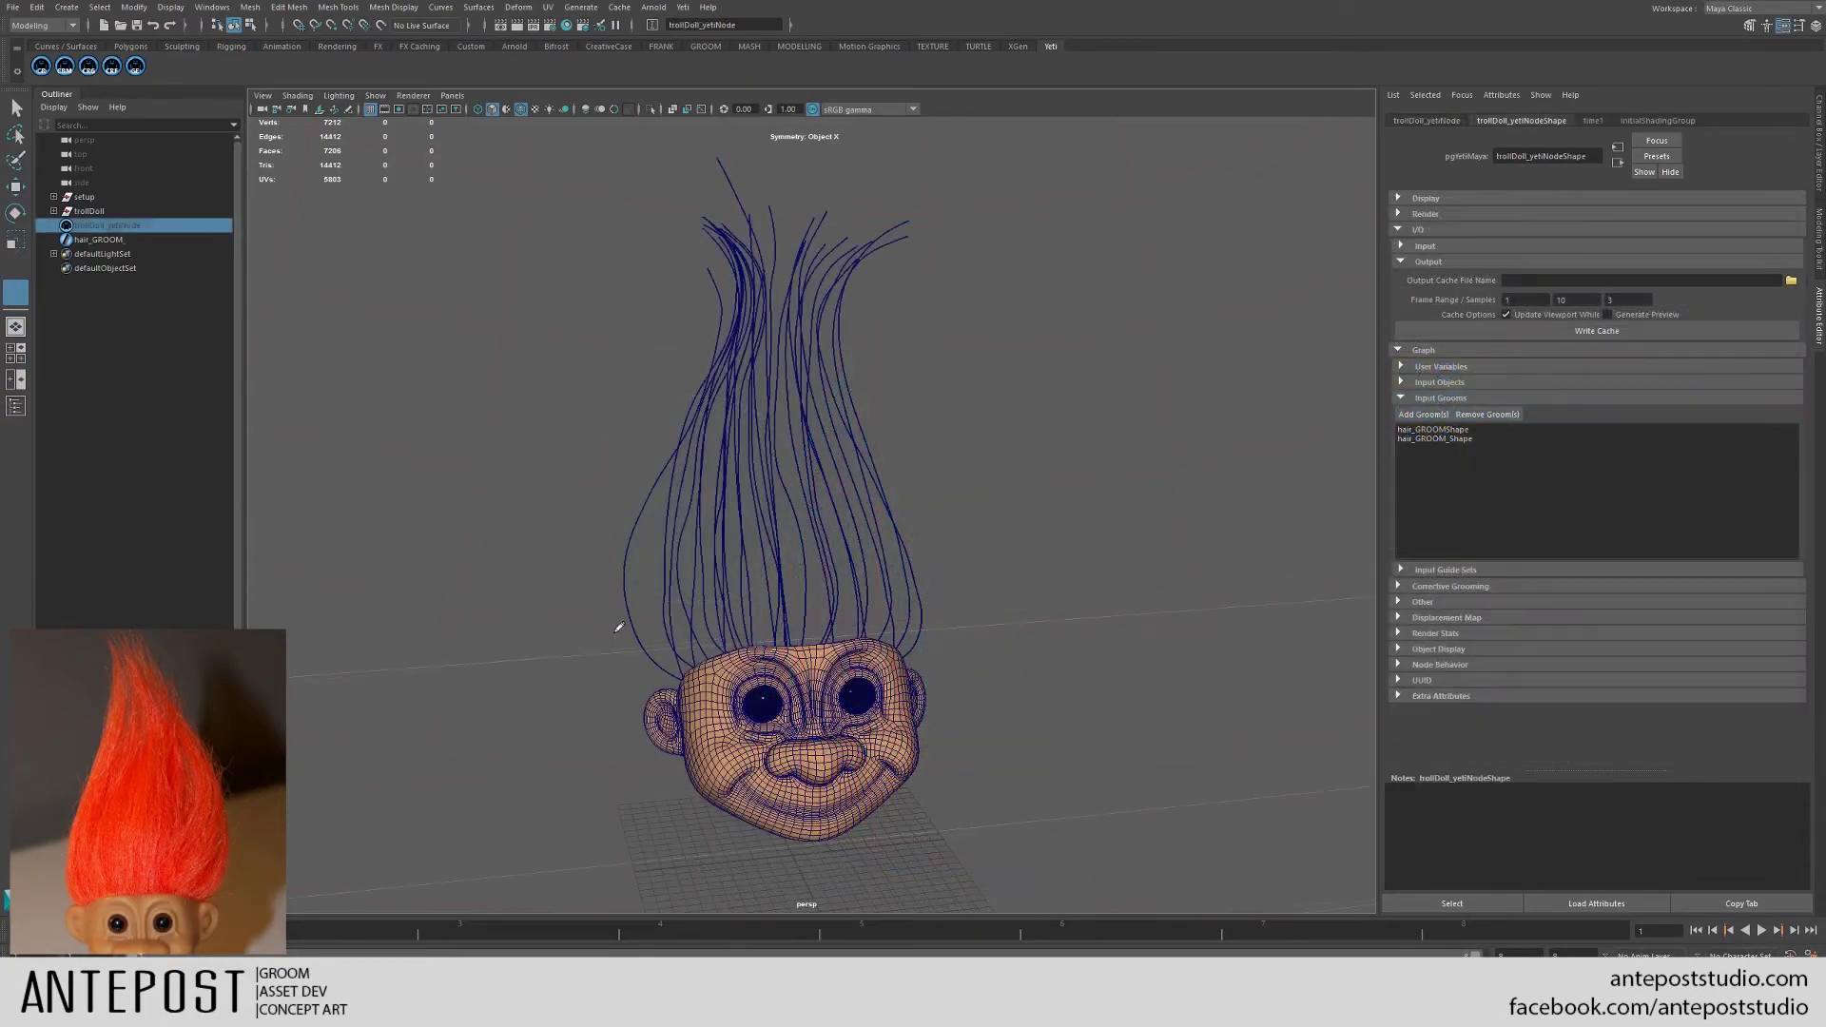
# - Inspect the hair_GROOM_ guide strands from the front and side with trollDoll_yetiNode hidden
pyautogui.keyDown('alt'); pyautogui.moveTo(645, 529); pyautogui.dragTo(584, 533); pyautogui.keyUp('alt')
pyautogui.keyDown('alt'); pyautogui.moveTo(928, 498); pyautogui.dragTo(900, 693); pyautogui.keyUp('alt')
pyautogui.keyDown('alt'); pyautogui.moveTo(671, 465); pyautogui.dragTo(877, 435); pyautogui.keyUp('alt')
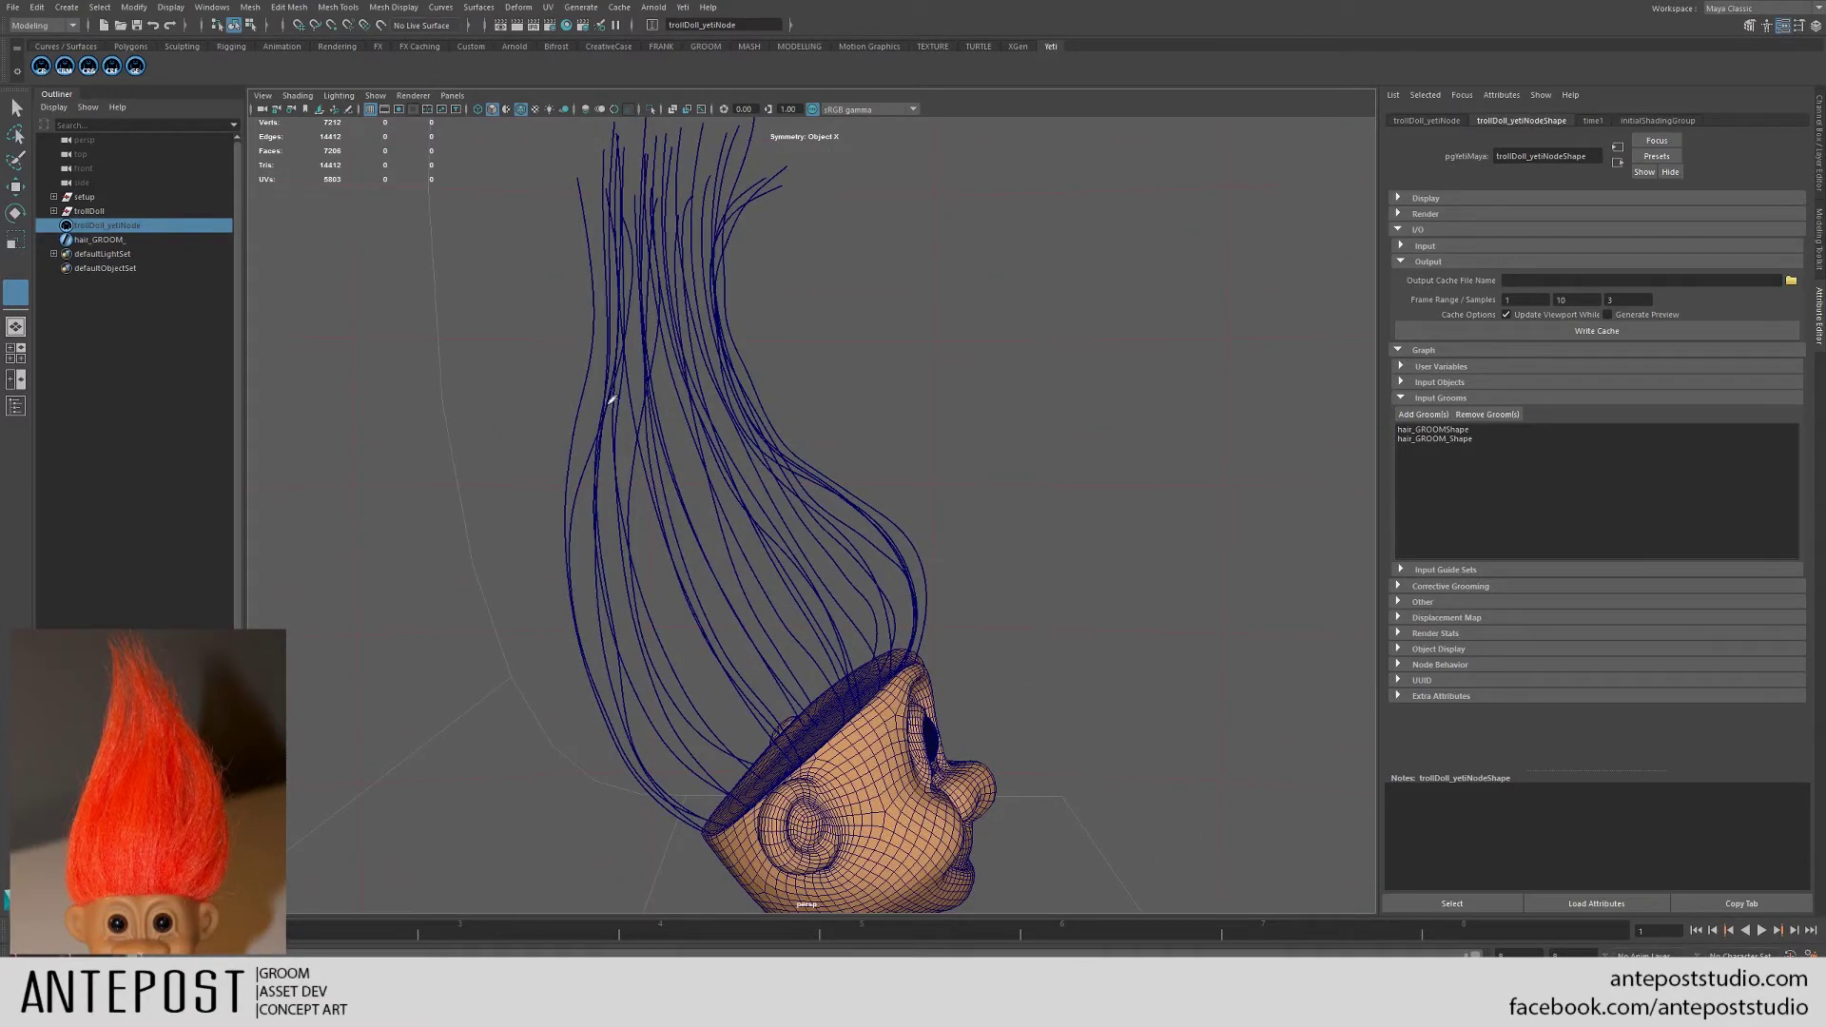
pyautogui.keyDown('alt'); pyautogui.moveTo(610, 399); pyautogui.dragTo(706, 382); pyautogui.keyUp('alt')
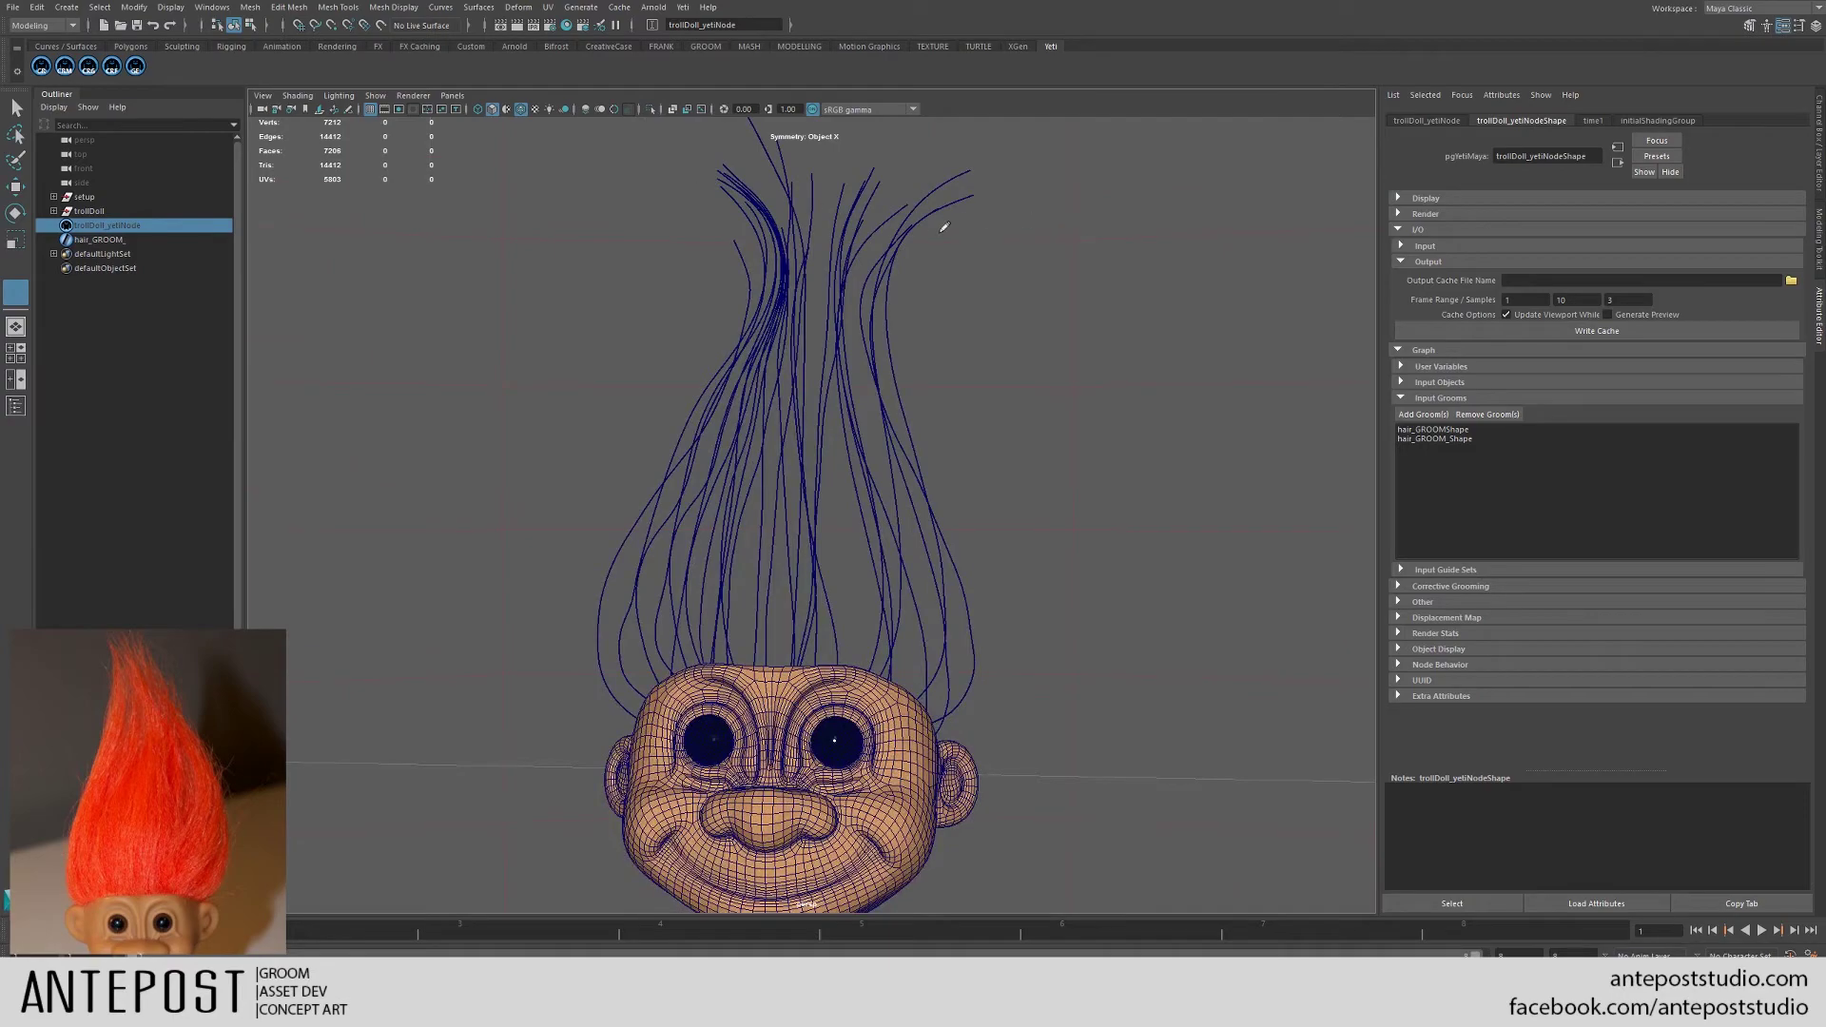
pyautogui.keyDown('alt'); pyautogui.moveTo(1009, 569); pyautogui.dragTo(837, 556); pyautogui.keyUp('alt')
# - Unhide trollDoll_yetiNode and inspect the hair it generates from the side and the back
pyautogui.hotkey('shift', 'h')
pyautogui.keyDown('alt'); pyautogui.moveTo(533, 509); pyautogui.dragTo(958, 559); pyautogui.keyUp('alt')
pyautogui.keyDown('alt'); pyautogui.moveTo(958, 559); pyautogui.dragTo(929, 599, button='right'); pyautogui.keyUp('alt')
pyautogui.keyDown('alt'); pyautogui.moveTo(929, 600); pyautogui.dragTo(983, 619); pyautogui.keyUp('alt')
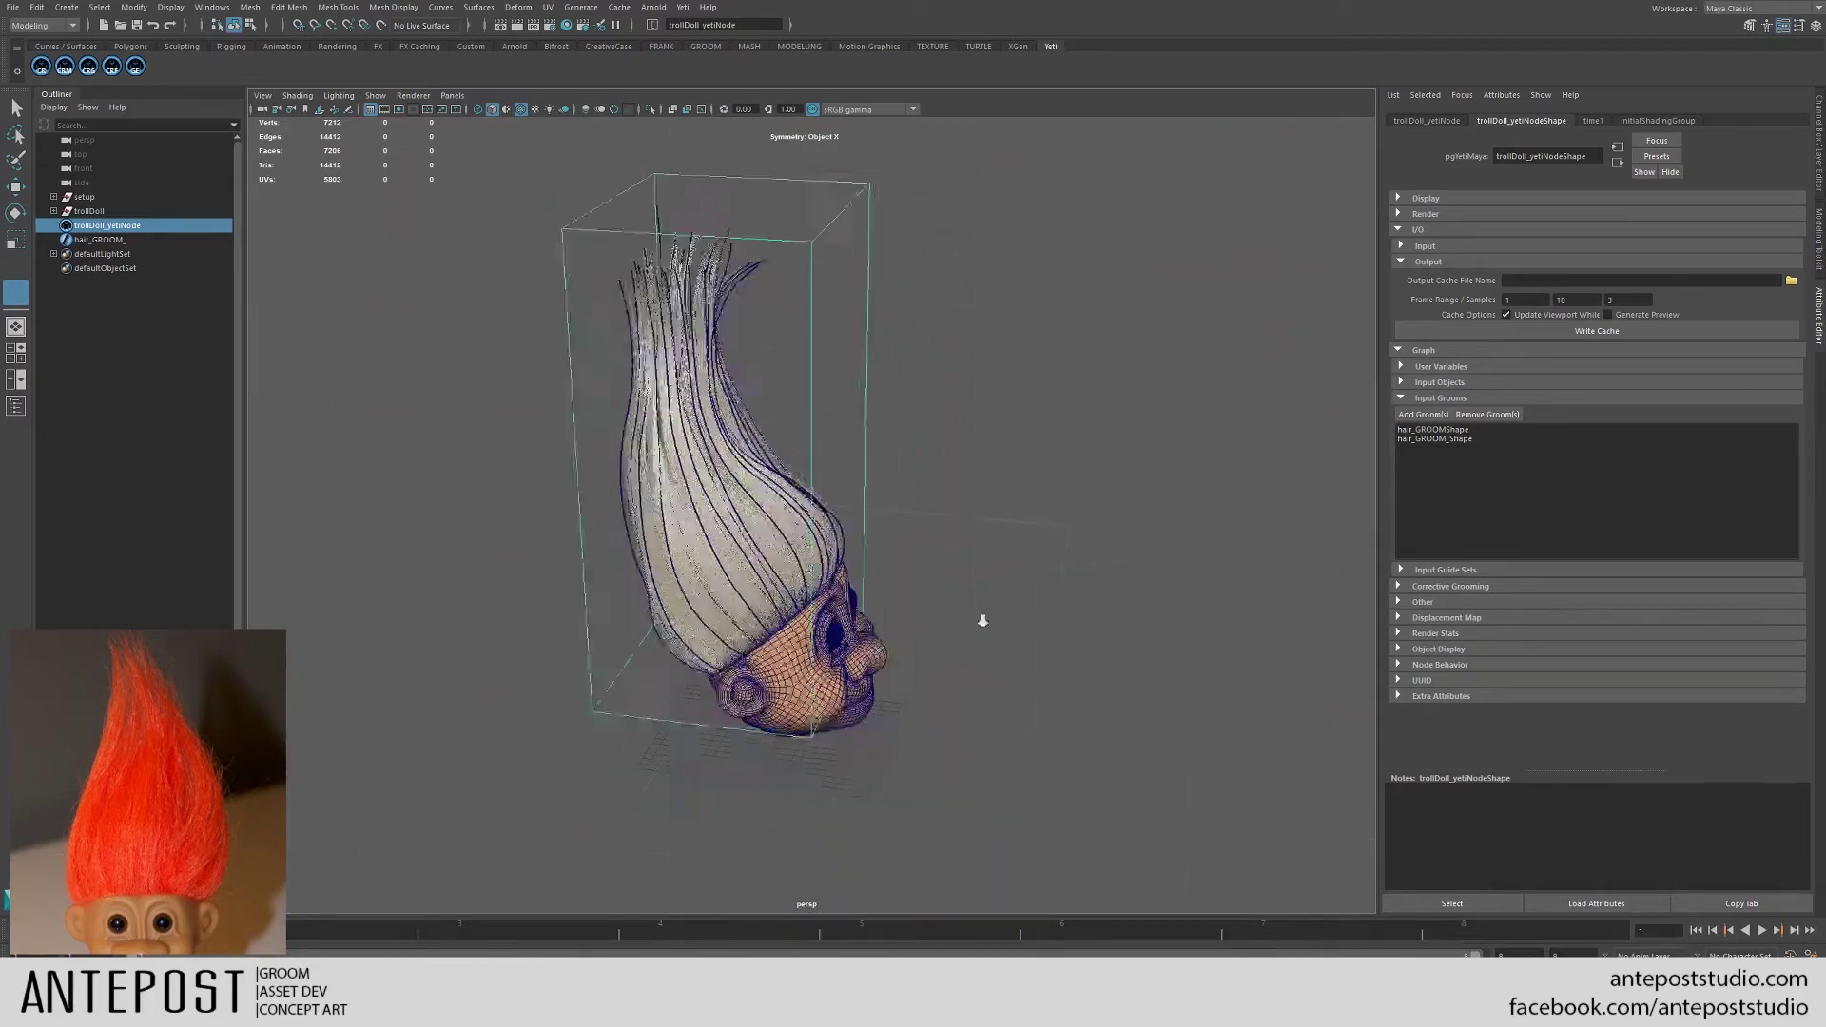
pyautogui.moveTo(983, 619)
pyautogui.keyDown('alt'); pyautogui.mouseDown(button='right')
pyautogui.moveTo(910, 599)
pyautogui.moveTo(951, 609)
pyautogui.mouseUp(button='right'); pyautogui.keyUp('alt')
pyautogui.keyDown('alt'); pyautogui.moveTo(951, 609); pyautogui.dragTo(904, 542); pyautogui.keyUp('alt')
pyautogui.keyDown('alt'); pyautogui.moveTo(844, 690); pyautogui.dragTo(980, 671); pyautogui.keyUp('alt')
pyautogui.keyDown('alt'); pyautogui.moveTo(980, 671); pyautogui.dragTo(918, 678, button='right'); pyautogui.keyUp('alt')
pyautogui.keyDown('alt'); pyautogui.moveTo(918, 678); pyautogui.dragTo(1051, 664); pyautogui.keyUp('alt')
# - Hide trollDoll_yetiNode, check where the guide strands root on the back of the scalp, and unhide the node
pyautogui.hotkey('ctrl', 'h')
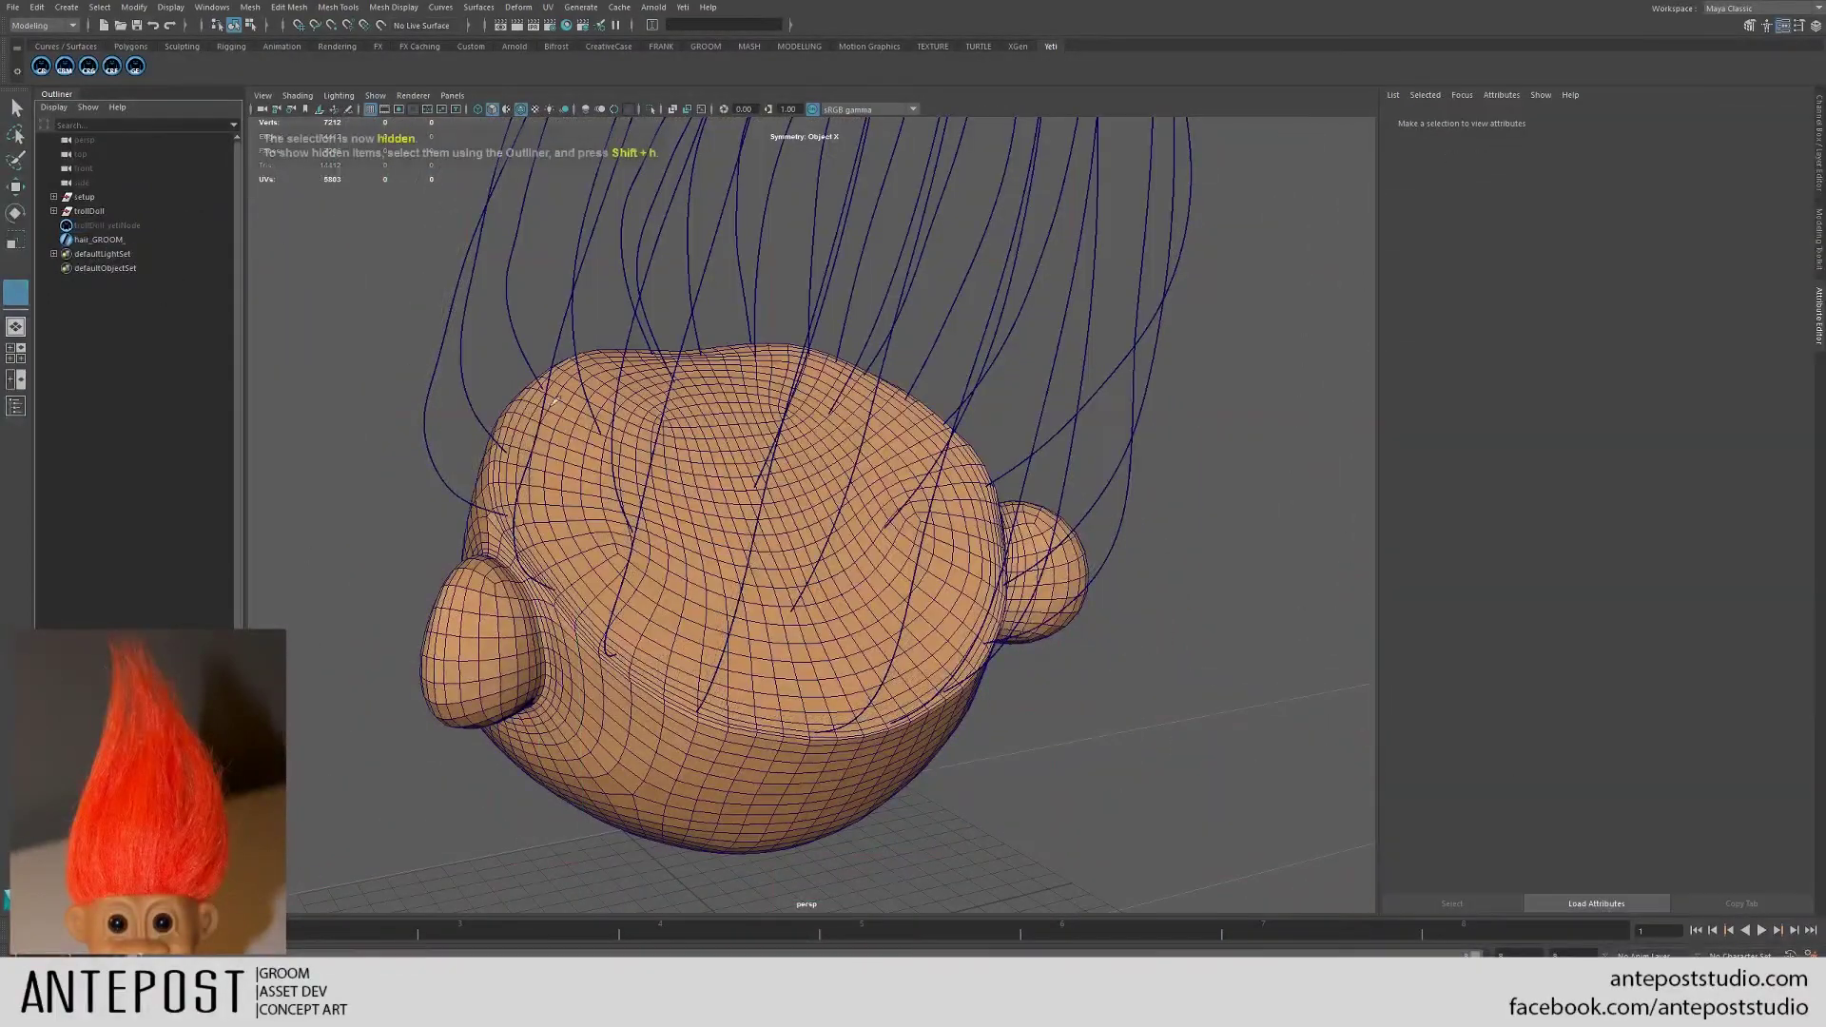
pyautogui.keyDown('alt'); pyautogui.moveTo(618, 505); pyautogui.dragTo(671, 480); pyautogui.keyUp('alt')
pyautogui.keyDown('alt'); pyautogui.moveTo(671, 481); pyautogui.dragTo(680, 399, button='right'); pyautogui.keyUp('alt')
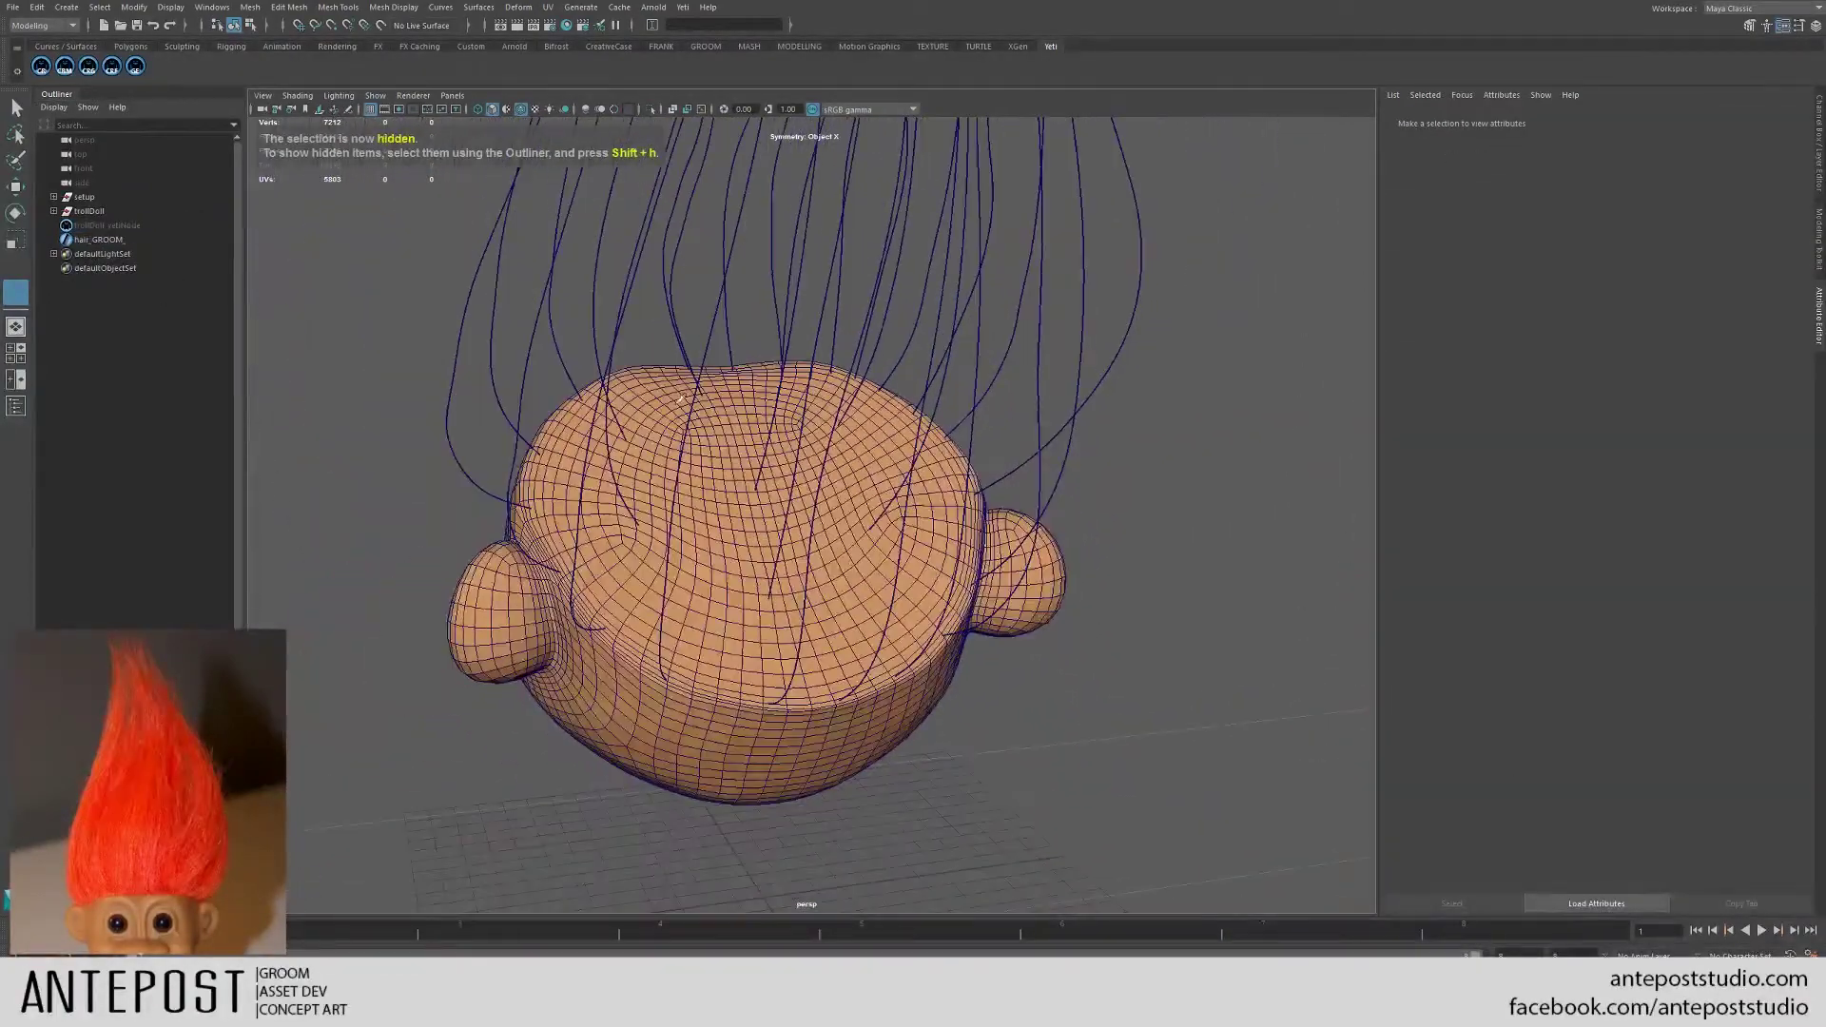
pyautogui.click(98, 226)
pyautogui.hotkey('ctrl', 'h')
pyautogui.click(99, 226)
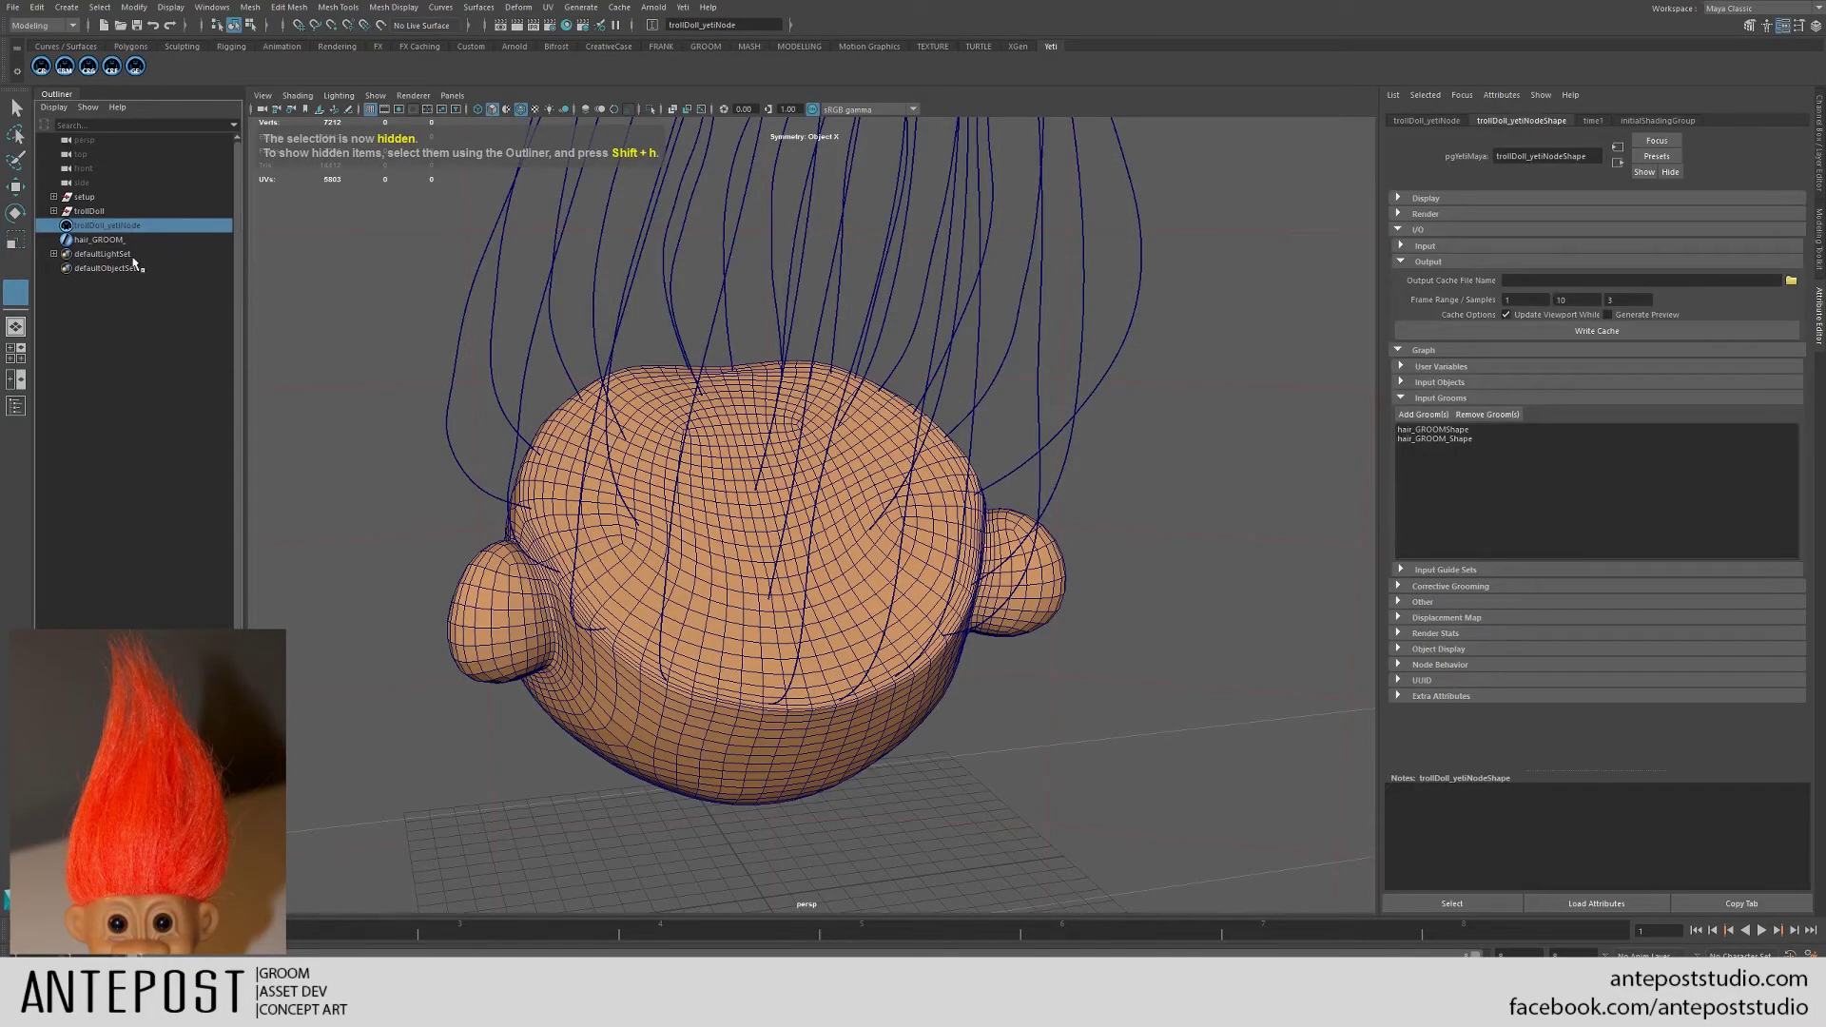
pyautogui.hotkey('shift', 'h')
# - Examine the hair roots along the back hairline and the overall hair shape from the side and front
pyautogui.scroll(10, 887, 654)
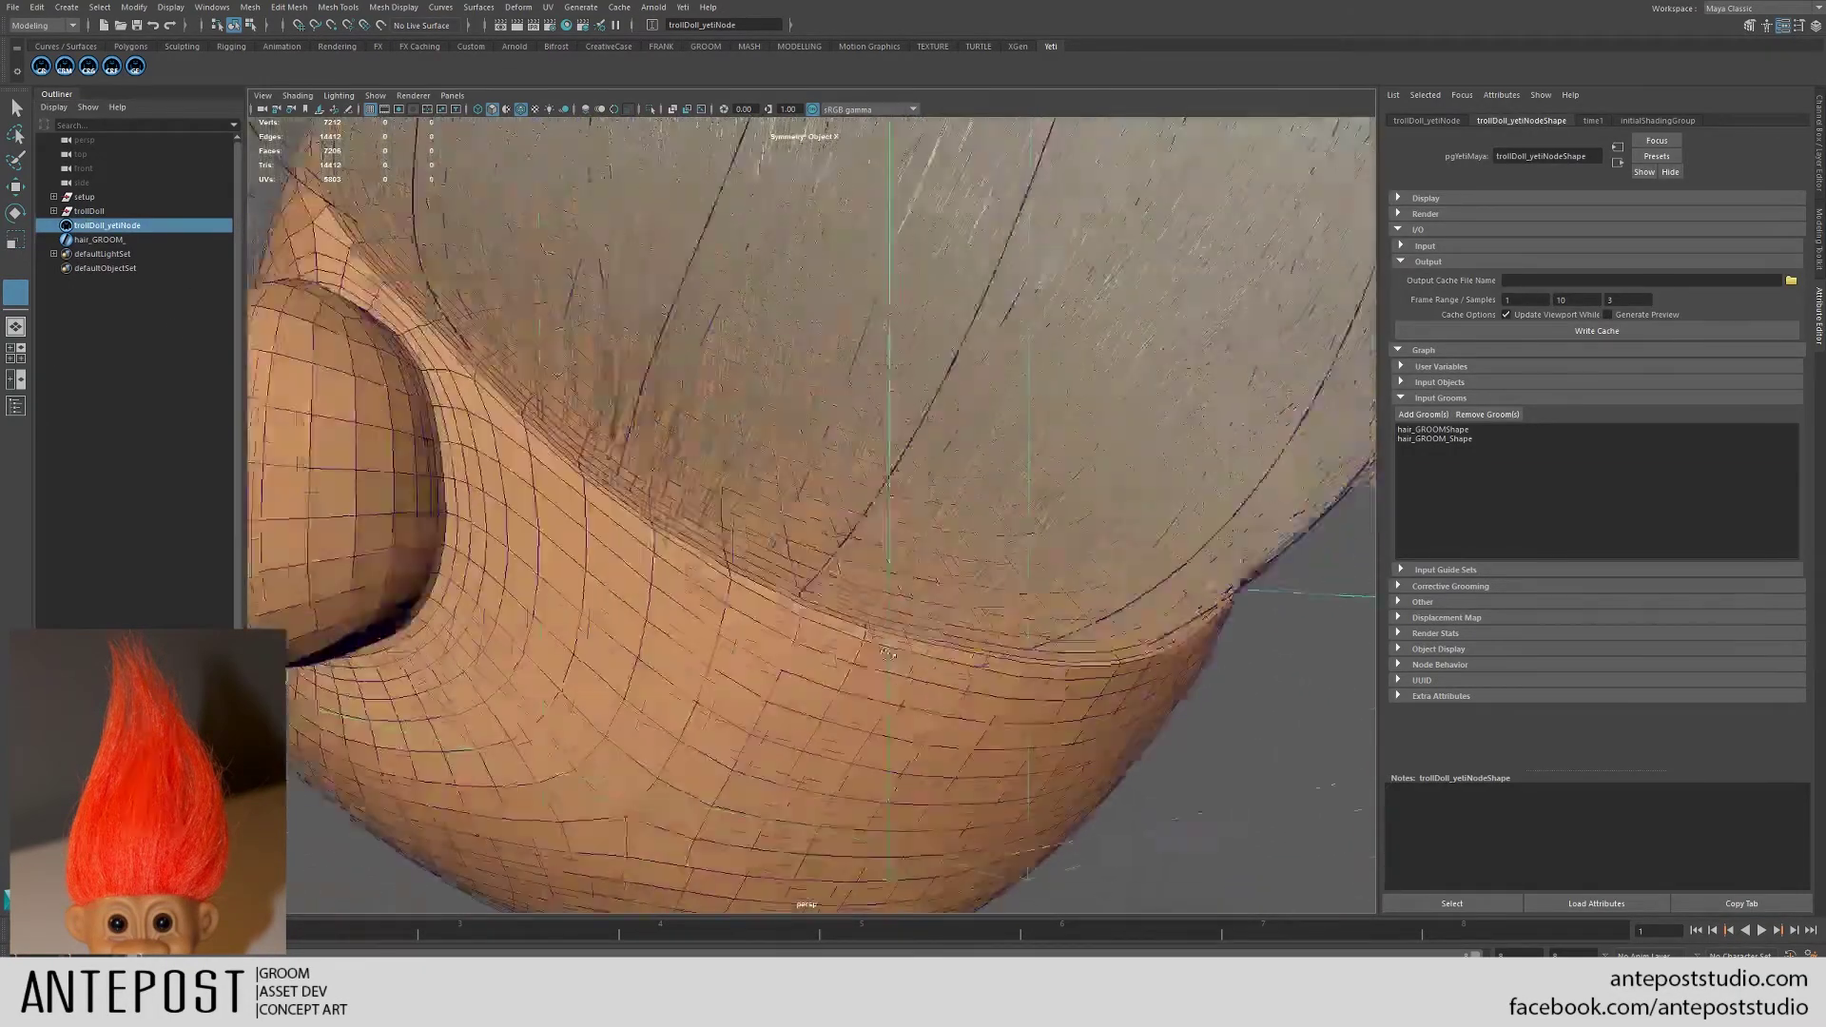
pyautogui.keyDown('alt'); pyautogui.moveTo(887, 653); pyautogui.dragTo(733, 669); pyautogui.keyUp('alt')
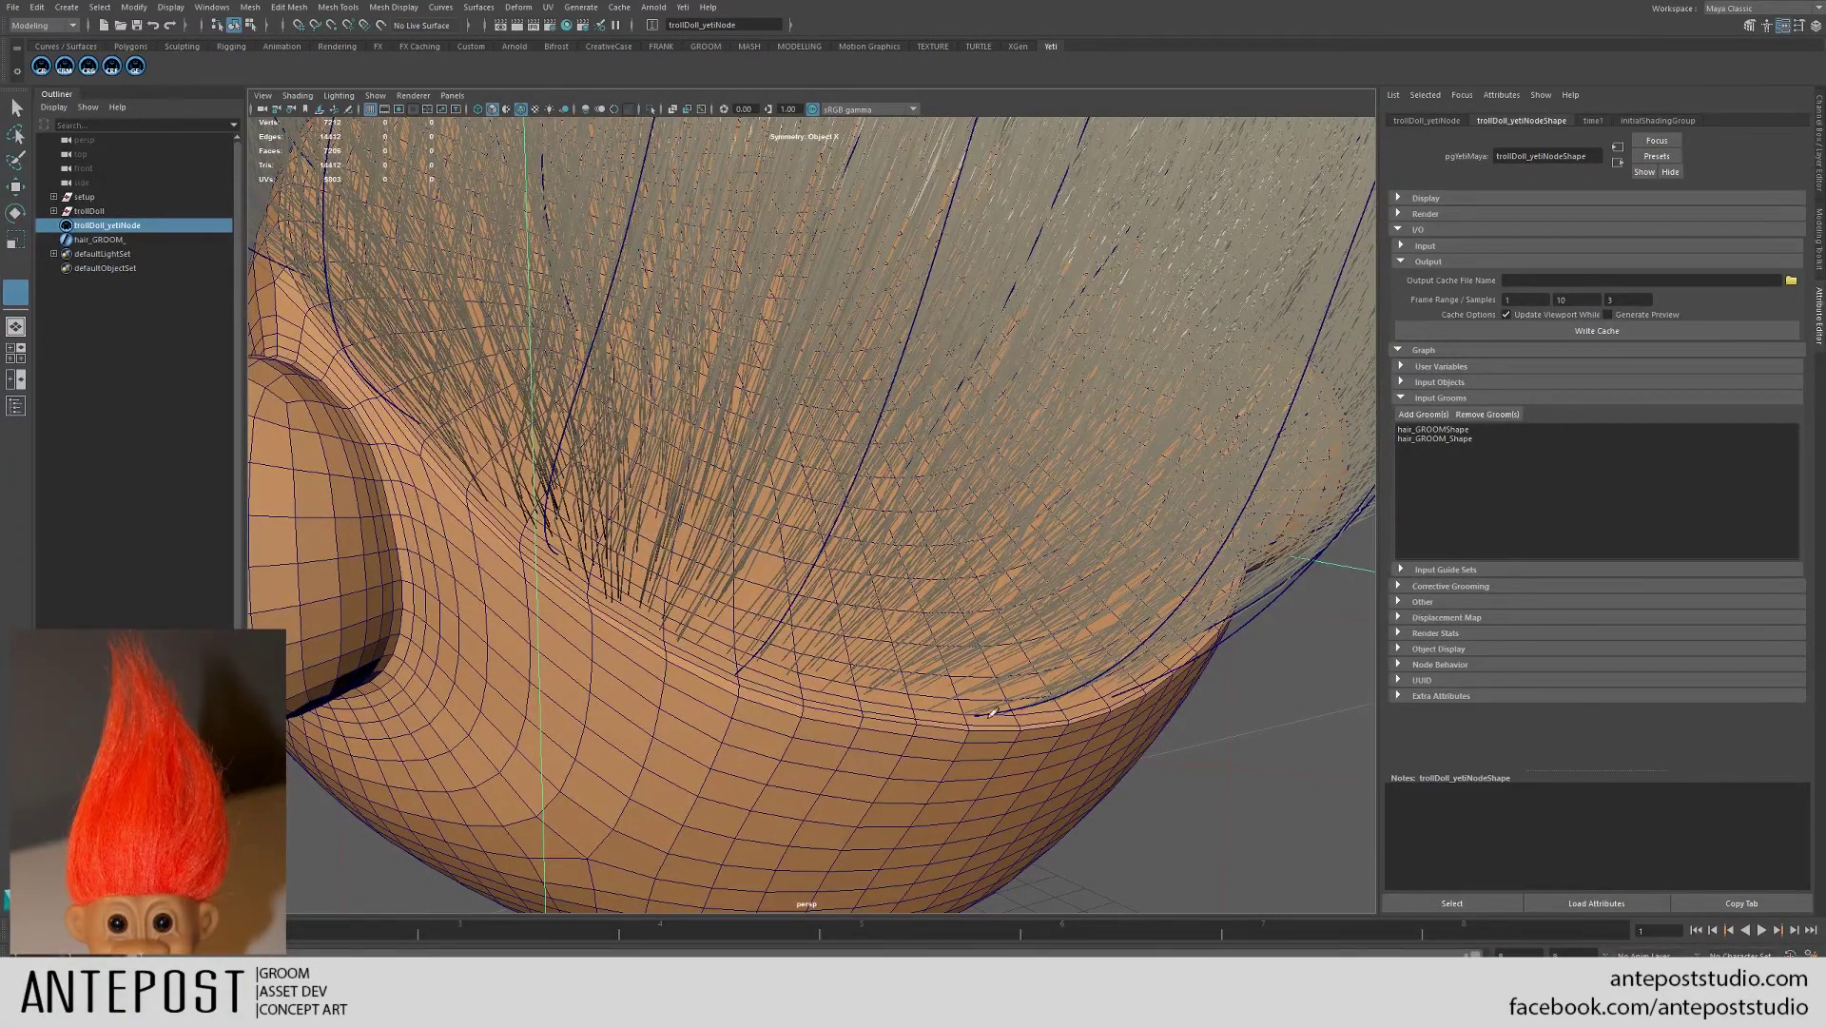
pyautogui.scroll(-10, 992, 713)
pyautogui.keyDown('alt'); pyautogui.moveTo(957, 324); pyautogui.dragTo(847, 571, button='middle'); pyautogui.keyUp('alt')
pyautogui.keyDown('alt'); pyautogui.moveTo(846, 476); pyautogui.dragTo(1006, 352); pyautogui.keyUp('alt')
pyautogui.keyDown('alt'); pyautogui.moveTo(1005, 339); pyautogui.dragTo(925, 402, button='middle'); pyautogui.keyUp('alt')
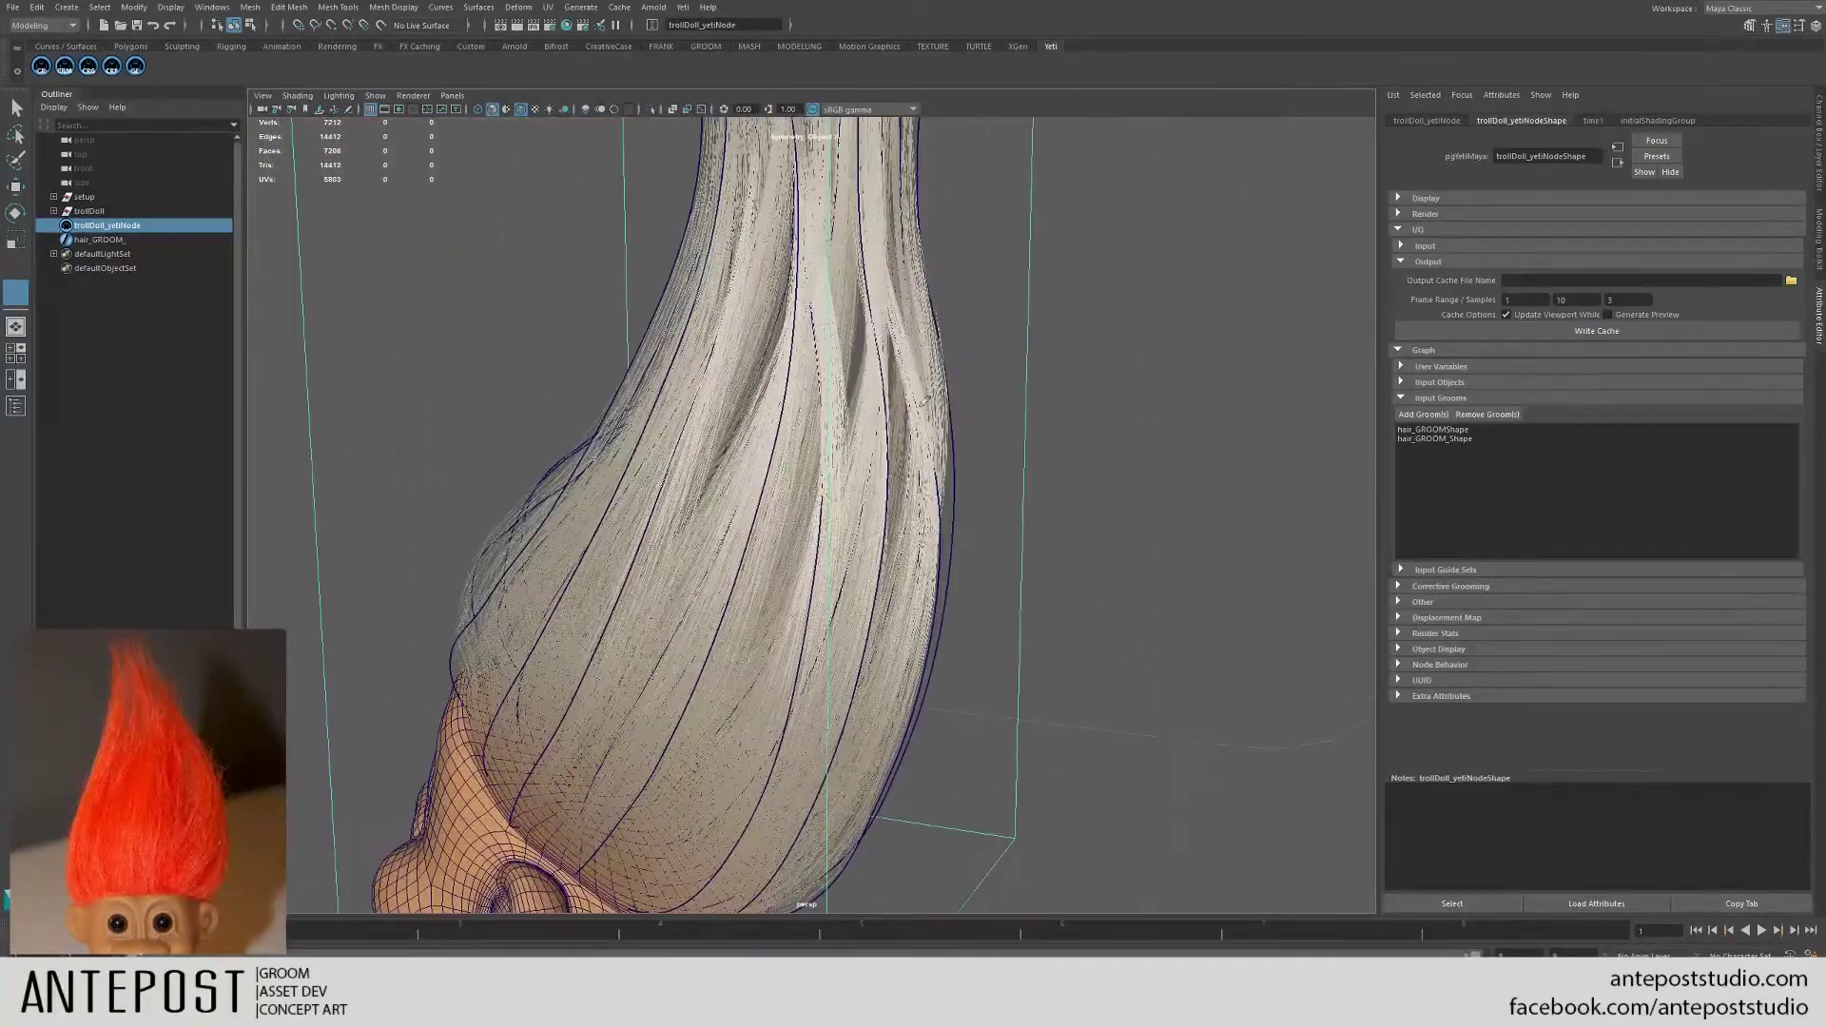
pyautogui.scroll(-5, 961, 725)
pyautogui.keyDown('alt'); pyautogui.moveTo(818, 656); pyautogui.dragTo(951, 590); pyautogui.keyUp('alt')
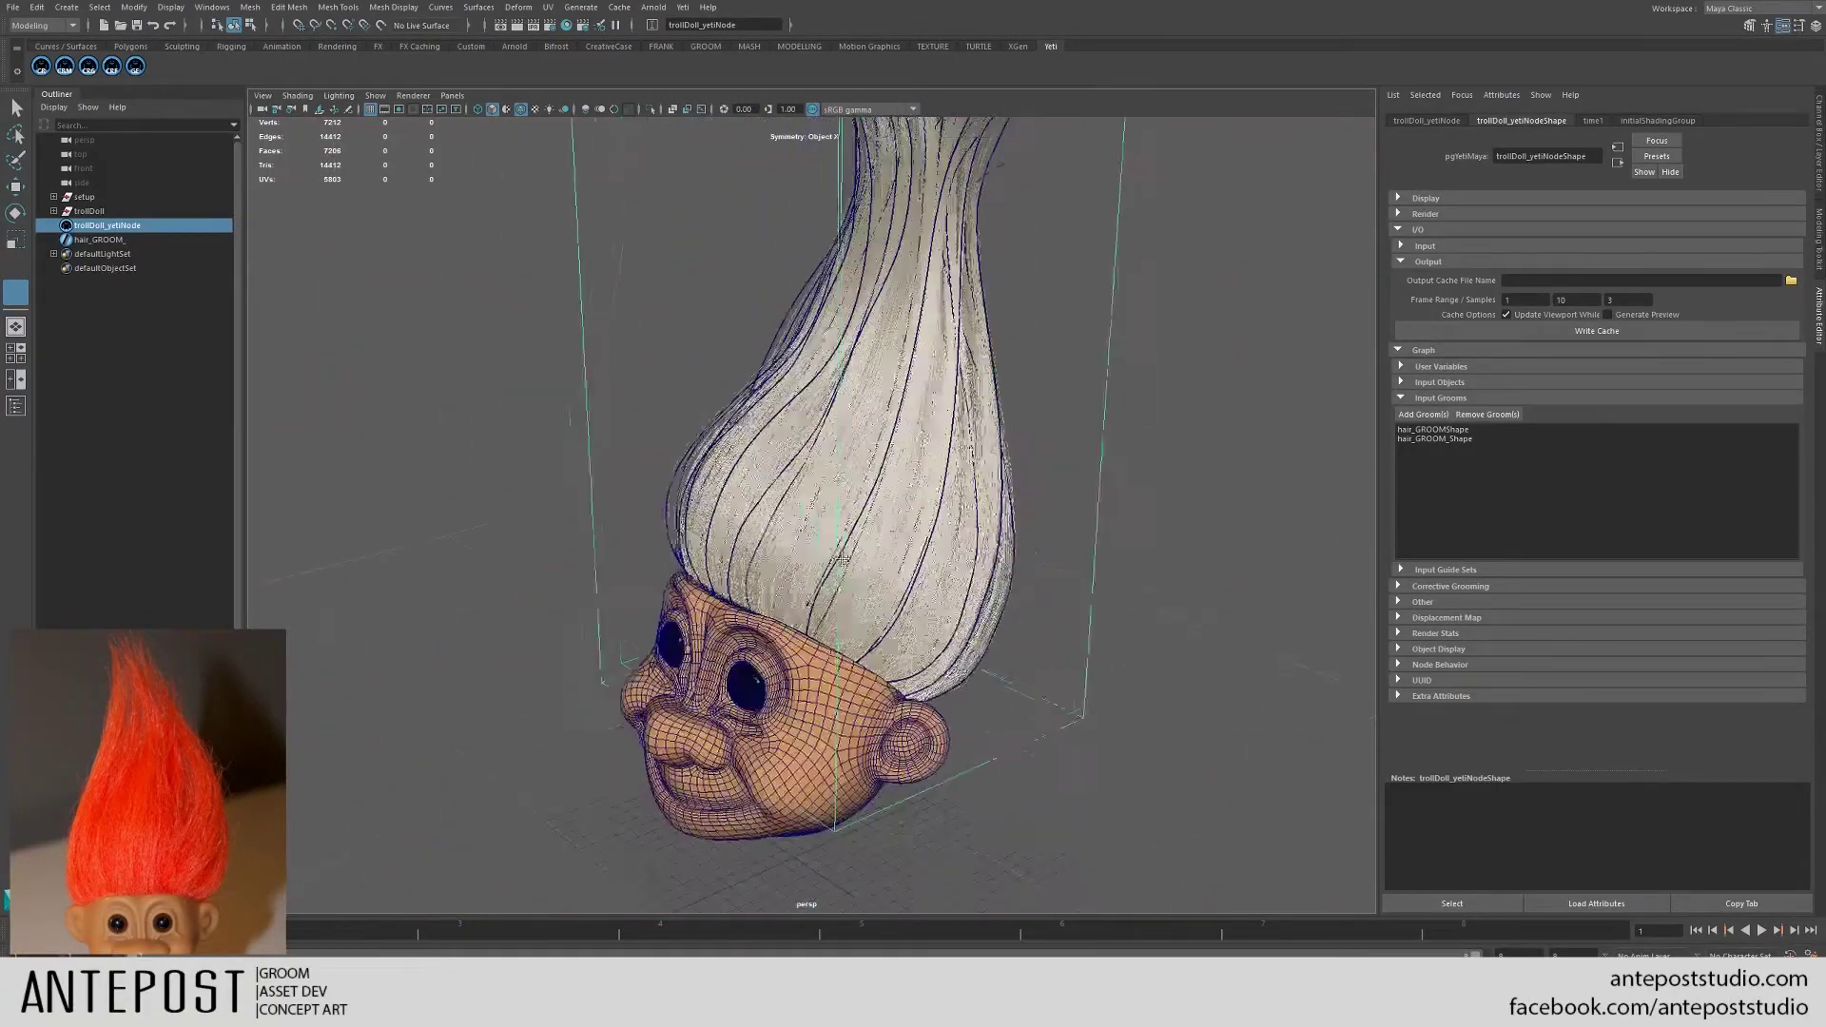
# - Open the Yeti graph of trollDoll_yetiNode, view the clumping0 node's settings, and close the graph
pyautogui.scroll(-3, 913, 552)
pyautogui.moveTo(847, 523)
pyautogui.keyDown('alt'); pyautogui.mouseDown()
pyautogui.moveTo(930, 508)
pyautogui.moveTo(856, 514)
pyautogui.mouseUp(); pyautogui.keyUp('alt')
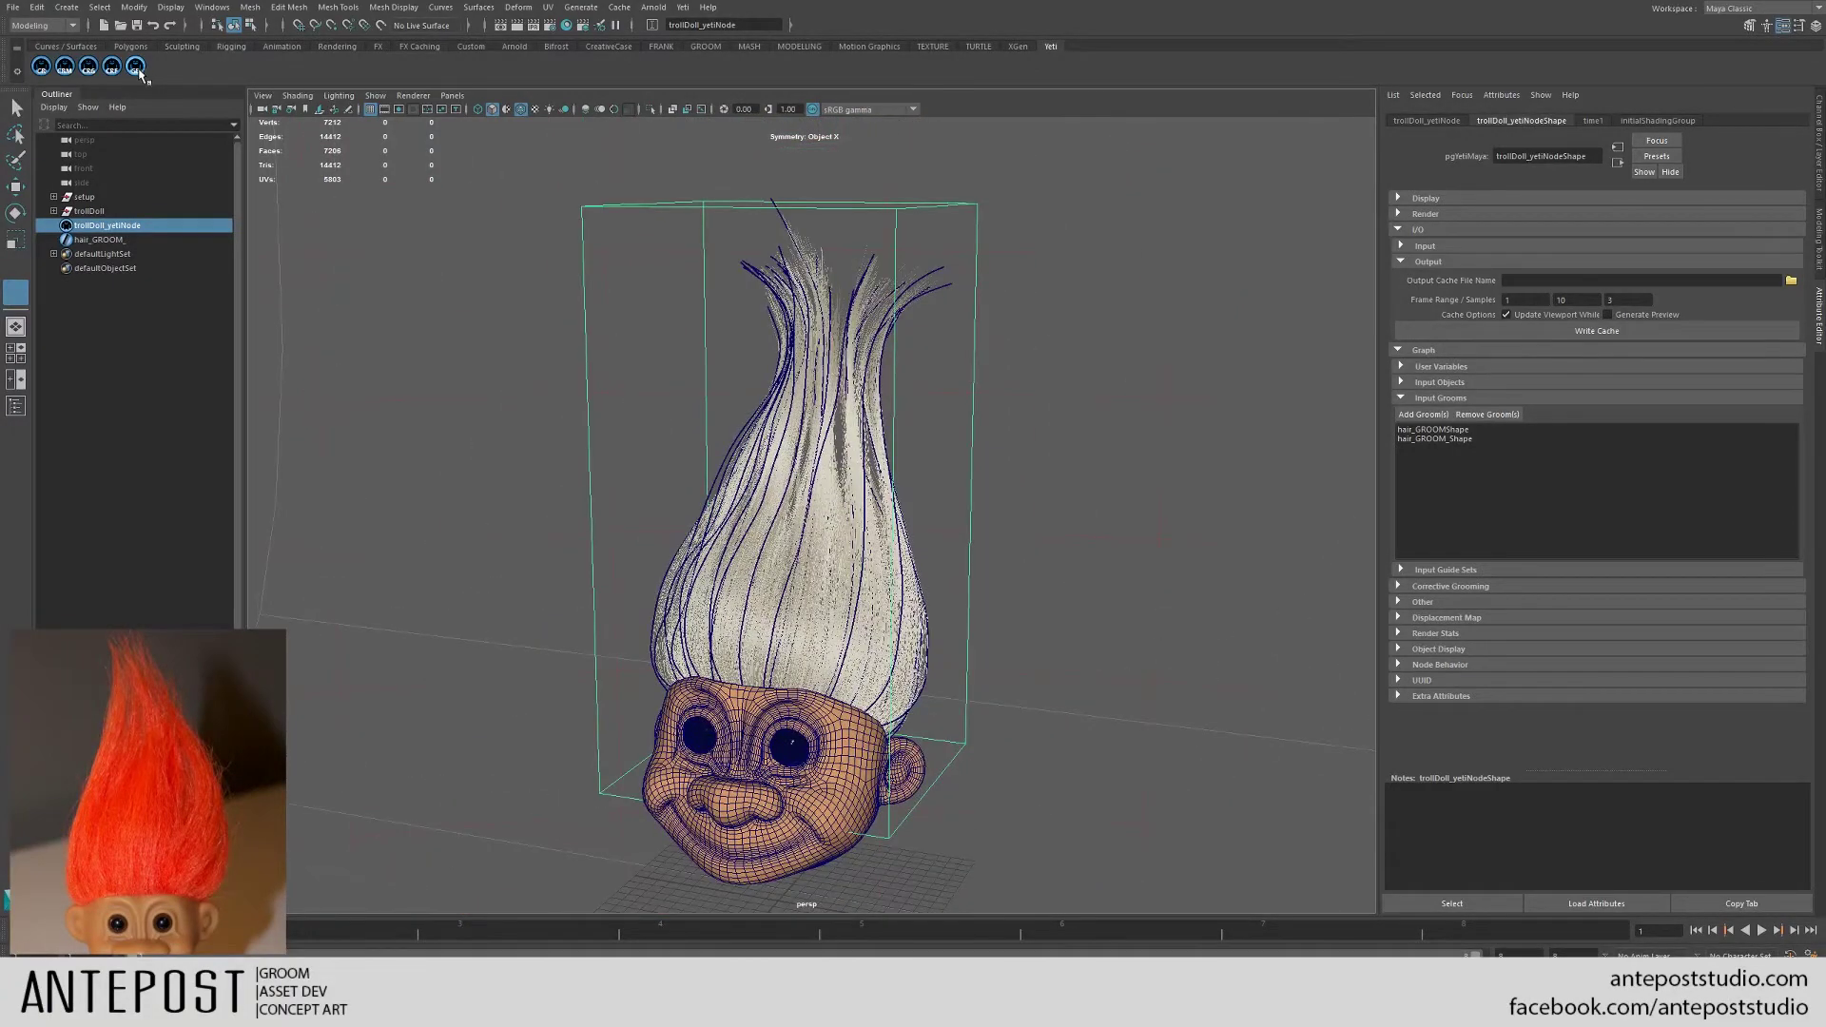
pyautogui.click(136, 68)
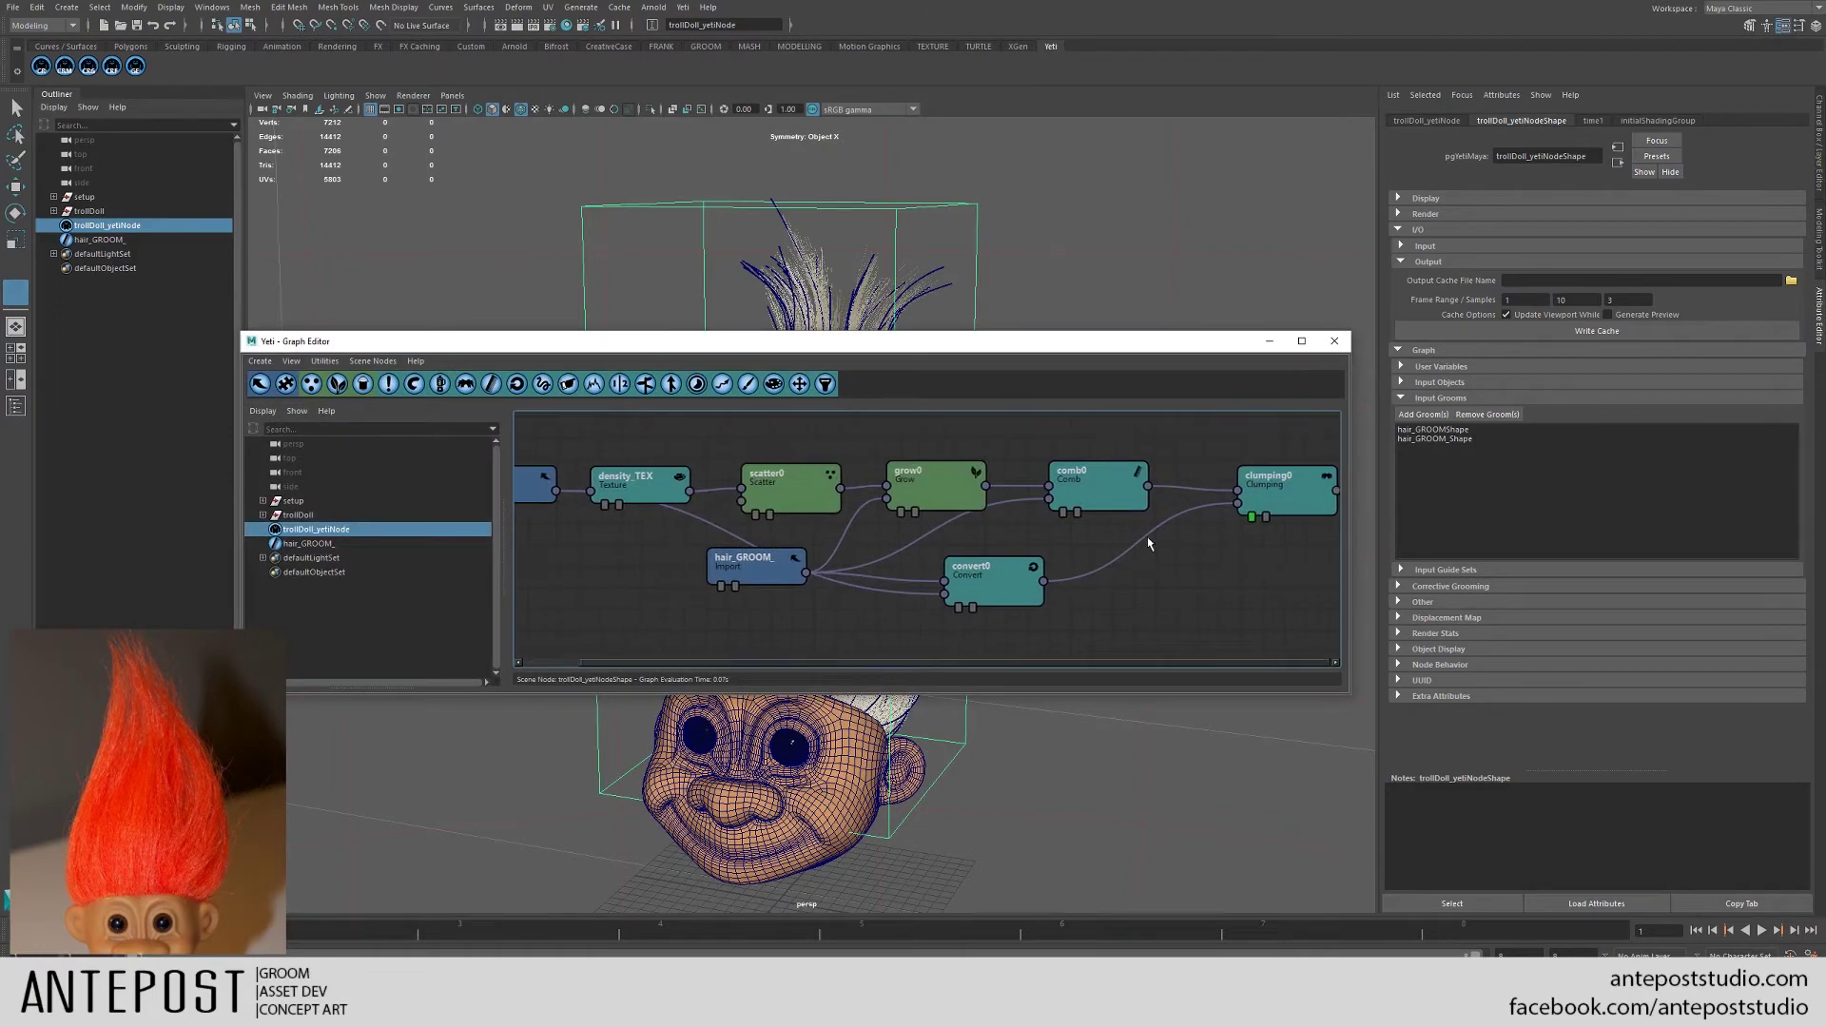
pyautogui.doubleClick(1281, 494)
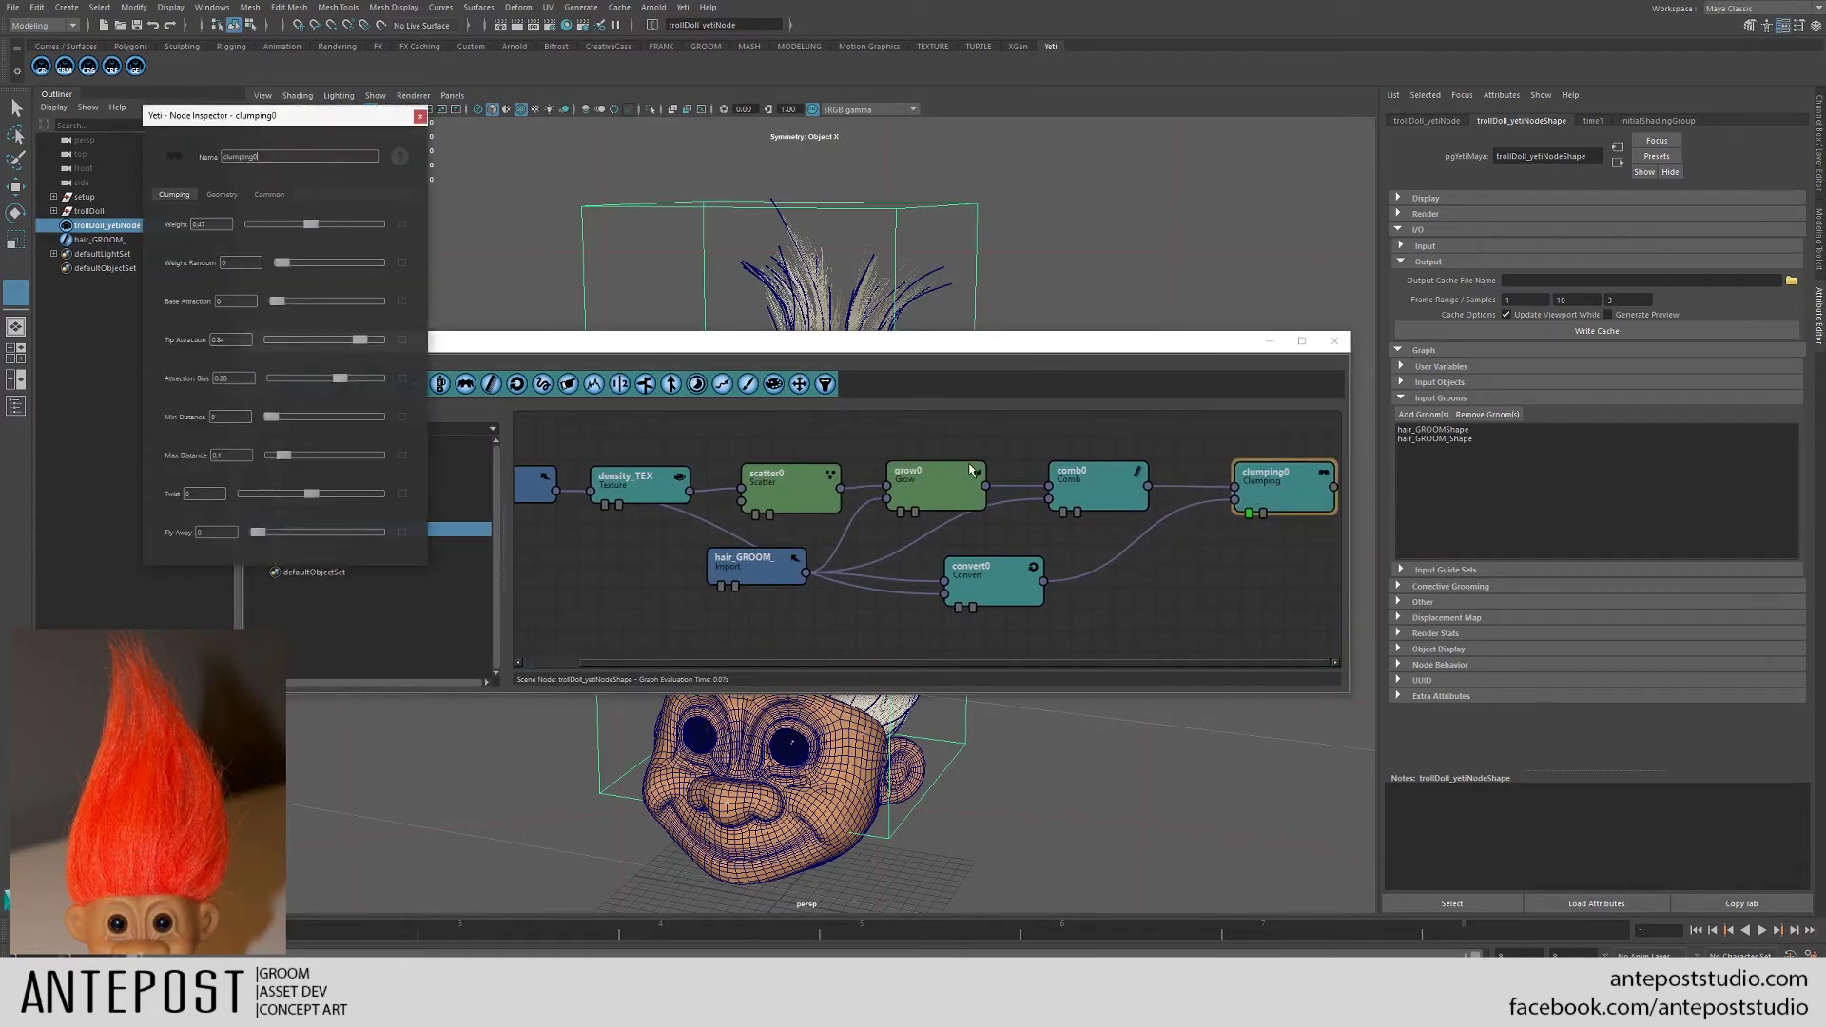
pyautogui.click(1335, 344)
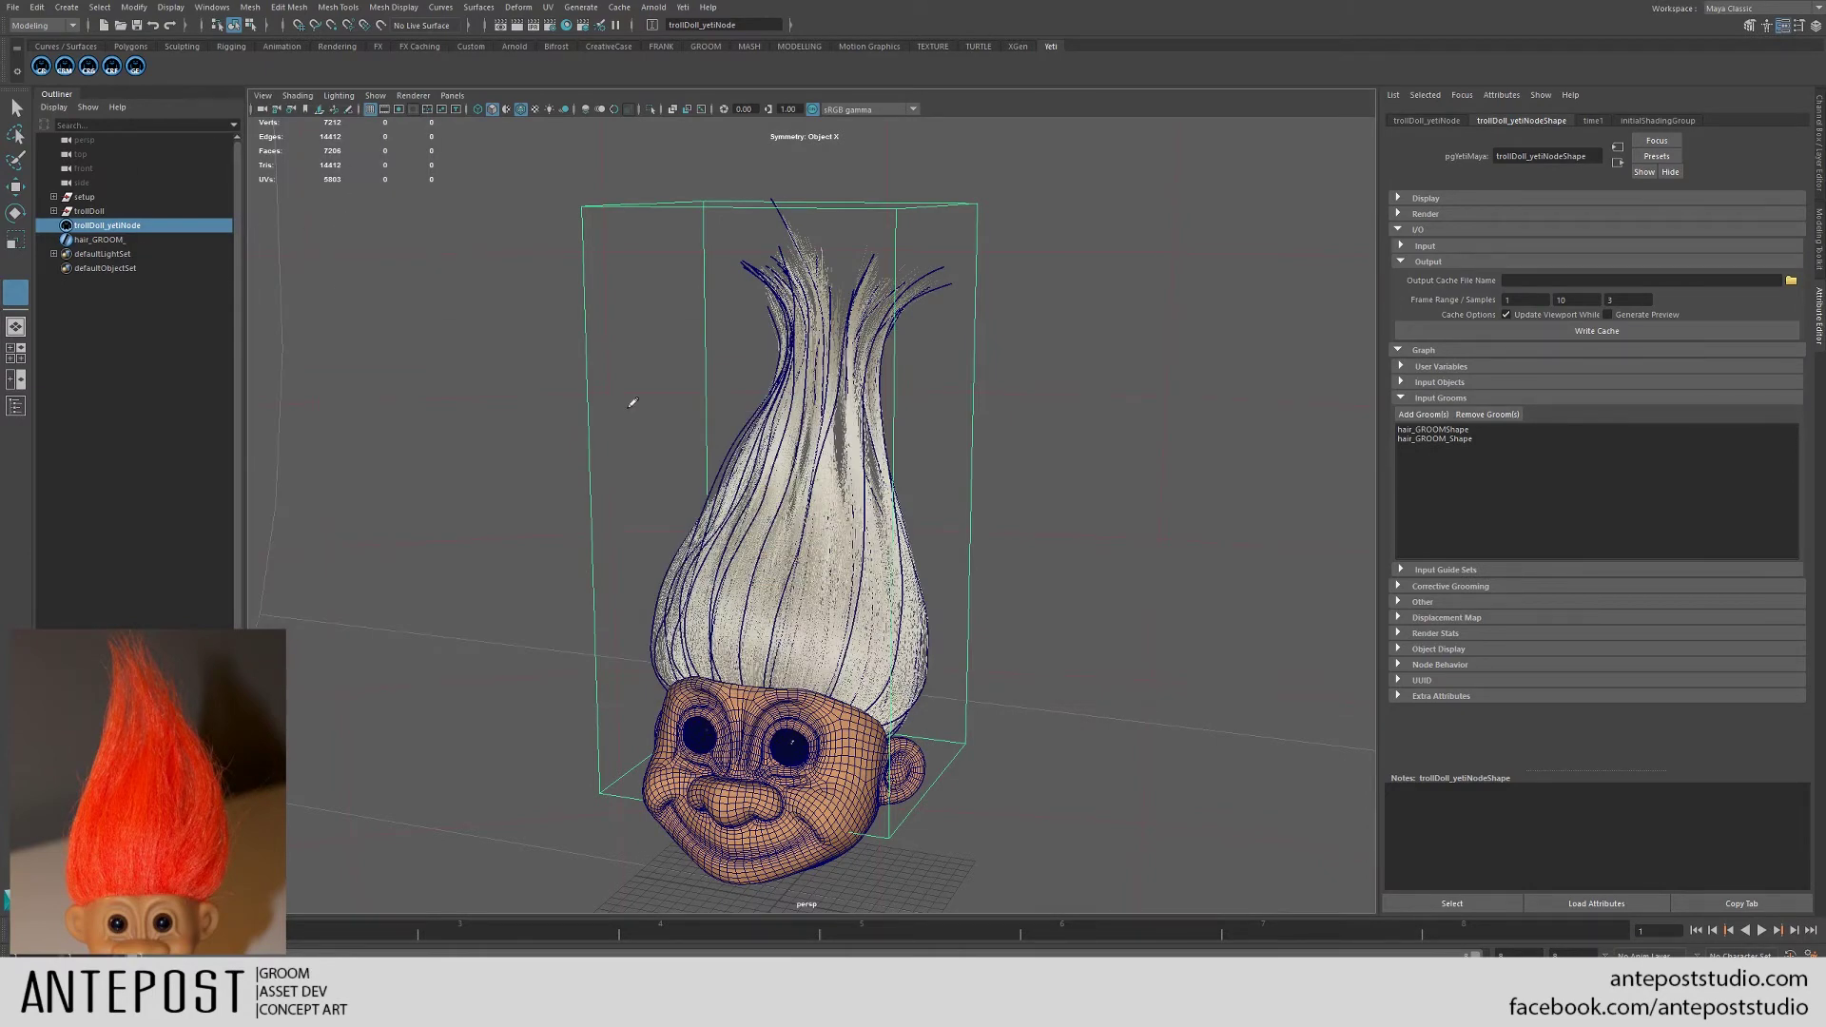
# - Hide the hair_GROOM_ guide strands and inspect the generated hair alone from the side and the front
pyautogui.scroll(2, 647, 418)
pyautogui.keyDown('alt'); pyautogui.moveTo(713, 499); pyautogui.dragTo(807, 481); pyautogui.keyUp('alt')
pyautogui.scroll(-1, 808, 481)
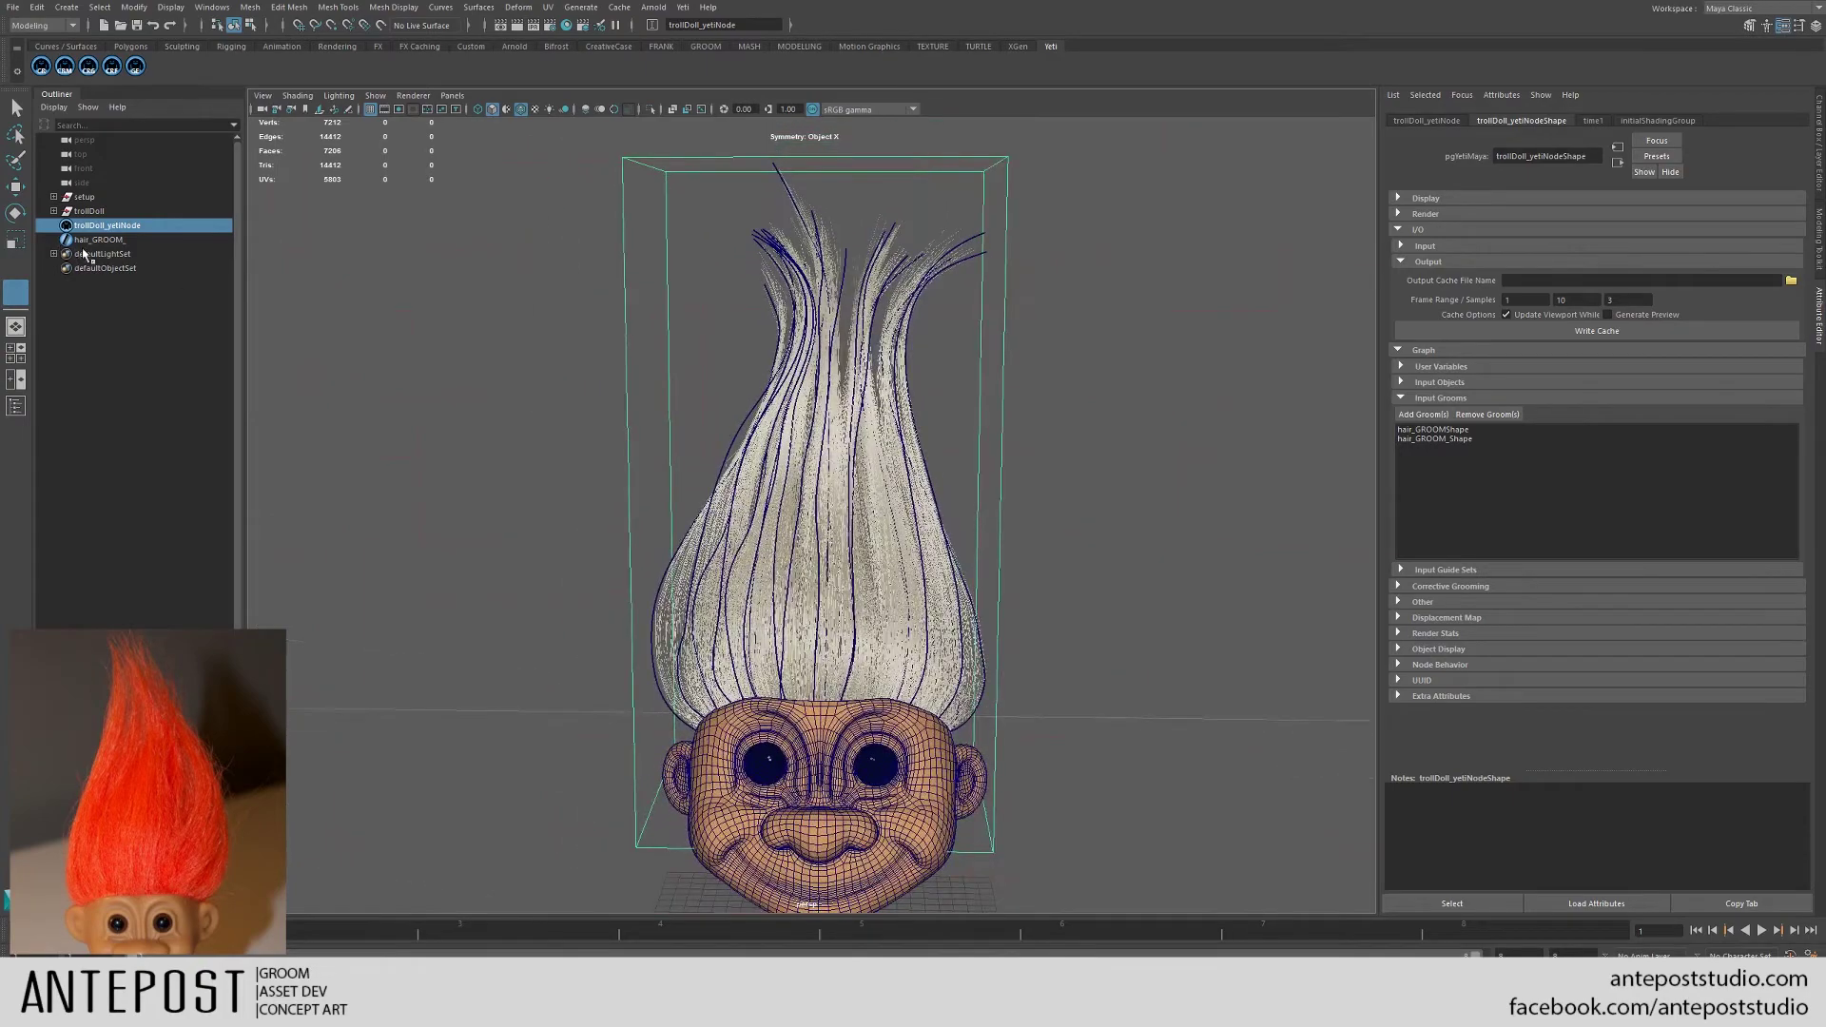
pyautogui.click(90, 240)
pyautogui.hotkey('ctrl', 'h')
pyautogui.keyDown('alt'); pyautogui.moveTo(657, 571); pyautogui.dragTo(97, 589); pyautogui.keyUp('alt')
pyautogui.keyDown('alt'); pyautogui.moveTo(820, 566); pyautogui.dragTo(712, 598); pyautogui.keyUp('alt')
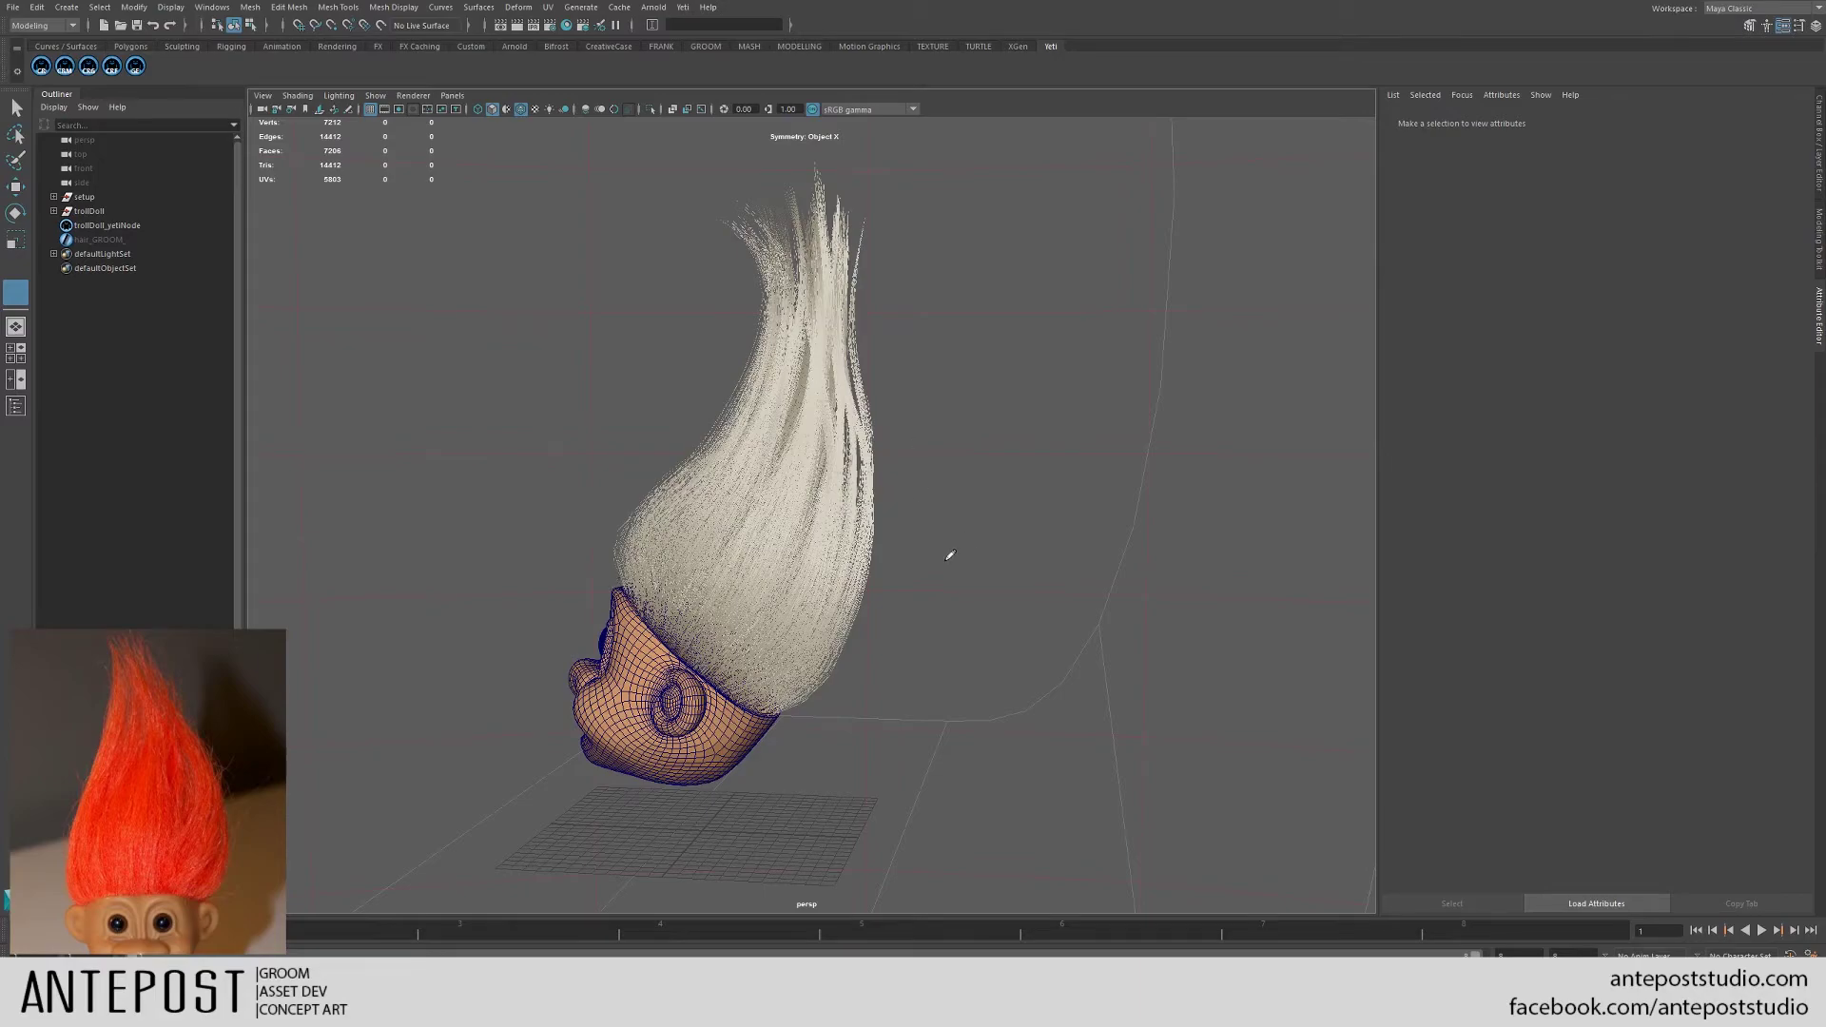
pyautogui.keyDown('alt'); pyautogui.moveTo(951, 556); pyautogui.dragTo(901, 533, button='right'); pyautogui.keyUp('alt')
pyautogui.keyDown('alt'); pyautogui.moveTo(900, 534); pyautogui.dragTo(936, 567, button='middle'); pyautogui.keyUp('alt')
pyautogui.keyDown('alt'); pyautogui.moveTo(828, 556); pyautogui.dragTo(877, 555, button='right'); pyautogui.keyUp('alt')
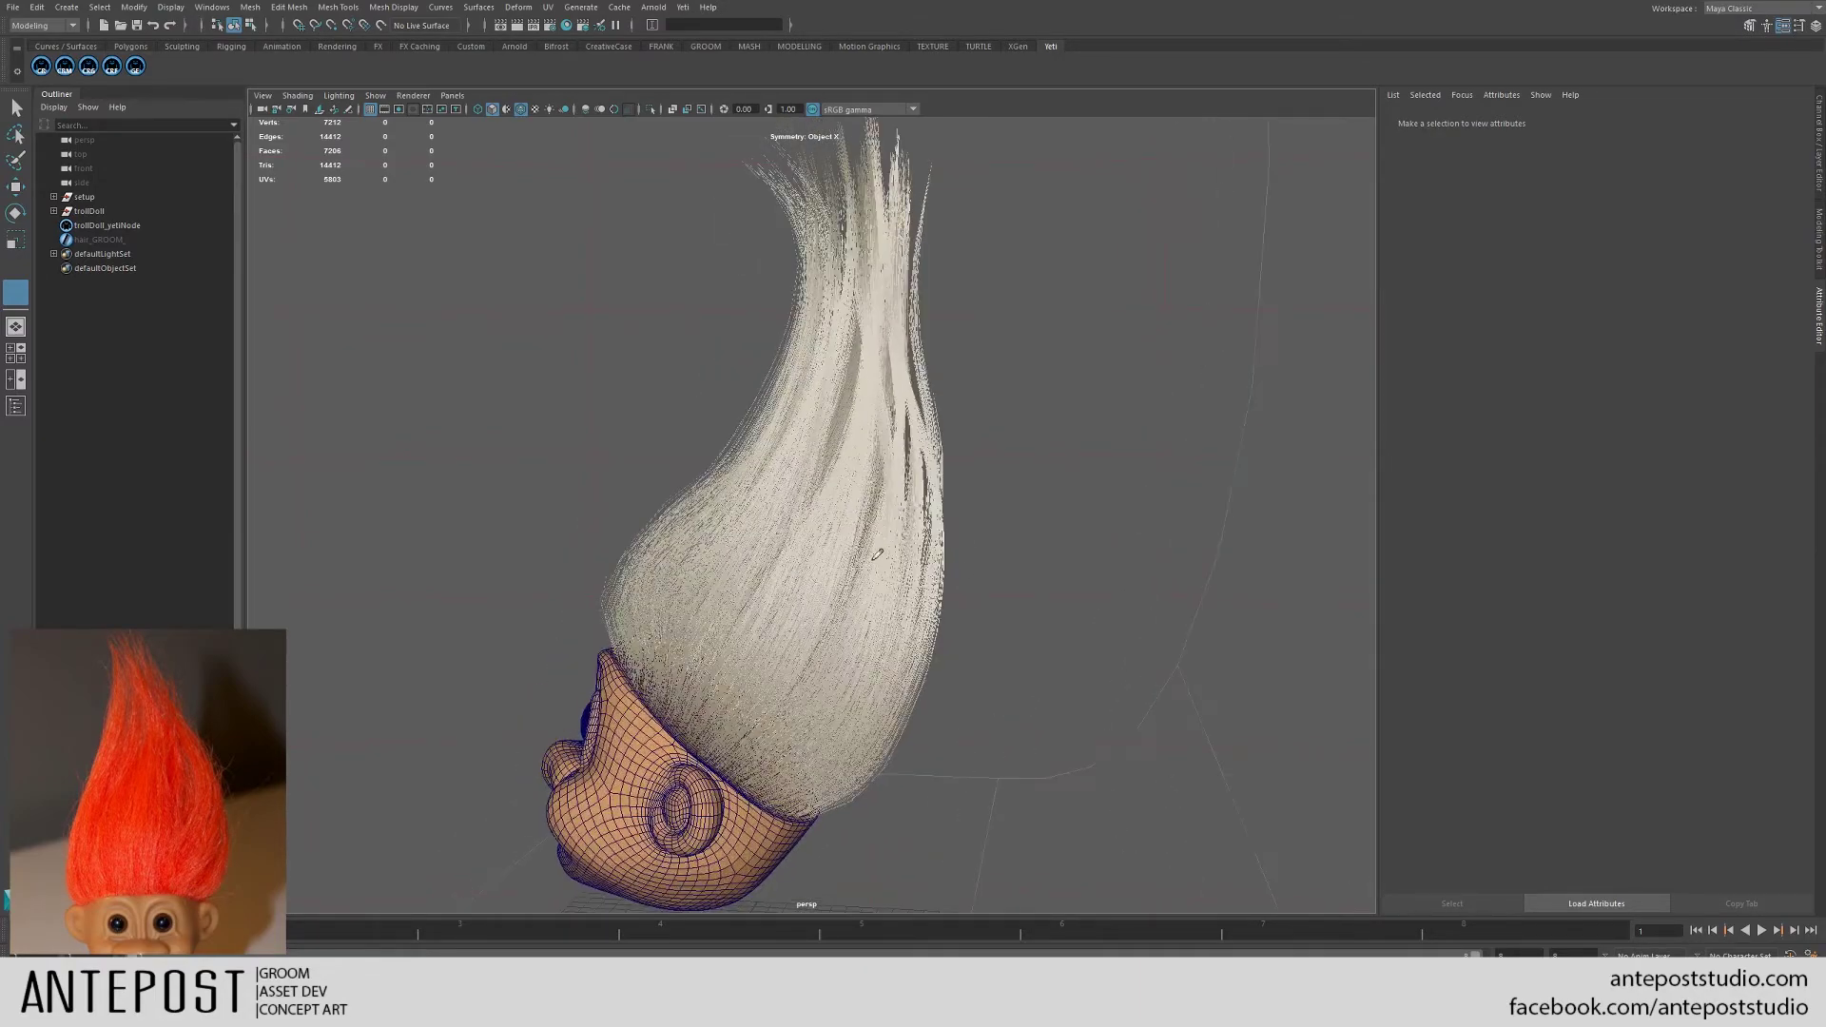
pyautogui.keyDown('alt'); pyautogui.moveTo(877, 556); pyautogui.dragTo(796, 749); pyautogui.keyUp('alt')
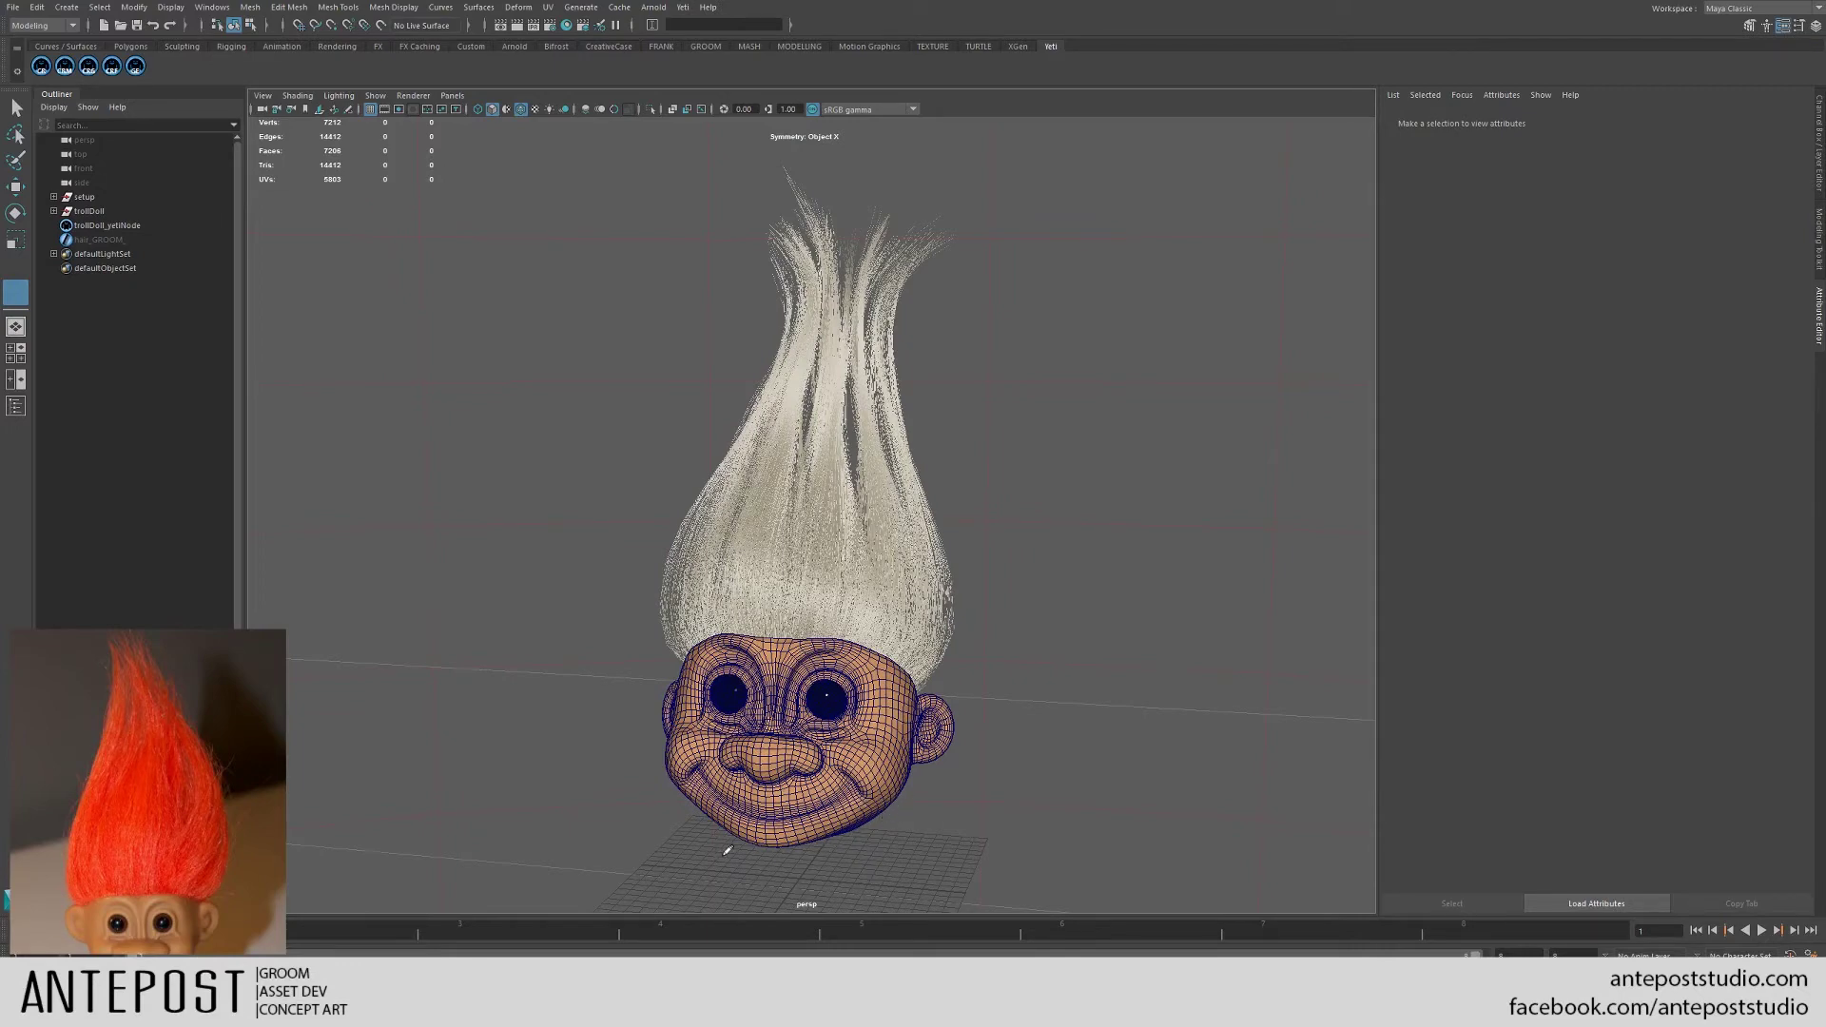
pyautogui.keyDown('alt'); pyautogui.moveTo(728, 850); pyautogui.dragTo(980, 683); pyautogui.keyUp('alt')
# - Review the full node network of trollDoll_yetiNode, close it, and check the hair shape from the front
pyautogui.click(130, 225)
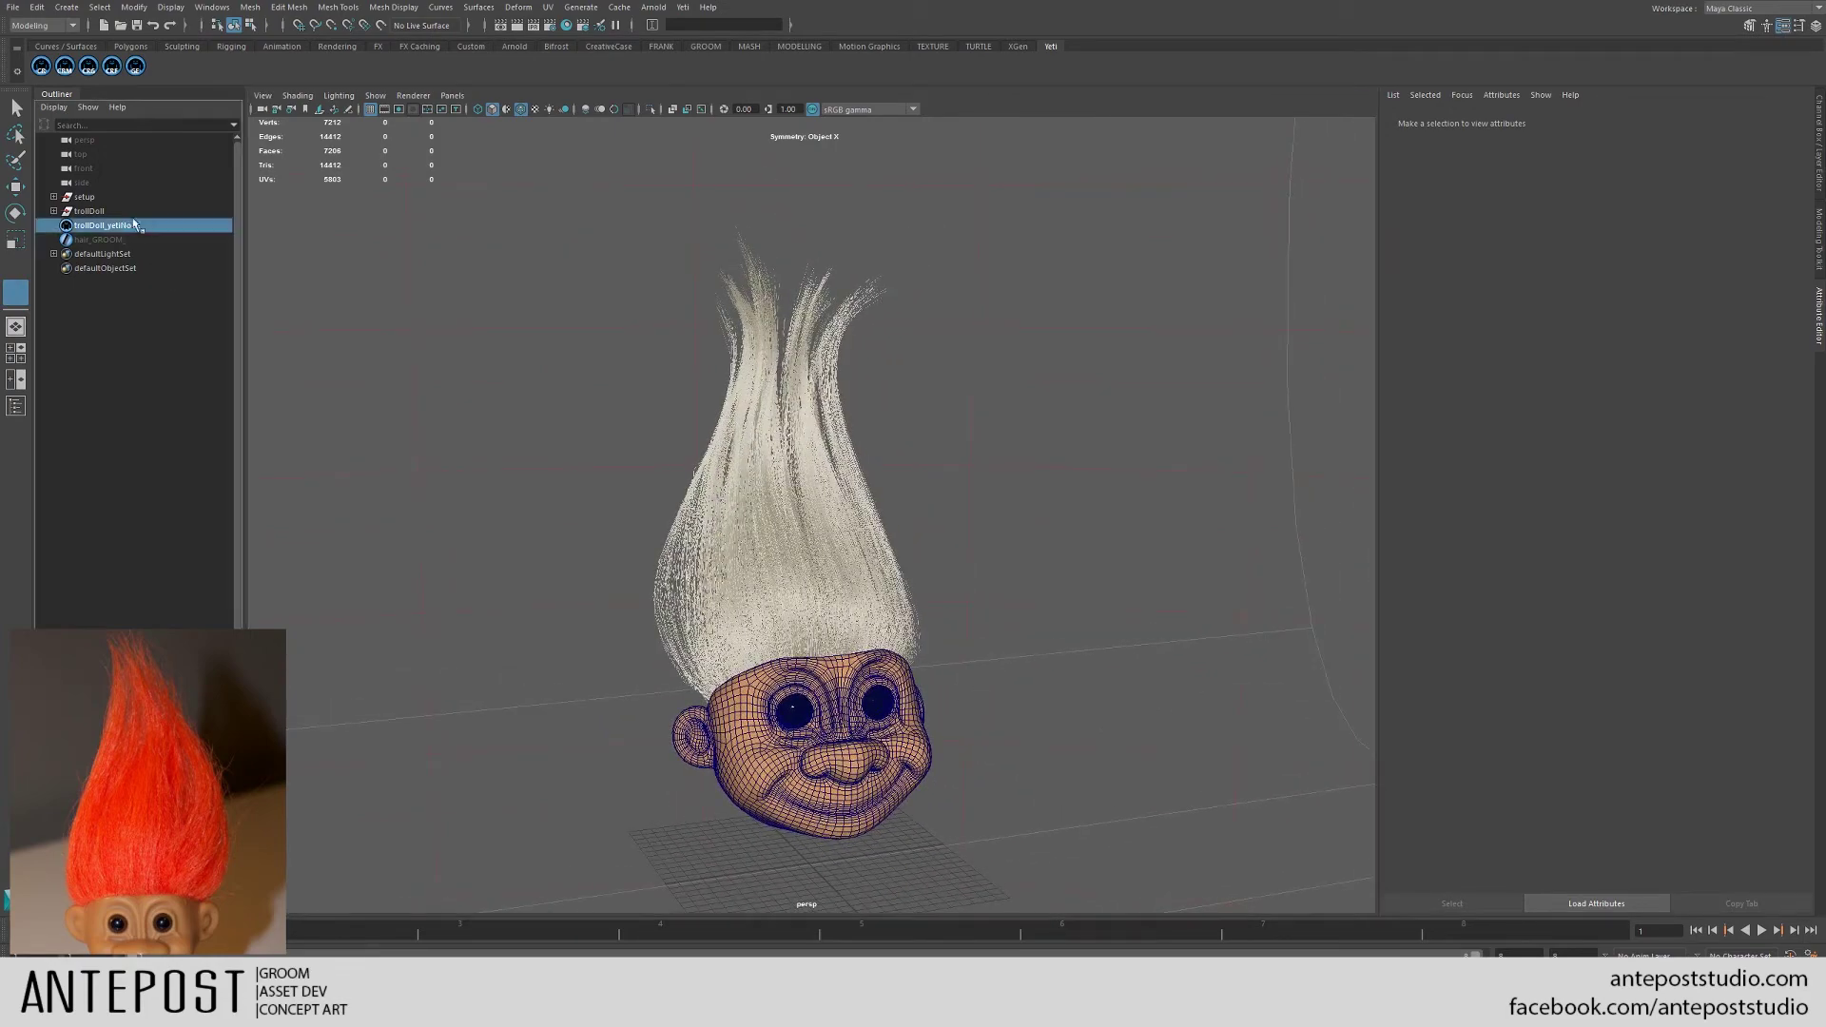
pyautogui.click(135, 70)
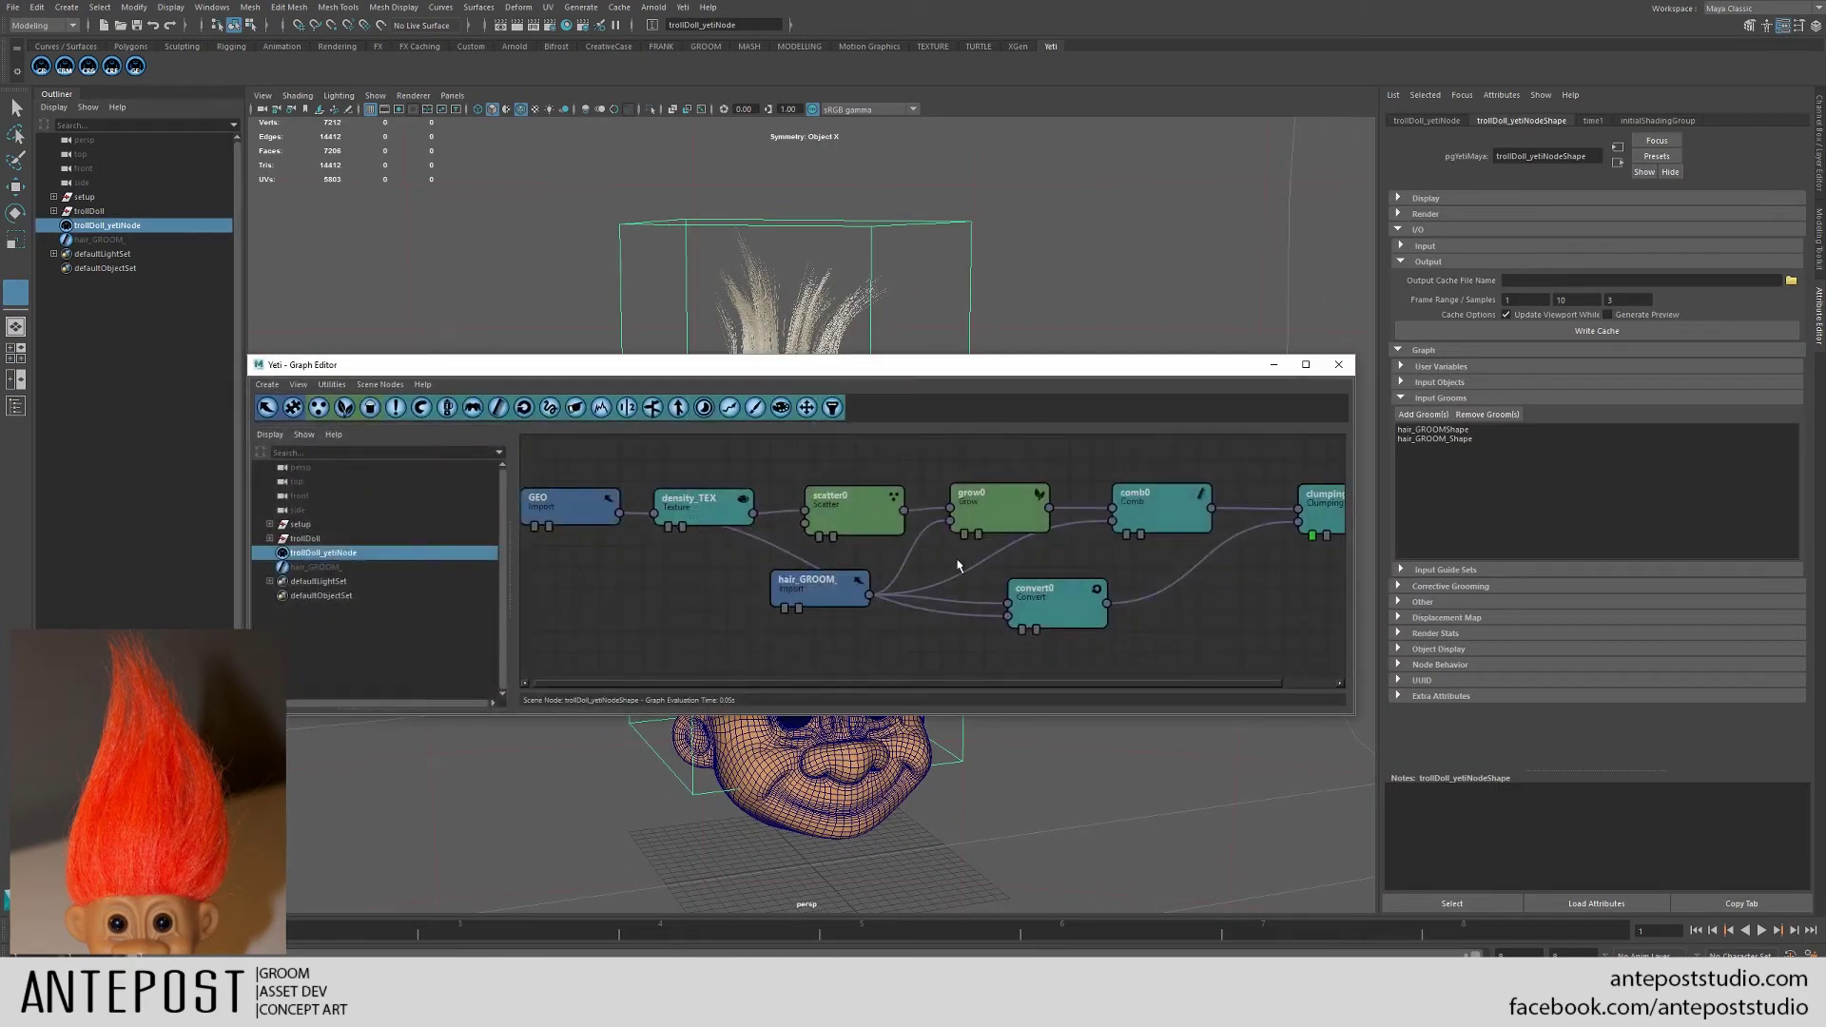
pyautogui.press('f')
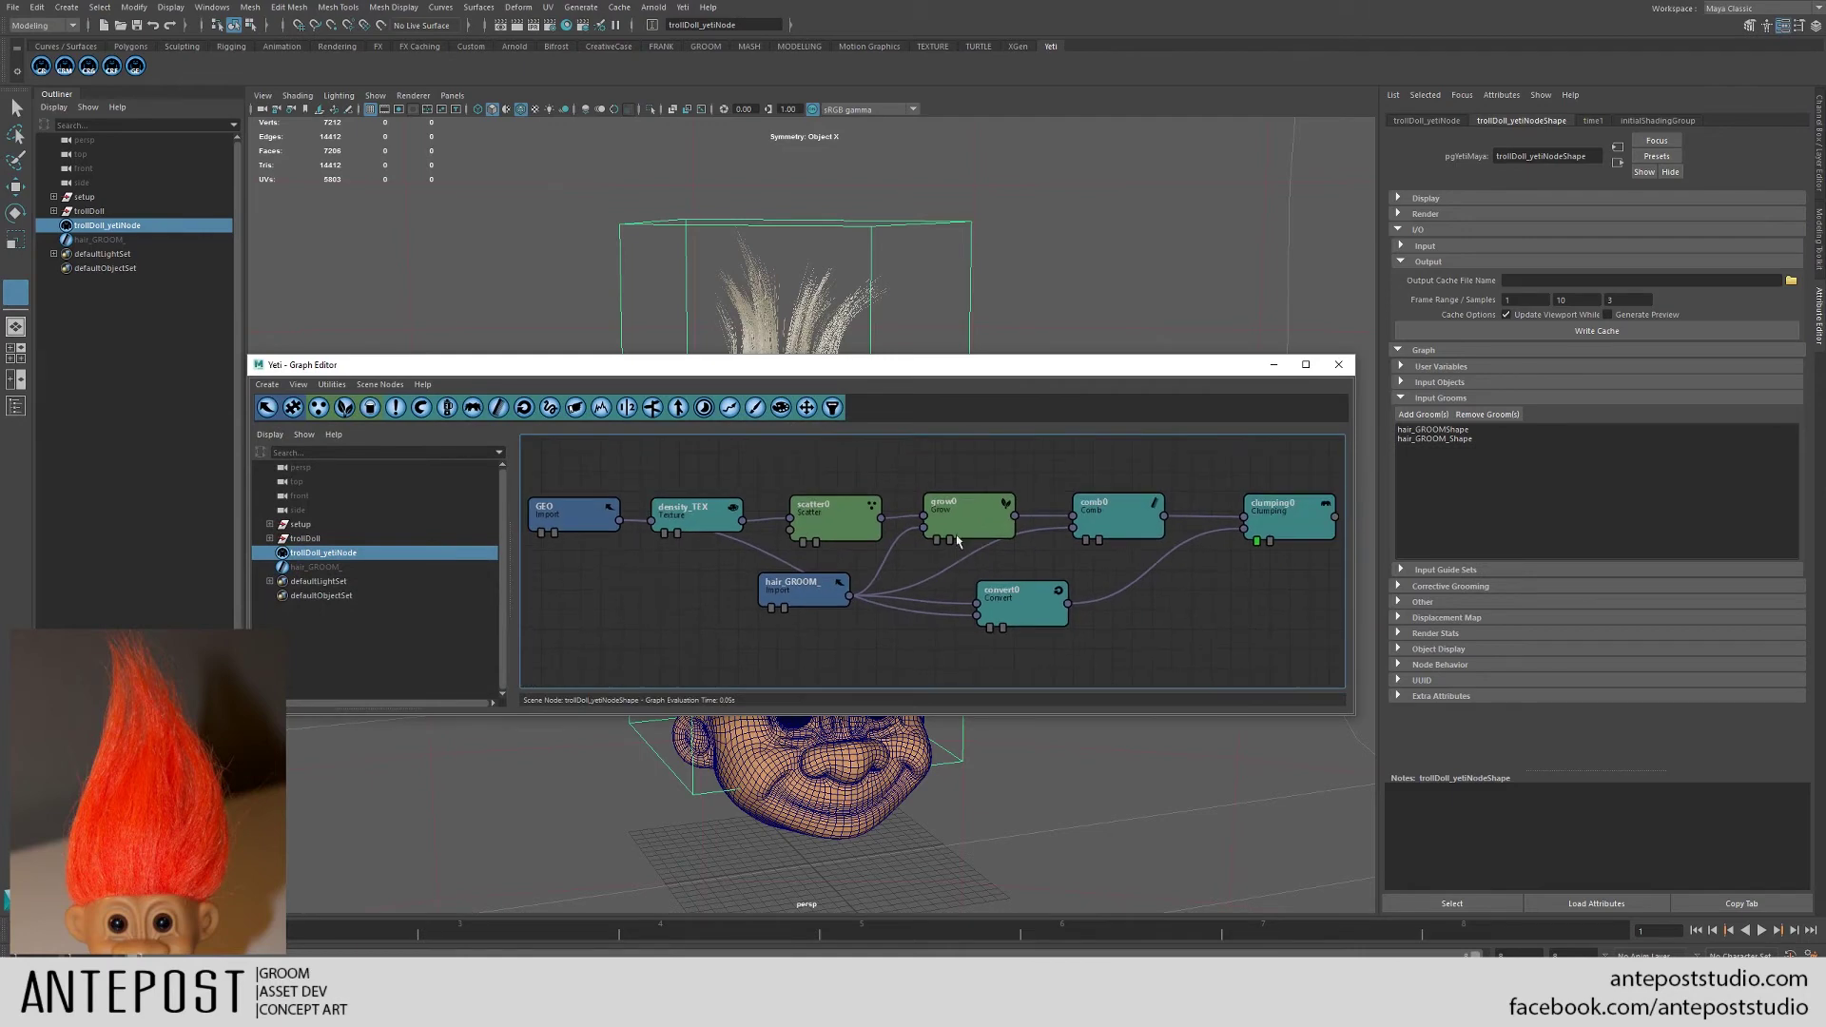
pyautogui.click(1341, 371)
pyautogui.keyDown('alt'); pyautogui.moveTo(790, 547); pyautogui.dragTo(870, 671); pyautogui.keyUp('alt')
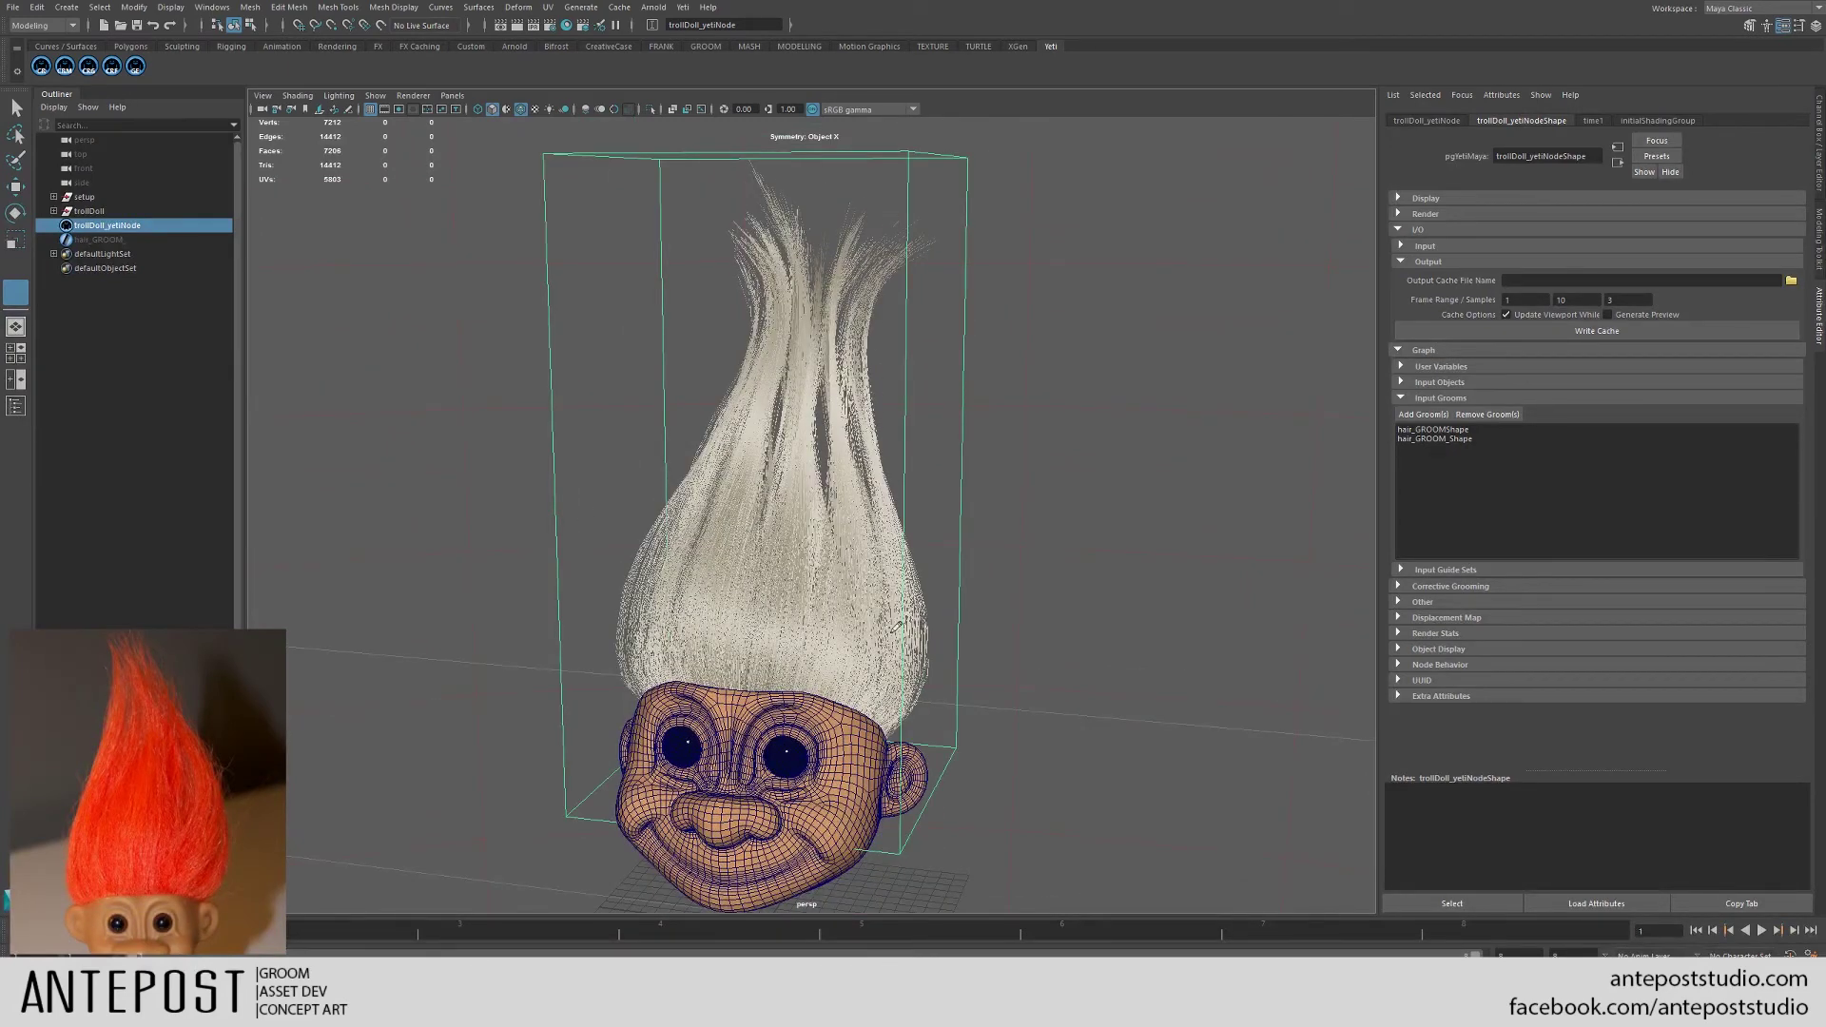
pyautogui.keyDown('alt'); pyautogui.moveTo(897, 626); pyautogui.dragTo(804, 632); pyautogui.keyUp('alt')
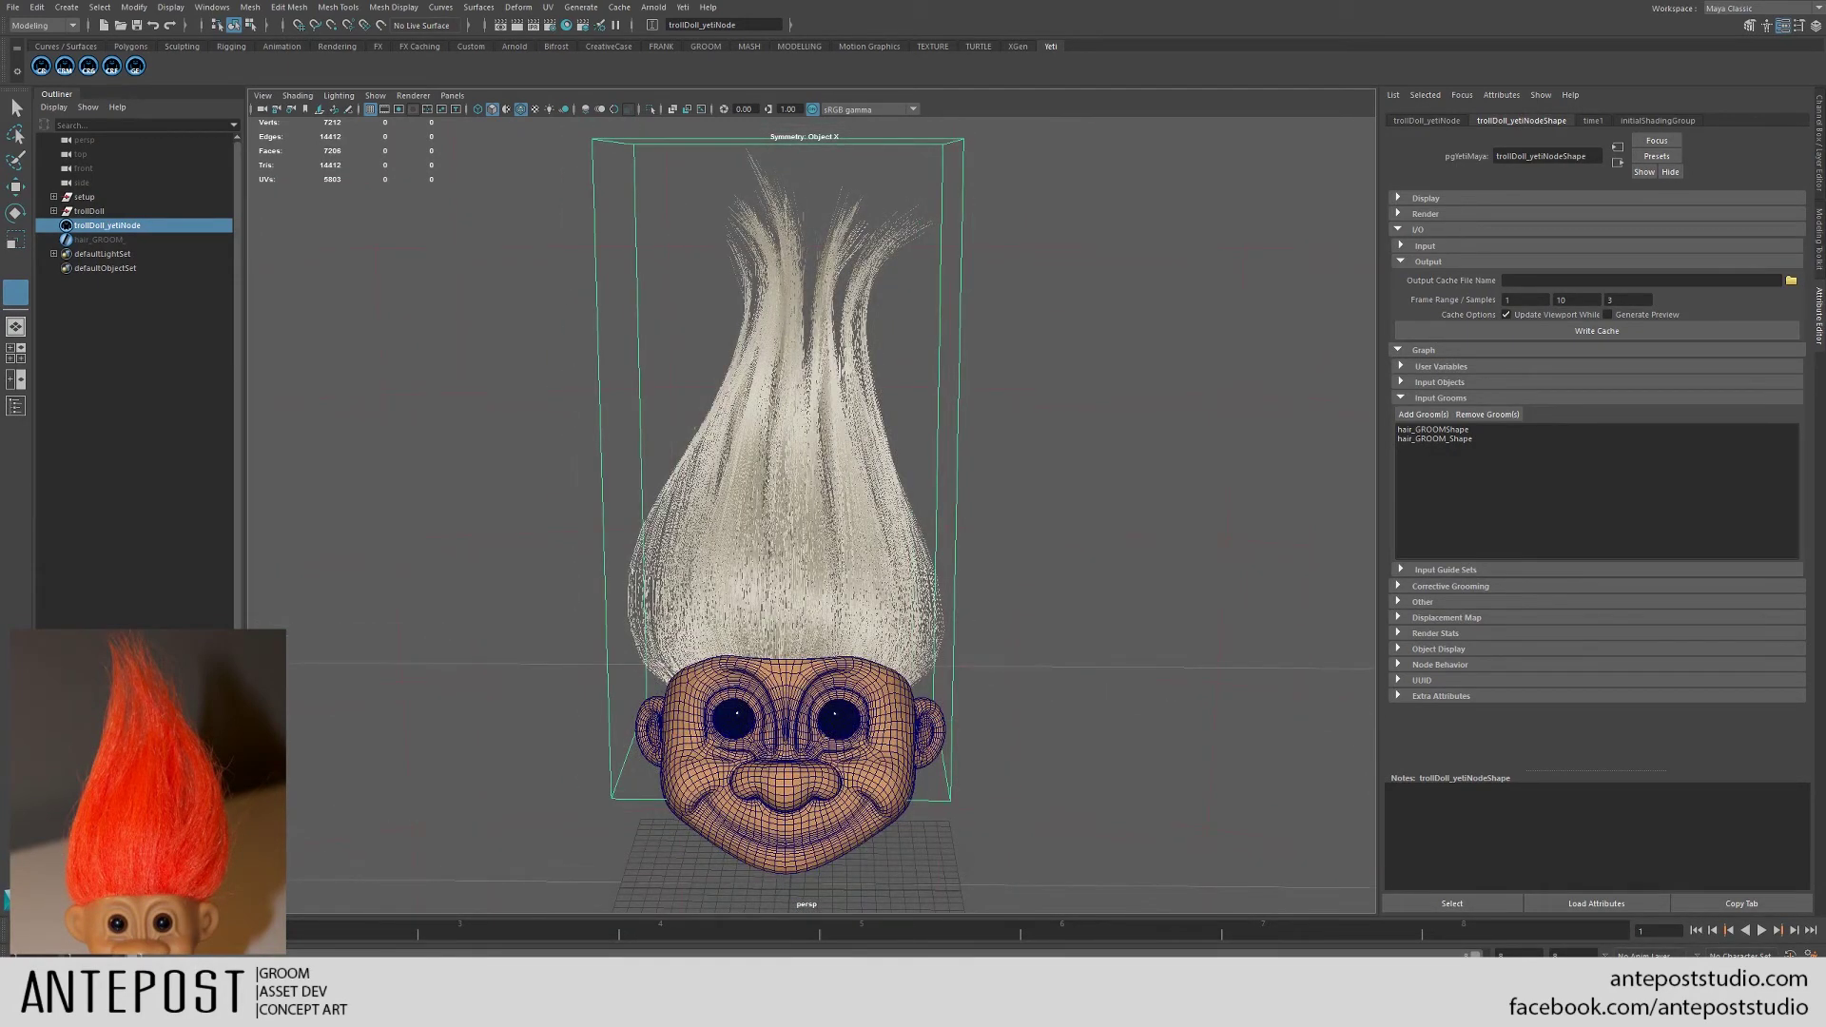
# - Reopen the Yeti graph at full size and move the hair_GROOM_ and convert0 nodes further below the main node row
pyautogui.click(136, 69)
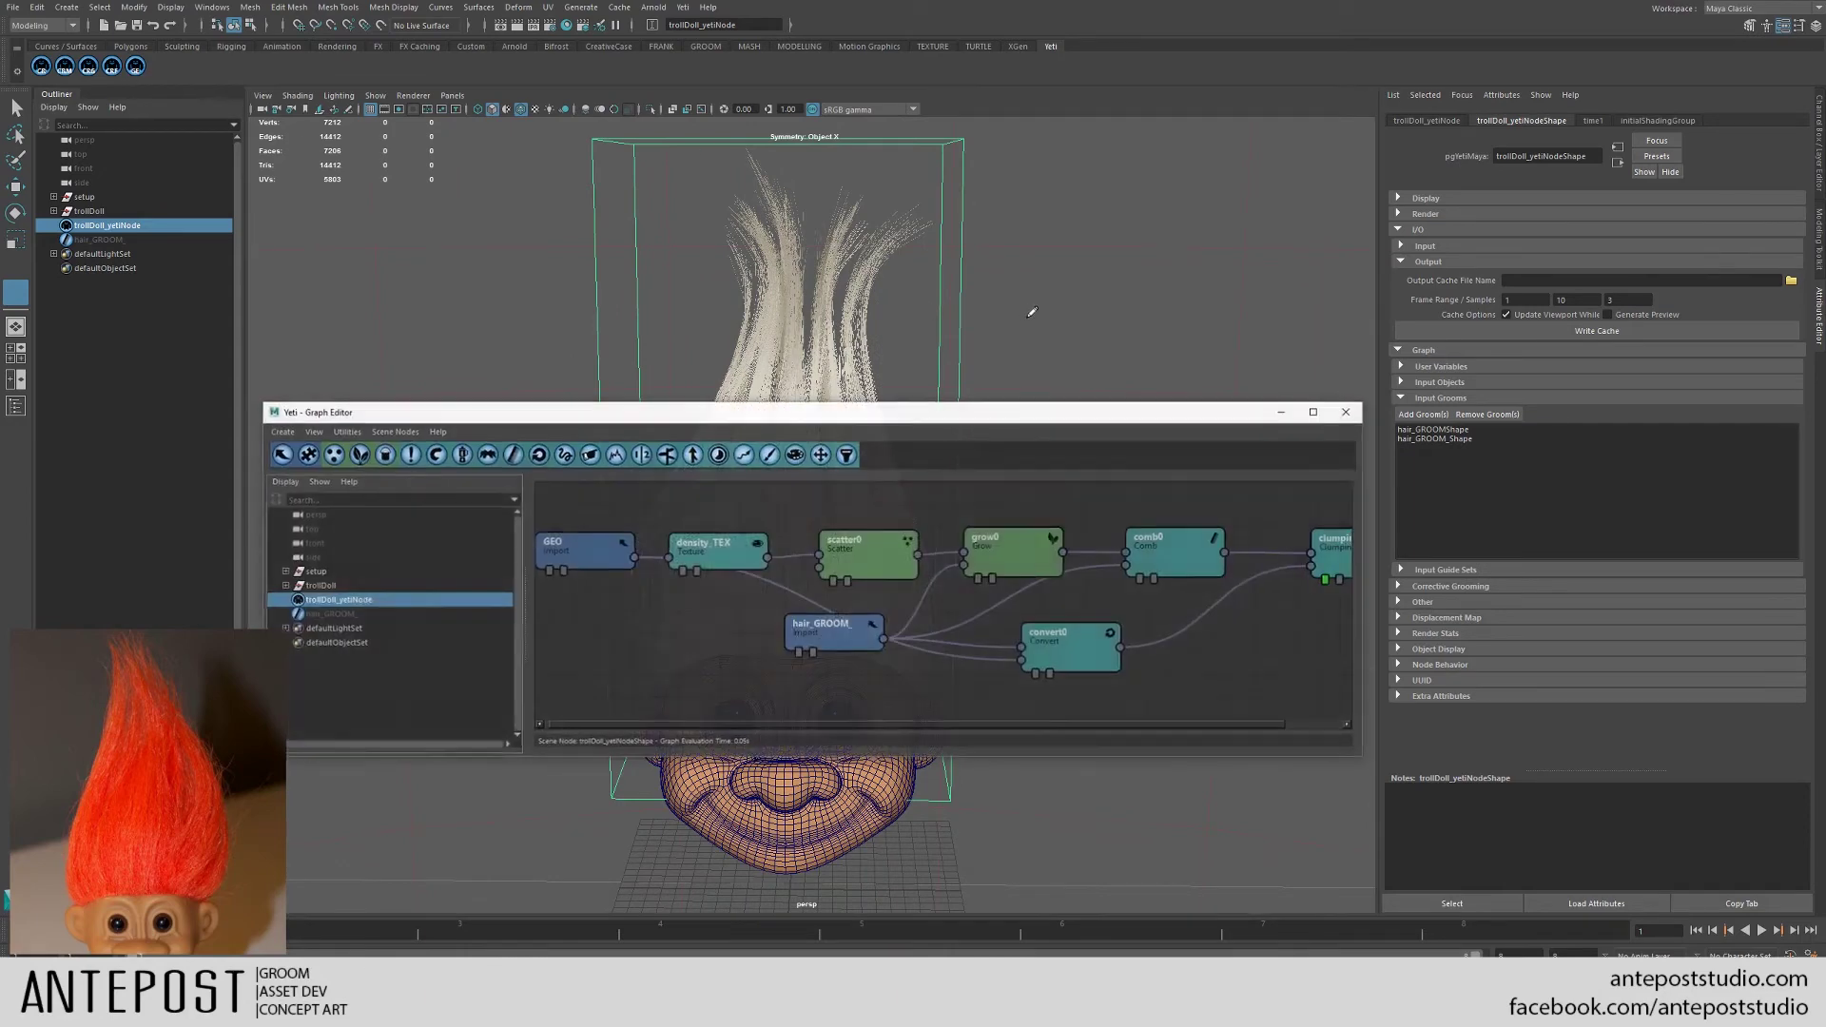
pyautogui.click(1314, 413)
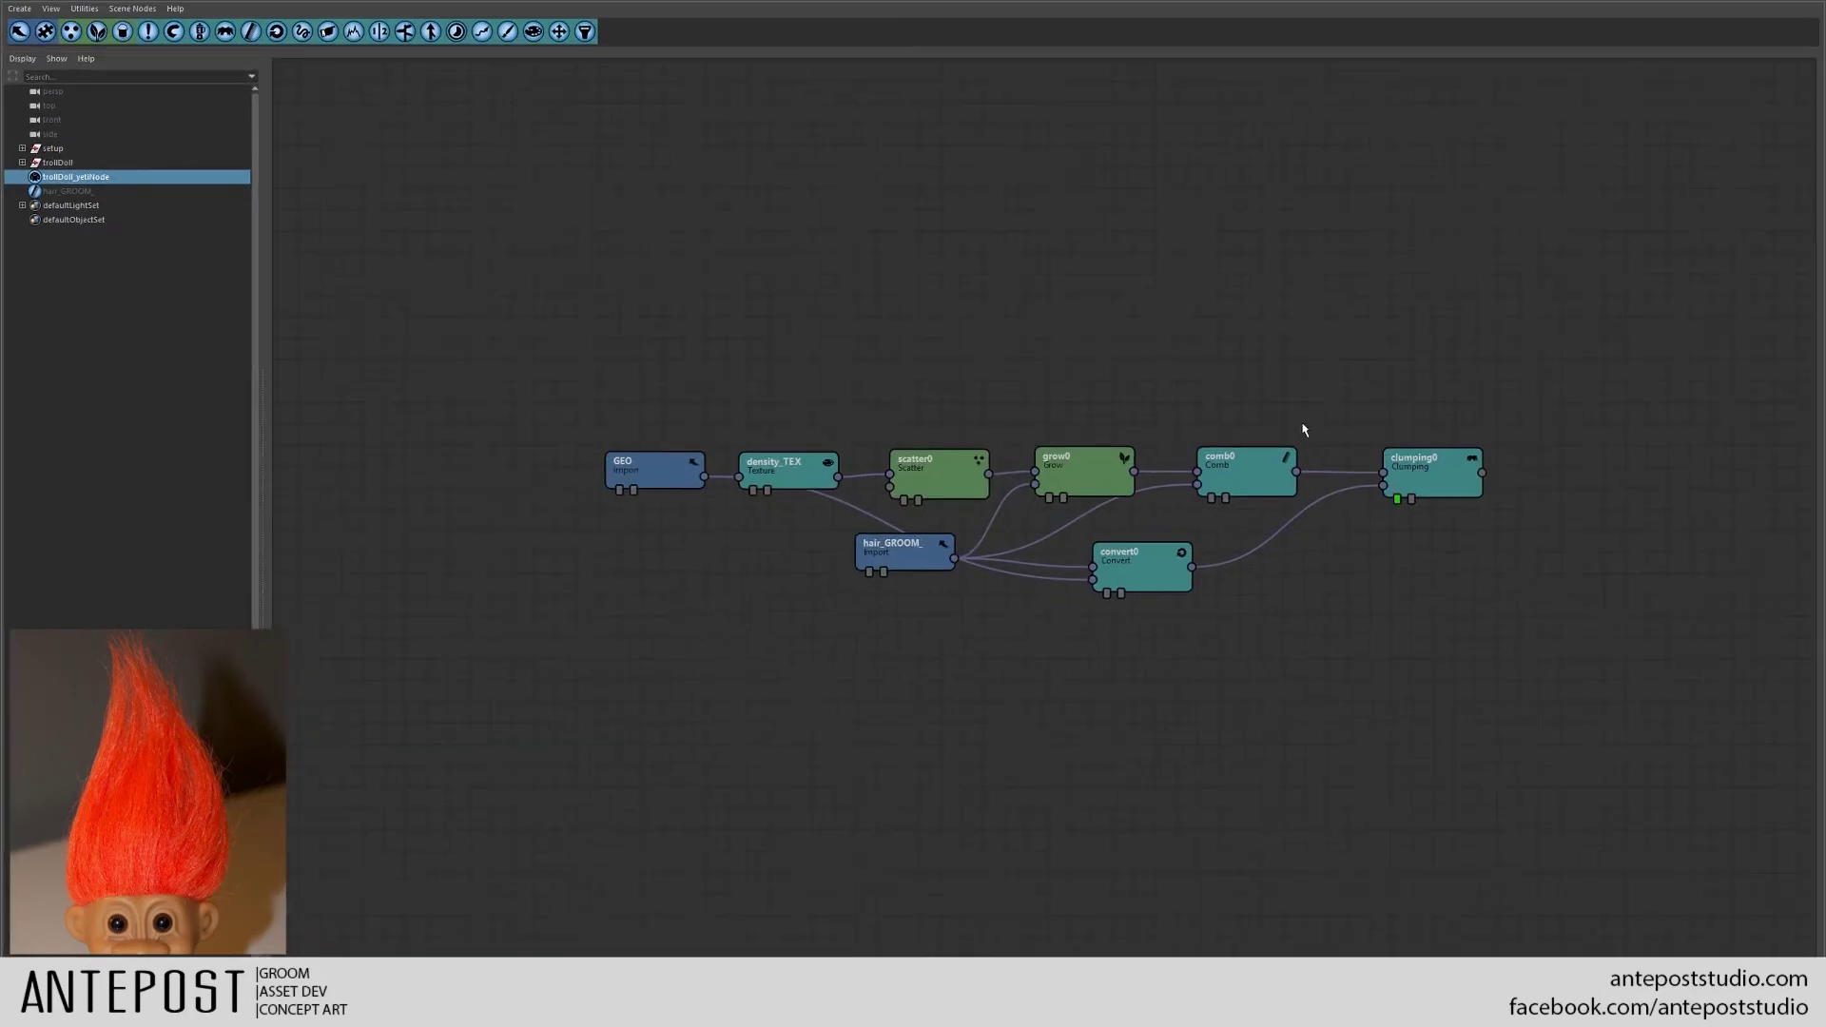
pyautogui.moveTo(932, 550); pyautogui.dragTo(908, 582)
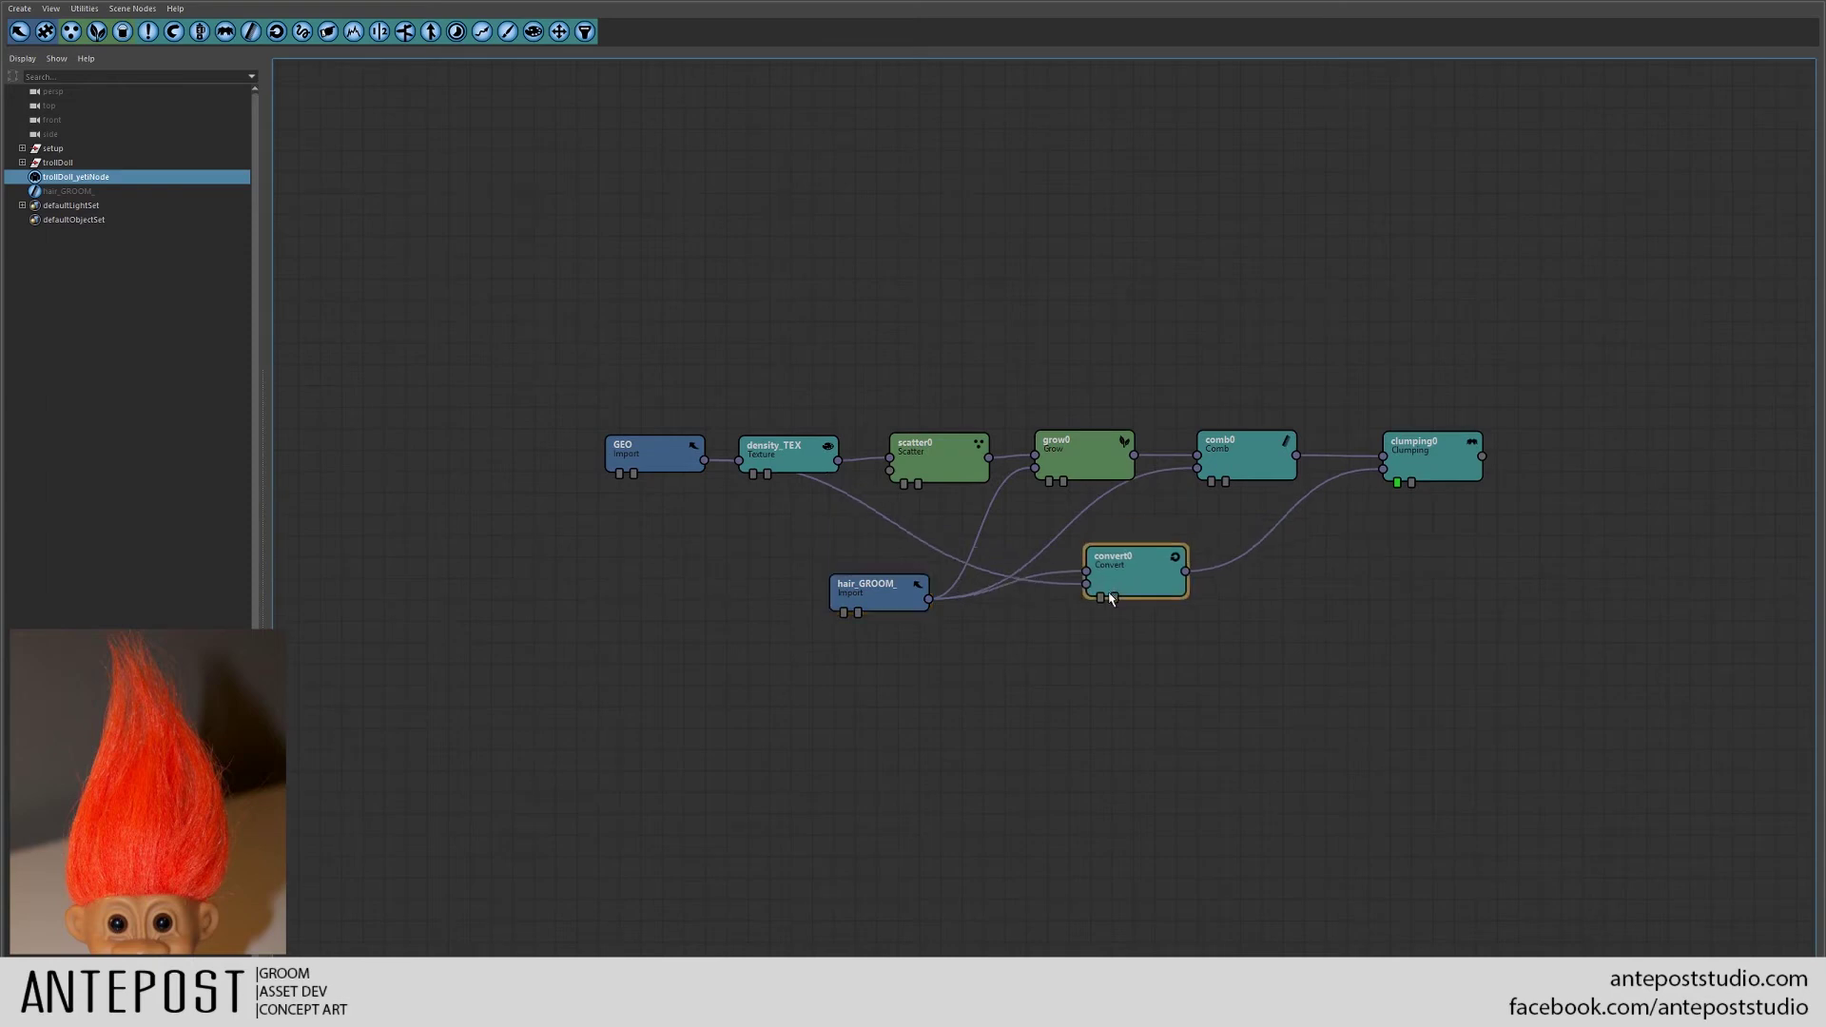
pyautogui.moveTo(1109, 595); pyautogui.dragTo(1094, 623)
# - Examine the clumping, stray hairs and overall silhouette of the troll's hair in the reference photo up close
pyautogui.scroll(5, 140, 807)
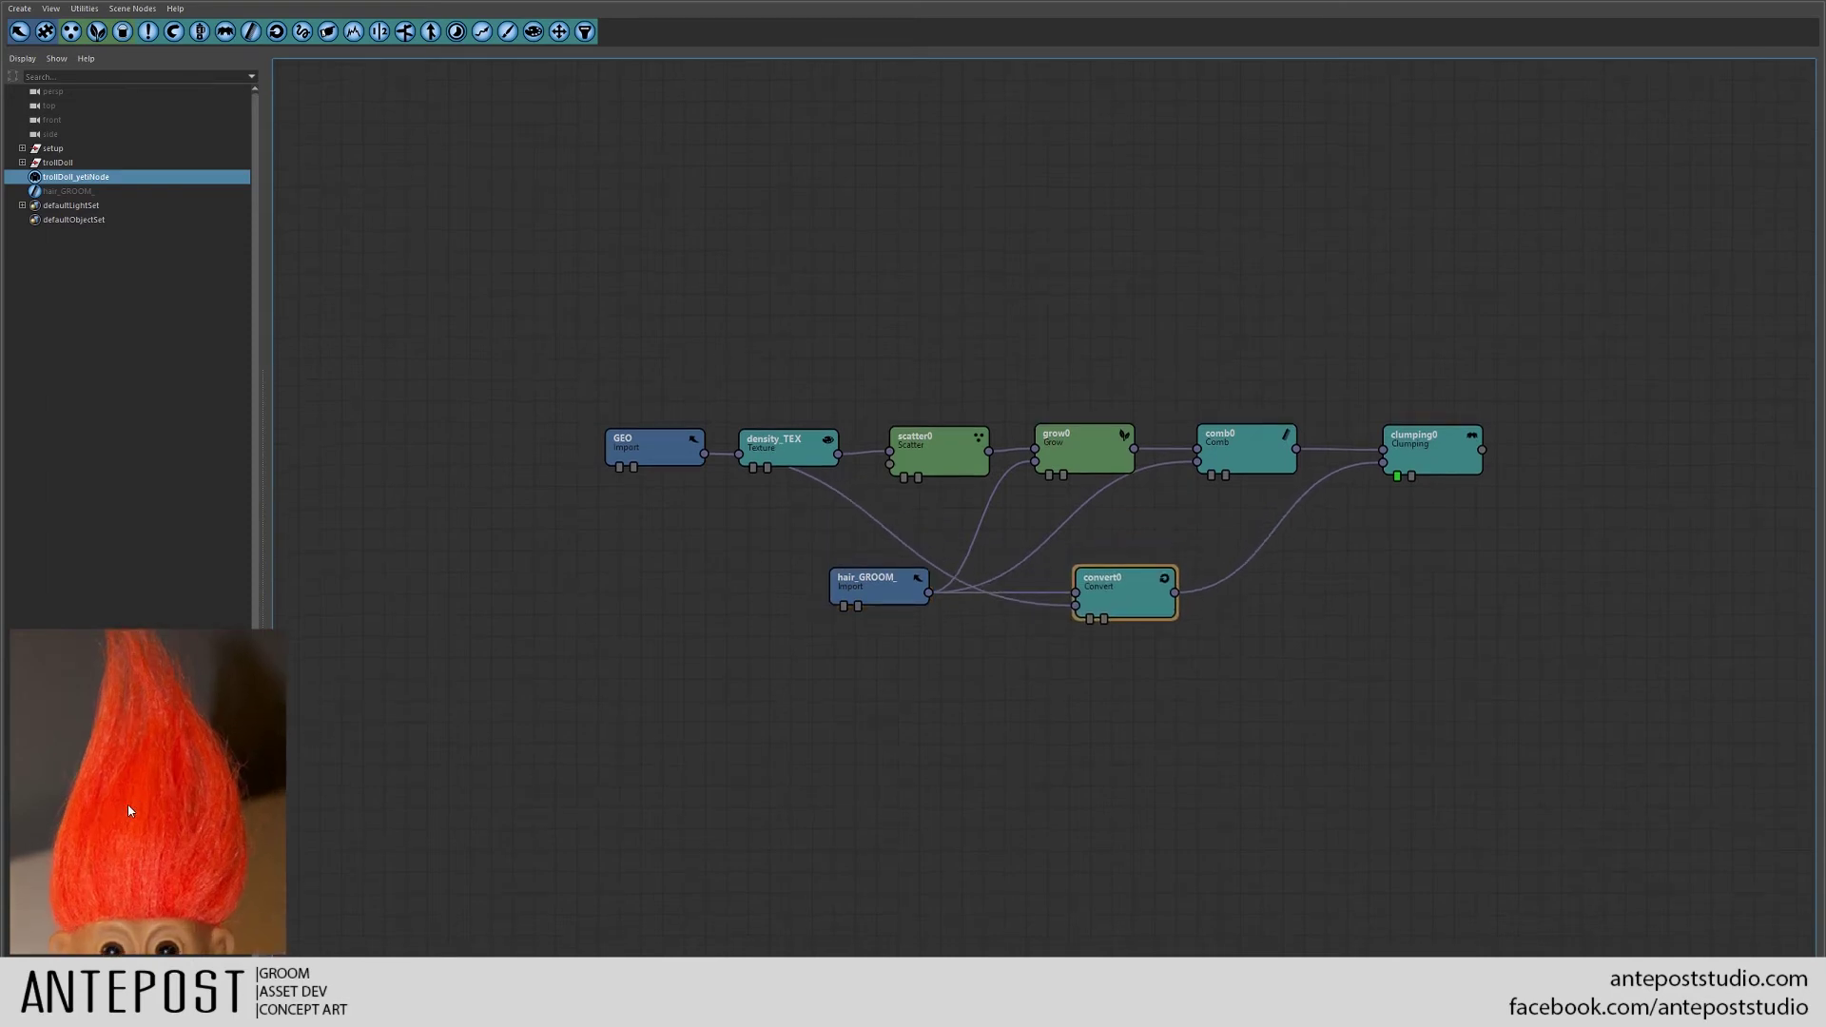
pyautogui.moveTo(255, 830); pyautogui.dragTo(193, 838)
pyautogui.scroll(-3, 213, 802)
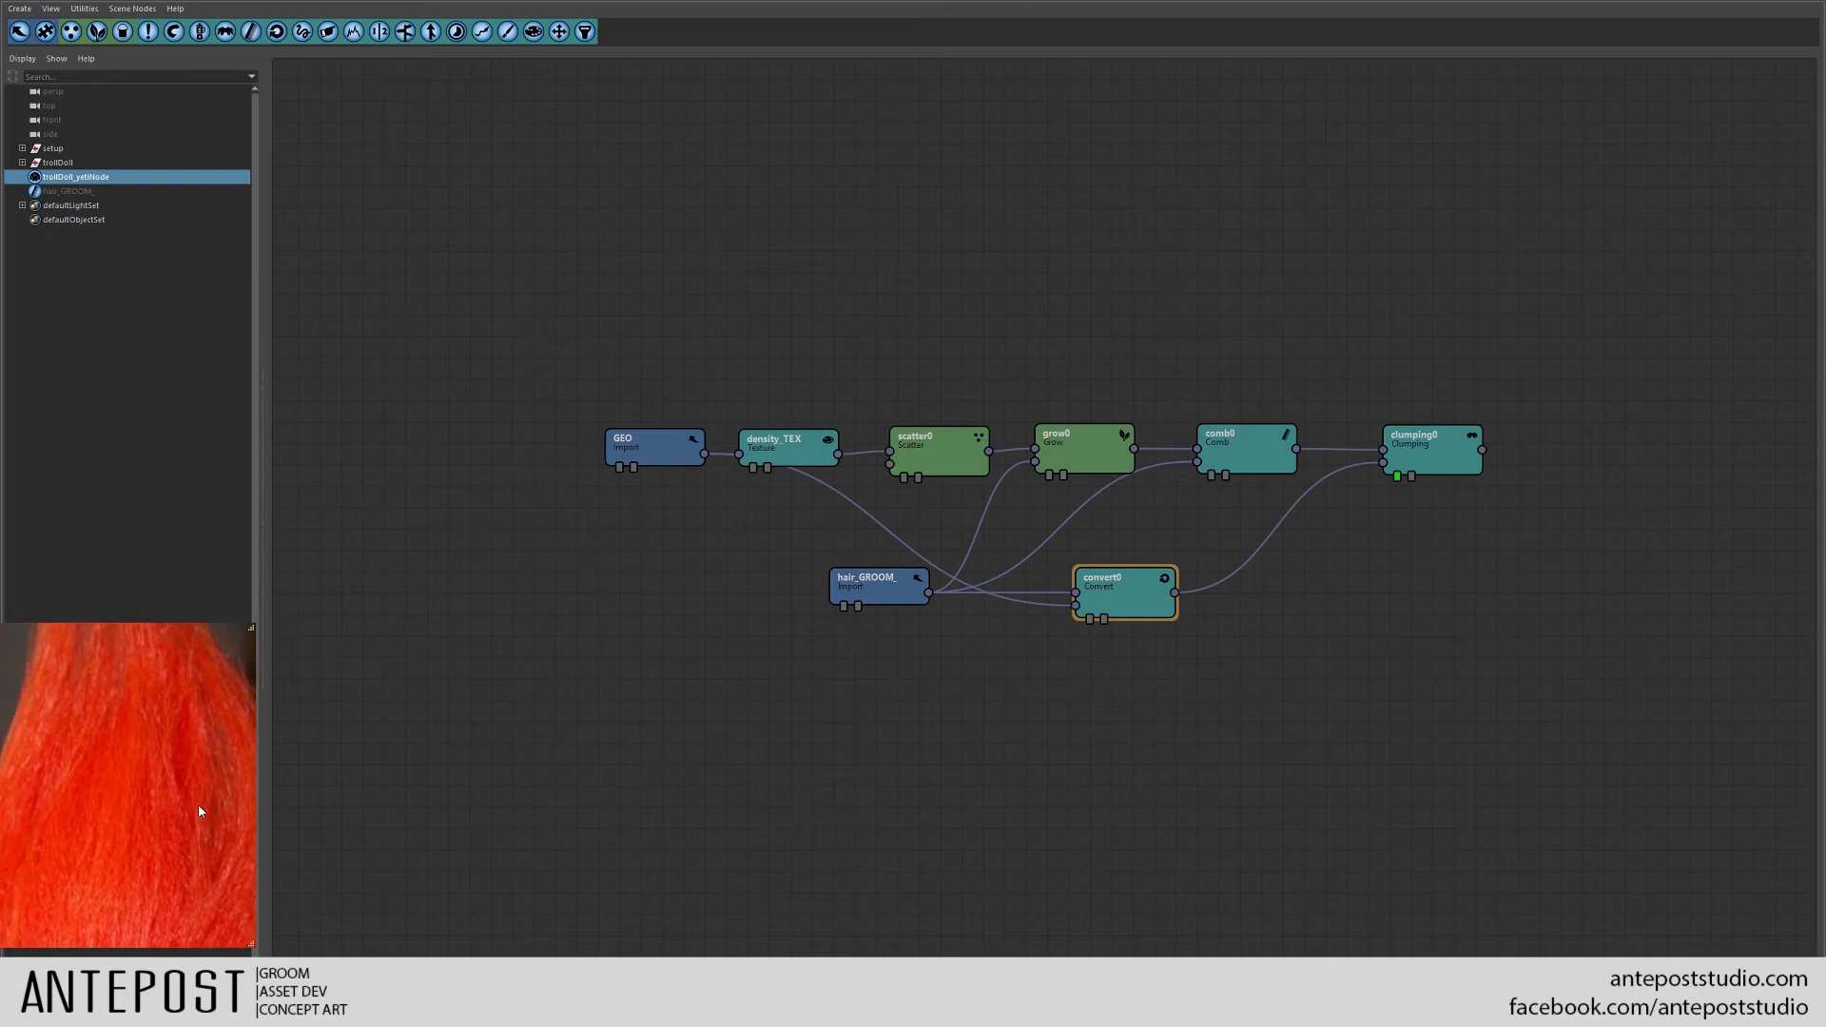
pyautogui.moveTo(143, 788); pyautogui.dragTo(197, 786)
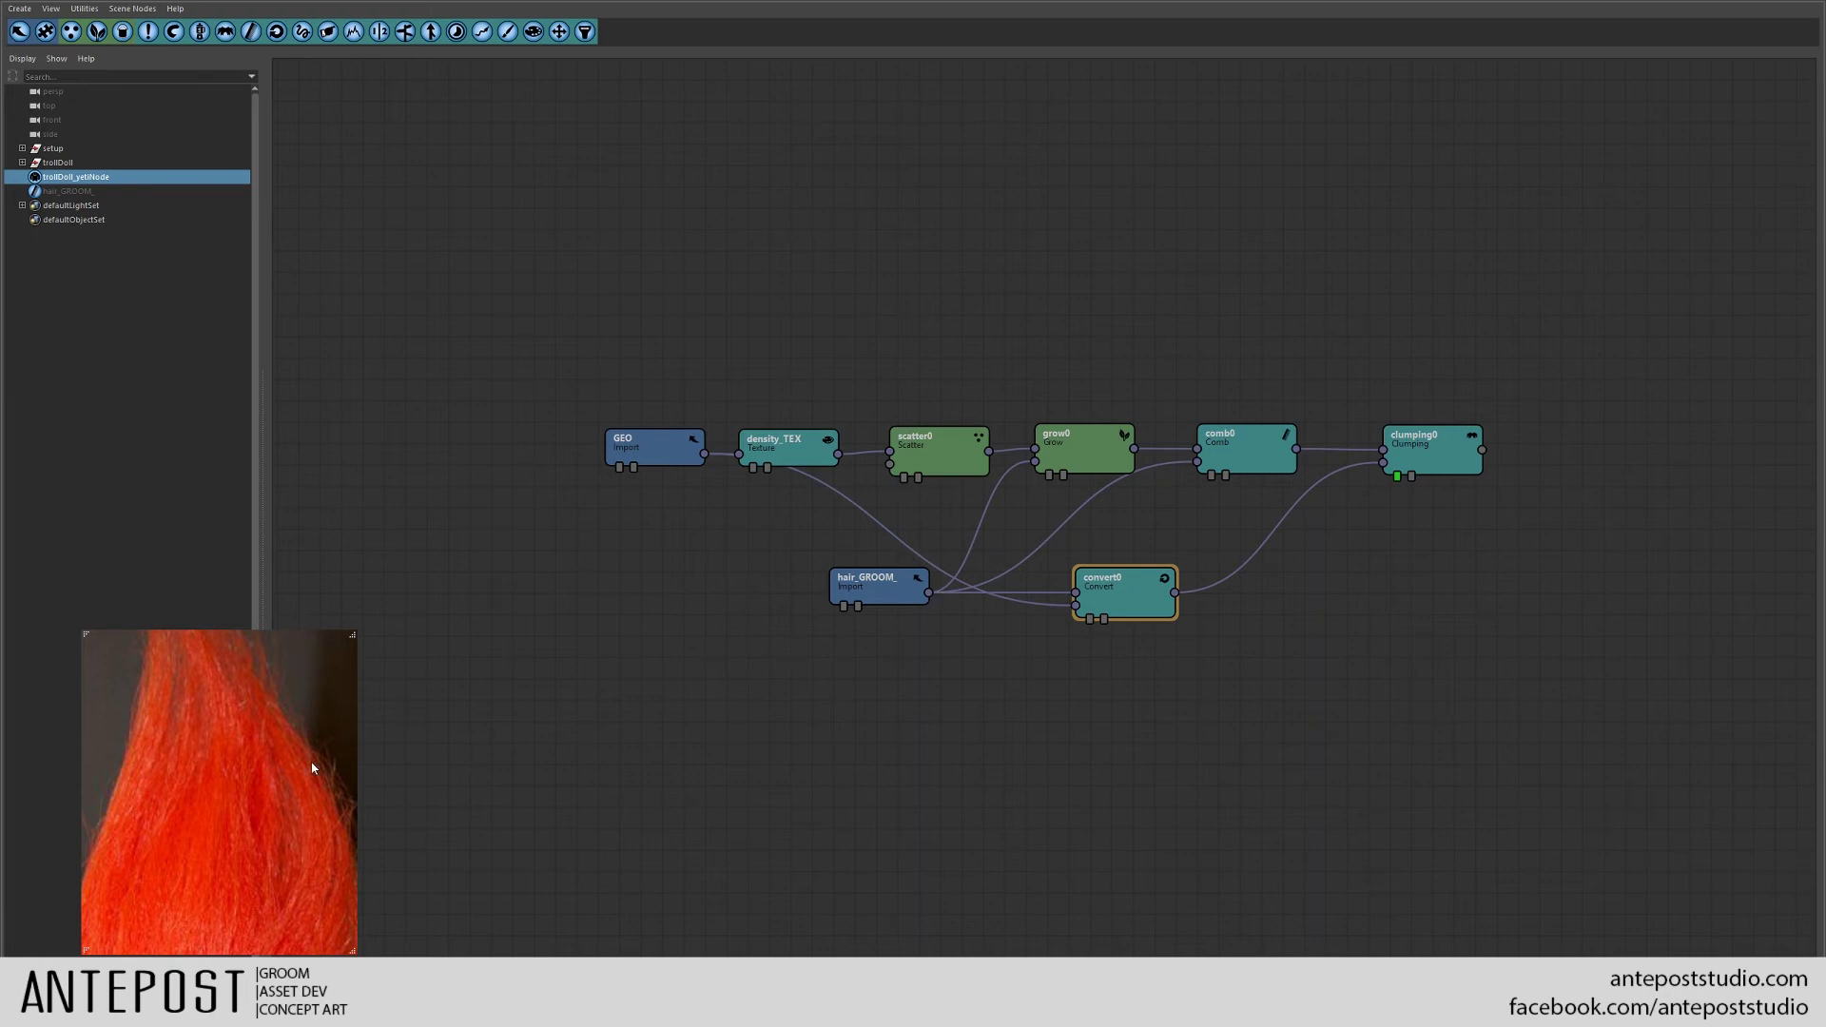
pyautogui.scroll(1, 317, 780)
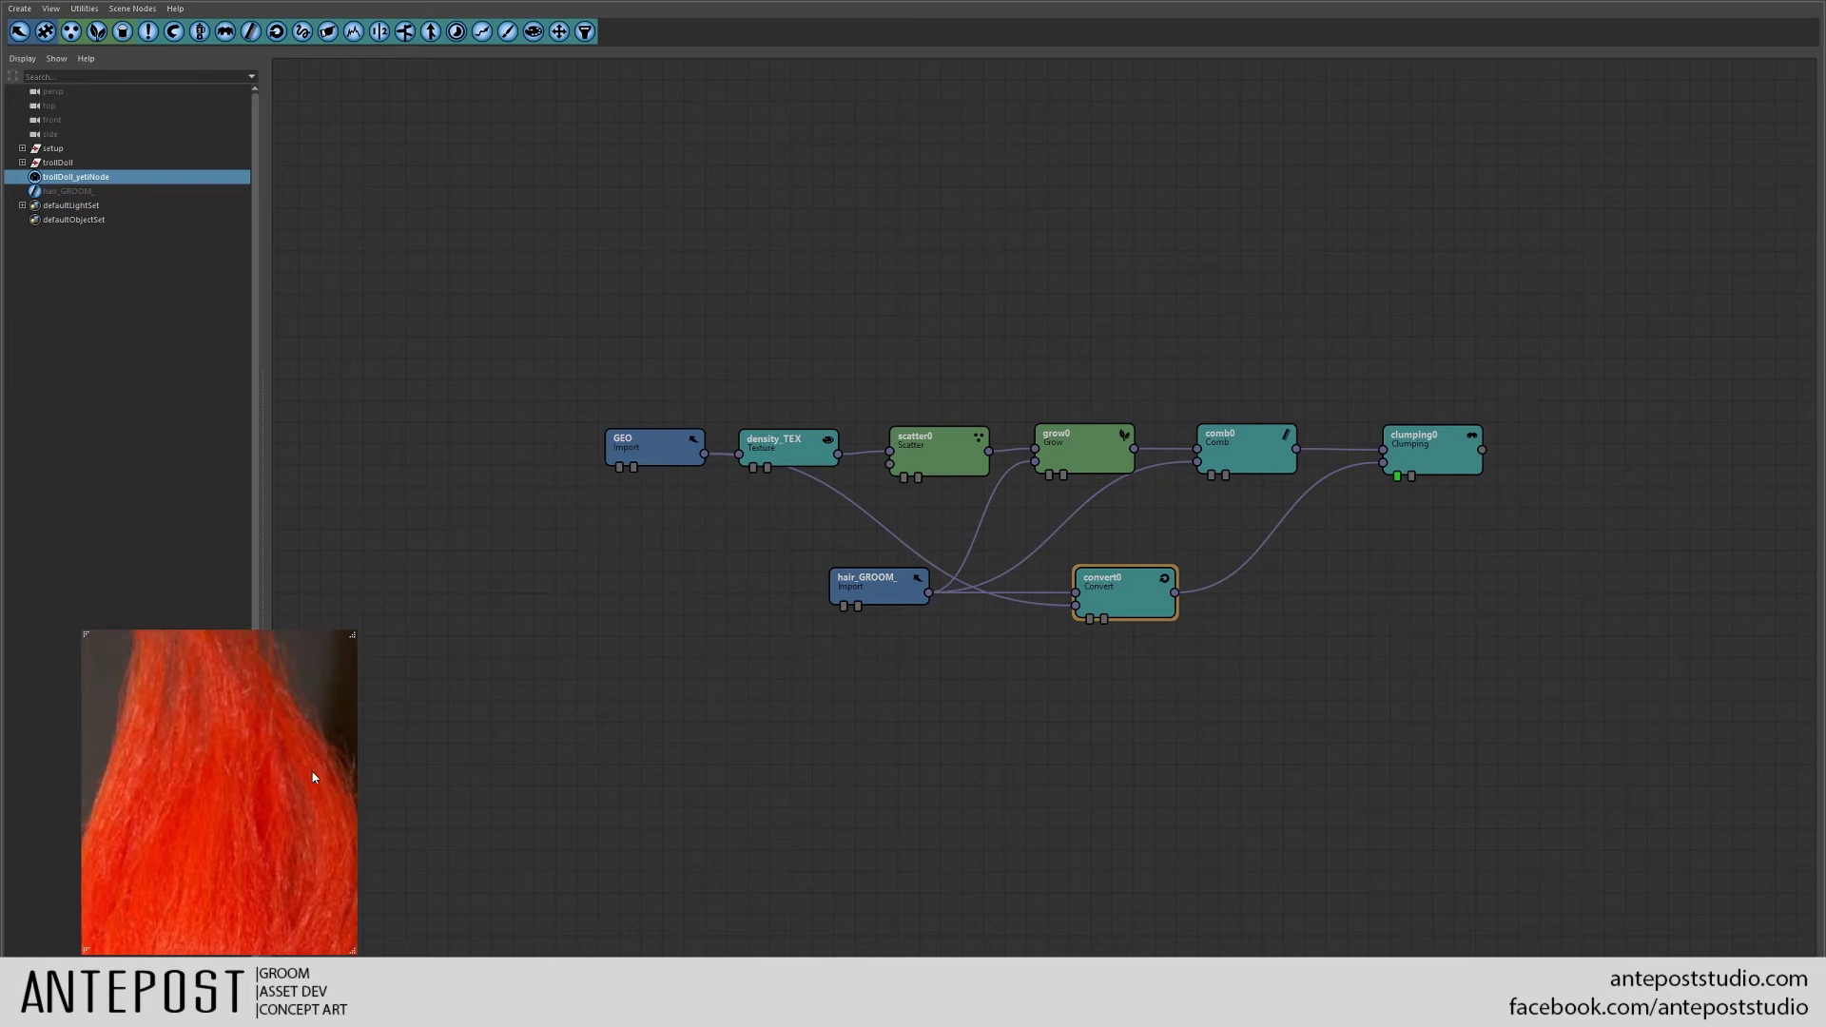
pyautogui.moveTo(267, 755); pyautogui.dragTo(286, 788)
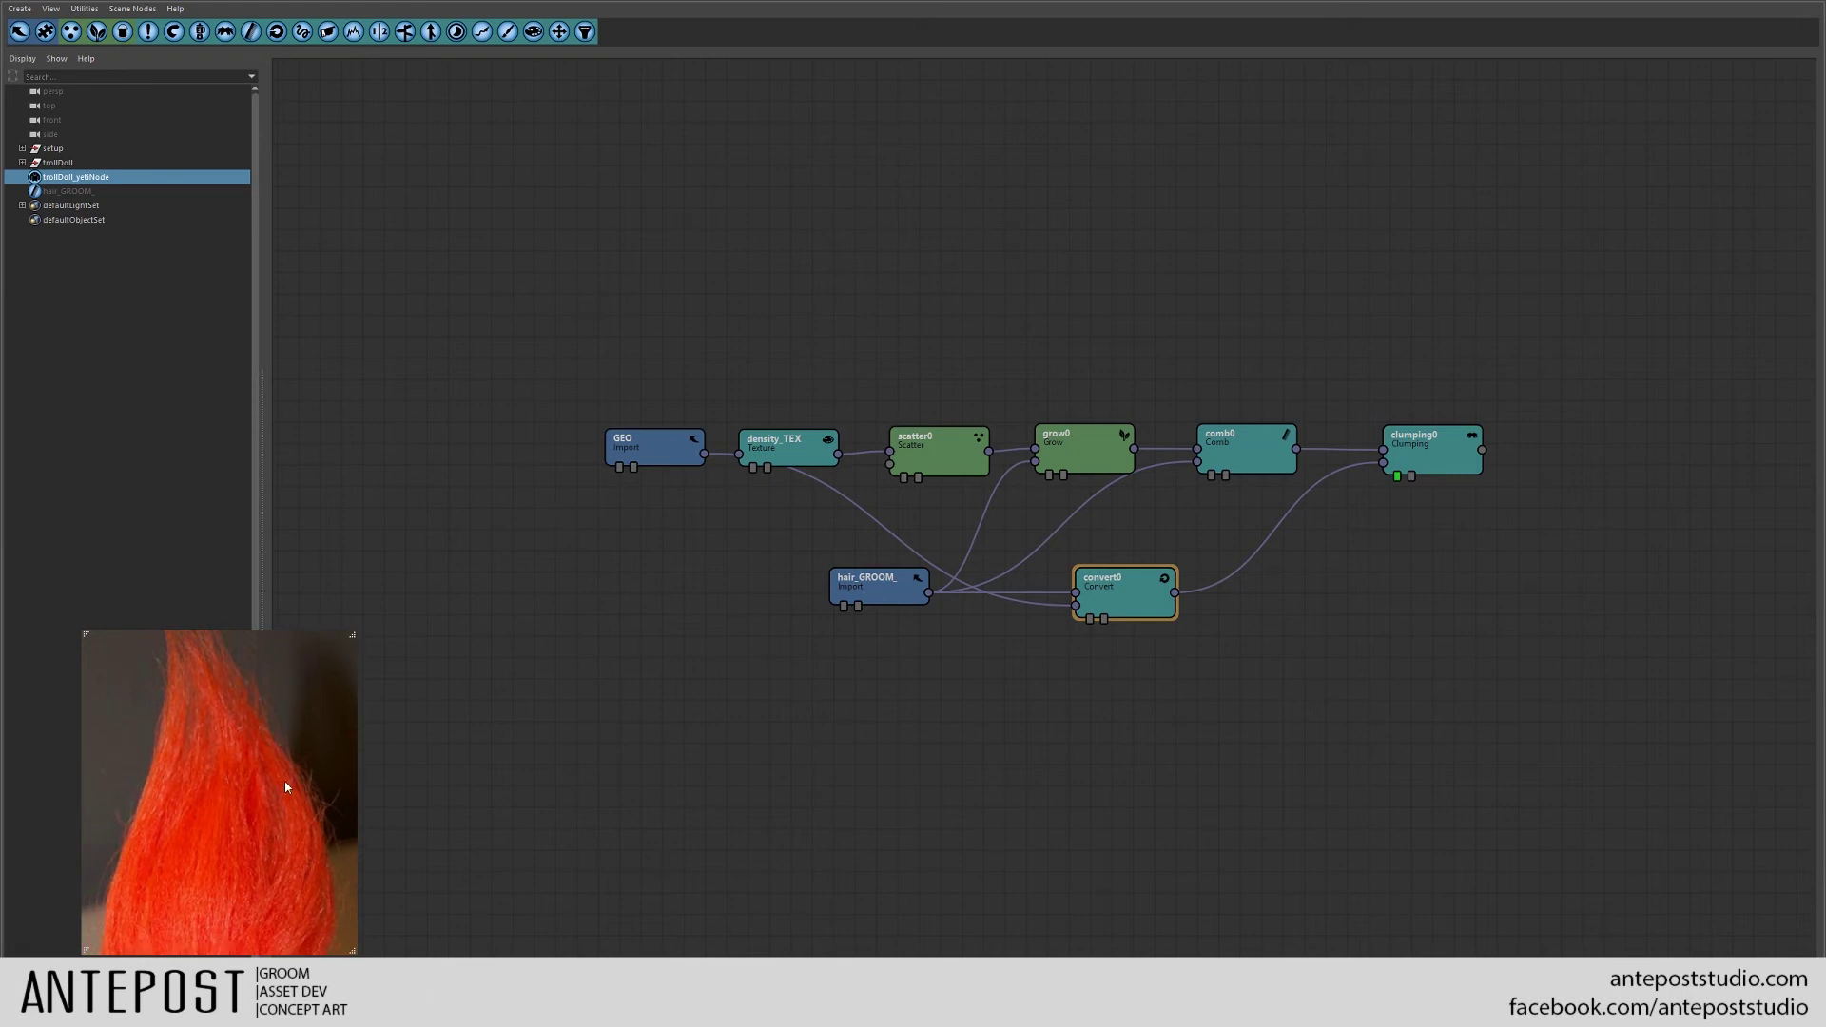
pyautogui.scroll(-1, 297, 816)
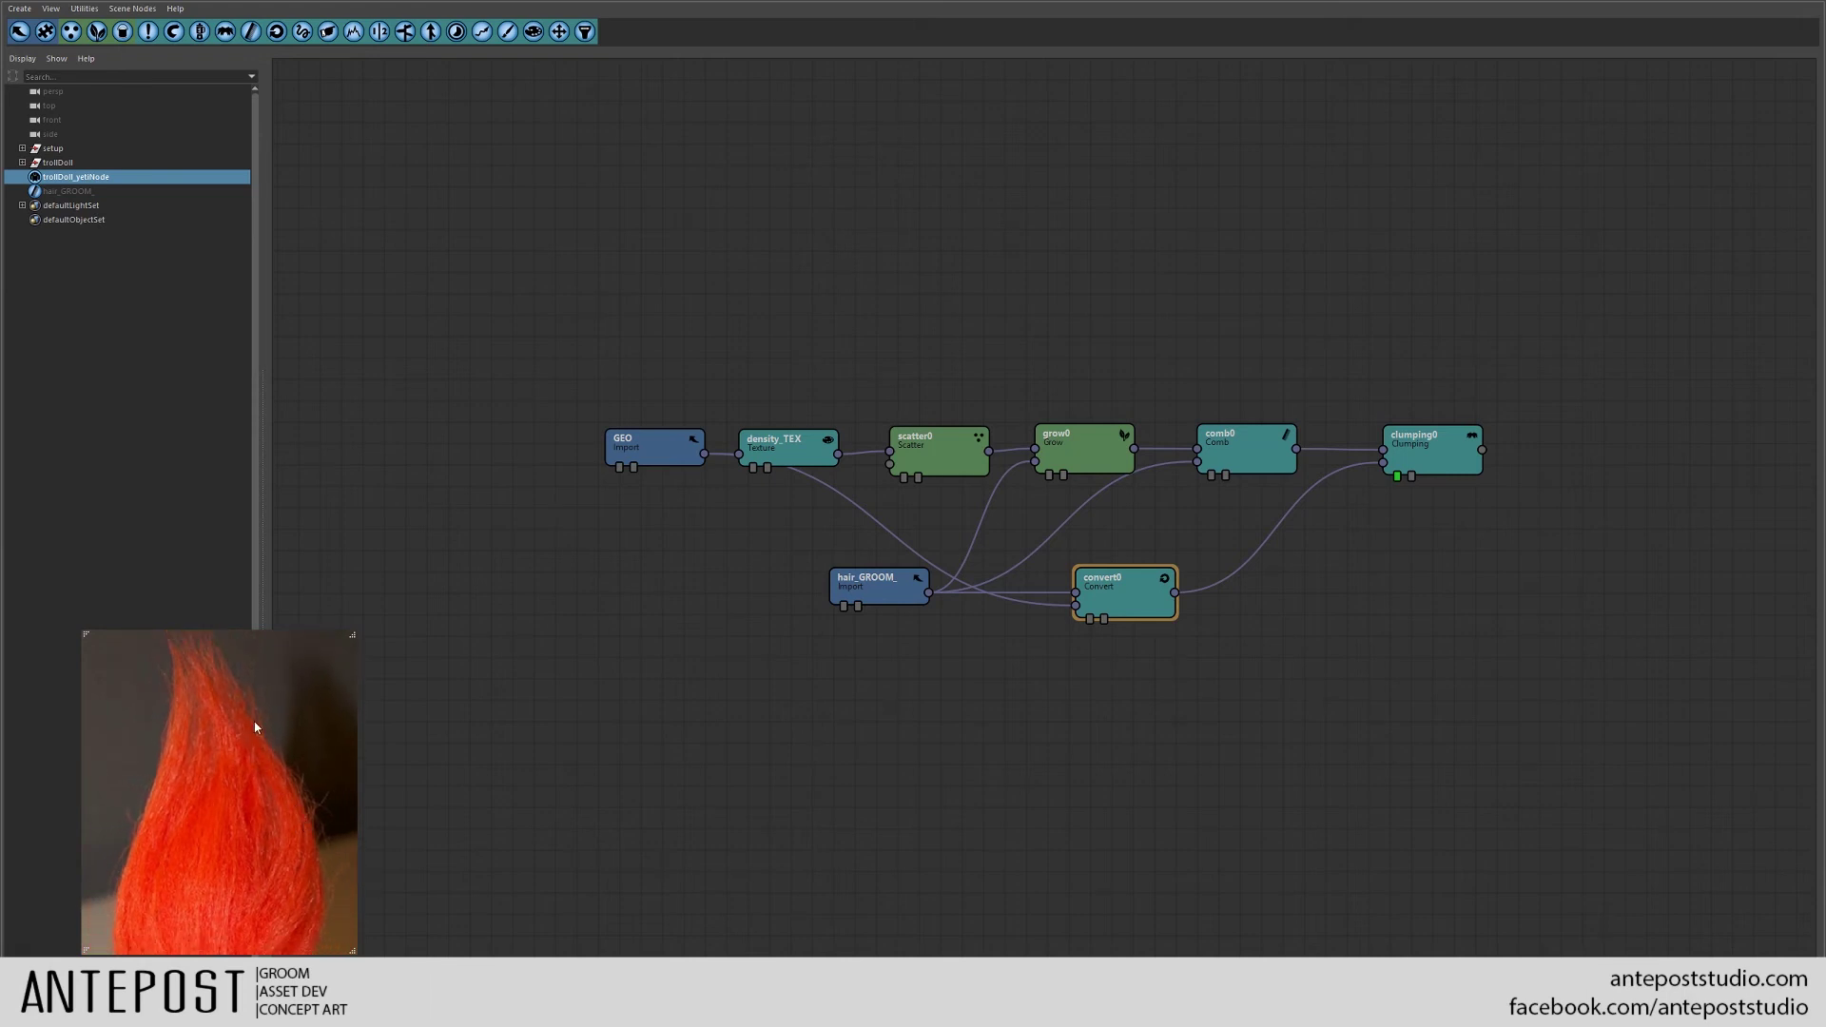
pyautogui.moveTo(255, 728); pyautogui.dragTo(260, 724)
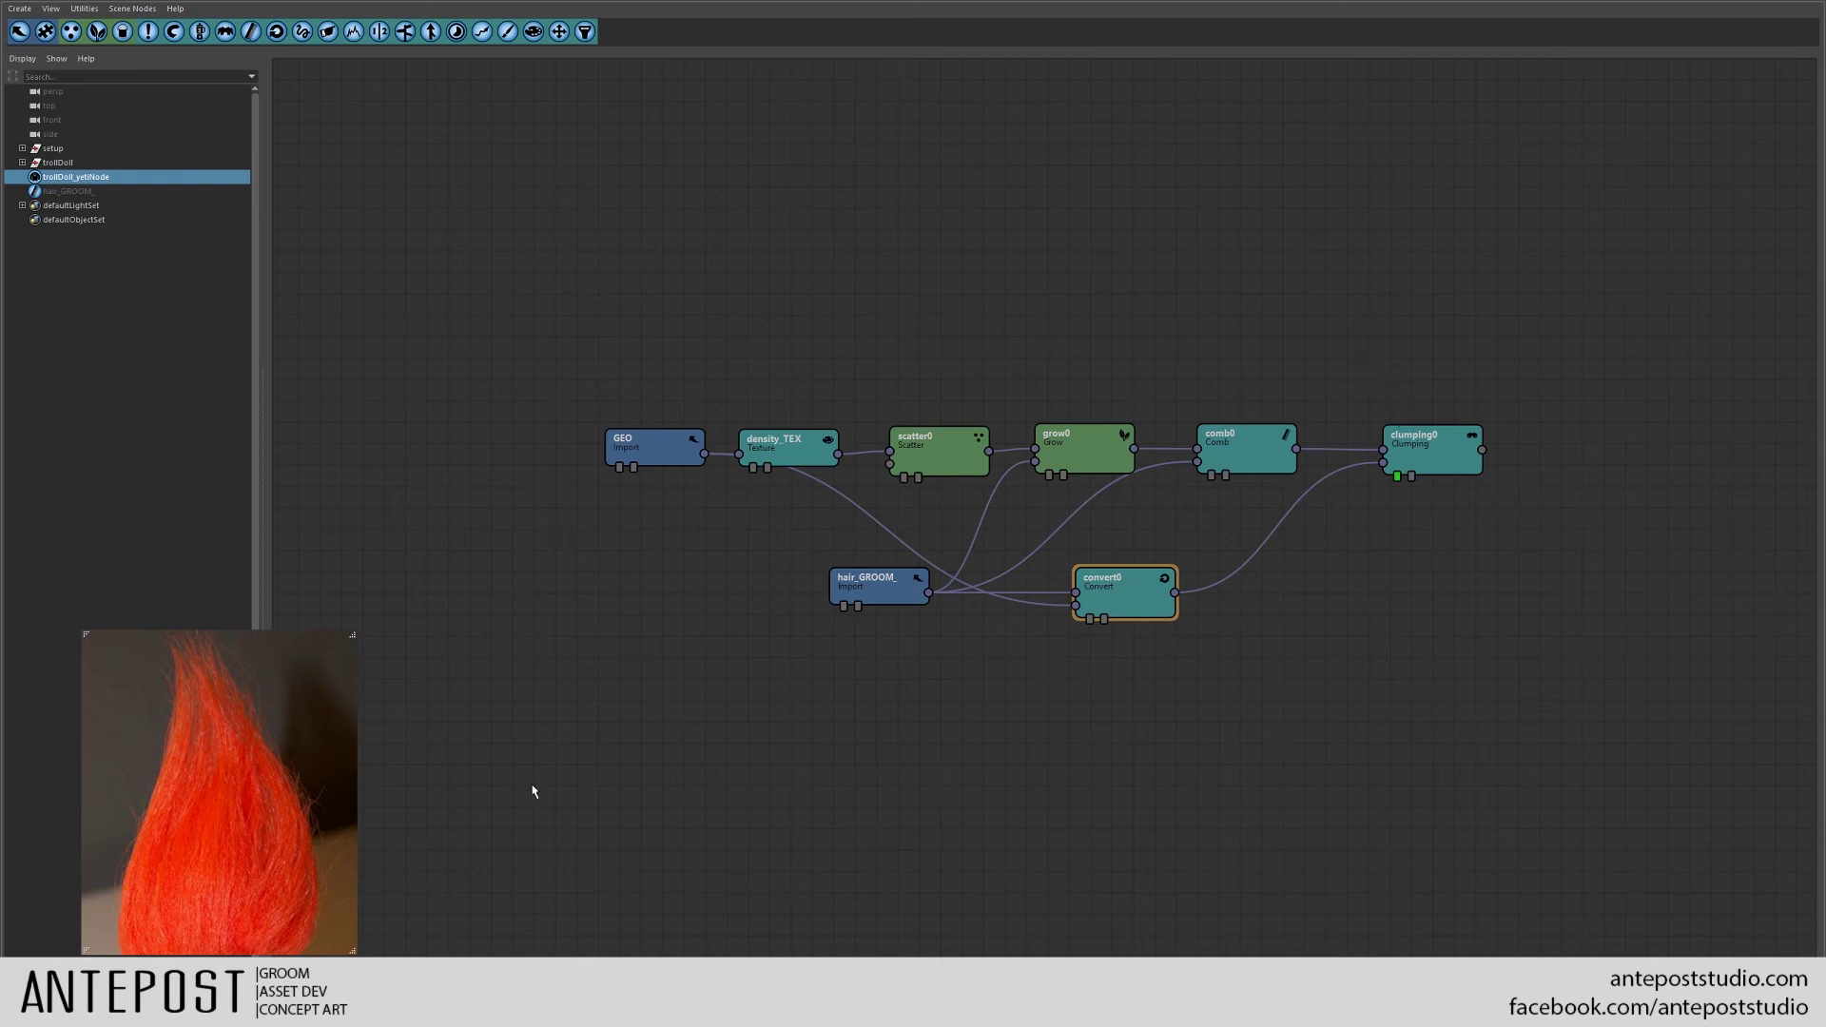
pyautogui.scroll(-1, 293, 774)
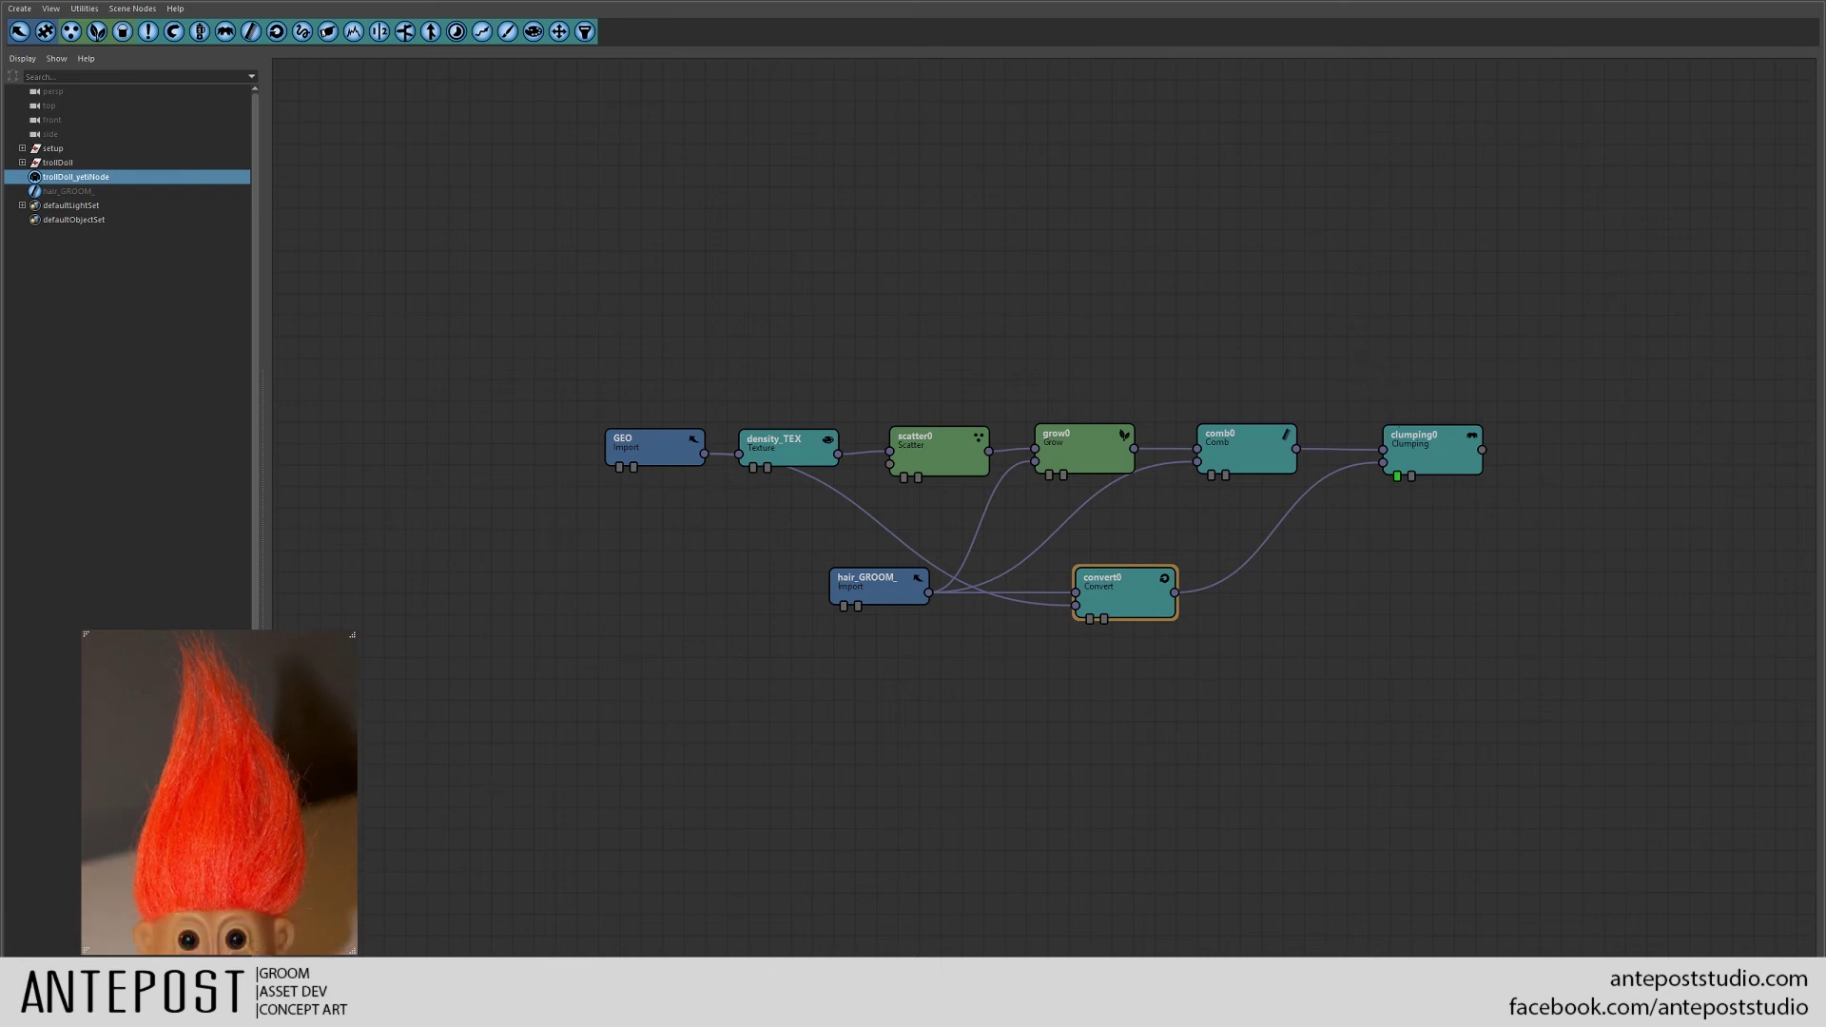